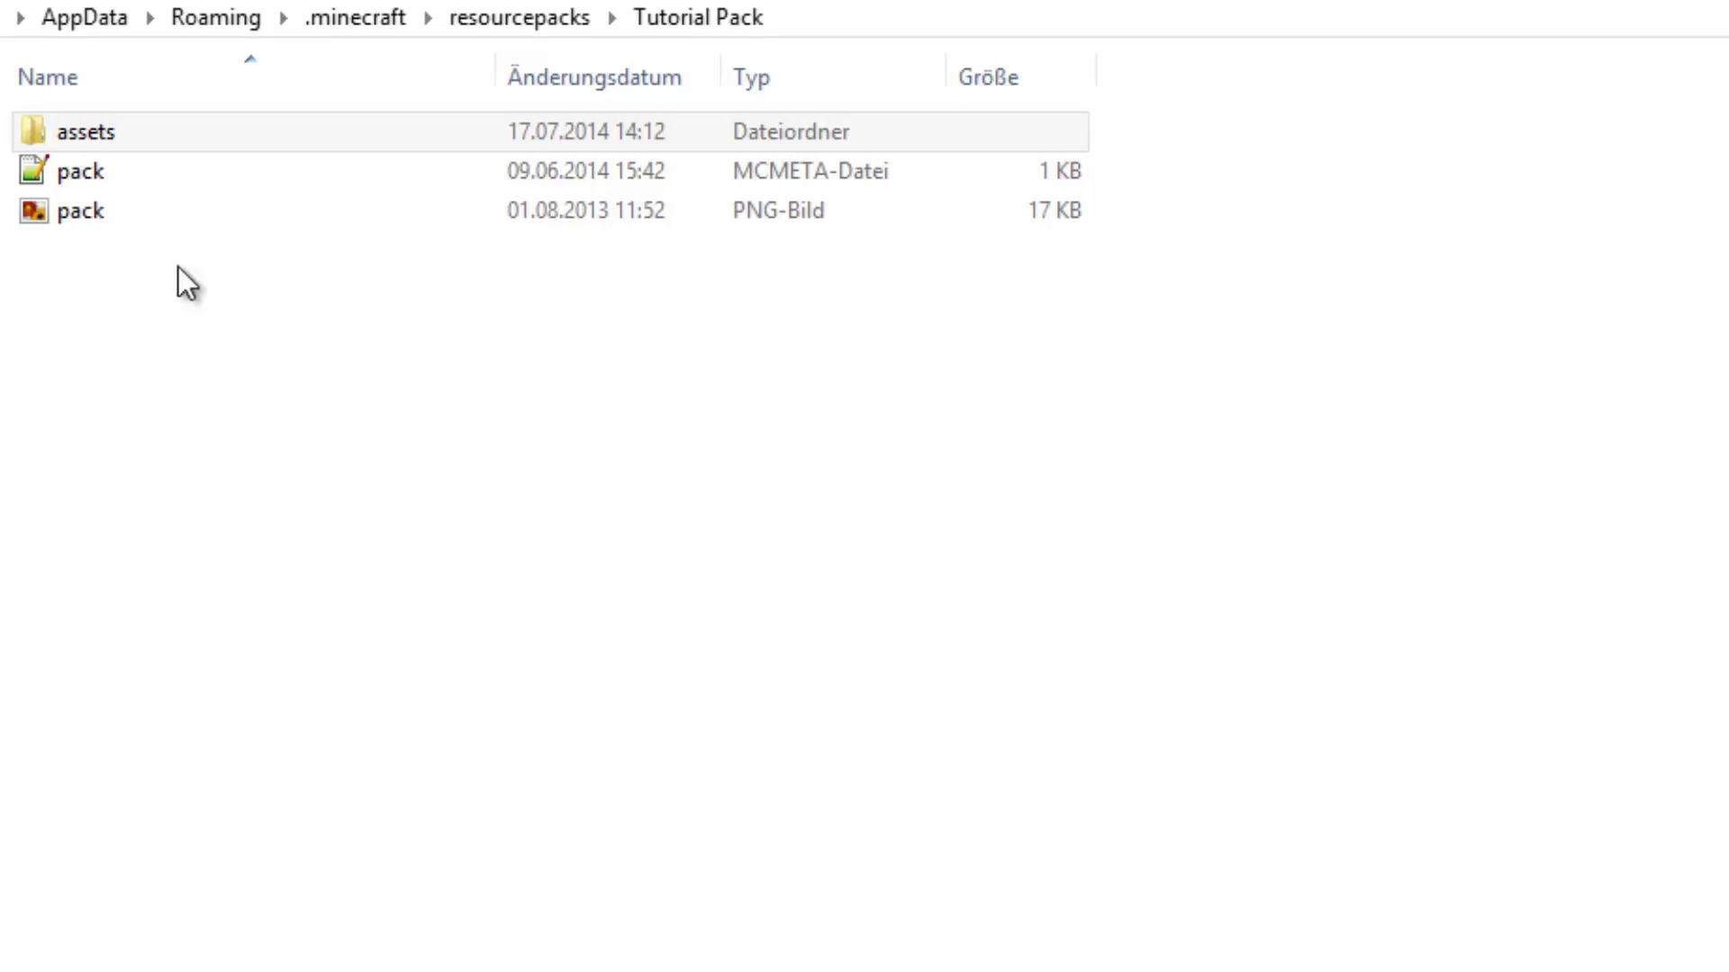
Step: Open the font folder of the Tutorial Pack, inside assets, minecraft, textures
left_click(242, 142)
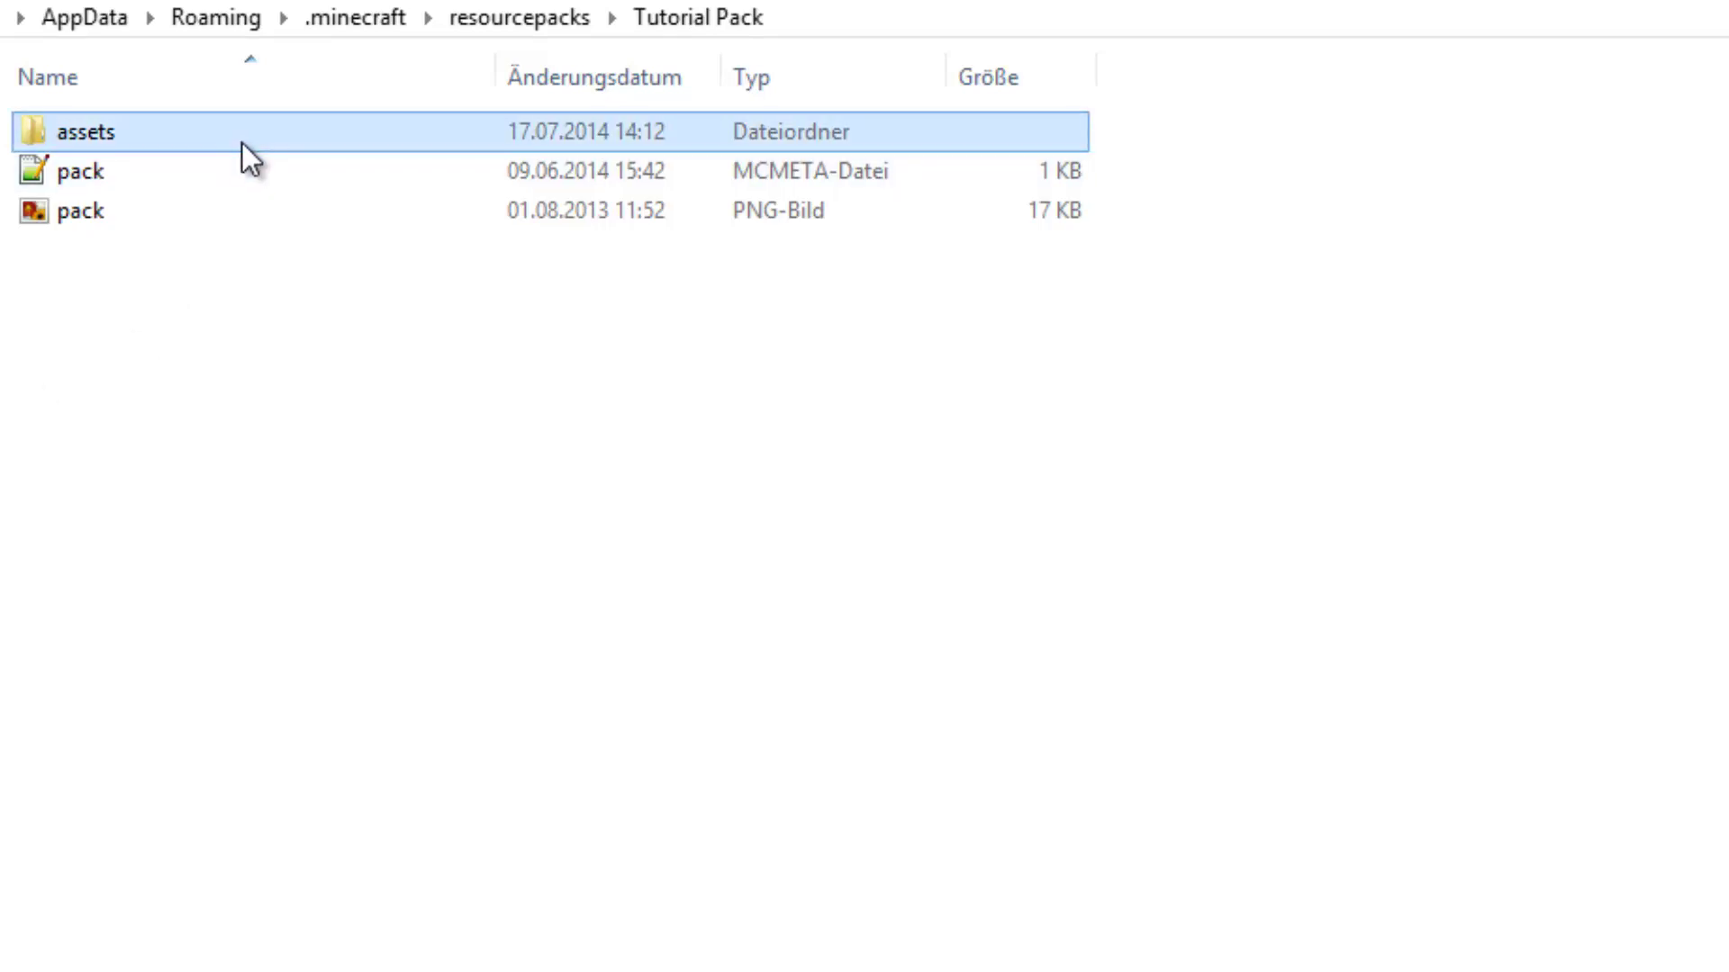
double_click(236, 137)
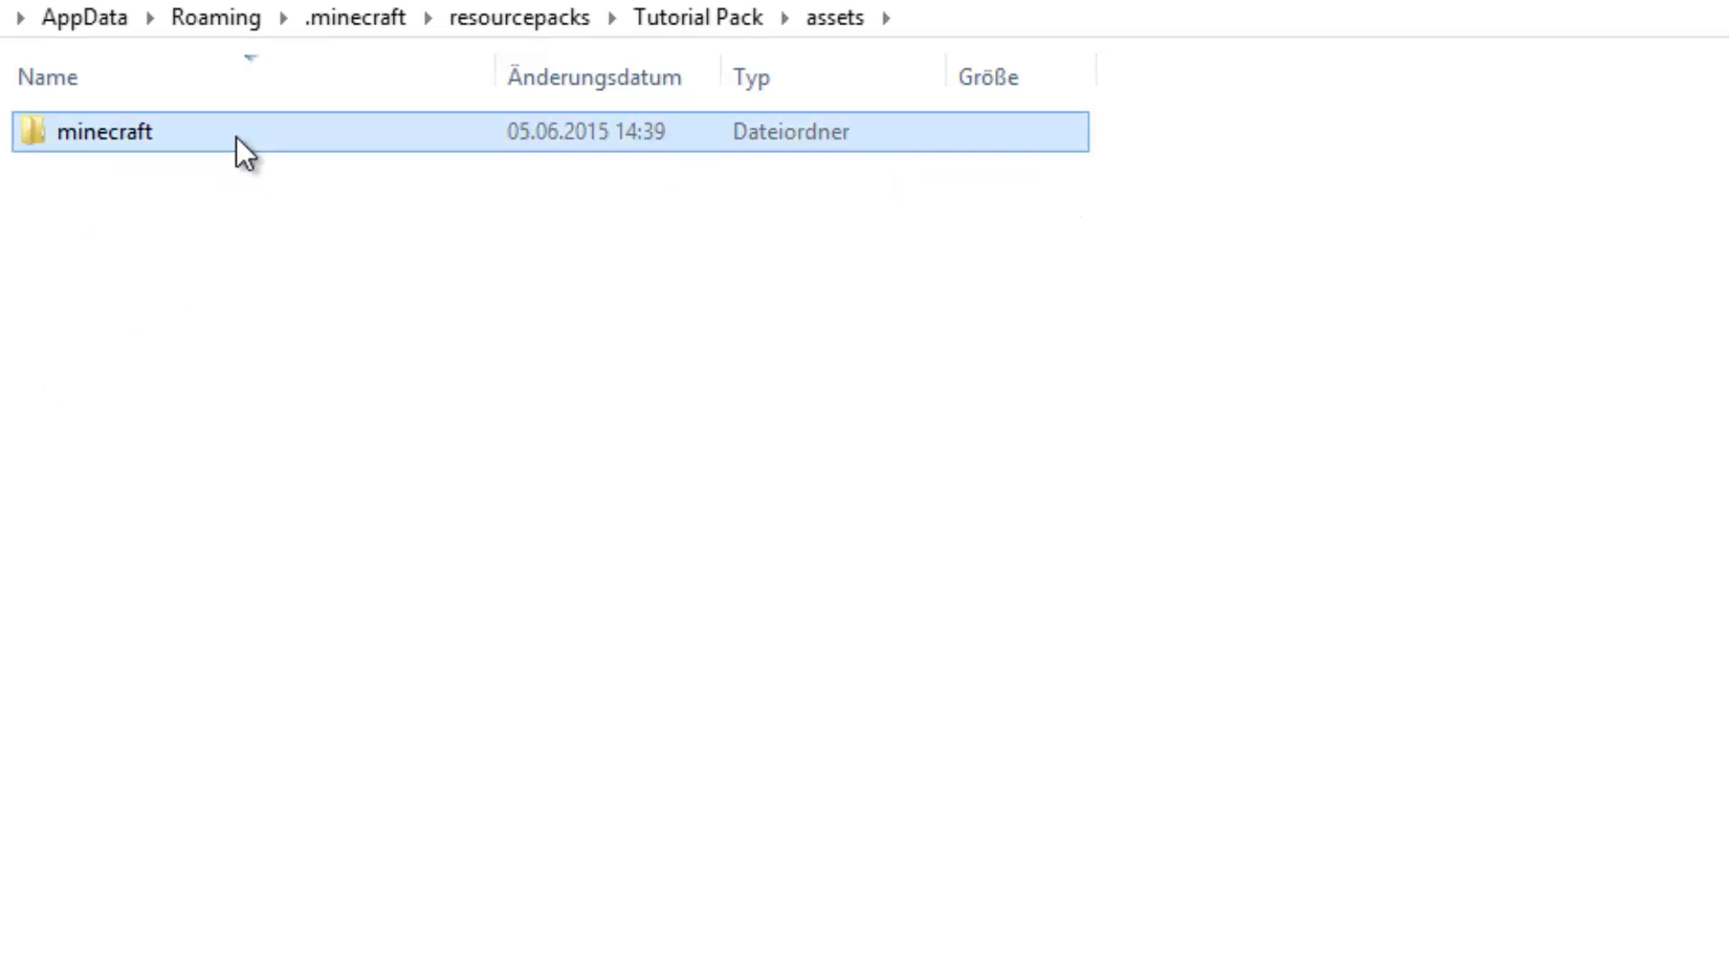
double_click(236, 137)
left_click(165, 527)
double_click(165, 528)
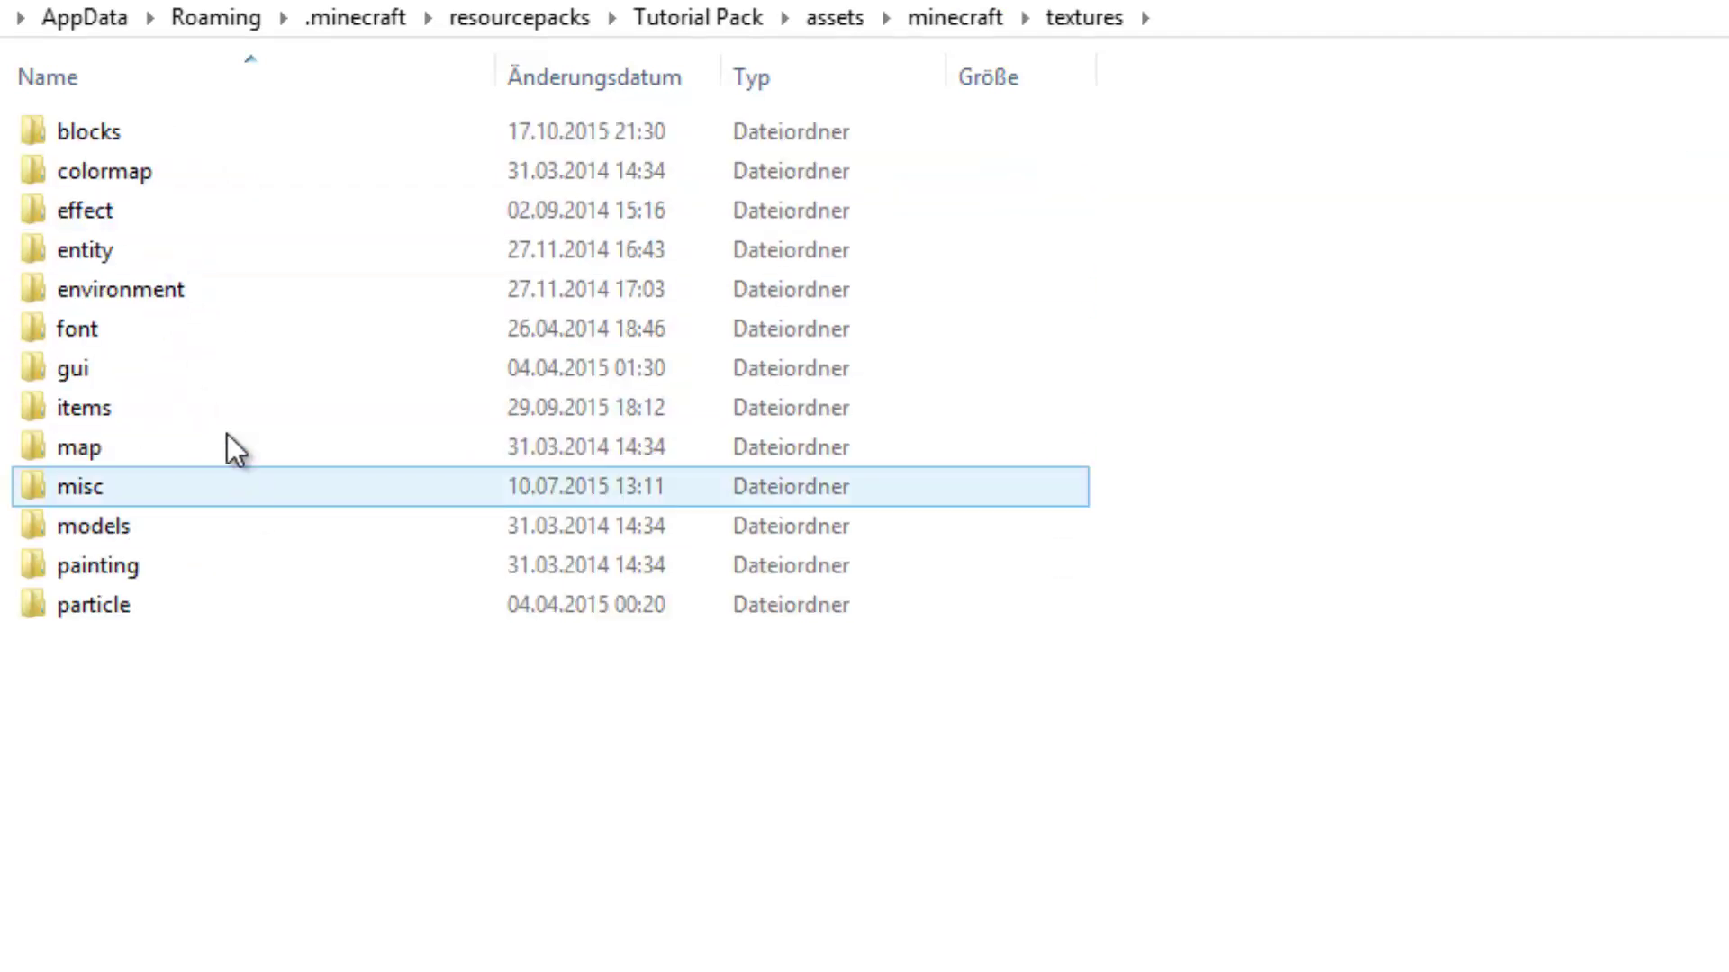
double_click(158, 313)
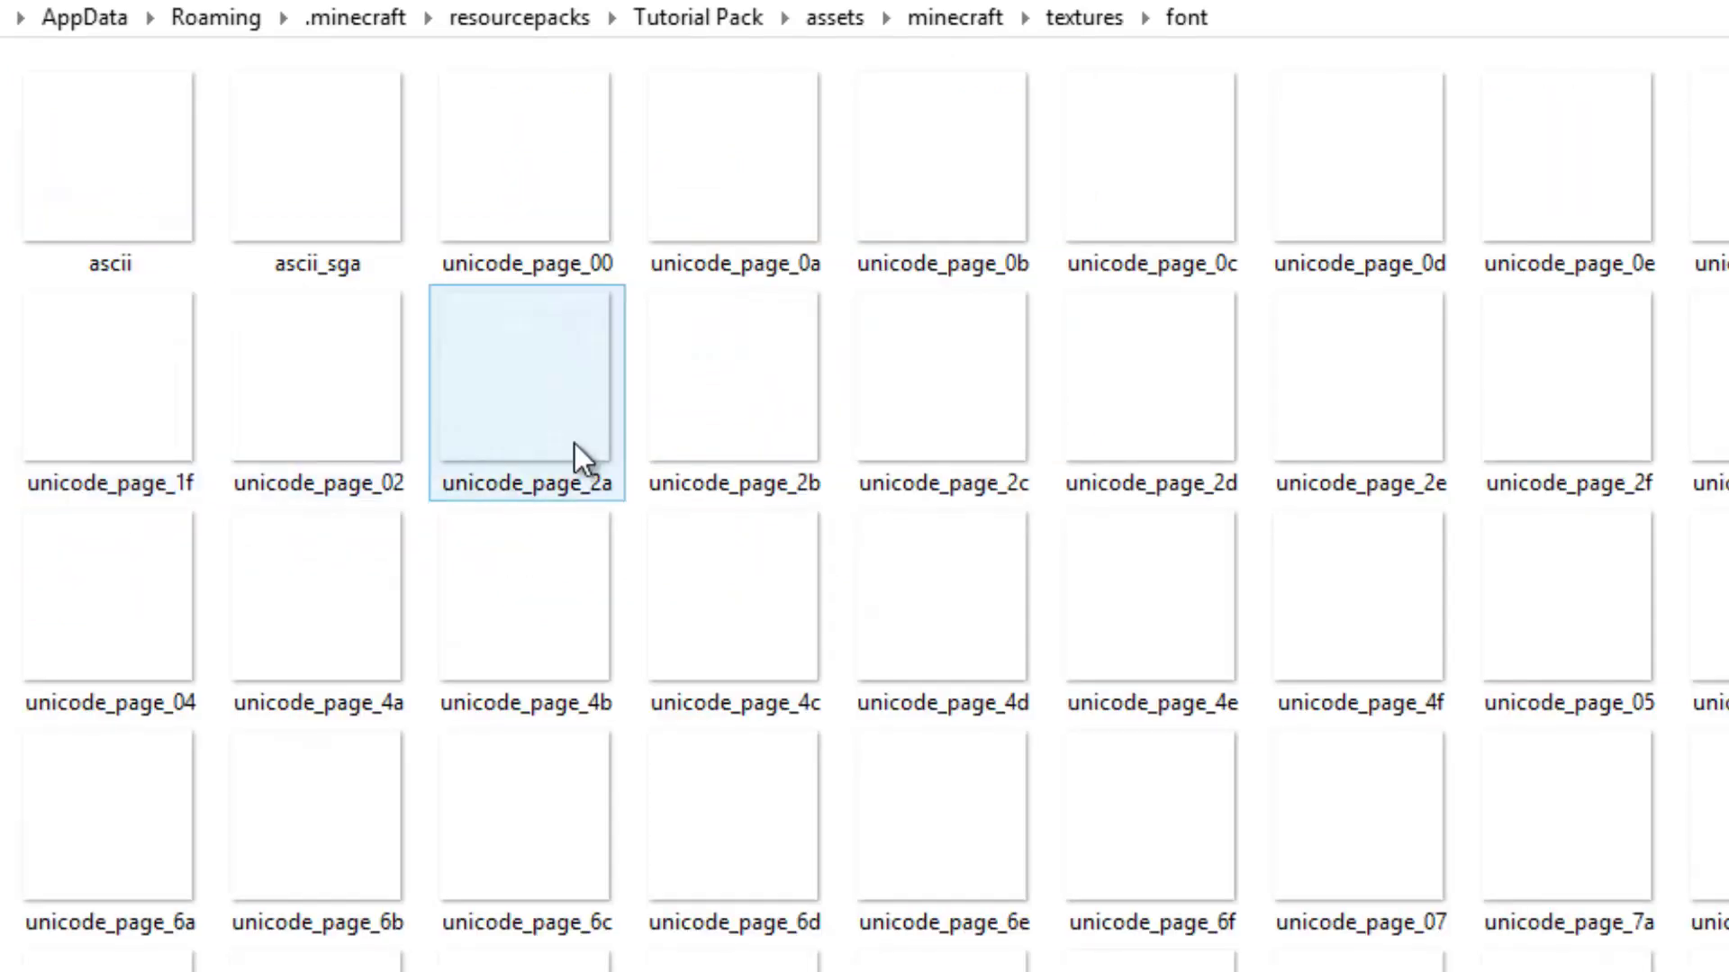
Step: Find the ascii image in the font folder and open it in paint.net
scroll(636, 459, "down", 15)
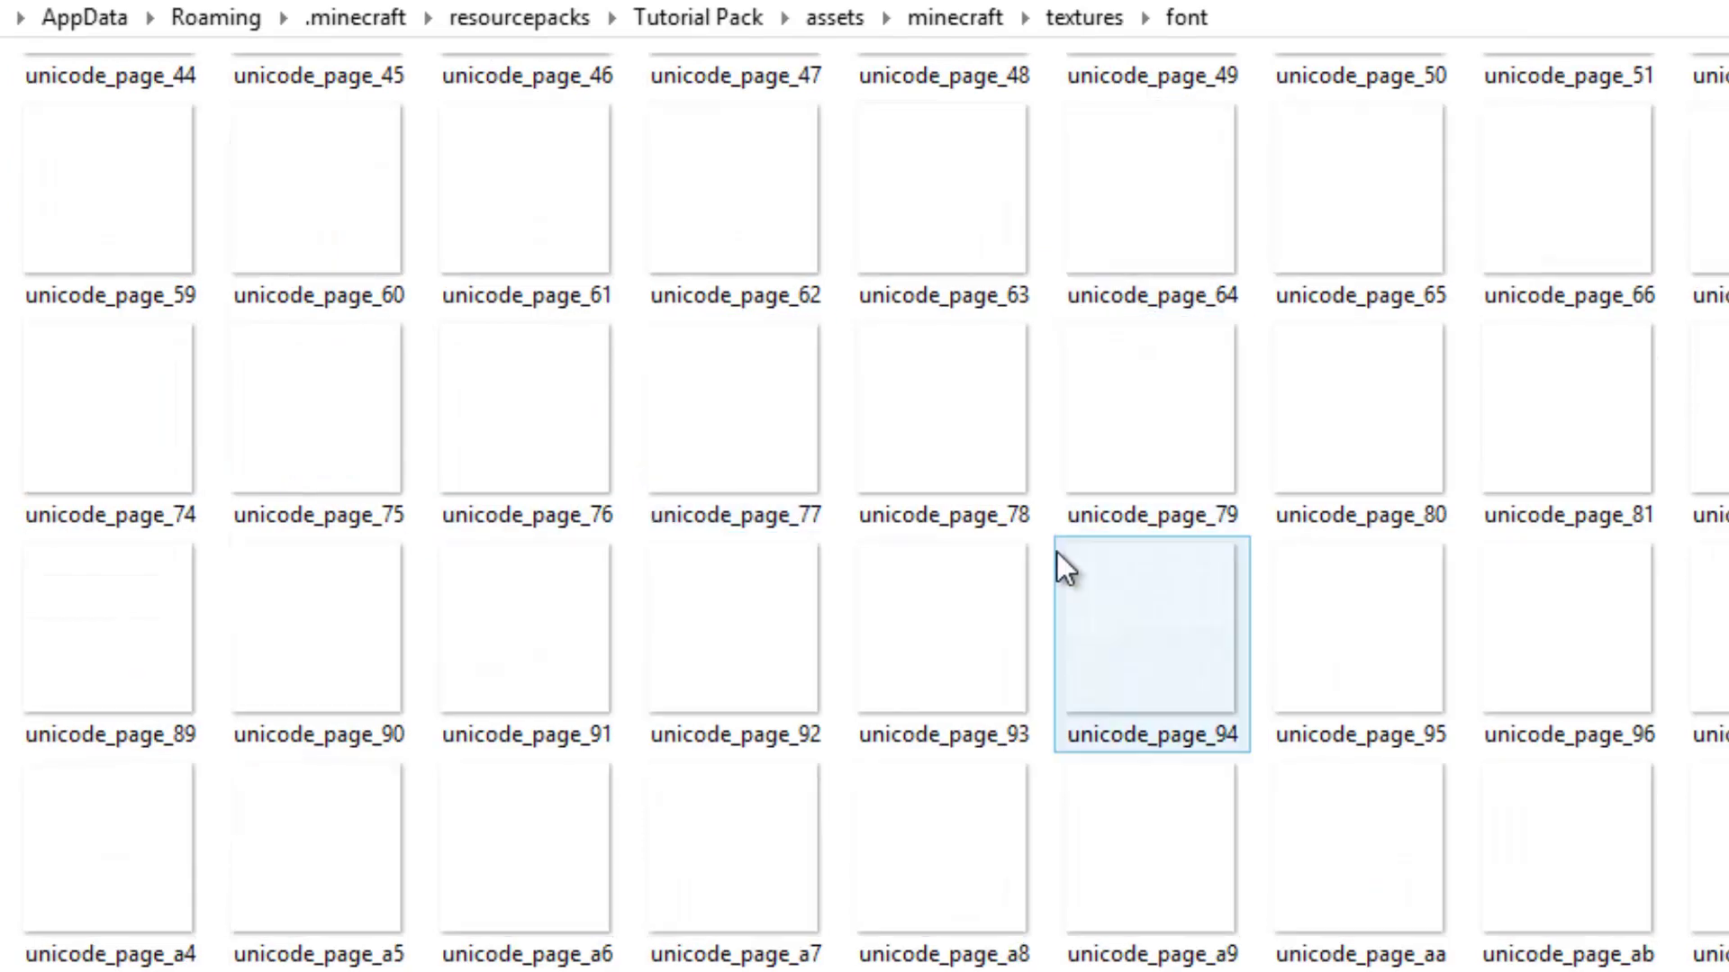
left_click(1056, 553)
scroll(1055, 575, "up", 15)
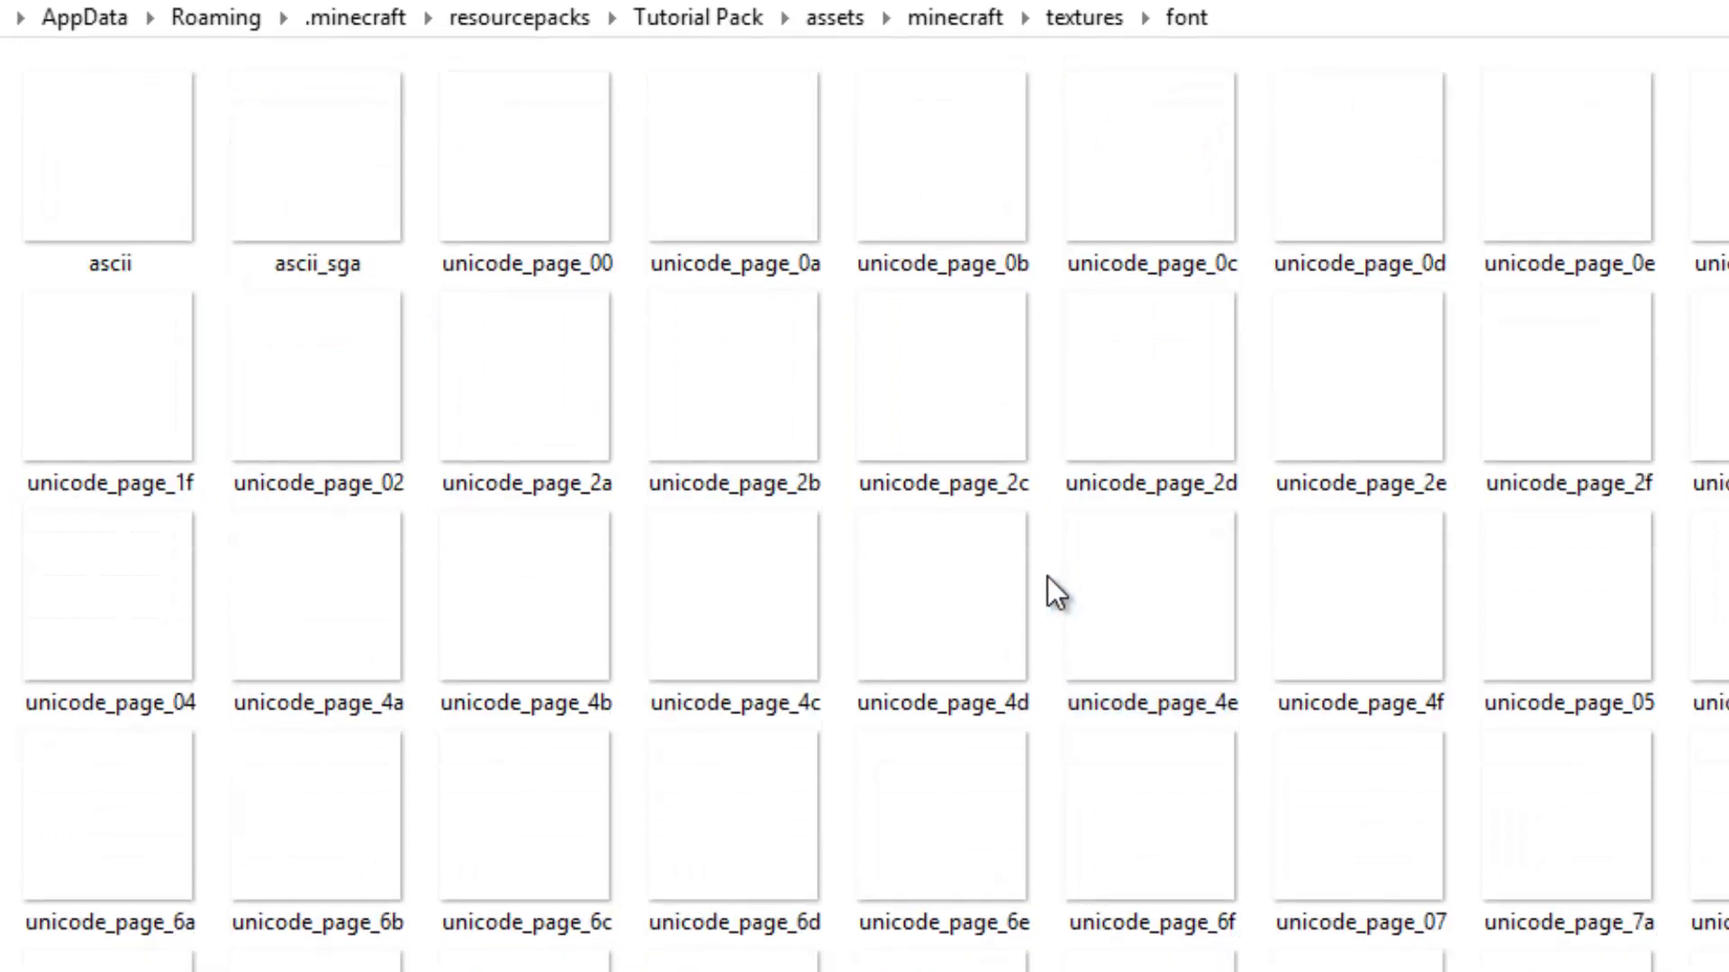
left_click(180, 211)
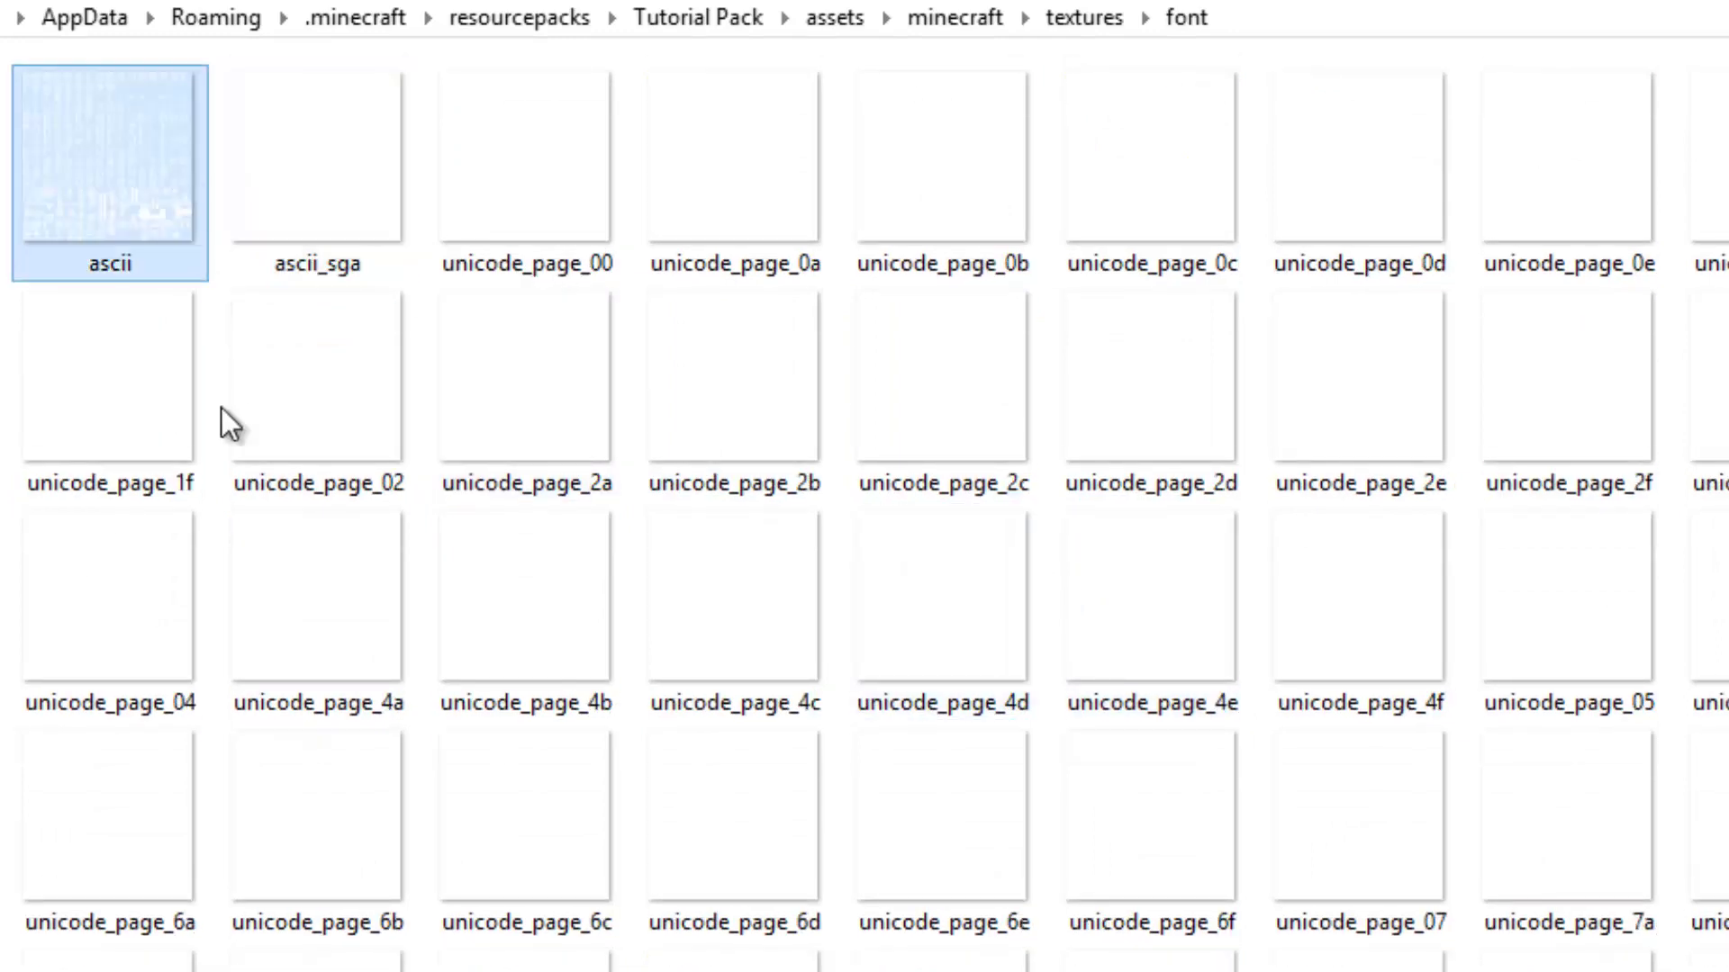
double_click(98, 171)
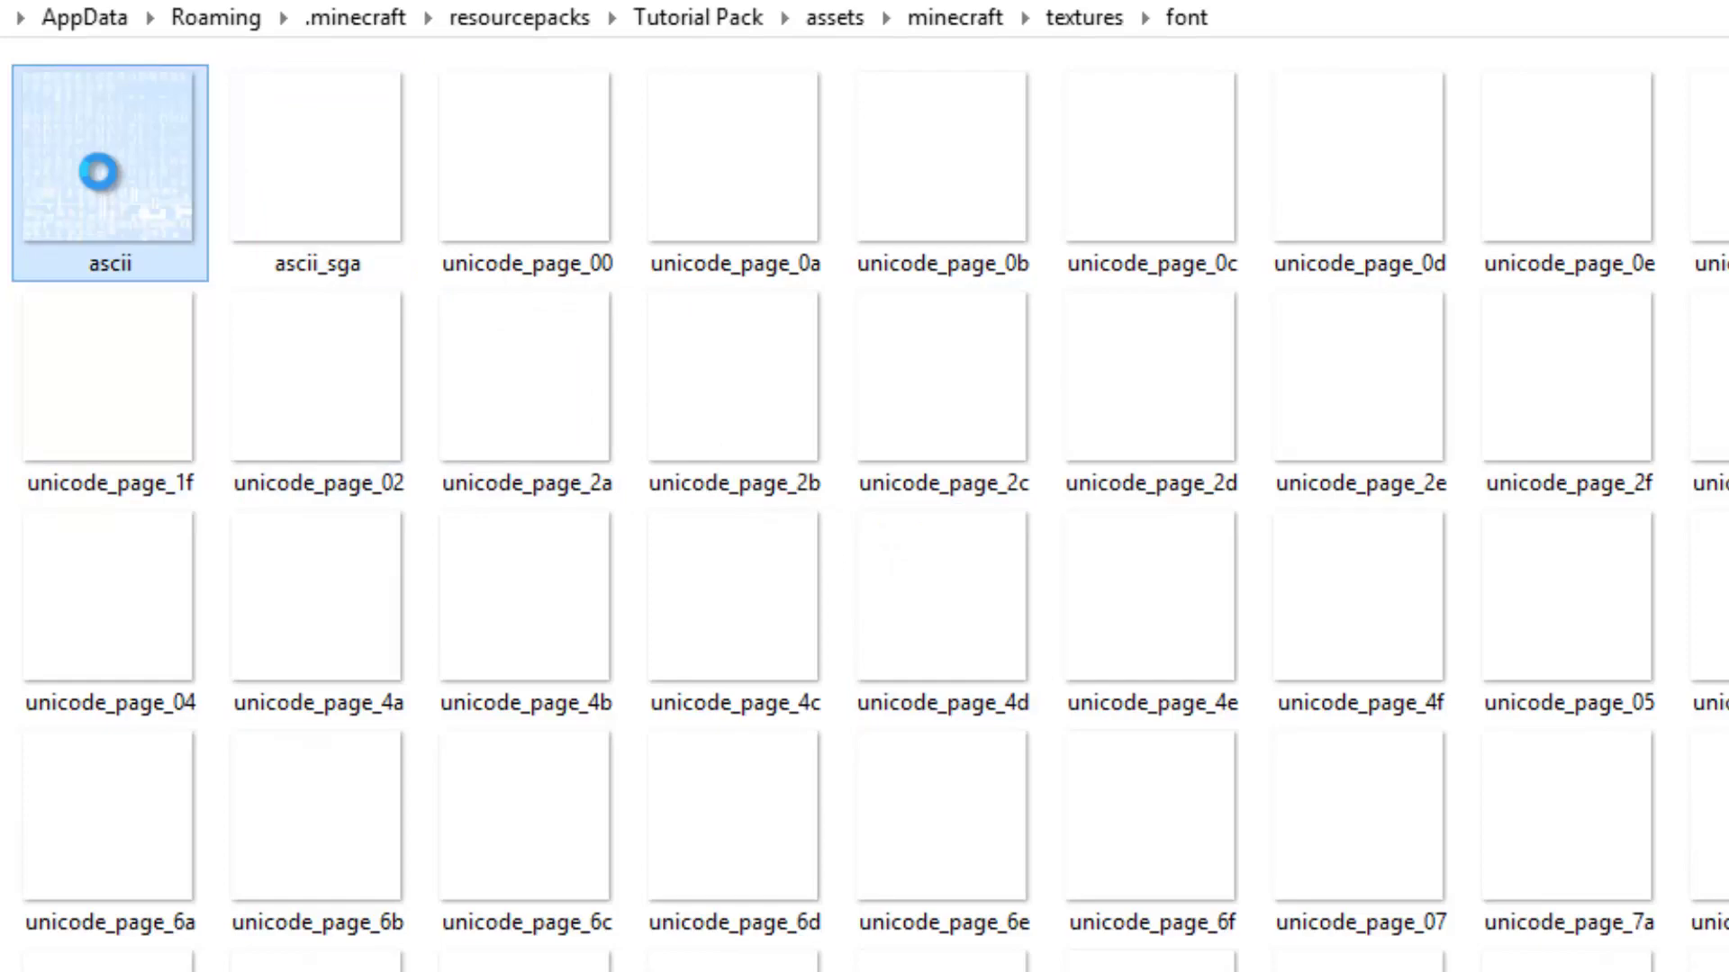
Step: Examine the pixel structure of the digit glyphs in the font sheet at close range
scroll(831, 254, "up", 3)
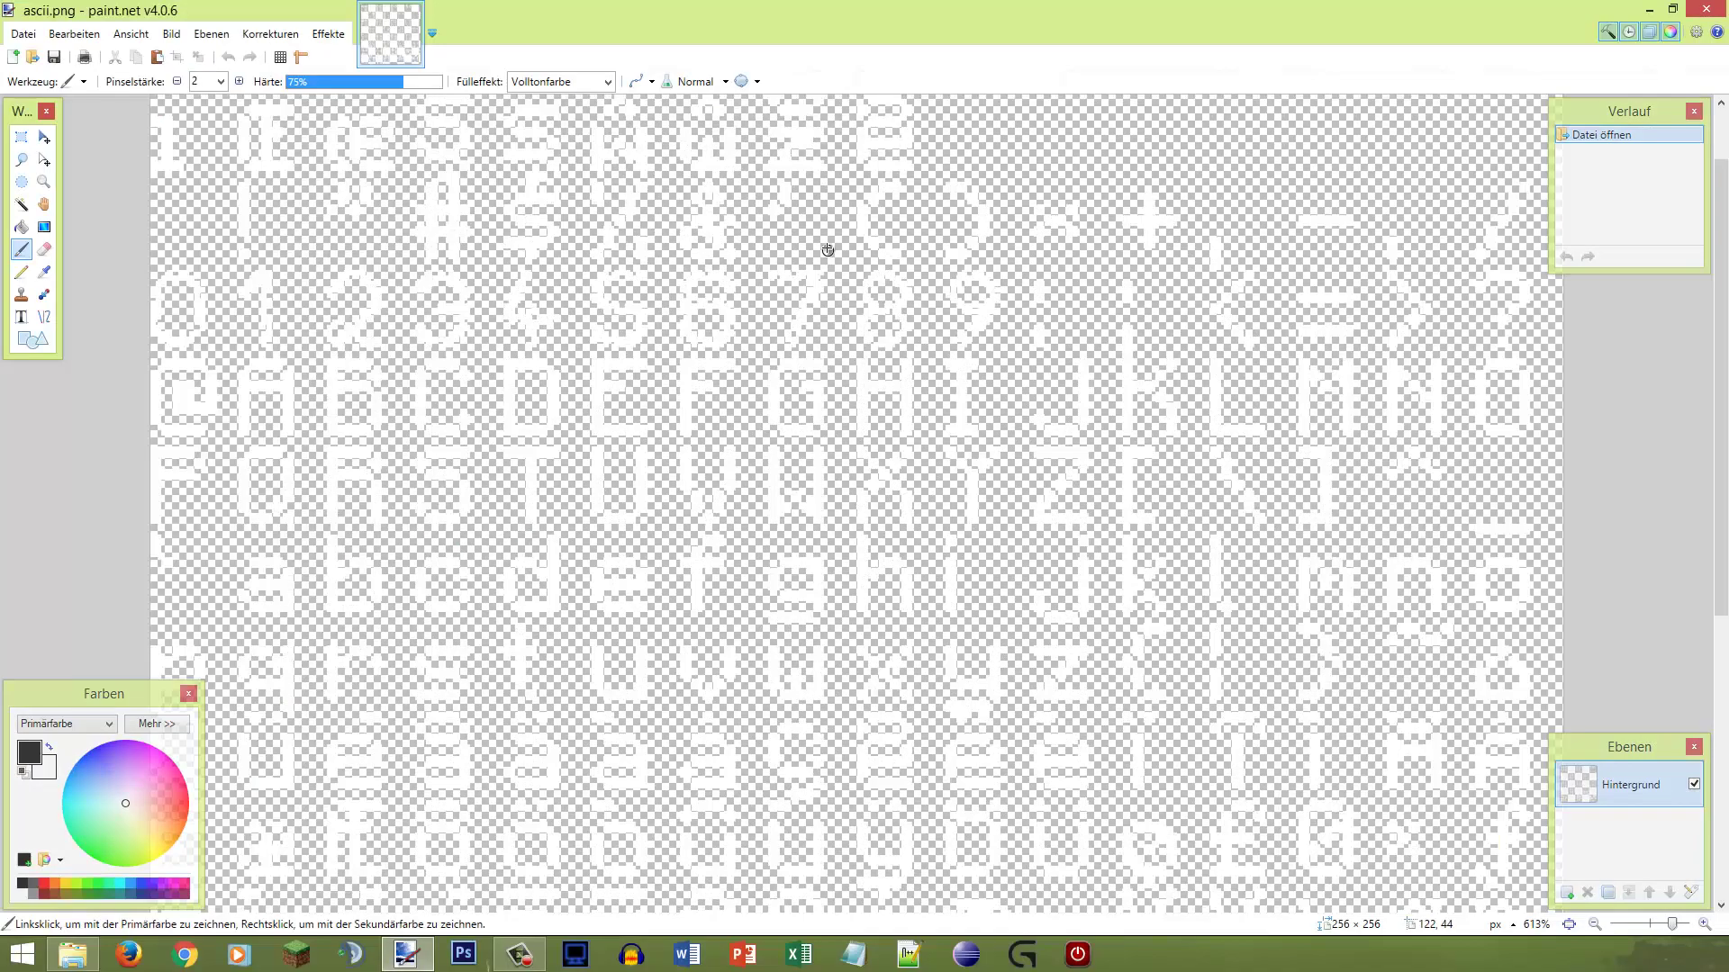
scroll(829, 234, "down", 2)
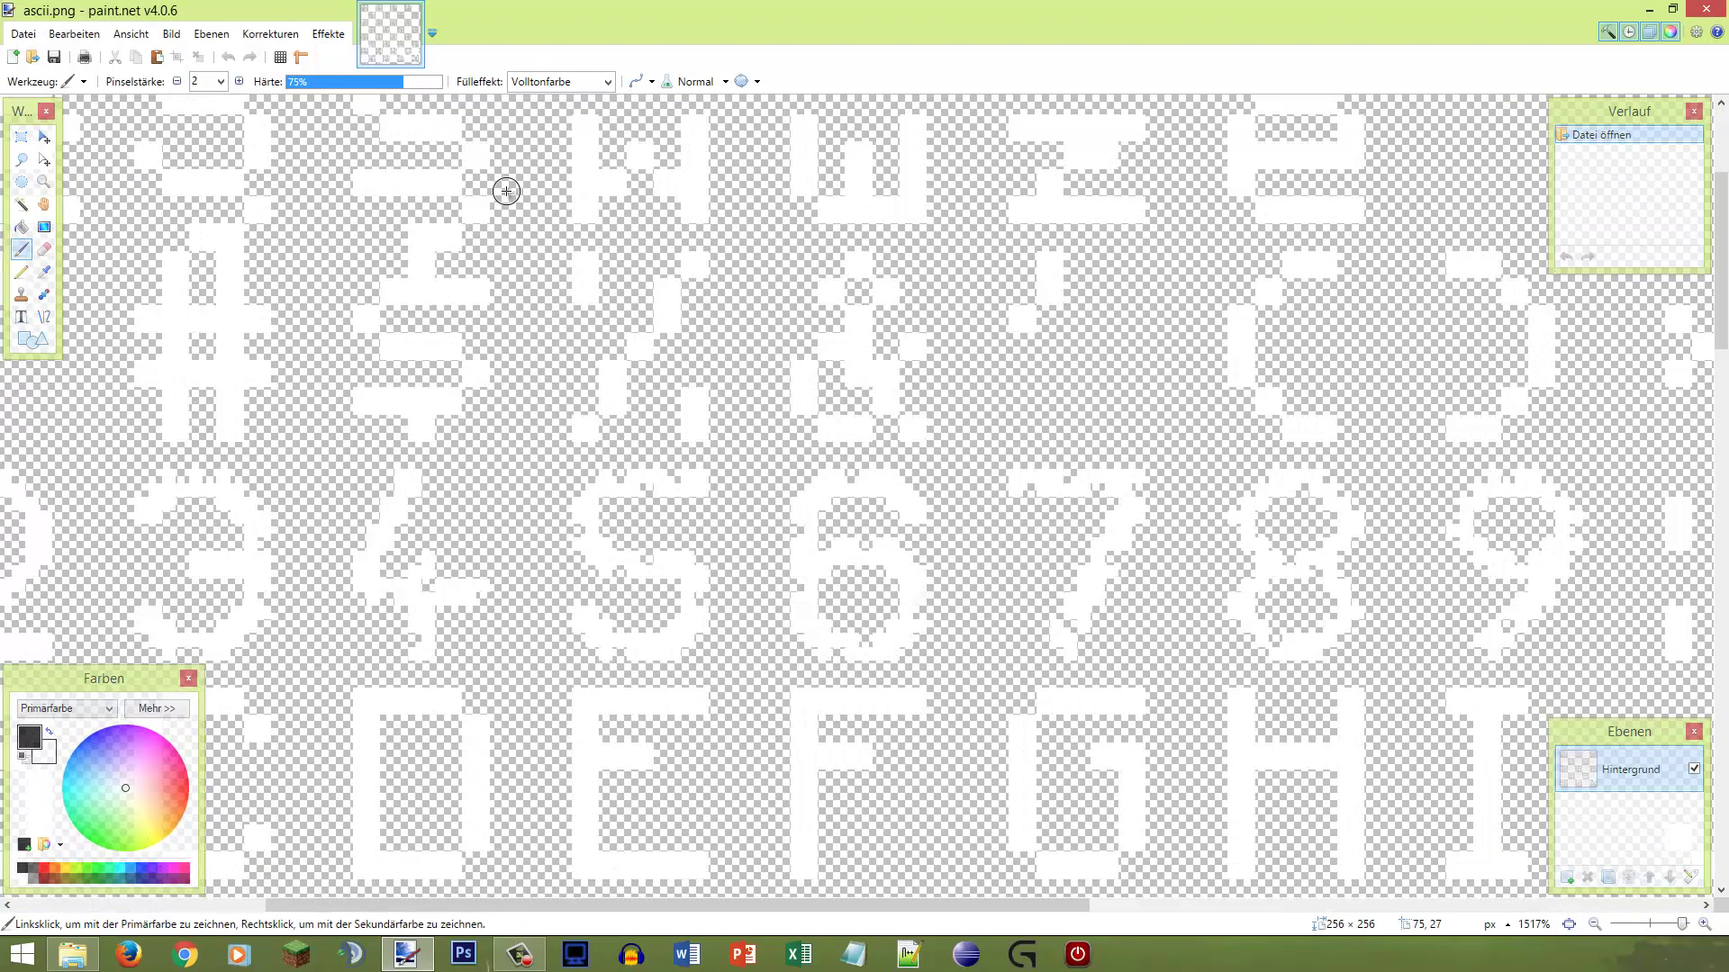
scroll(505, 189, "up", 4)
key("s")
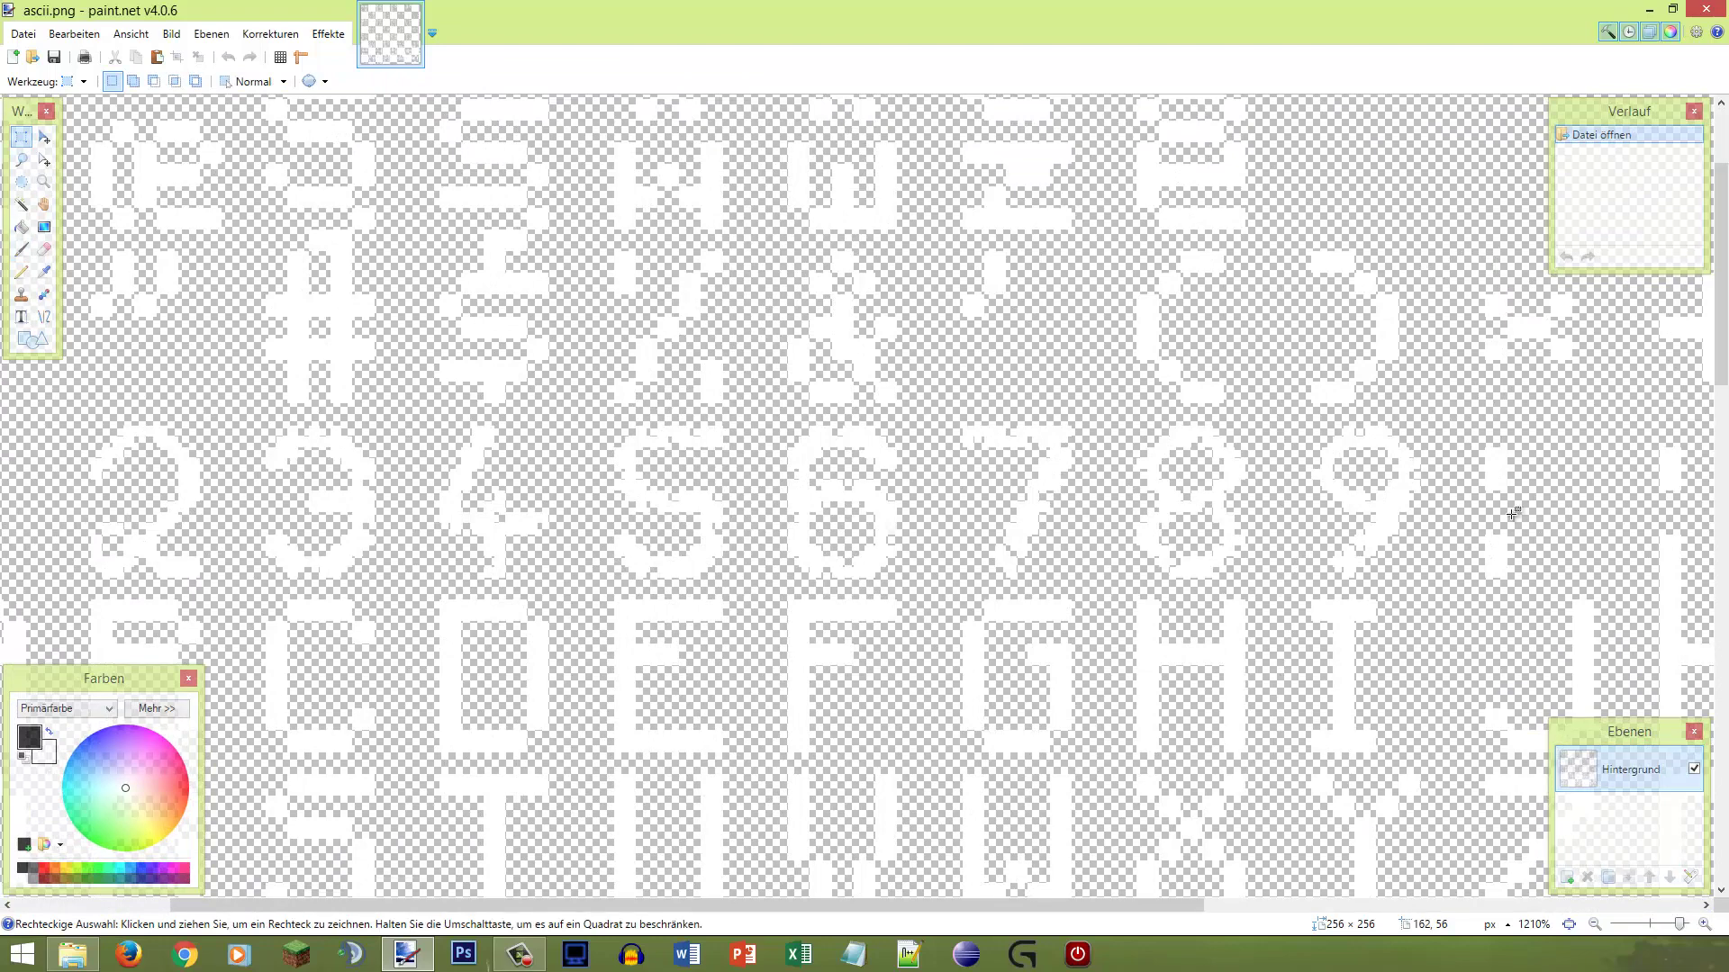
scroll(1389, 546, "up", 1)
scroll(1389, 547, "up", 3)
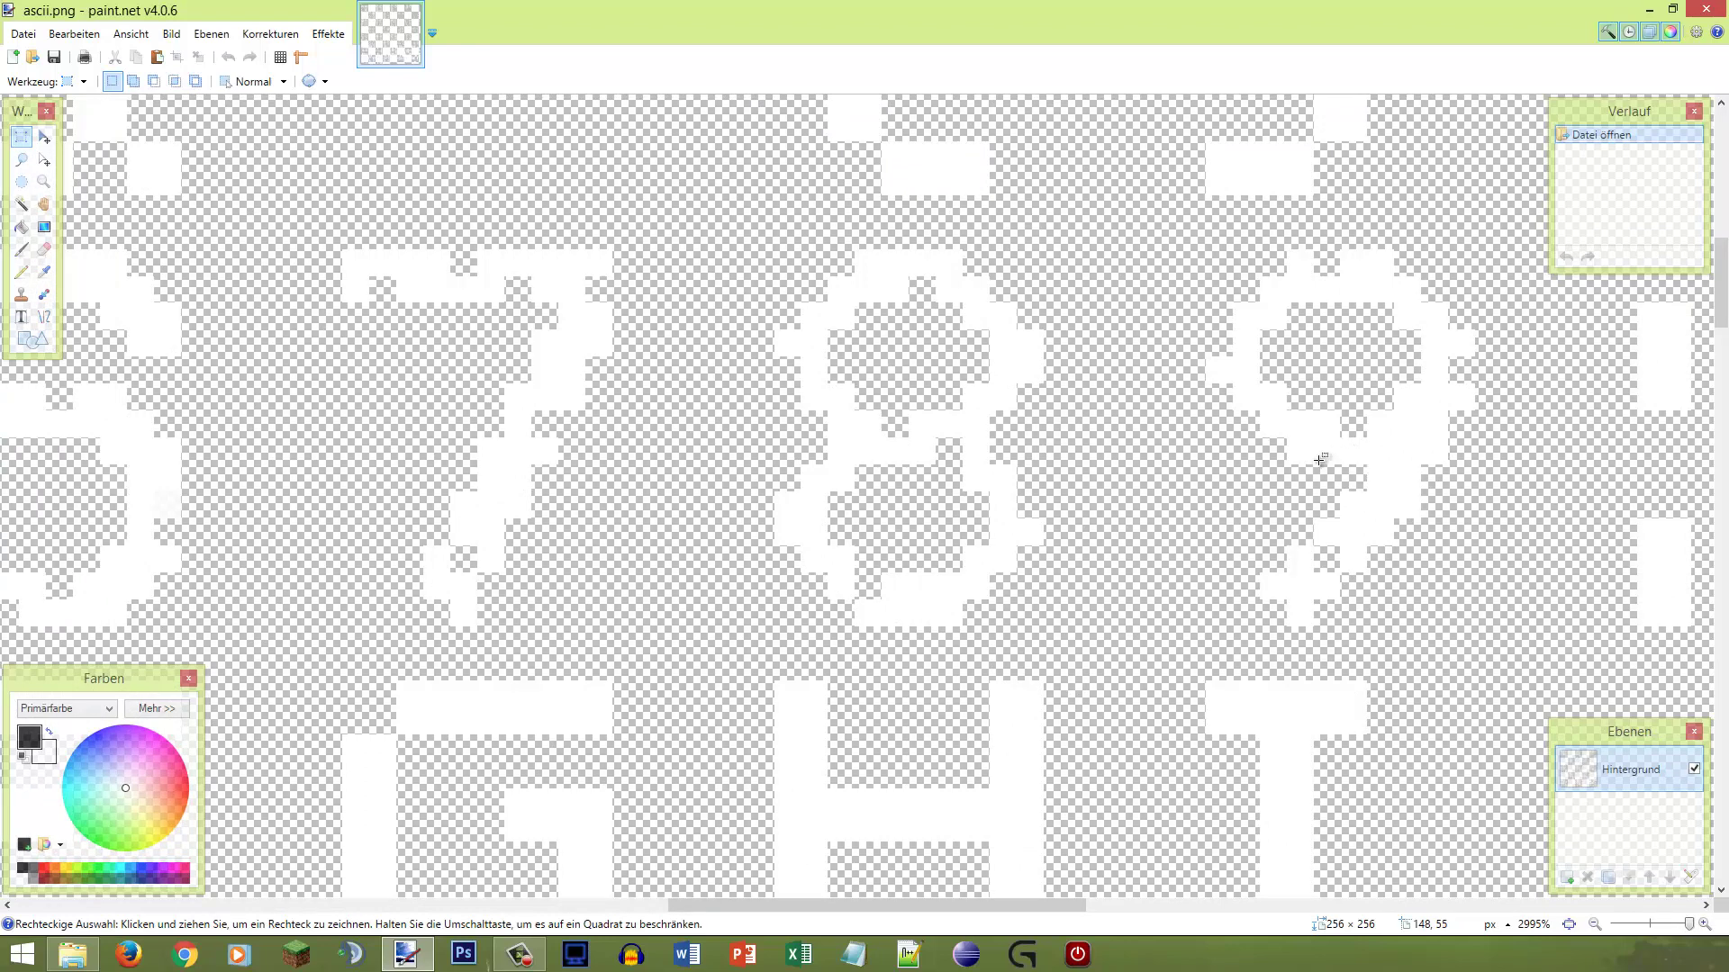
scroll(1154, 435, "down", 5)
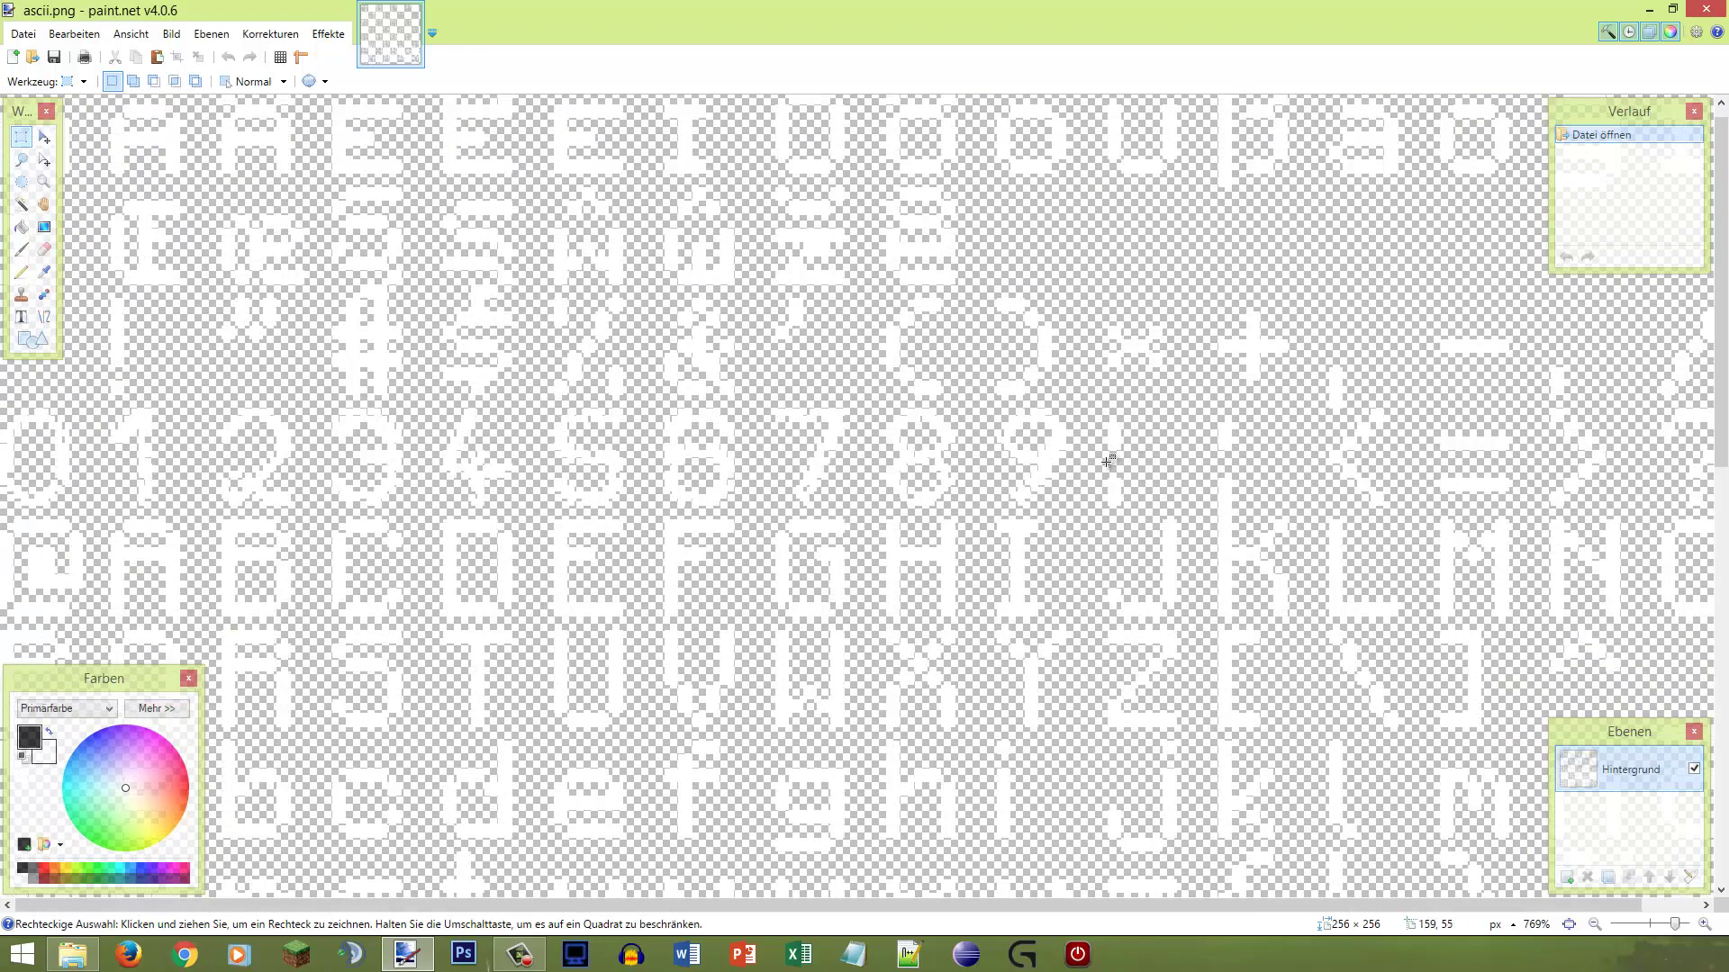
scroll(849, 456, "up", 5)
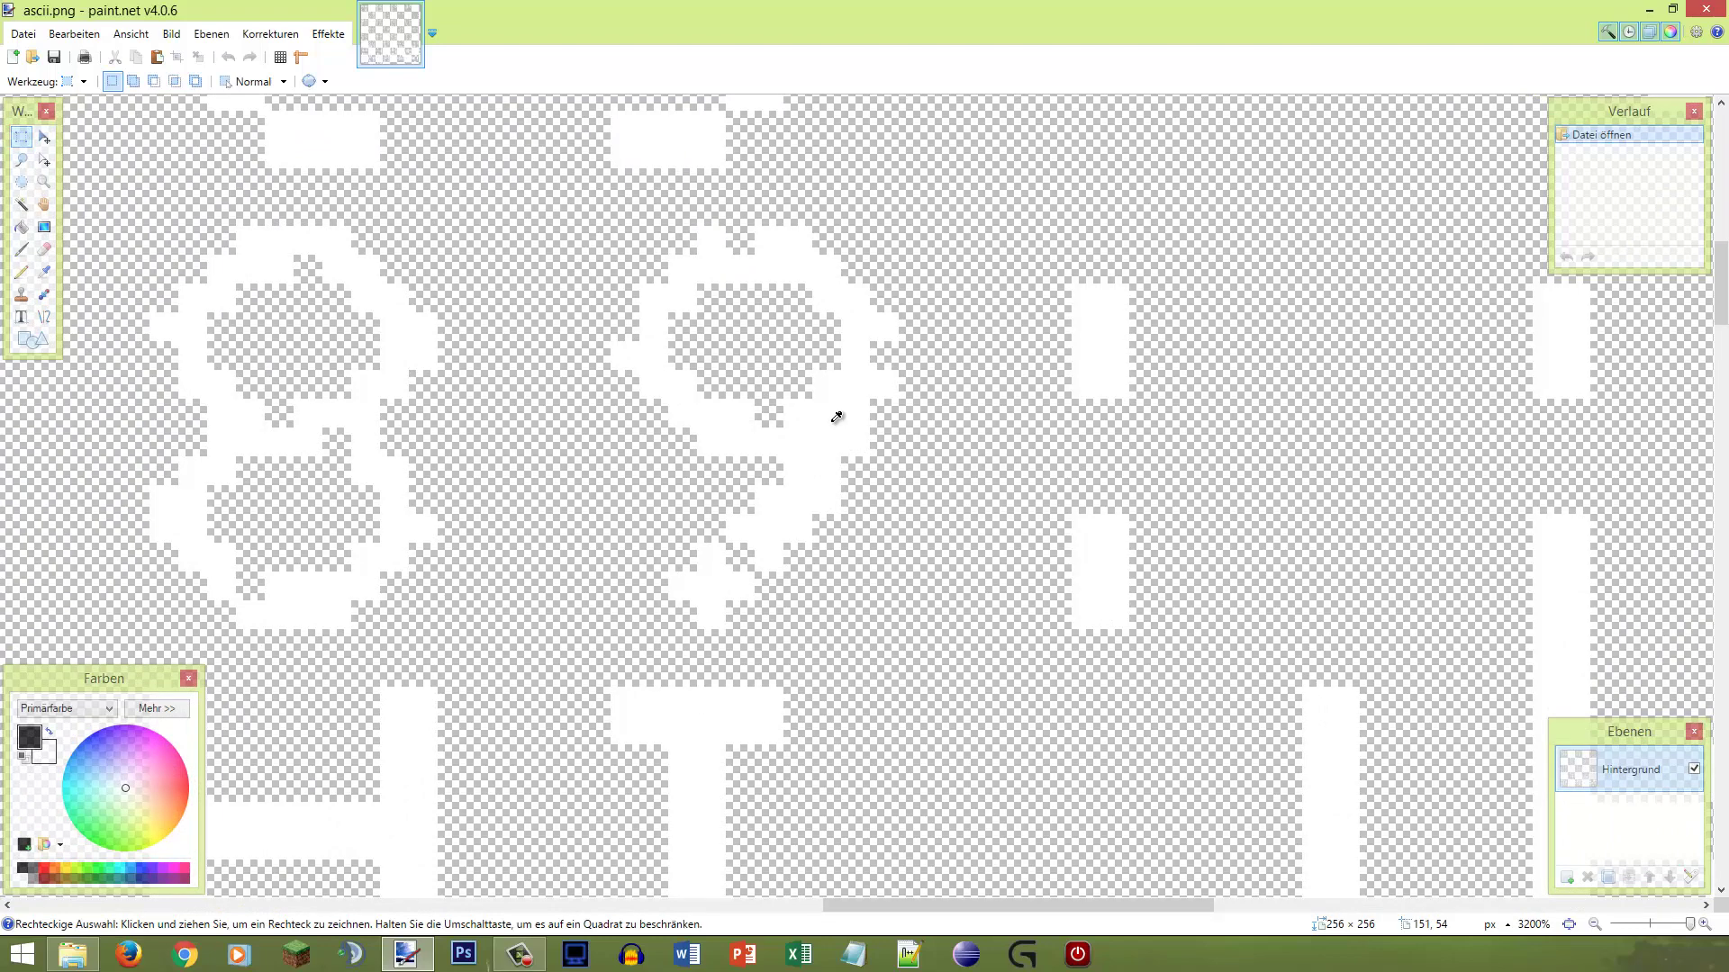
Step: Pick the white of the digit 9 as the primary colour
key("k")
left_click(826, 414)
scroll(567, 500, "down", 5)
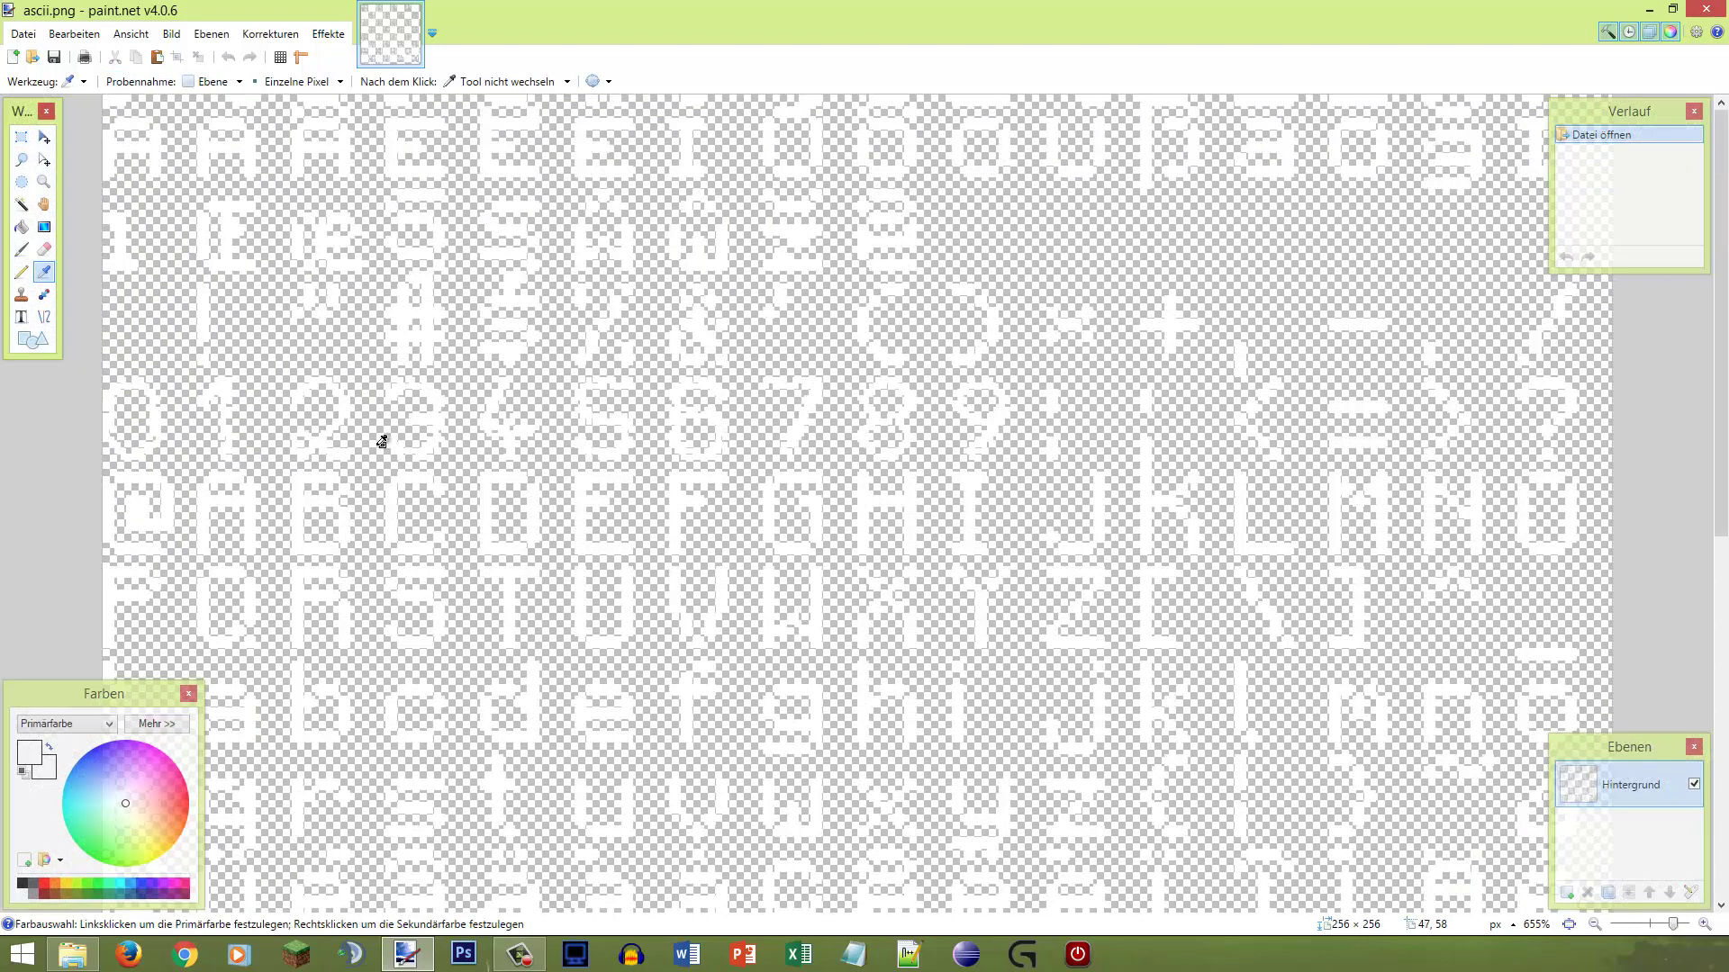
Step: Make a rectangular selection of 10 × 14 pixels exactly around the capital A glyph
scroll(19, 488, "up", 5)
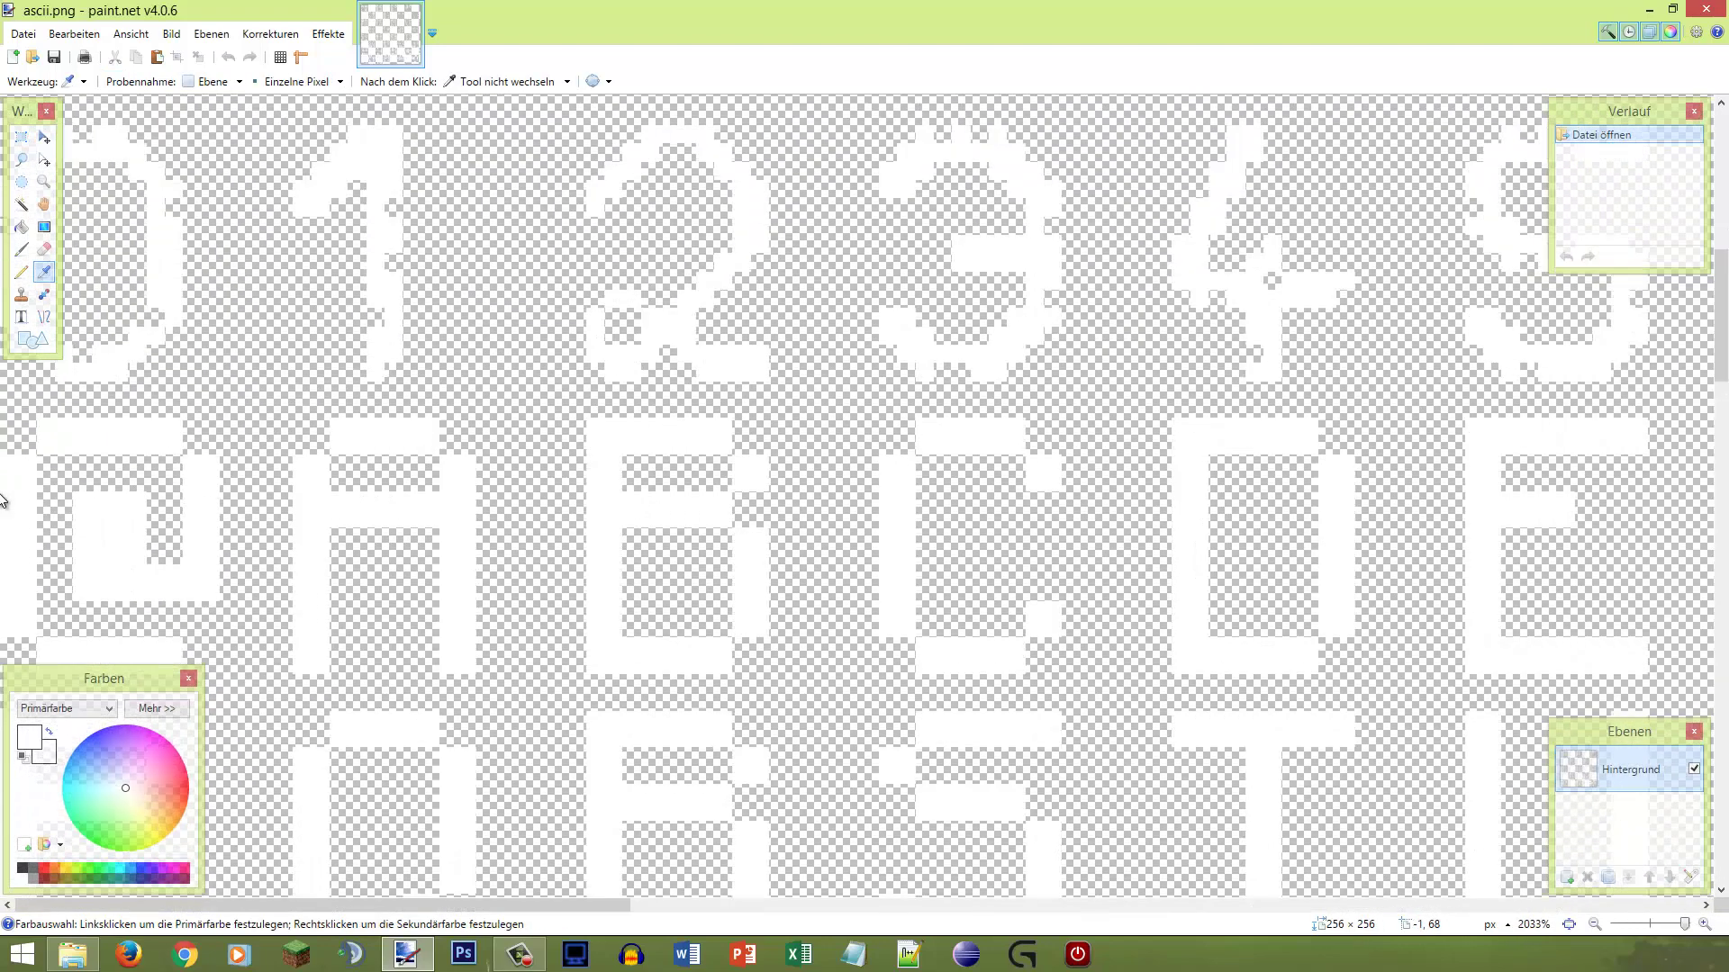
scroll(416, 458, "down", 1)
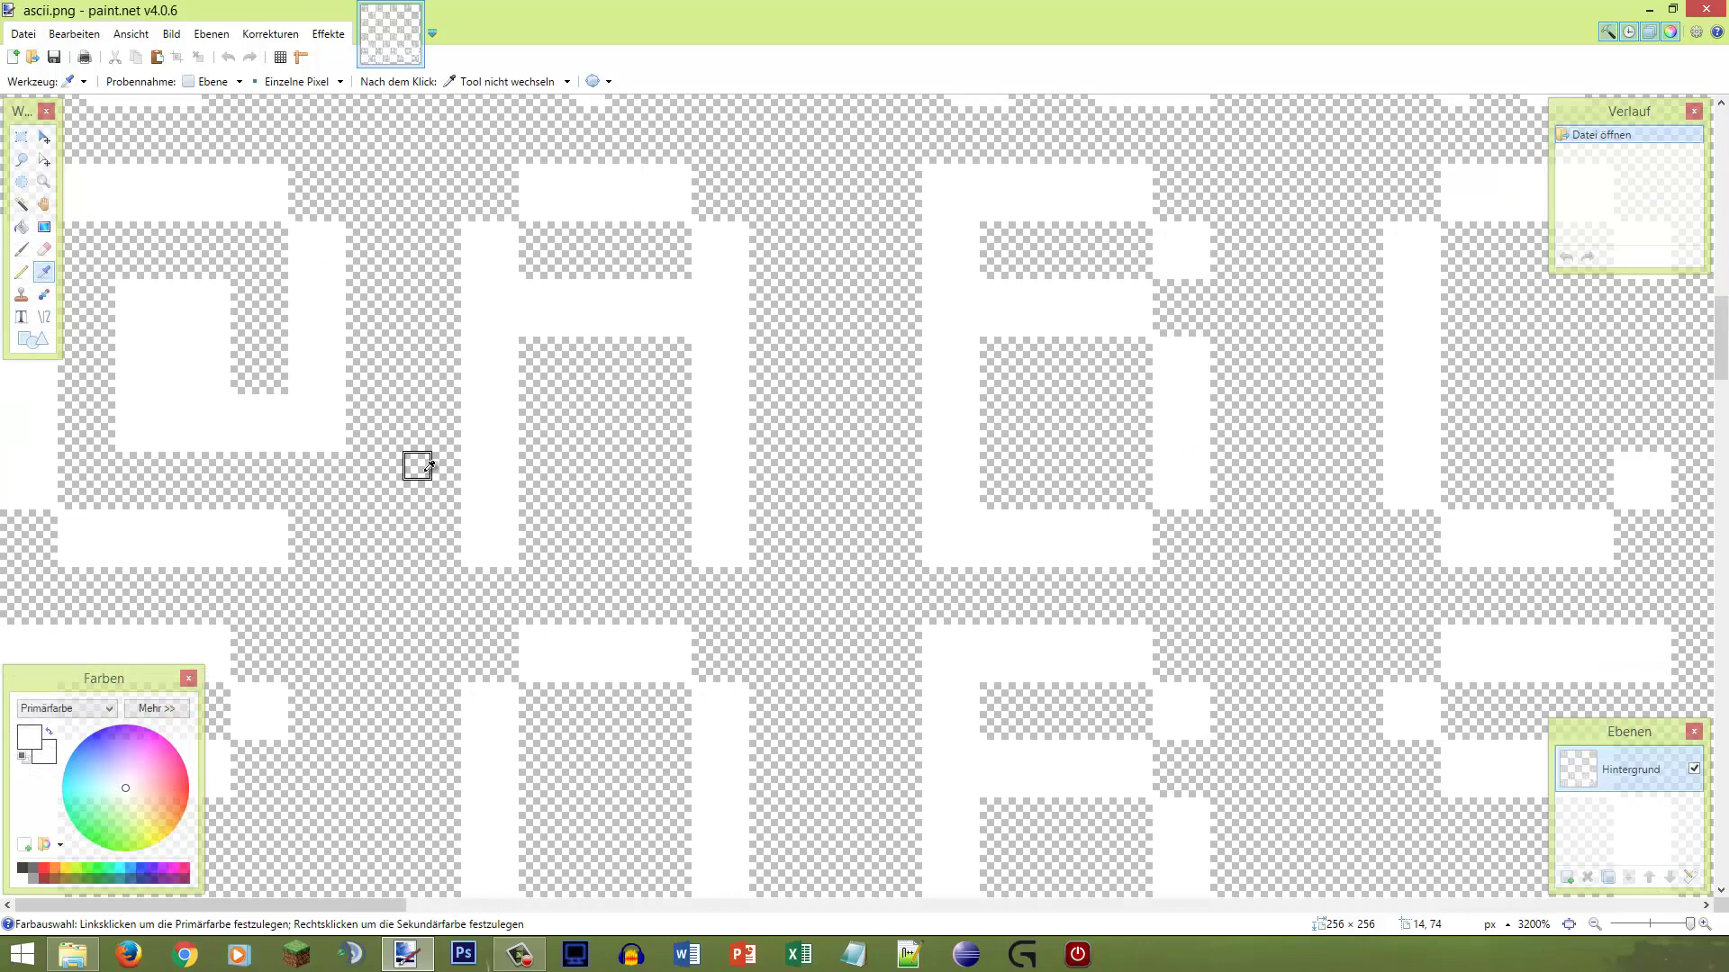
scroll(417, 466, "down", 3)
scroll(232, 428, "up", 3)
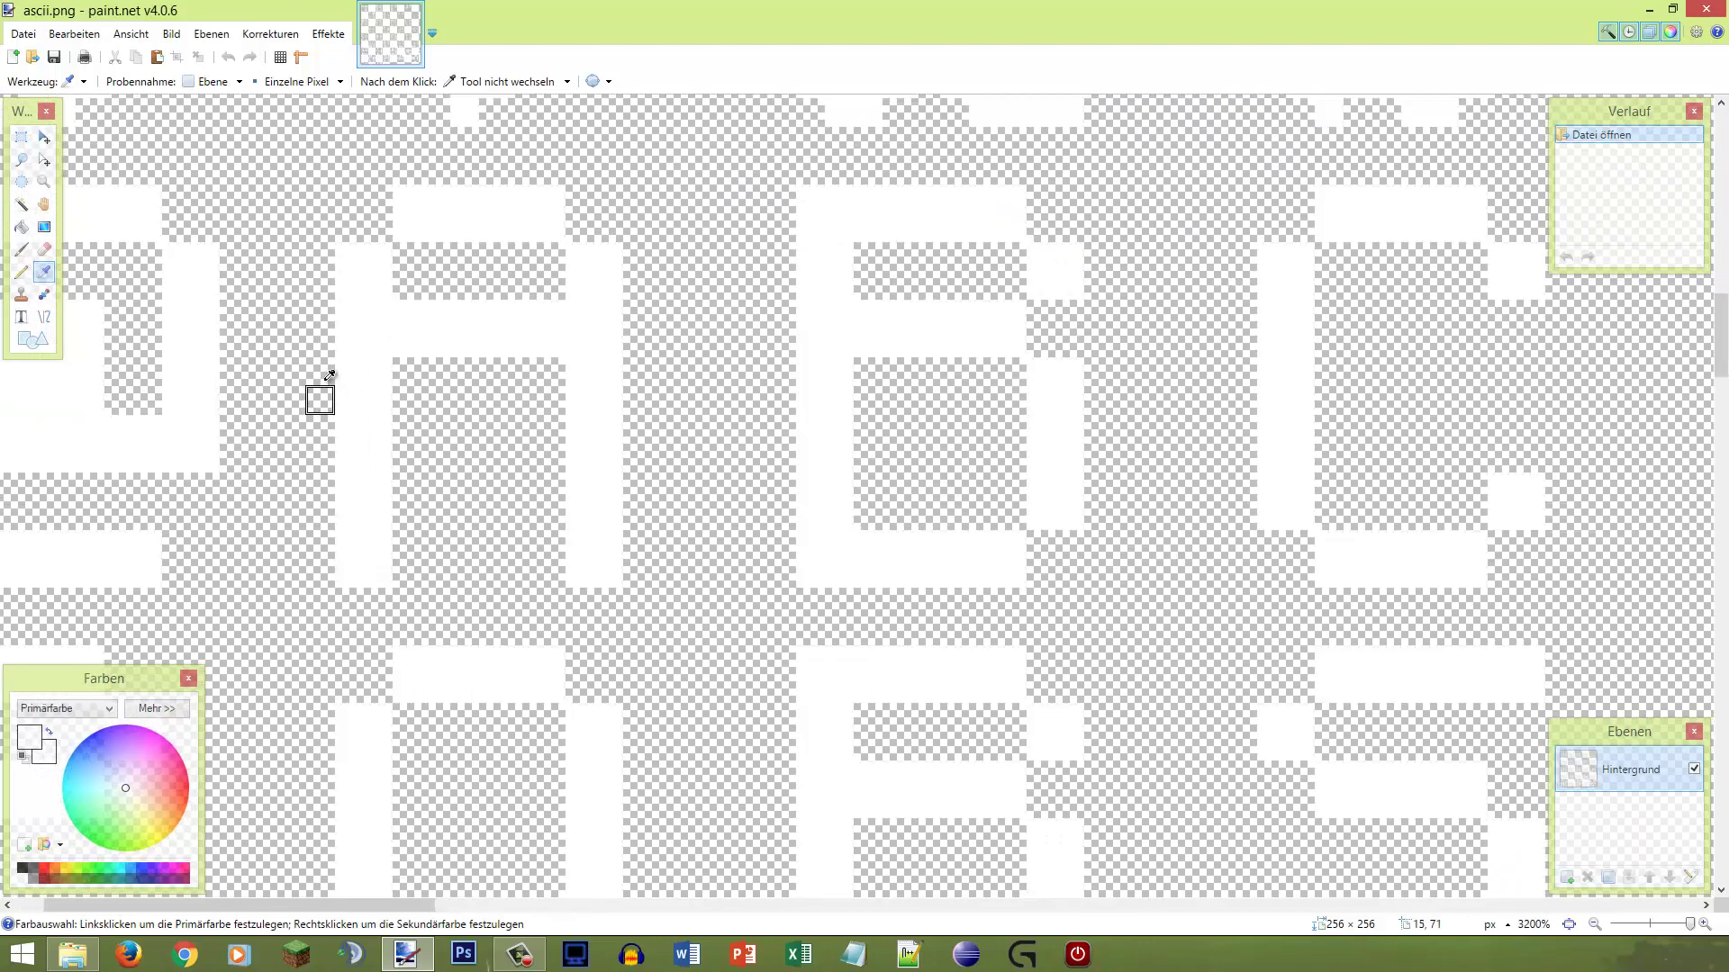
key("s")
scroll(331, 358, "up", 1)
scroll(339, 691, "down", 3)
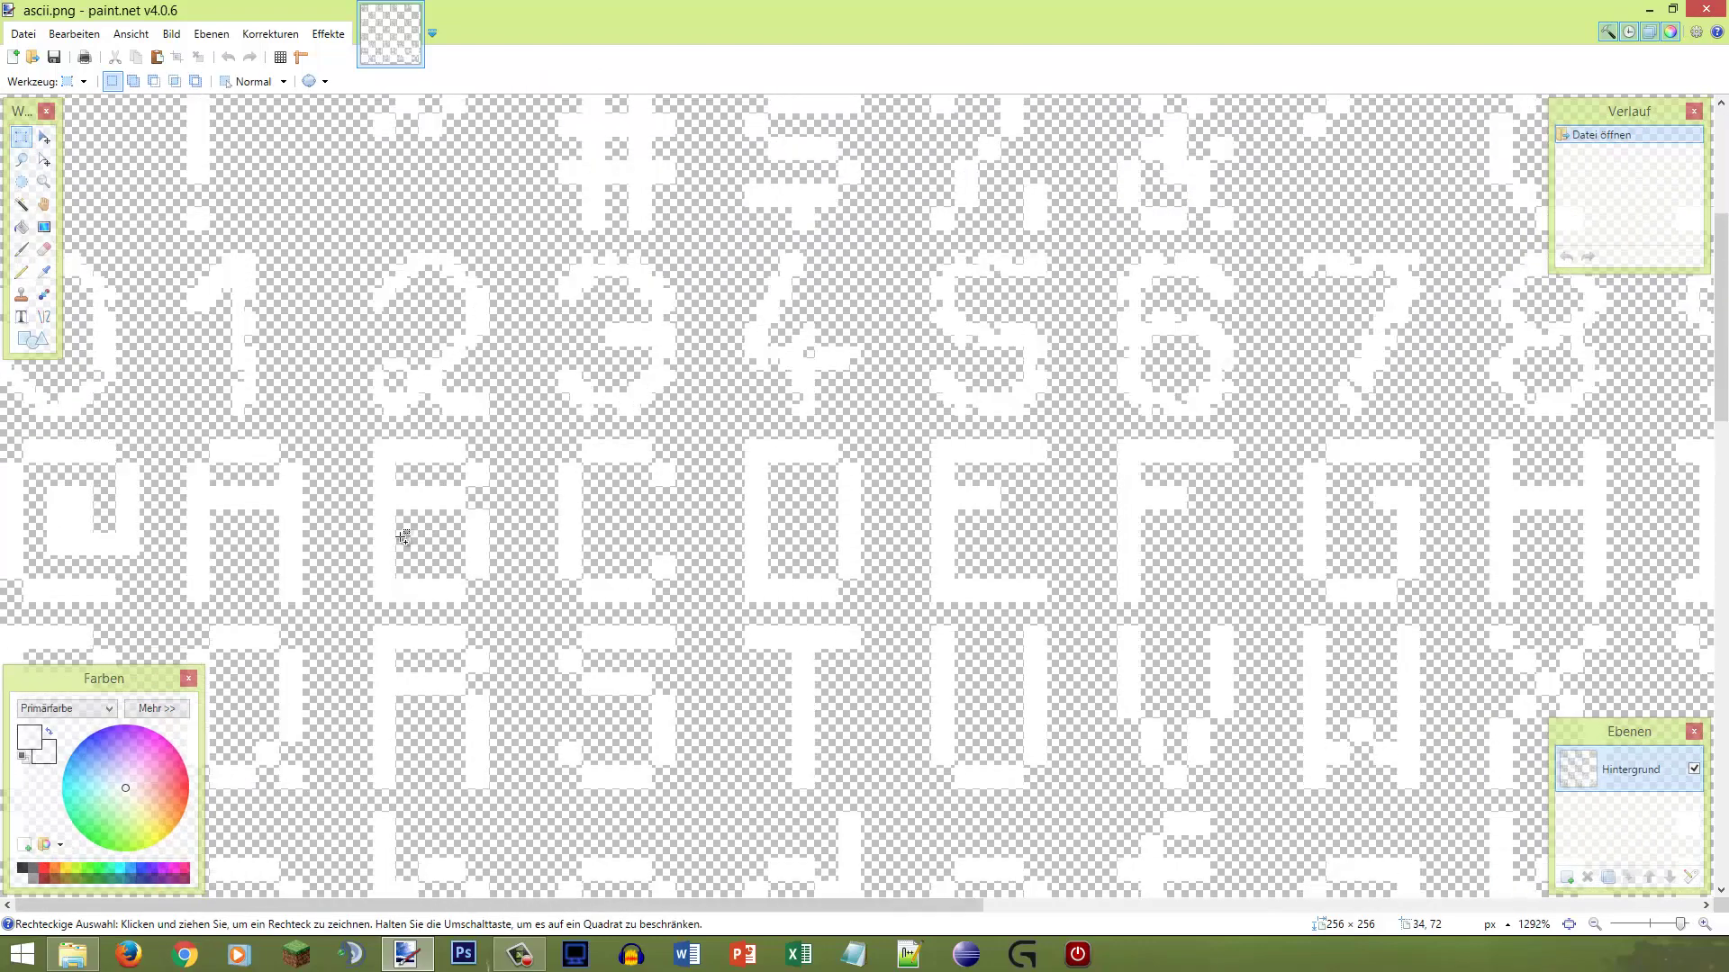
scroll(144, 441, "up", 3)
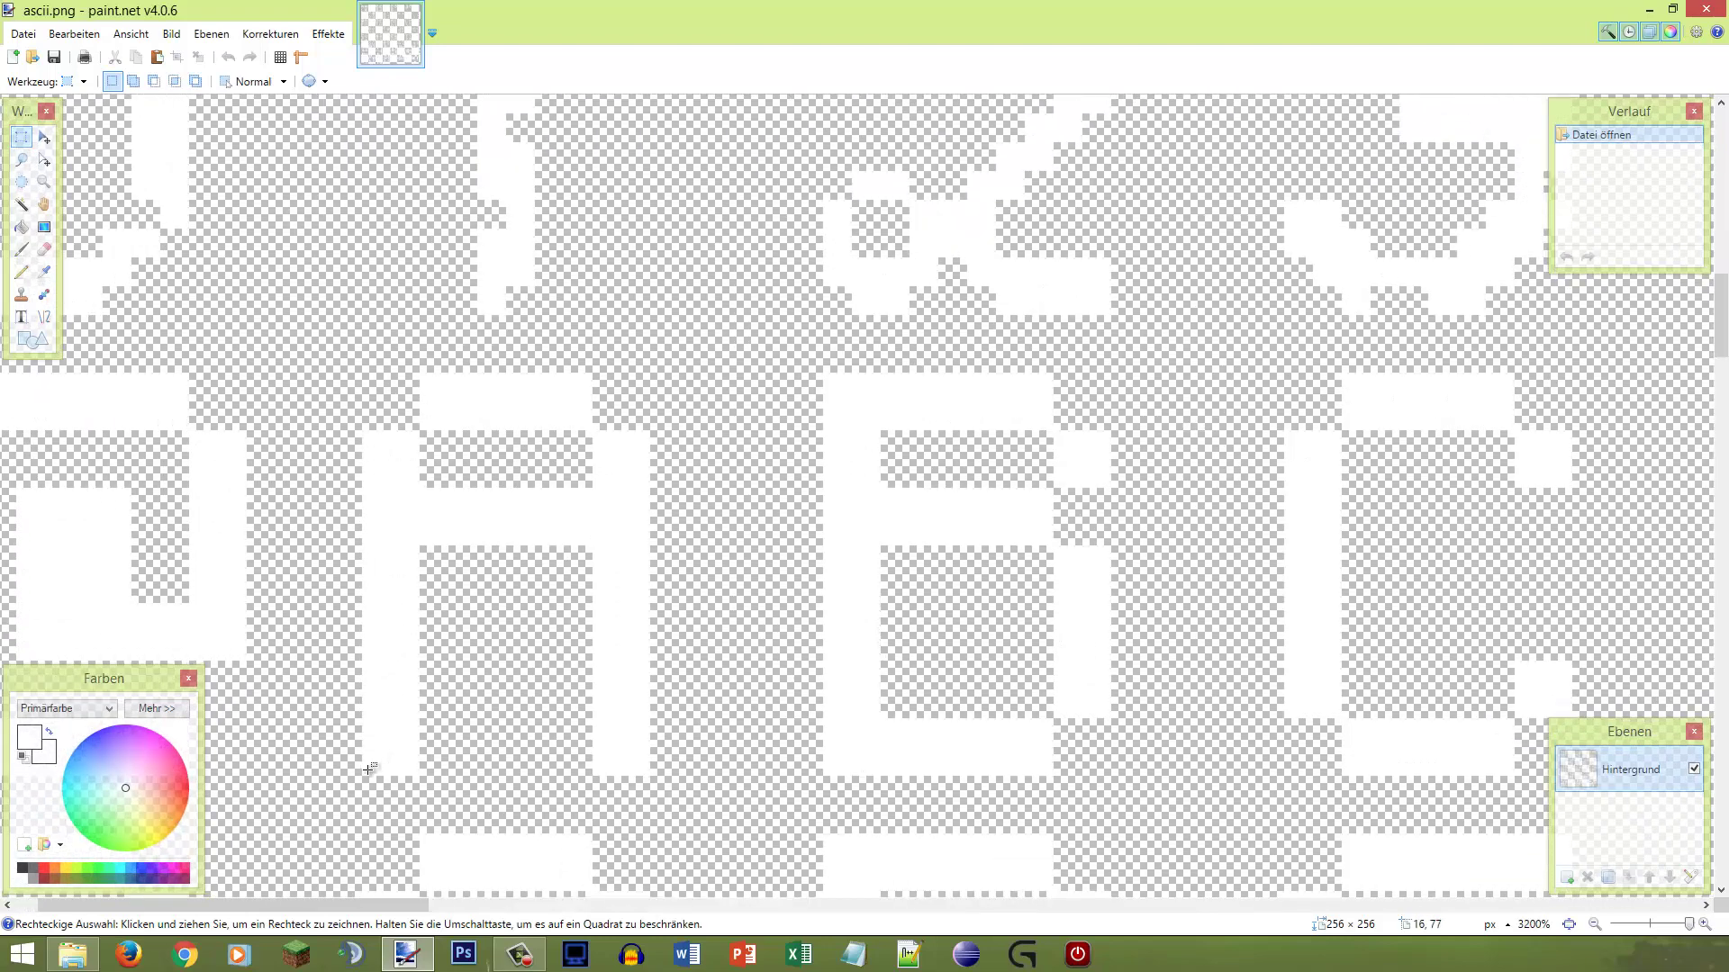
left_click_drag(363, 776, 648, 374)
scroll(641, 386, "up", 3)
scroll(594, 423, "up", 3)
scroll(548, 463, "down", 6)
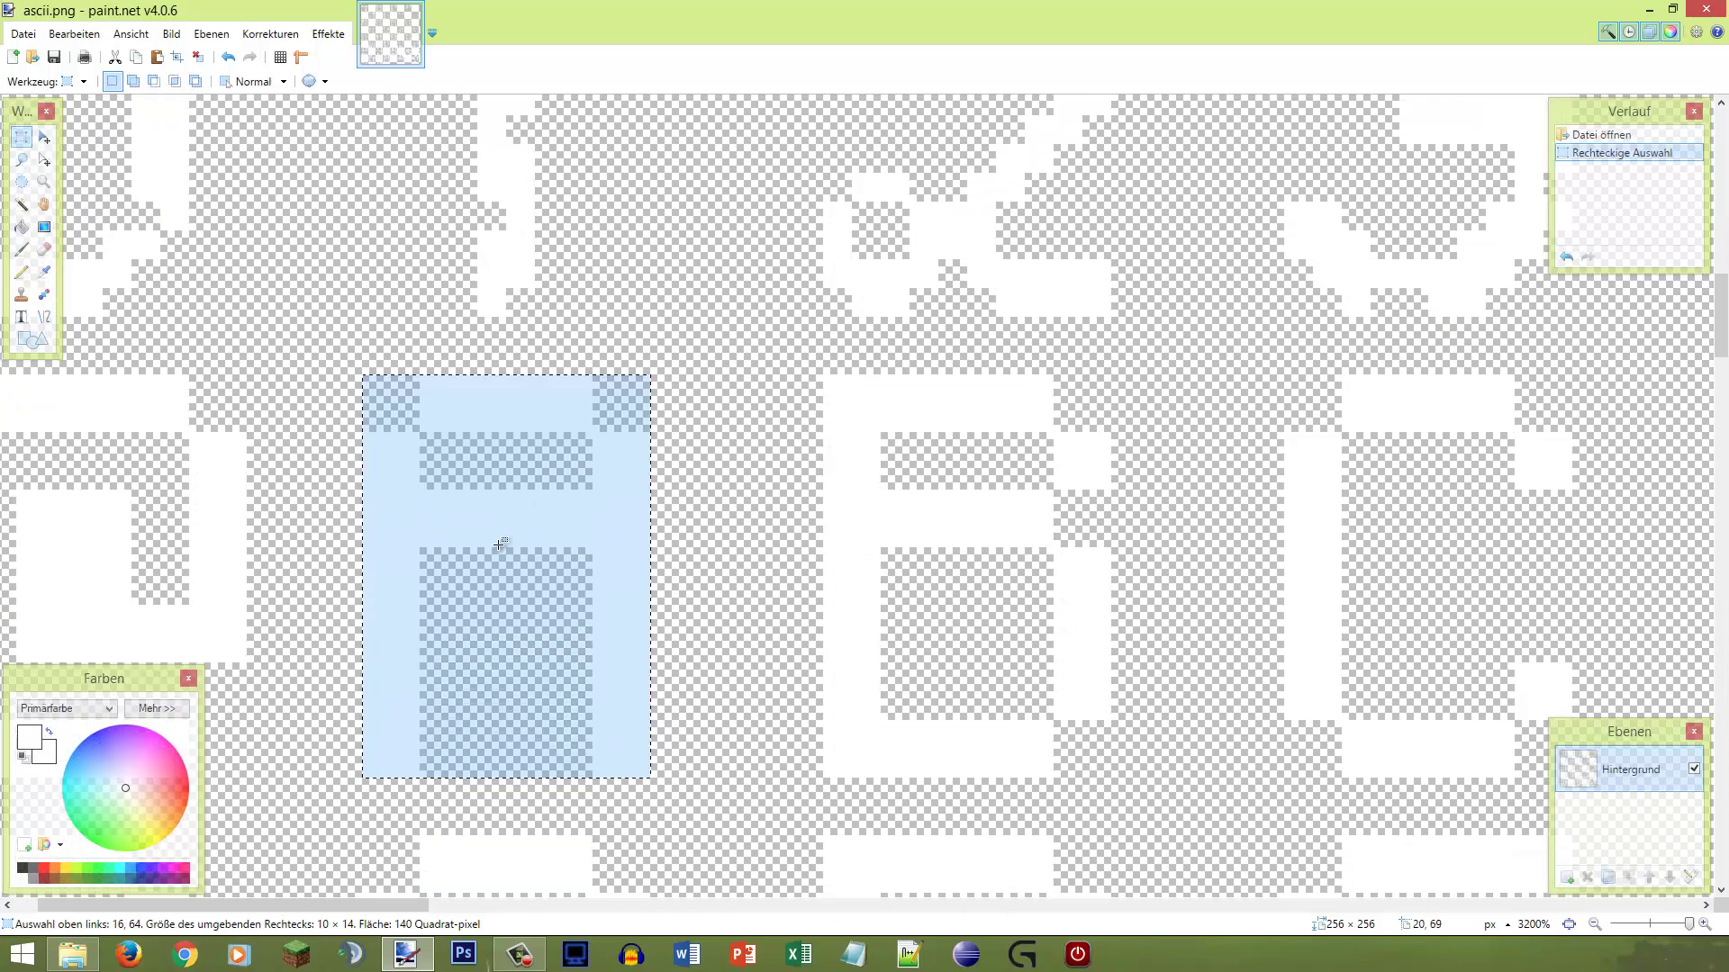
Step: Erase the selected capital A glyph completely with the Eraser at brush size 65
scroll(425, 649, "down", 1)
key("e")
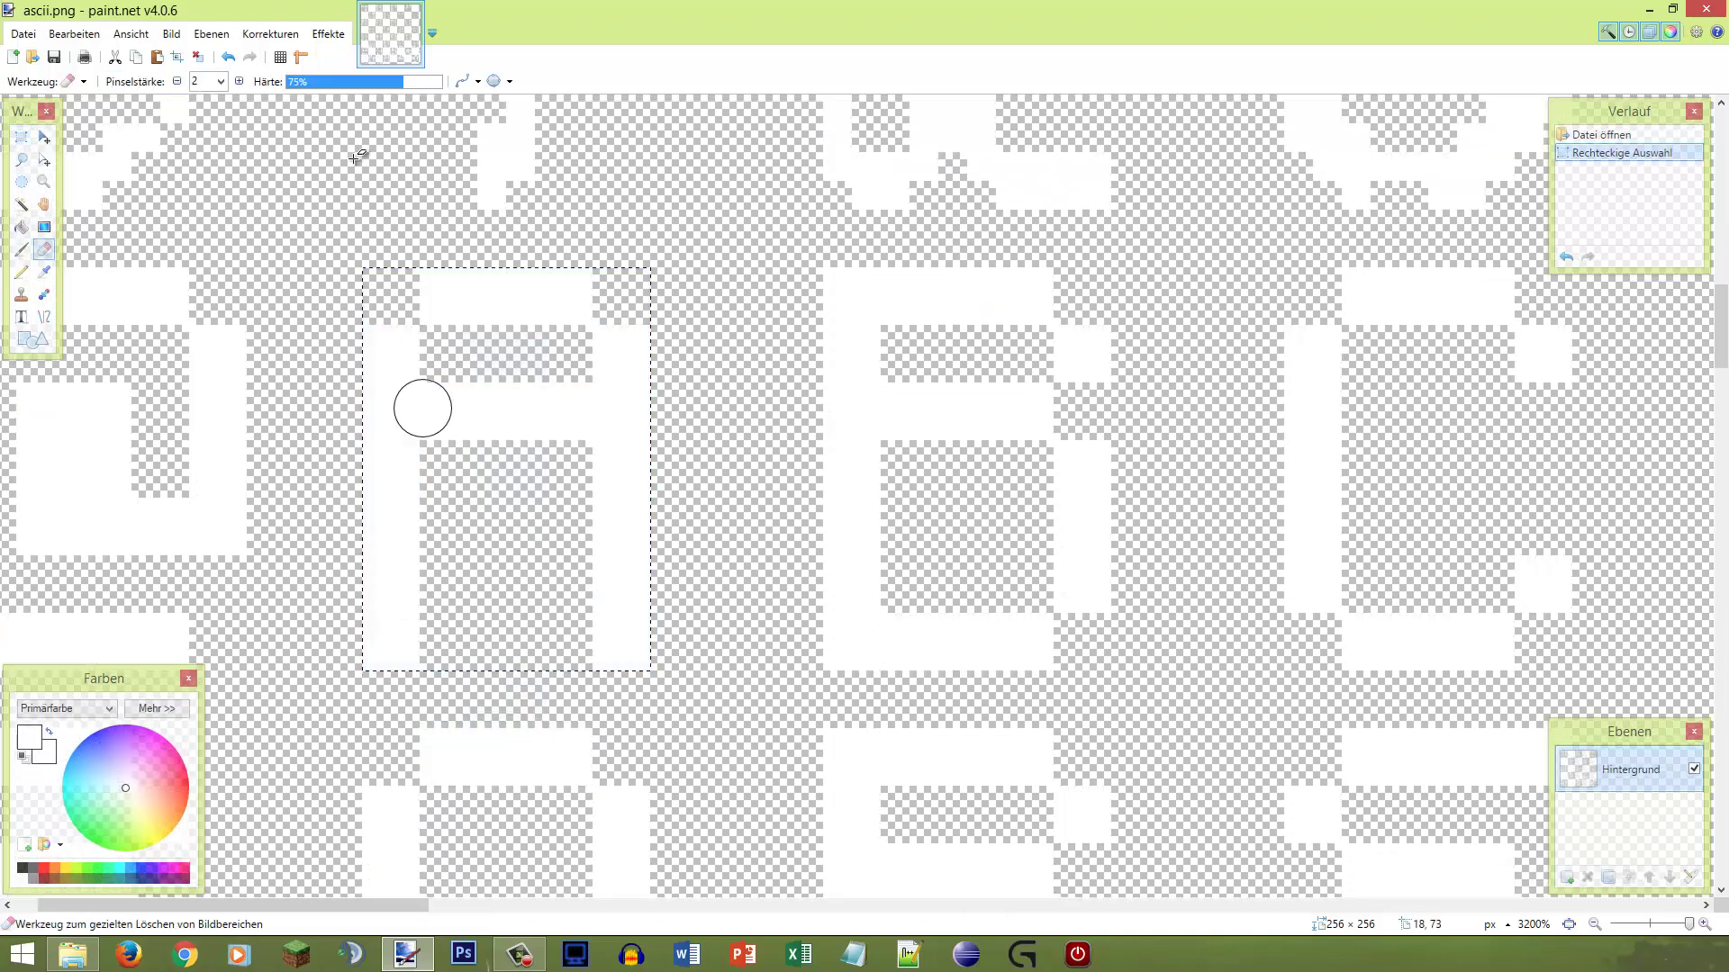
left_click(220, 81)
left_click(225, 236)
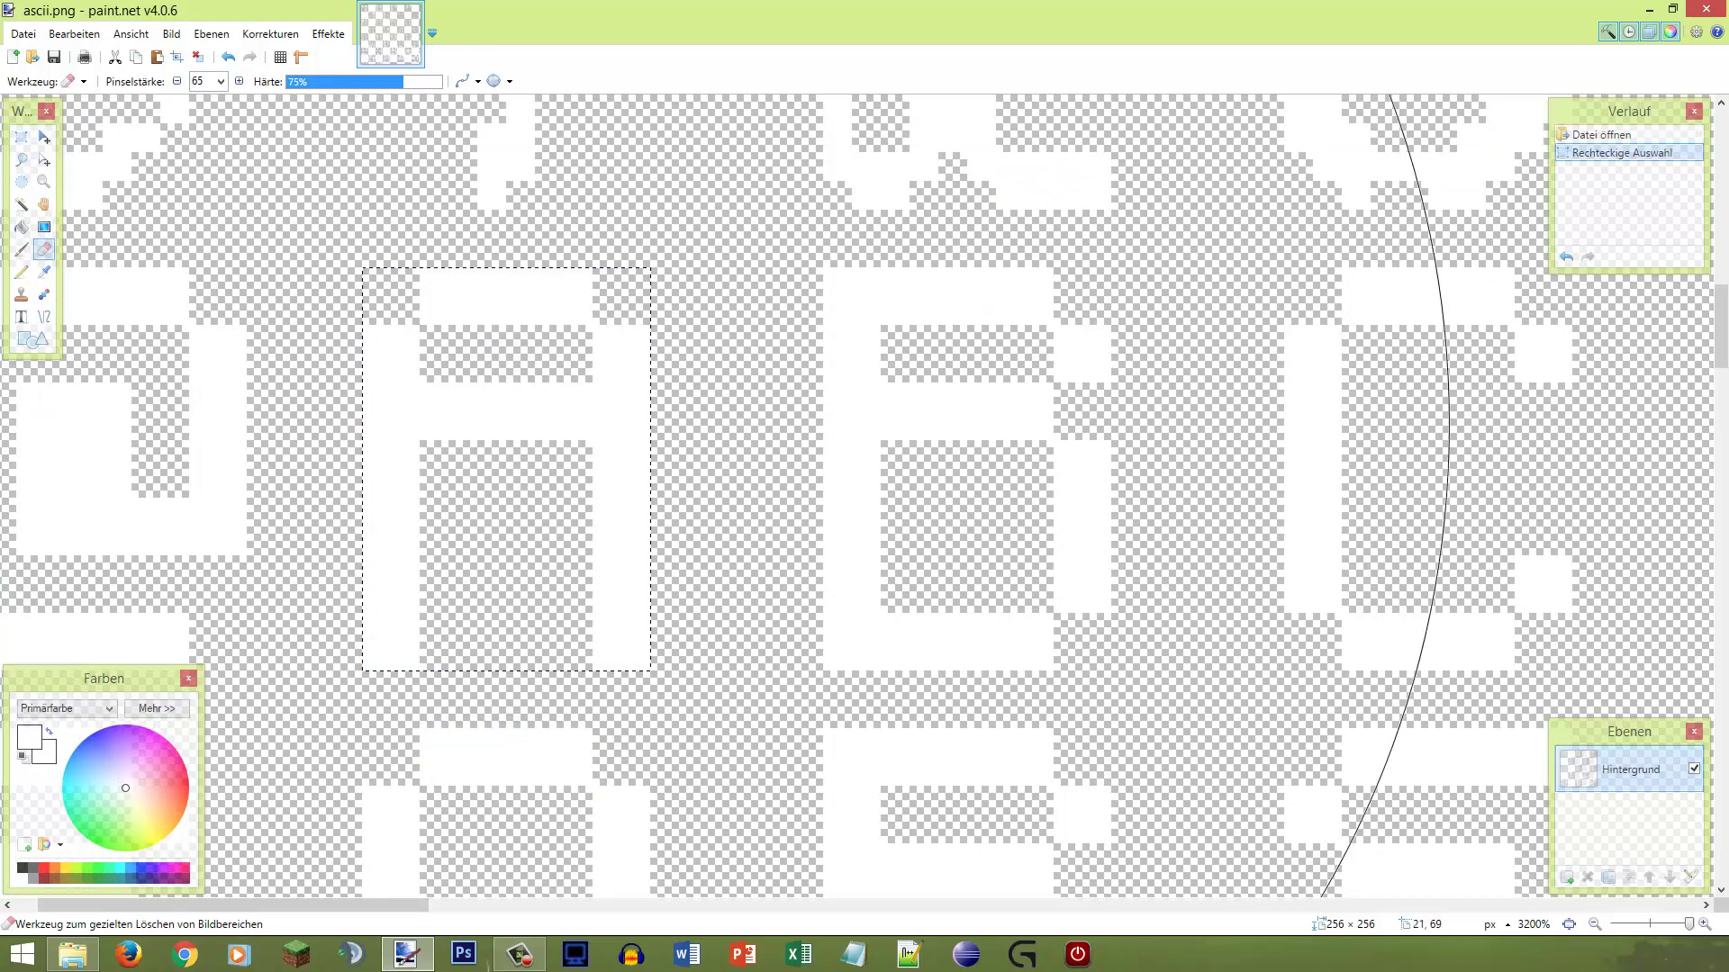
left_click(802, 385)
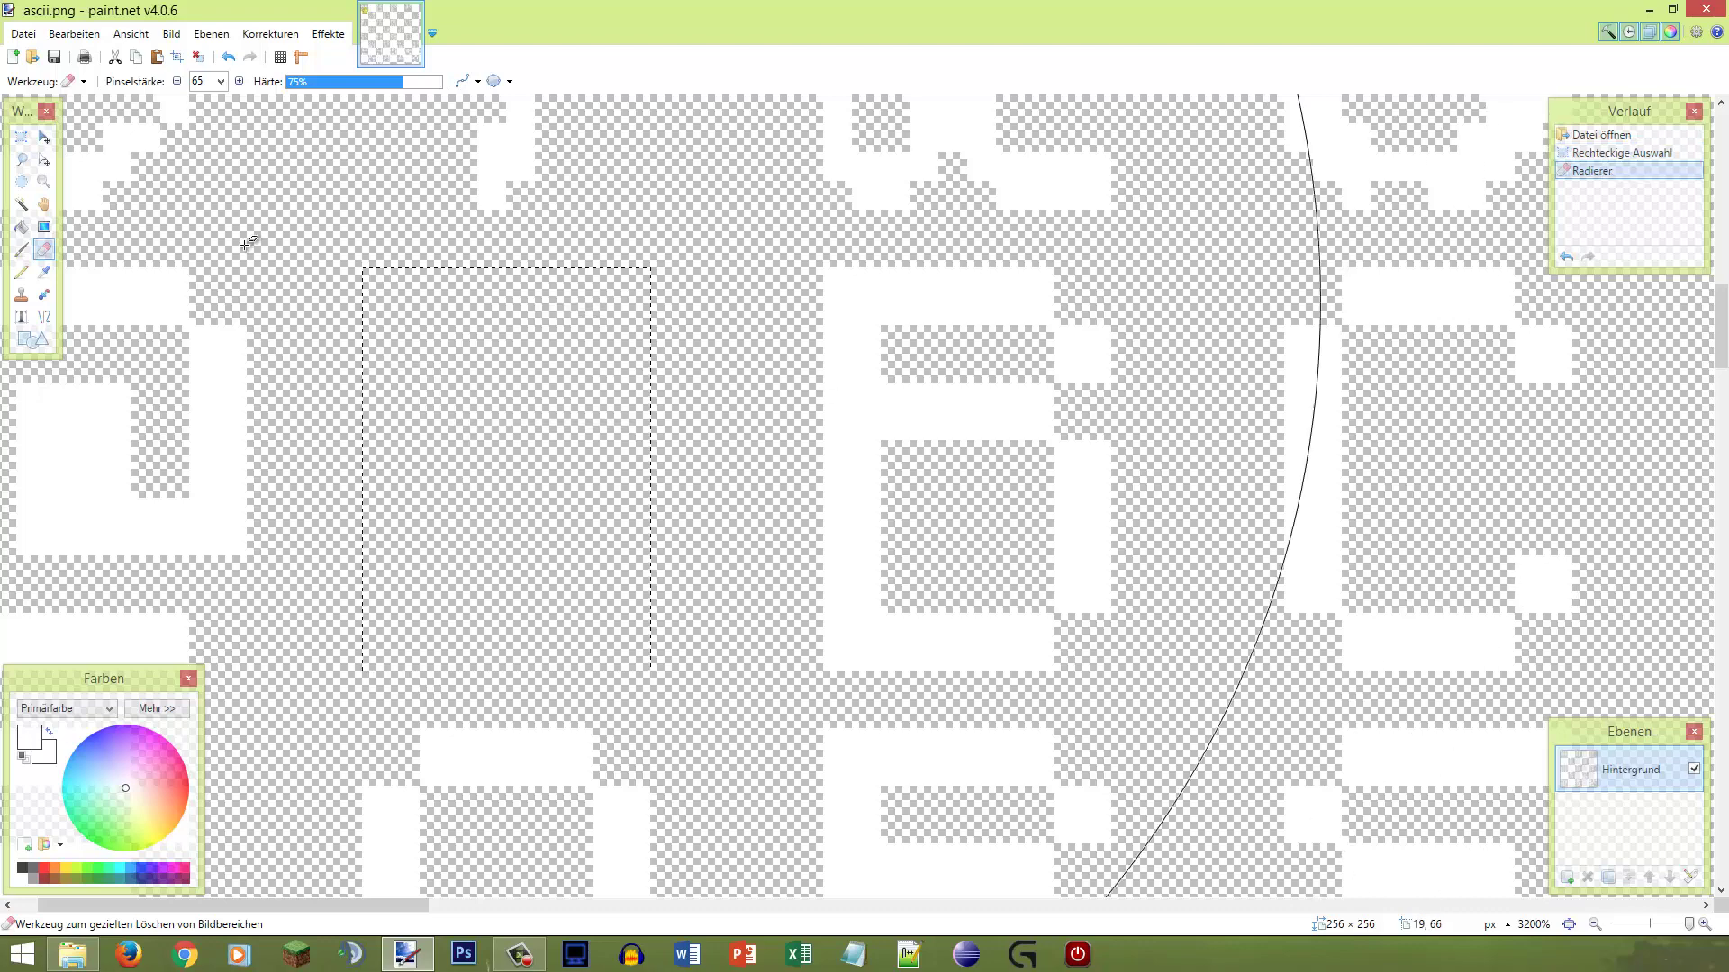
Step: Try to draw a thin freehand capital A with the Pencil inside the empty selection
left_click(27, 273)
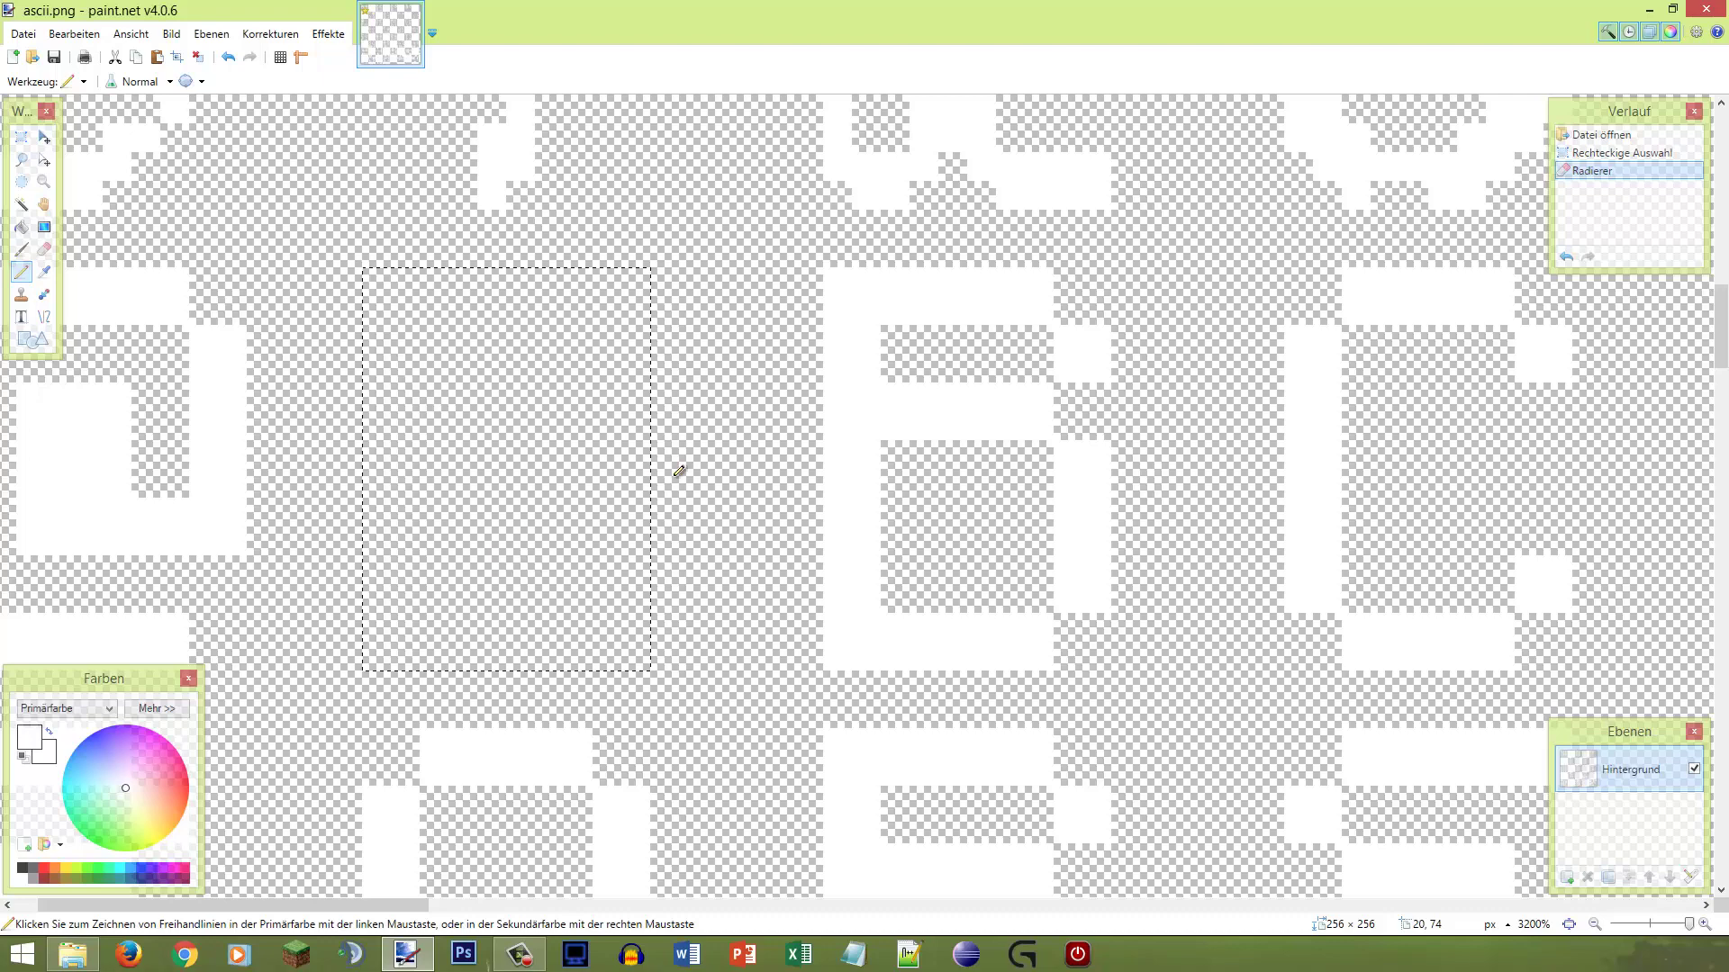
mouse_move(379, 579)
left_mouse_down()
mouse_move(517, 278)
mouse_move(609, 447)
mouse_move(643, 583)
left_mouse_up()
mouse_move(409, 495)
left_mouse_down()
mouse_move(591, 488)
mouse_move(605, 568)
mouse_move(630, 533)
mouse_move(660, 598)
left_mouse_up()
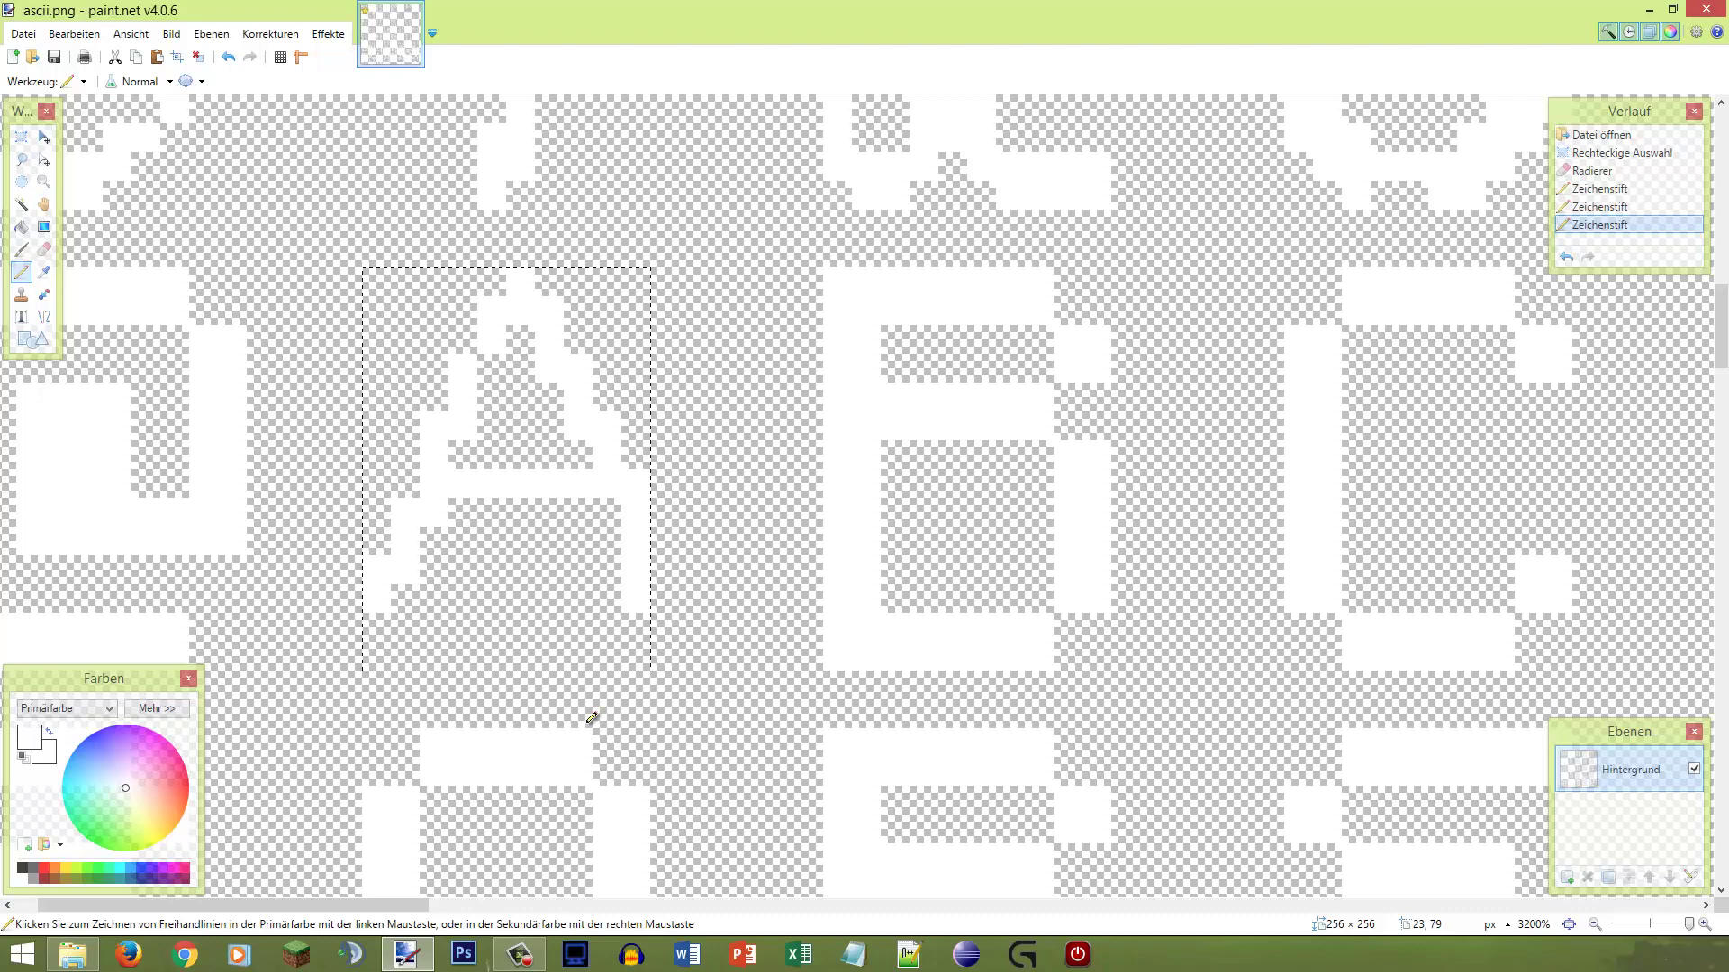
Step: Undo the freehand strokes of the thin A, keeping the original glyph erased
key("ctrl+z")
key("ctrl+z")
key("ctrl+z")
key("ctrl+z")
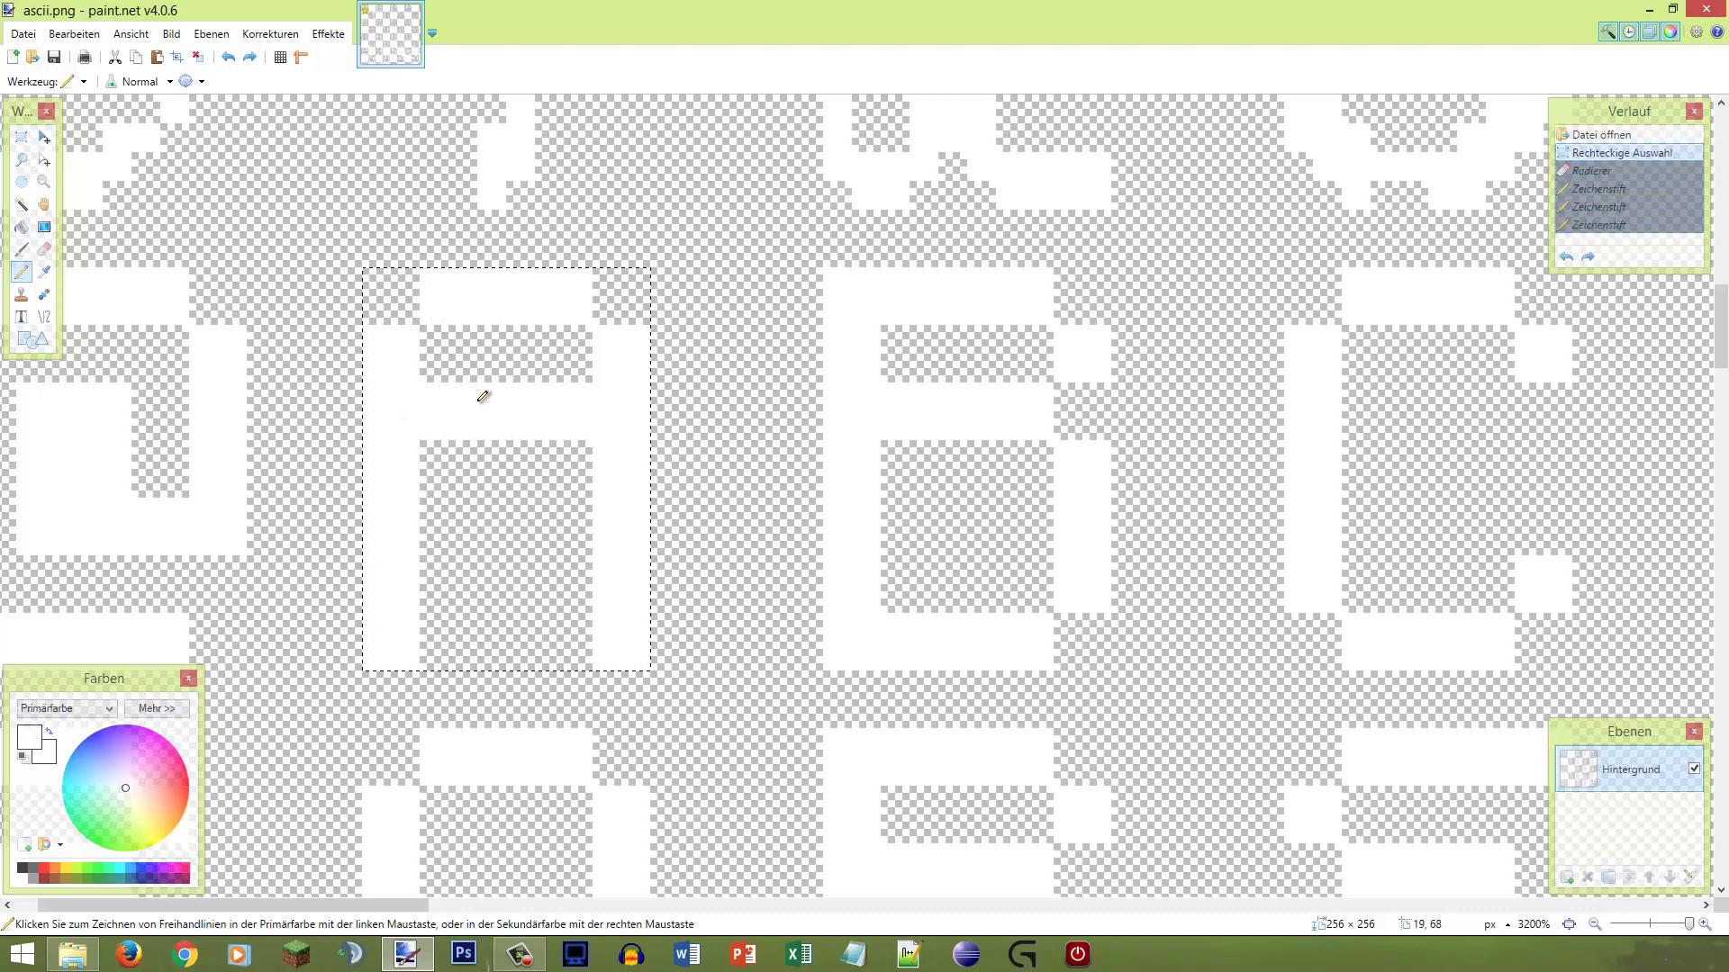
key("ctrl+y")
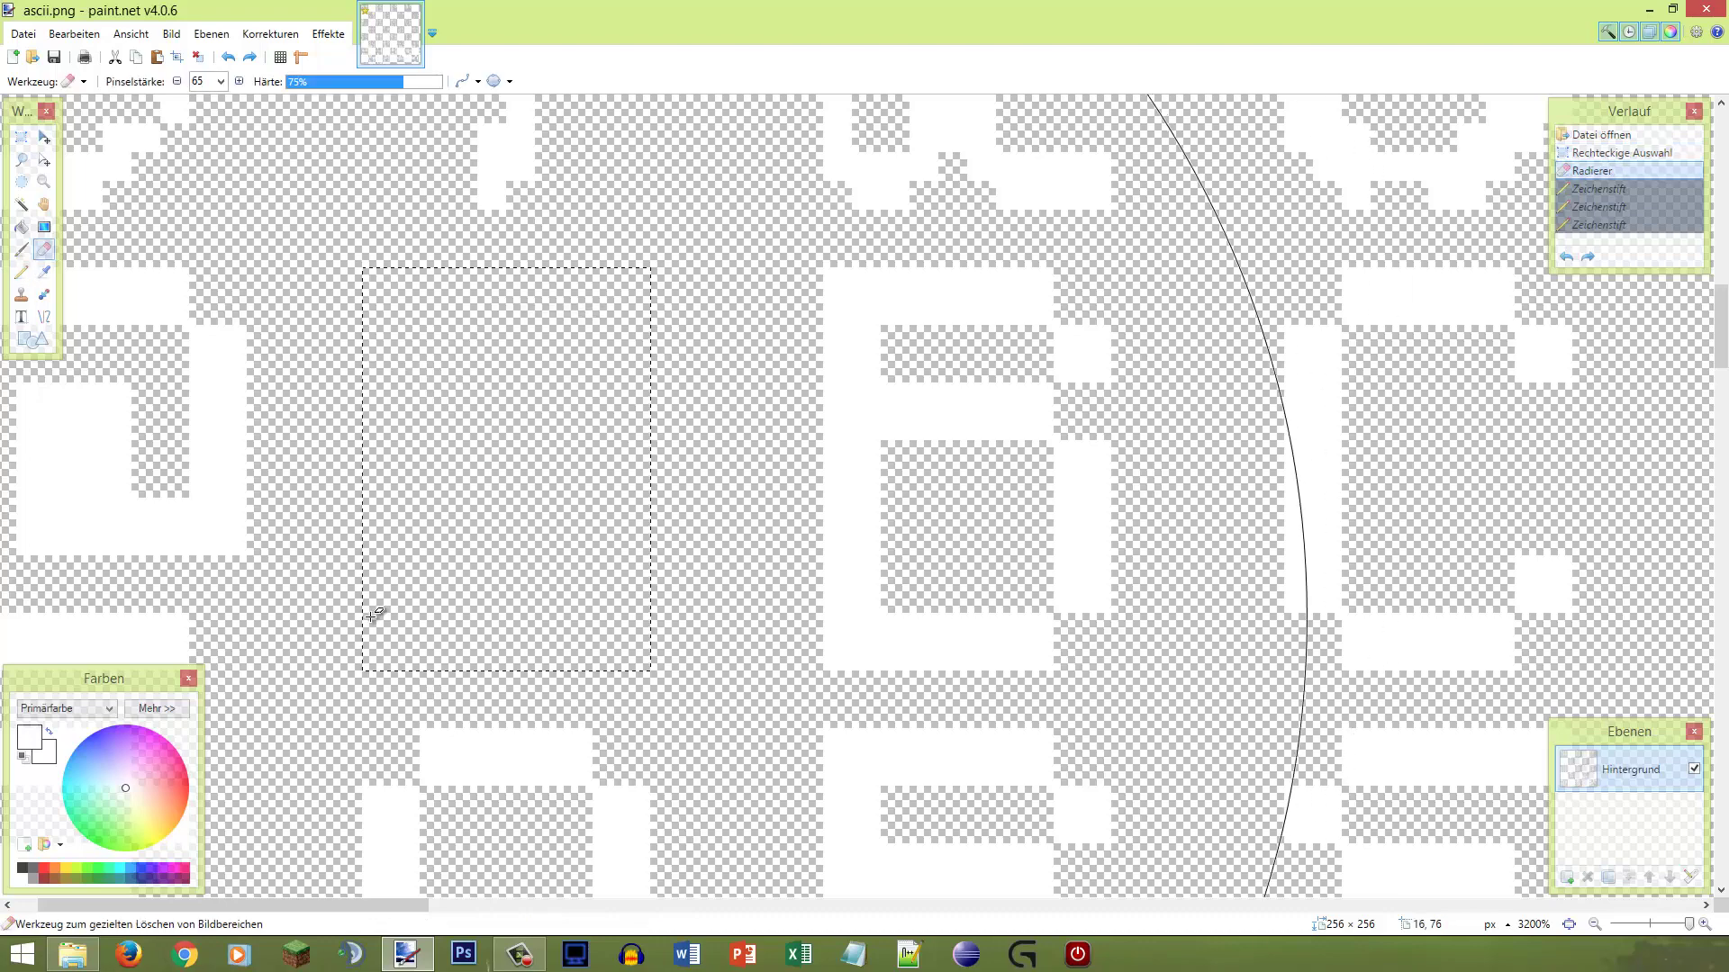
Step: Draw the feet of a new capital A in white with the Pencil, each 2 pixels wide and 4 high, in the selection's lower corners
left_click(21, 271)
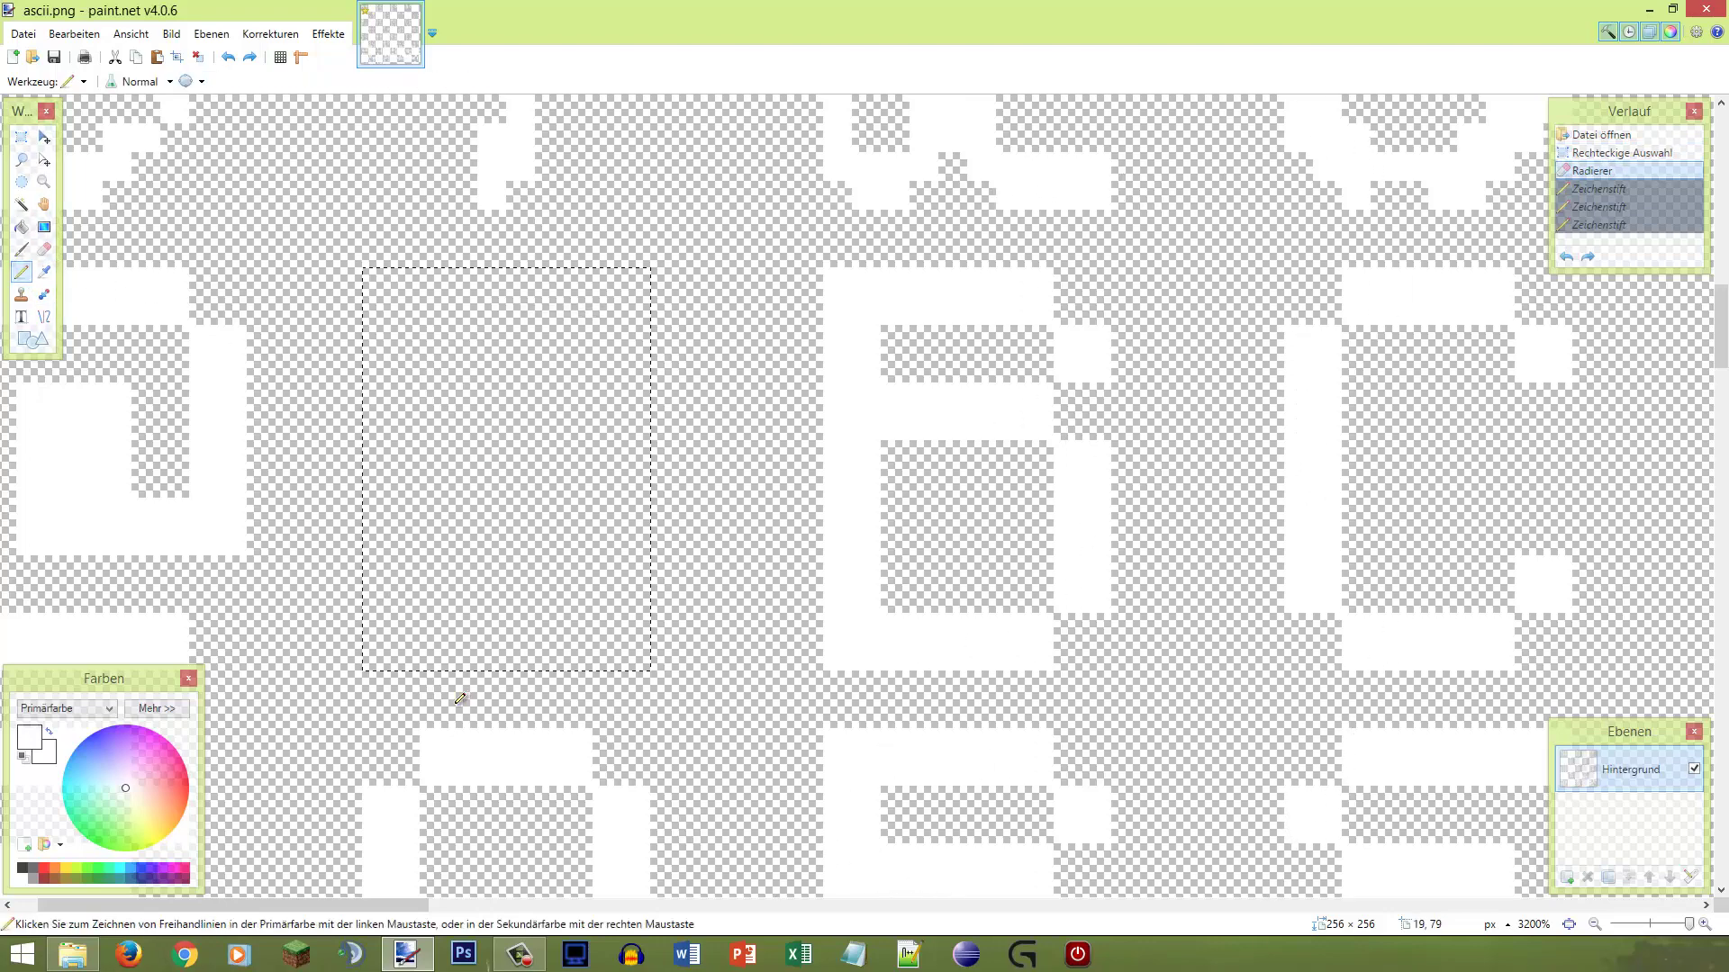
left_click_drag(382, 649, 401, 638)
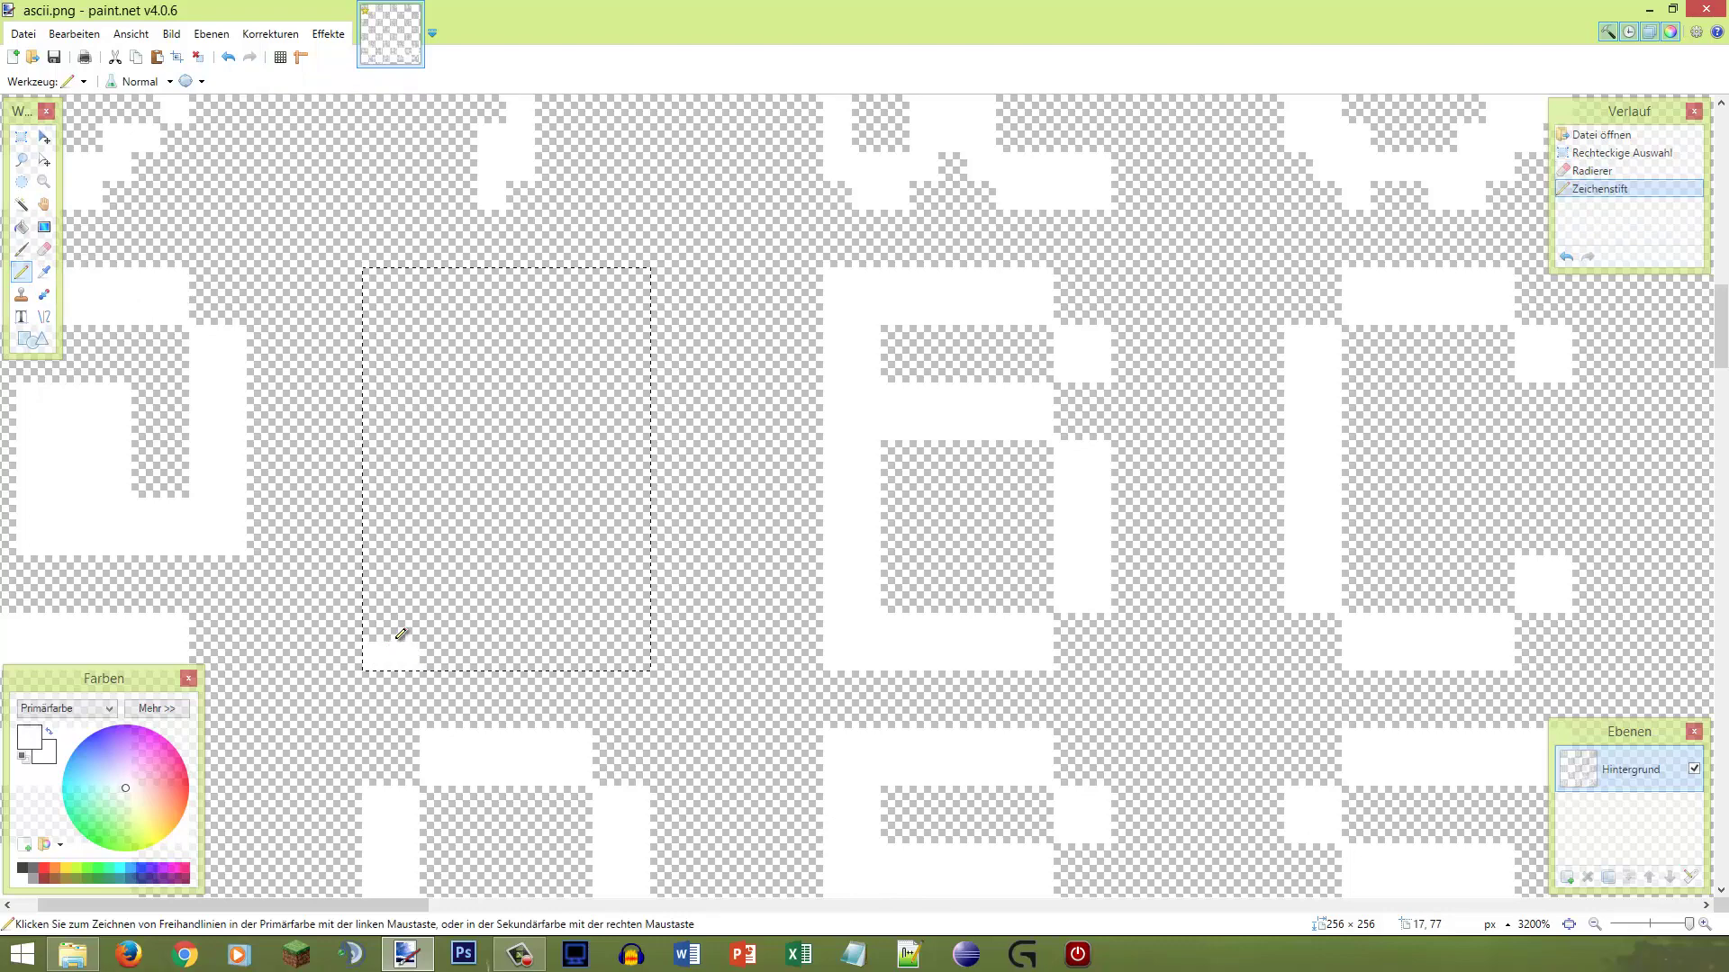
mouse_move(406, 626)
left_mouse_down()
mouse_move(370, 610)
mouse_move(379, 560)
left_mouse_up()
mouse_move(642, 646)
left_mouse_down()
mouse_move(643, 610)
mouse_move(631, 571)
mouse_move(610, 567)
mouse_move(609, 613)
left_mouse_up()
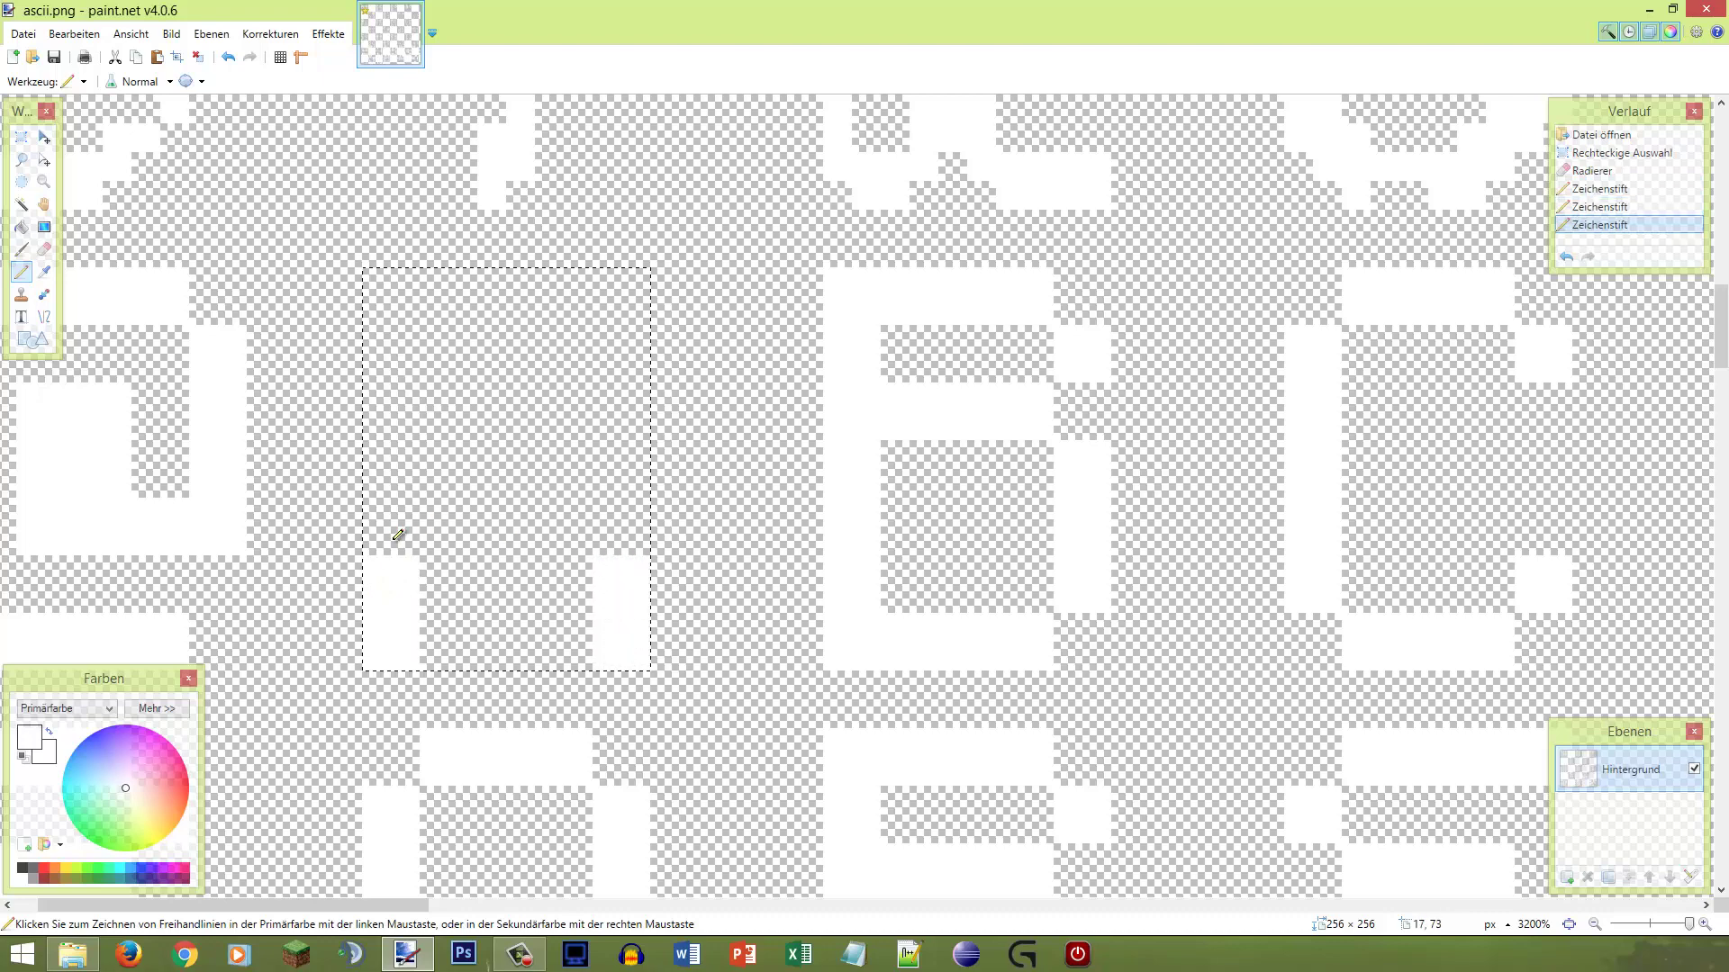
Step: Extend both legs of the A upward with two more 2 × 4 pixel segments each, every segment shifted one pixel inward
mouse_move(398, 536)
left_mouse_down()
mouse_move(403, 512)
mouse_move(434, 513)
mouse_move(417, 486)
mouse_move(445, 443)
left_mouse_up()
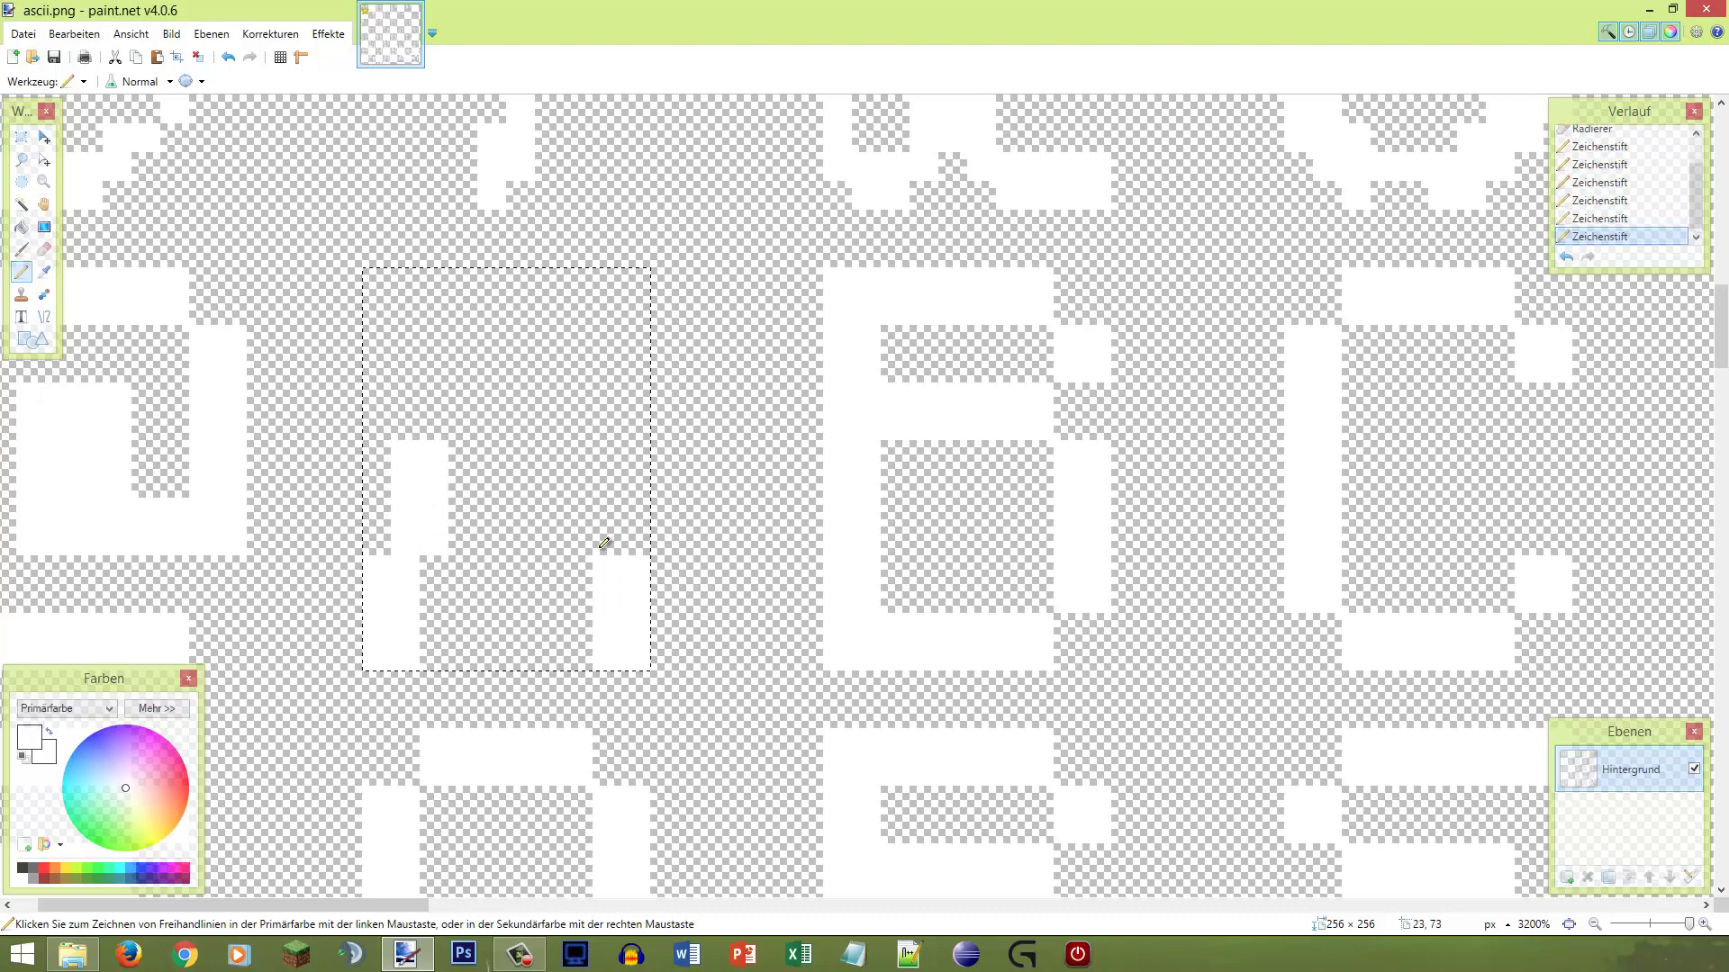
mouse_move(604, 543)
left_mouse_down()
mouse_move(567, 530)
mouse_move(571, 455)
mouse_move(605, 505)
left_mouse_up()
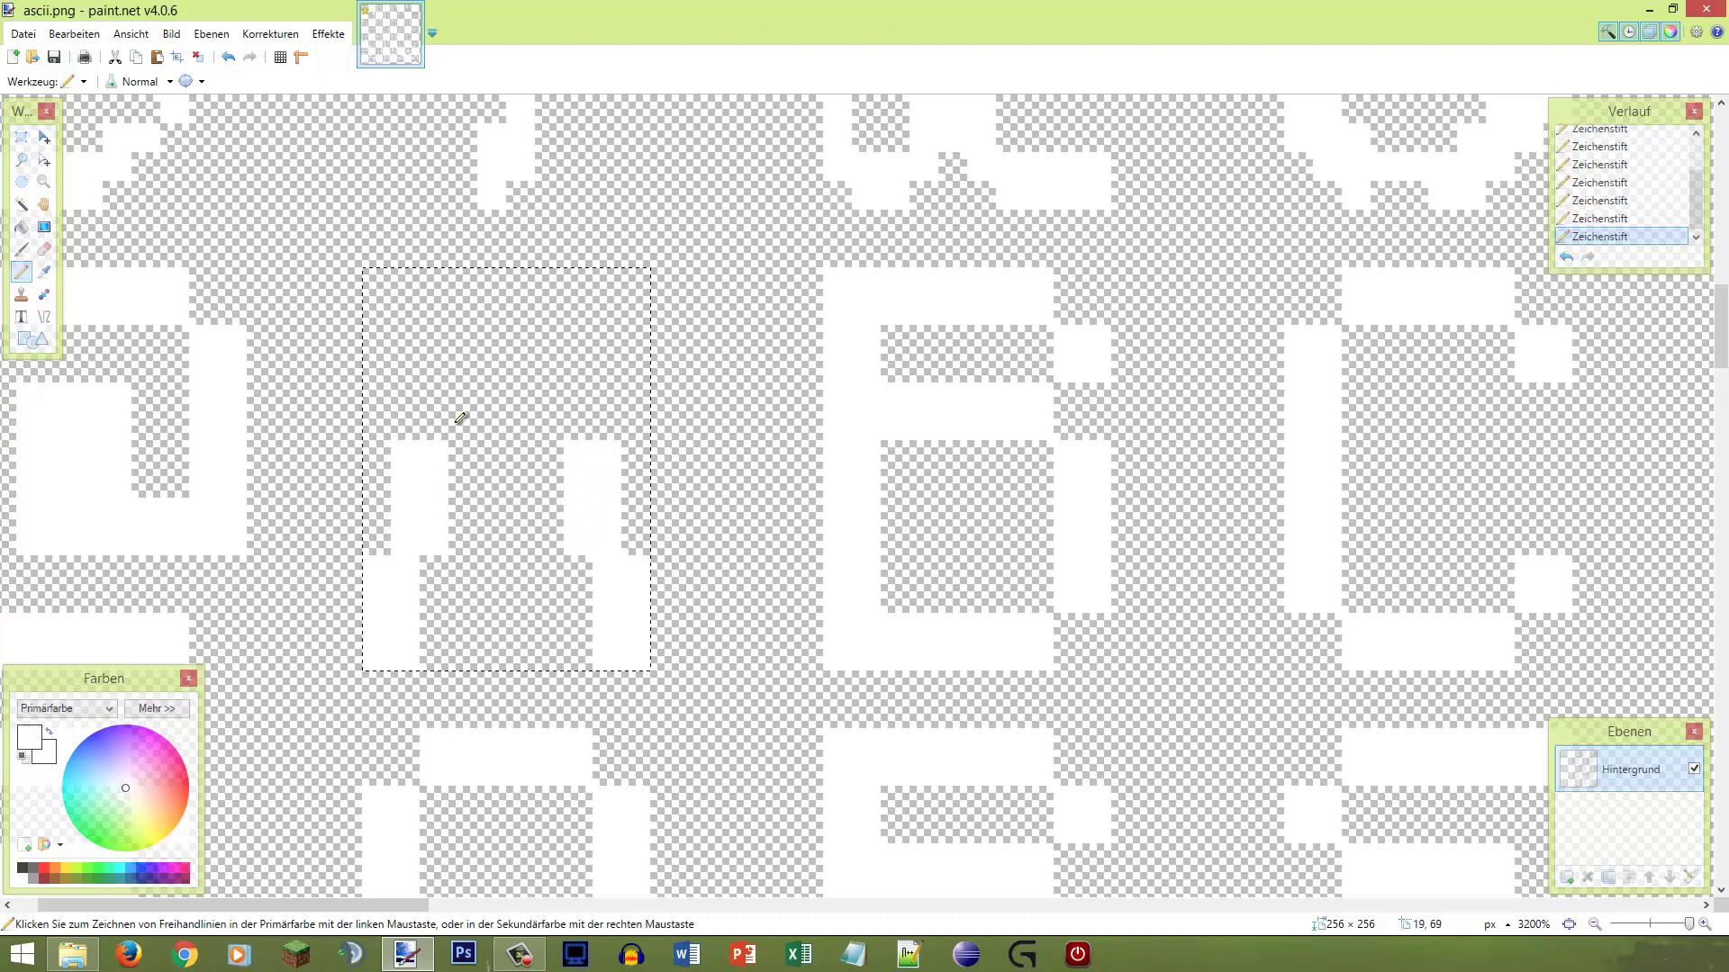
mouse_move(459, 417)
left_mouse_down()
mouse_move(436, 423)
mouse_move(461, 368)
mouse_move(455, 324)
mouse_move(452, 398)
left_mouse_up()
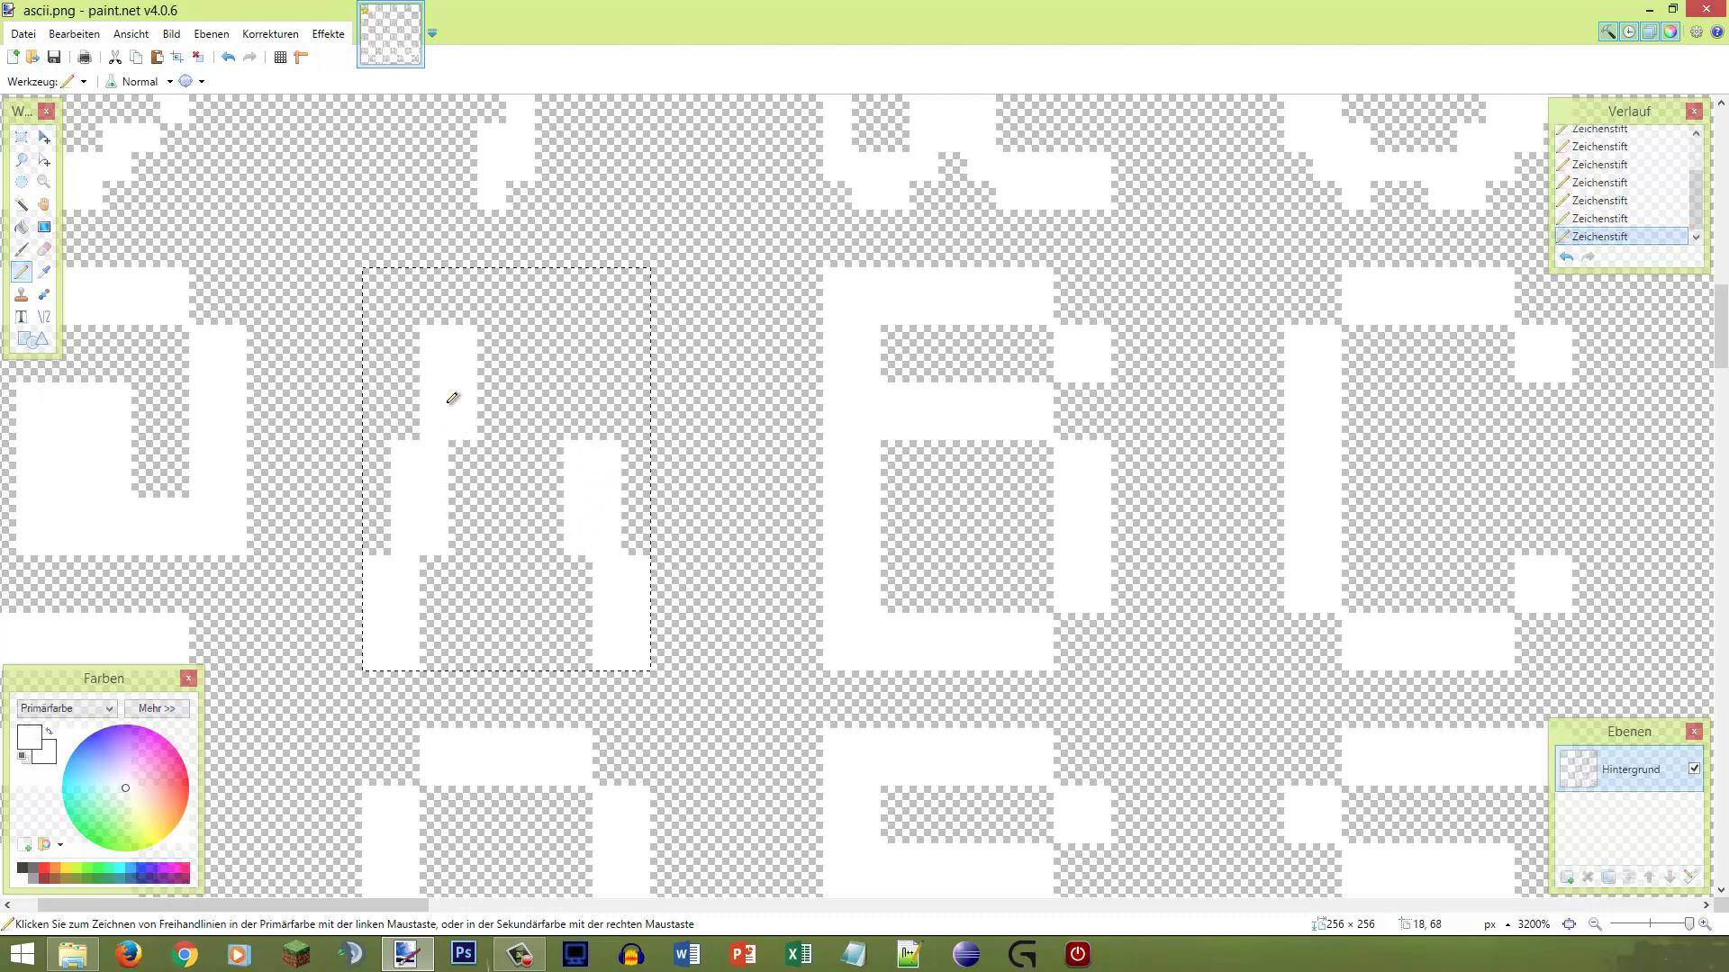
mouse_move(583, 429)
left_mouse_down()
mouse_move(544, 421)
mouse_move(552, 341)
mouse_move(582, 389)
left_mouse_up()
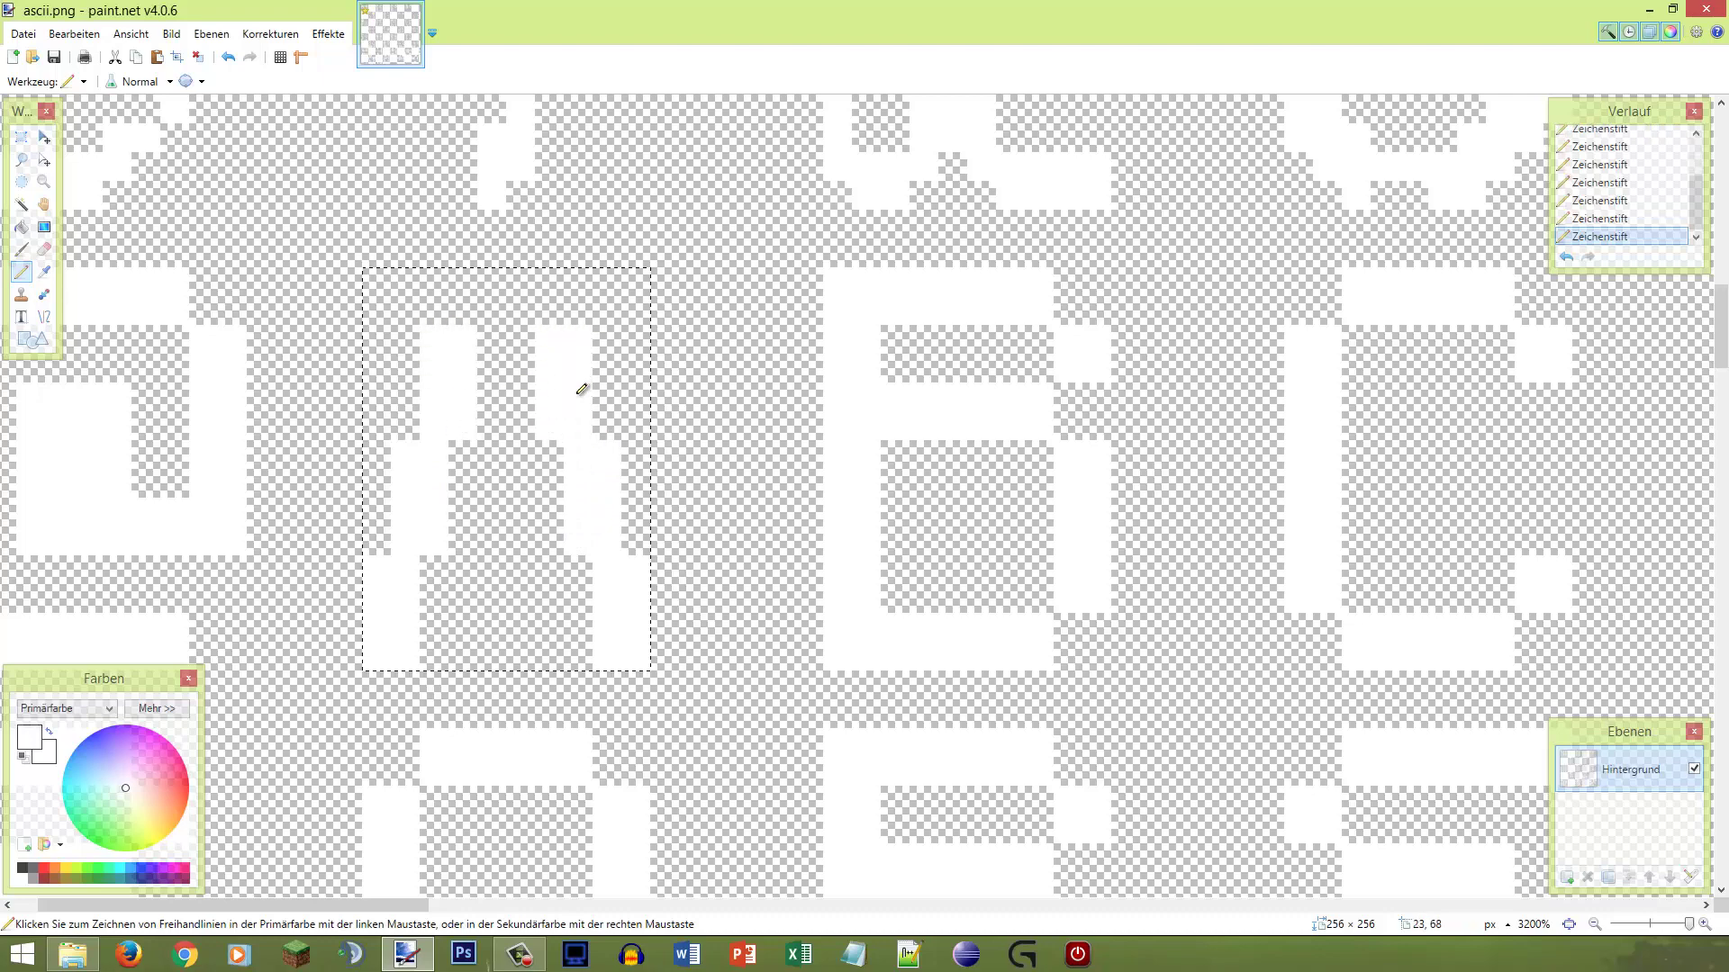
Step: Try closing the top of the A with a white bar 4 pixels wide and 2 high joining both legs
mouse_move(475, 309)
left_mouse_down()
mouse_move(471, 282)
mouse_move(549, 285)
mouse_move(532, 290)
left_mouse_up()
scroll(558, 286, "down", 4)
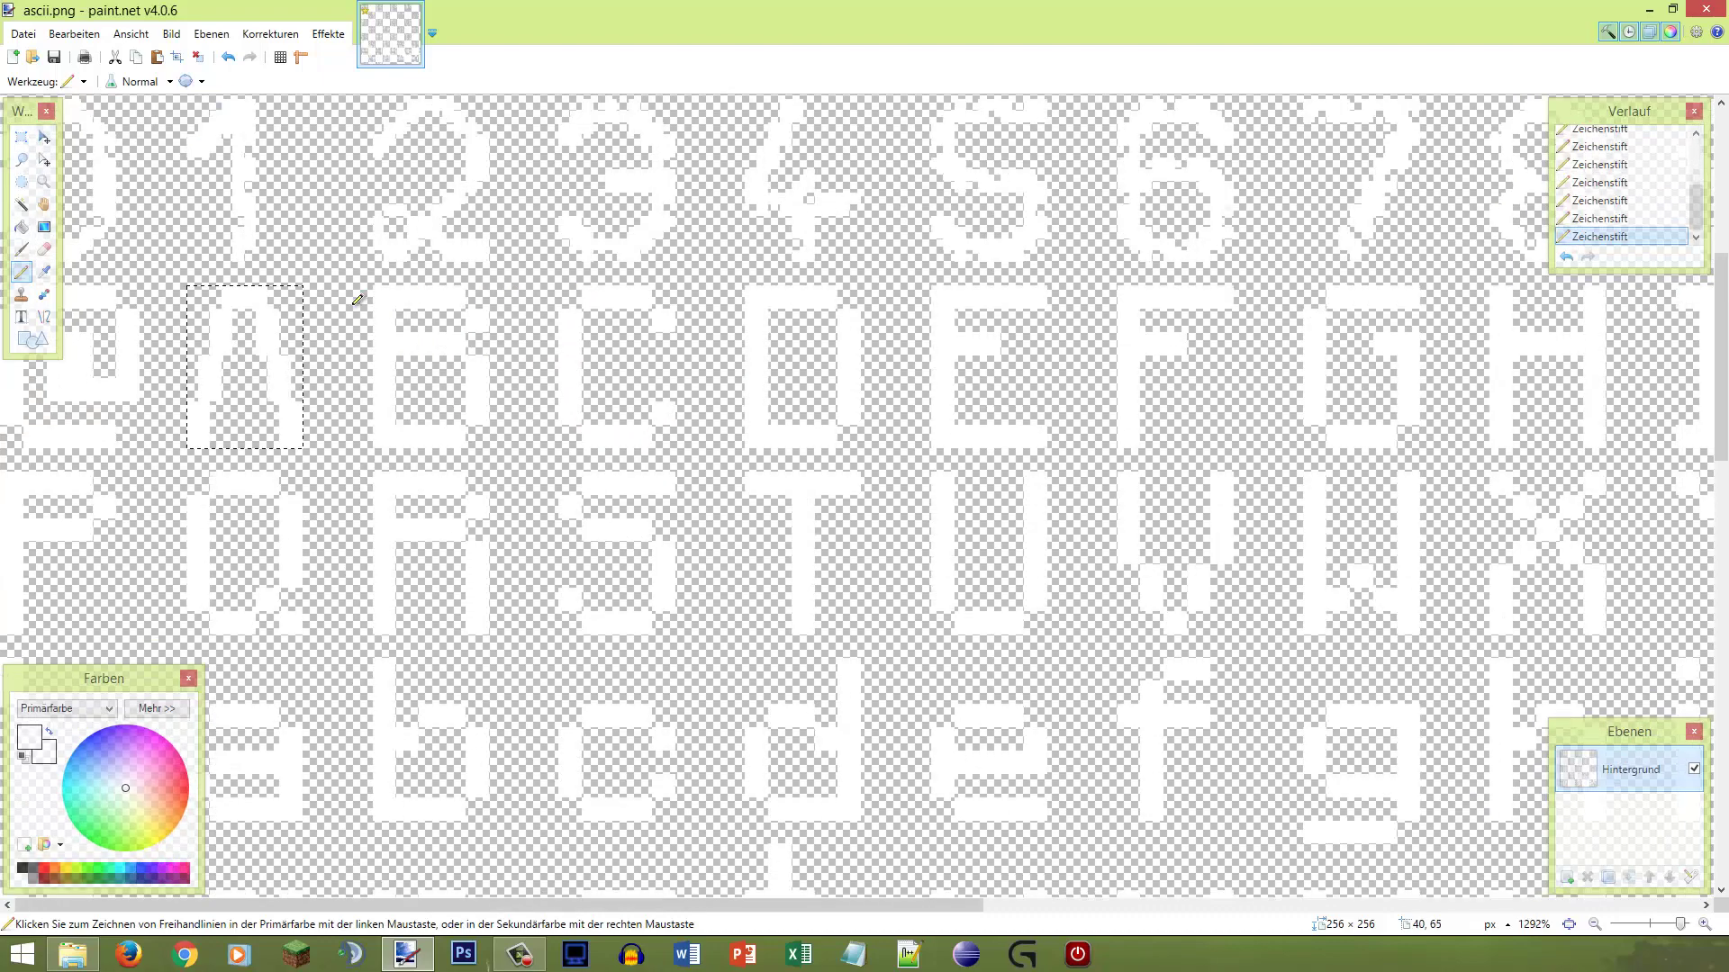
scroll(180, 314, "up", 4)
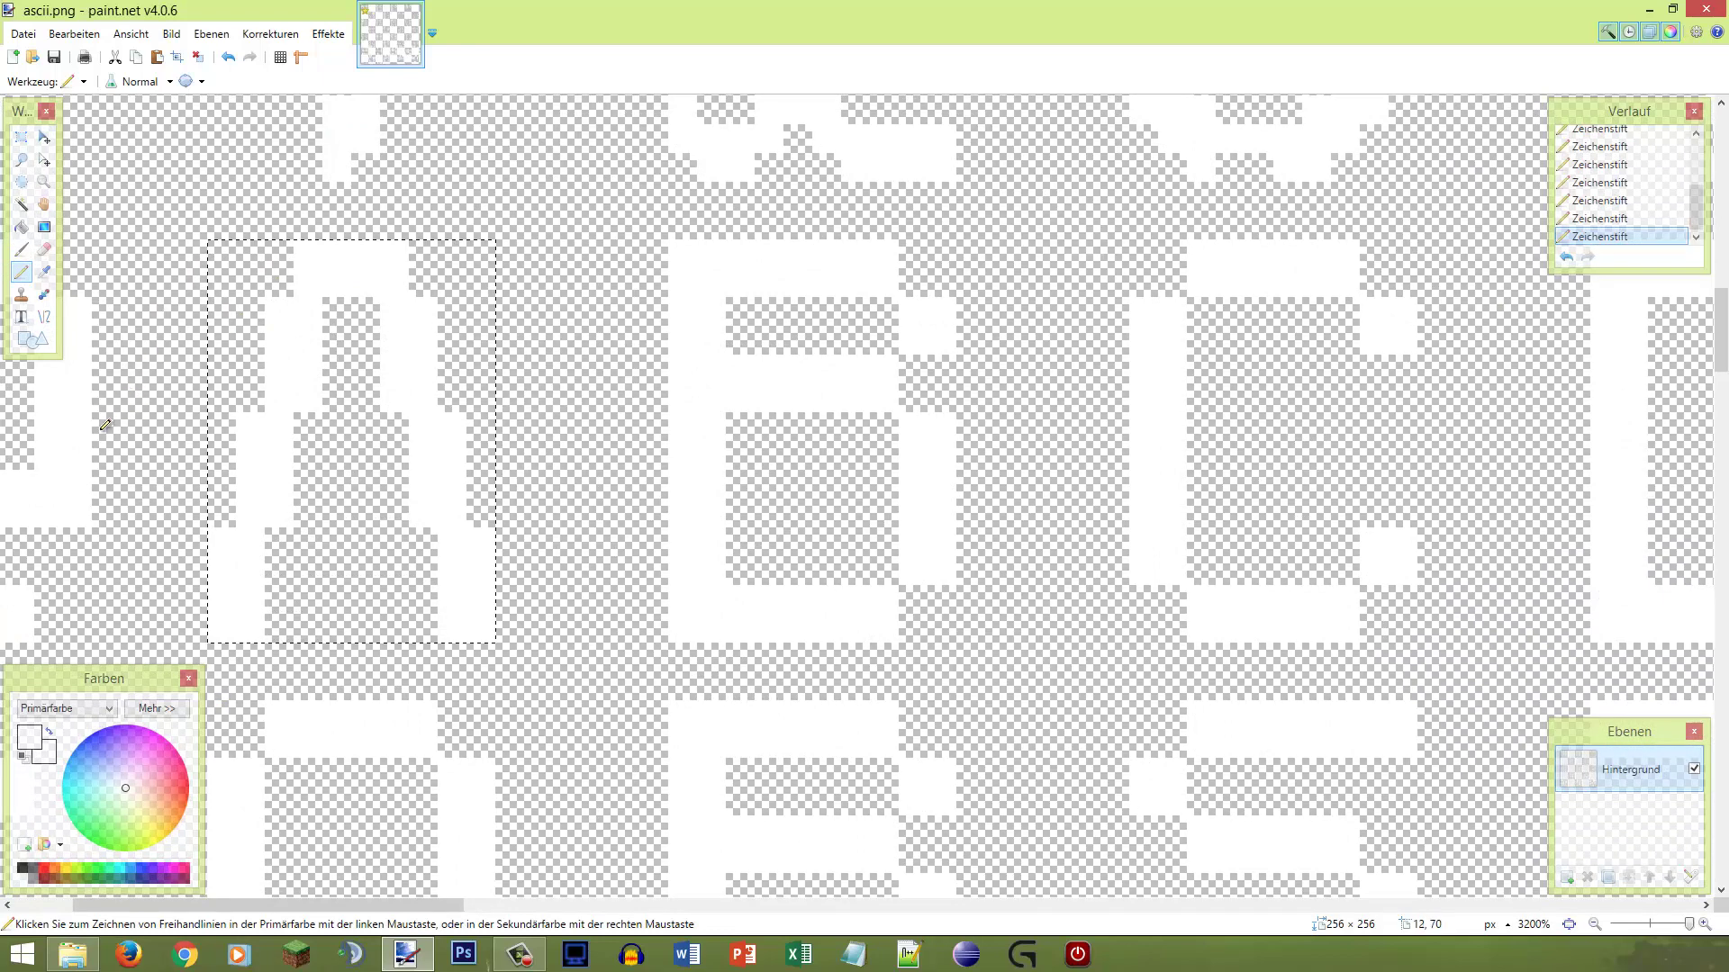
scroll(180, 416, "down", 4)
scroll(182, 419, "up", 4)
Step: Undo the top bar and the upper leg segments of the A, back to the two 2 × 4 pixel feet
key("ctrl+z")
key("ctrl+z")
key("ctrl+z")
key("ctrl+z")
key("ctrl+z")
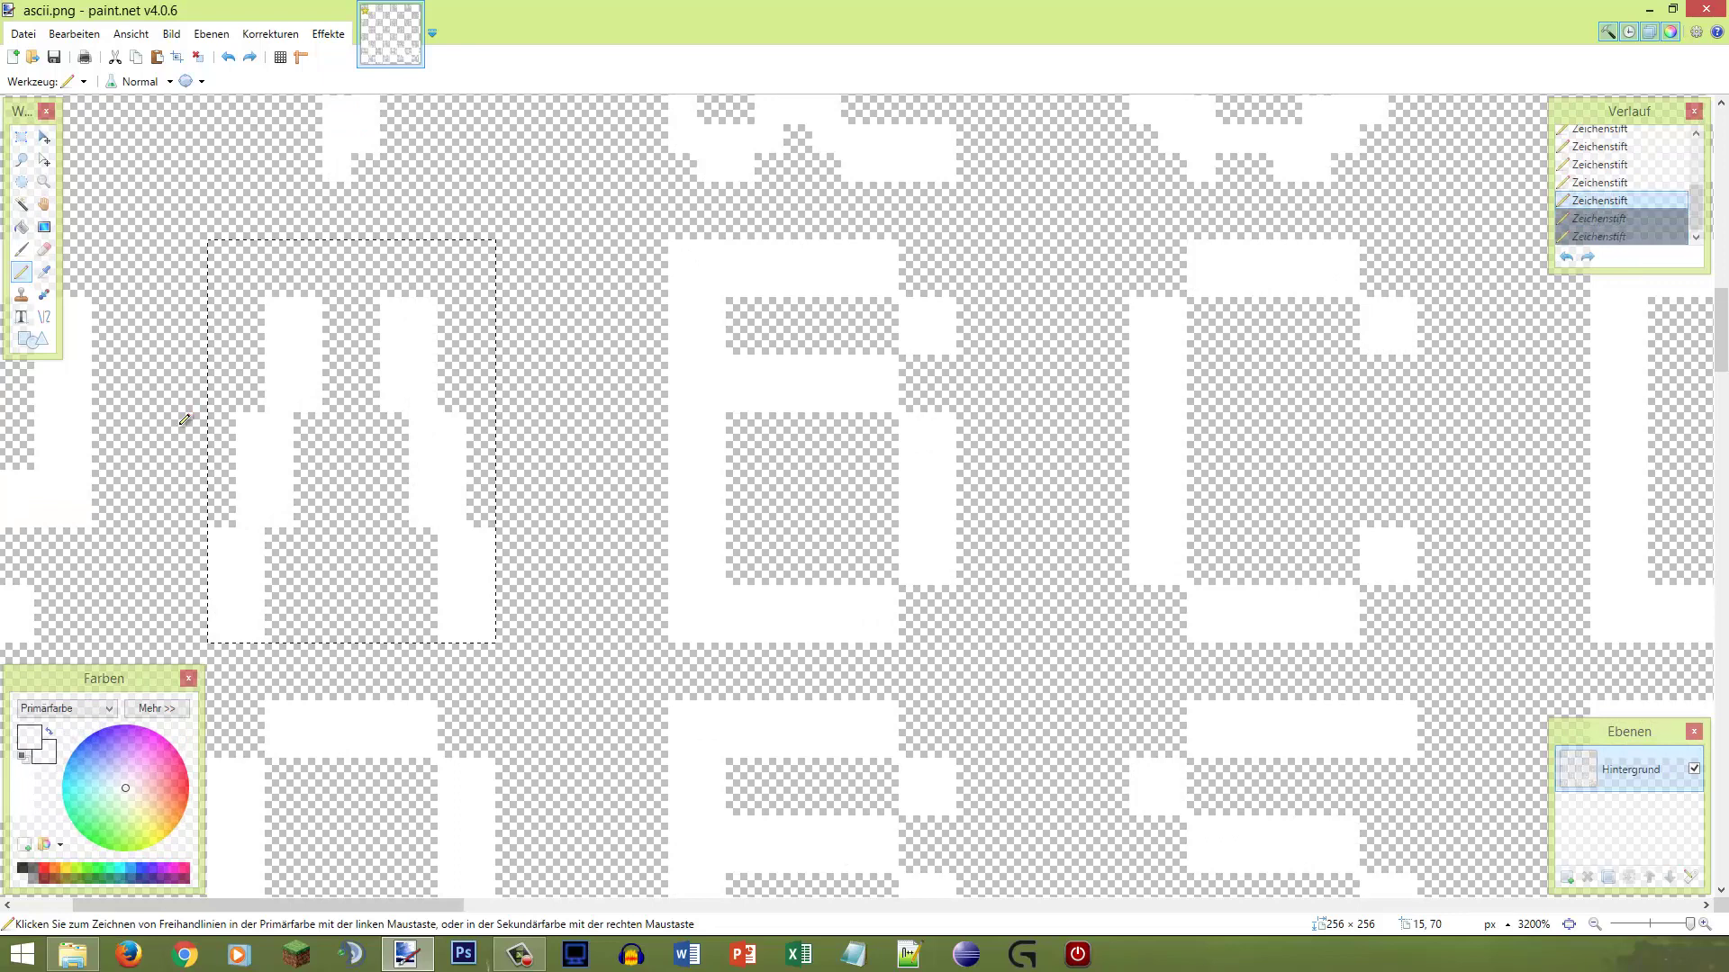
key("ctrl+z")
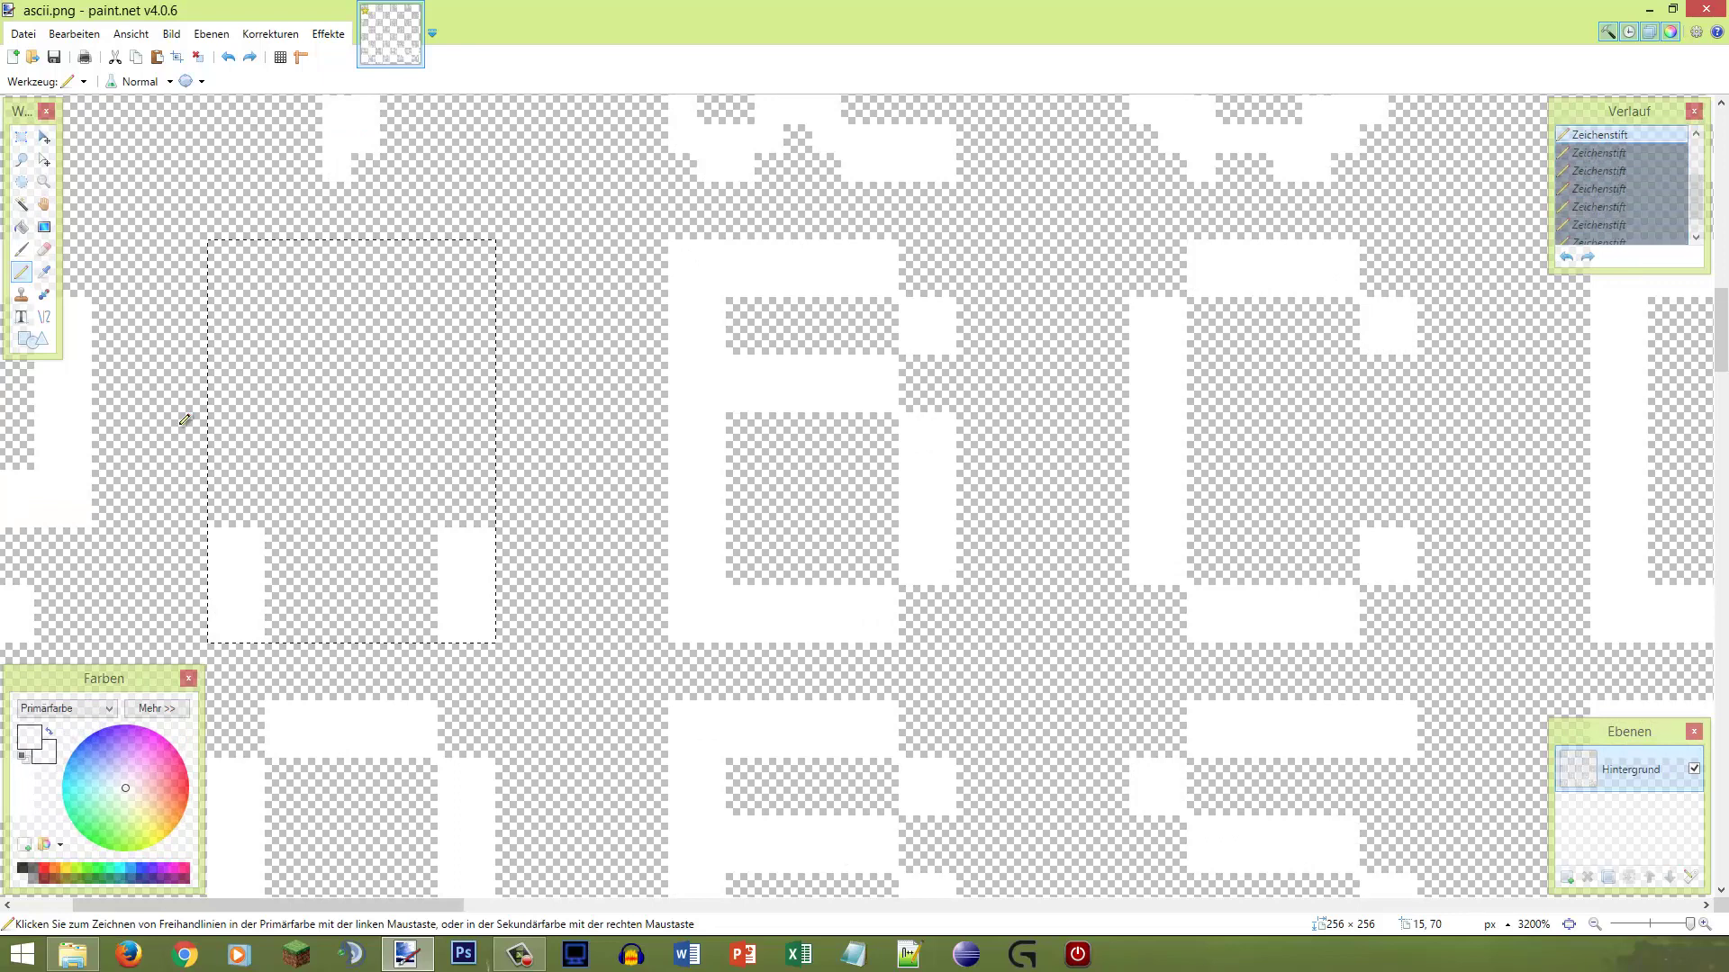
Step: Redraw the legs in white with 3-pixel-high segments stepping one pixel inward, meeting in a solid 4-pixel-wide apex with a 2 × 1 pixel tip
mouse_move(245, 518)
left_mouse_down()
mouse_move(285, 502)
mouse_move(259, 472)
mouse_move(300, 451)
left_mouse_up()
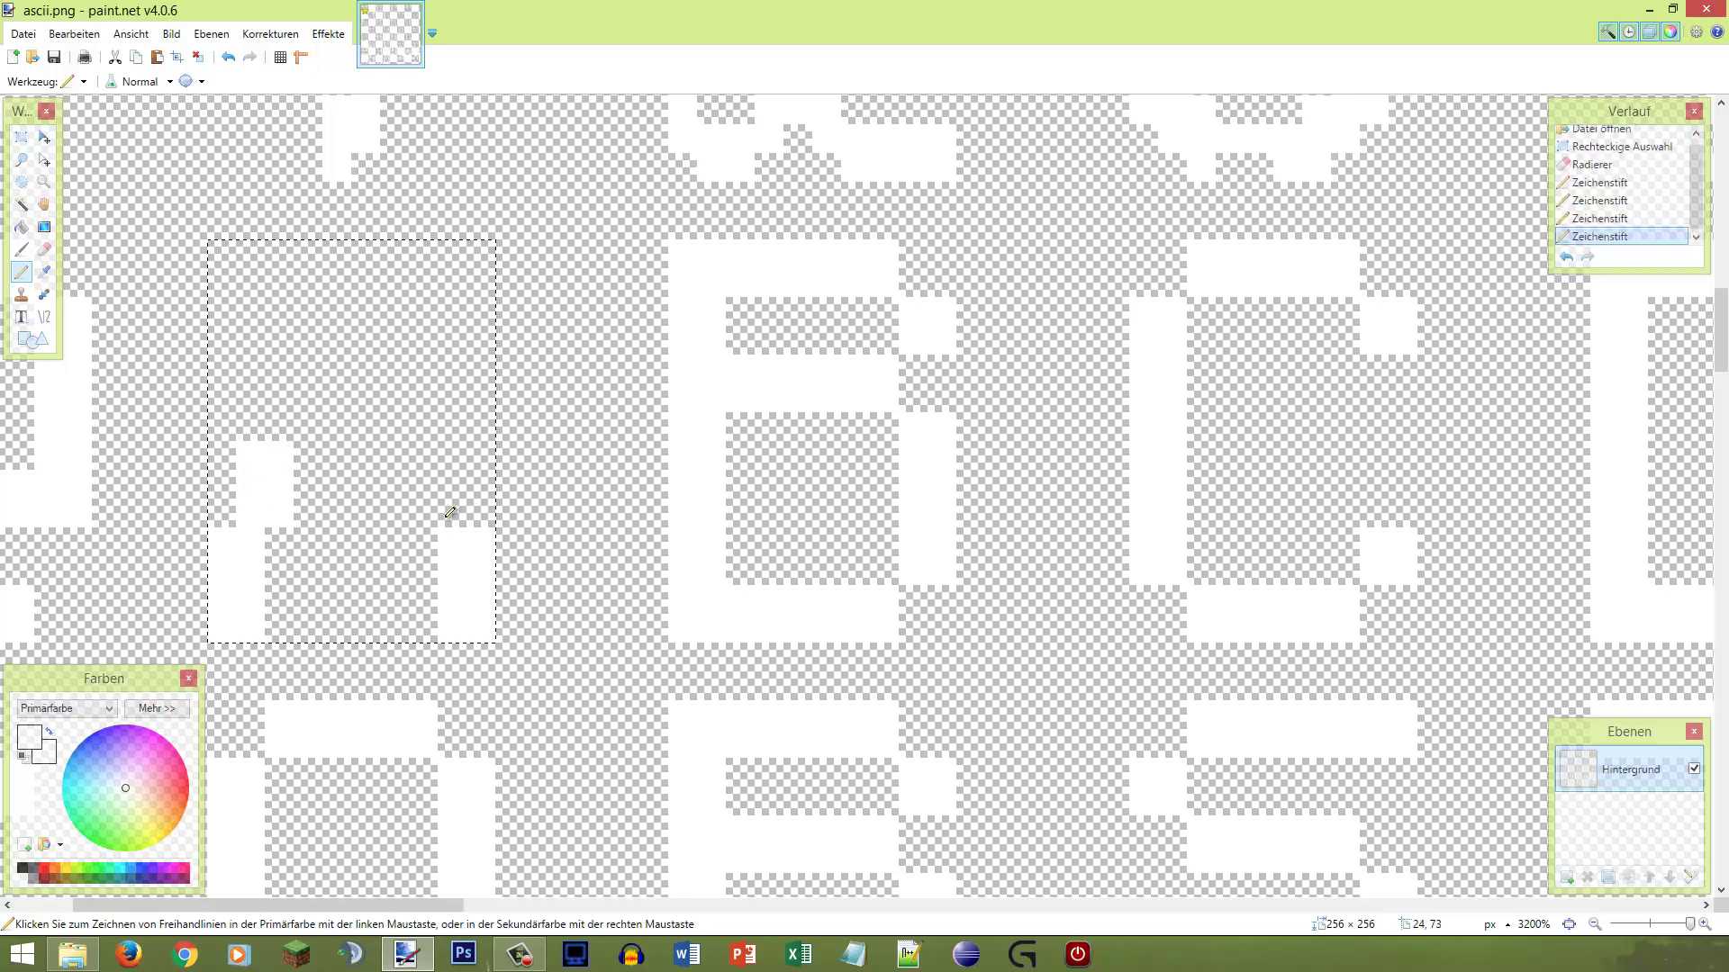
mouse_move(447, 510)
left_mouse_down()
mouse_move(417, 502)
mouse_move(441, 450)
left_mouse_up()
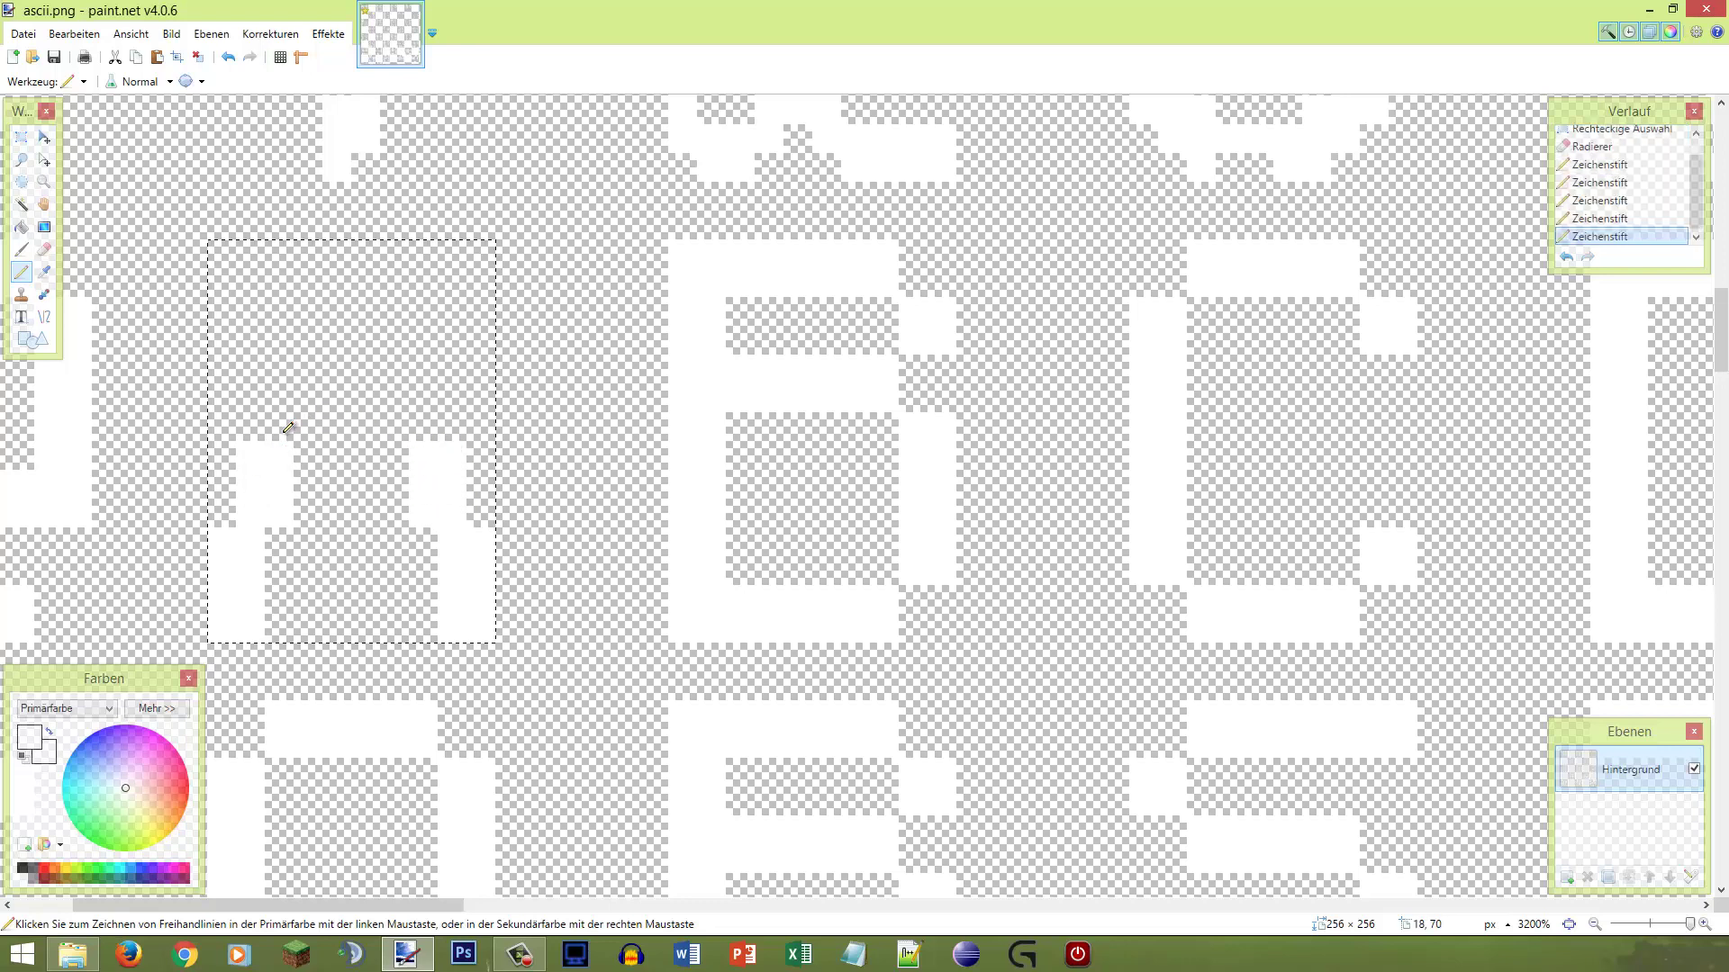
left_click_drag(289, 429, 288, 387)
mouse_move(417, 424)
left_mouse_down()
mouse_move(420, 372)
mouse_move(405, 382)
mouse_move(377, 285)
left_mouse_up()
mouse_move(309, 344)
left_mouse_down()
mouse_move(333, 280)
mouse_move(326, 304)
left_mouse_up()
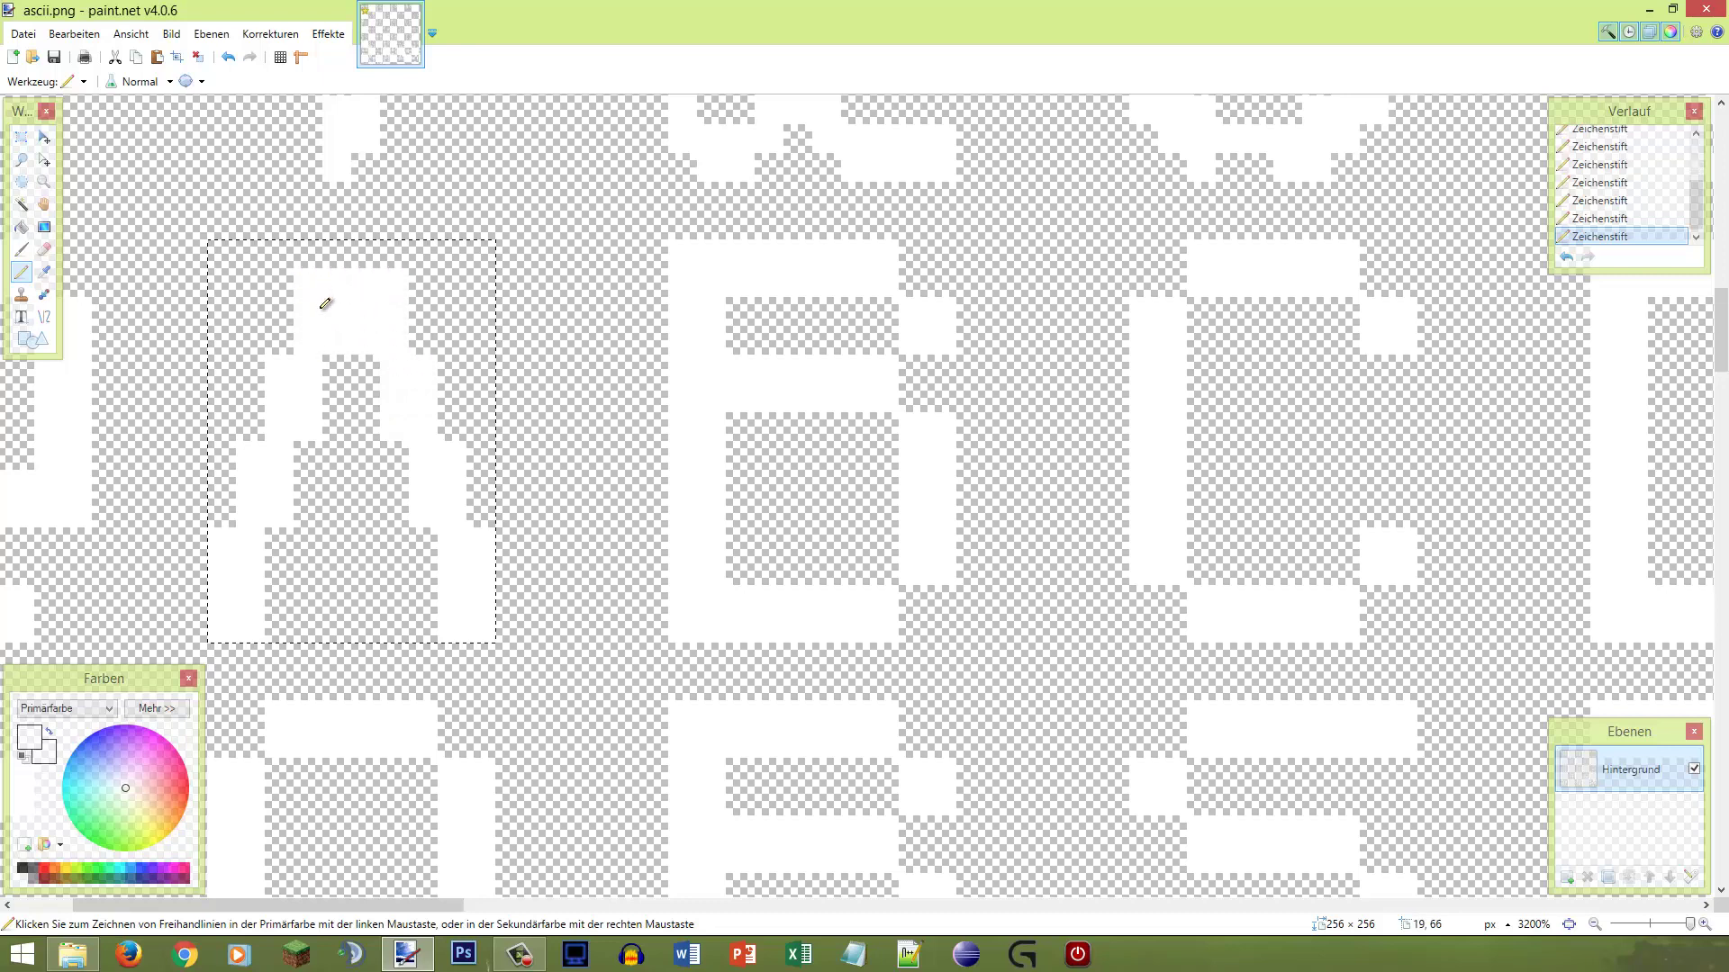
scroll(397, 337, "down", 1)
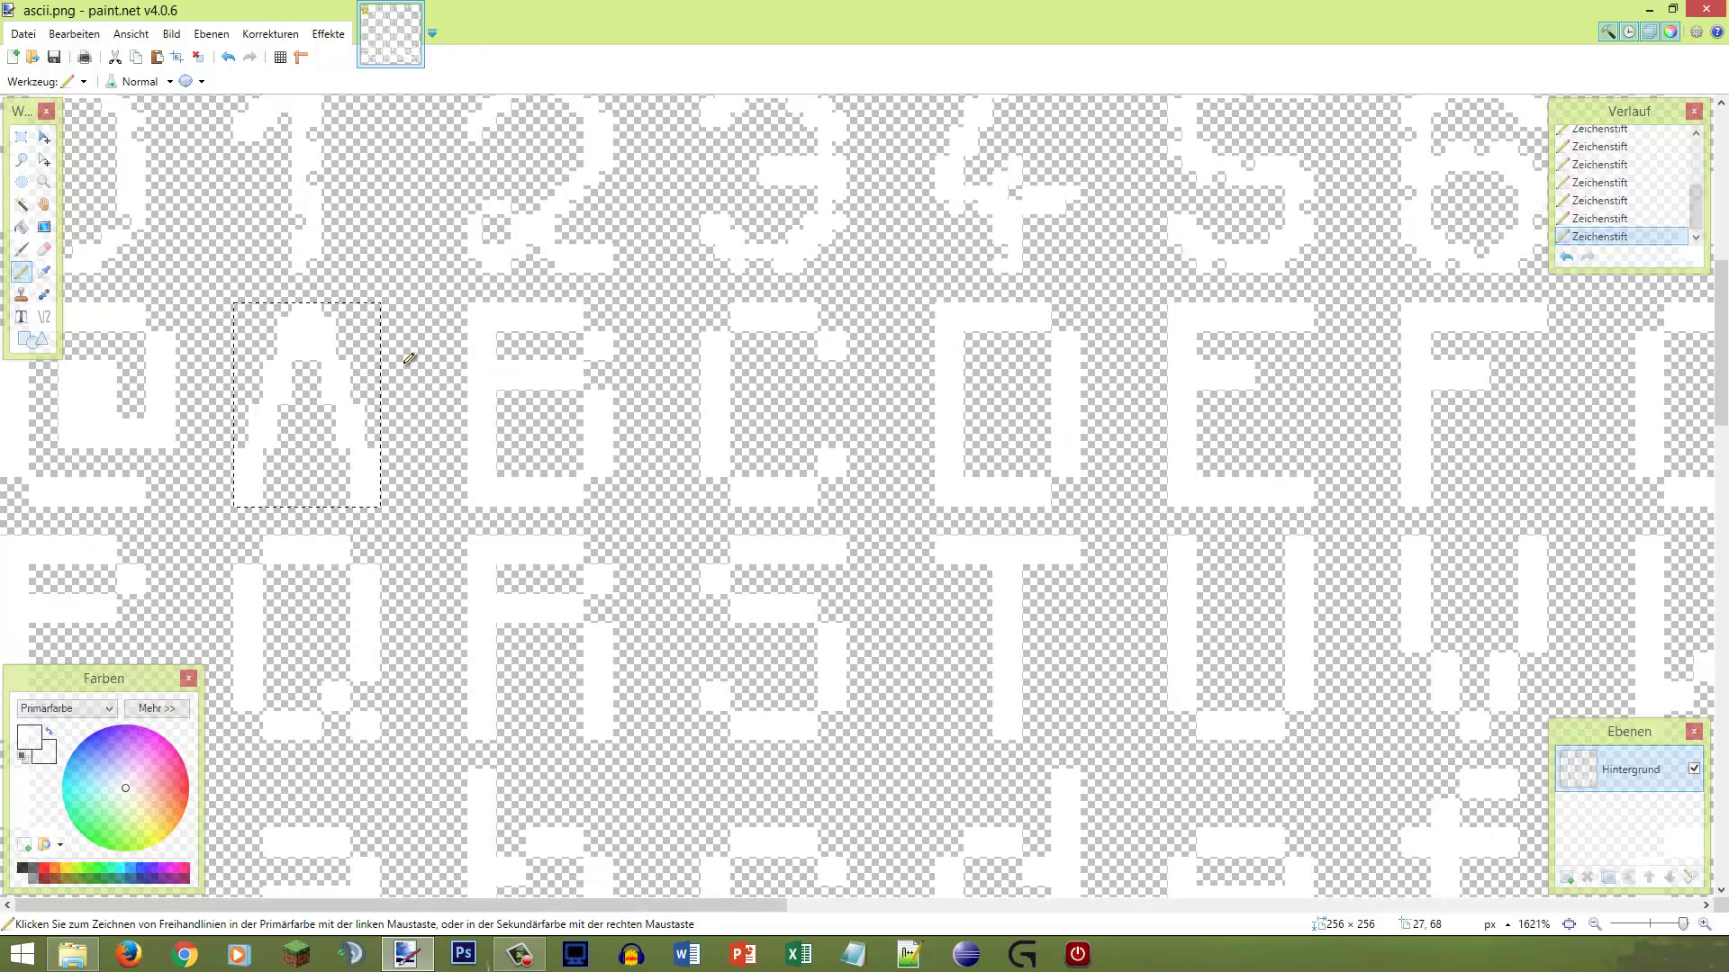
Step: Try erasing a 2 × 1 pixel notch on the underside of the A's solid apex, and undo it
scroll(261, 342, "up", 1)
key("s")
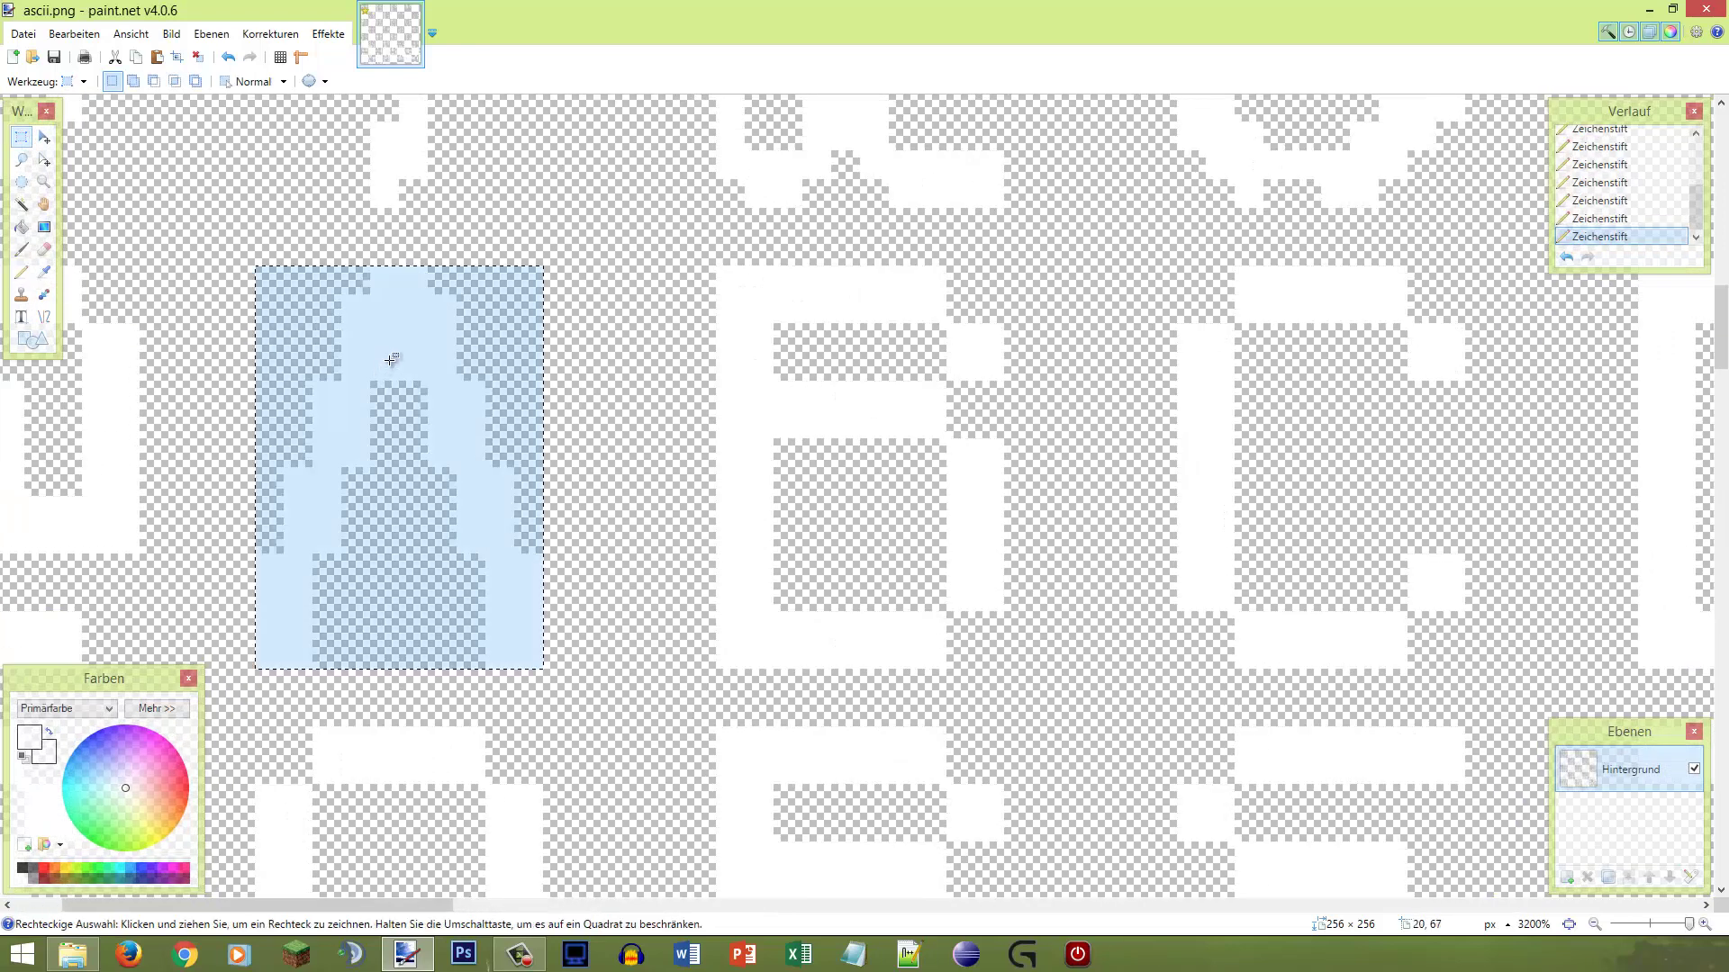
left_click_drag(389, 358, 407, 367)
key("e")
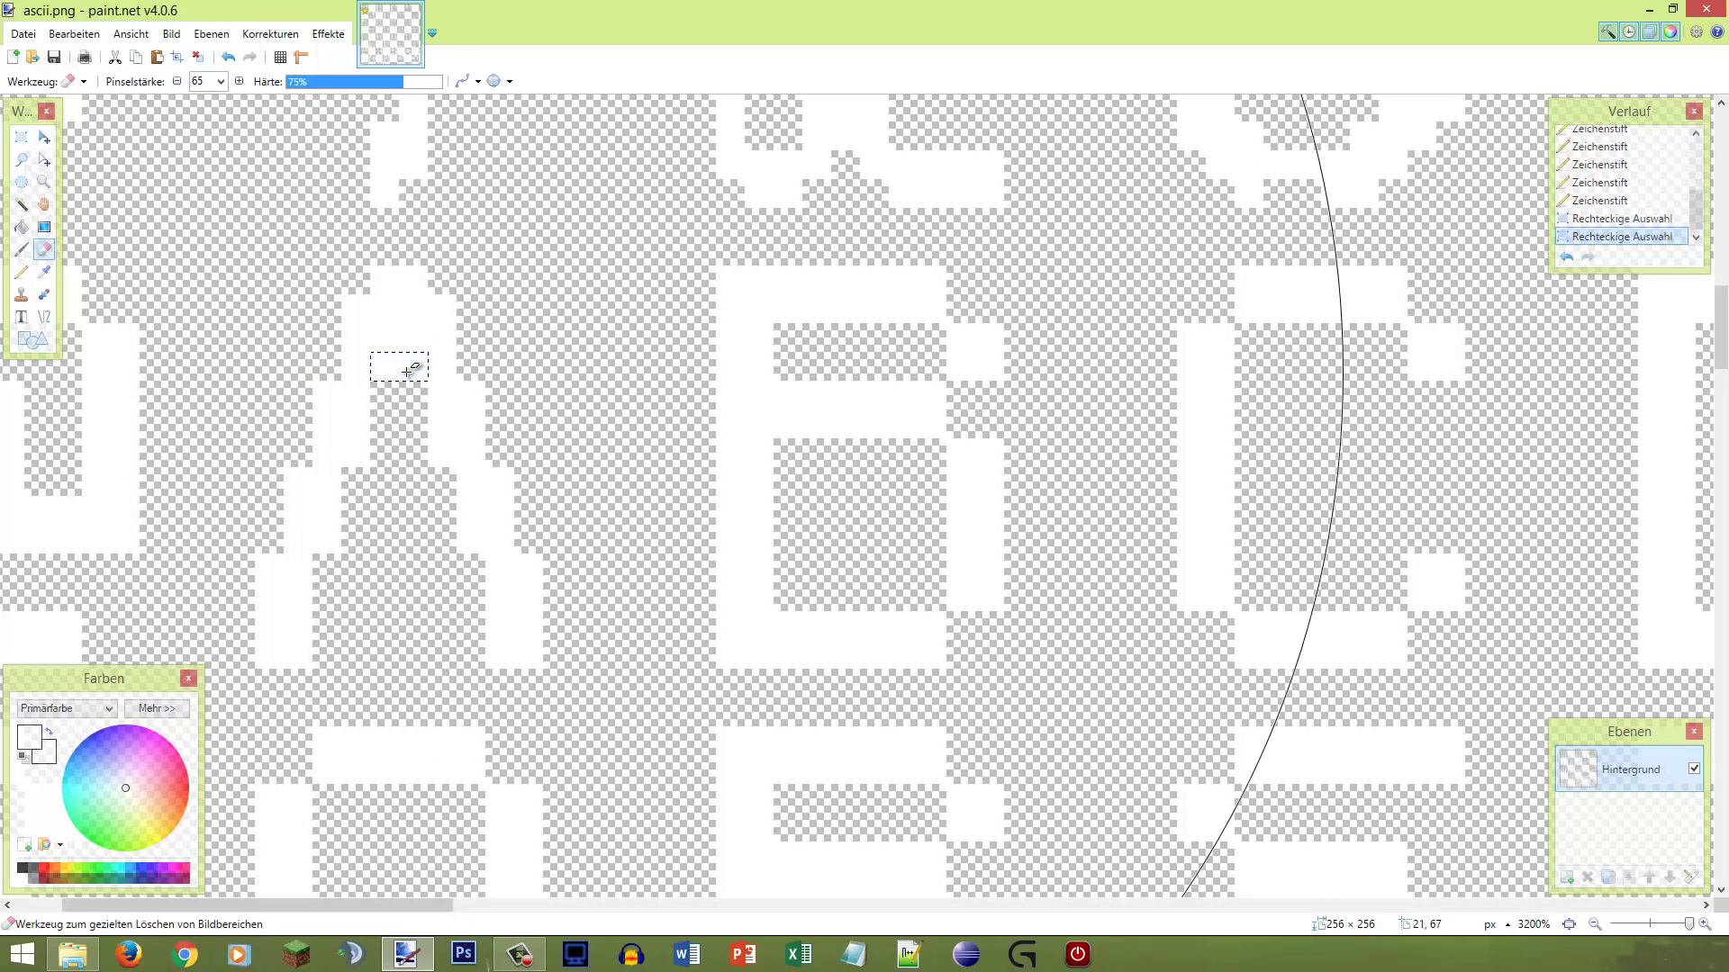
left_click(402, 365)
key("s")
scroll(376, 372, "down", 1)
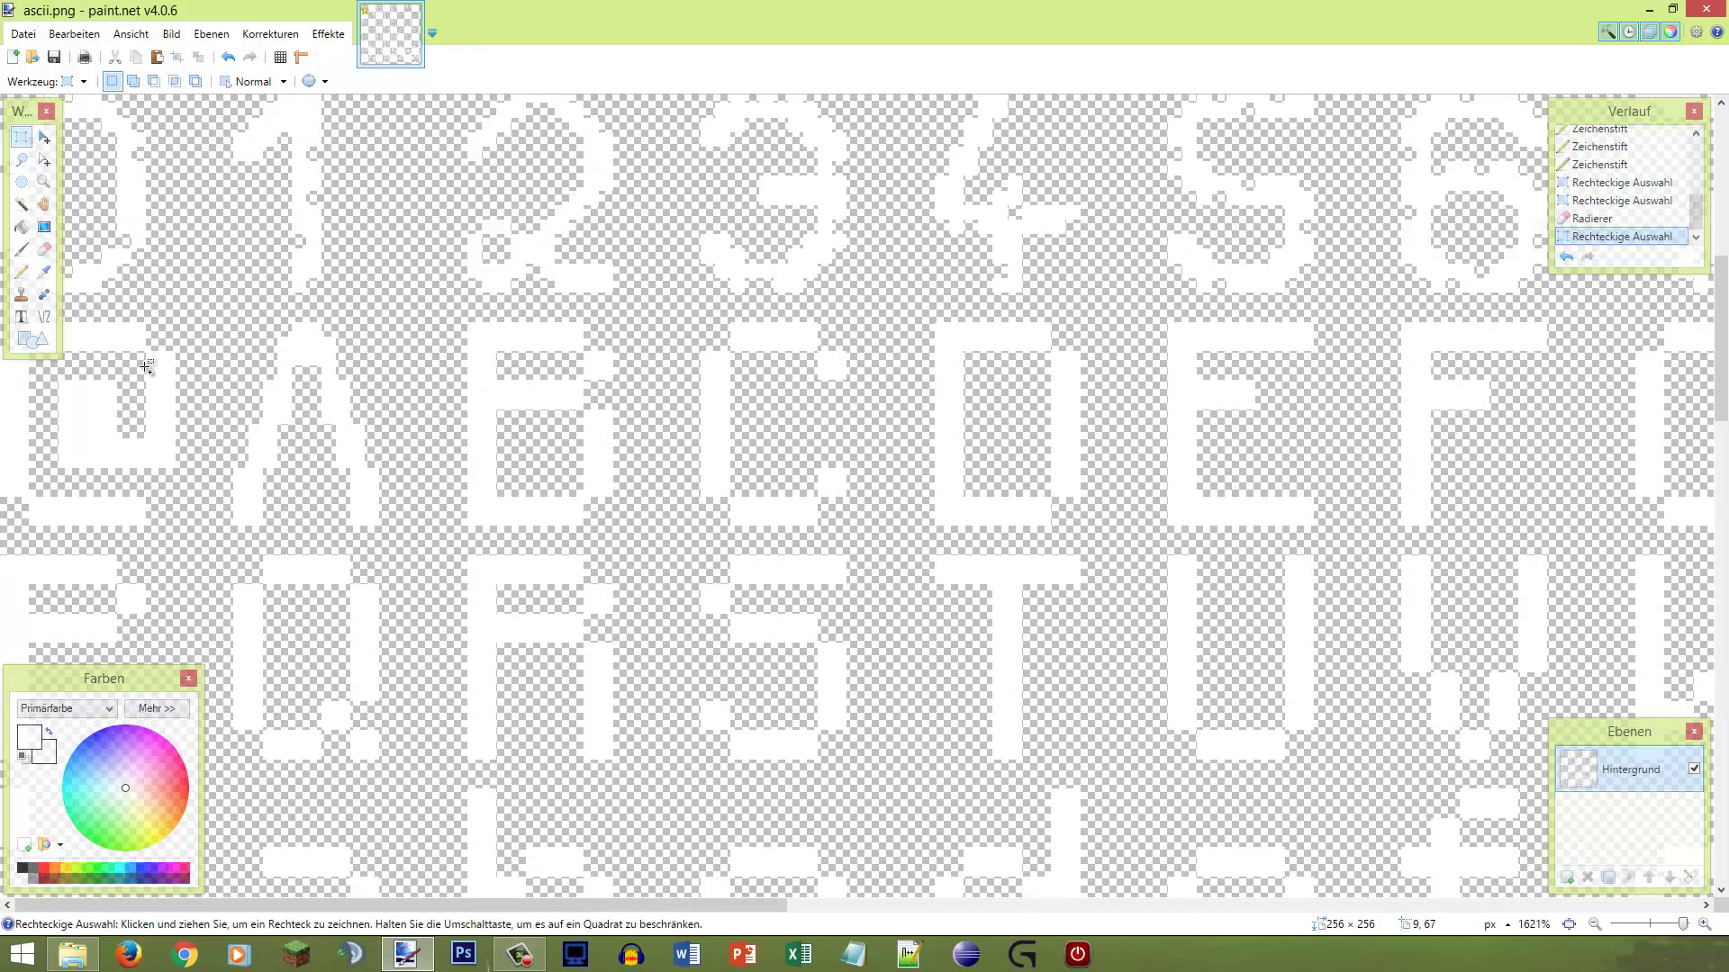
scroll(148, 366, "up", 1)
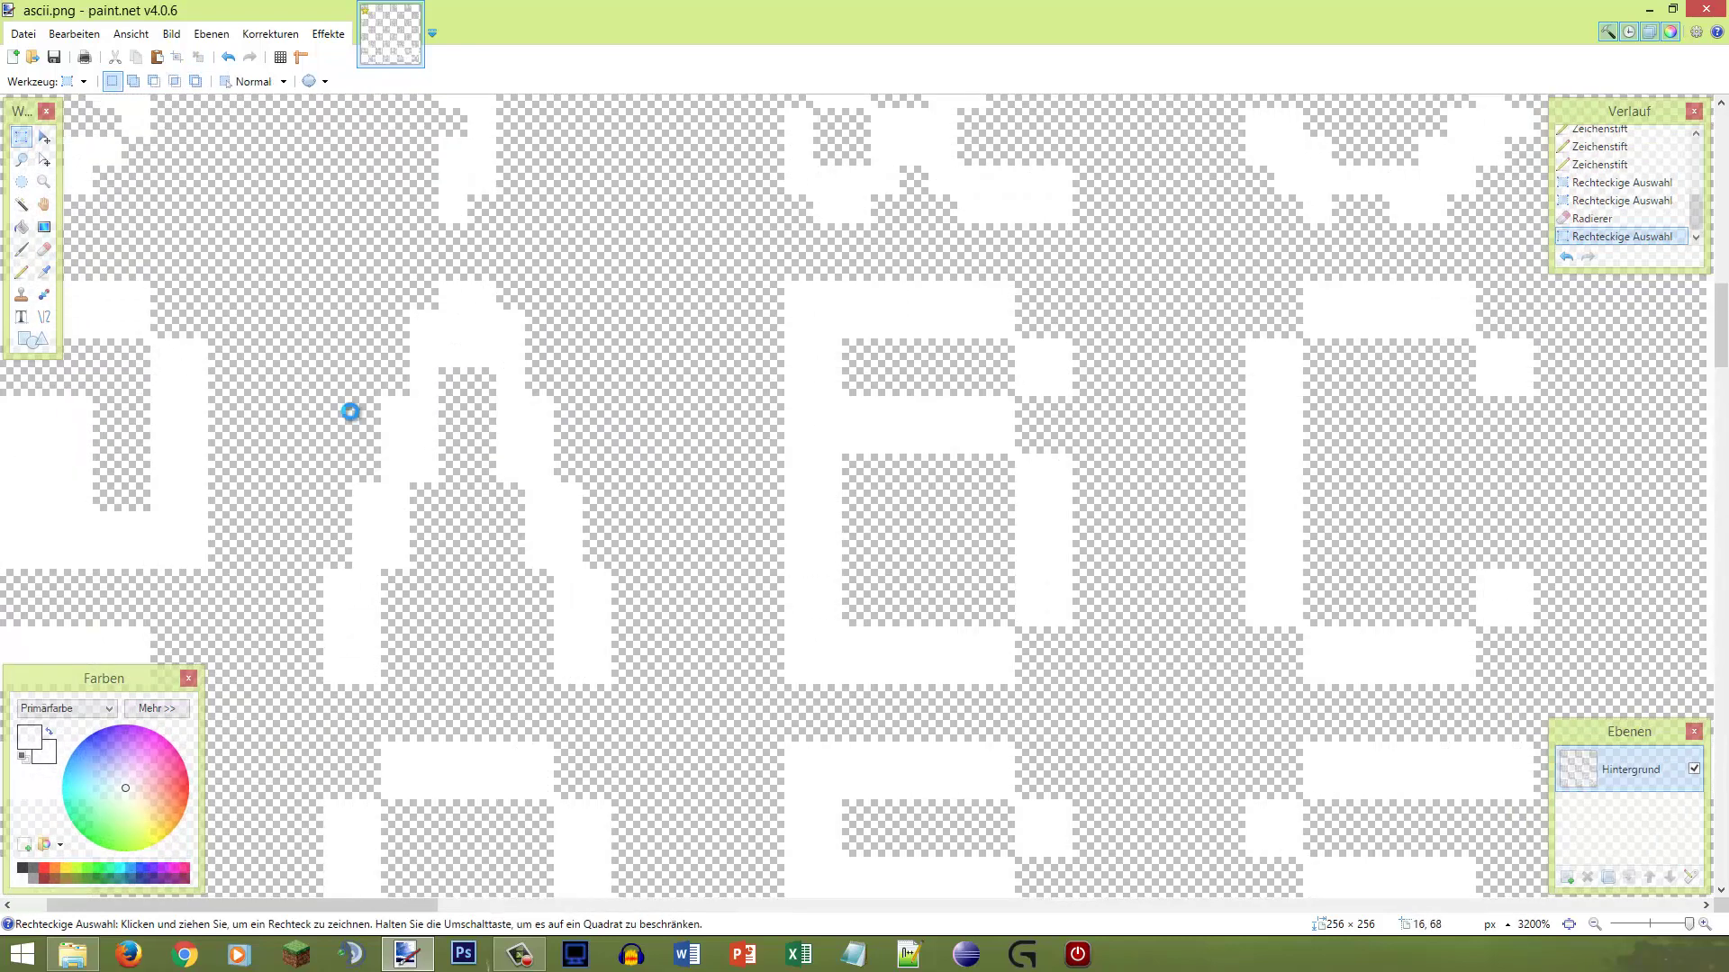
key("ctrl+z")
key("ctrl+z")
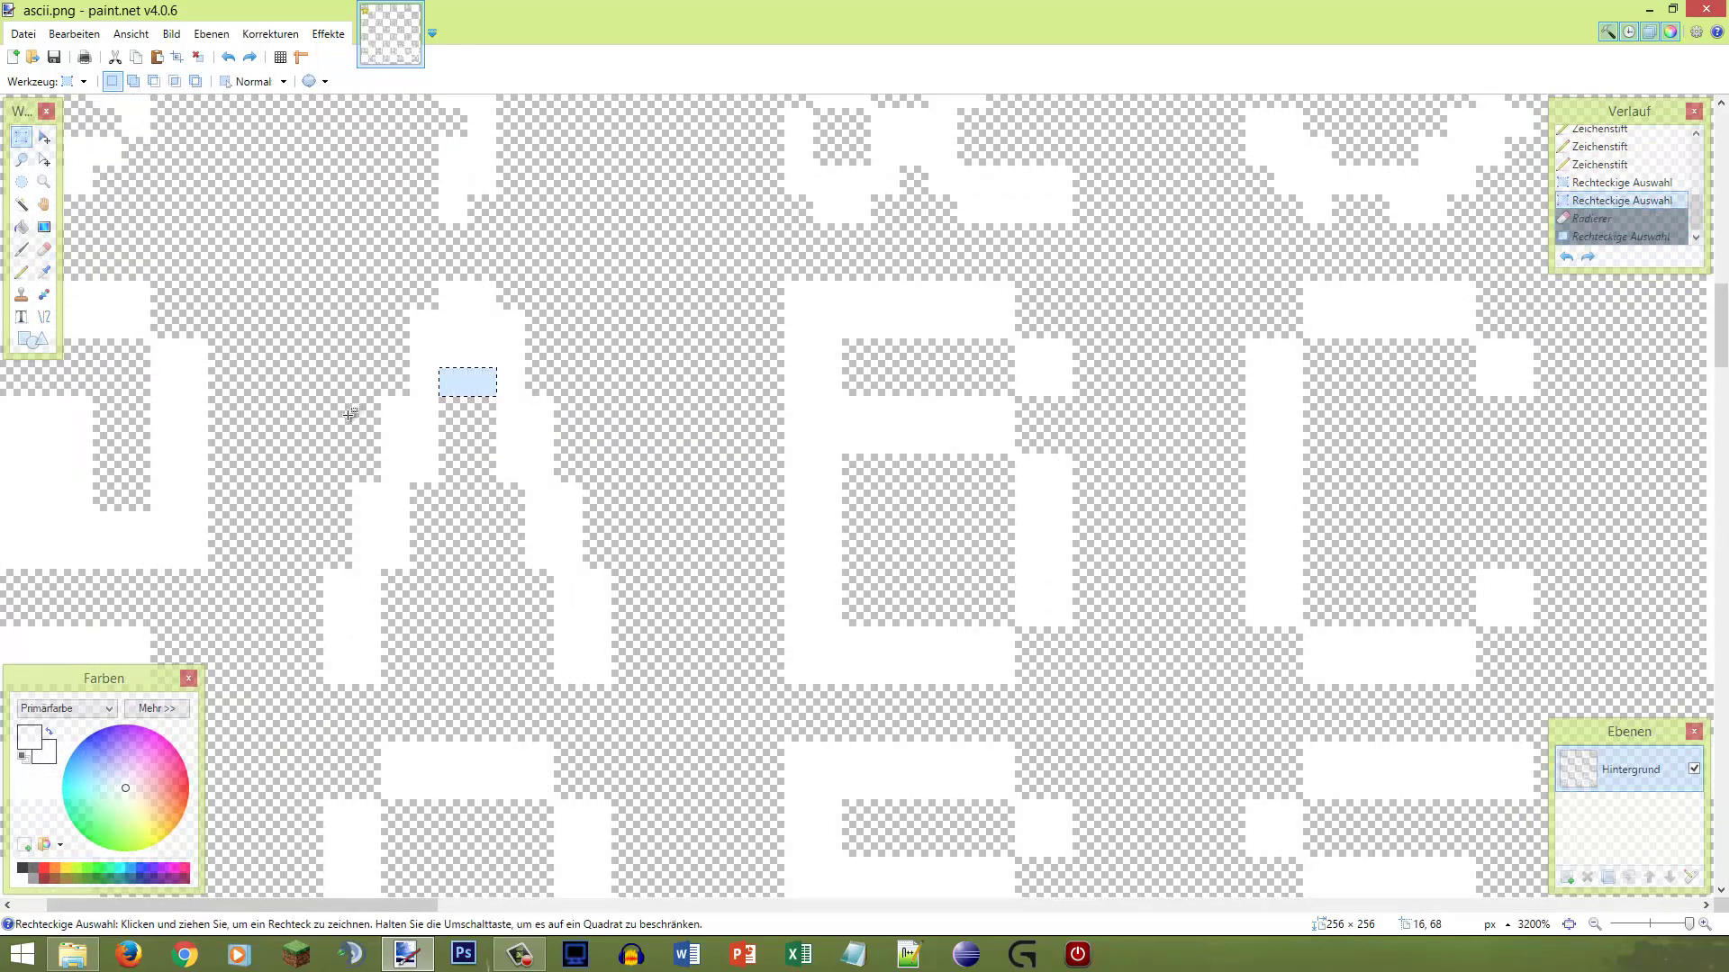
Step: Clear the selection and smooth the A's outer edges with a single white Pencil pixel above each of the three steps on both sides
key("ctrl+d")
key("p")
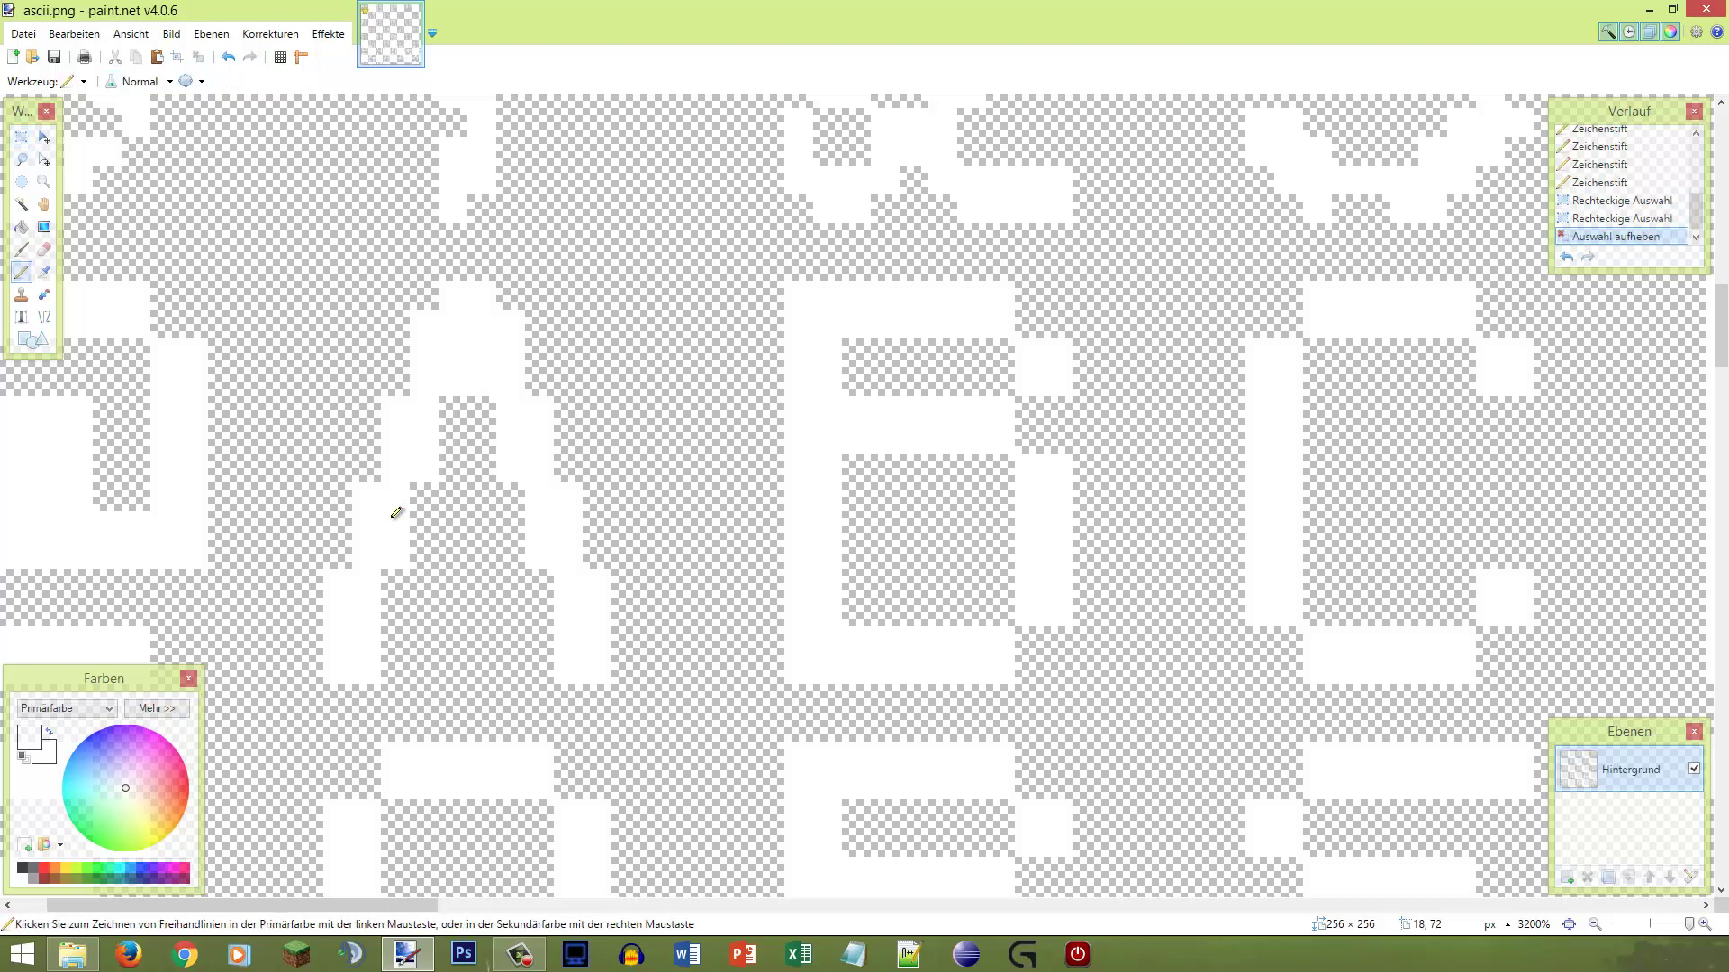
left_click(339, 555)
left_click(368, 470)
left_click(396, 383)
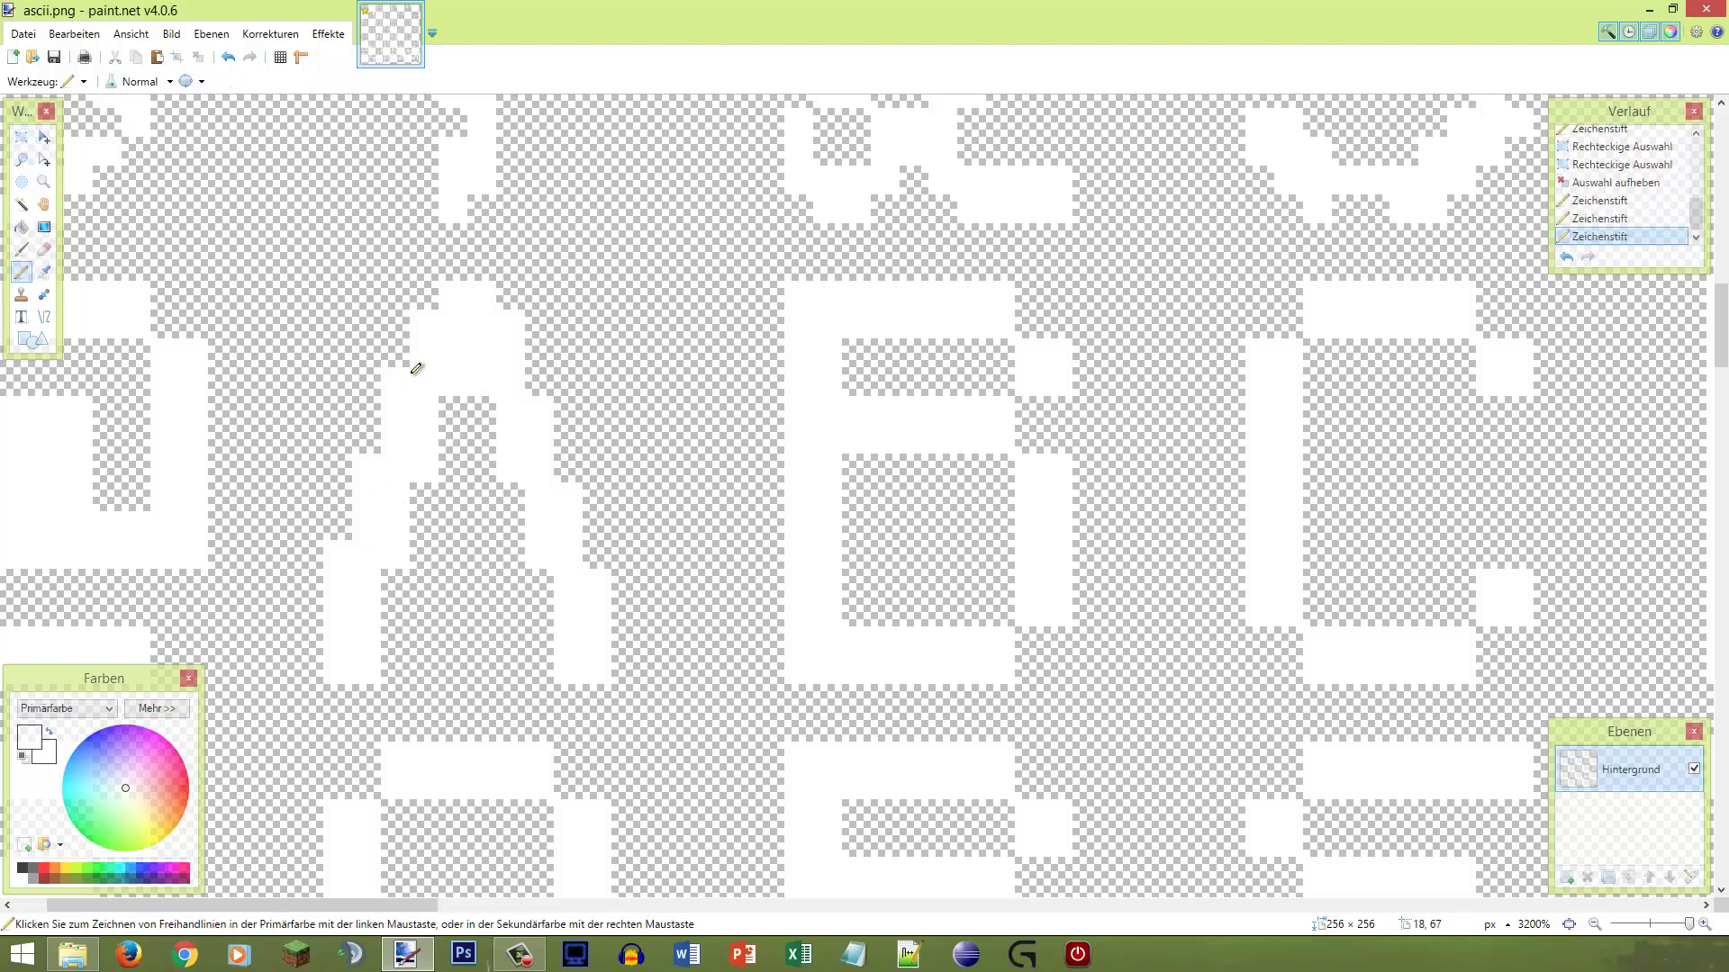
left_click(594, 509)
left_click(553, 396)
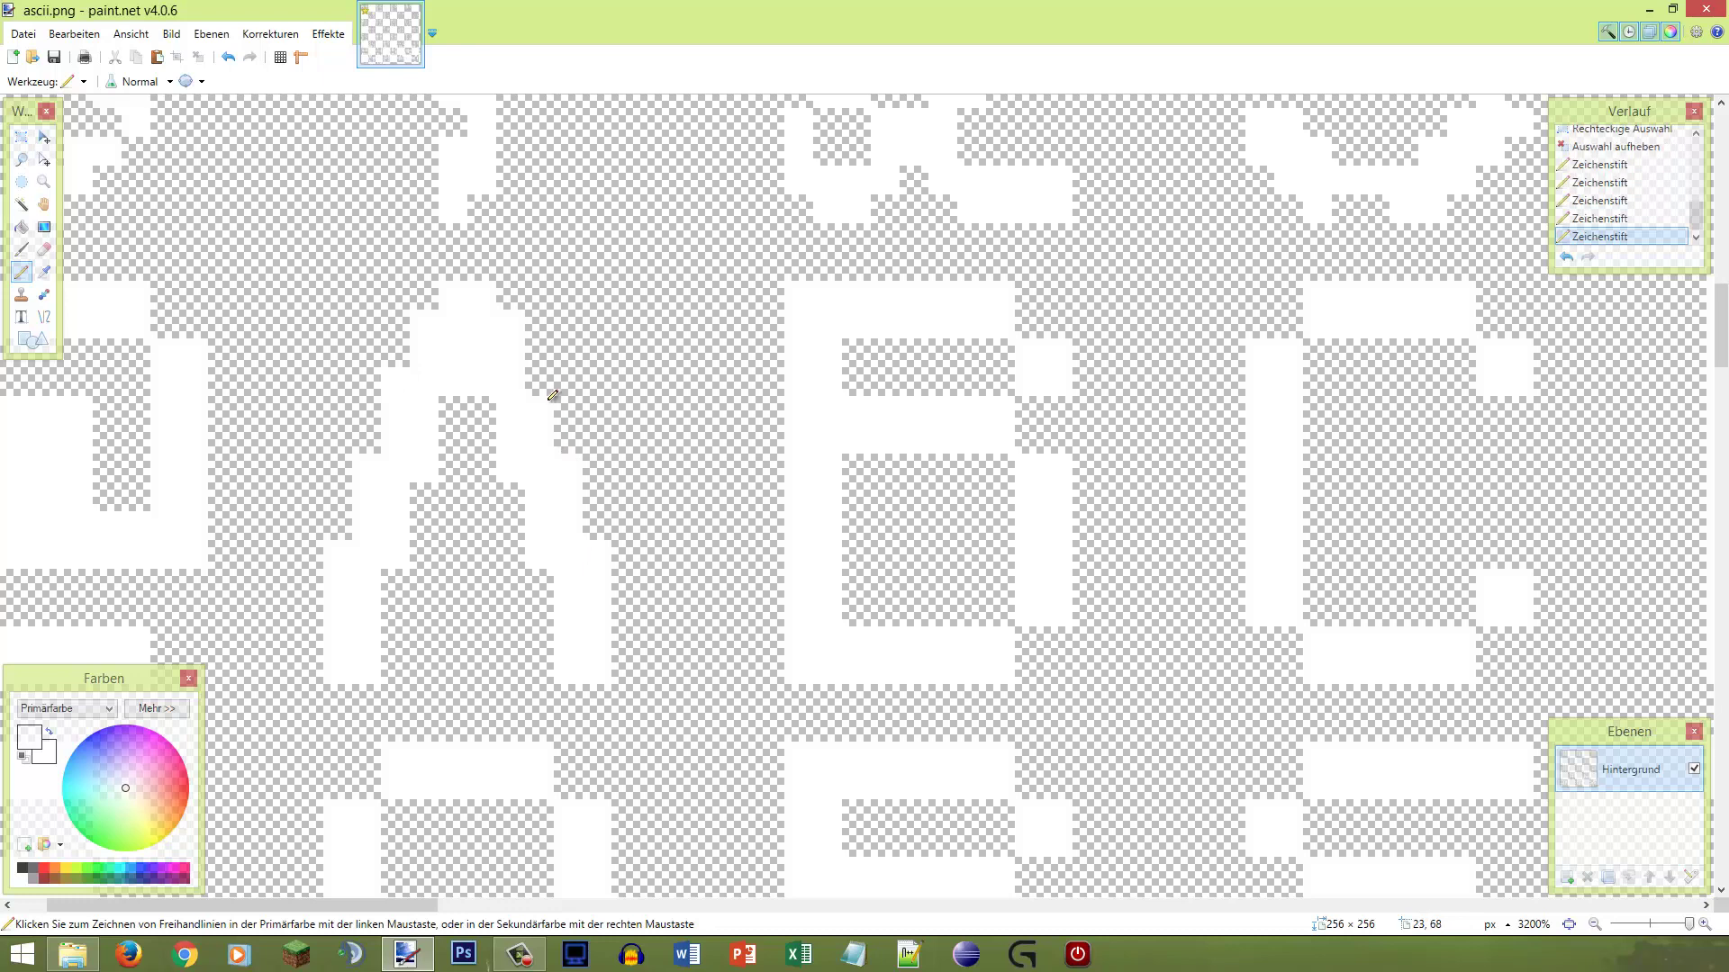
left_click(540, 383)
Step: Draw a white crossbar 4 pixels wide and 2 high between the A's legs, directly above the level of the feet
scroll(613, 416, "down", 3)
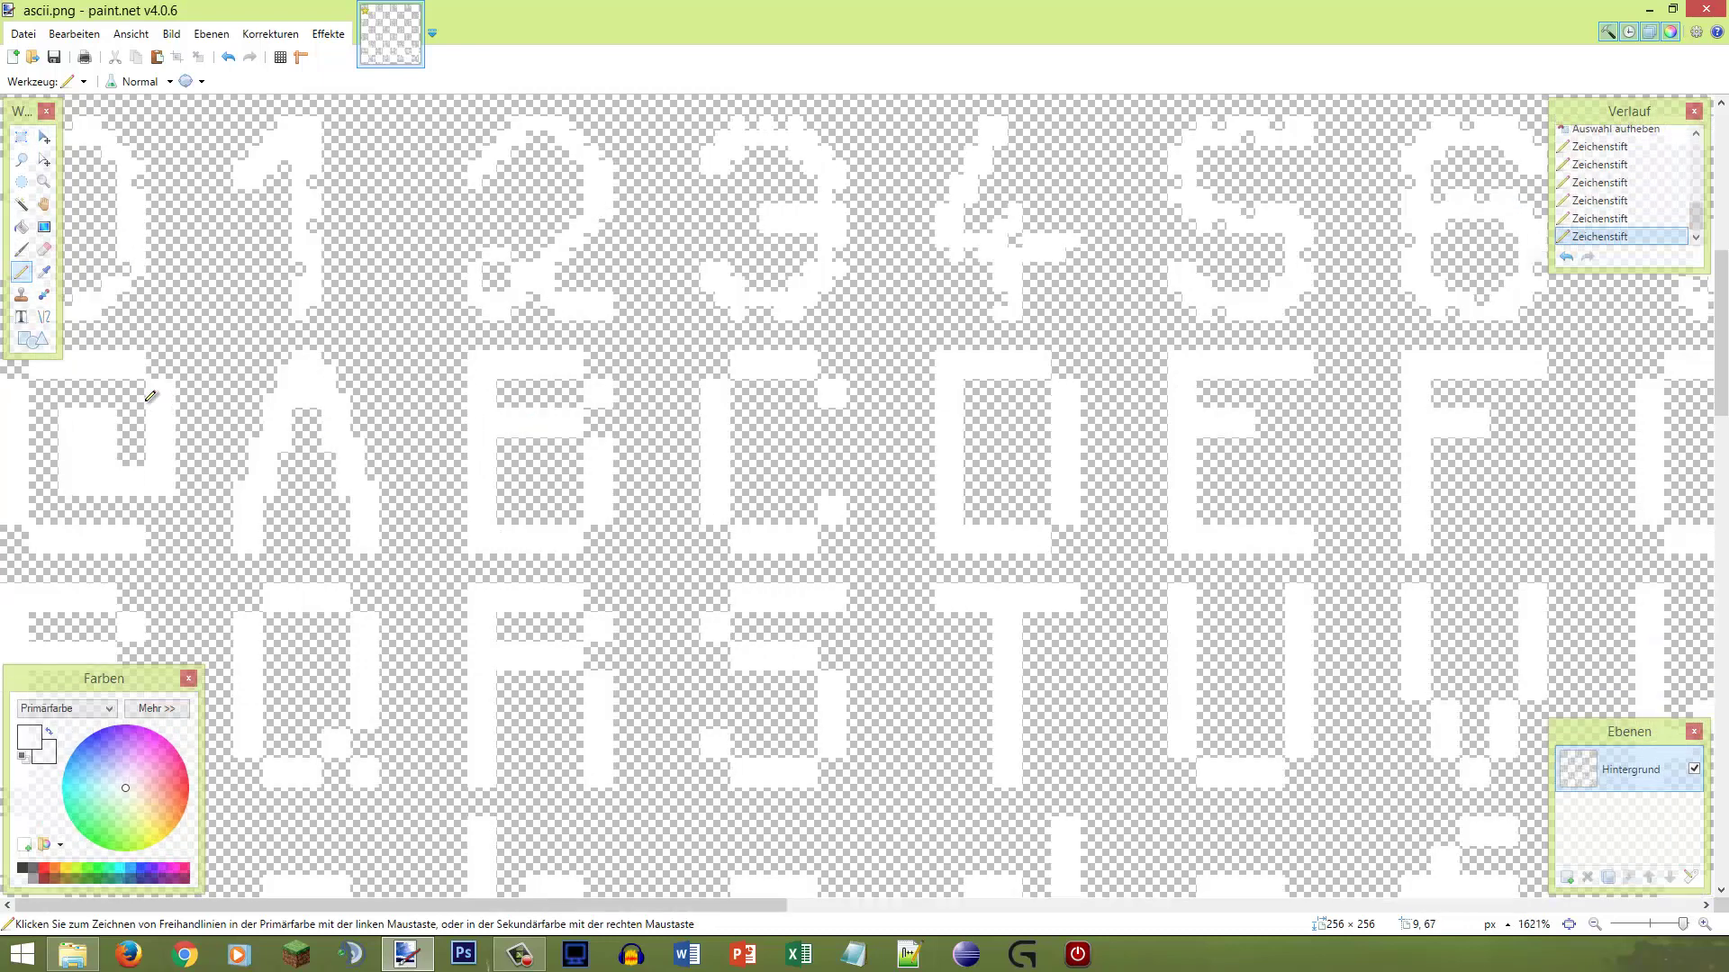
scroll(131, 415, "up", 3)
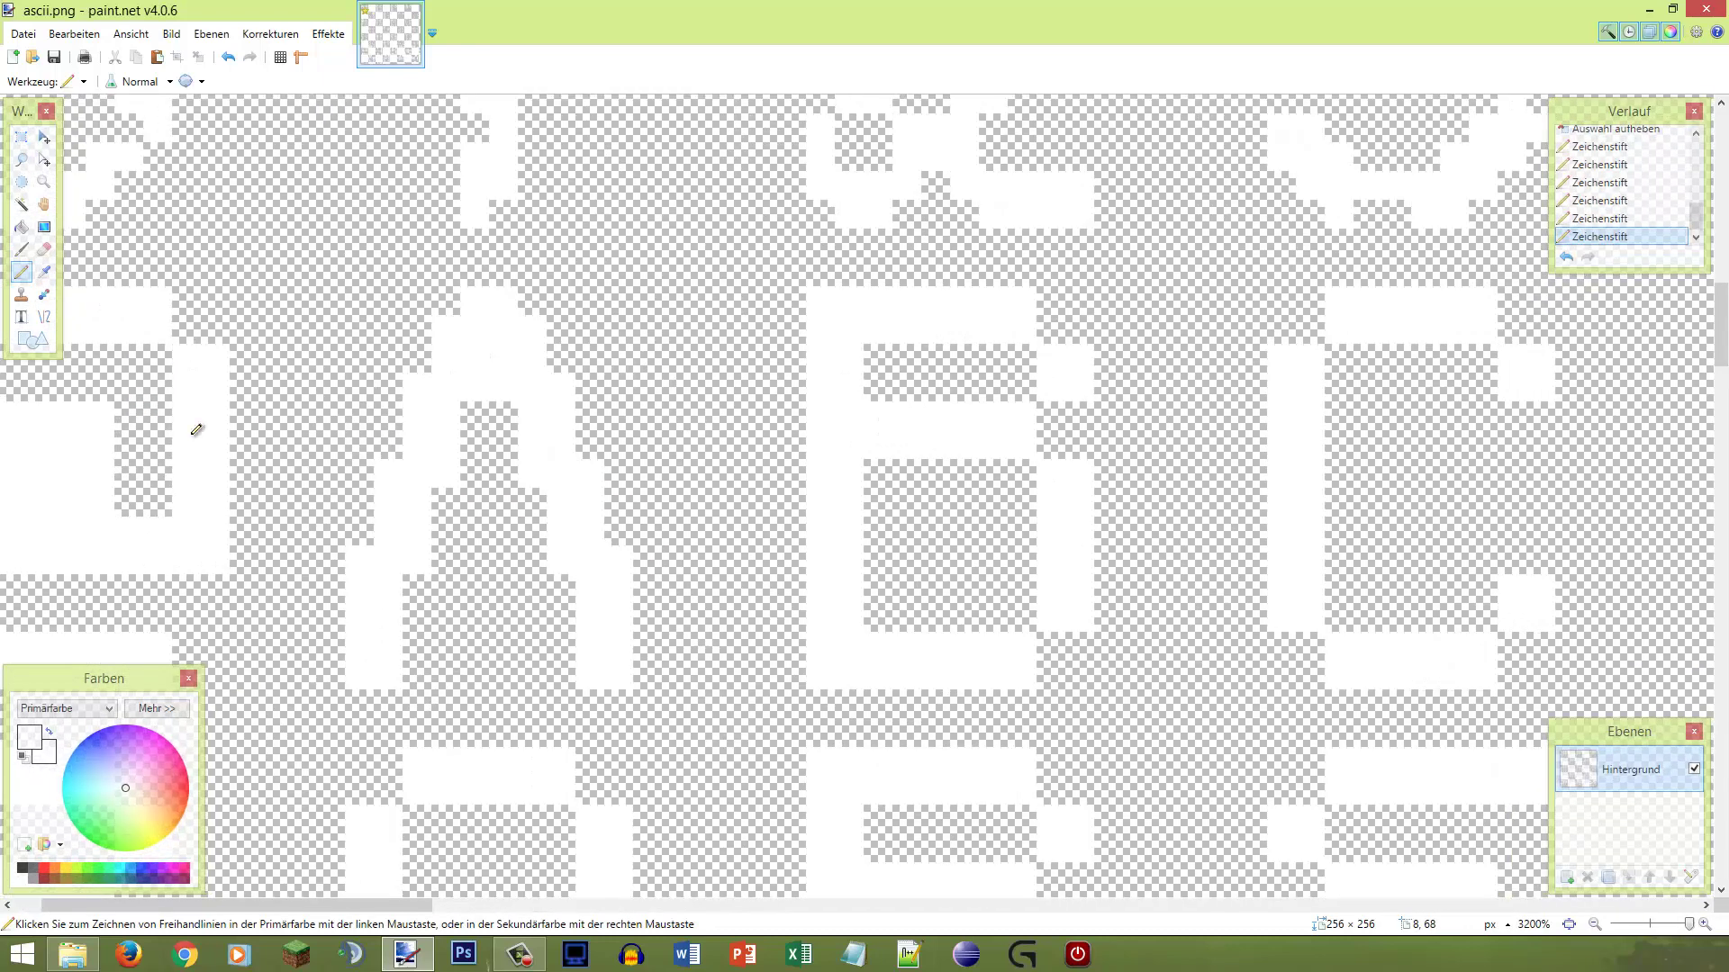
scroll(465, 511, "down", 2)
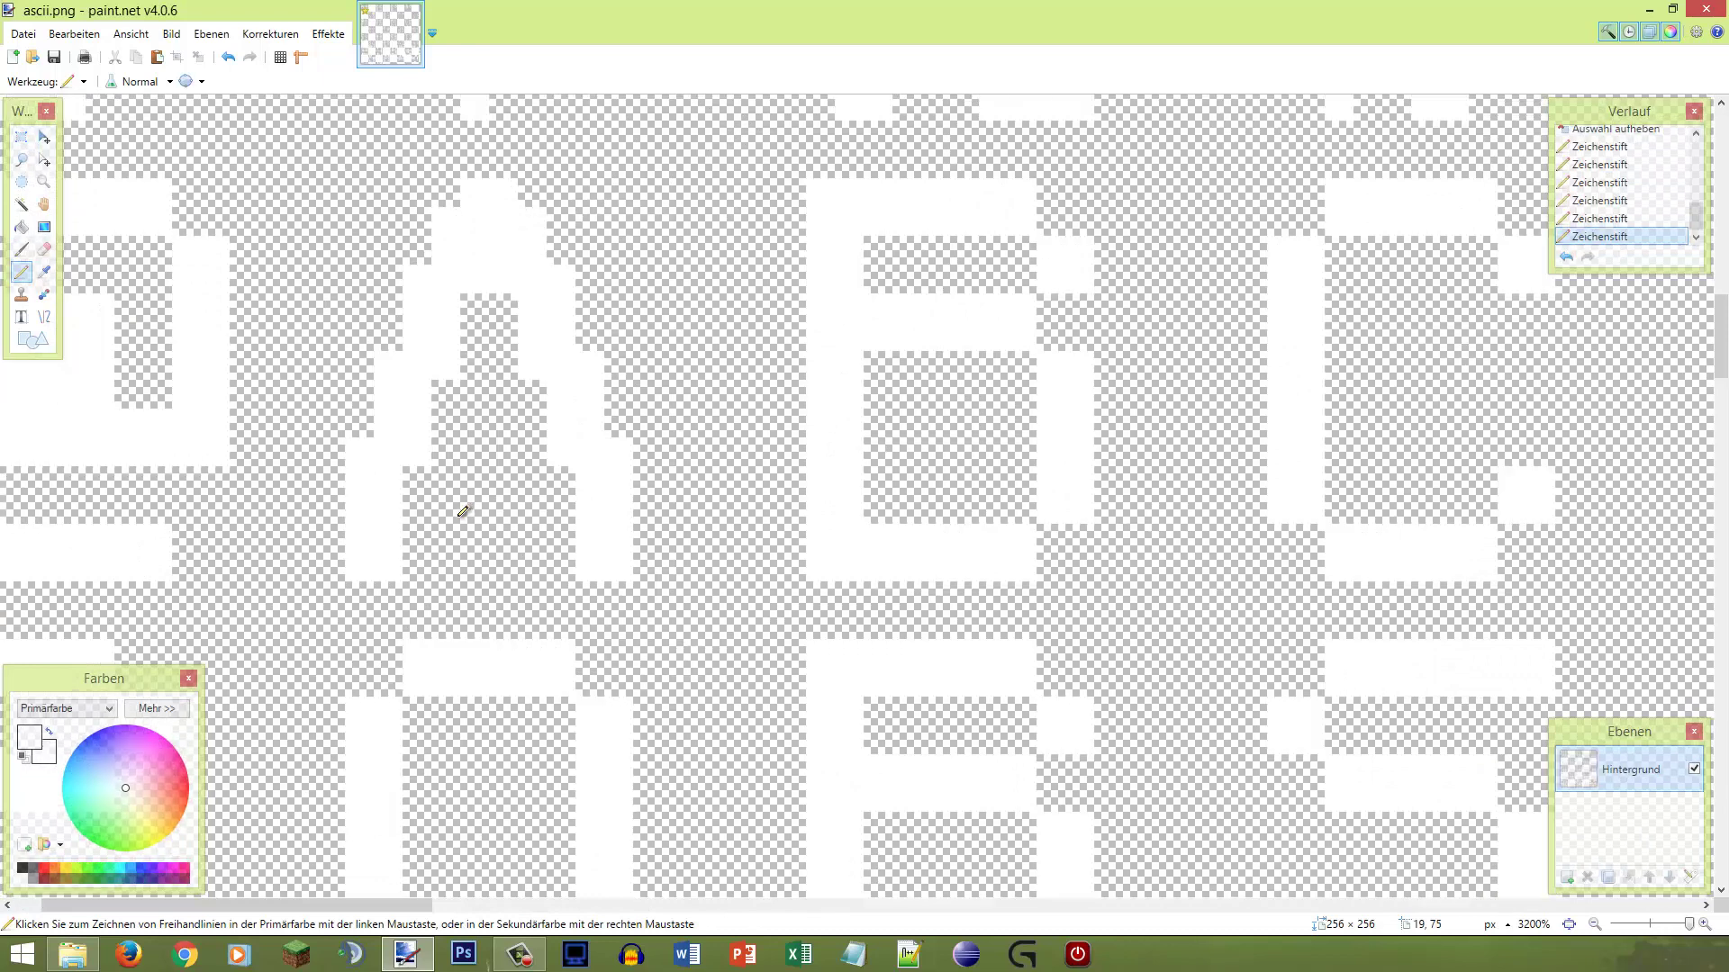
scroll(463, 511, "up", 4)
scroll(463, 511, "down", 4)
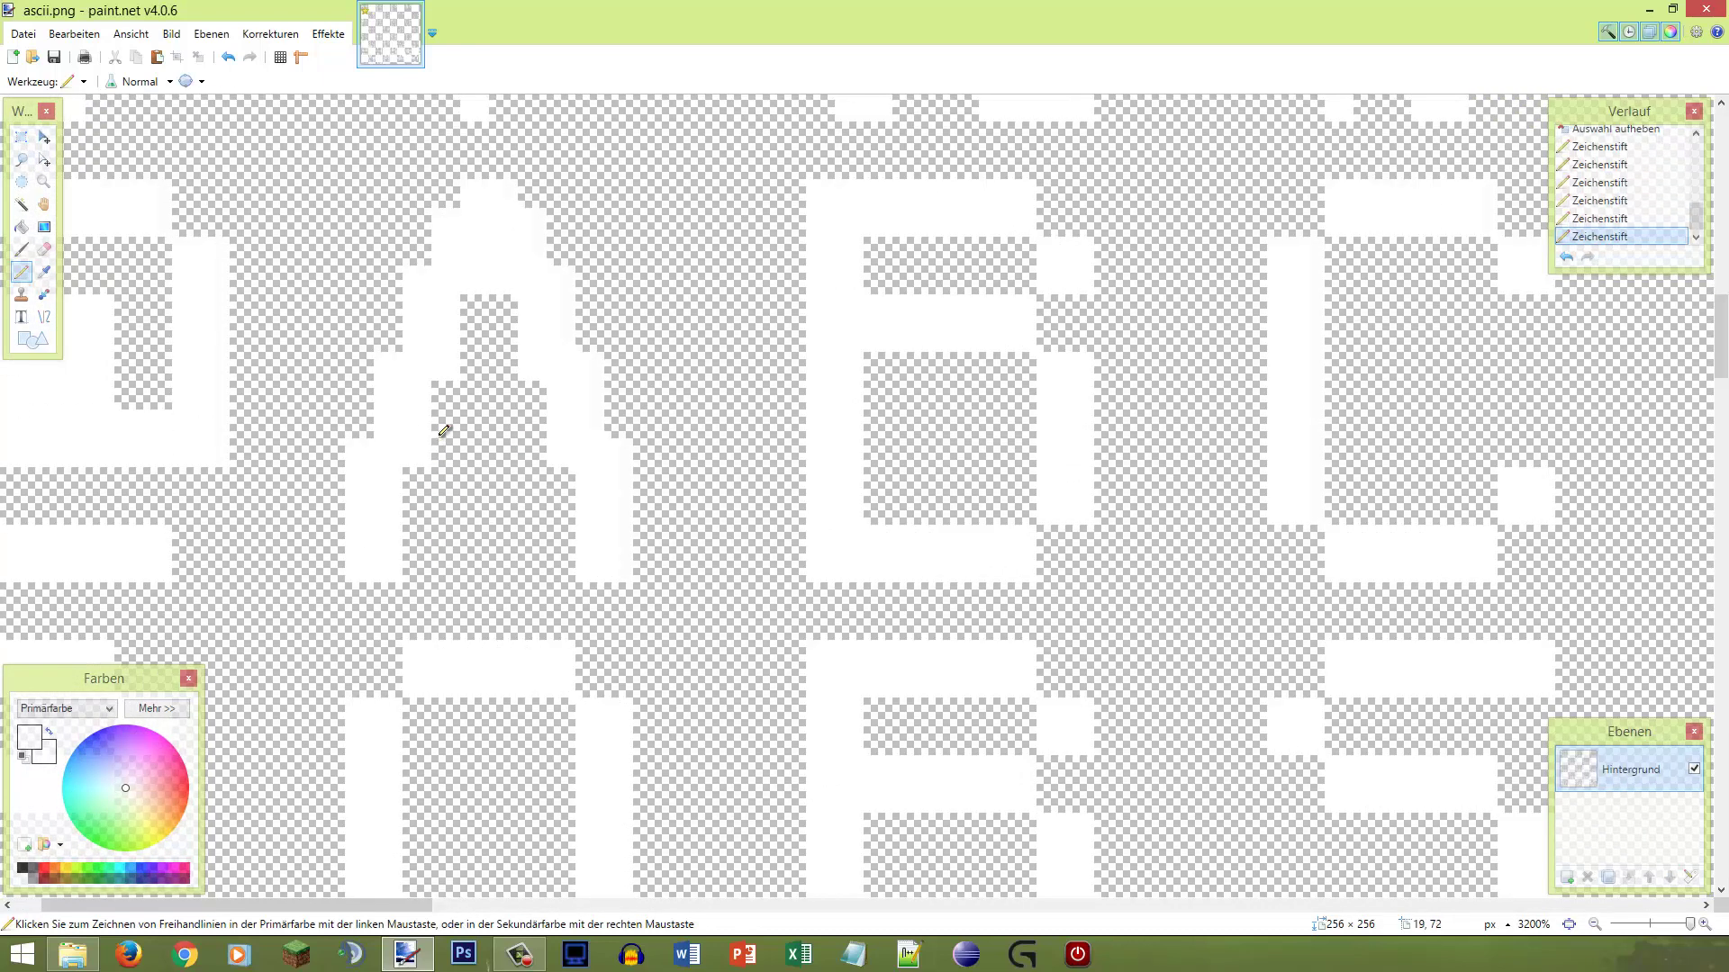
mouse_move(444, 431)
left_mouse_down()
mouse_move(491, 457)
mouse_move(527, 446)
mouse_move(463, 417)
left_mouse_up()
Step: Examine the shape of the new A beside the neighbouring glyphs at several zoom levels
scroll(463, 417, "down", 3)
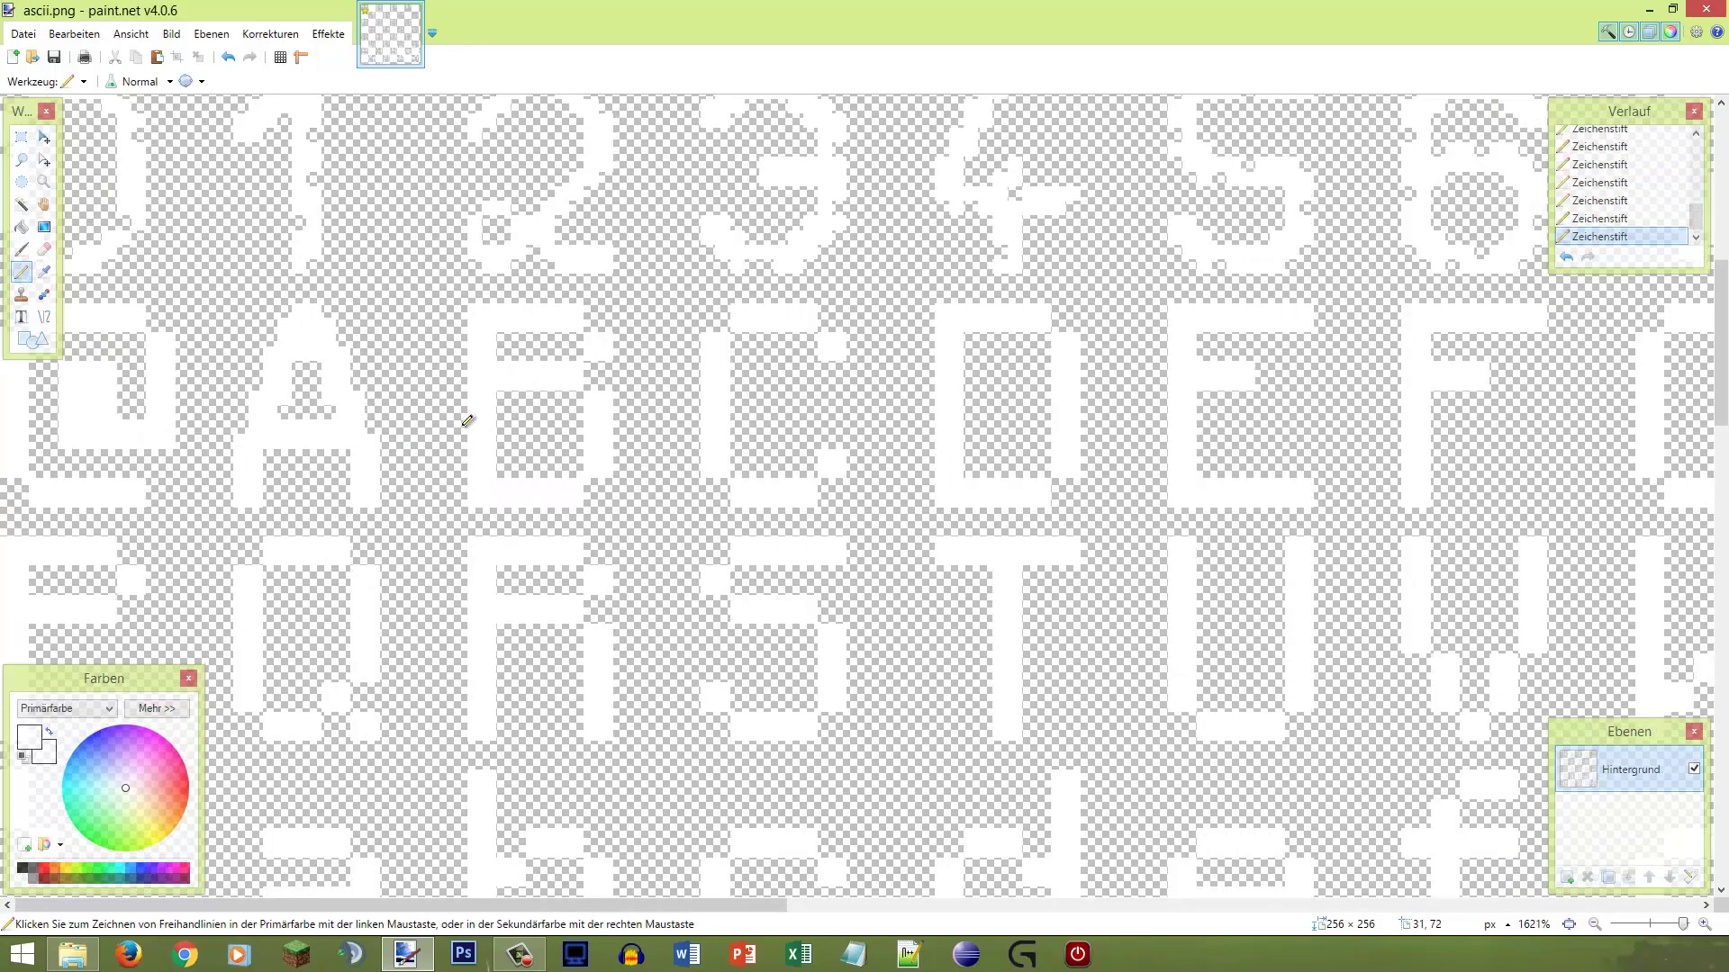
scroll(354, 432, "down", 1)
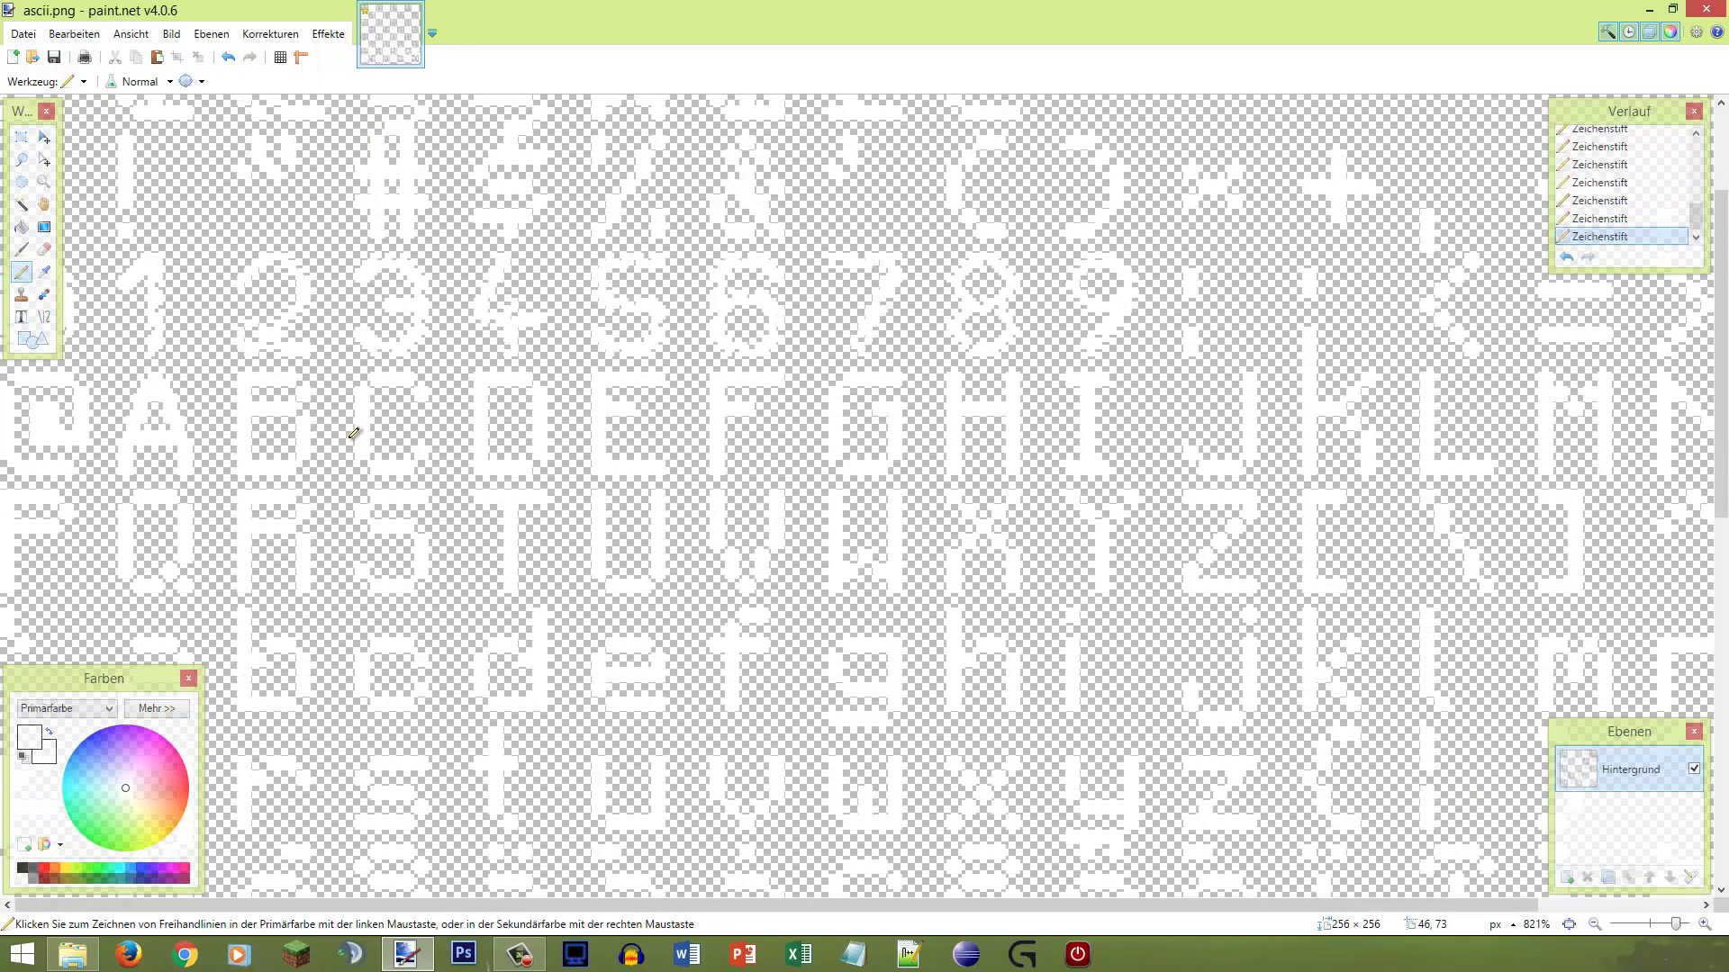
scroll(334, 426, "up", 4)
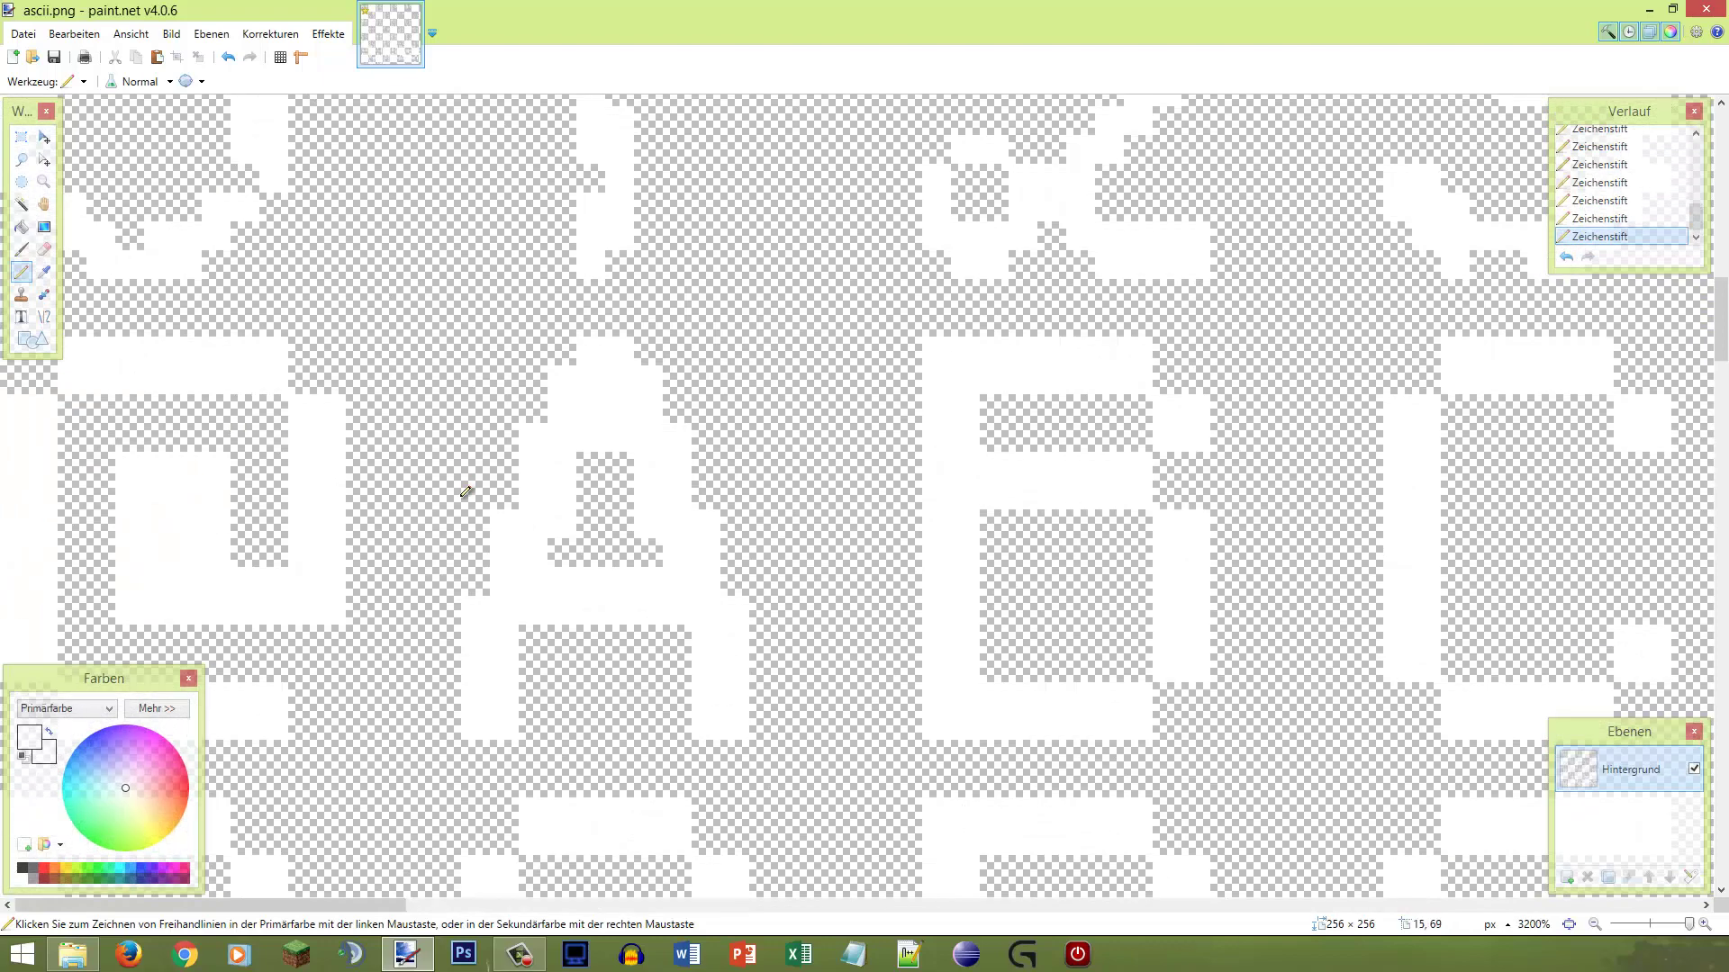
scroll(447, 495, "down", 2)
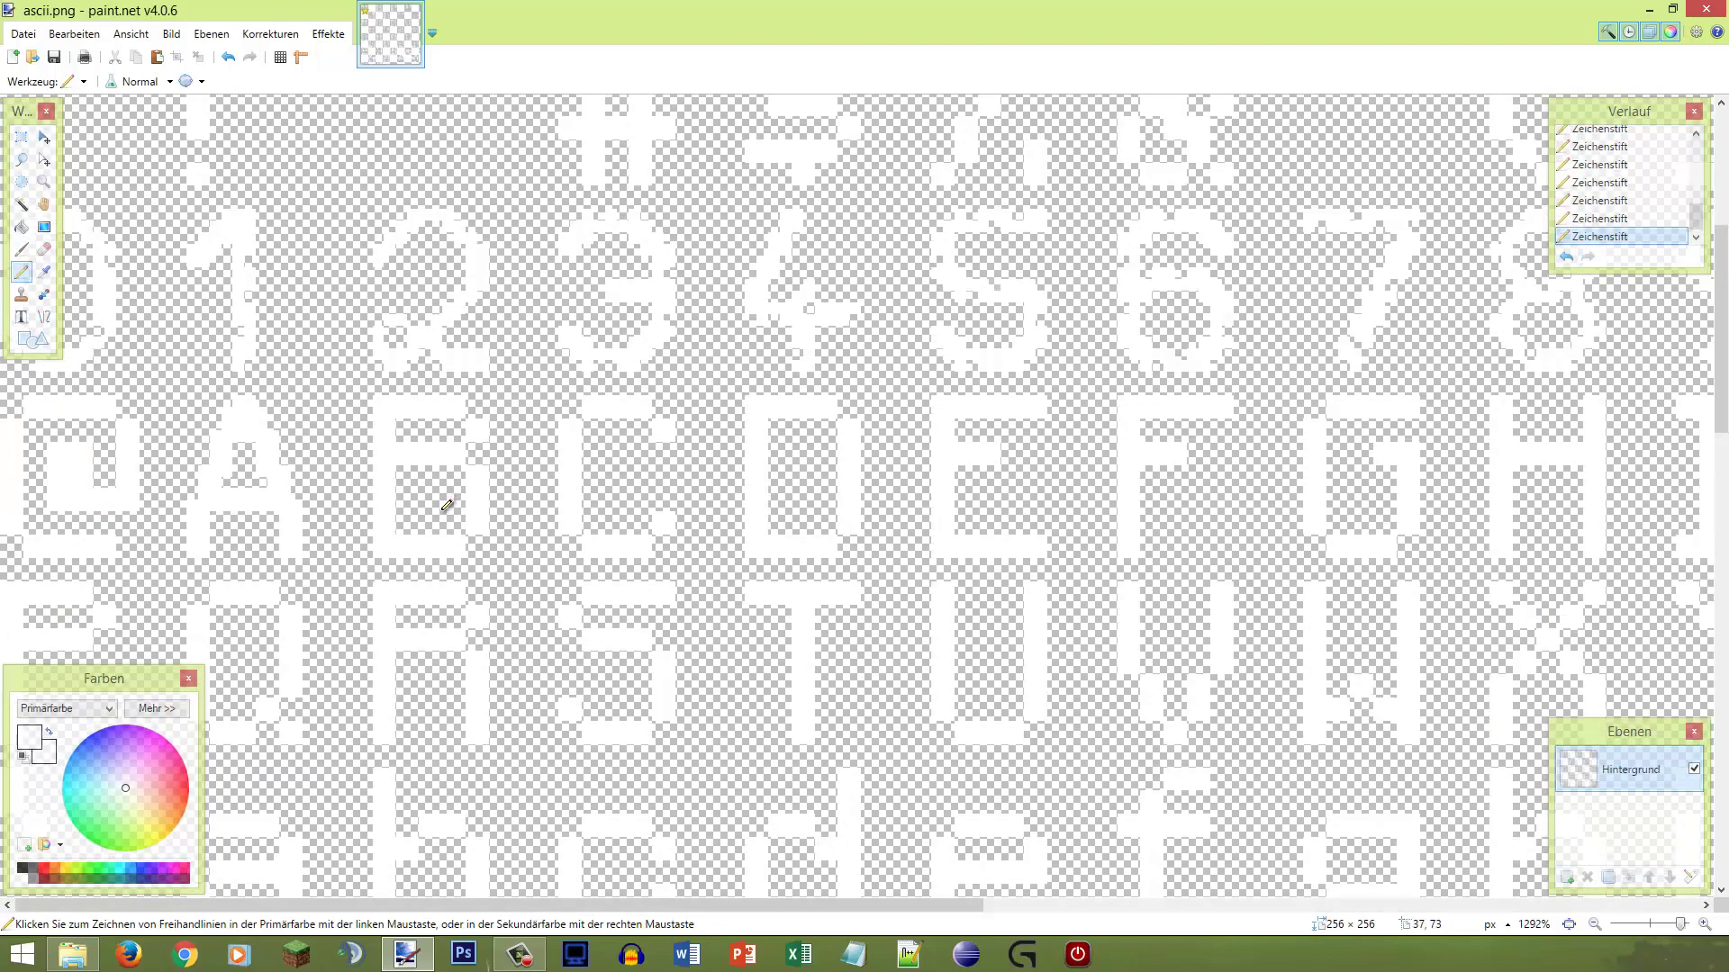
scroll(390, 506, "down", 1)
scroll(333, 467, "up", 3)
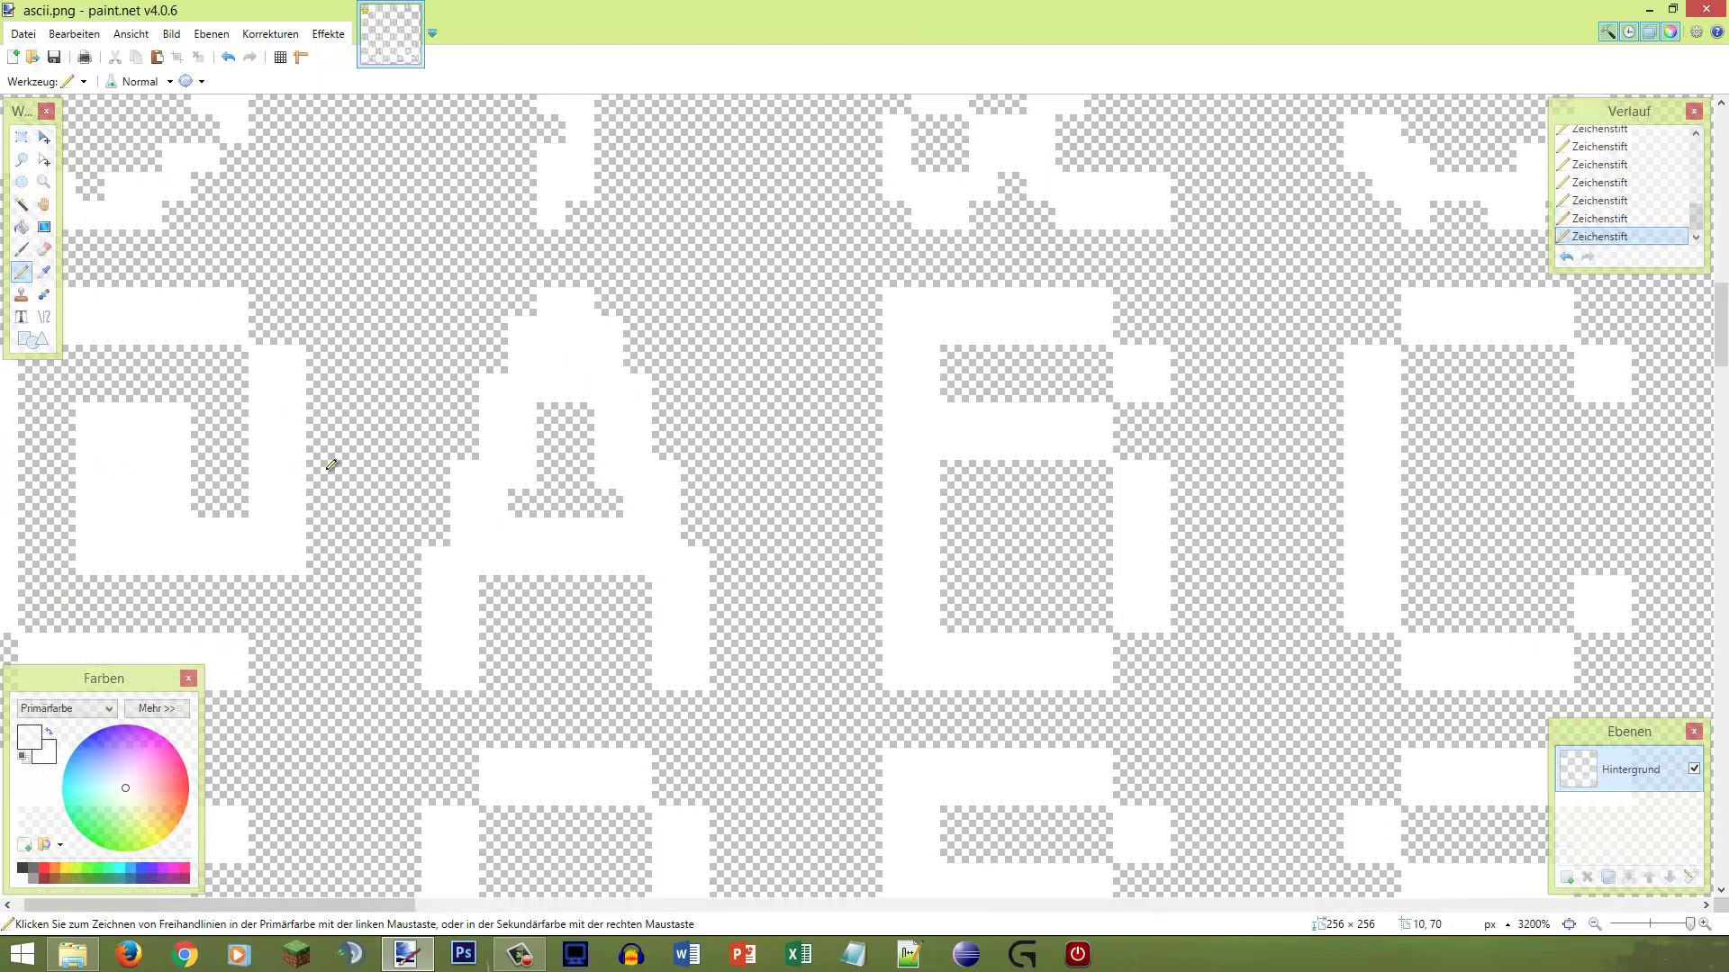
scroll(177, 430, "up", 2)
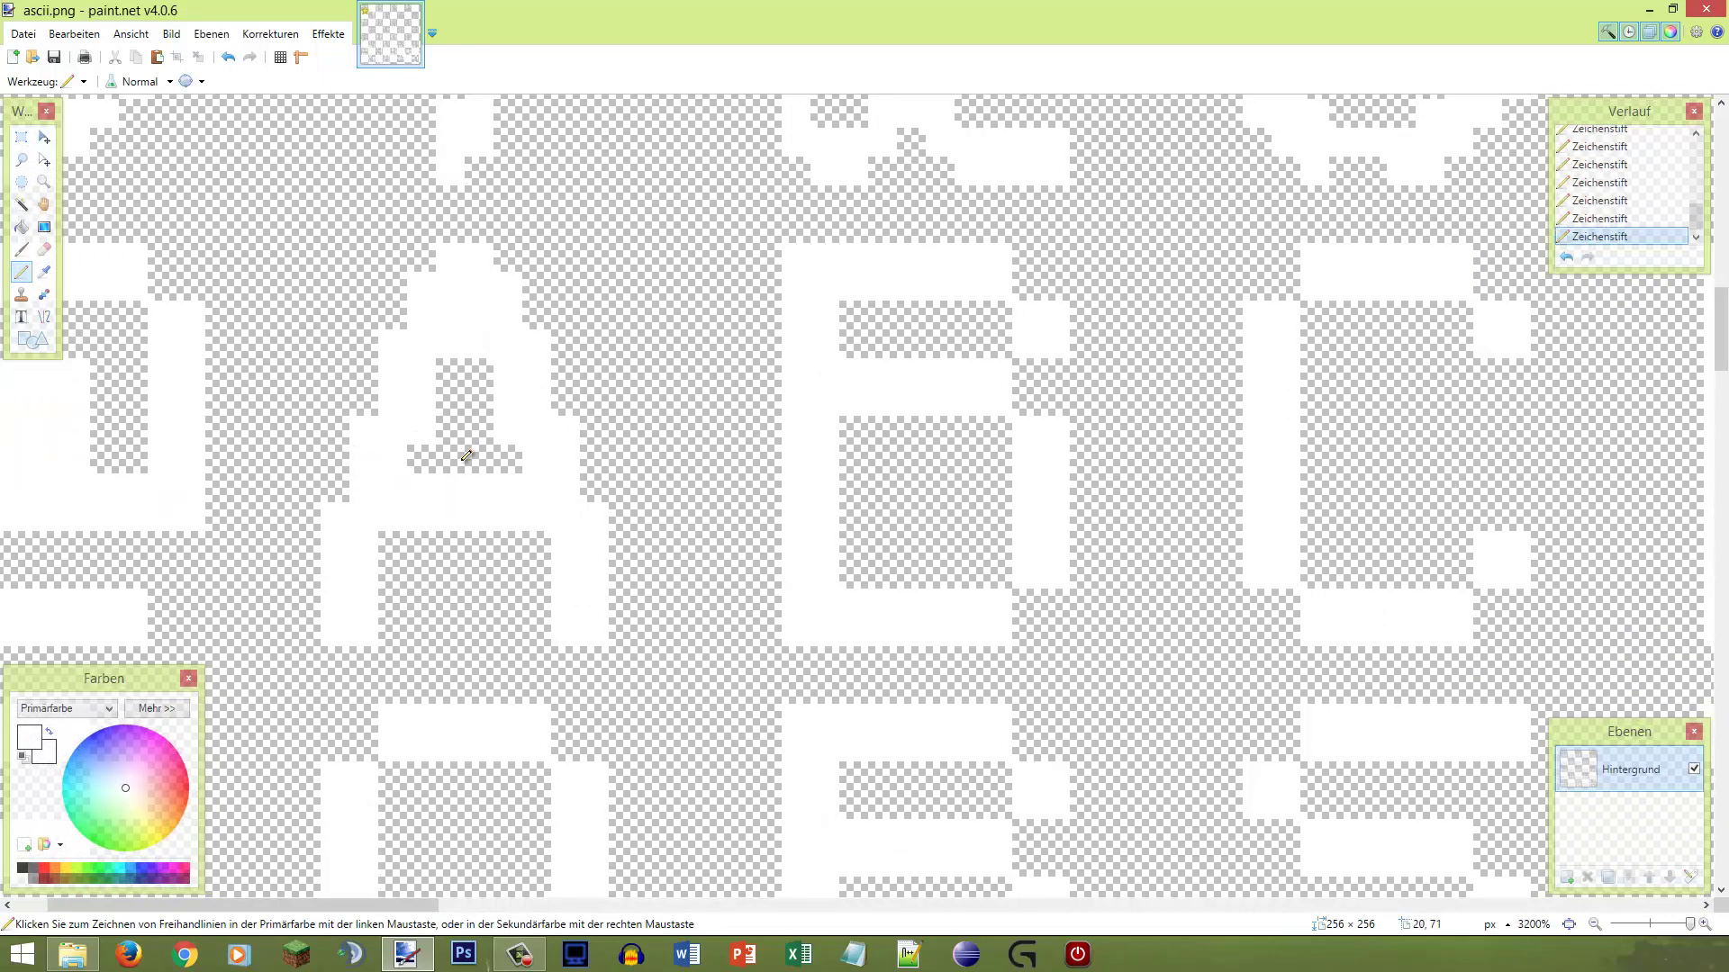
Step: Try erasing two diagonally adjacent single pixels inside the A's solid apex, undo the erasure and clear the selection
key("s")
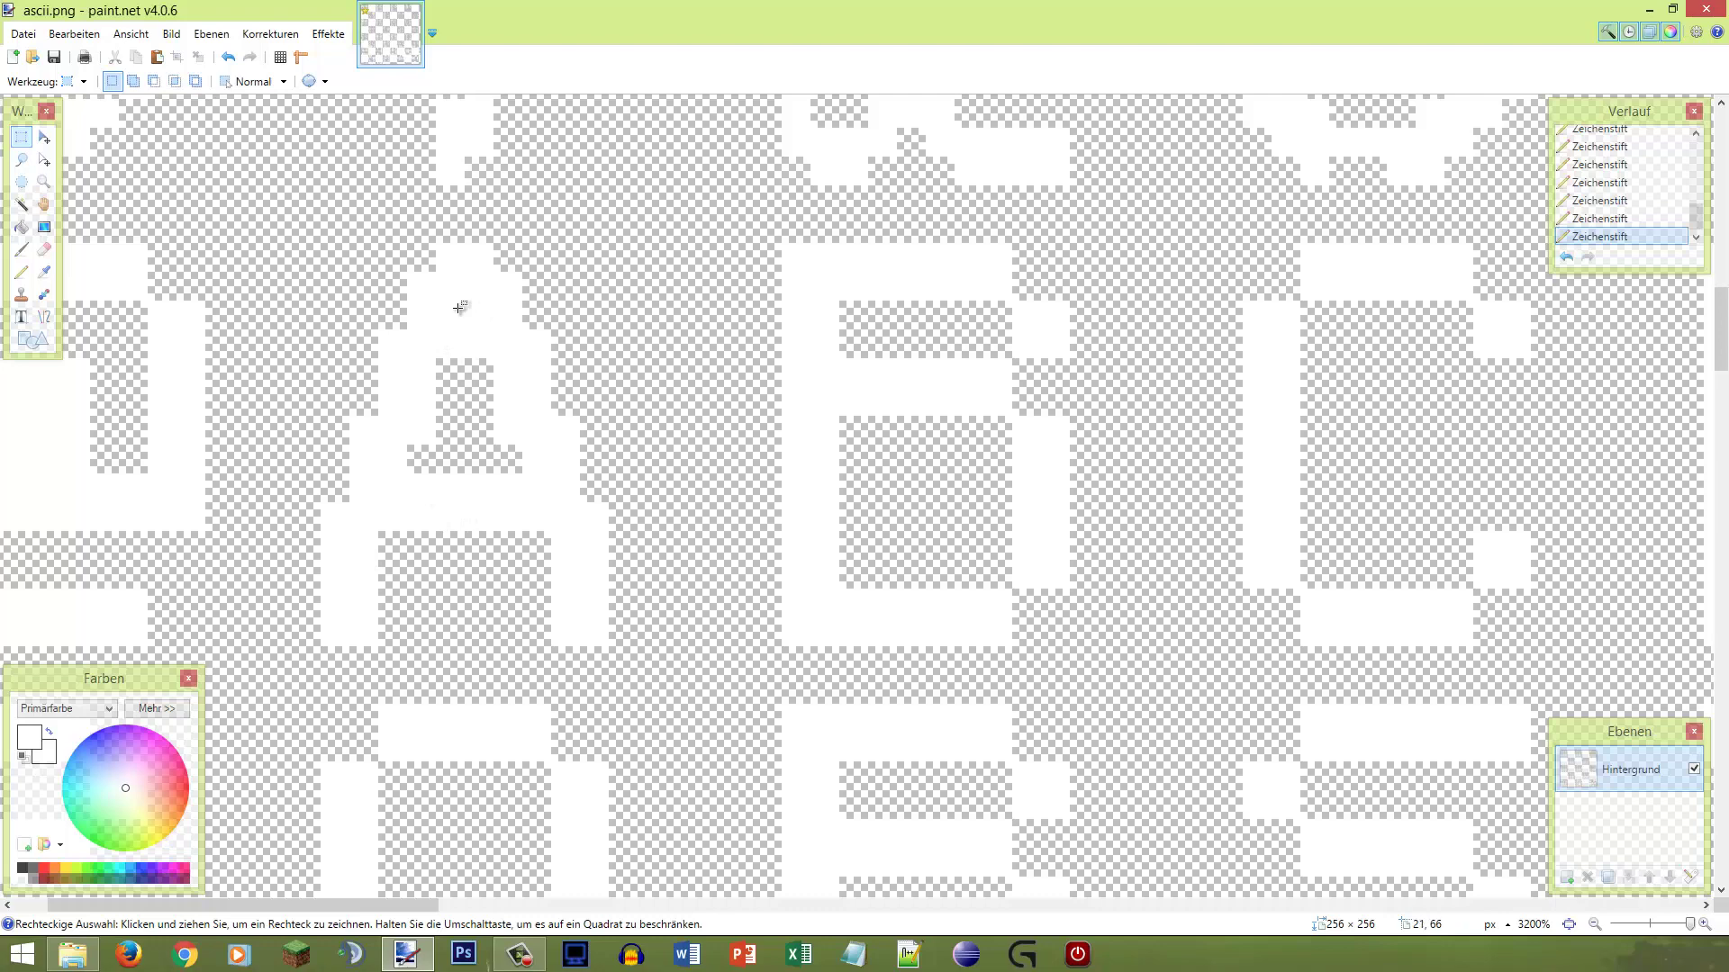
mouse_move(467, 325)
left_mouse_down()
mouse_move(453, 314)
mouse_move(504, 286)
left_mouse_up()
left_click(479, 284, "ctrl")
key("e")
key("s")
key("ctrl+d")
scroll(502, 316, "down", 5)
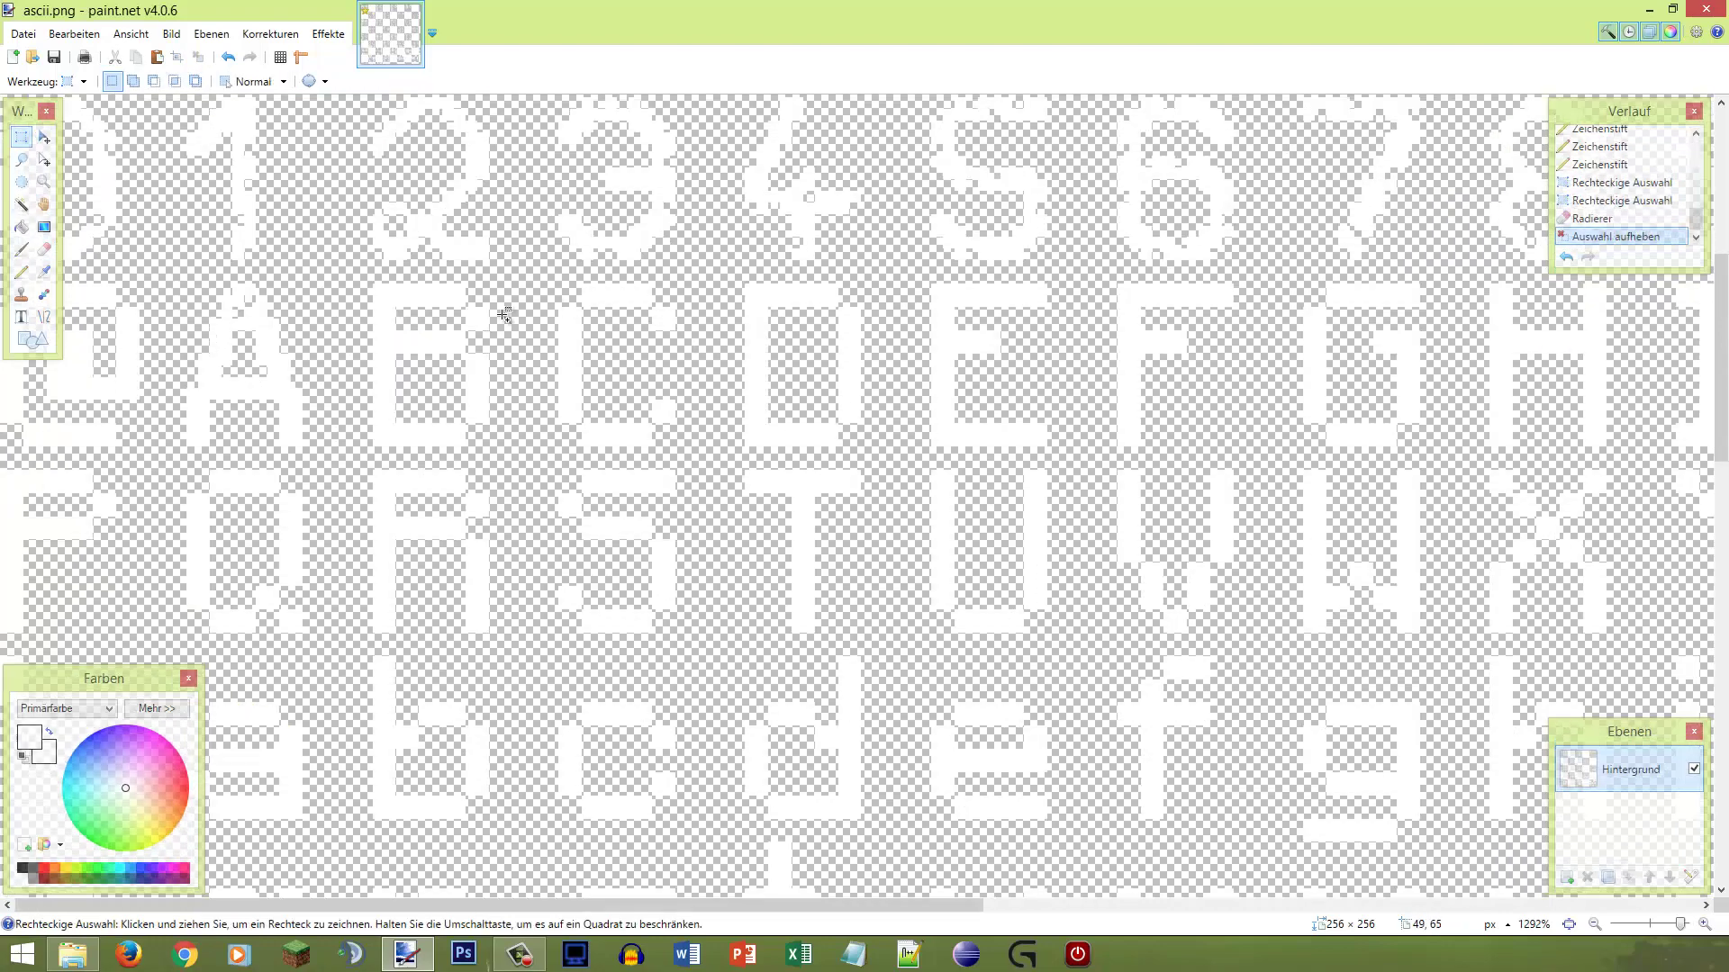
scroll(142, 265, "up", 5)
key("ctrl+z")
key("ctrl+z")
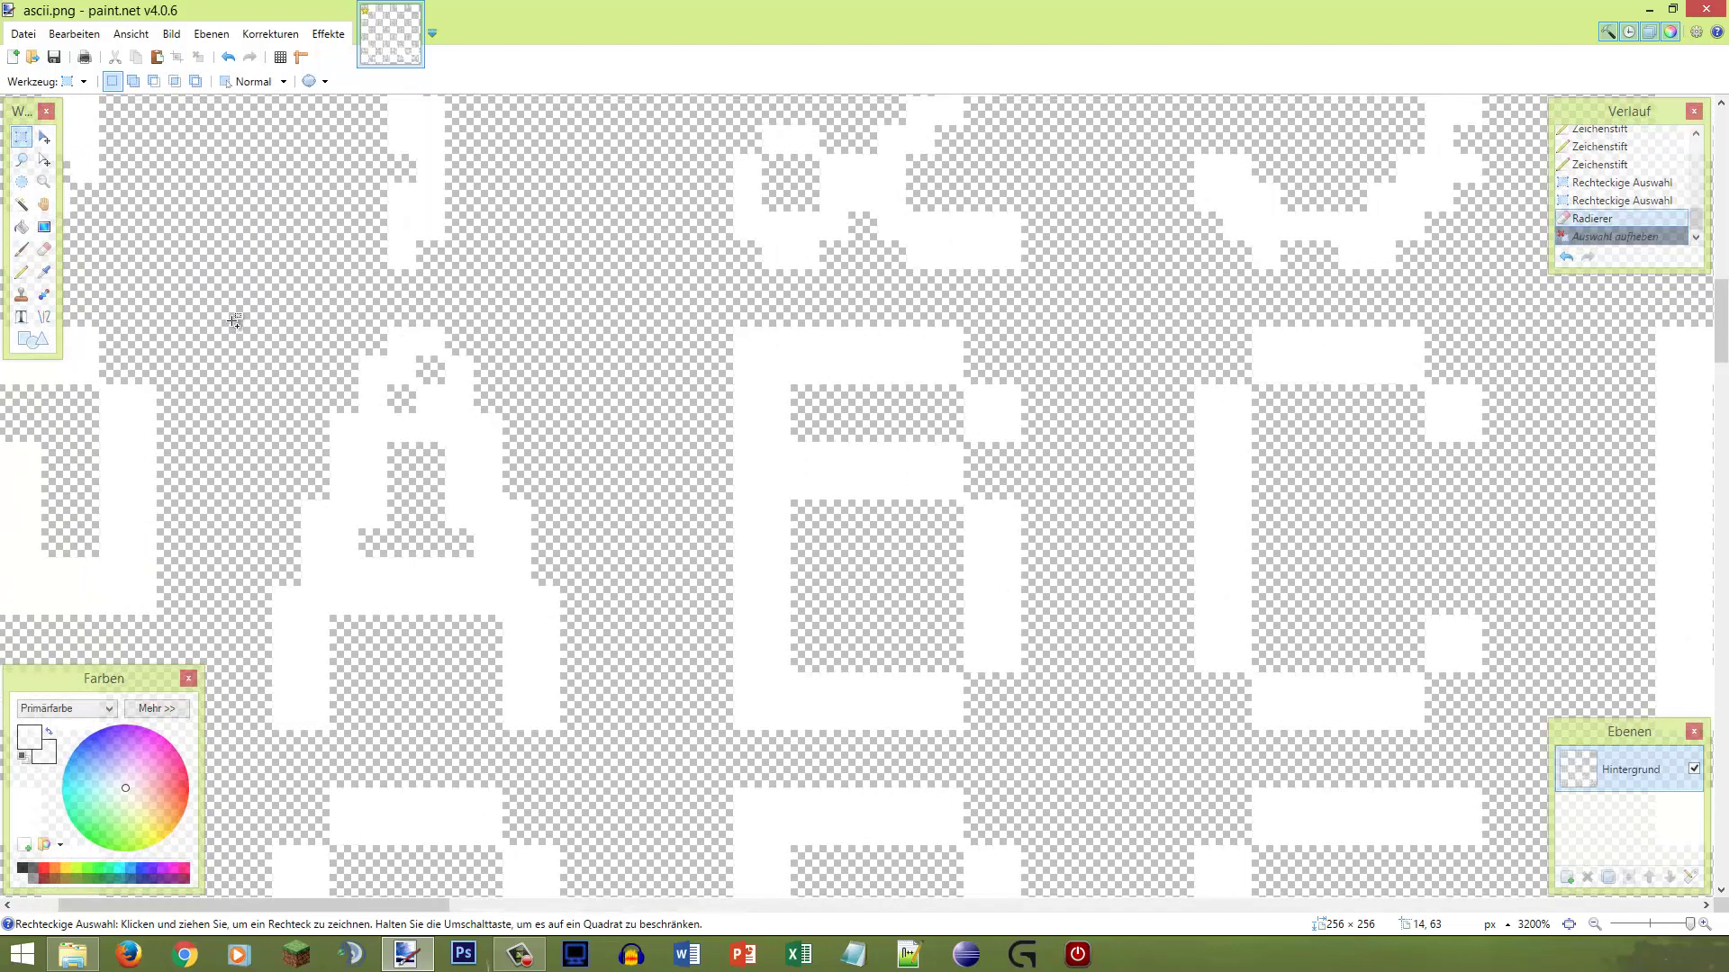
key("ctrl+d")
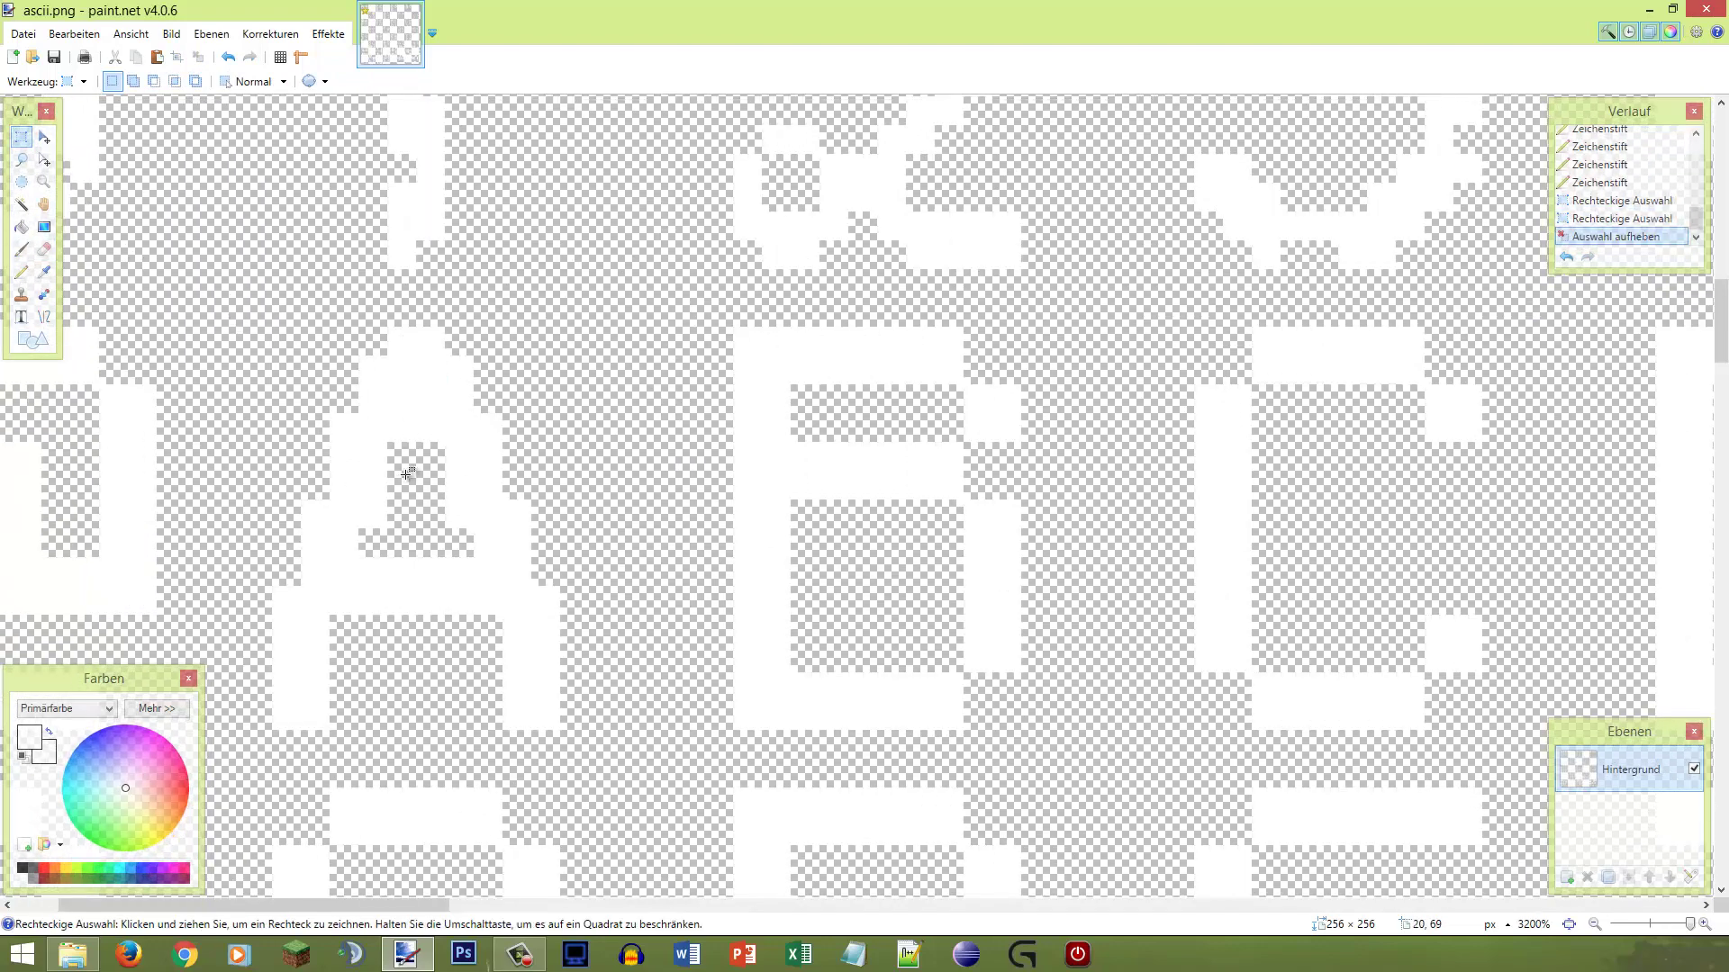
mouse_move(358, 528)
left_mouse_down()
mouse_move(468, 554)
mouse_move(443, 556)
left_mouse_up()
mouse_move(389, 442)
left_mouse_down("ctrl")
mouse_move(439, 558)
mouse_move(503, 556)
left_mouse_up("ctrl")
left_click(447, 444)
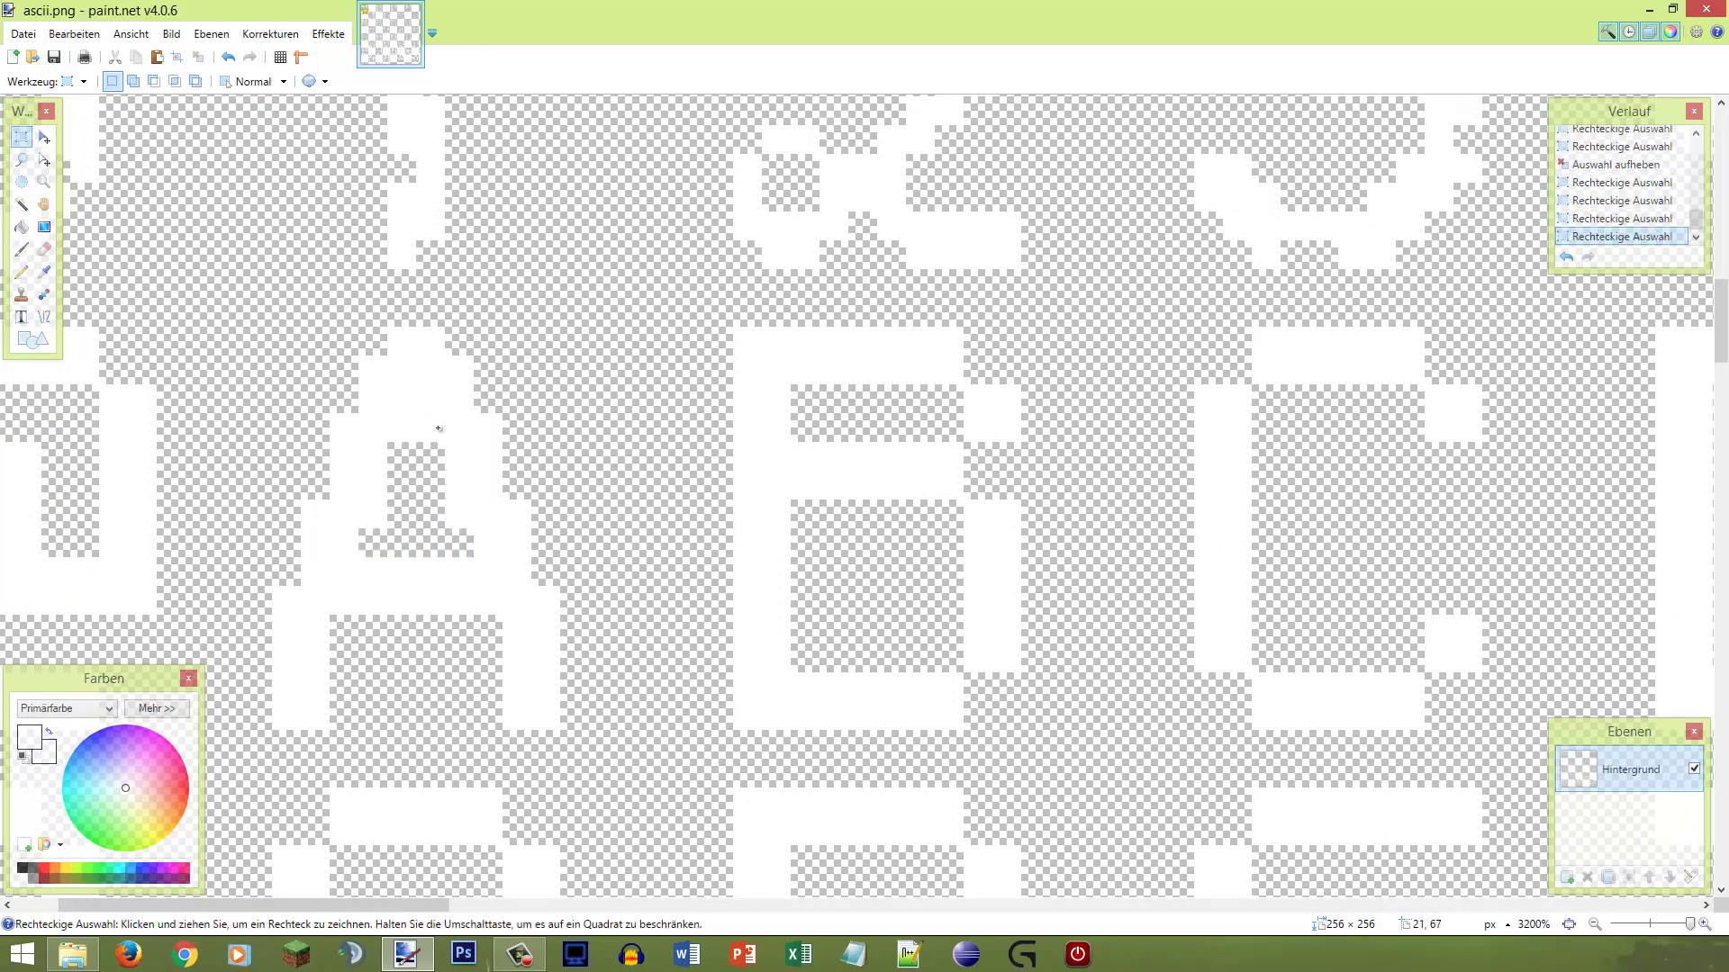
Step: Erase a single pixel above the right column of the A's inner opening using a 1 × 2 pixel selection, and clear the selection
left_click_drag(438, 429, 431, 456)
key("e")
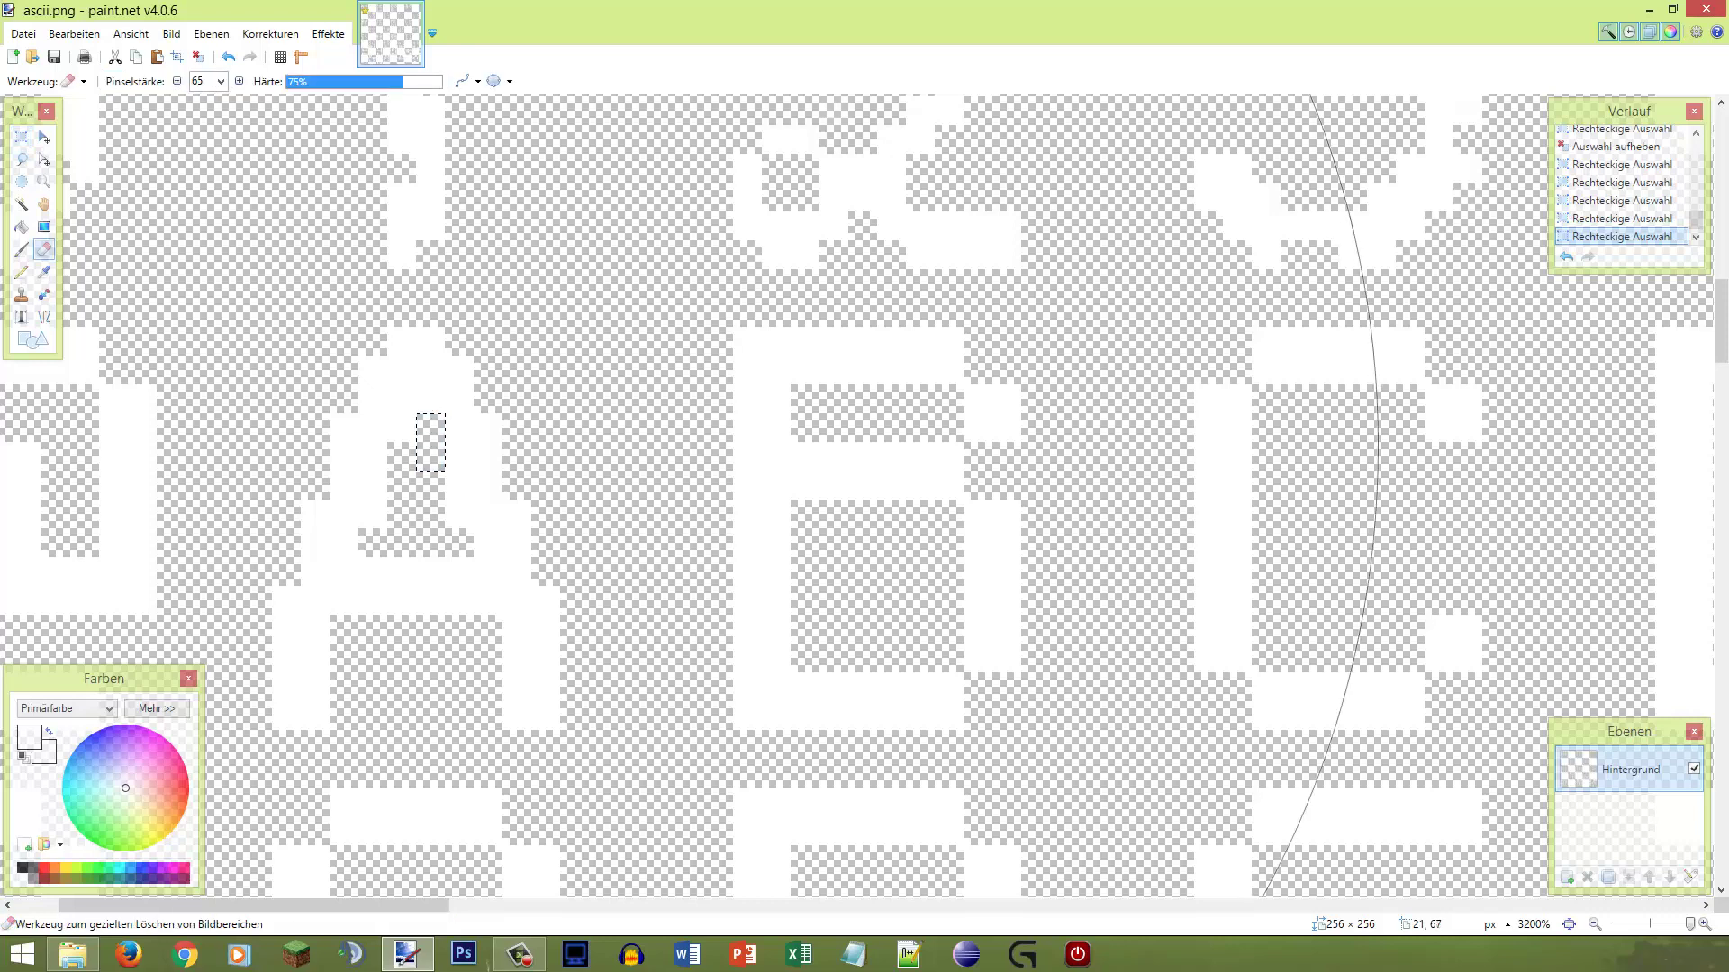
left_click(431, 441)
key("s")
left_click(434, 397)
scroll(434, 394, "down", 2)
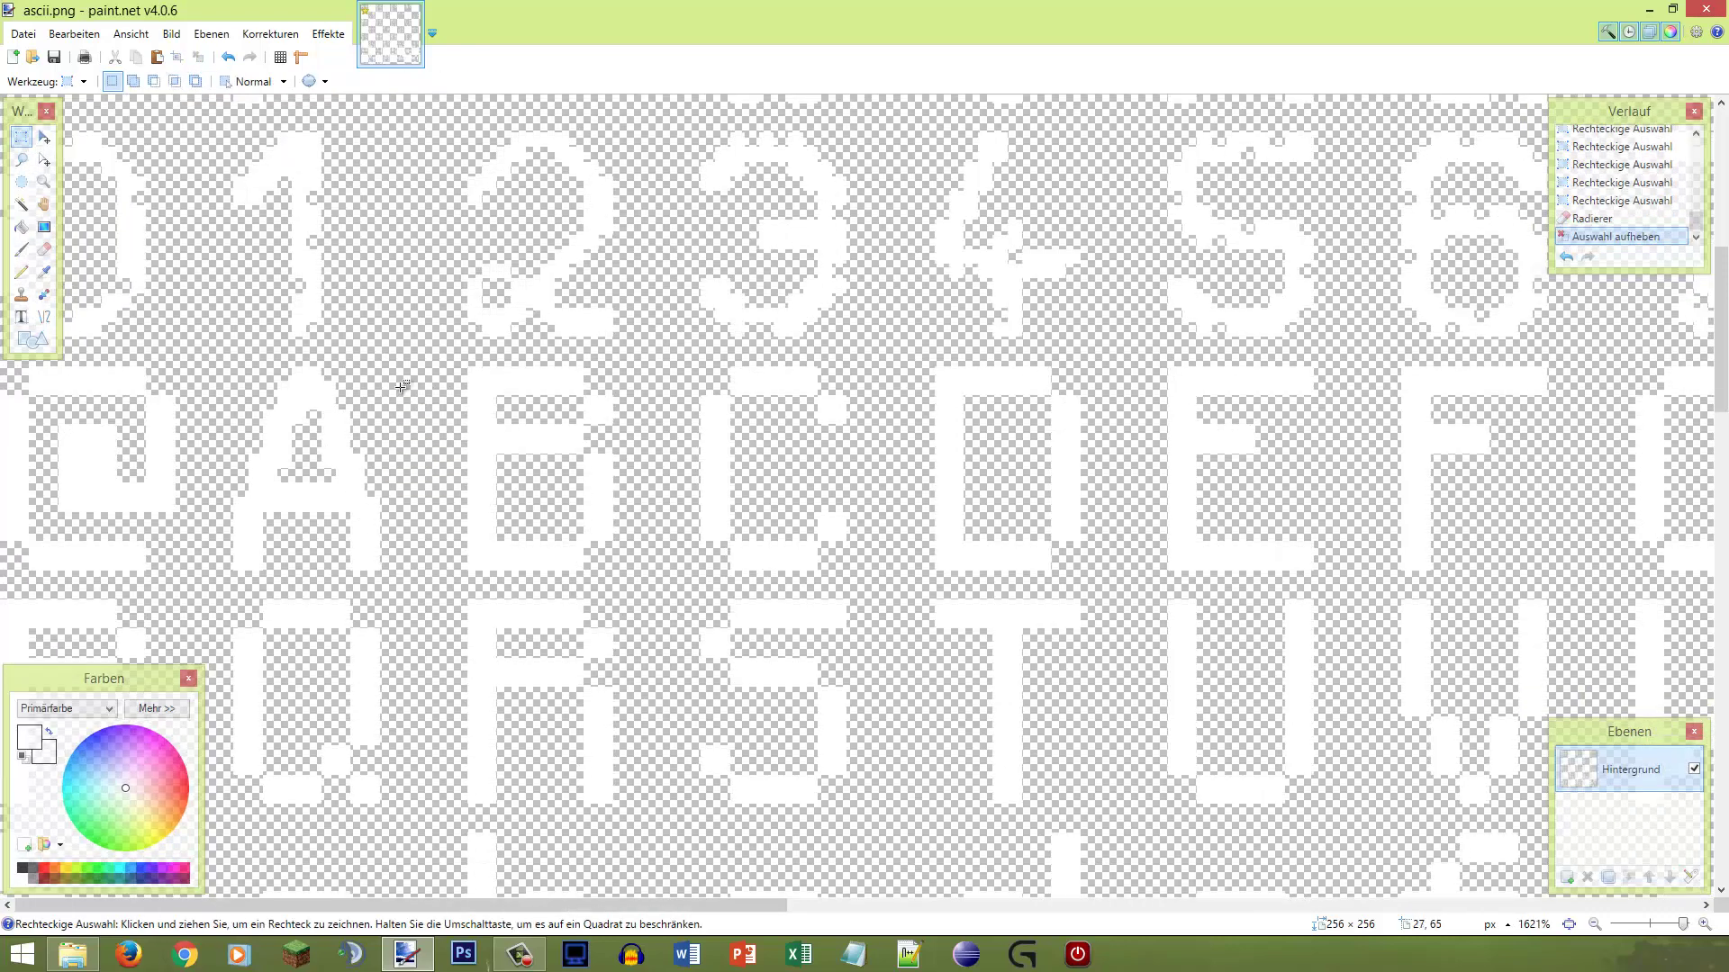
Step: Erase a single pixel from the outer edge of each of the A's lower legs and one from the left foot's inner bottom corner
scroll(193, 393, "up", 2)
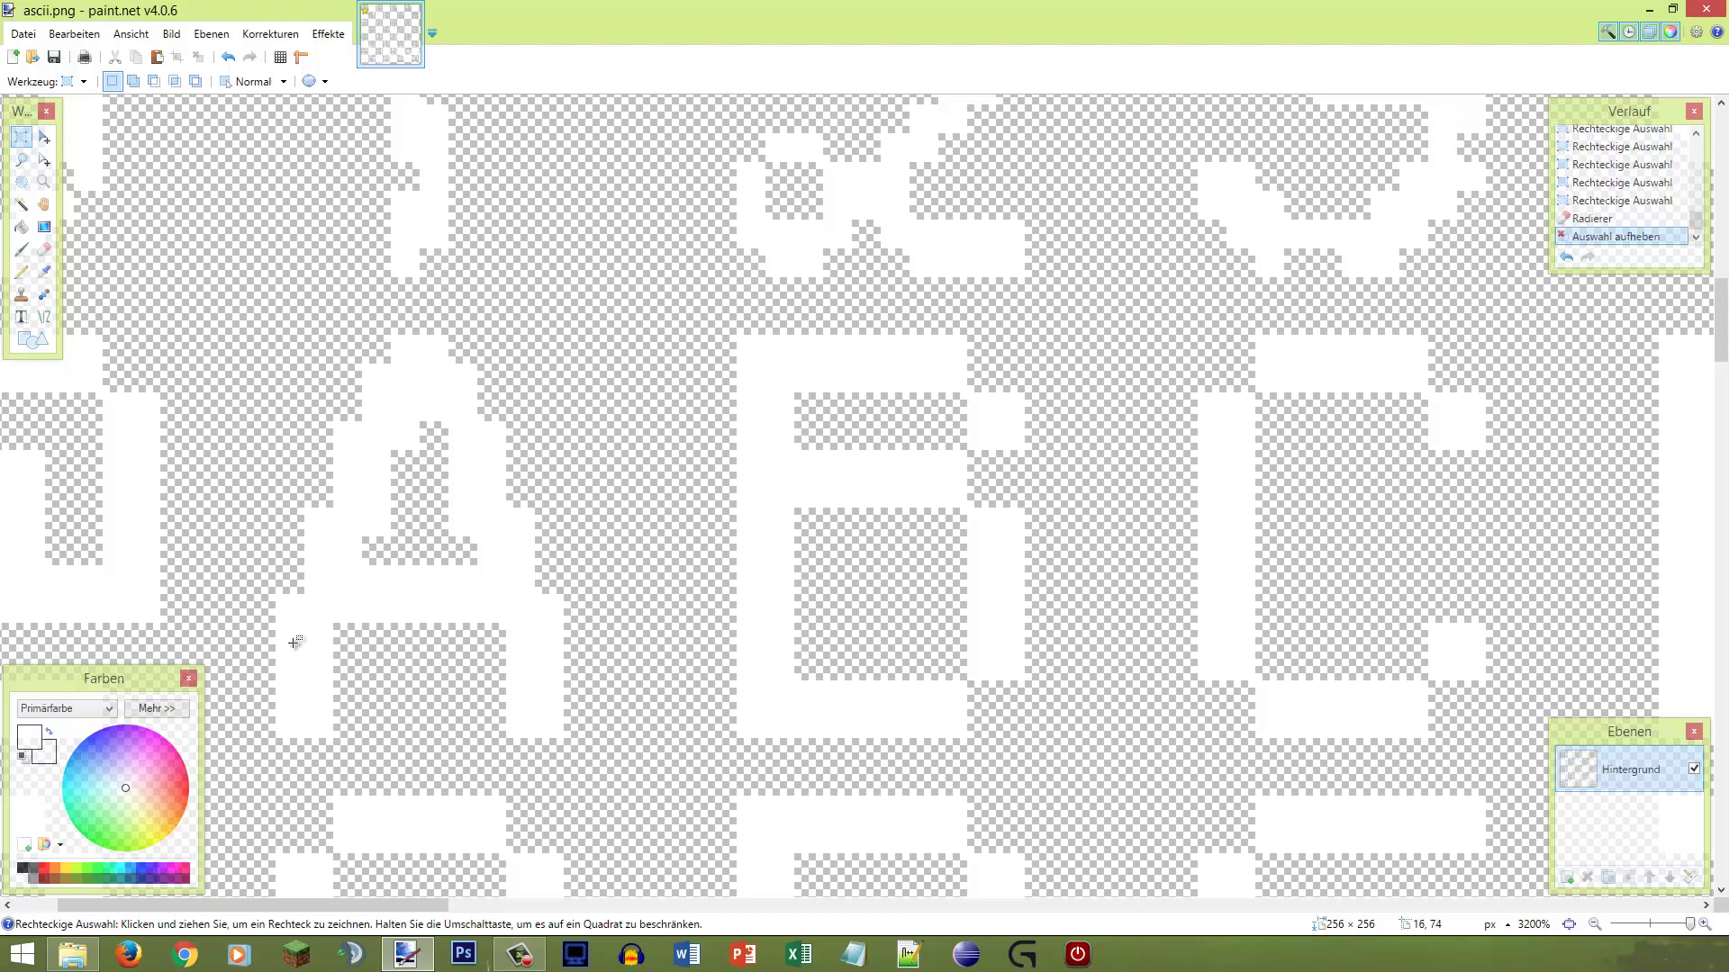
left_click_drag(569, 696, 544, 704)
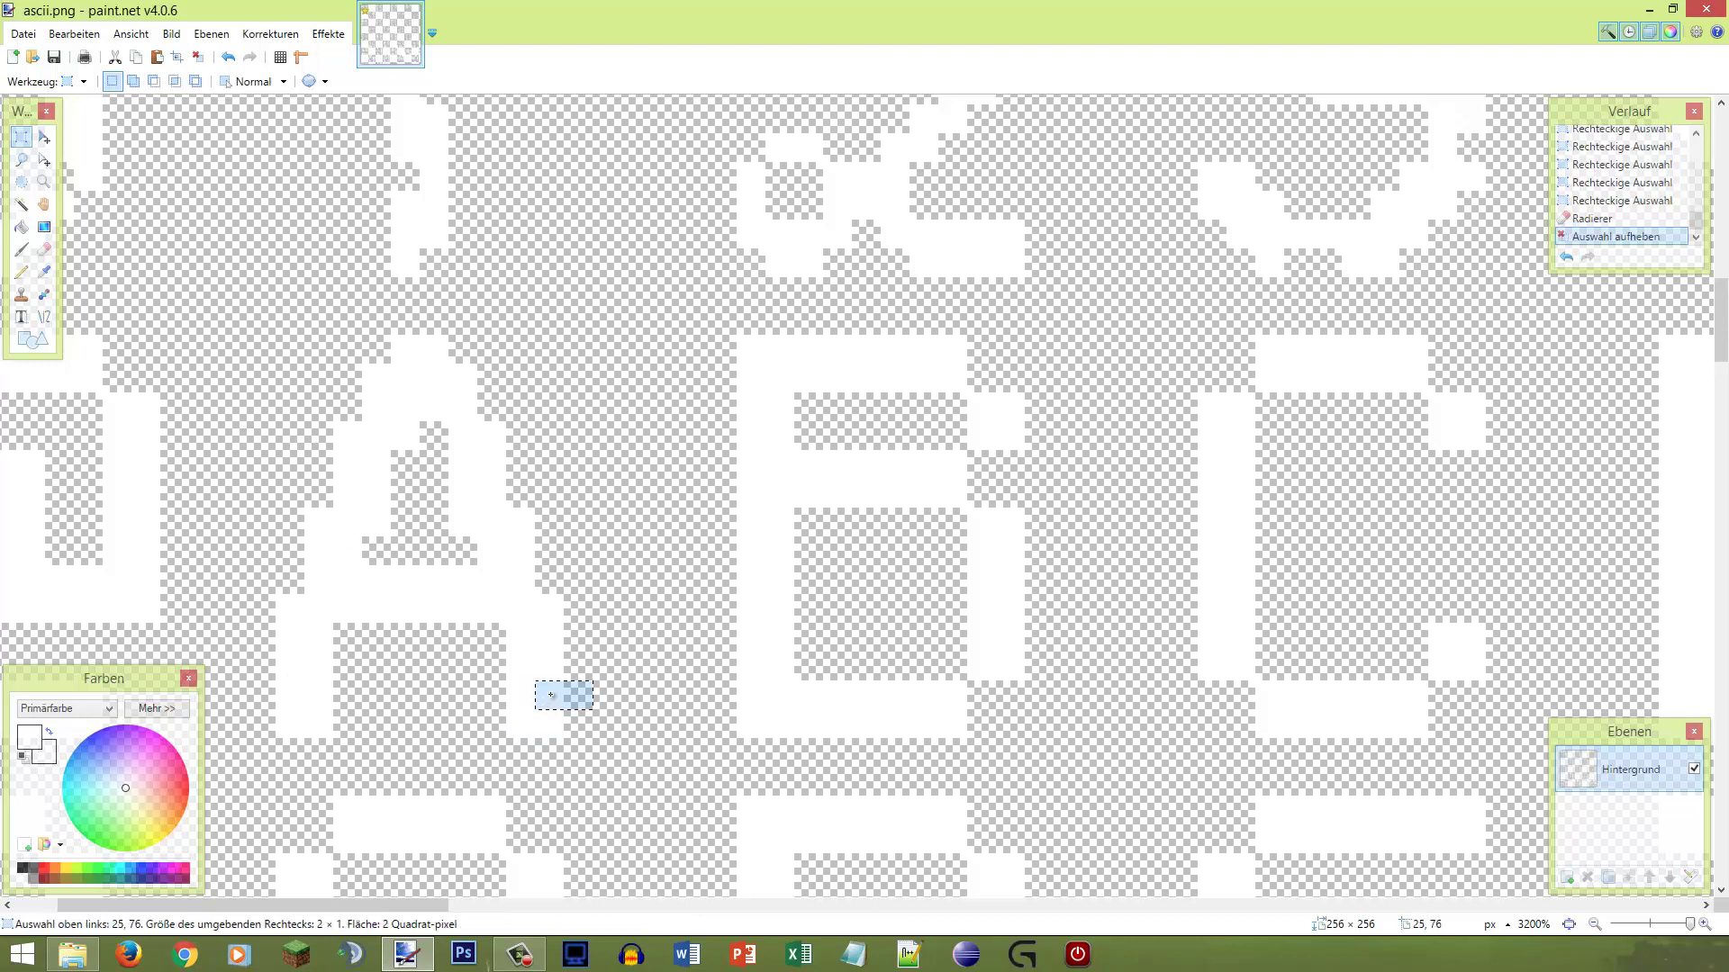
left_click_drag(267, 642, 292, 636)
key("e")
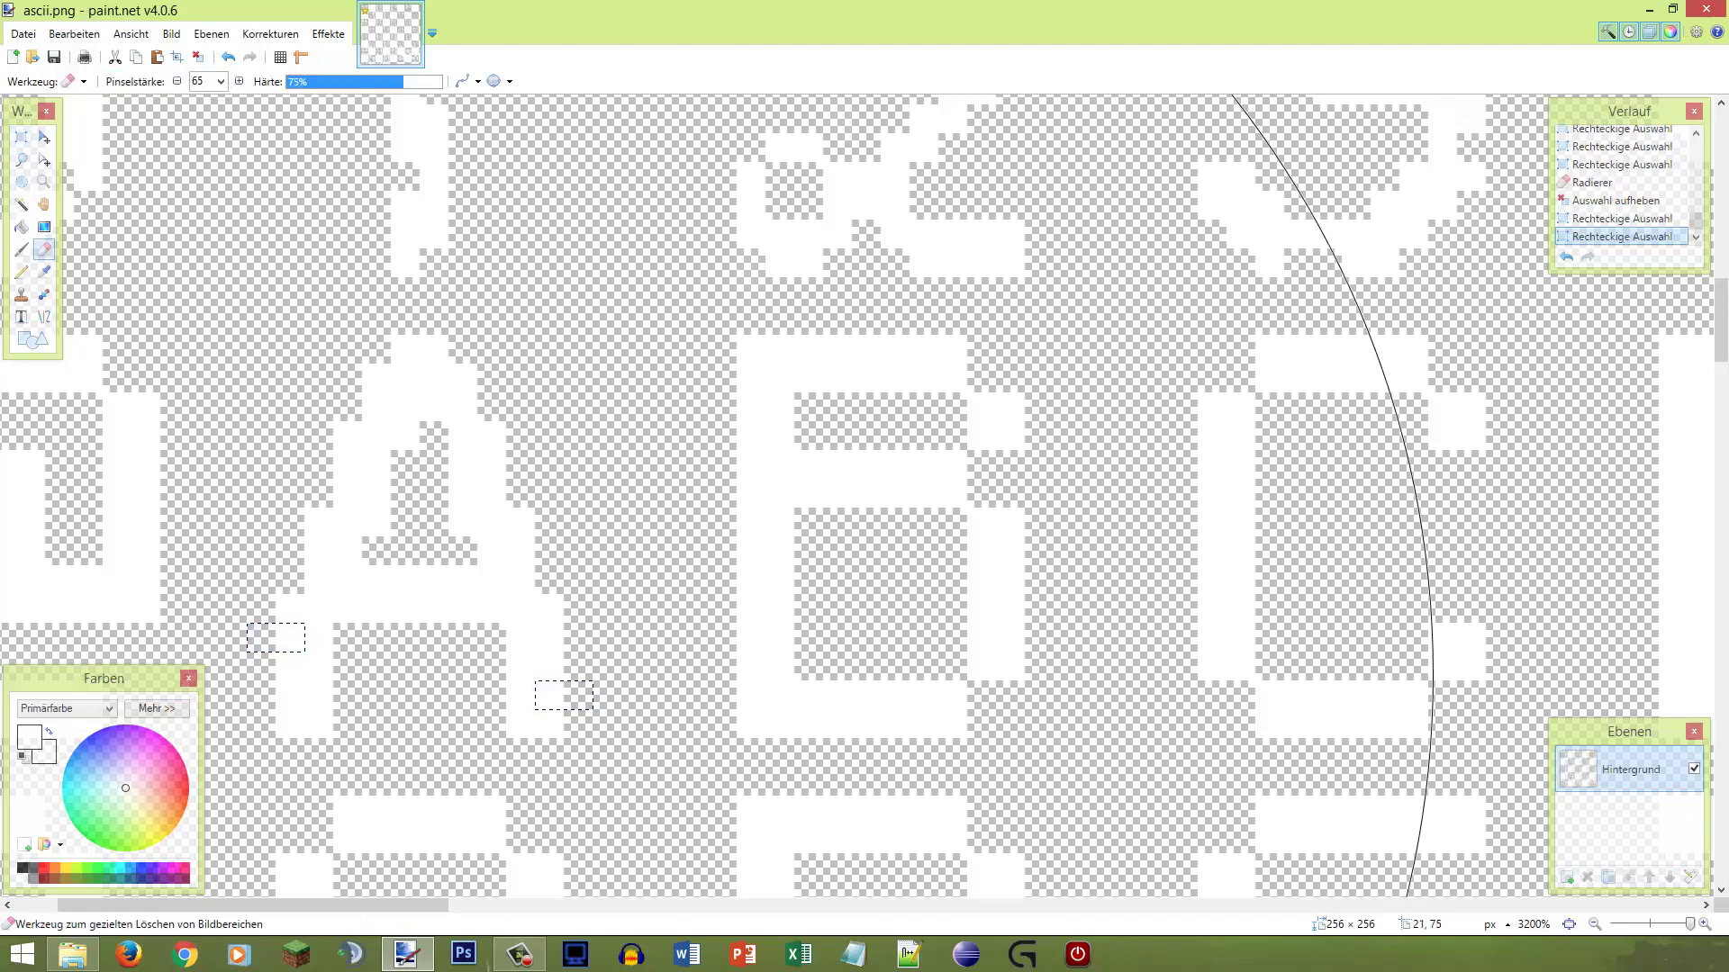
left_click(439, 643)
scroll(432, 630, "down", 3)
key("s")
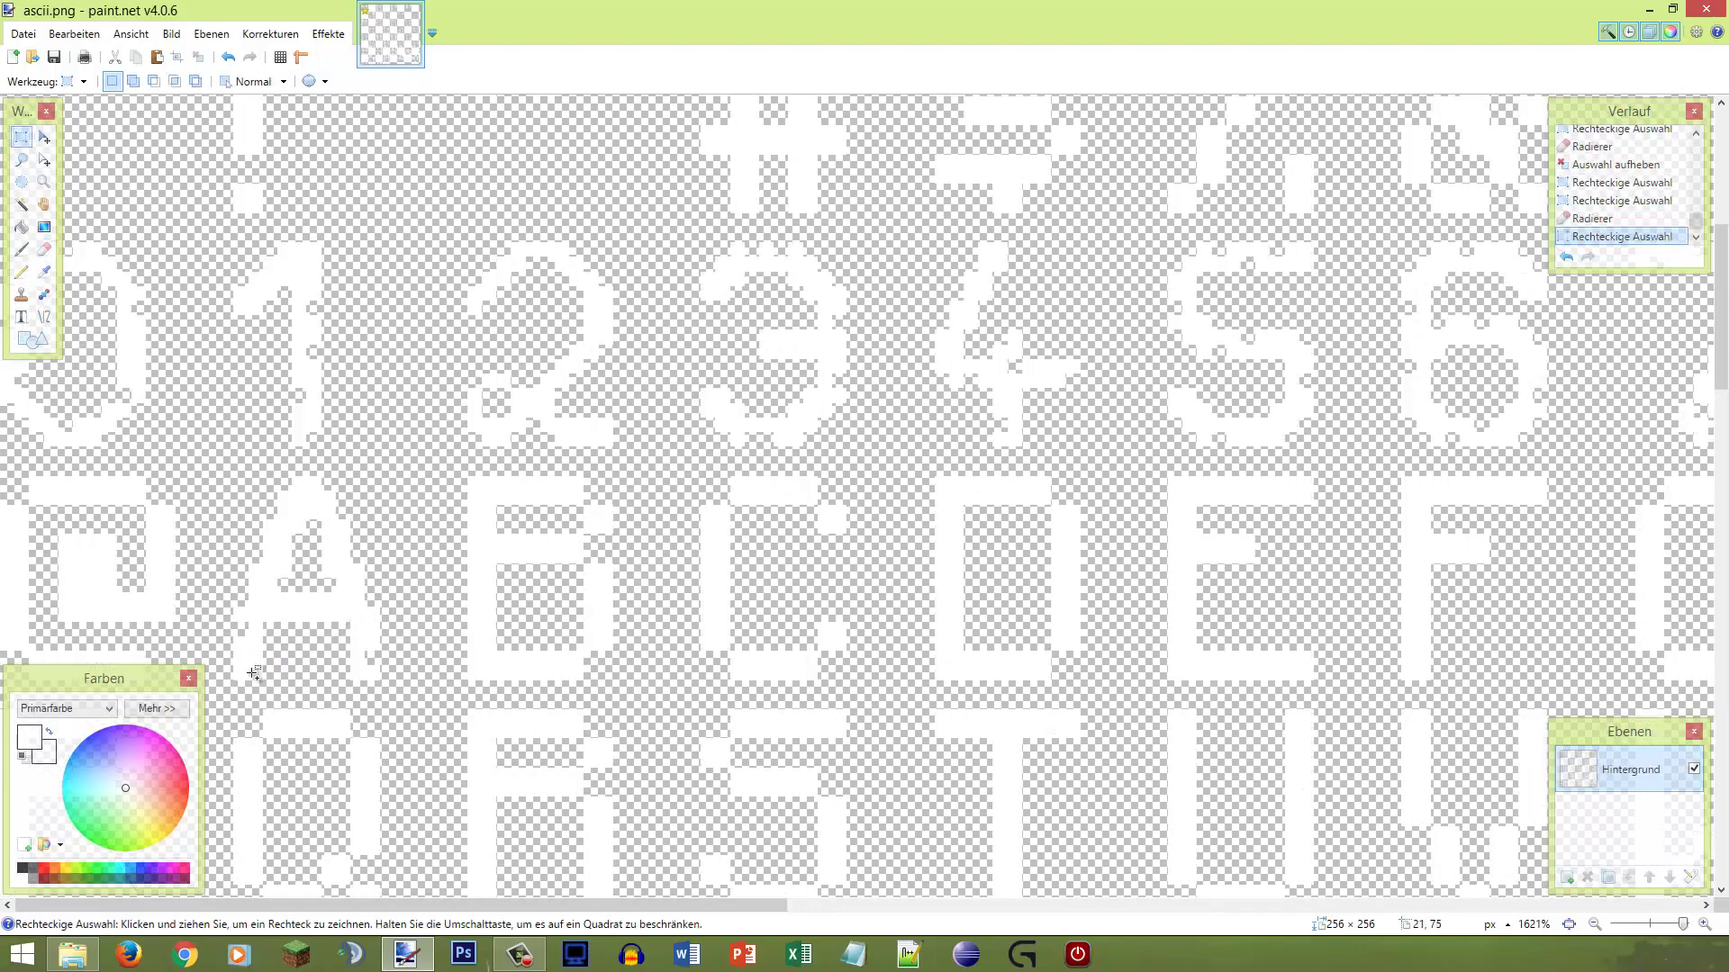
scroll(238, 681, "up", 2)
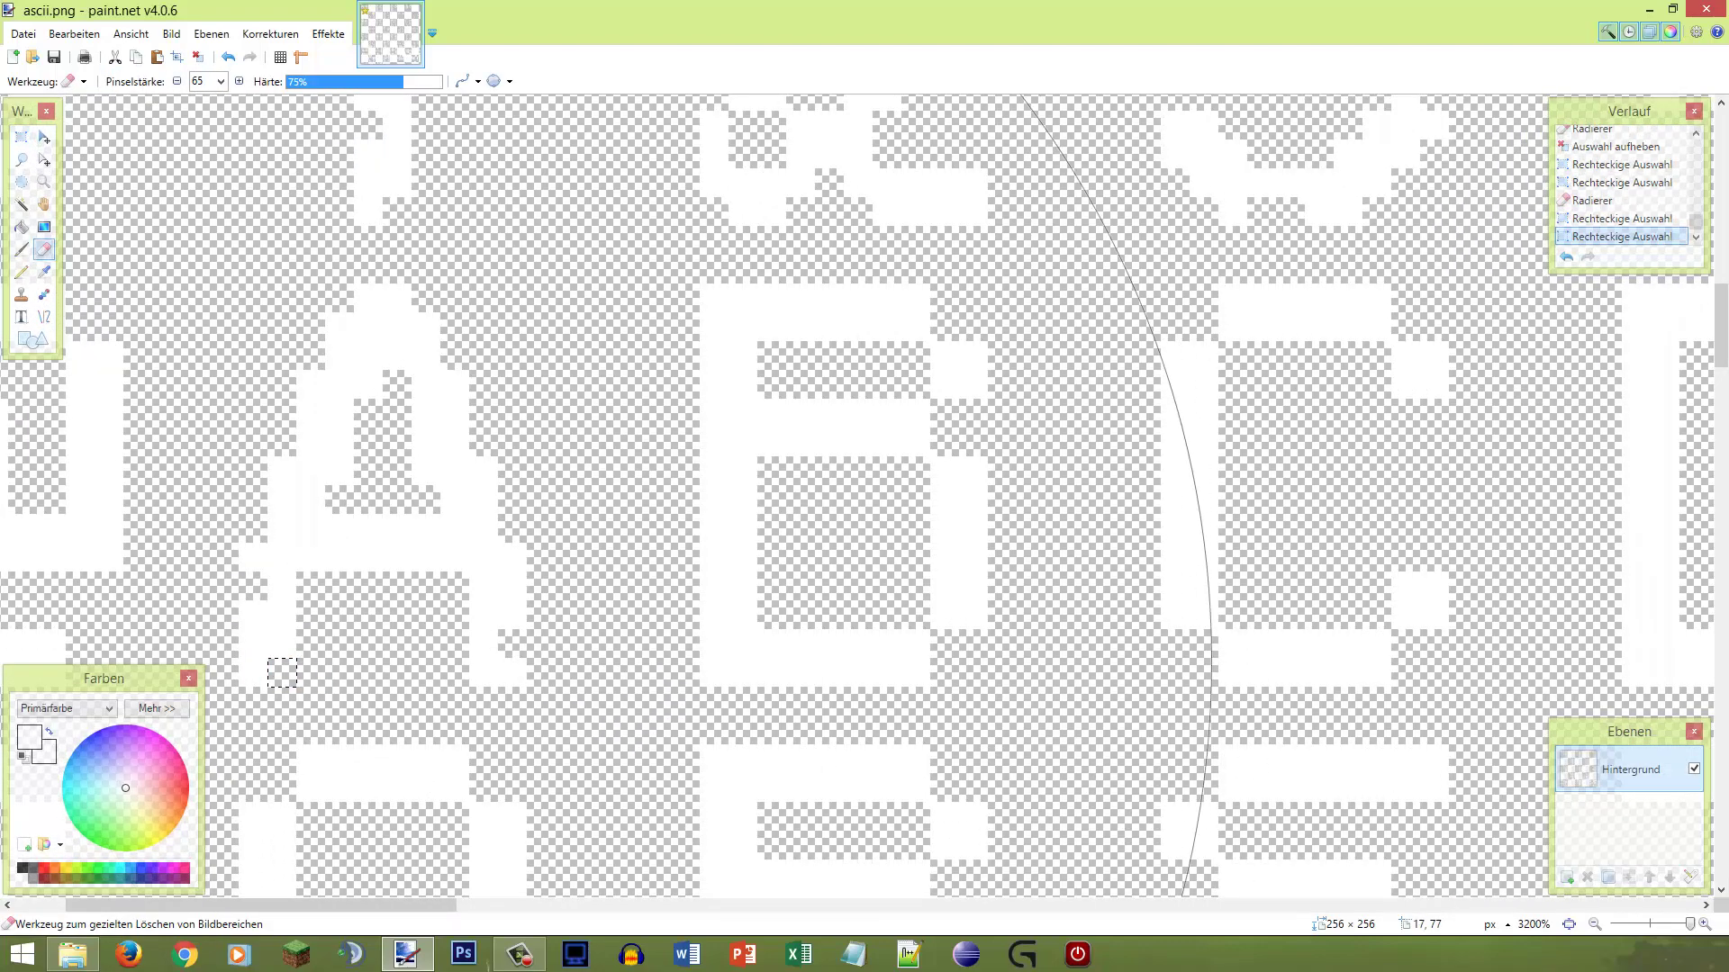
scroll(270, 612, "down", 3)
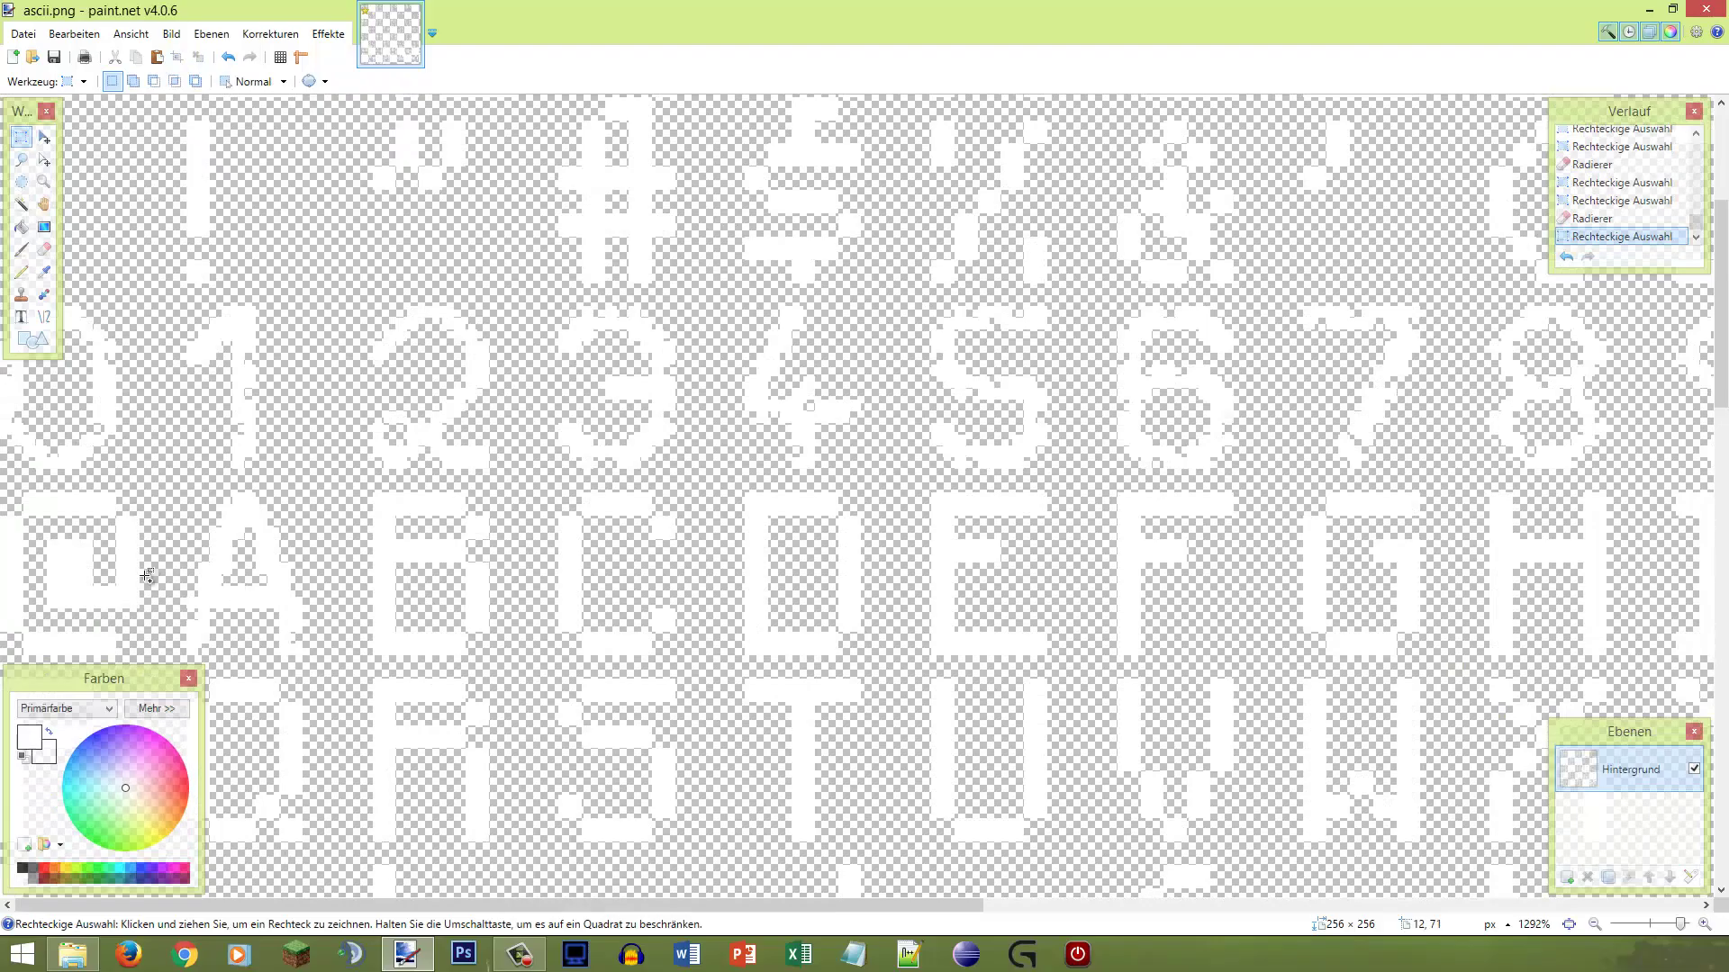
Step: Erase a single pixel from each outer side of the A beside its inner opening, and clear the selection
scroll(148, 576, "up", 3)
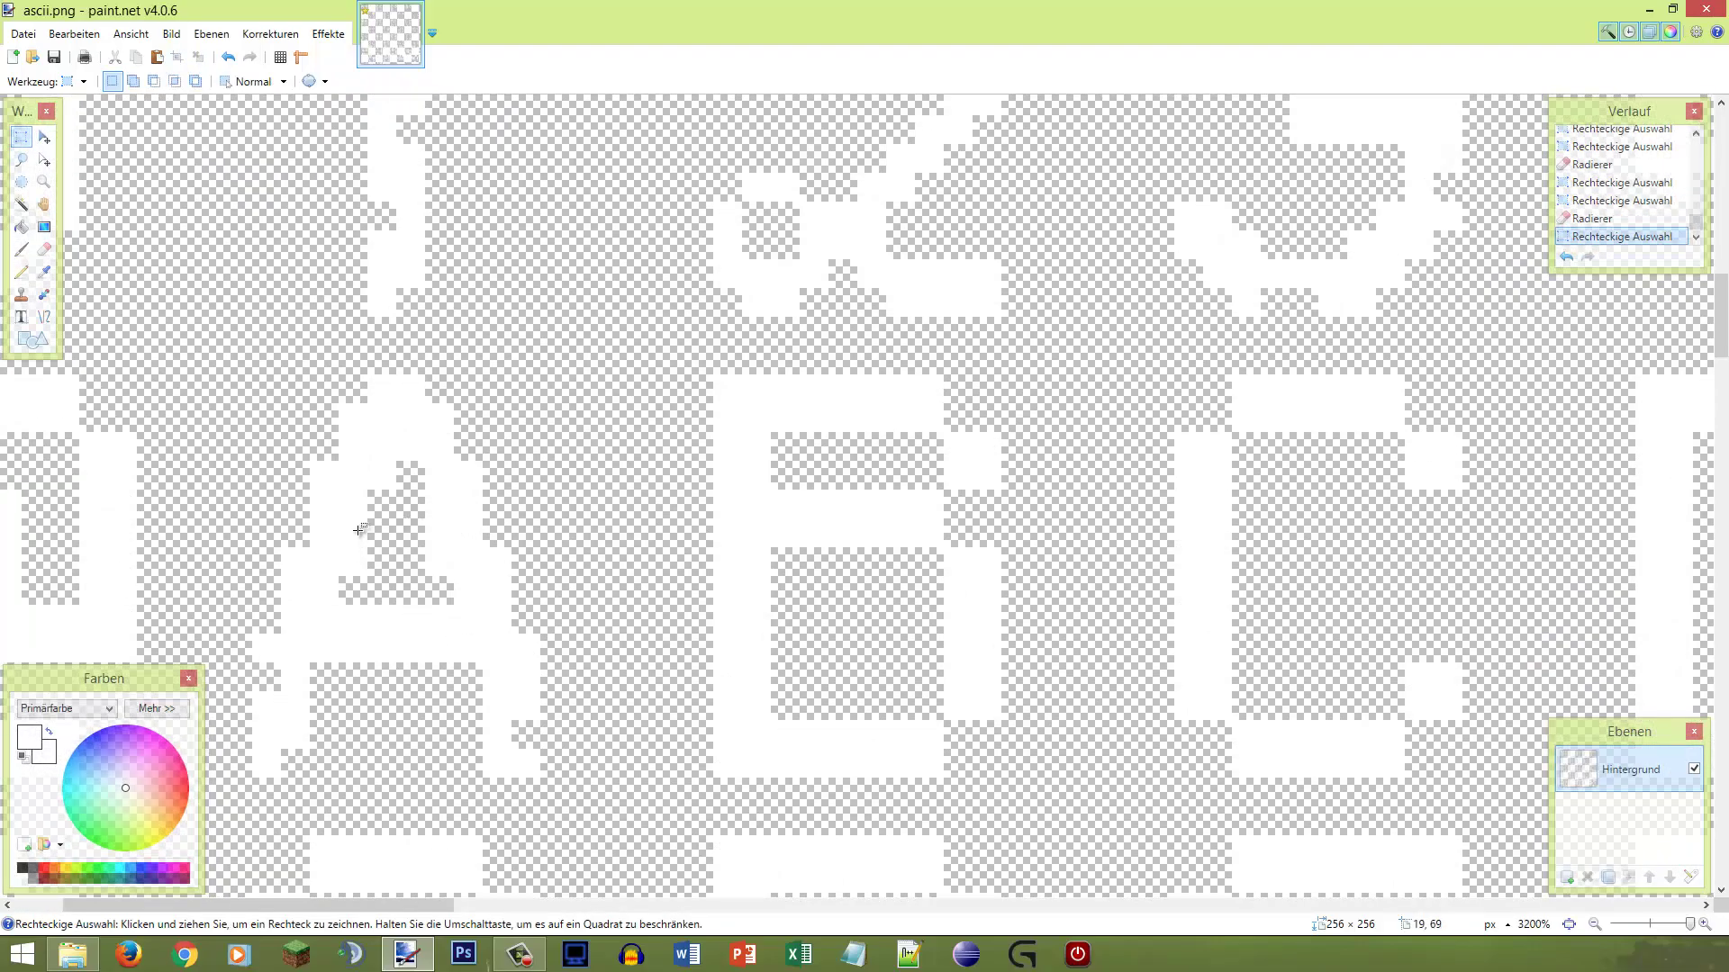
left_click_drag(342, 546, 373, 605)
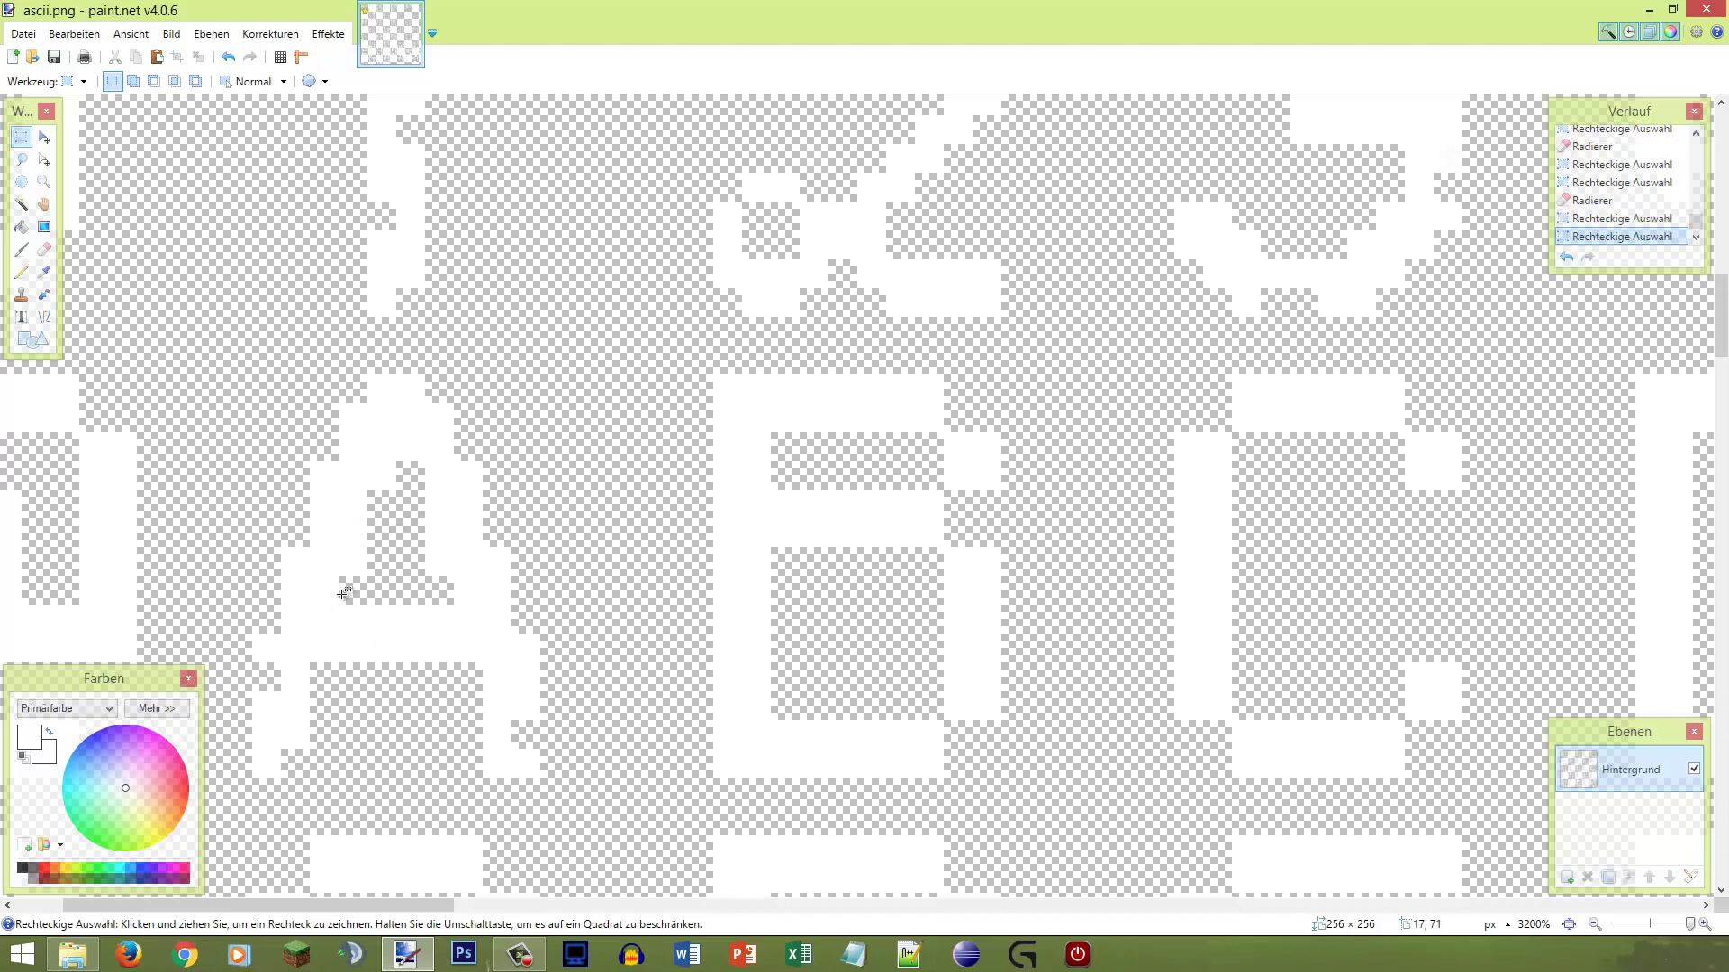
mouse_move(478, 509)
left_mouse_down()
mouse_move(463, 501)
mouse_move(494, 531)
mouse_move(472, 520)
mouse_move(424, 545)
mouse_move(461, 513)
left_mouse_up()
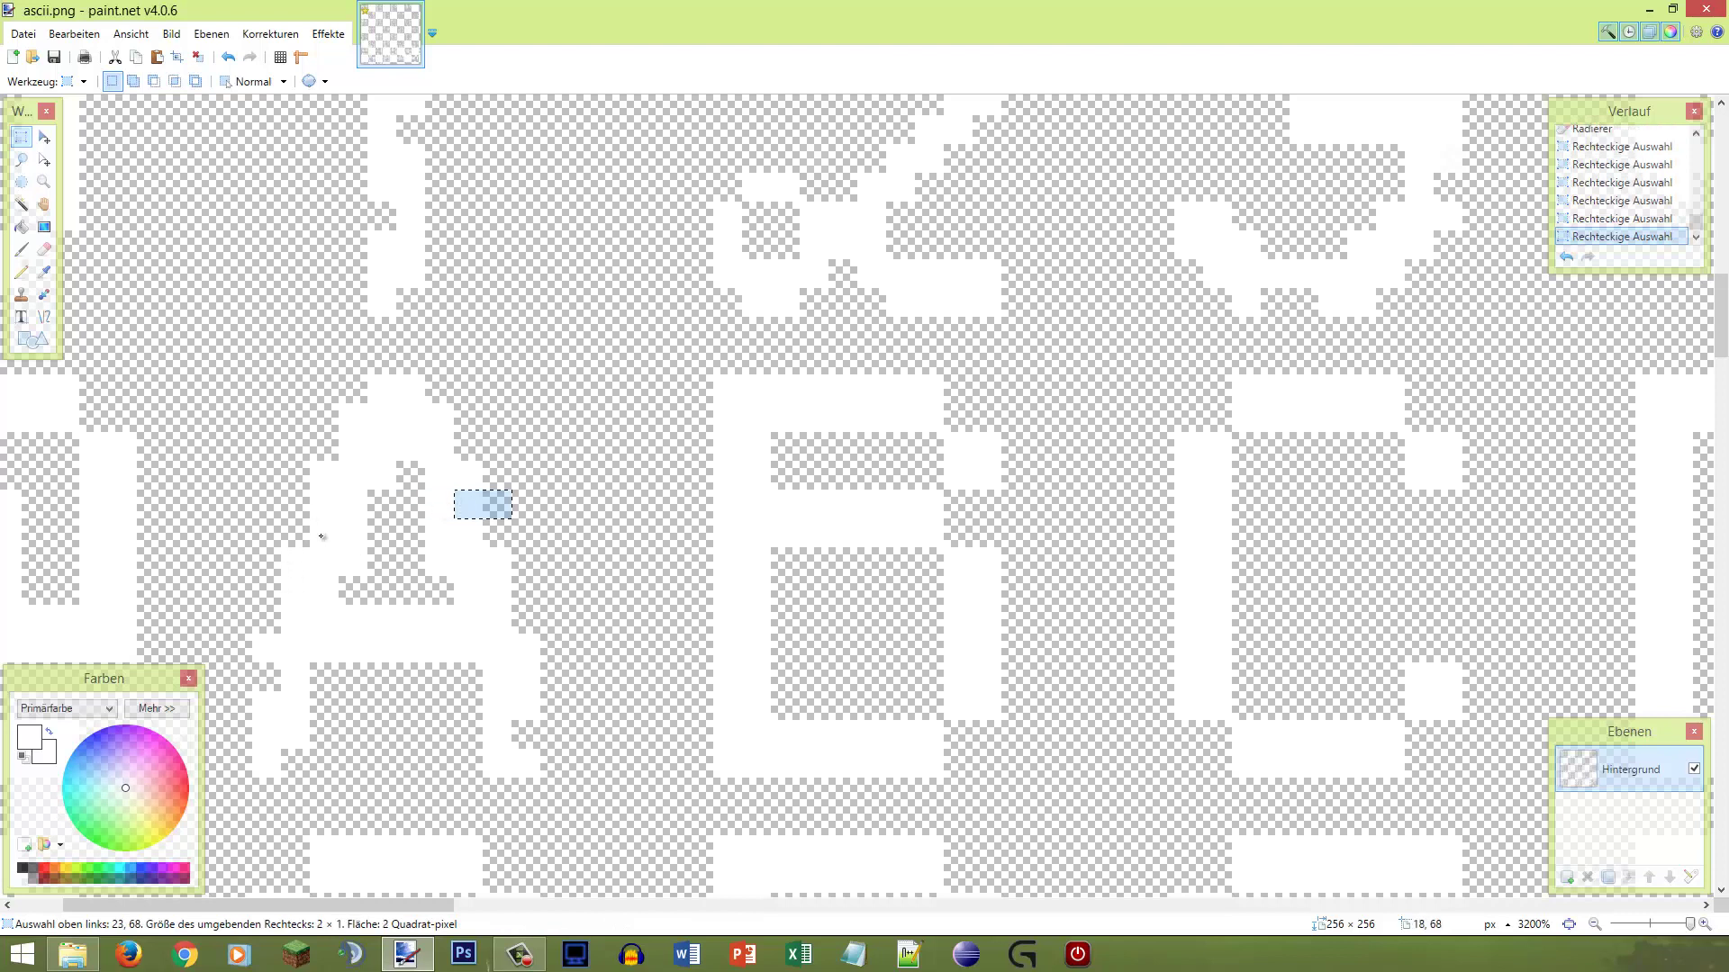
mouse_move(322, 536)
left_mouse_down()
mouse_move(325, 504)
mouse_move(297, 473)
mouse_move(297, 544)
mouse_move(286, 524)
left_mouse_up()
key("e")
left_click(328, 495)
key("ctrl+d")
key("s")
scroll(304, 496, "down", 5)
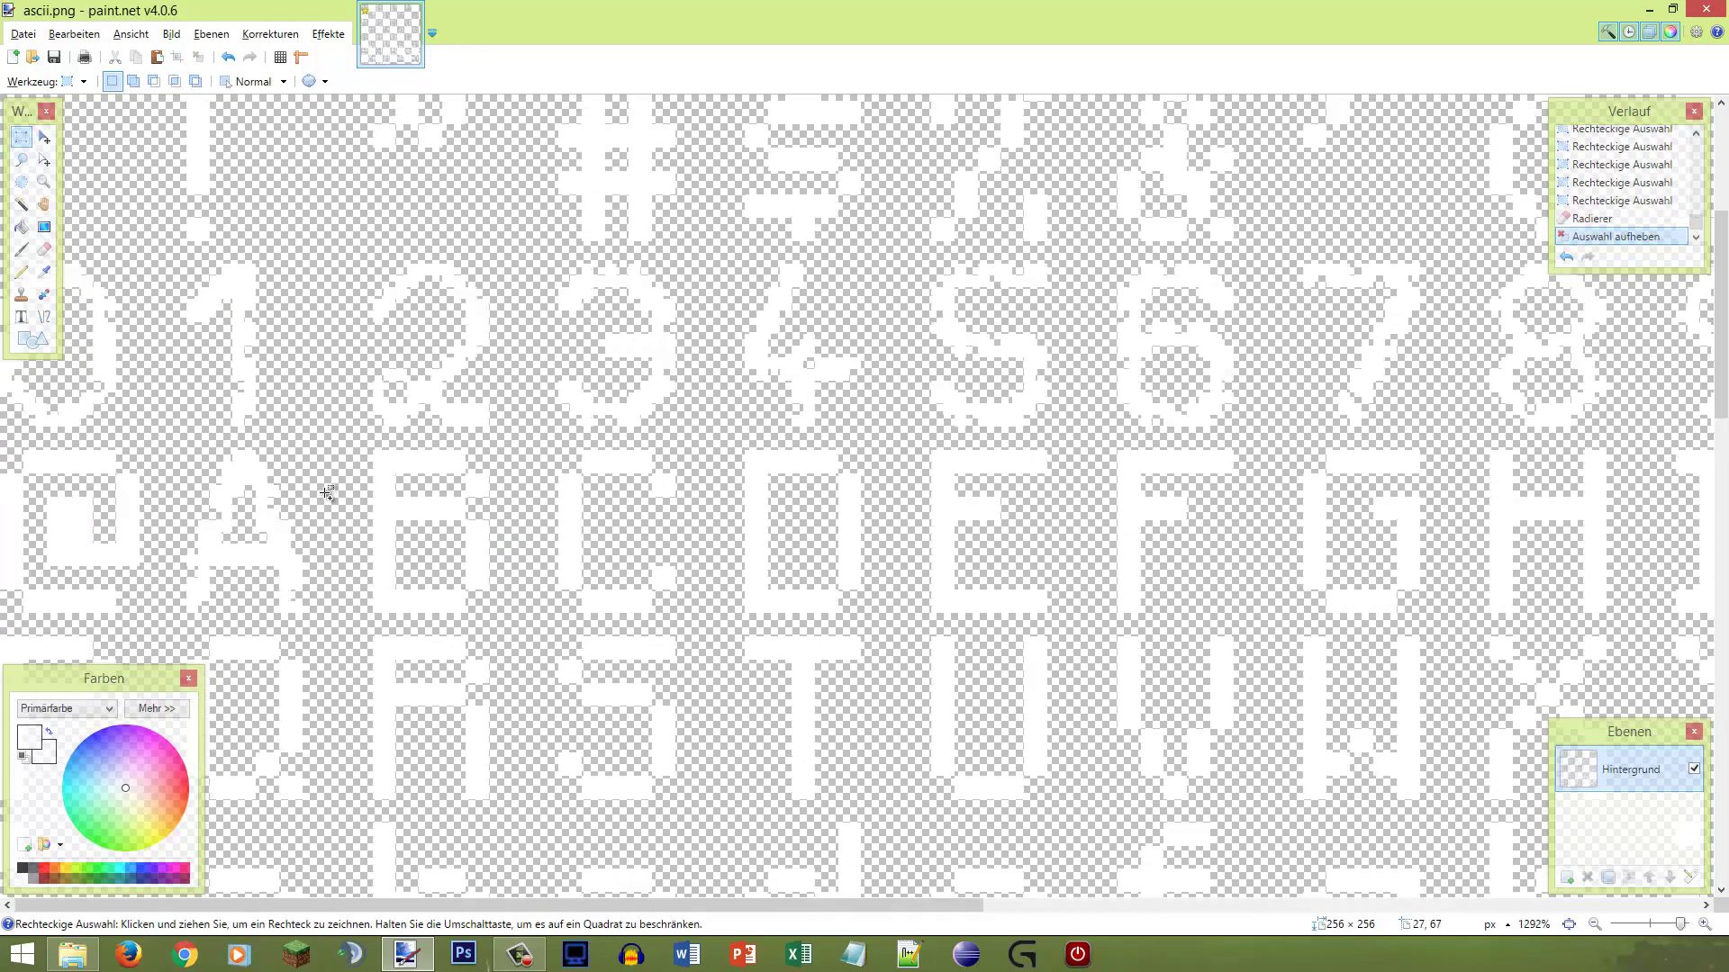
Step: Try erasing a single pixel where the A's crossbar meets the left leg, and undo the erasure
scroll(113, 514, "up", 5)
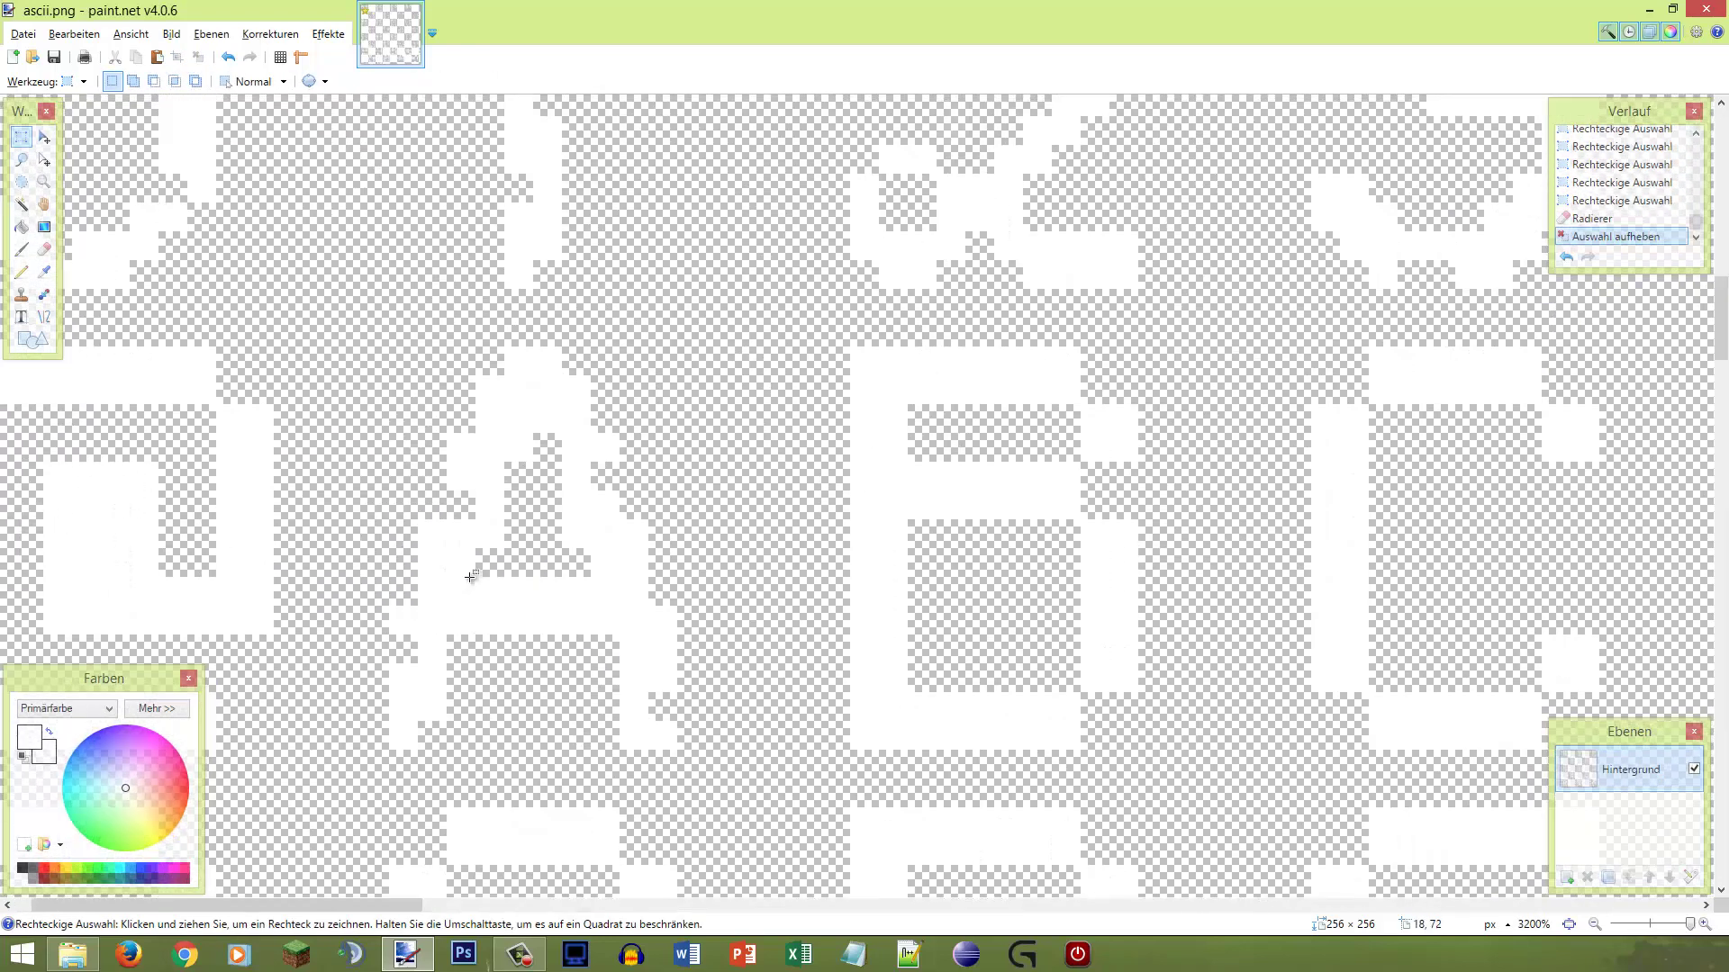
left_click_drag(458, 592, 468, 601)
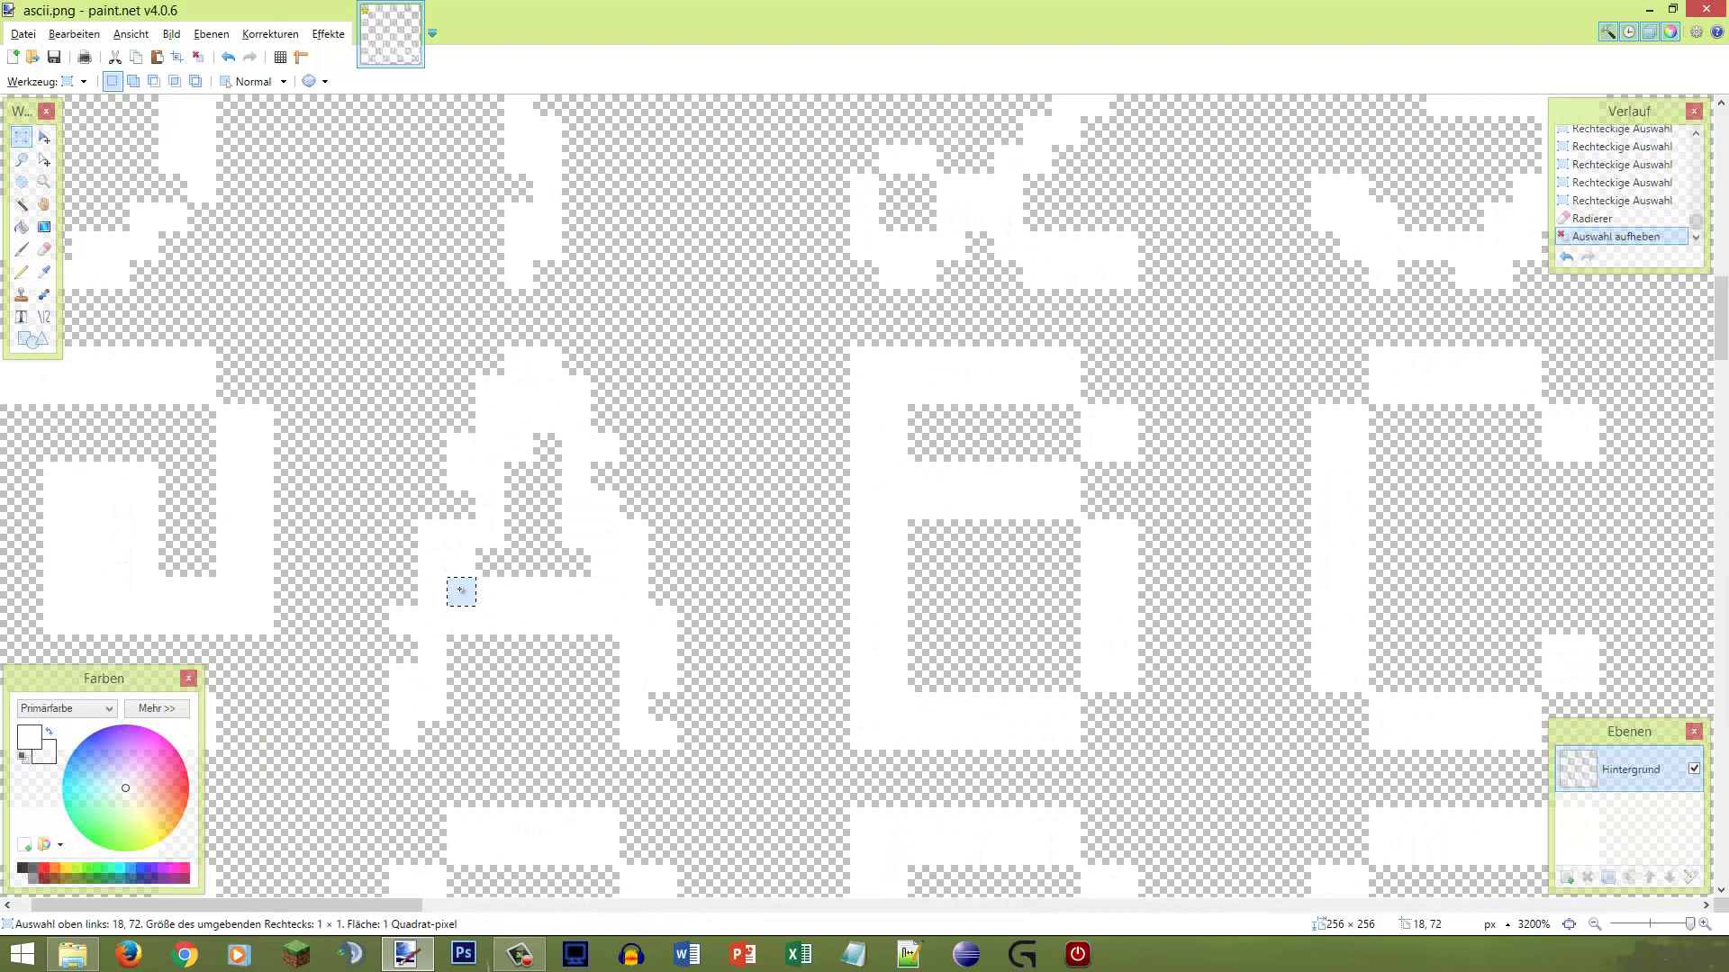
key("e")
left_click(529, 598)
key("s")
key("ctrl+d")
scroll(440, 549, "down", 5)
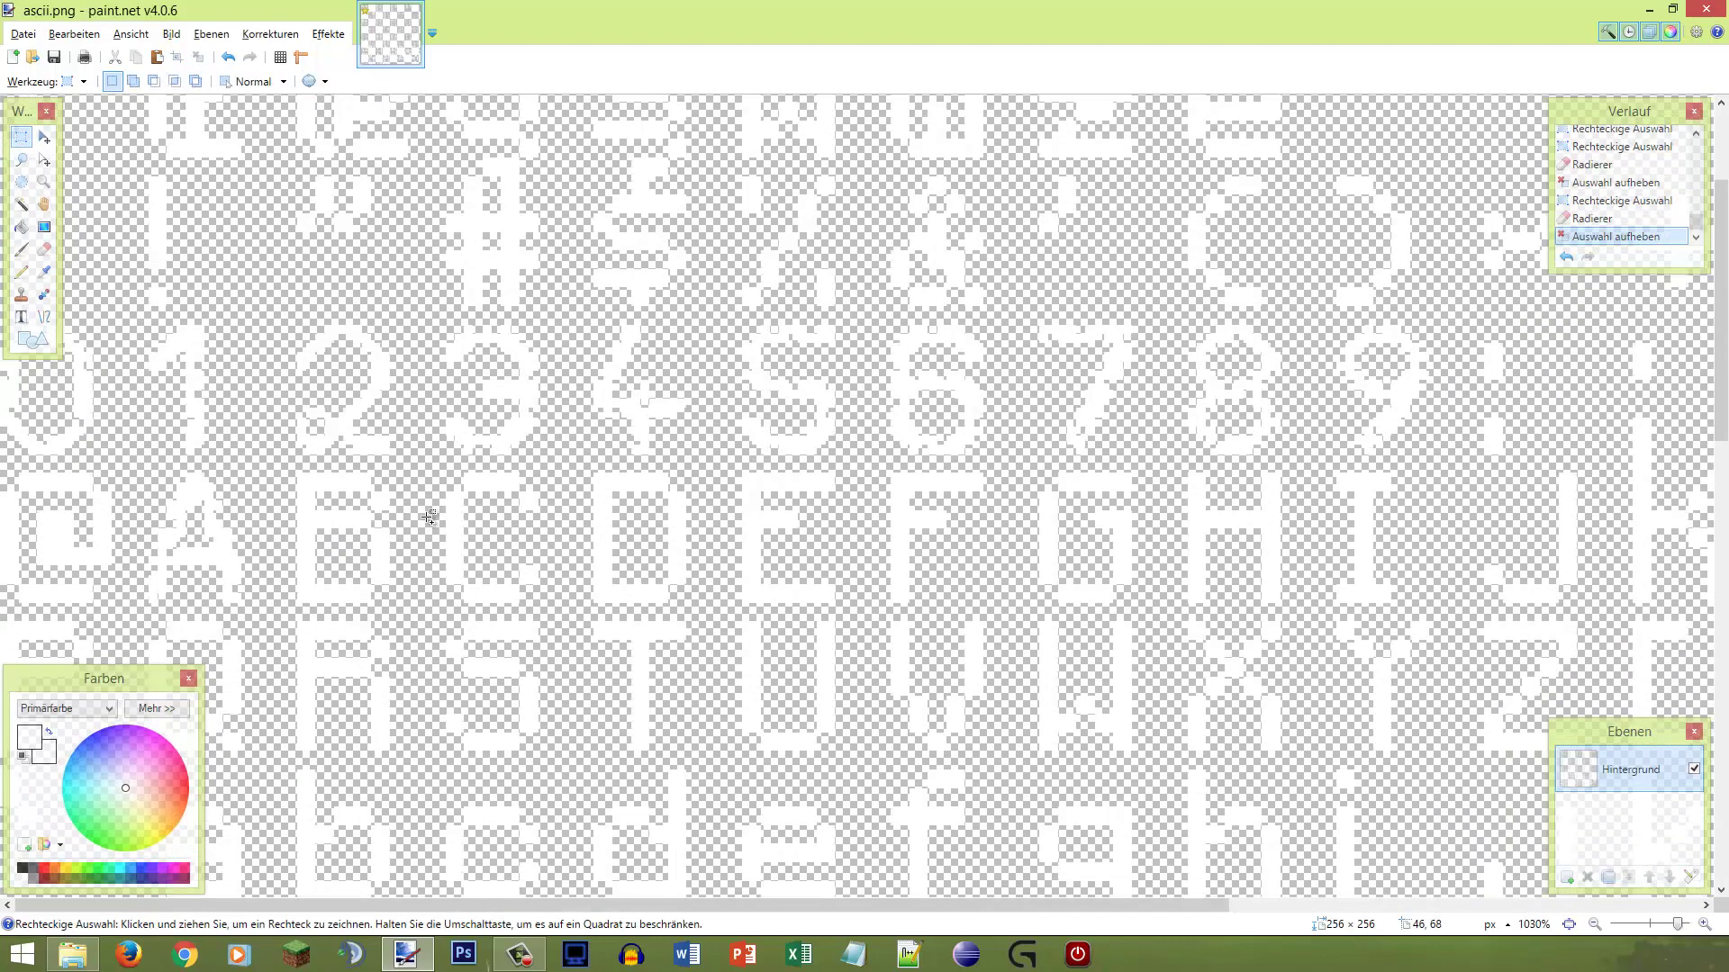
scroll(54, 487, "up", 5)
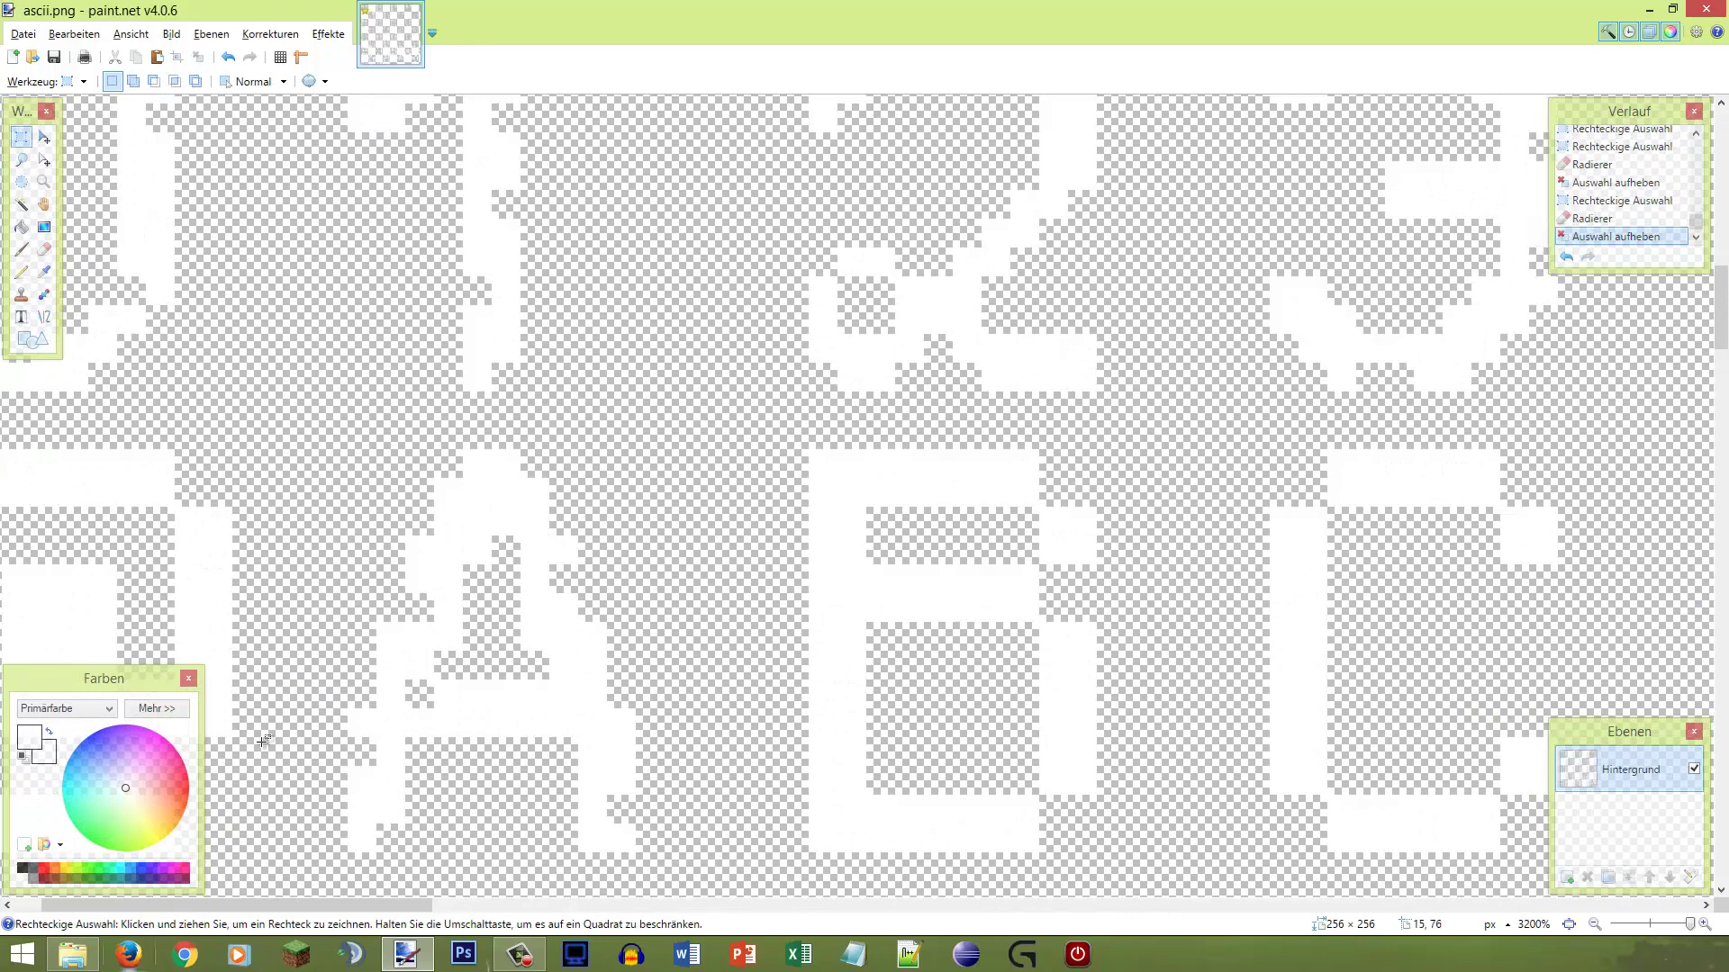
scroll(495, 552, "down", 3)
scroll(458, 592, "up", 1)
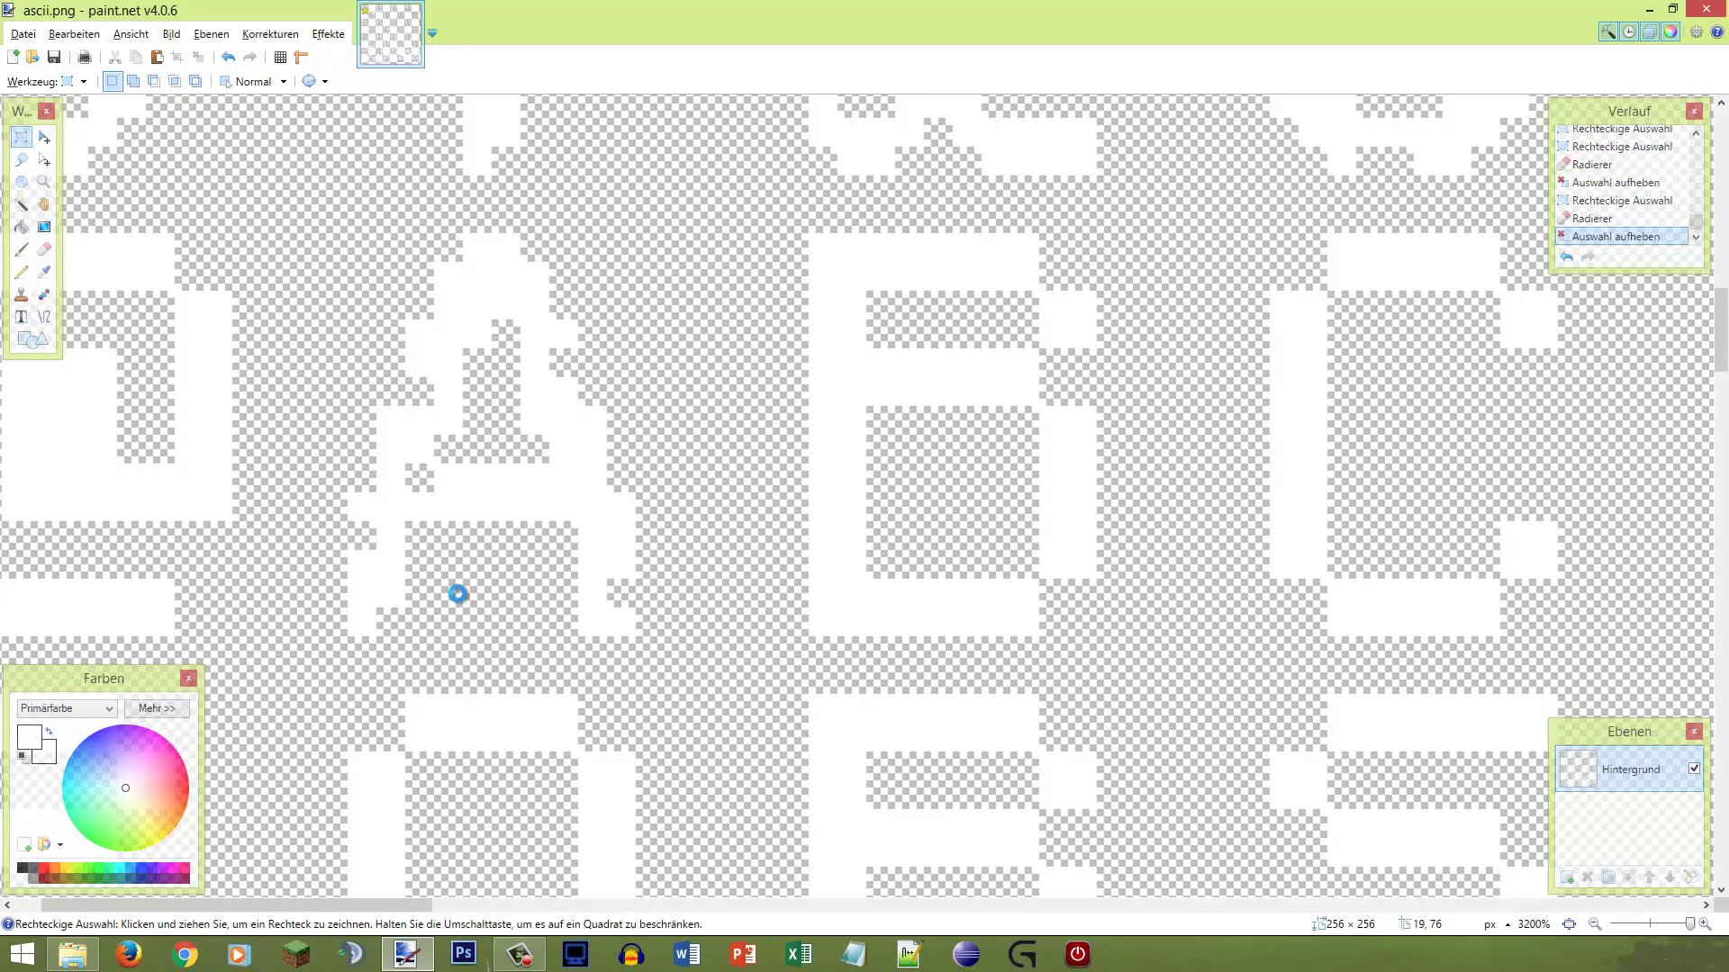
key("ctrl+z")
key("ctrl+z")
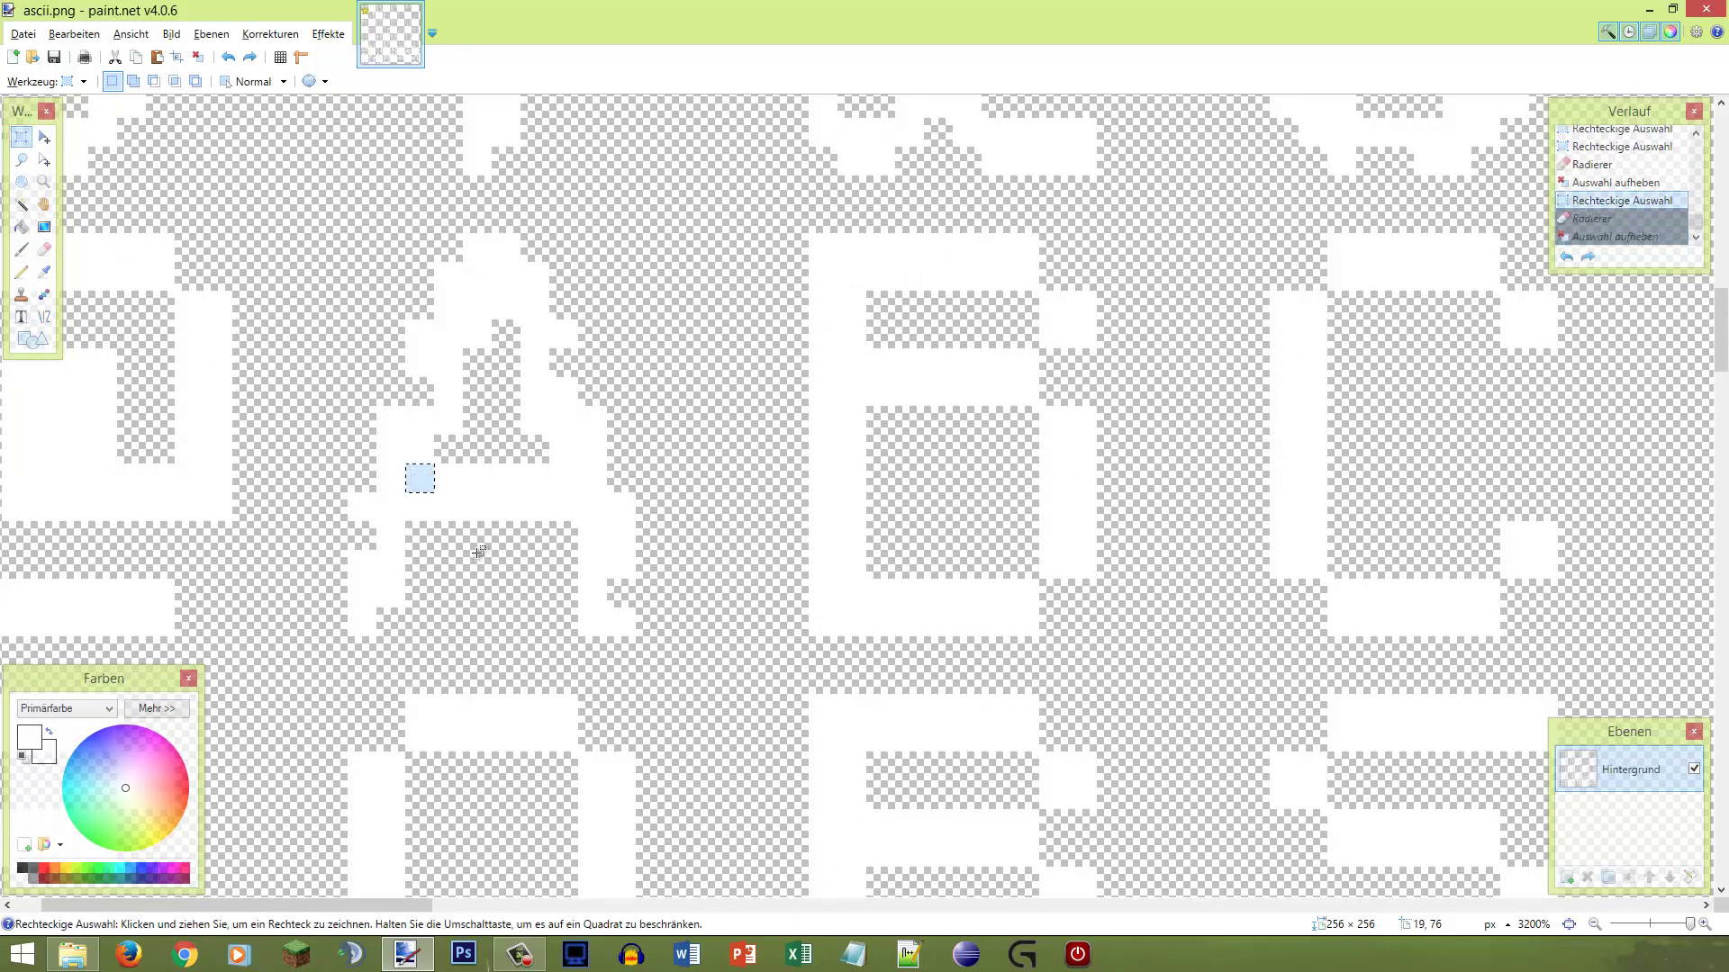
Step: Erase one pixel from the crossbar's lower edge near its left end and one from its upper edge near the middle
left_click(480, 531)
mouse_move(460, 511)
left_mouse_down()
mouse_move(486, 540)
mouse_move(455, 541)
left_mouse_up()
left_click_drag(541, 487, 512, 476)
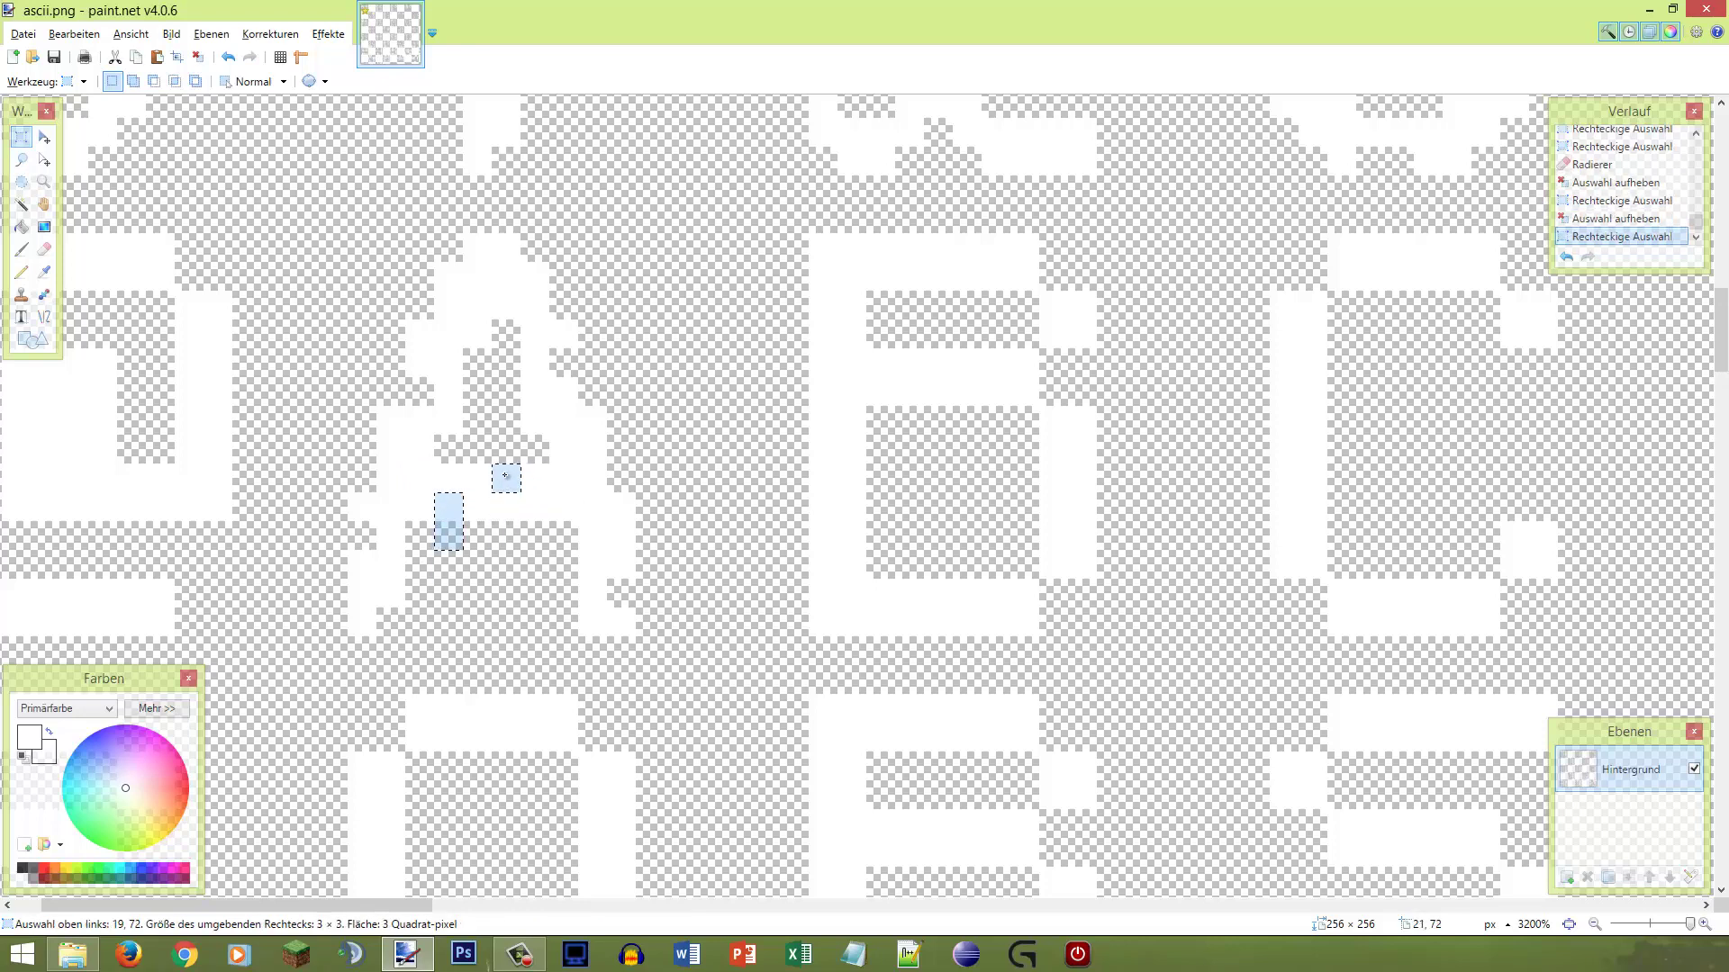
key("e")
left_click(512, 476)
scroll(512, 476, "down", 2)
key("s")
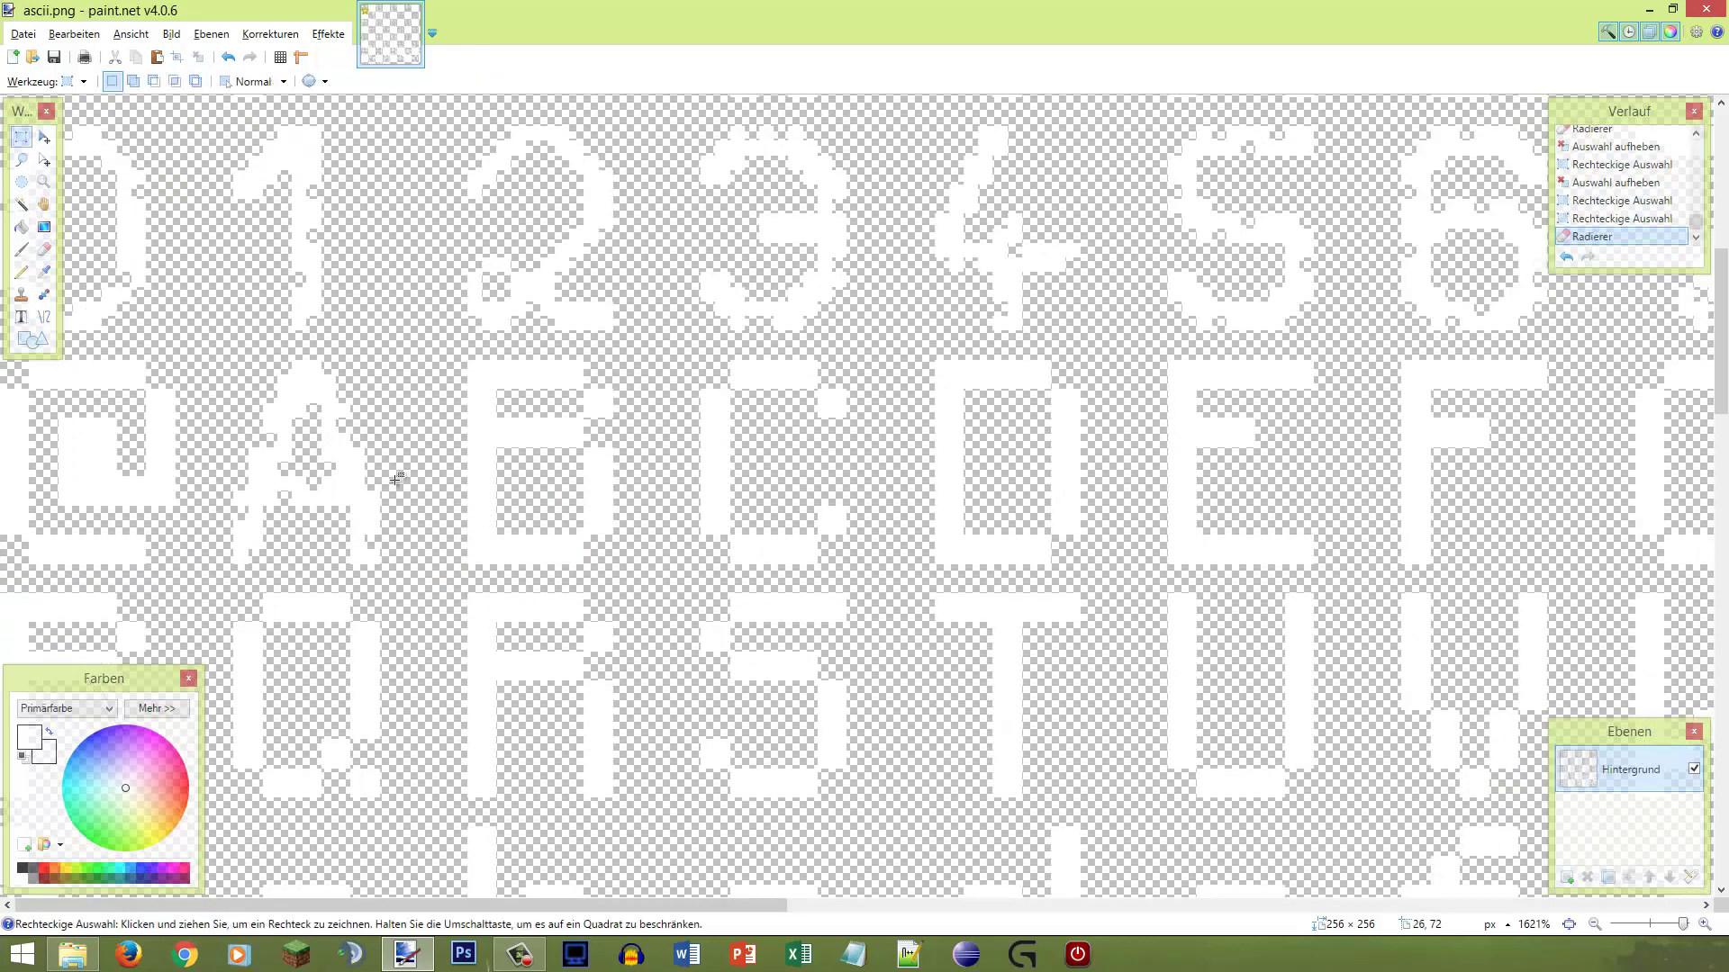
Step: Erase a single pixel from the crossbar's lower edge beside the right leg using a 1 × 2 pixel selection, and clear the selection
left_click(378, 482)
scroll(219, 455, "up", 2)
mouse_move(450, 576)
left_mouse_down()
mouse_move(482, 569)
mouse_move(479, 540)
left_mouse_up()
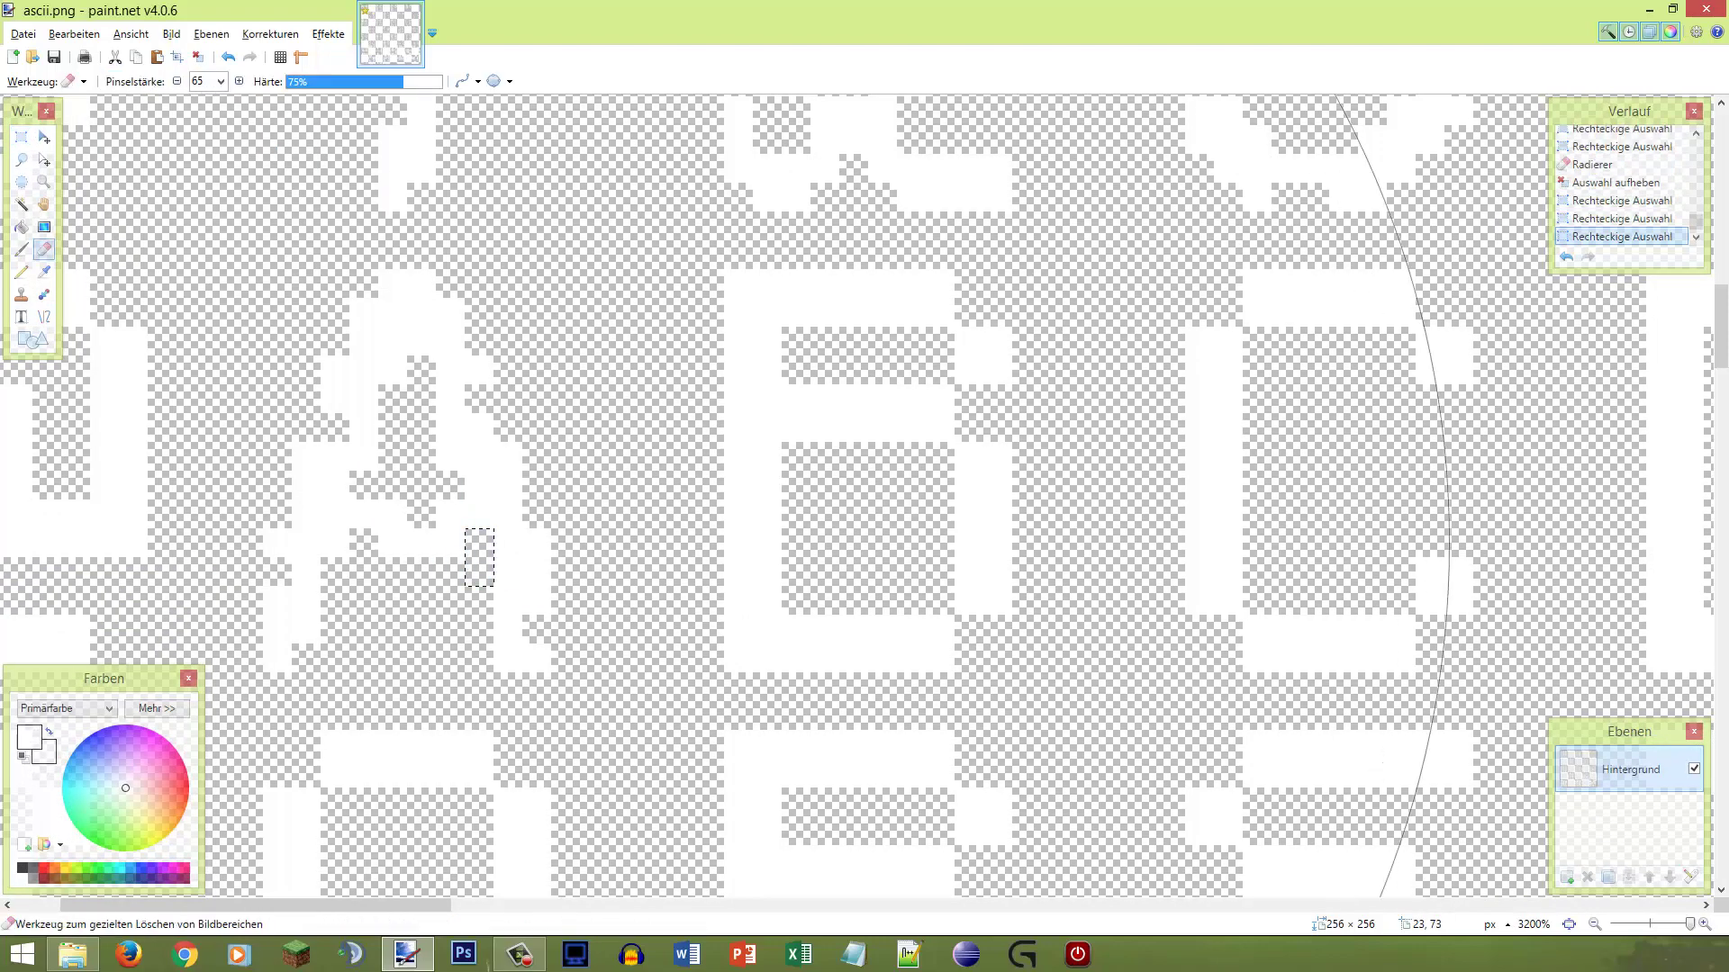
key("e")
left_click(554, 516)
key("s")
left_click(546, 556)
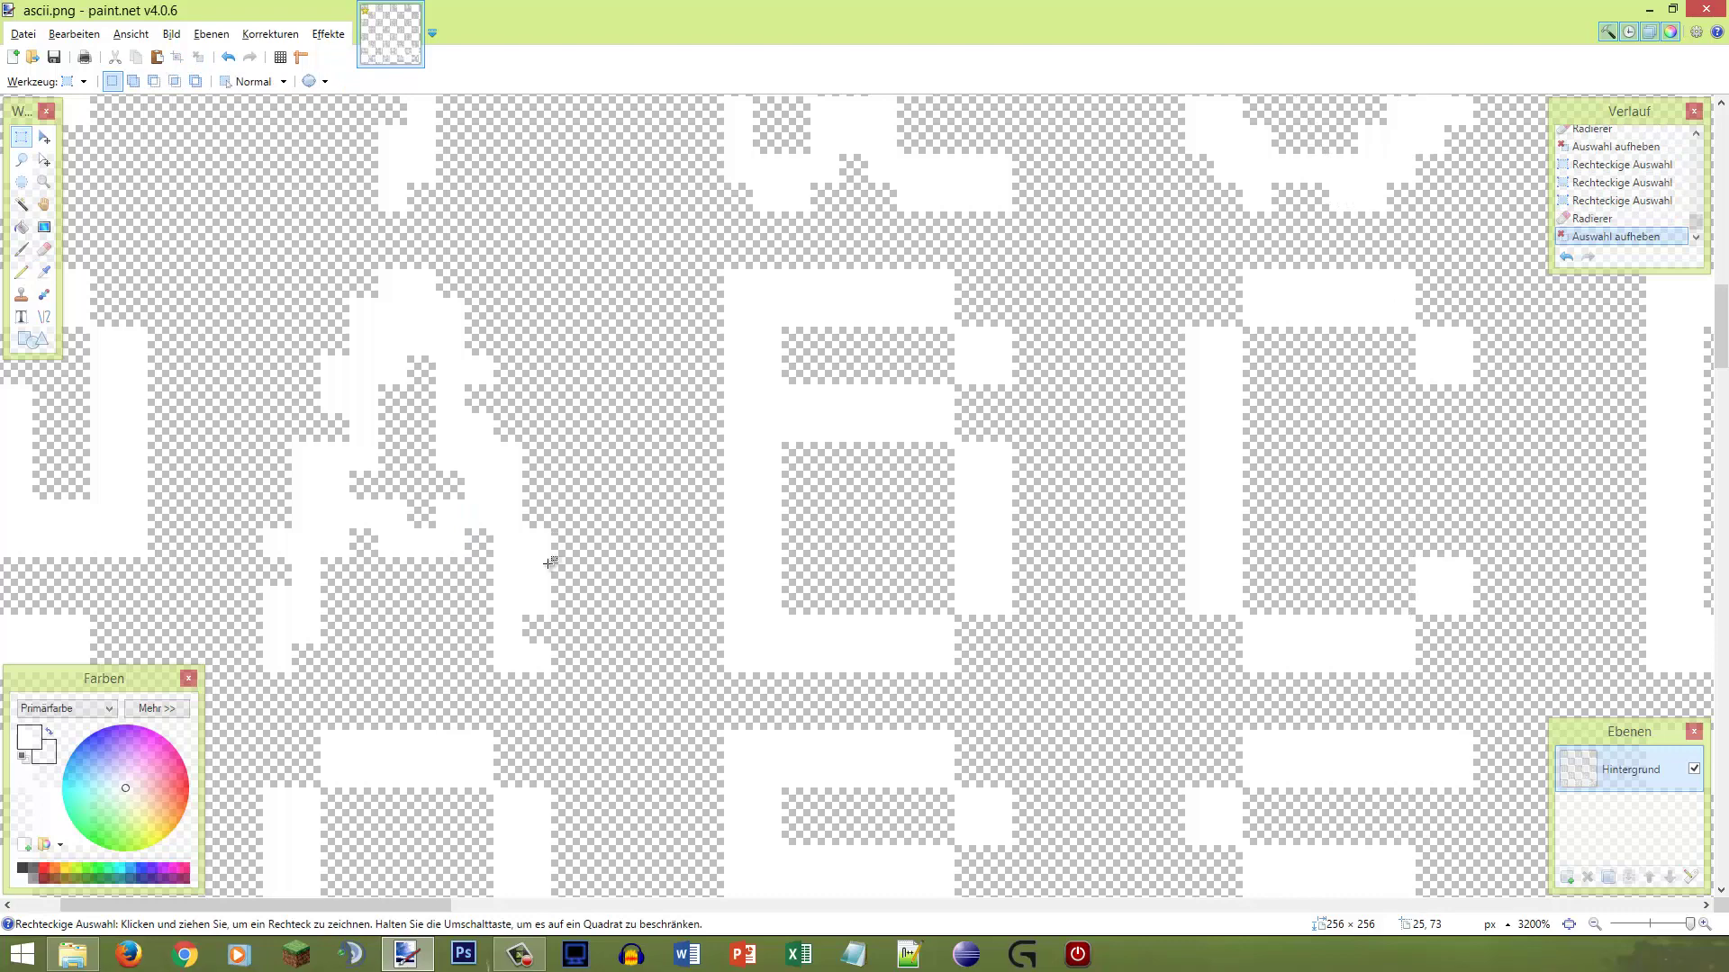
Step: Erase a single pixel from the A's right outer edge, level with the base of the inner opening, and clear the selection
scroll(534, 553, "down", 5)
scroll(109, 529, "up", 5)
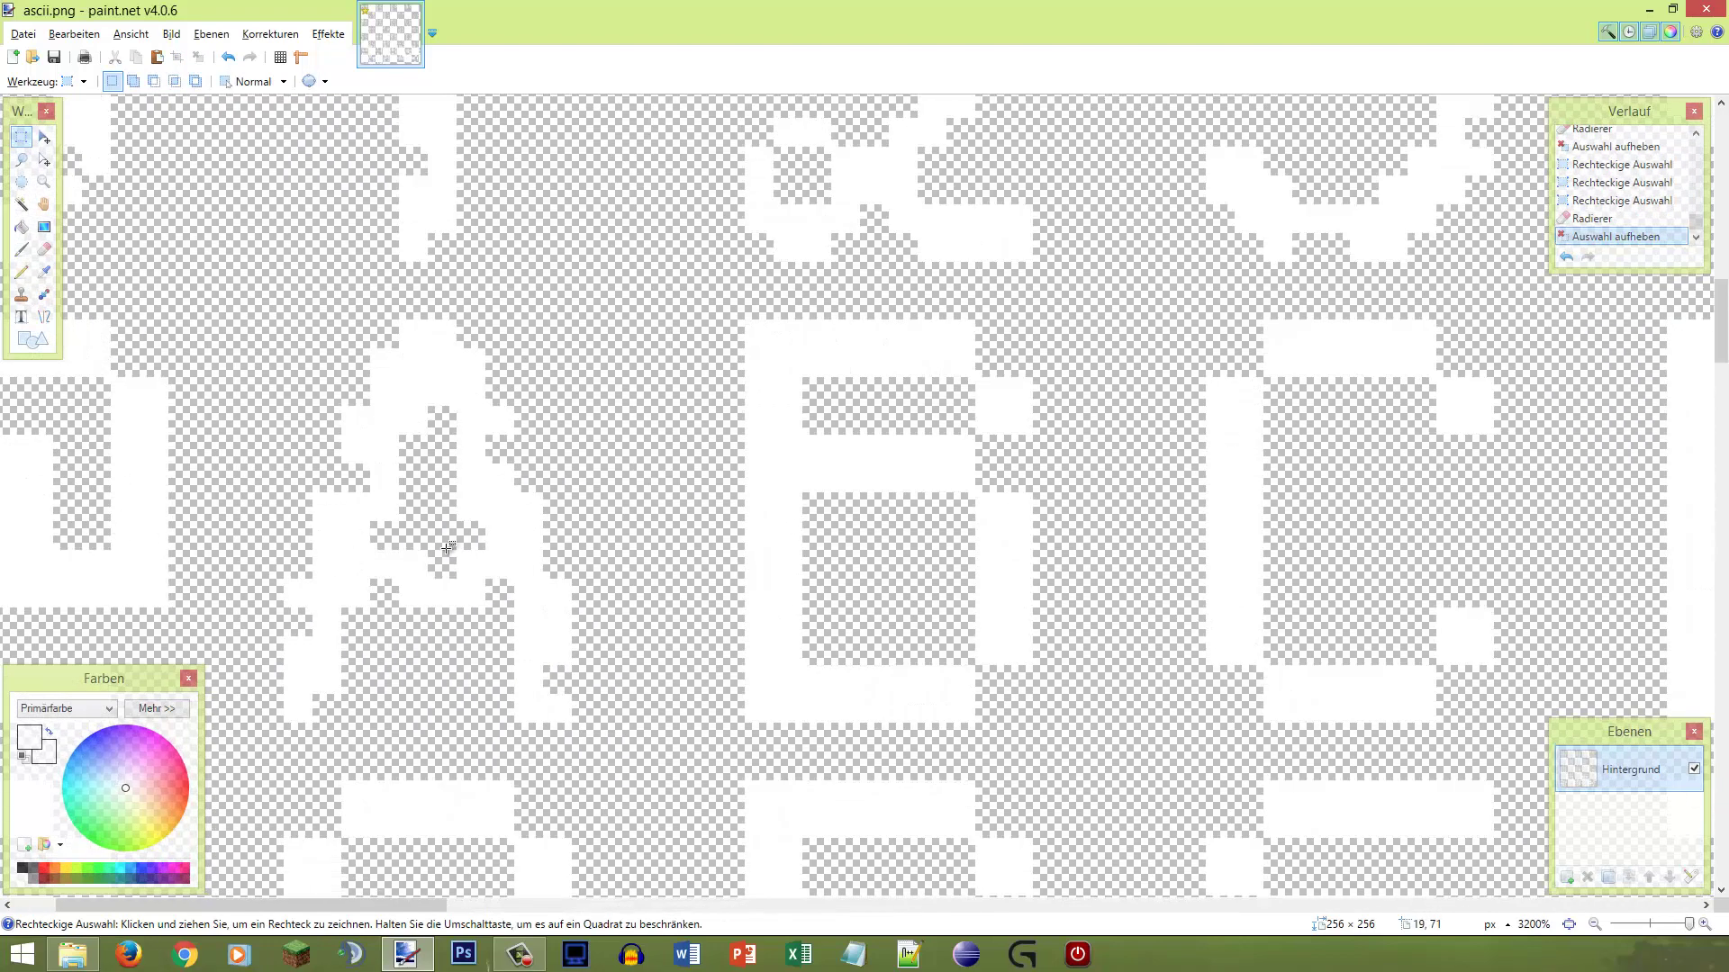
left_click_drag(541, 530, 523, 542)
key("e")
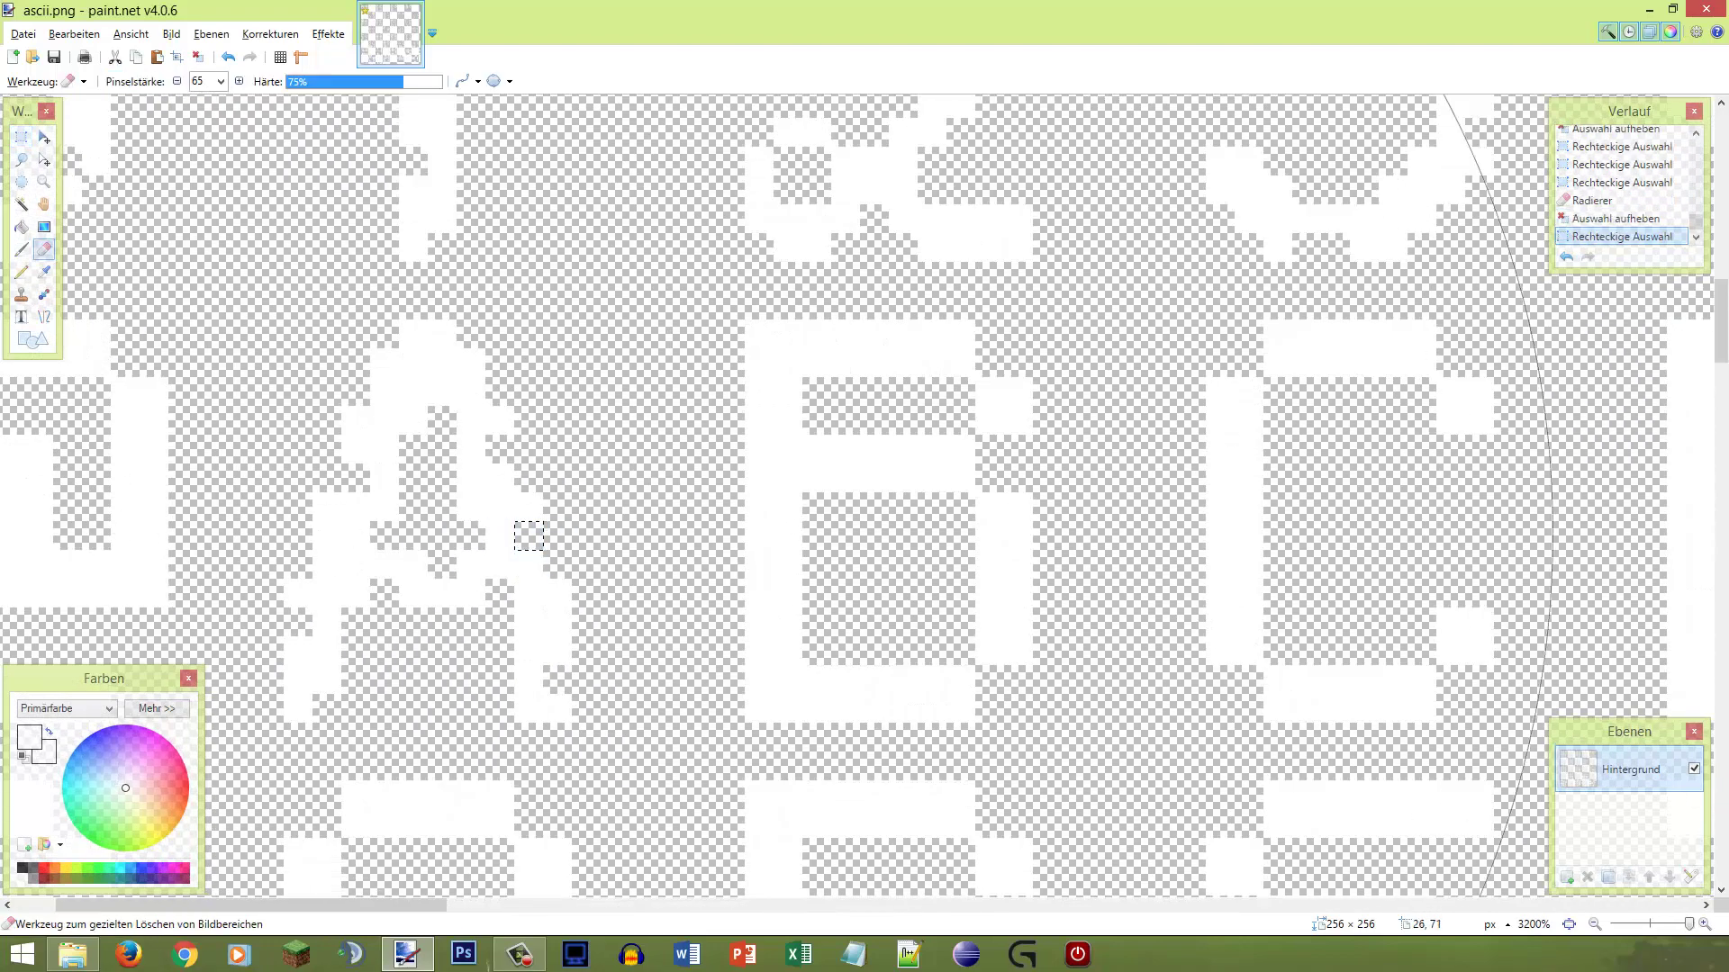
left_click(523, 543)
key("s")
key("ctrl+d")
scroll(330, 541, "down", 6)
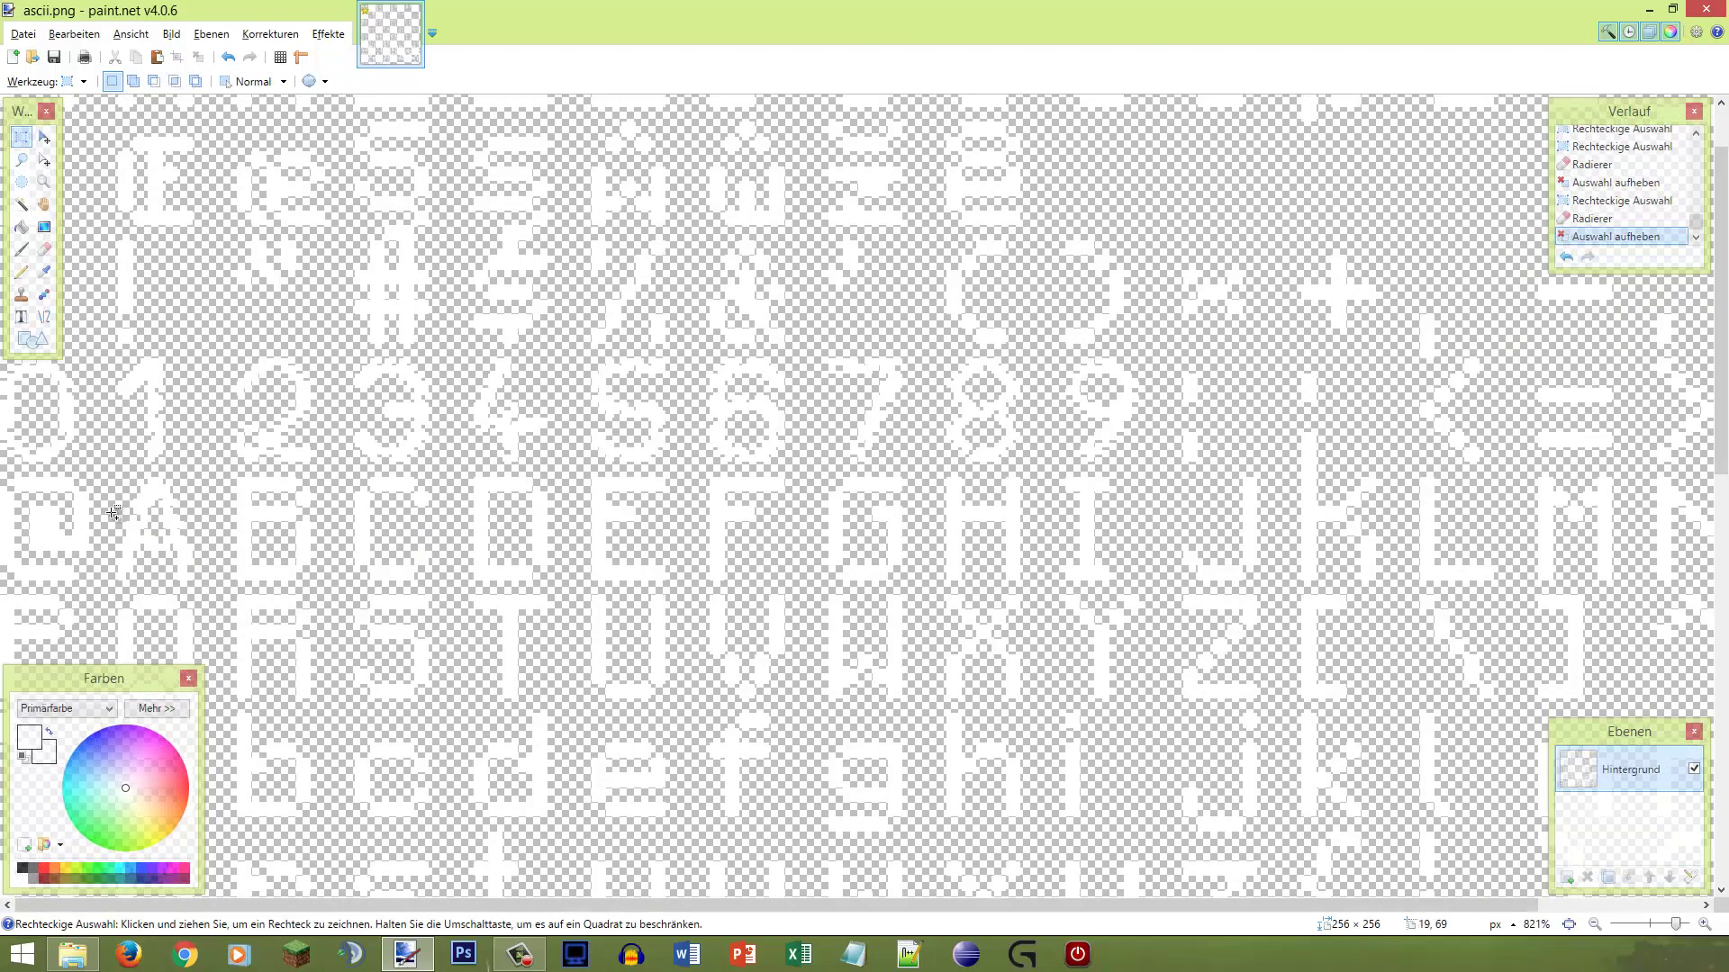
Step: Erase a single pixel inside the A's solid apex, left of its centre
scroll(68, 508, "up", 6)
scroll(221, 473, "down", 3)
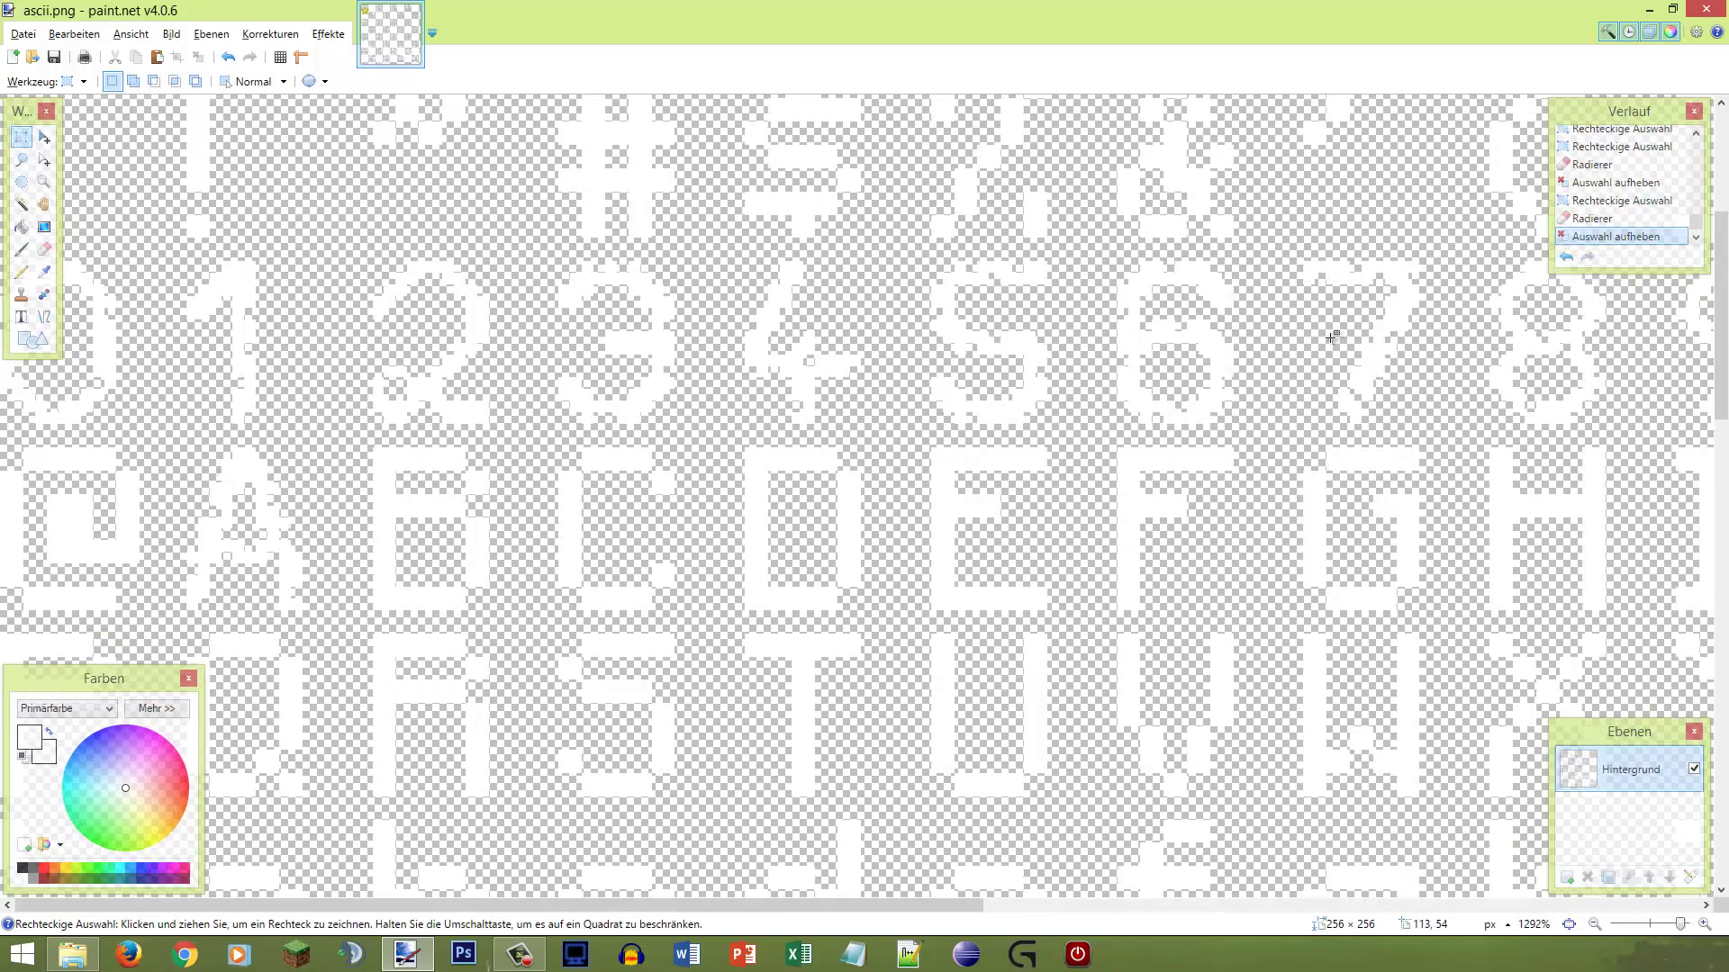
scroll(201, 565, "up", 4)
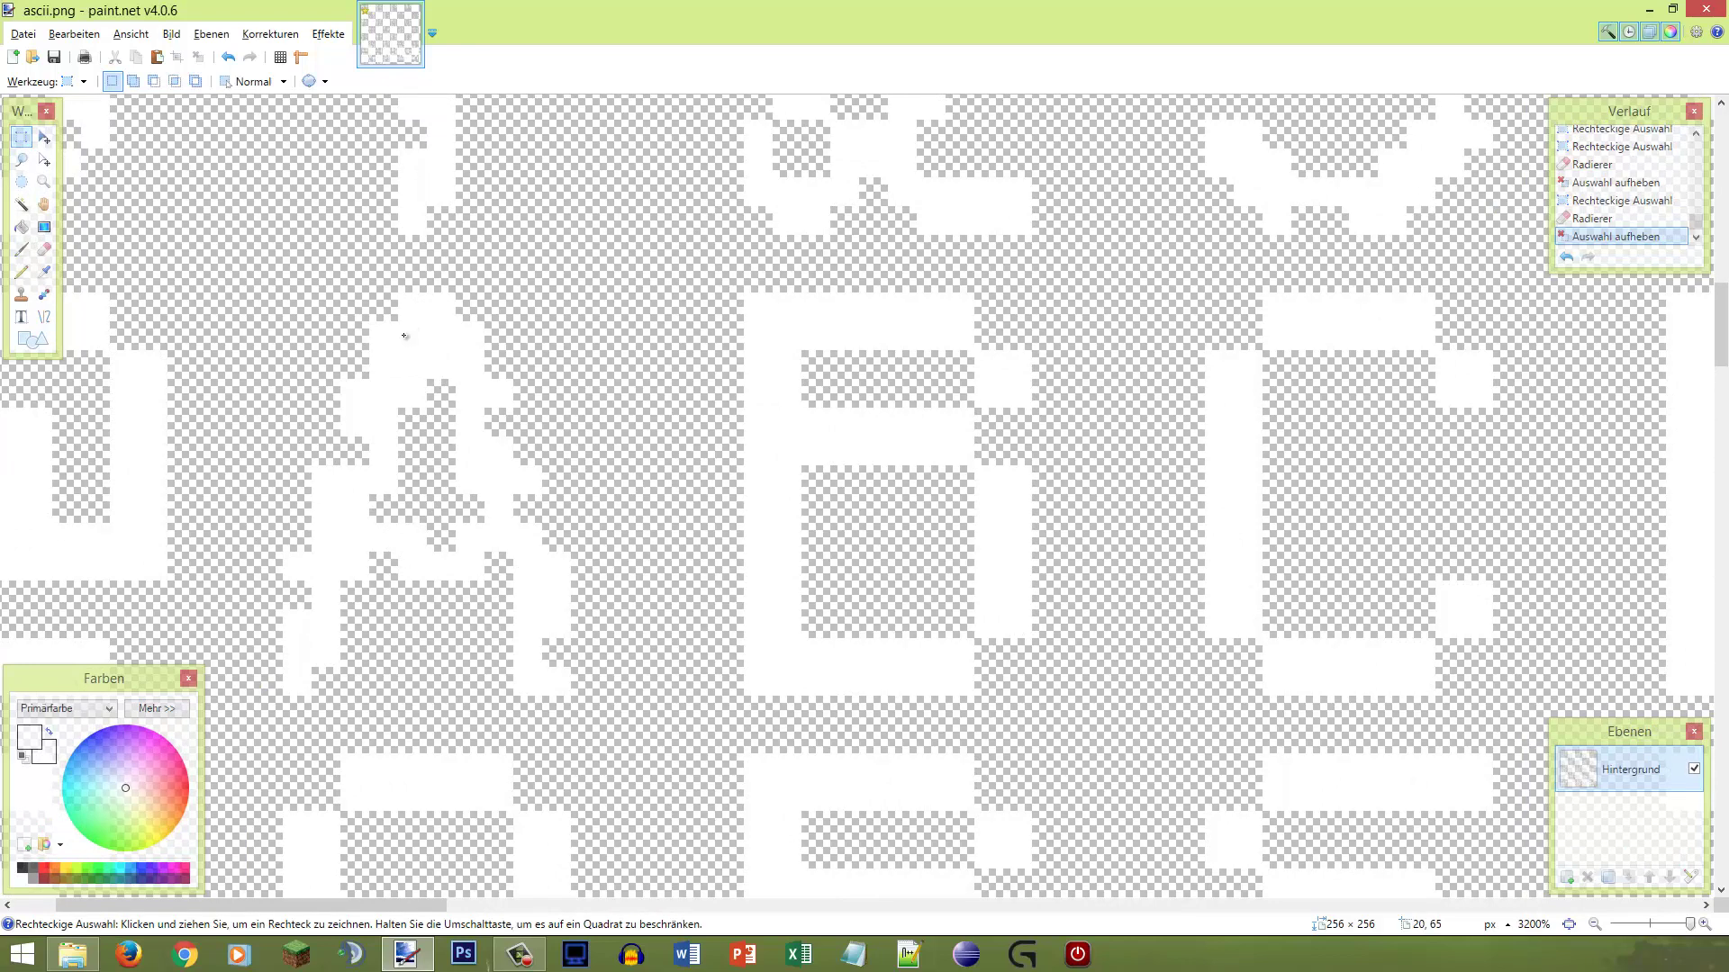
left_click_drag(405, 335, 468, 314)
Step: Erase a single pixel from the A's left outer edge using a 2 × 1 pixel selection level with the inner opening's base, and clear the selection
left_click_drag(332, 528, 286, 497)
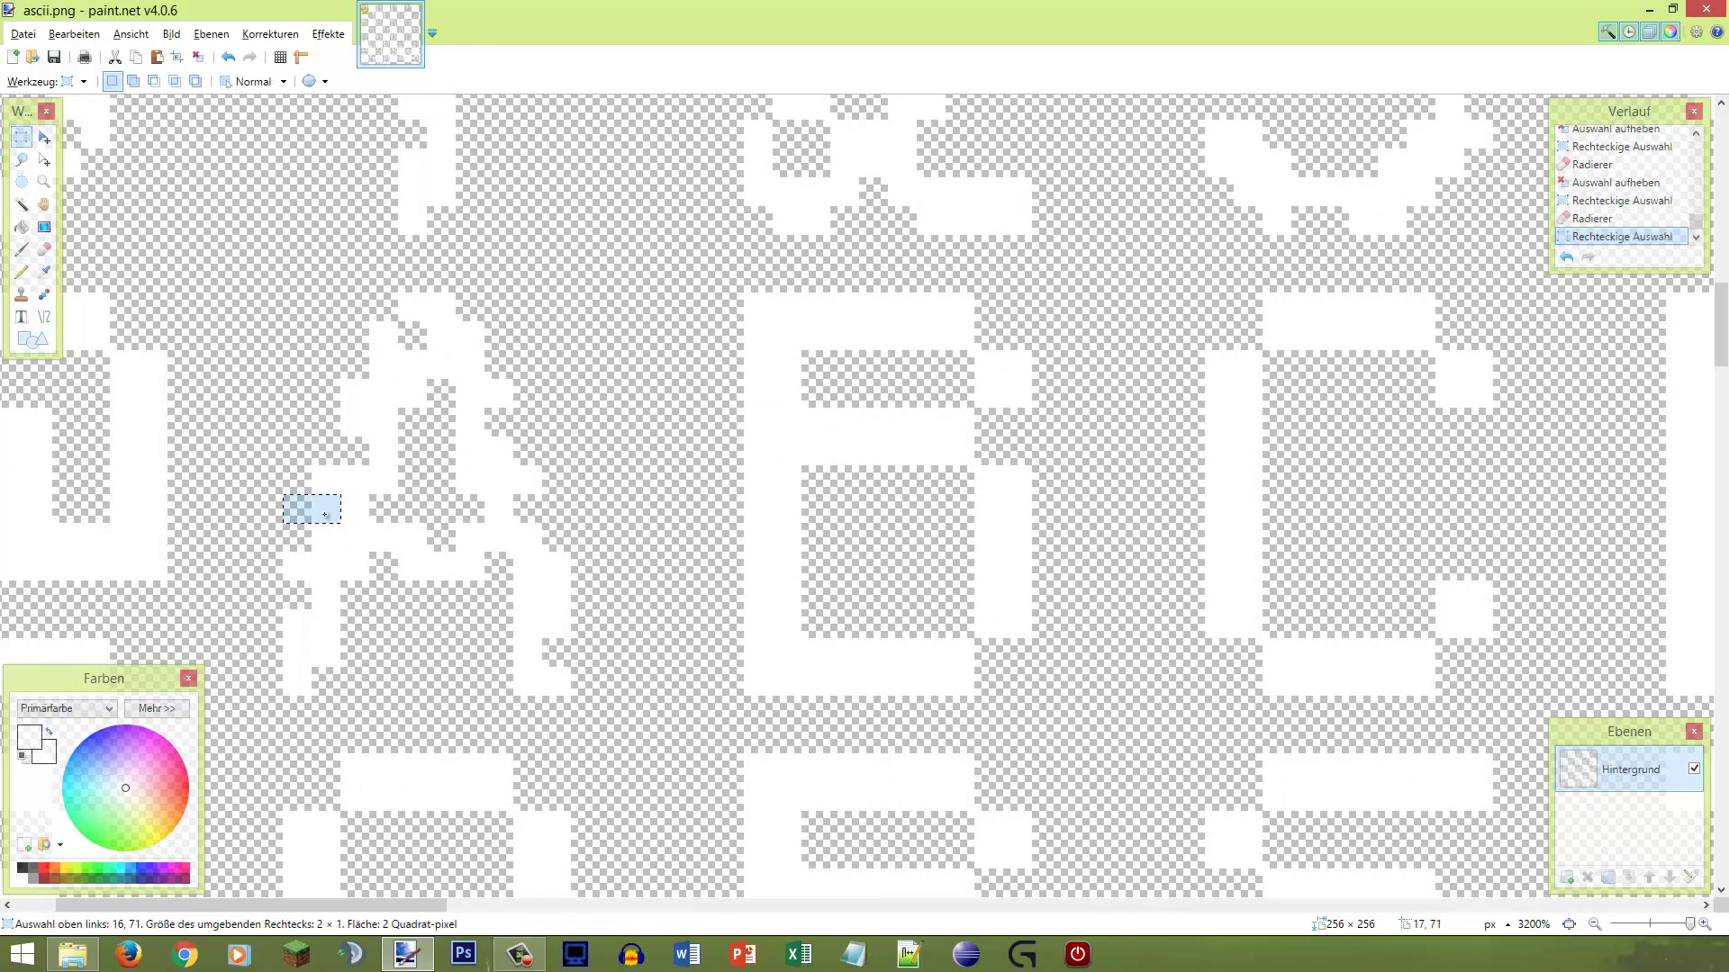
key("e")
left_click(351, 497)
key("s")
left_click(366, 491)
scroll(606, 491, "down", 4)
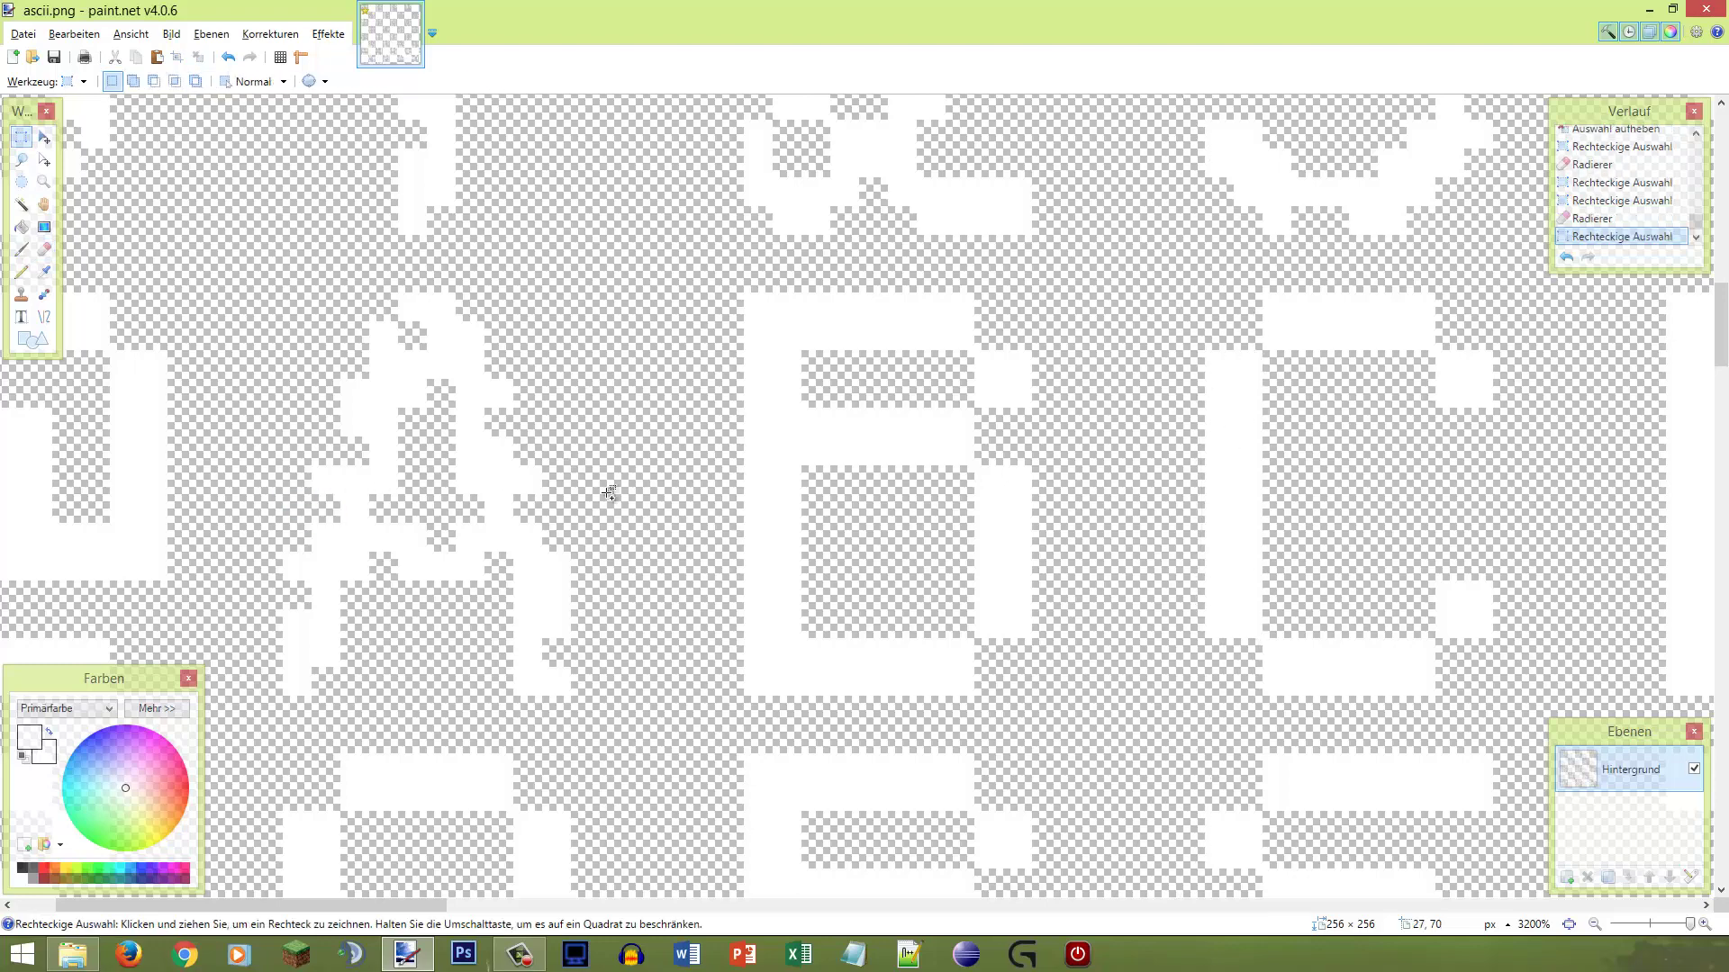
scroll(351, 506, "up", 4)
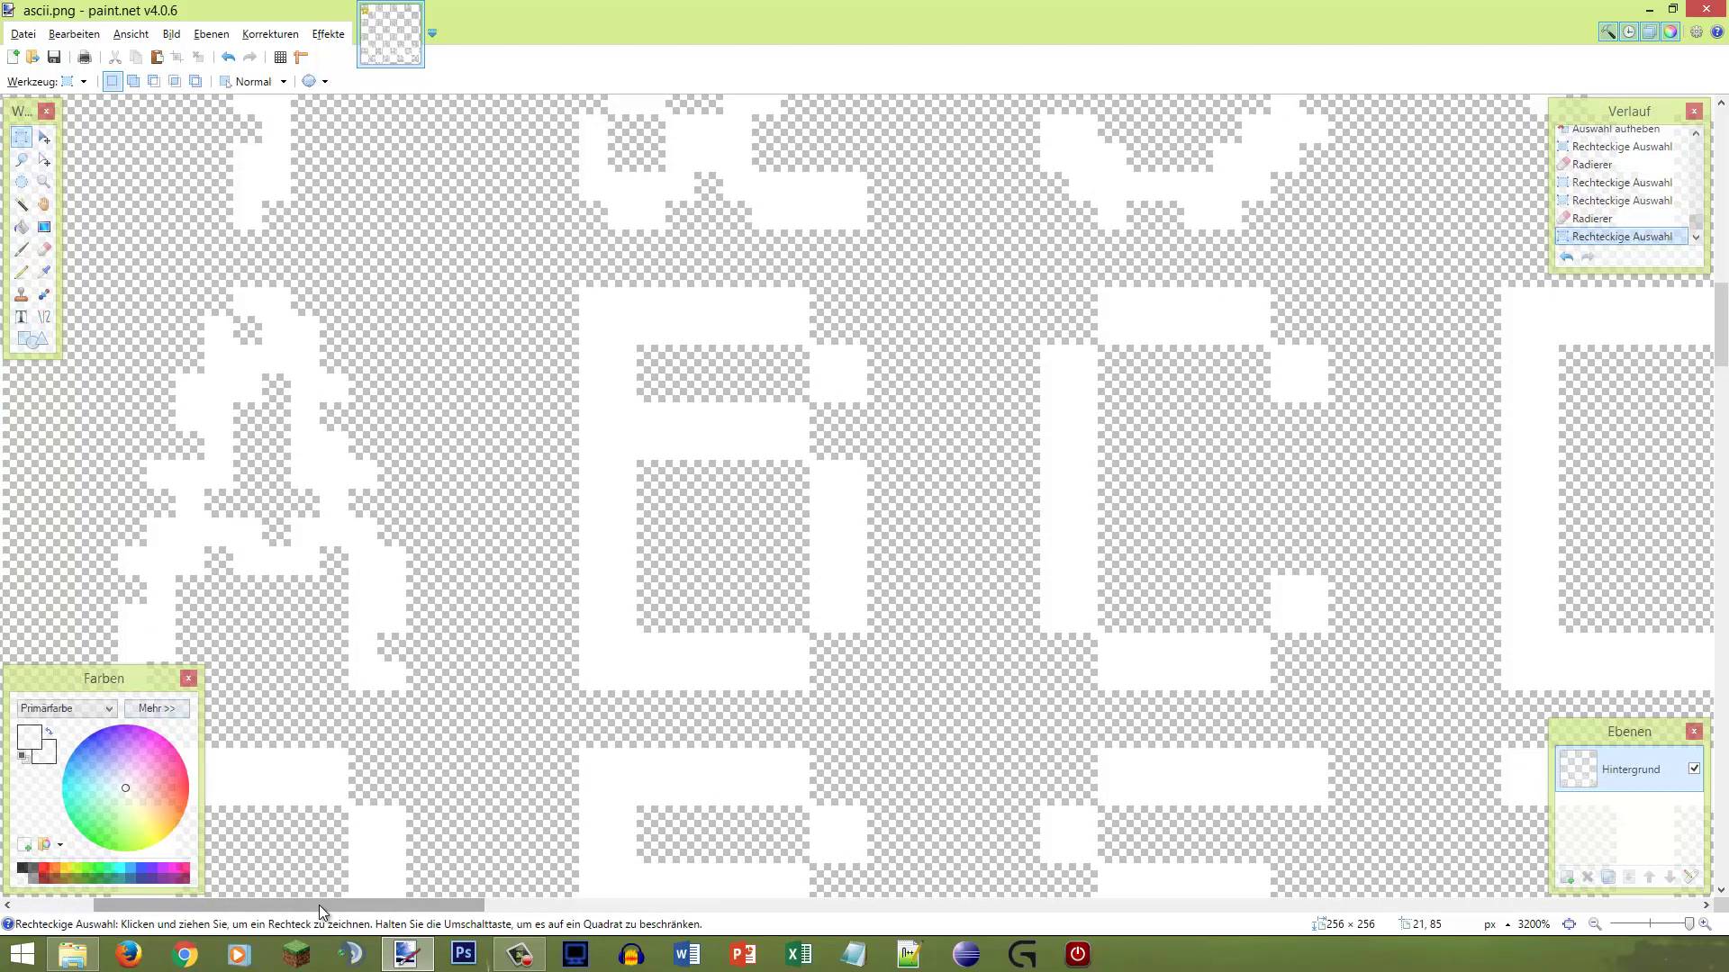
left_click_drag(319, 904, 248, 904)
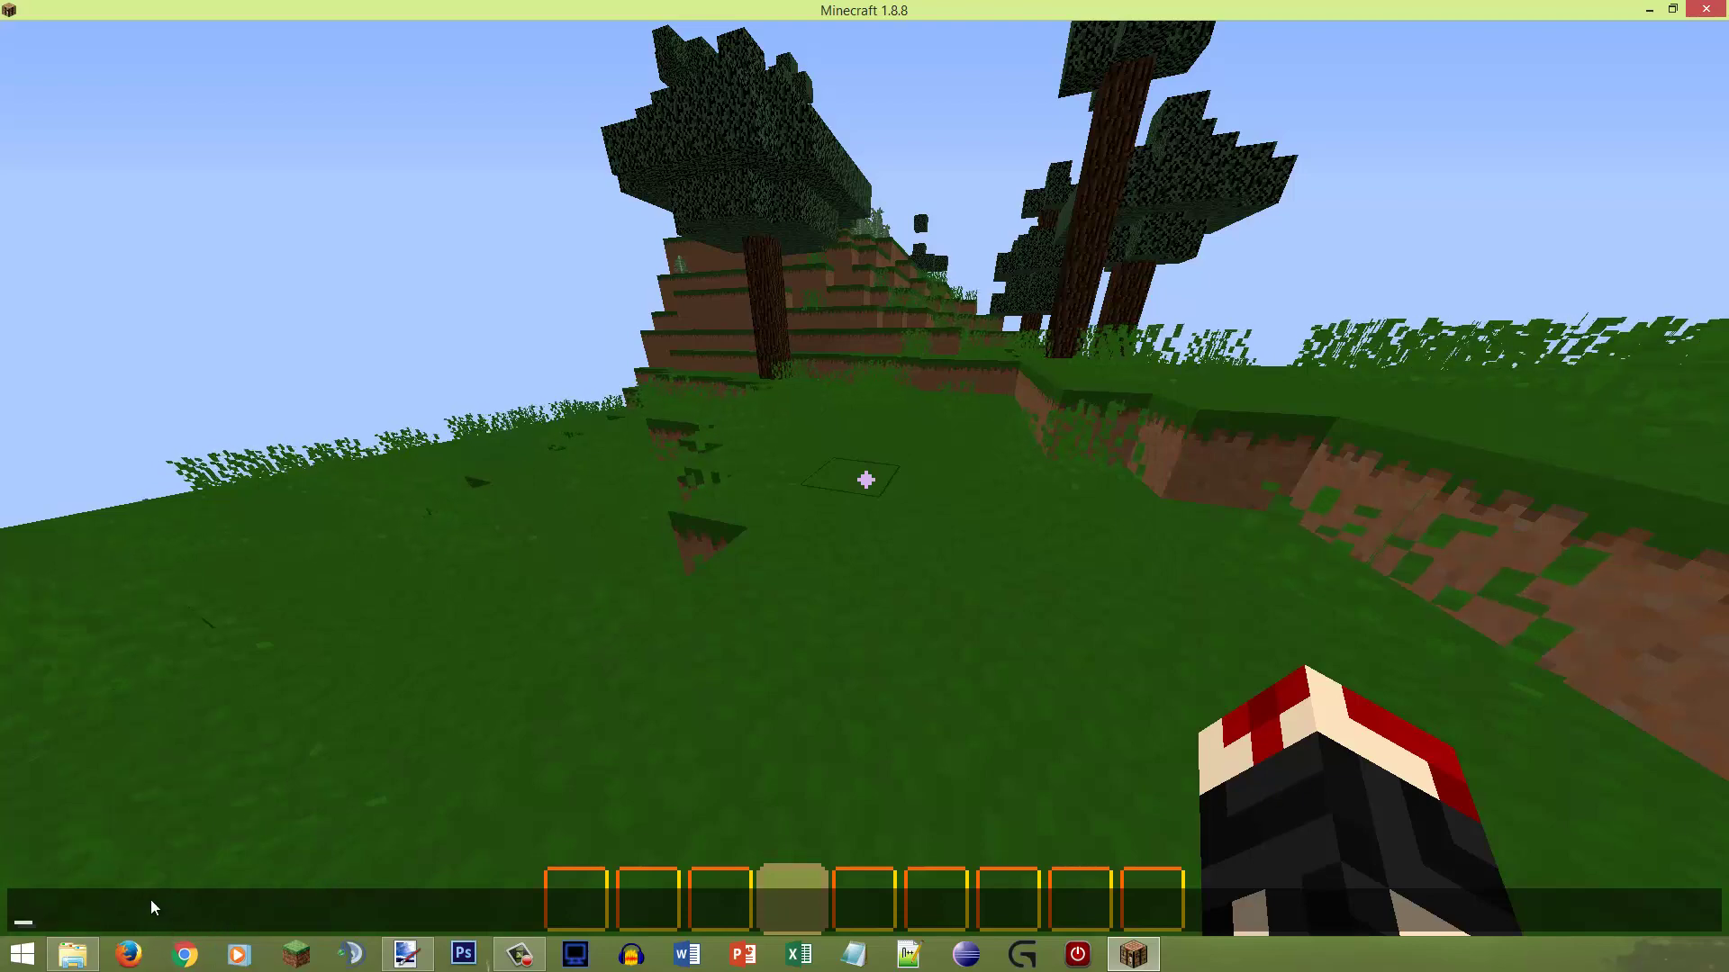
type("A")
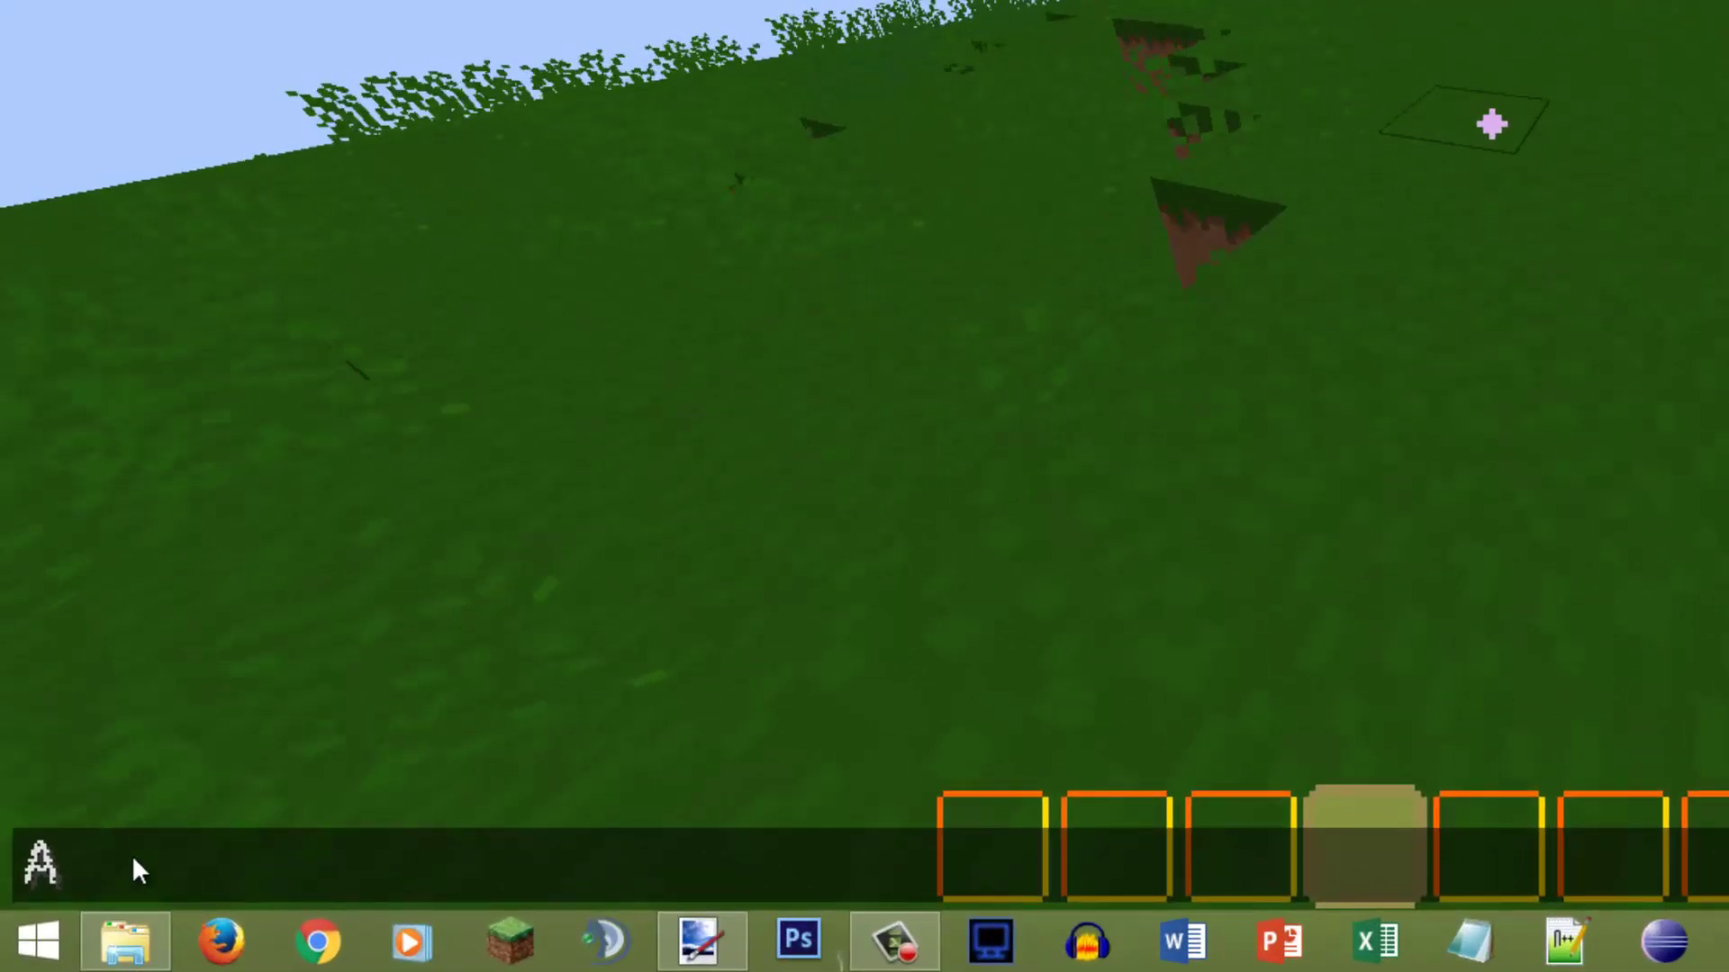
key("BackSpace")
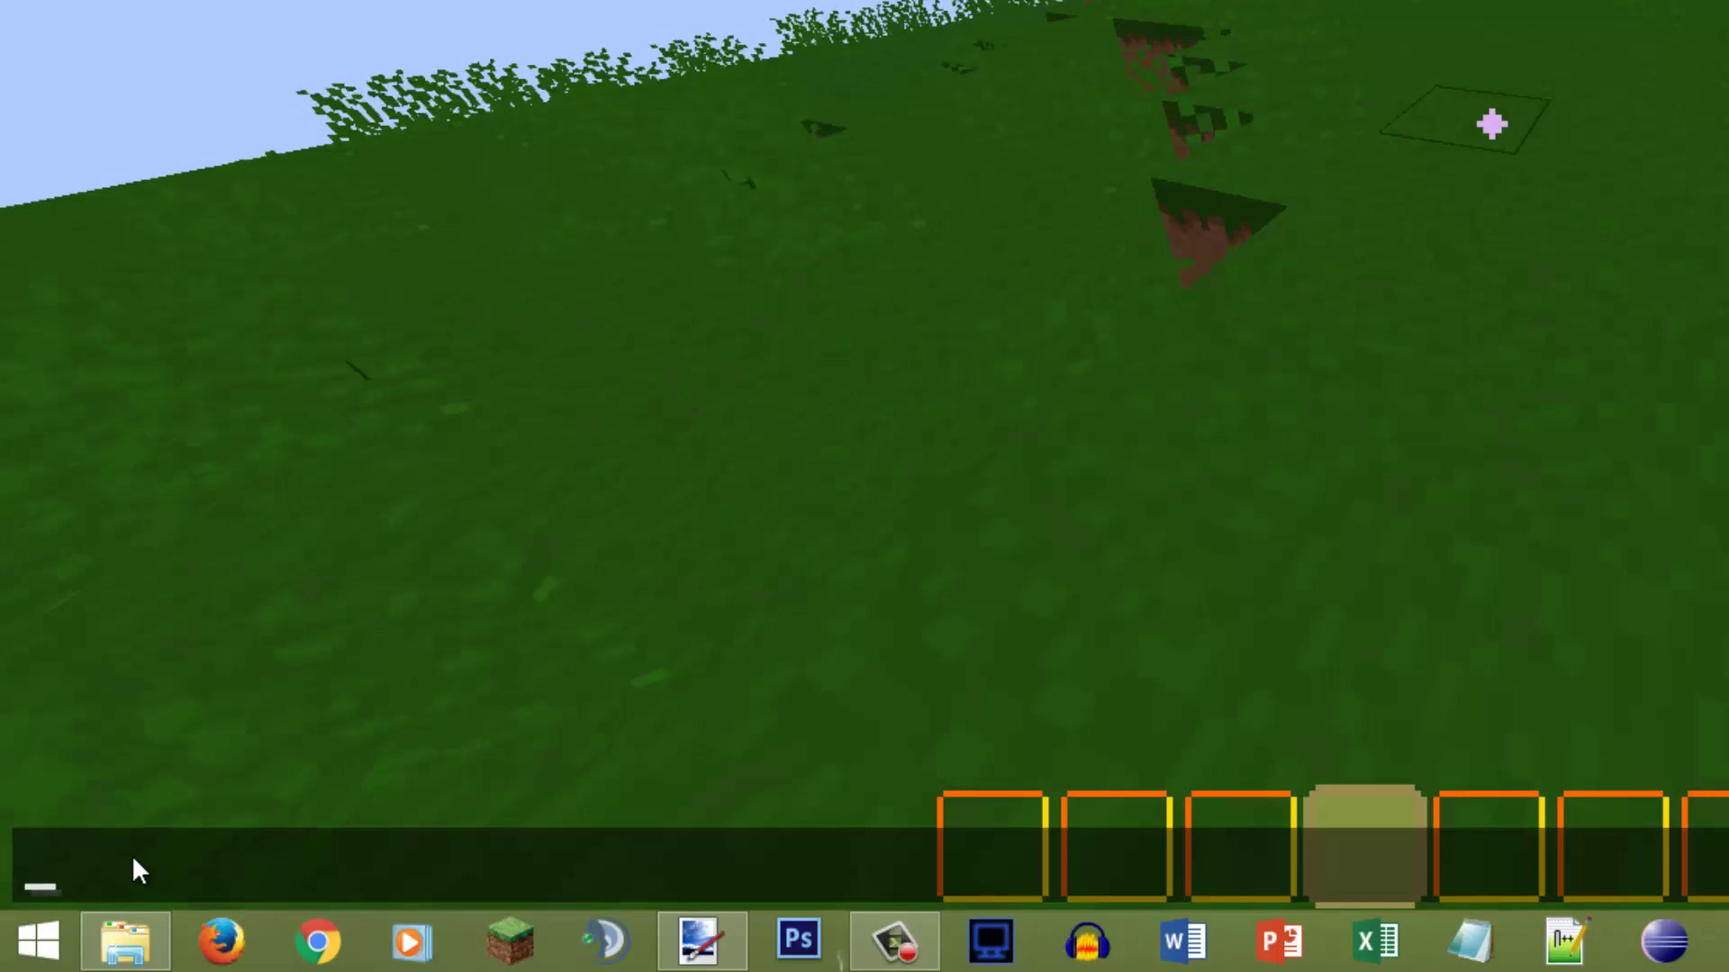
type("Abs")
key("BackSpace")
key("BackSpace")
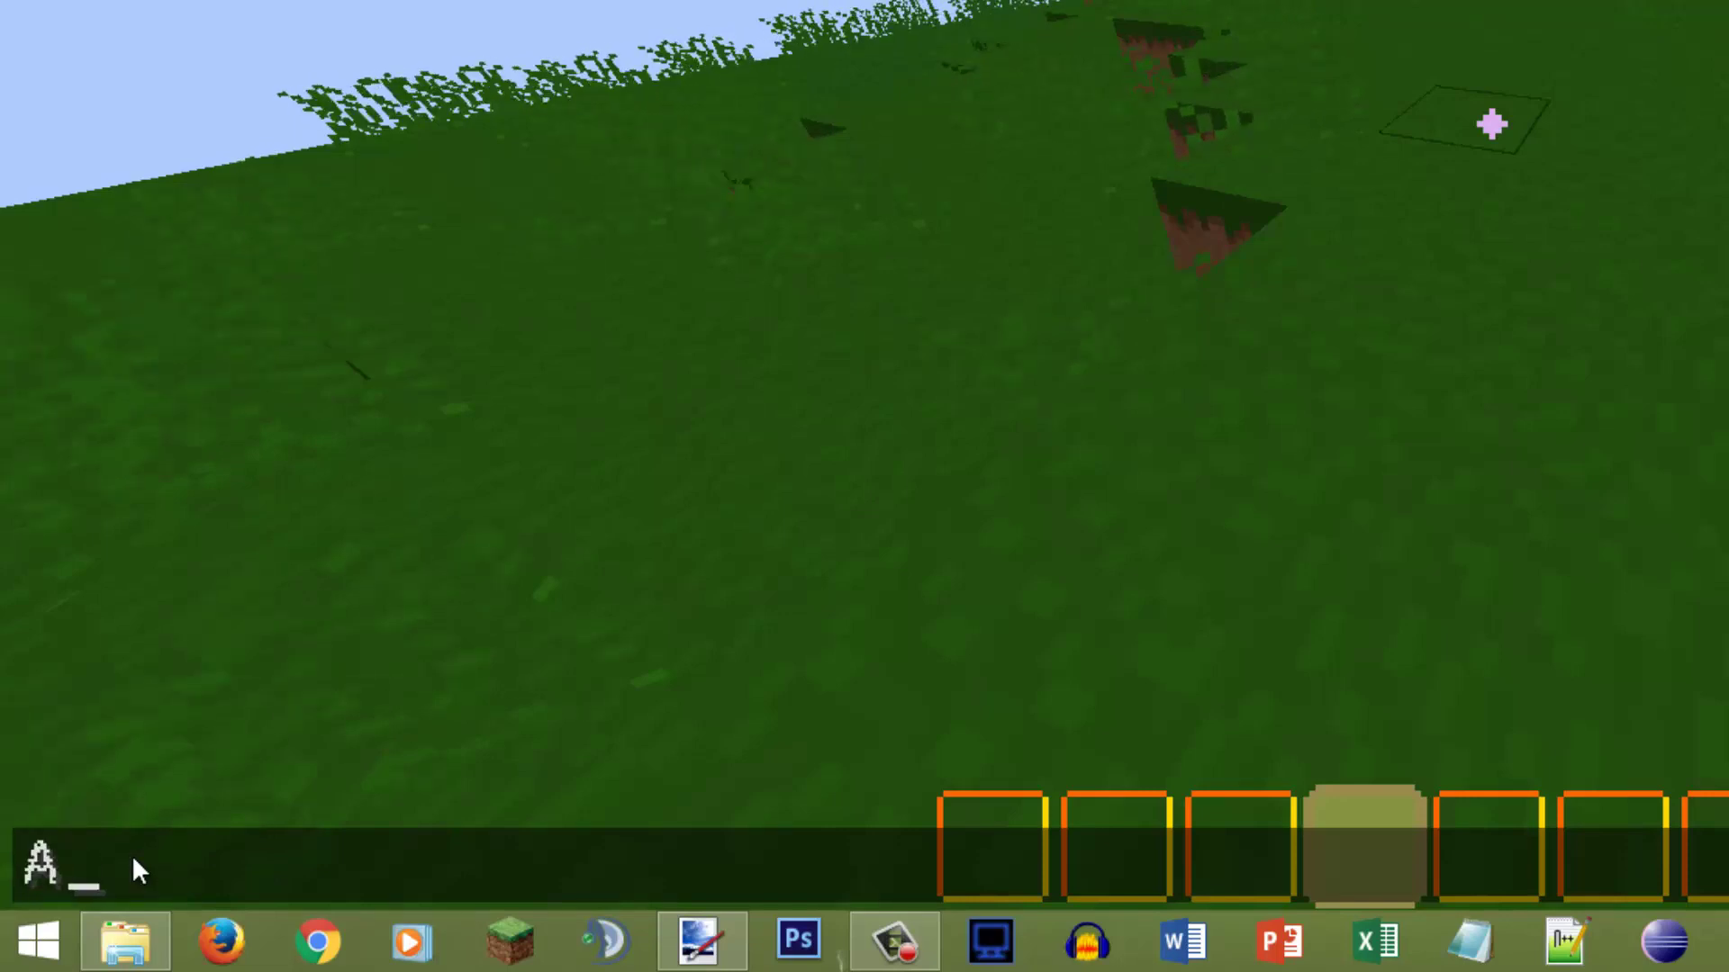
type("01")
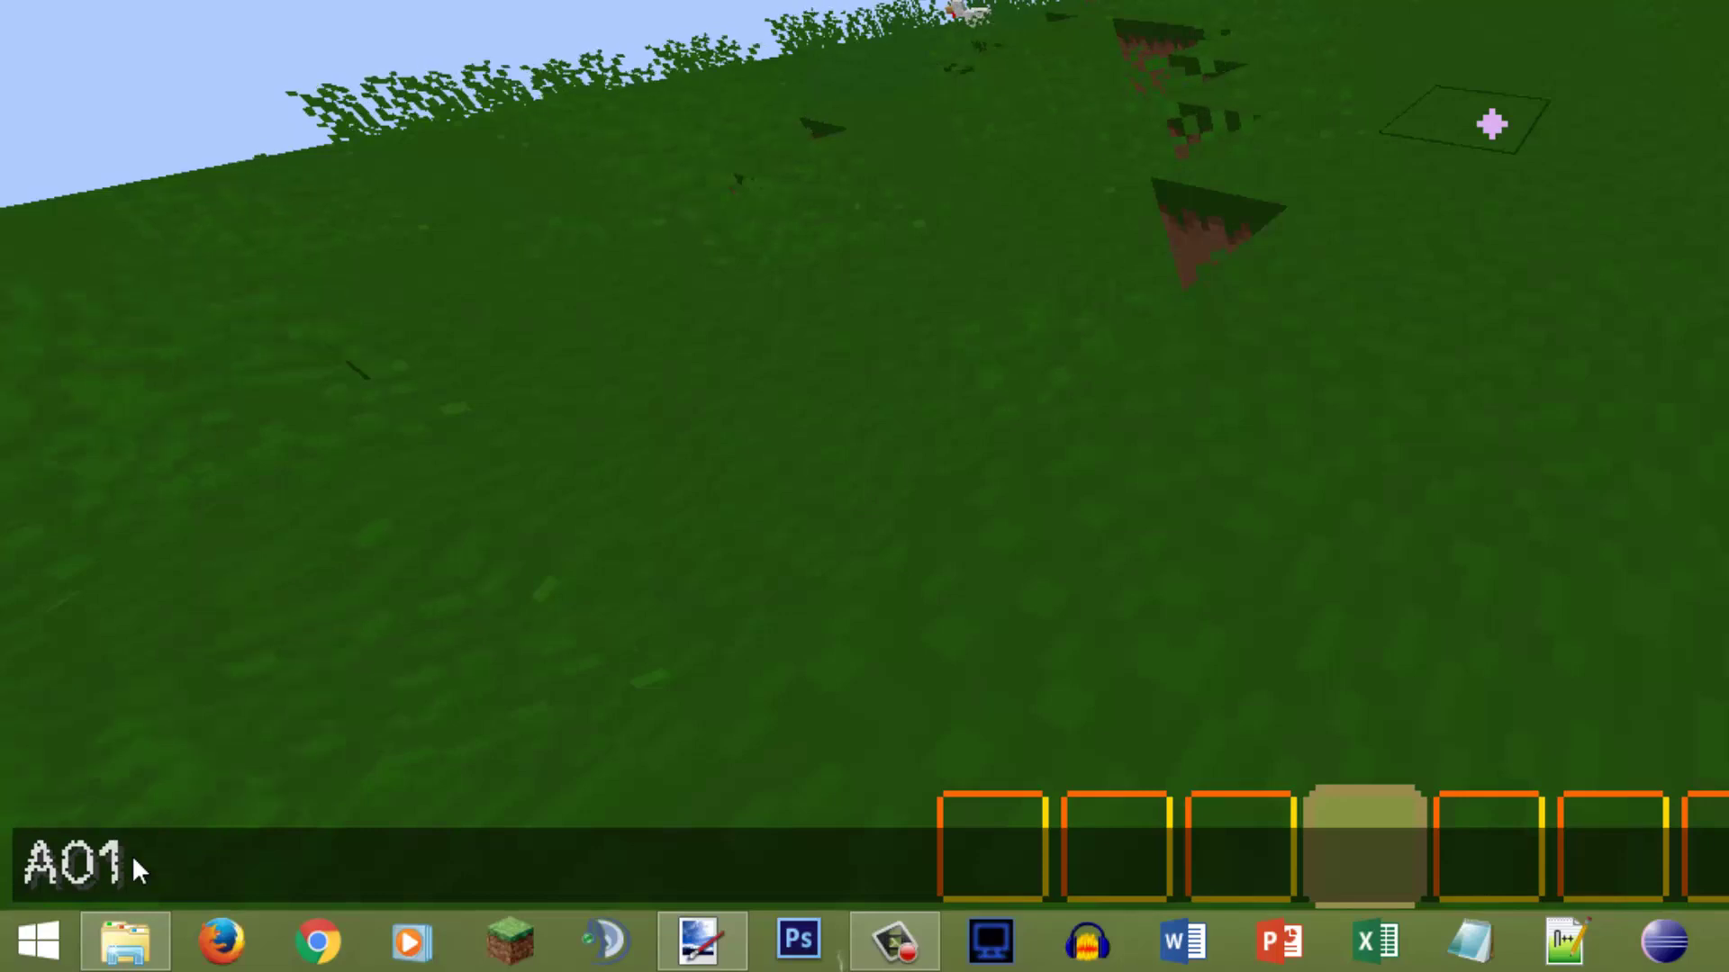
type("9823487346582387435234")
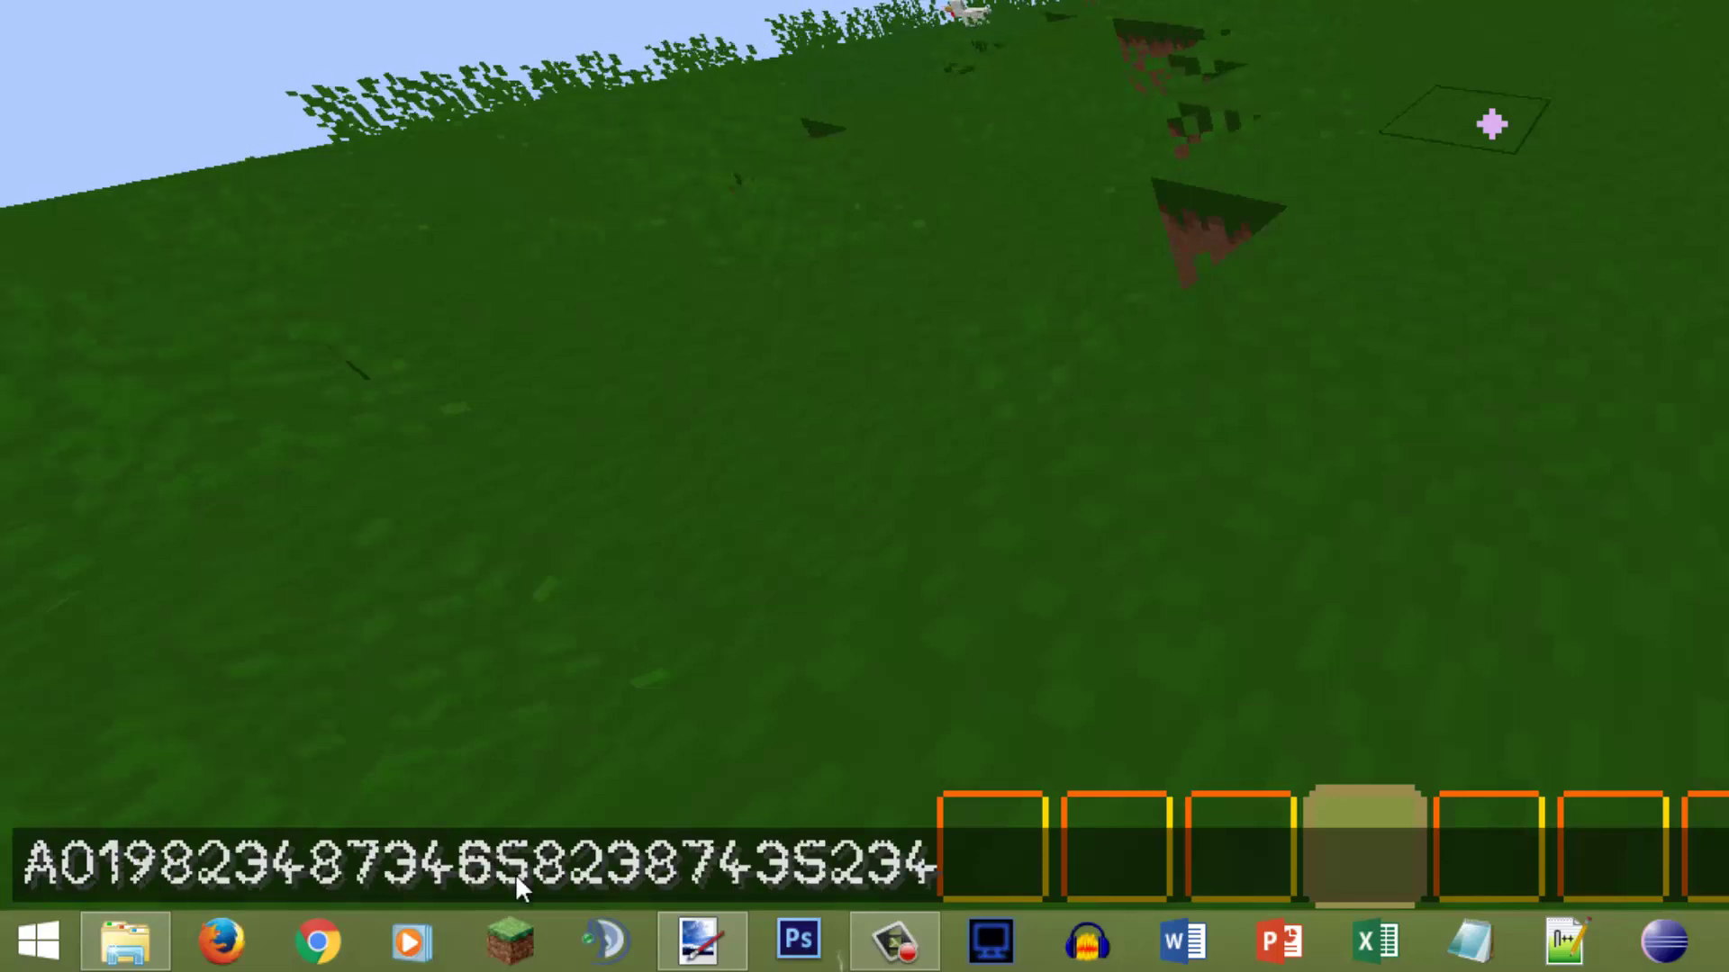
Step: Insert three more capital A's between the digits, making the chat text "A0198234A87346A5823A87435234"
left_click(515, 873)
type("A")
left_click(690, 878)
type("A")
left_click(333, 866)
type("A")
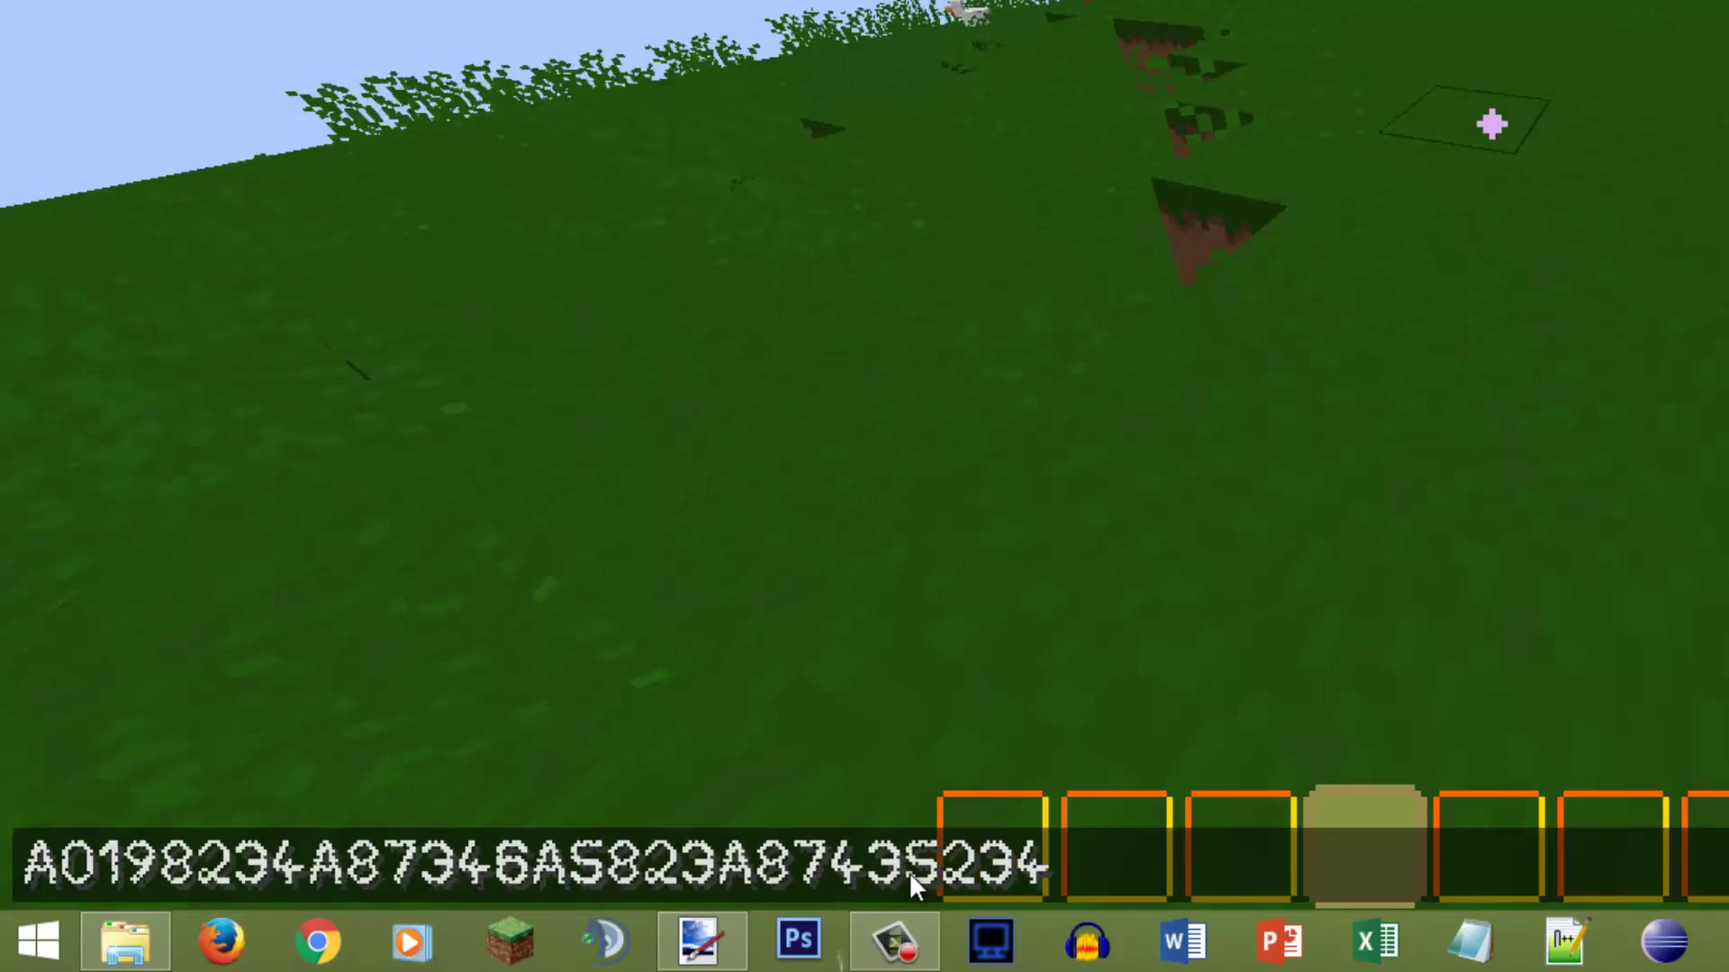
Step: Insert another capital A before the chat text's final "234", and clear the selection on ascii.png in paint.net
left_click(941, 866)
type("A")
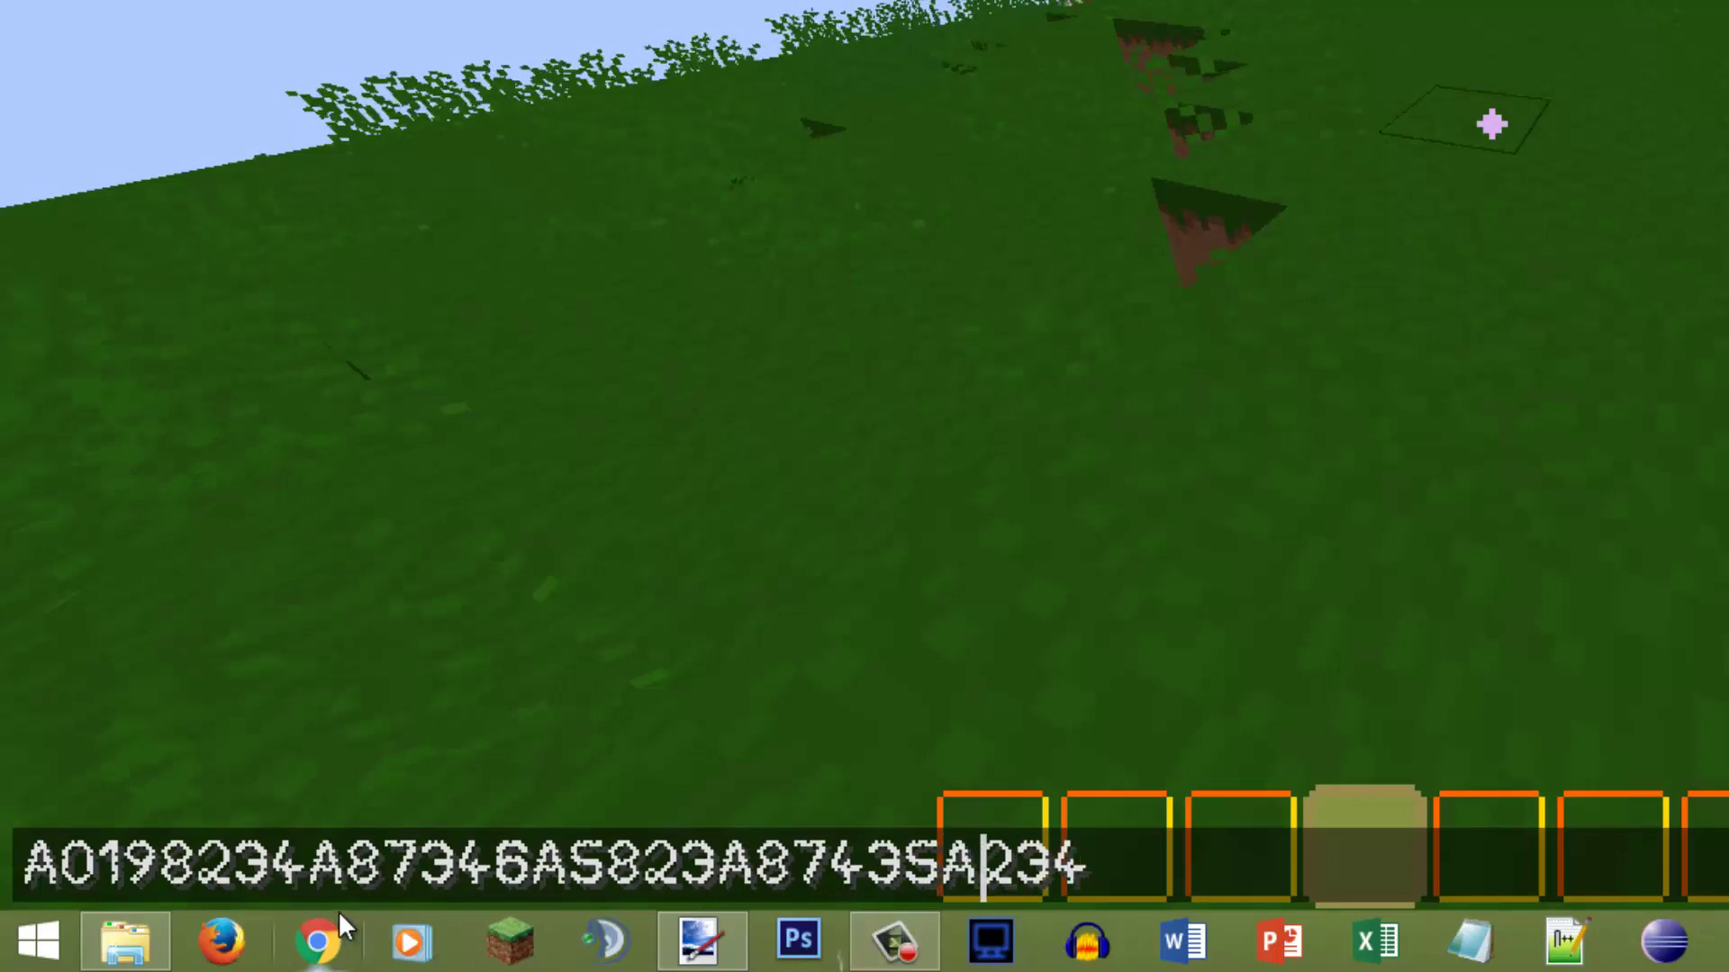
left_click(1278, 856)
left_click(702, 941)
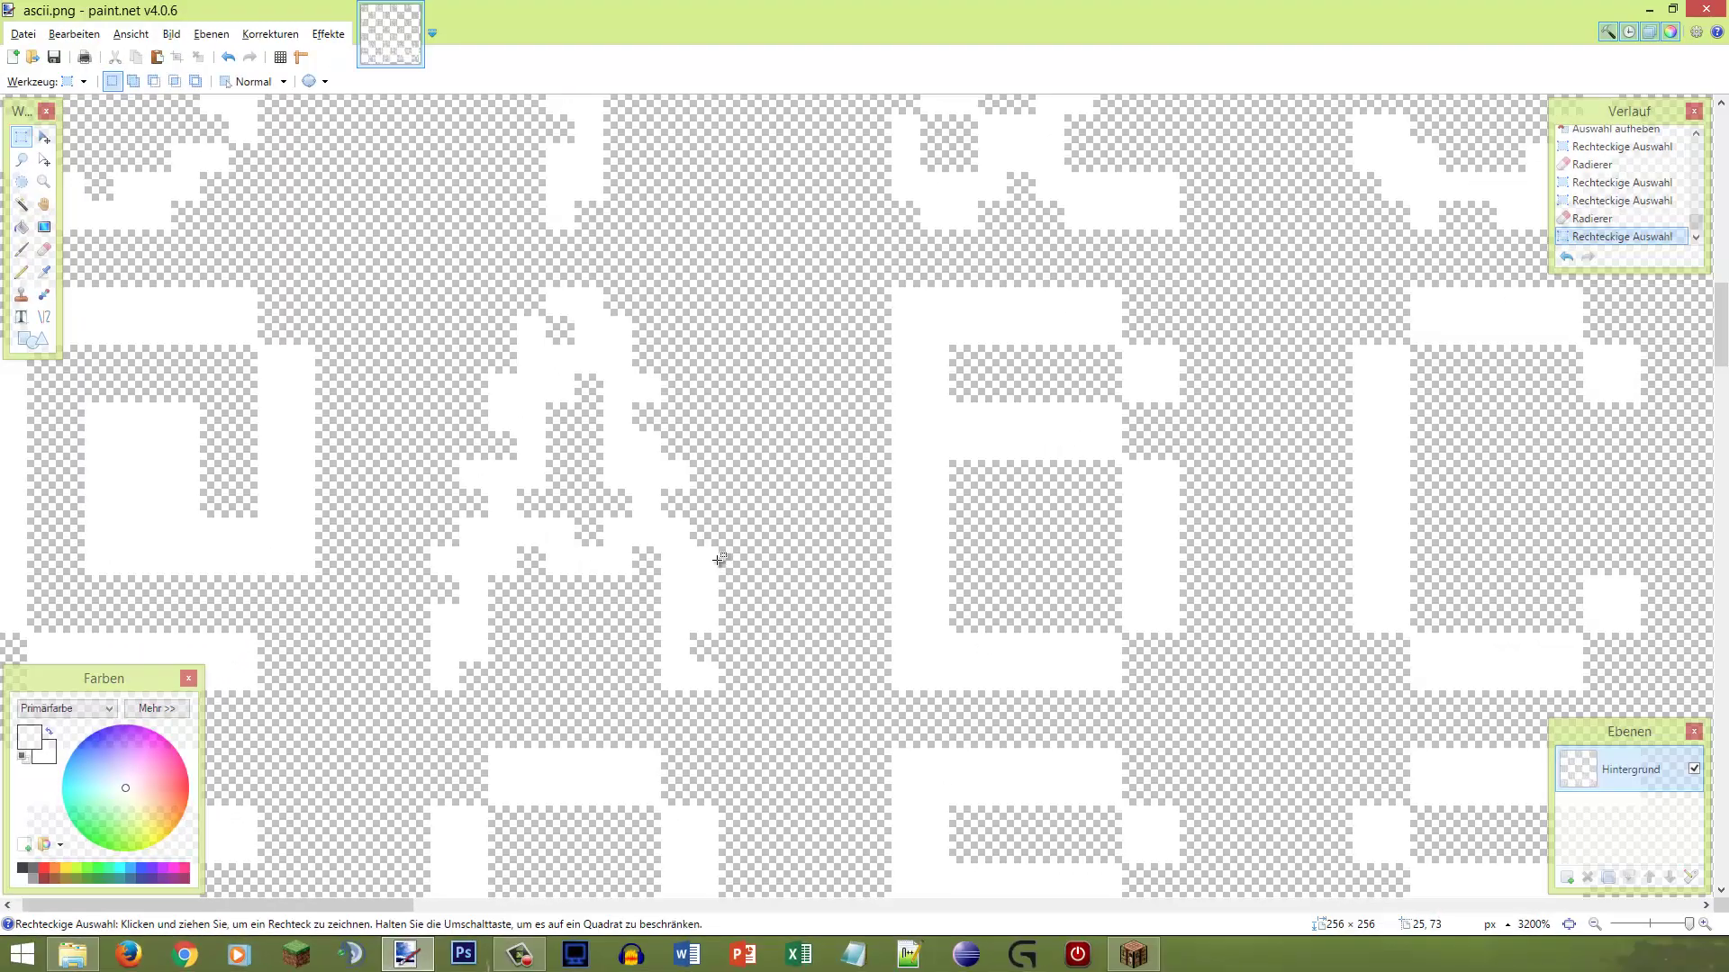
left_click(720, 572)
Step: Switch to Minecraft, close the chat line and show the debug overlay
left_click(1132, 954)
key("Escape")
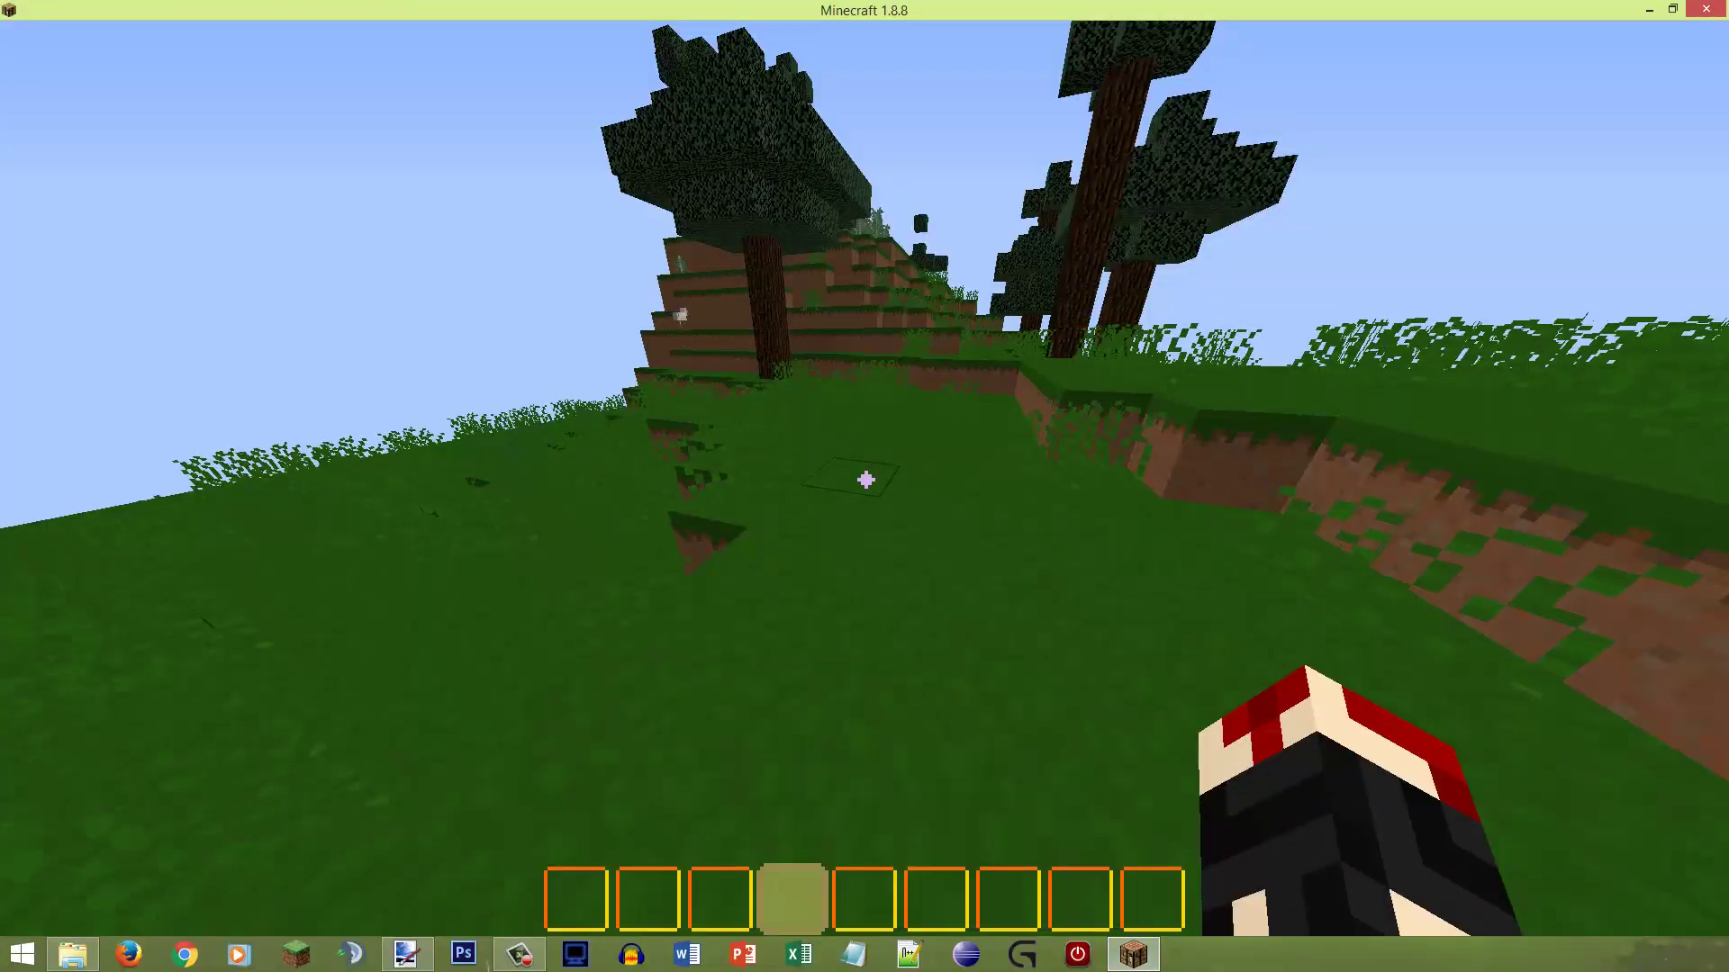
key("F3")
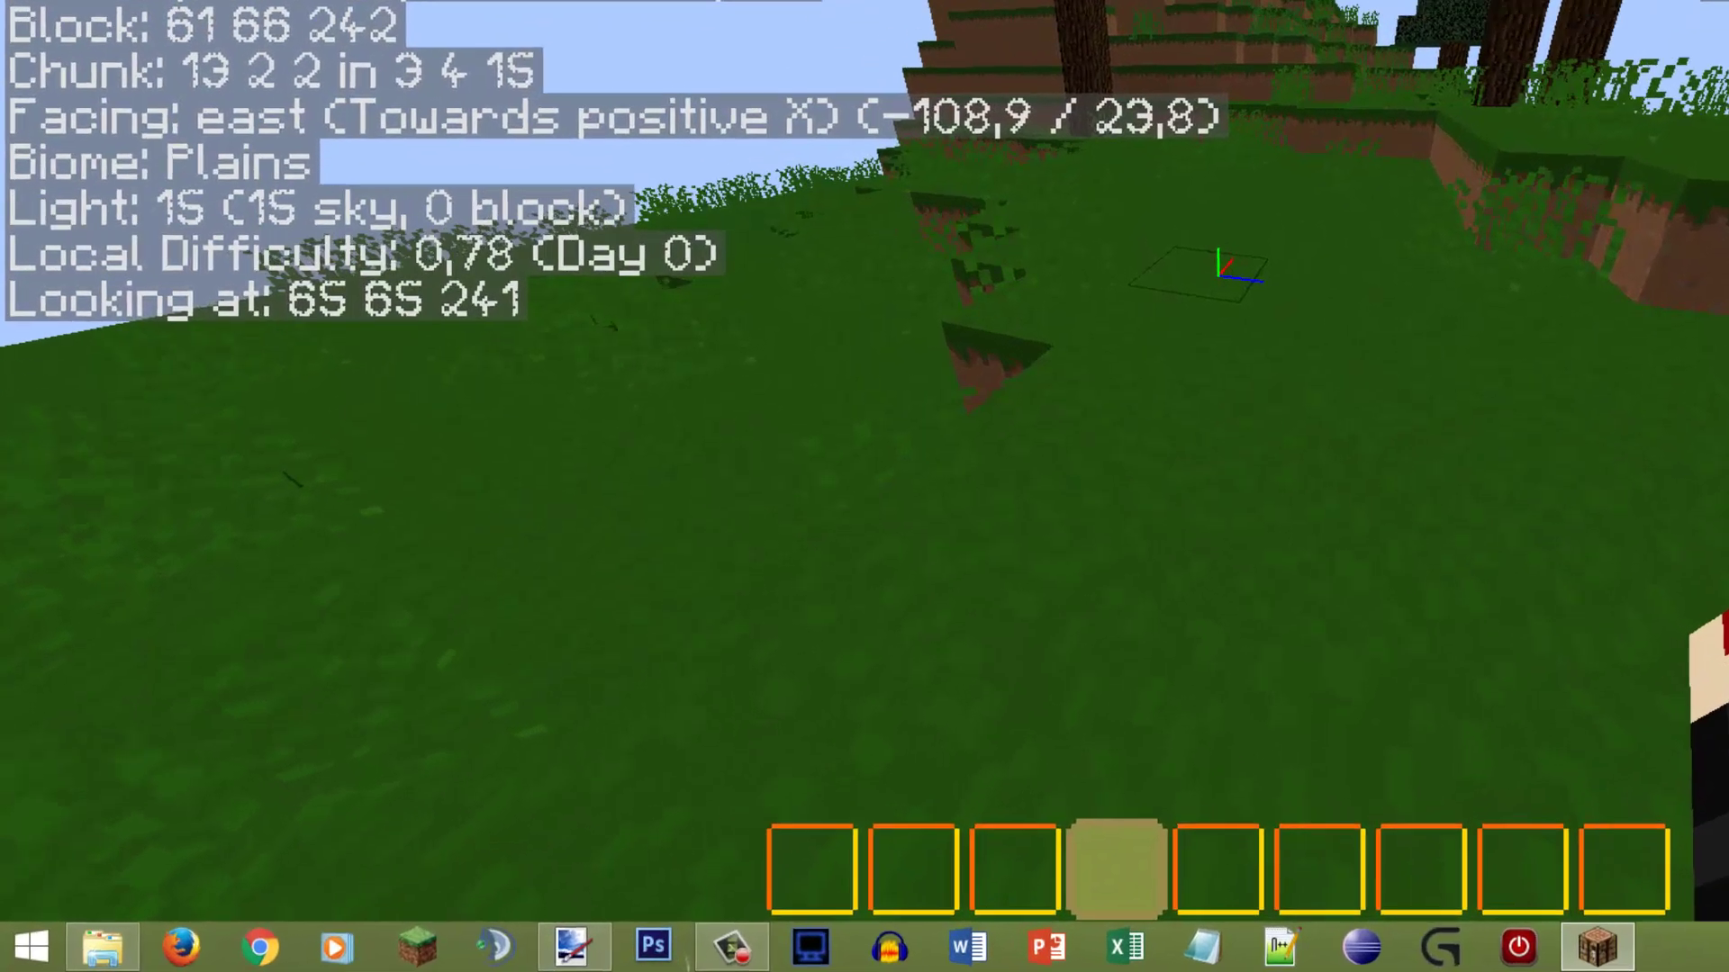
type("tA23")
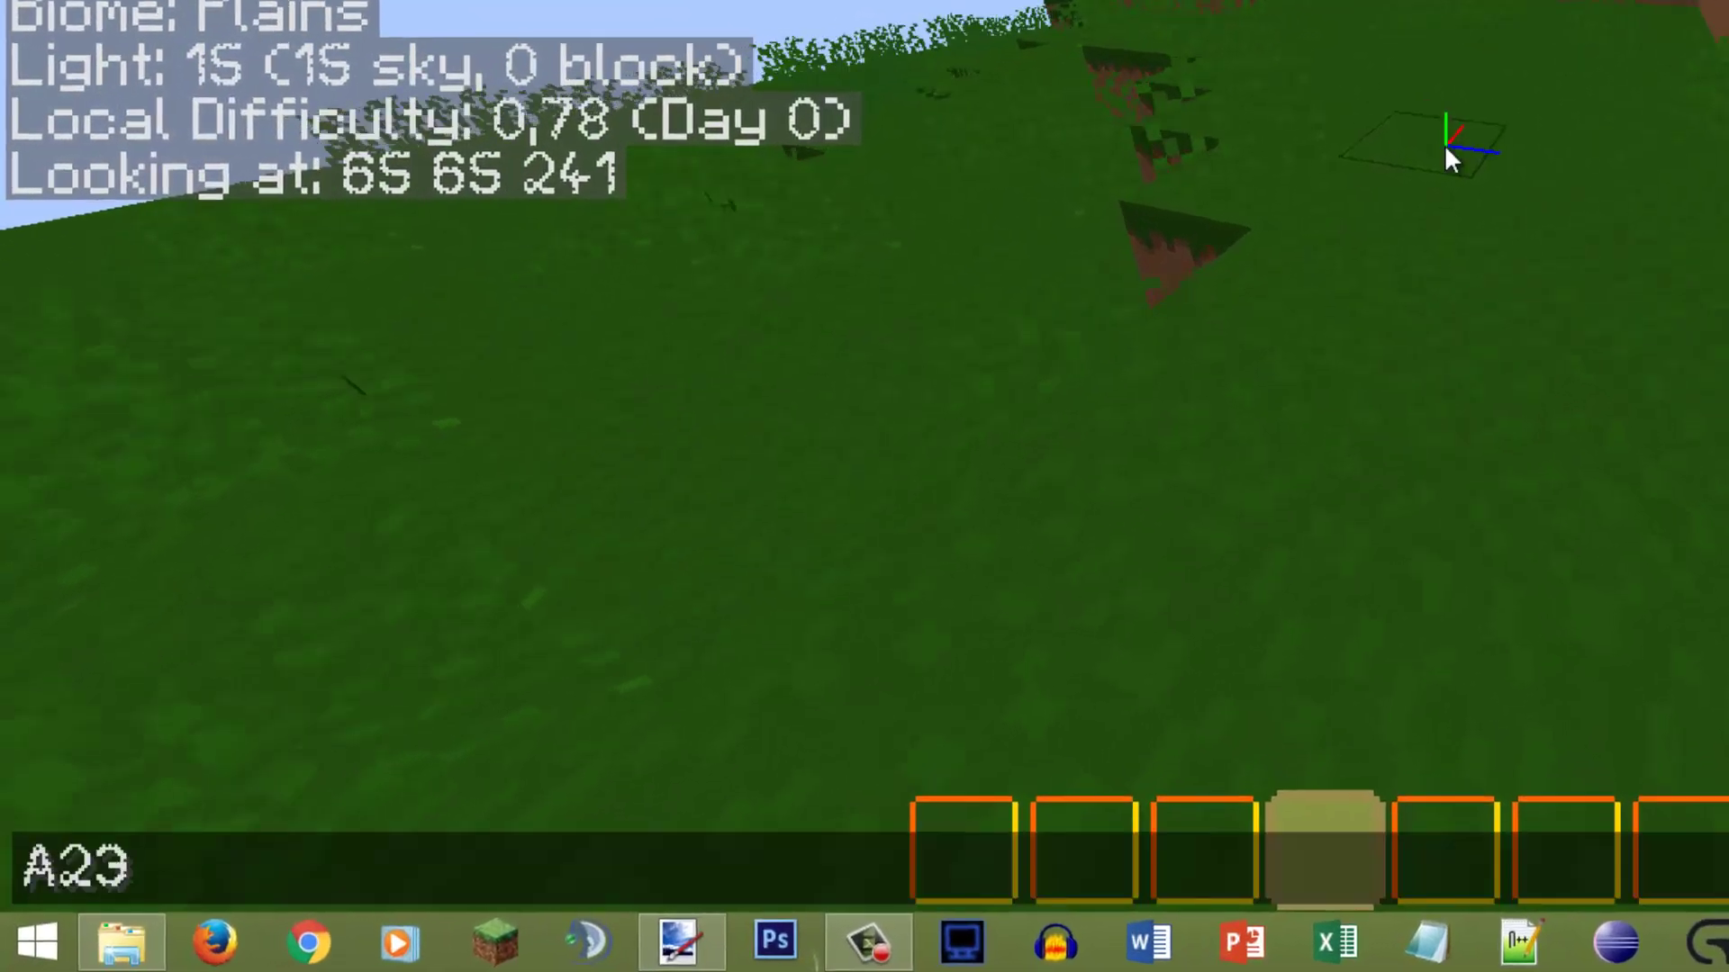
type("434352A32234543523454")
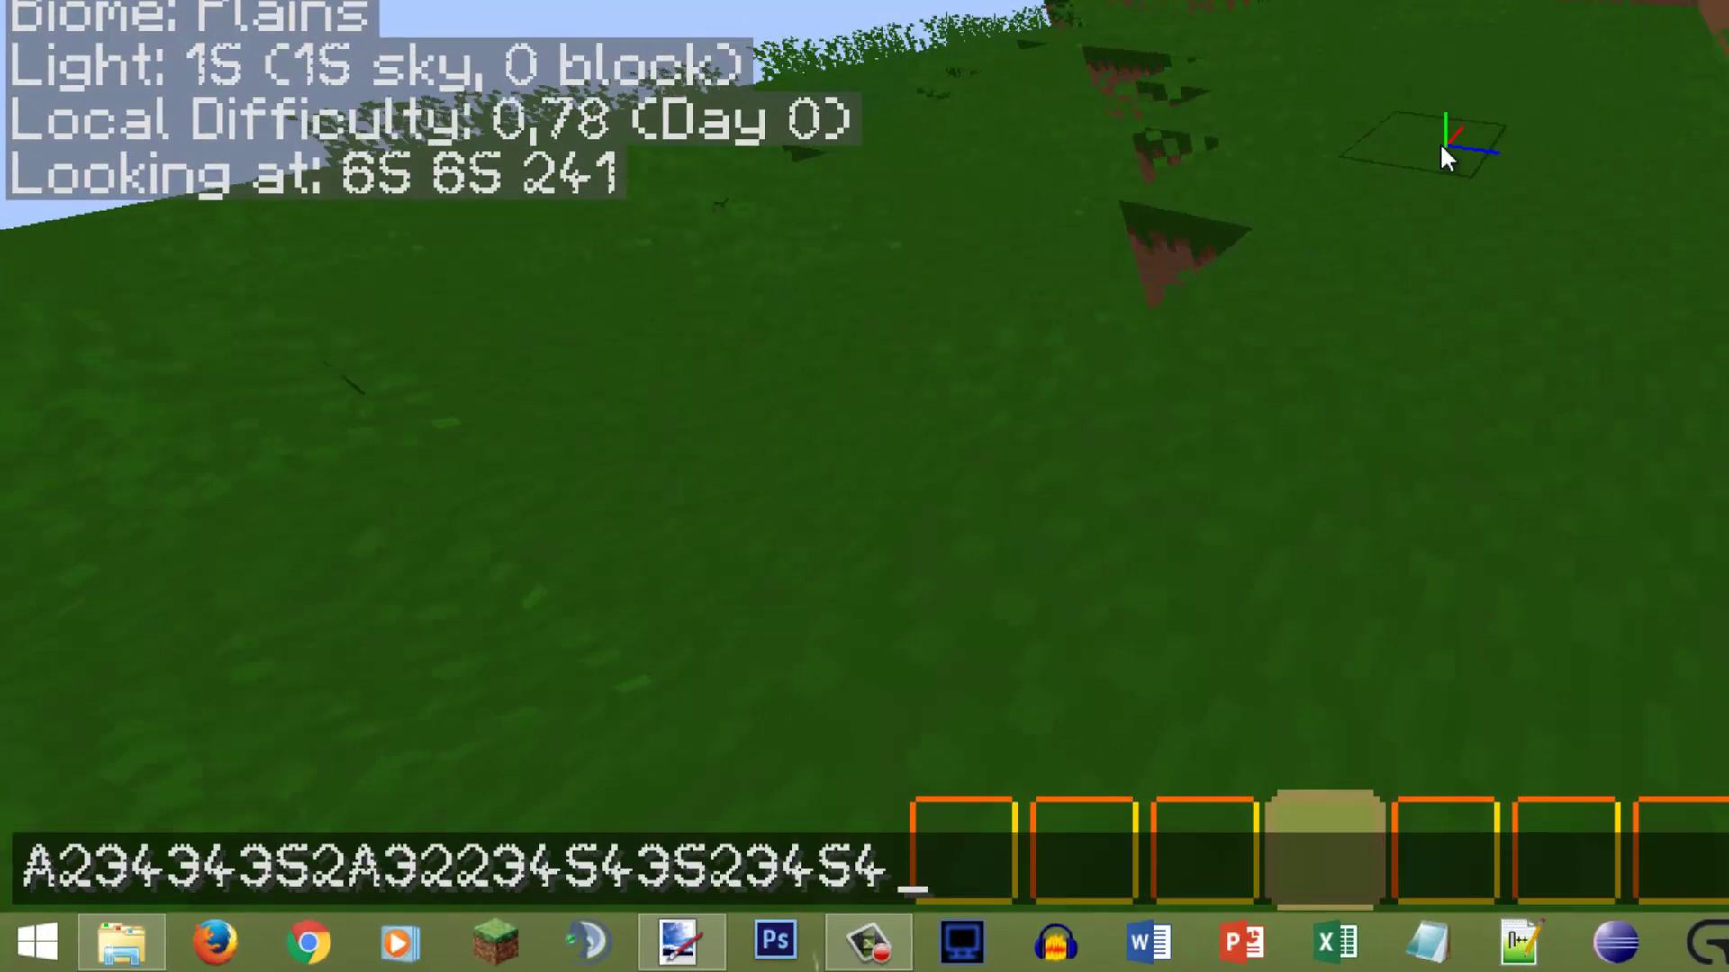
type("AAA")
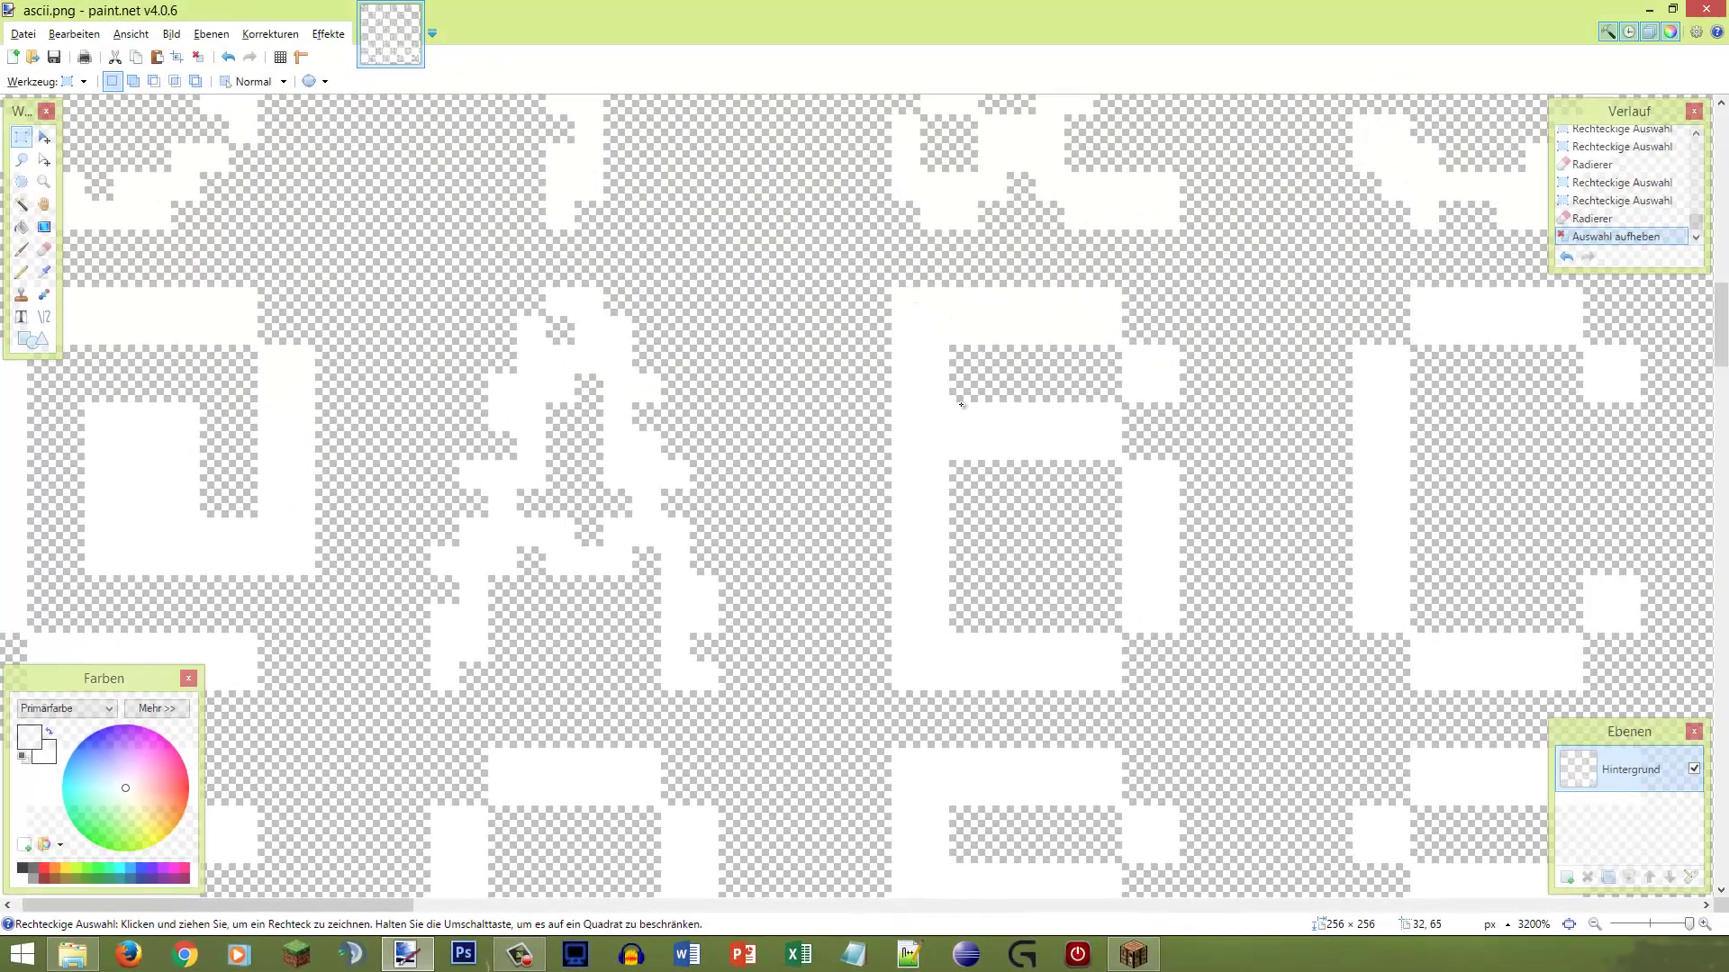
Step: Select the capital B's 10 × 14 pixel area in ascii.png and erase the old glyph
mouse_move(891, 286)
left_mouse_down()
mouse_move(1158, 635)
mouse_move(1179, 690)
left_mouse_up()
key("e")
mouse_move(953, 579)
left_mouse_down()
mouse_move(983, 472)
mouse_move(1130, 452)
left_mouse_up()
key("s")
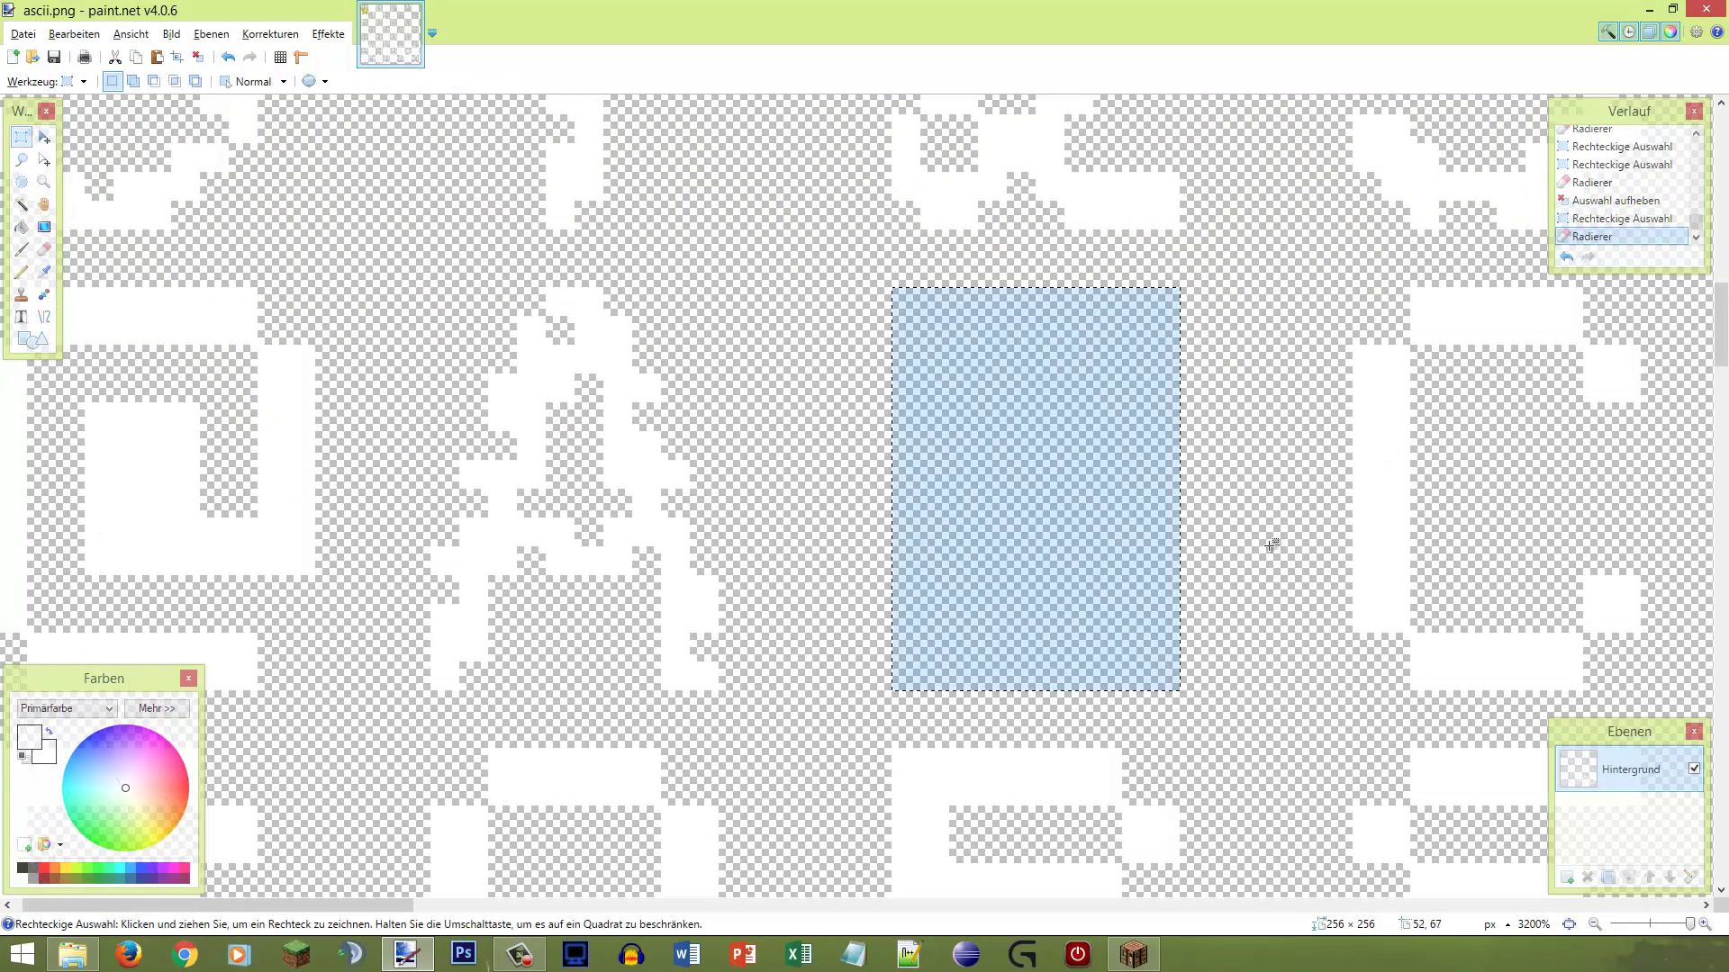
Step: Pencil a three-pixel diagonal as the new B's upper-left corner inside the emptied selection
left_click_drag(347, 905, 450, 927)
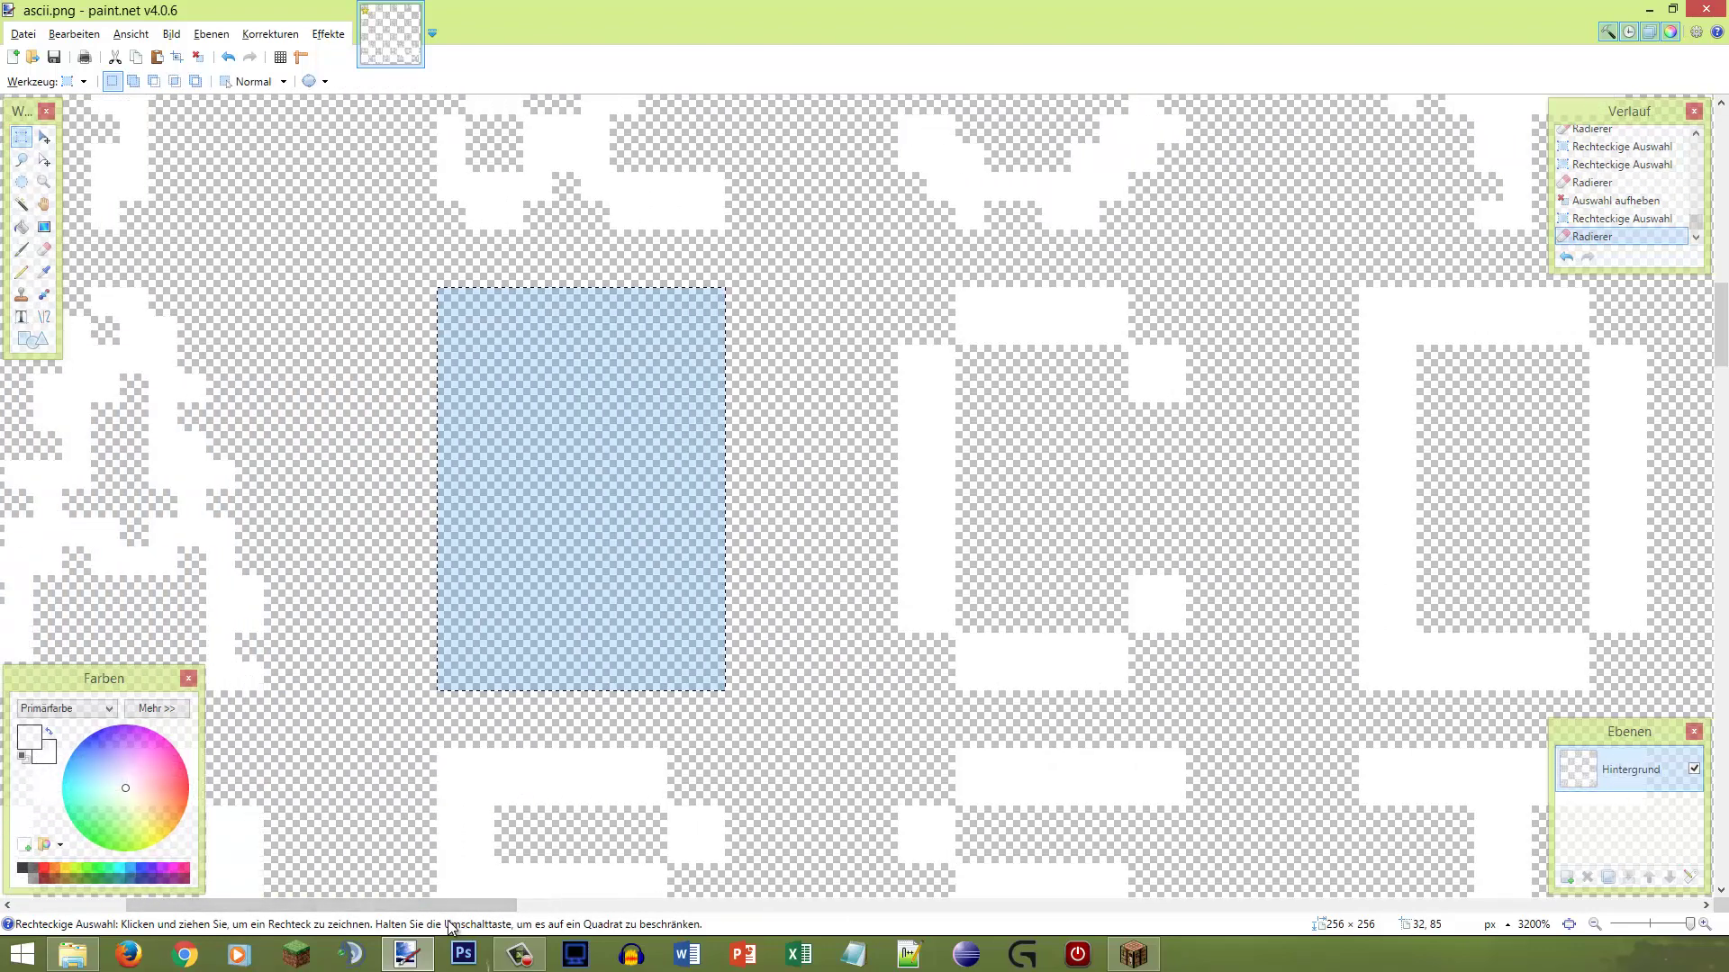
key("p")
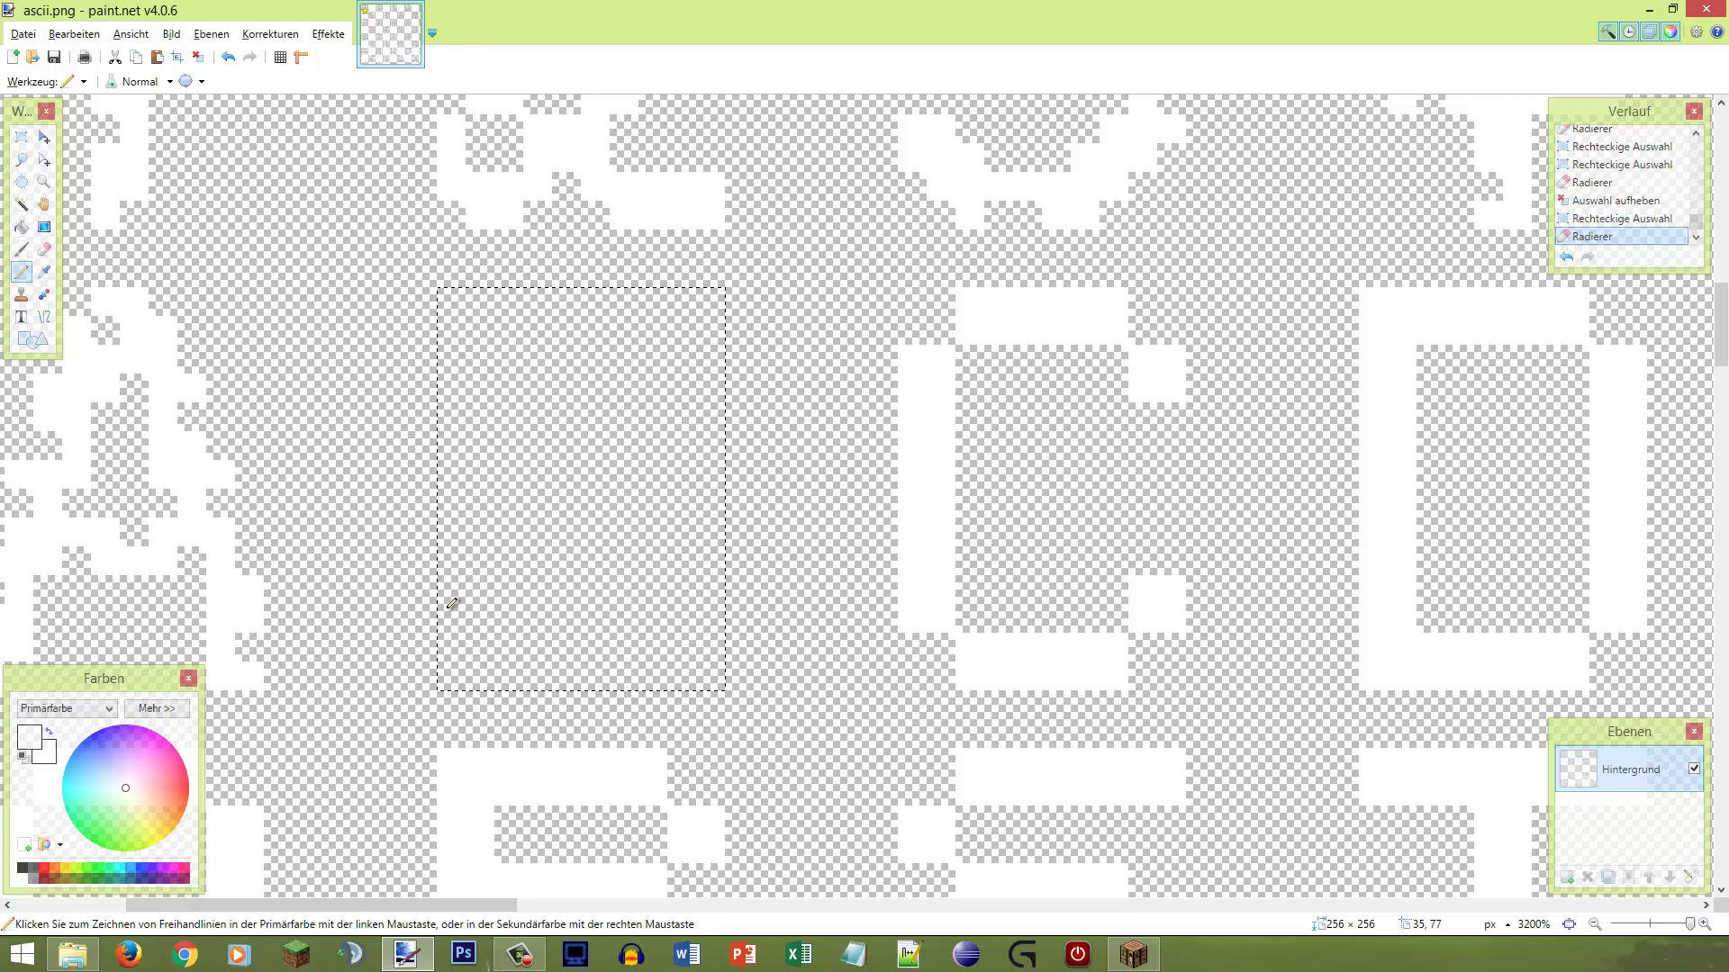
scroll(572, 456, "up", 3)
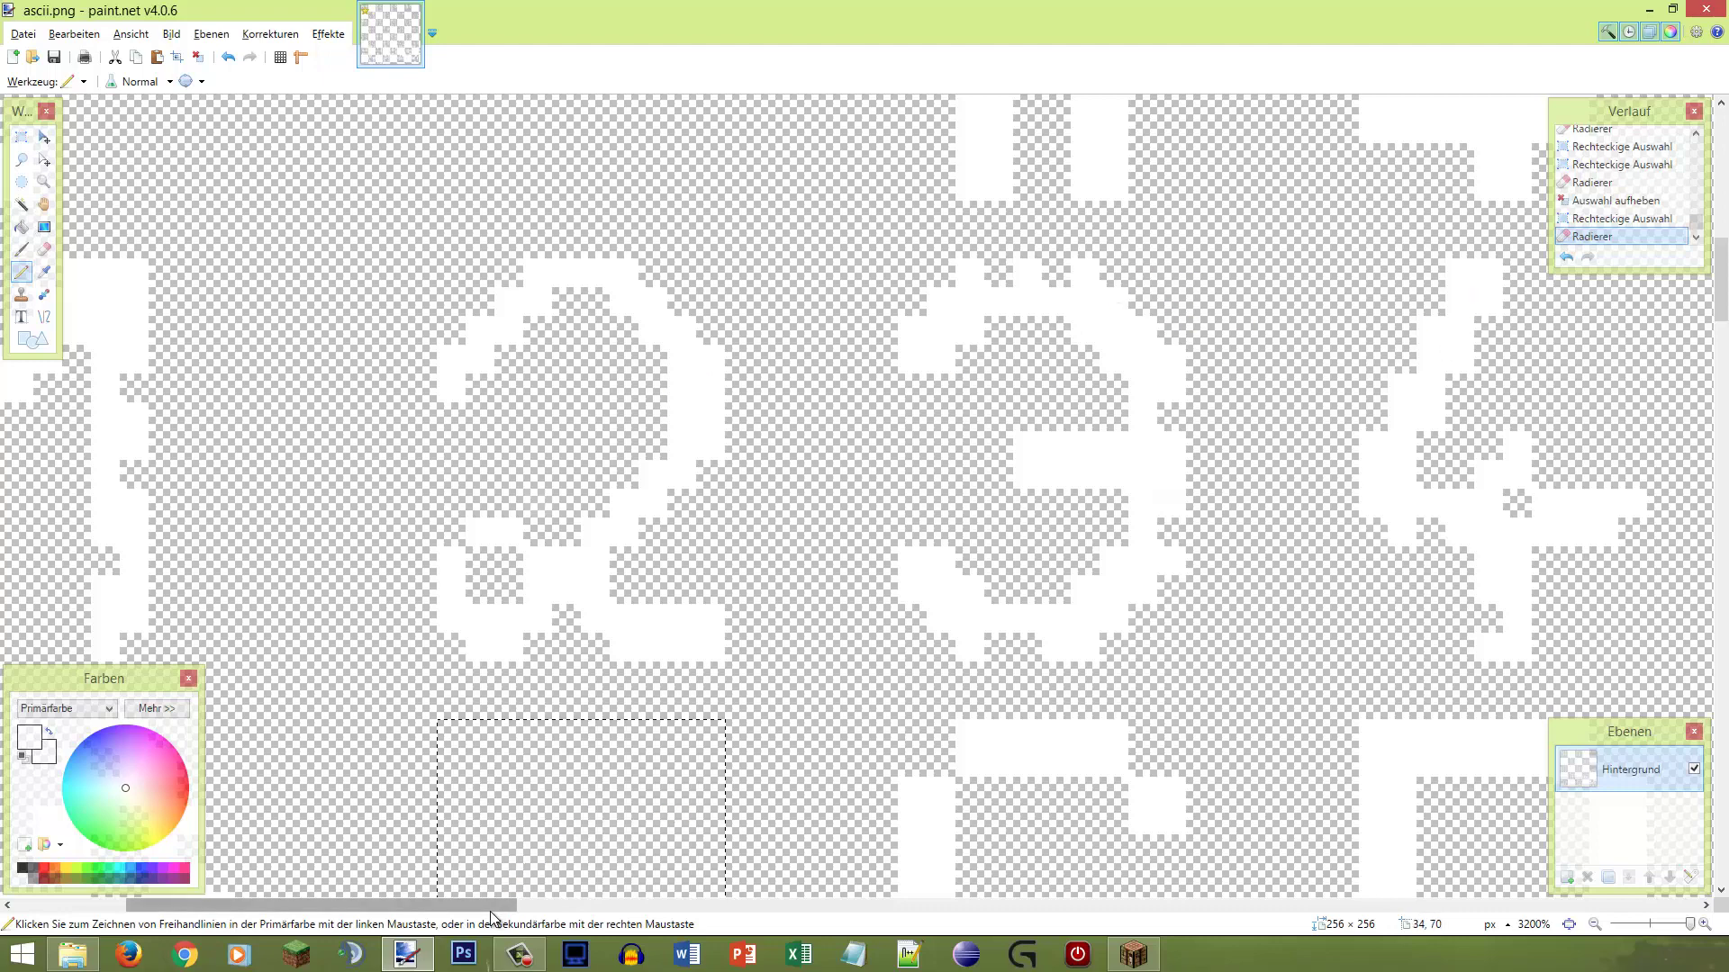
mouse_move(490, 905)
left_mouse_down()
mouse_move(411, 909)
mouse_move(1160, 899)
mouse_move(359, 895)
mouse_move(542, 877)
mouse_move(509, 899)
left_mouse_up()
scroll(552, 351, "down", 5)
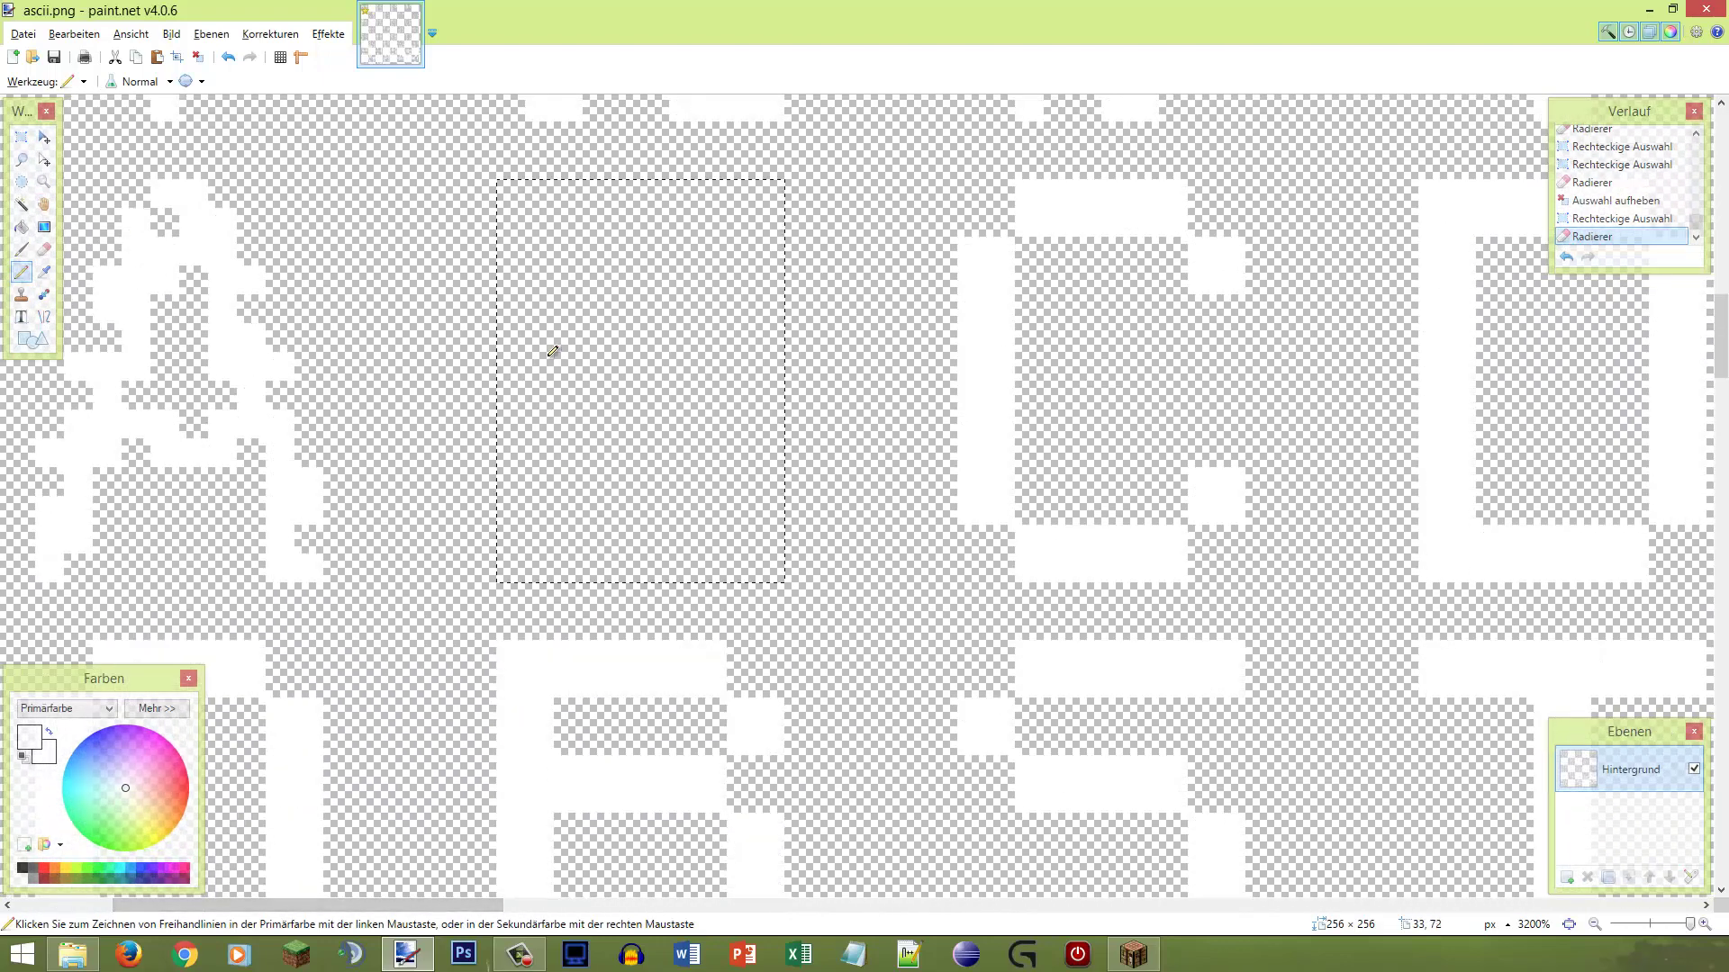
scroll(552, 282, "up", 3)
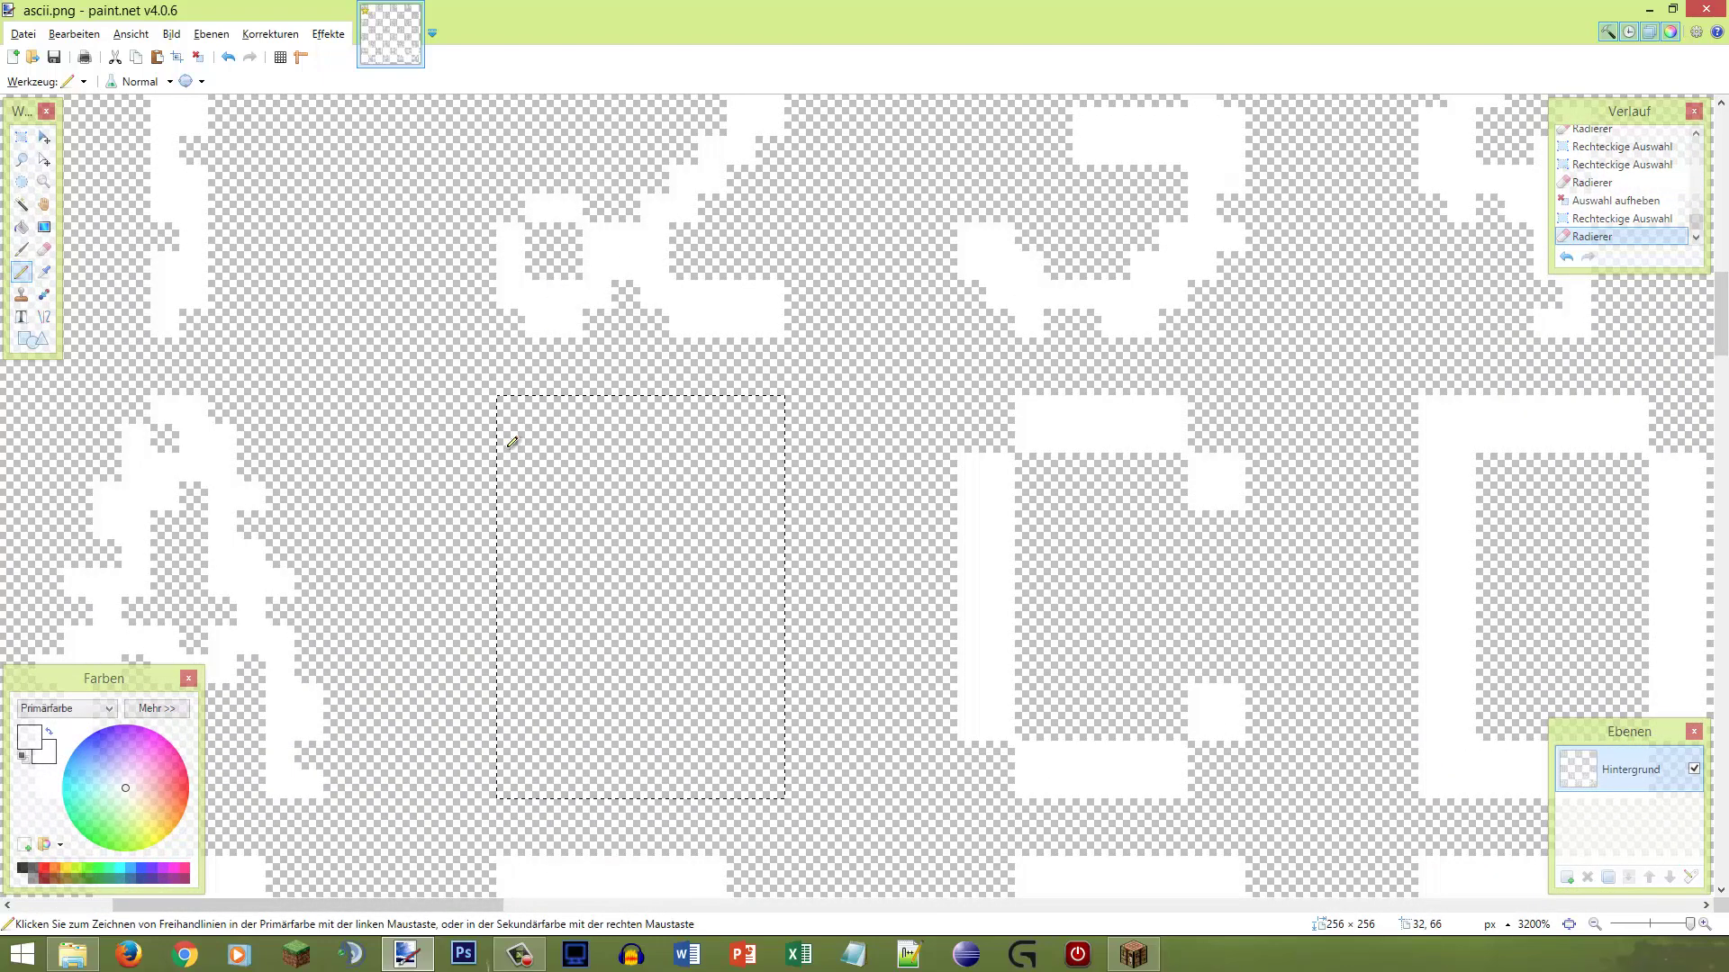
left_click(513, 450)
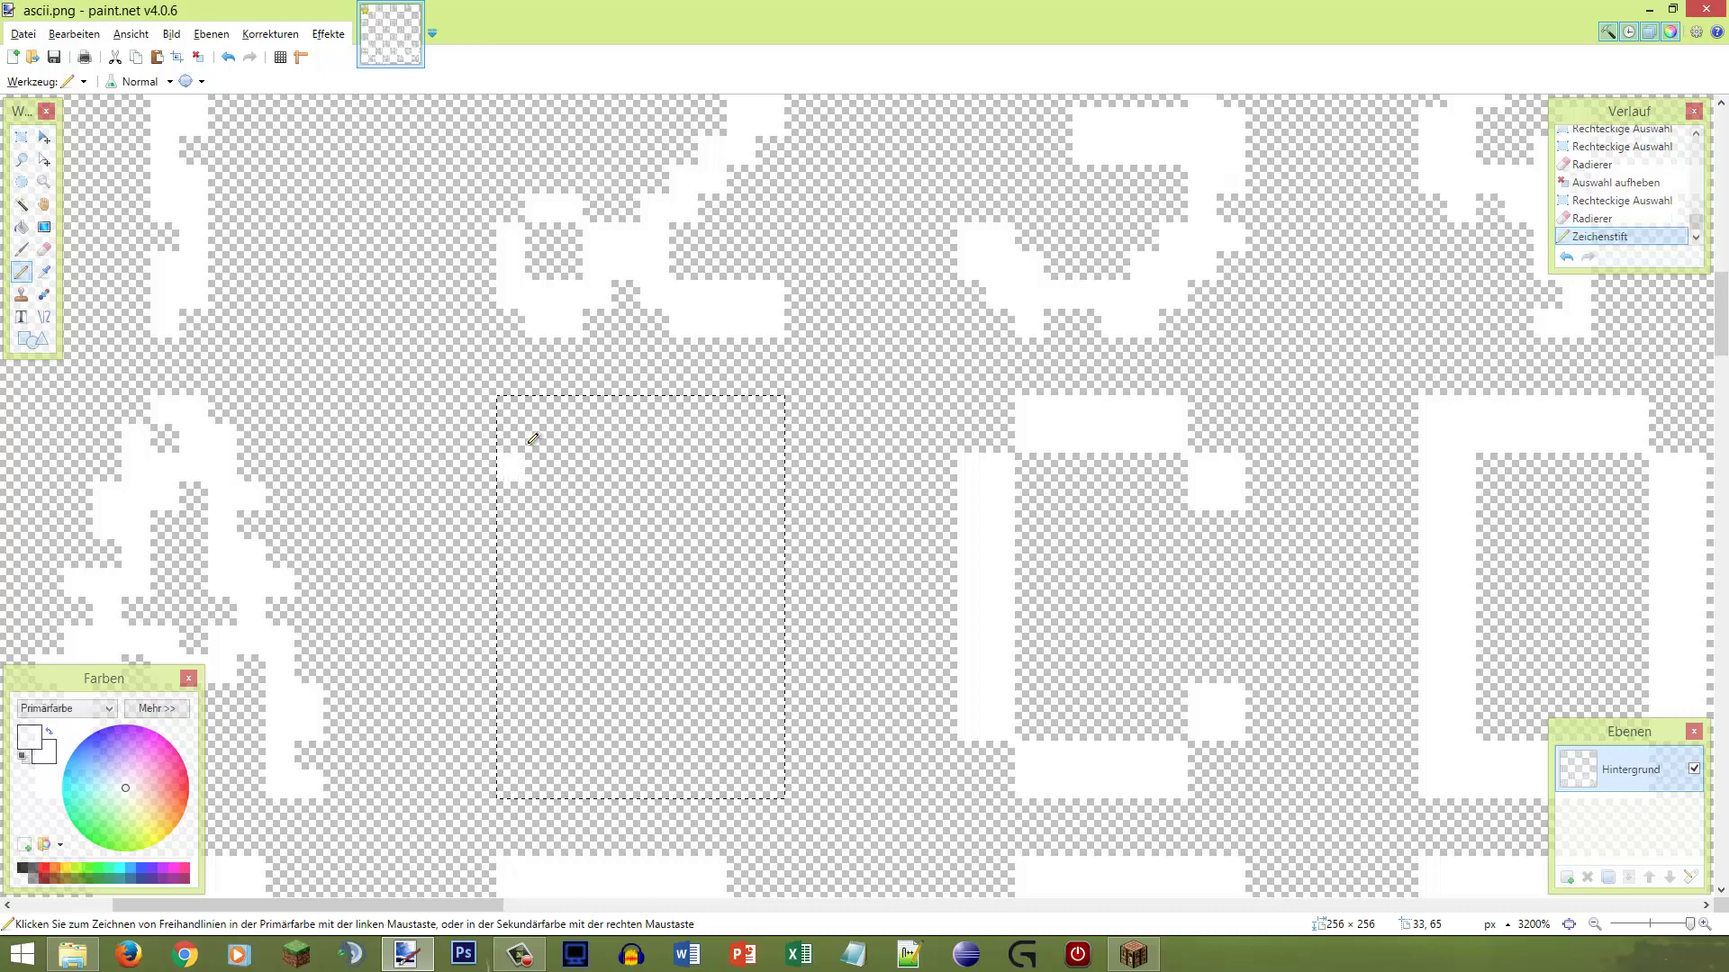
left_click(541, 436)
left_click(569, 409)
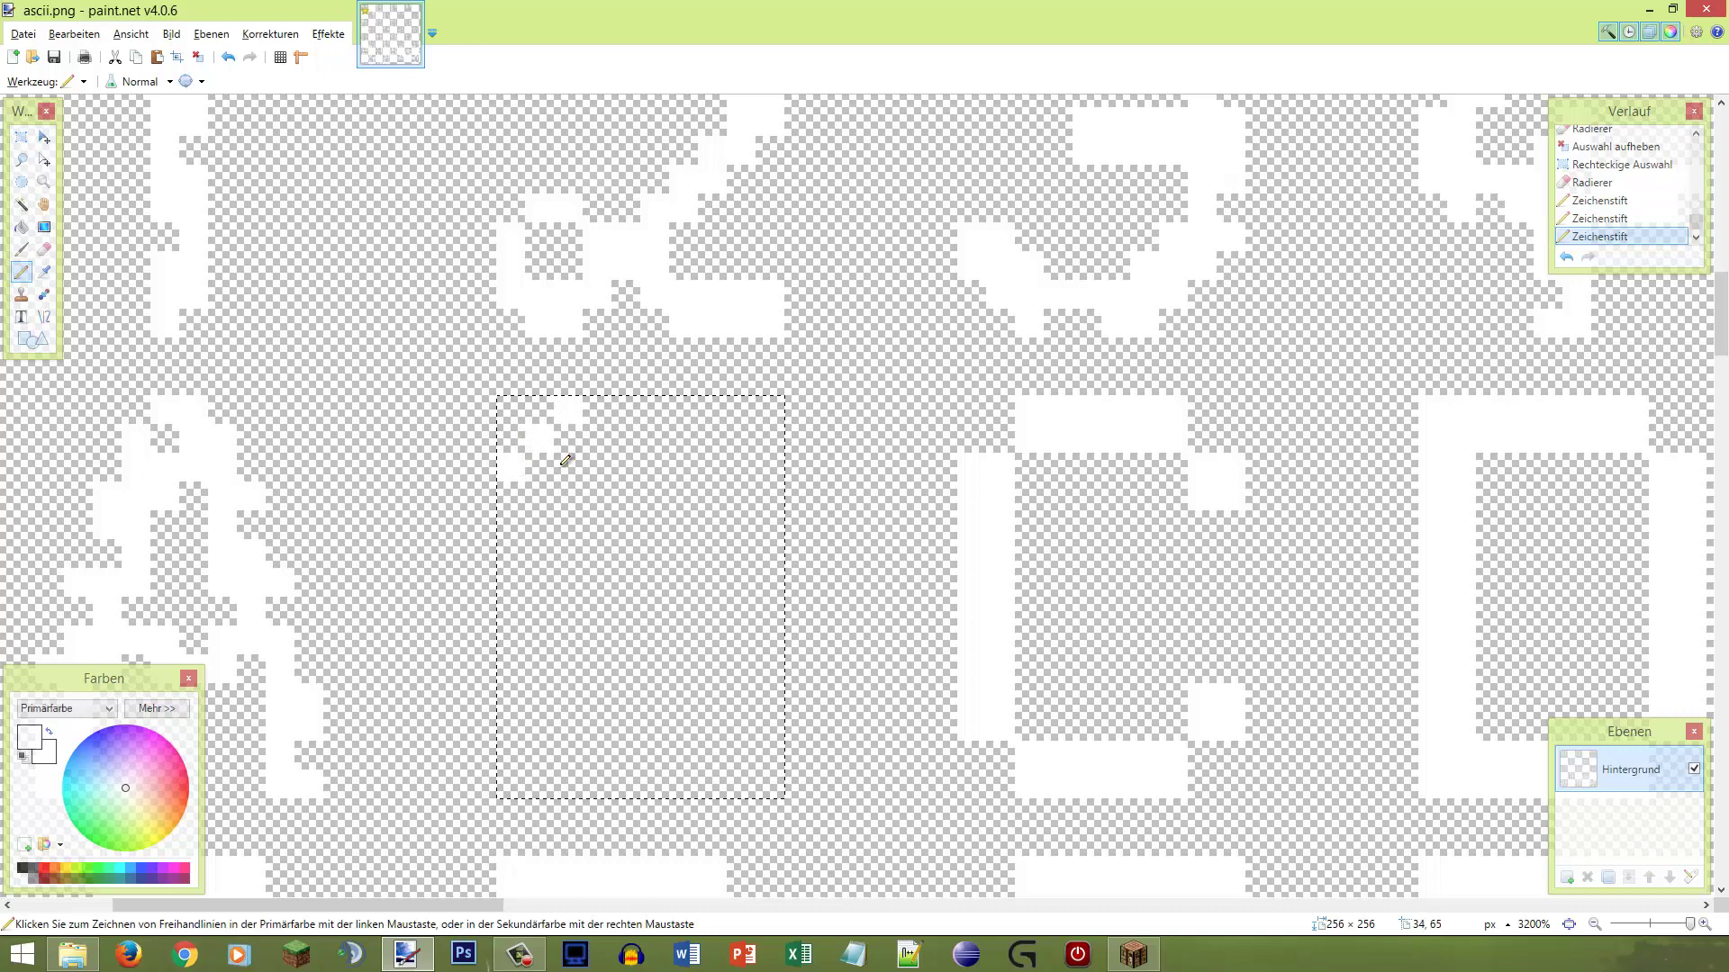
Step: Draw the rest of the B's one-pixel outline with rounded corners and two right-hand bowls, plus a two-pixel-thick middle bar
left_click_drag(514, 487, 514, 738)
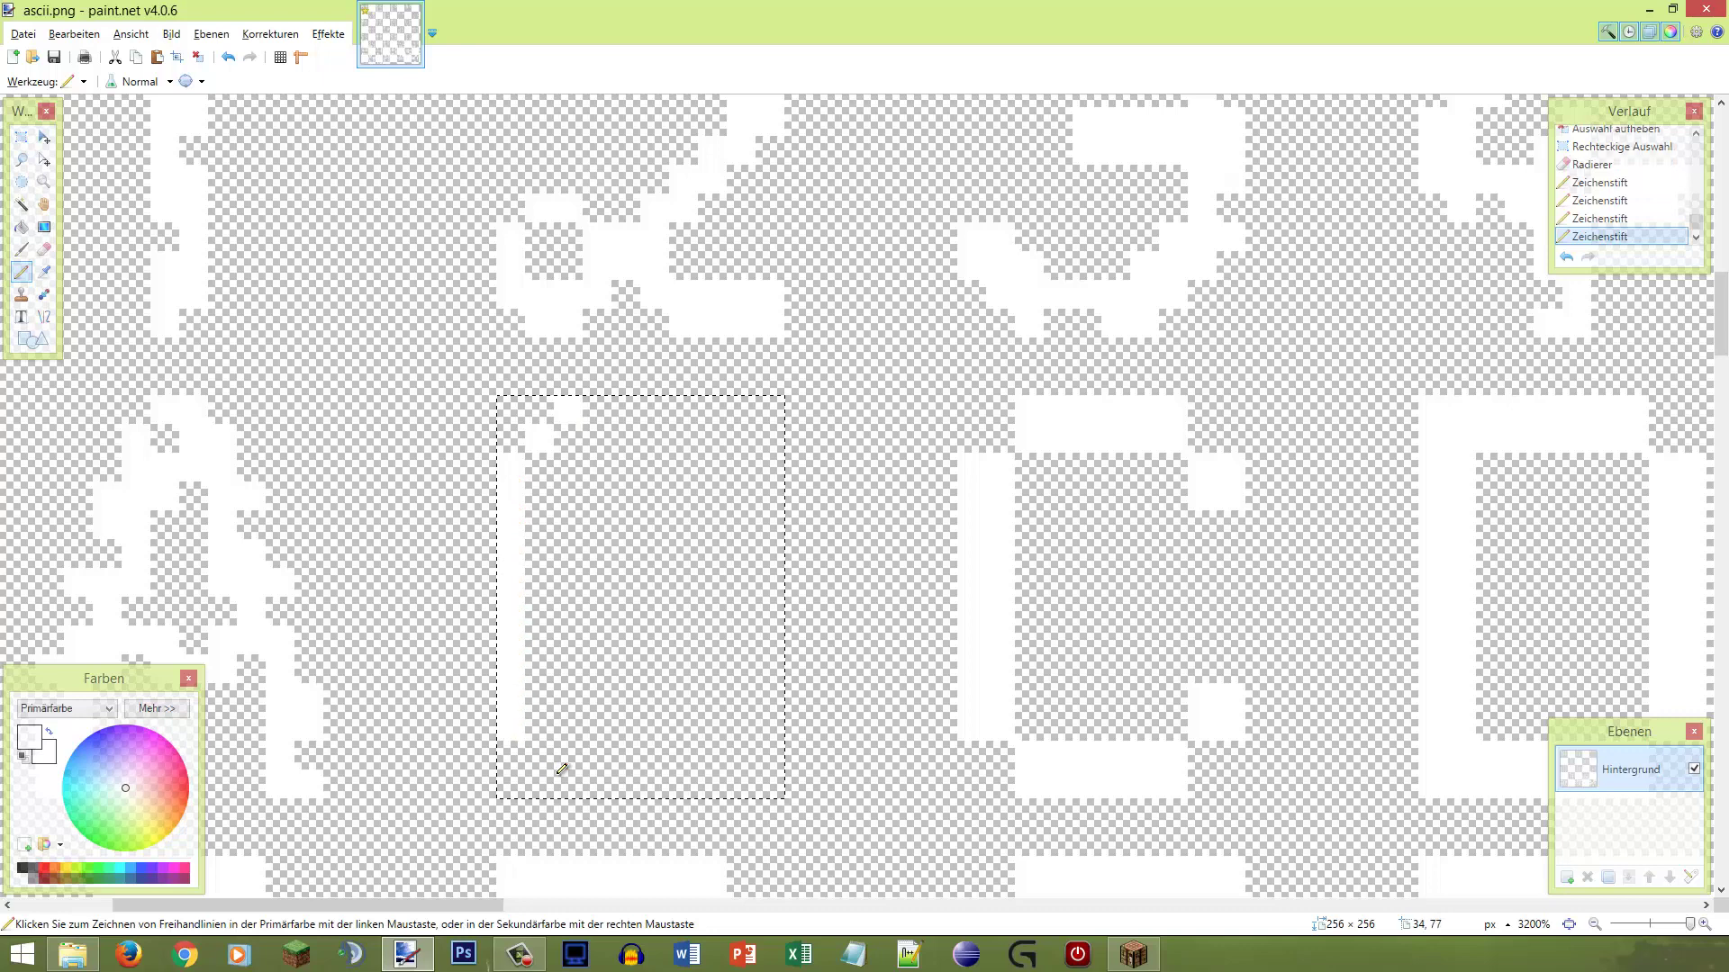
left_click(540, 754)
left_click(572, 775)
left_click_drag(597, 411, 673, 412)
mouse_move(599, 782)
left_mouse_down()
mouse_move(700, 782)
mouse_move(764, 729)
mouse_move(768, 648)
mouse_move(731, 596)
mouse_move(683, 576)
mouse_move(535, 581)
mouse_move(551, 557)
mouse_move(716, 557)
mouse_move(763, 506)
mouse_move(768, 471)
mouse_move(700, 428)
mouse_move(742, 431)
mouse_move(668, 401)
left_mouse_up()
Step: Thicken the B's outer strokes to two pixels by pencilling along the inside of the outline
scroll(675, 419, "down", 3)
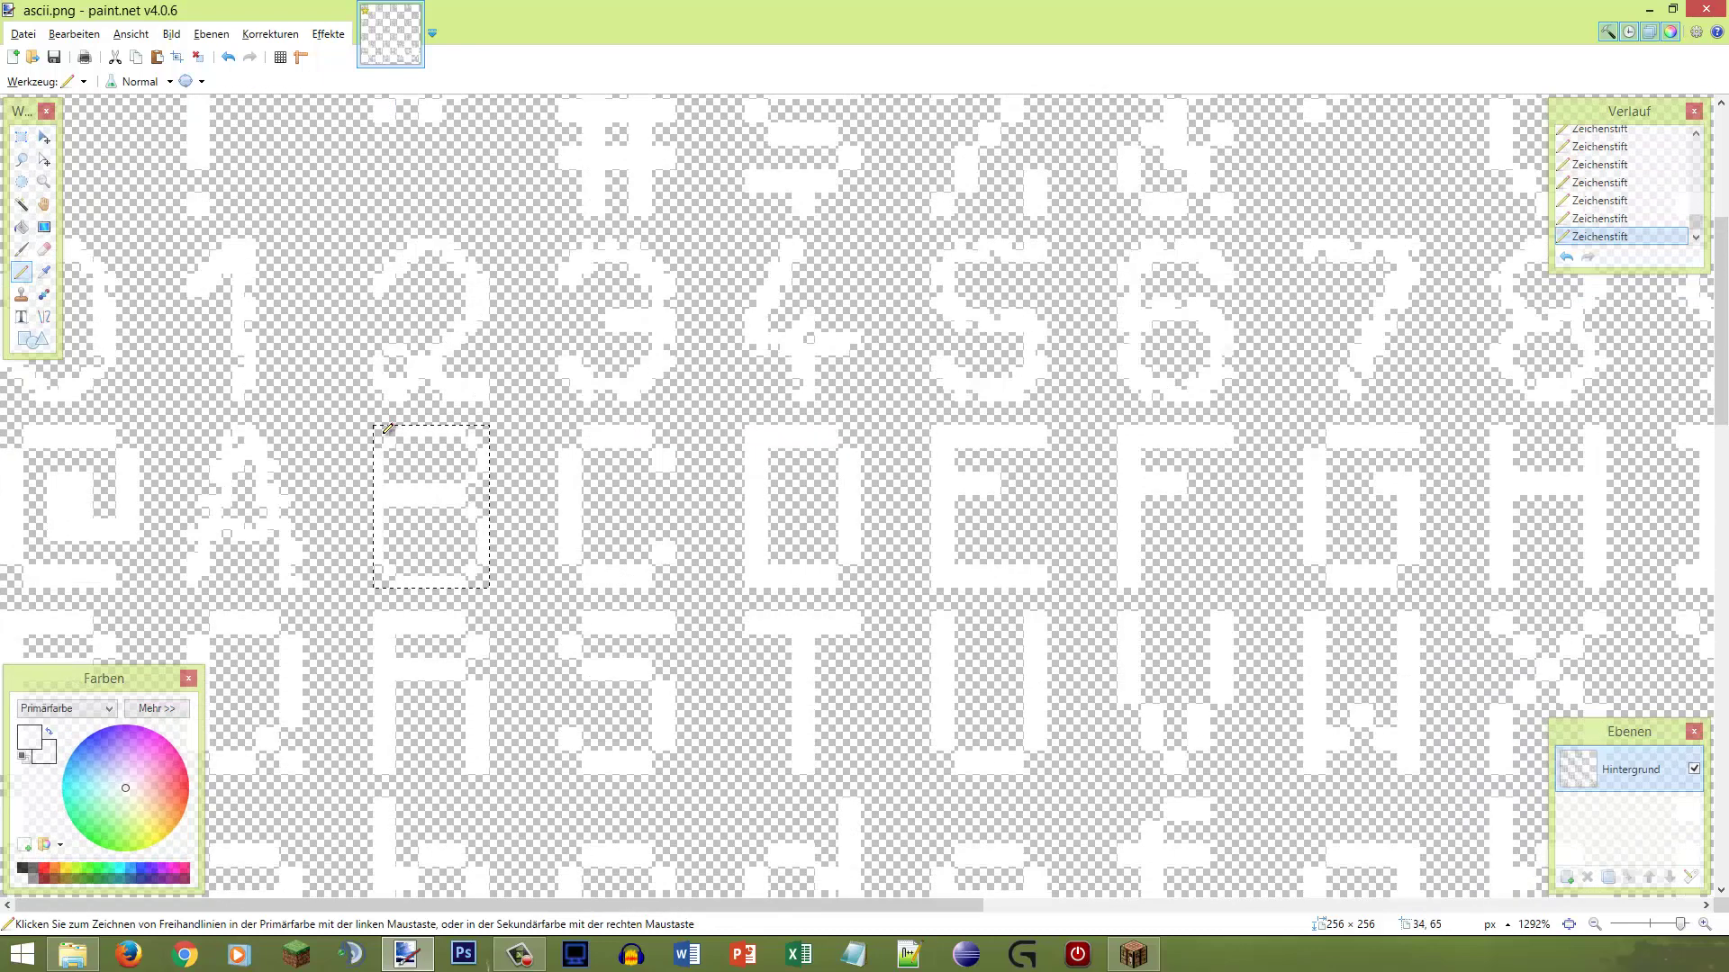
scroll(381, 421, "up", 2)
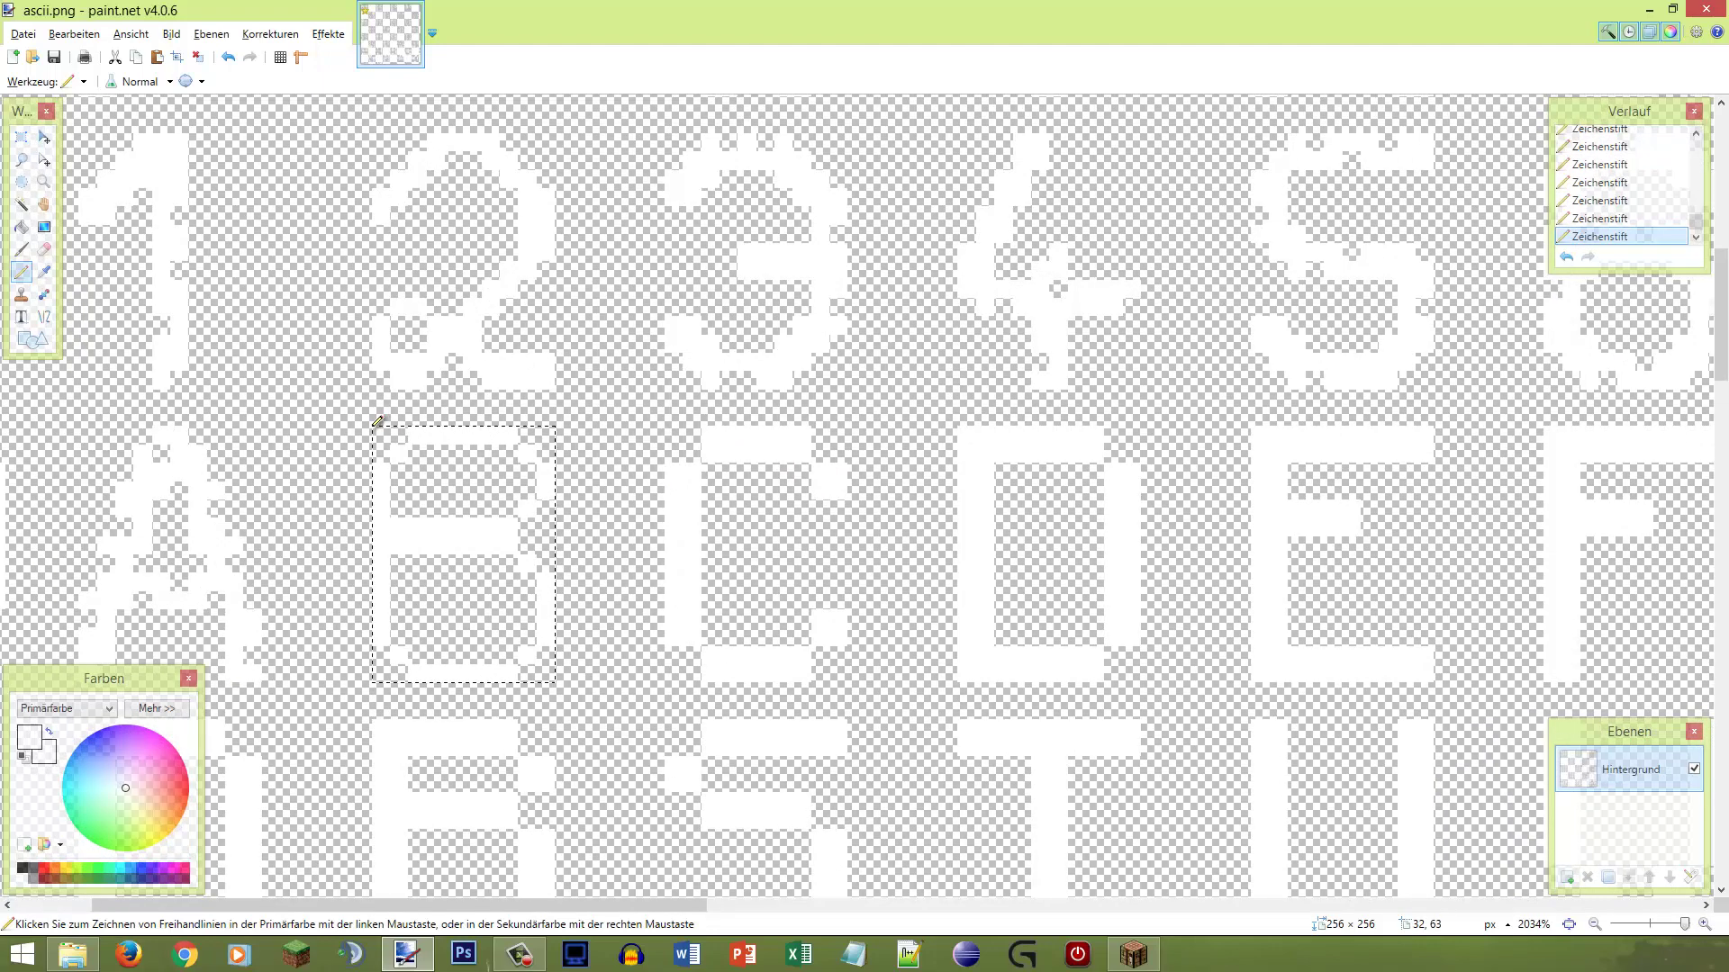
scroll(275, 507, "up", 2)
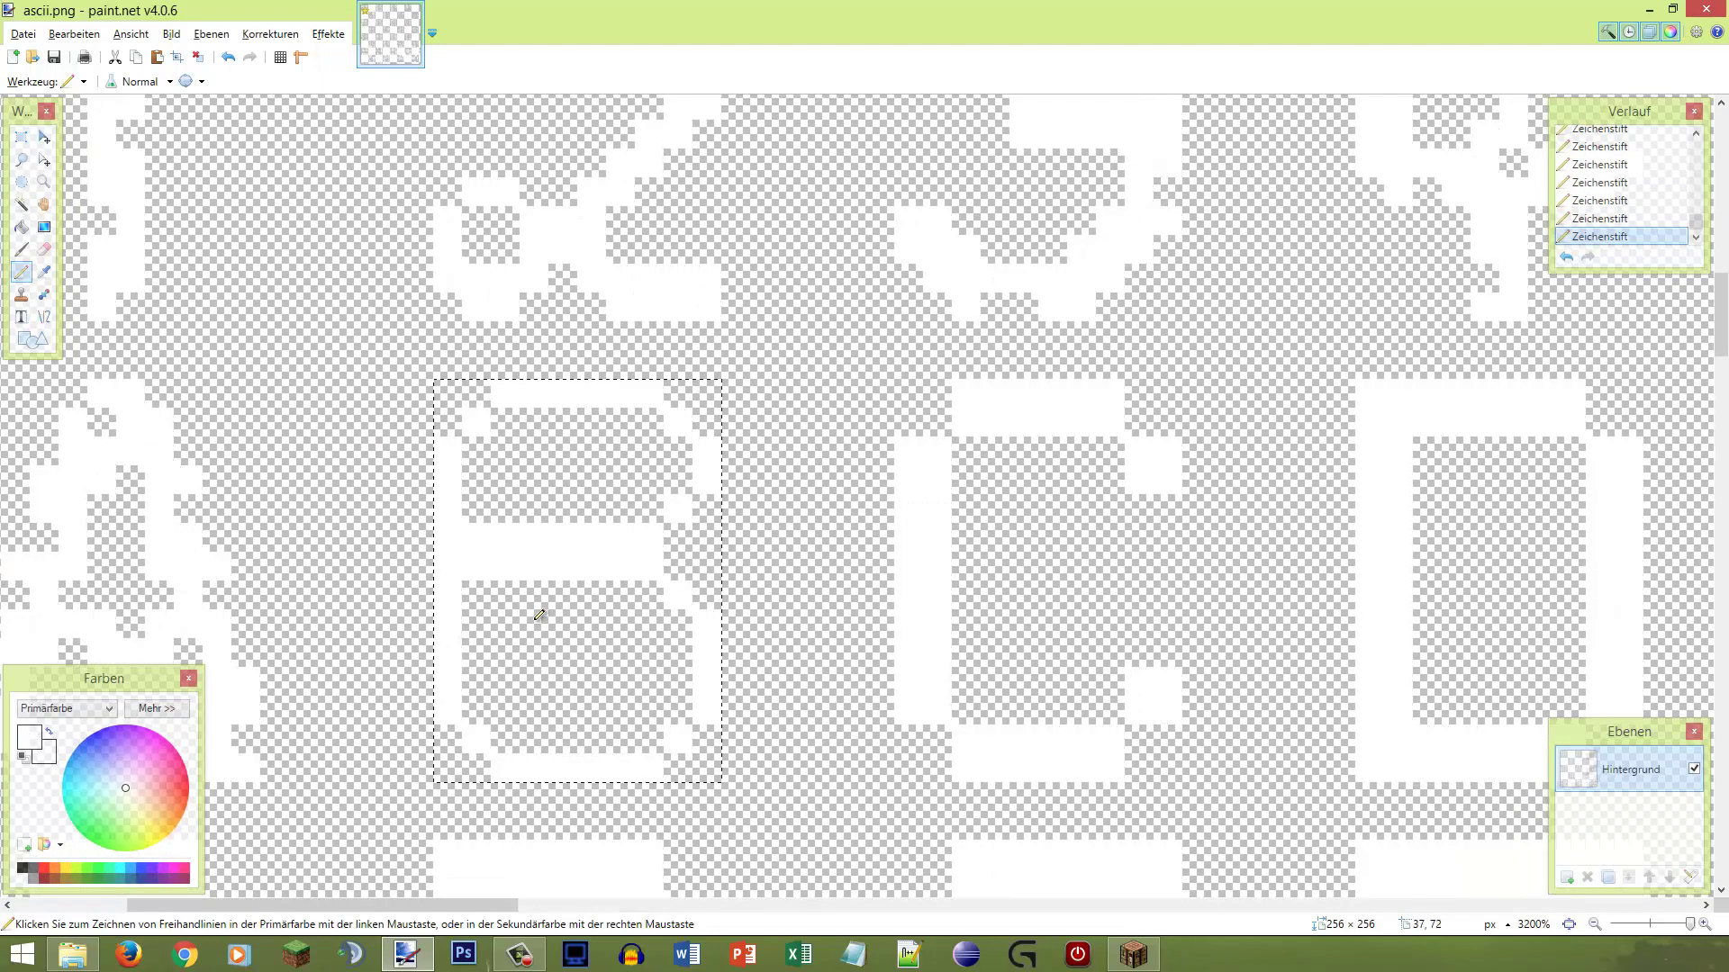
mouse_move(507, 416)
left_mouse_down()
mouse_move(481, 450)
mouse_move(476, 711)
mouse_move(527, 748)
mouse_move(652, 741)
mouse_move(677, 710)
mouse_move(679, 628)
mouse_move(651, 498)
mouse_move(670, 505)
mouse_move(679, 453)
mouse_move(648, 423)
mouse_move(545, 415)
left_mouse_up()
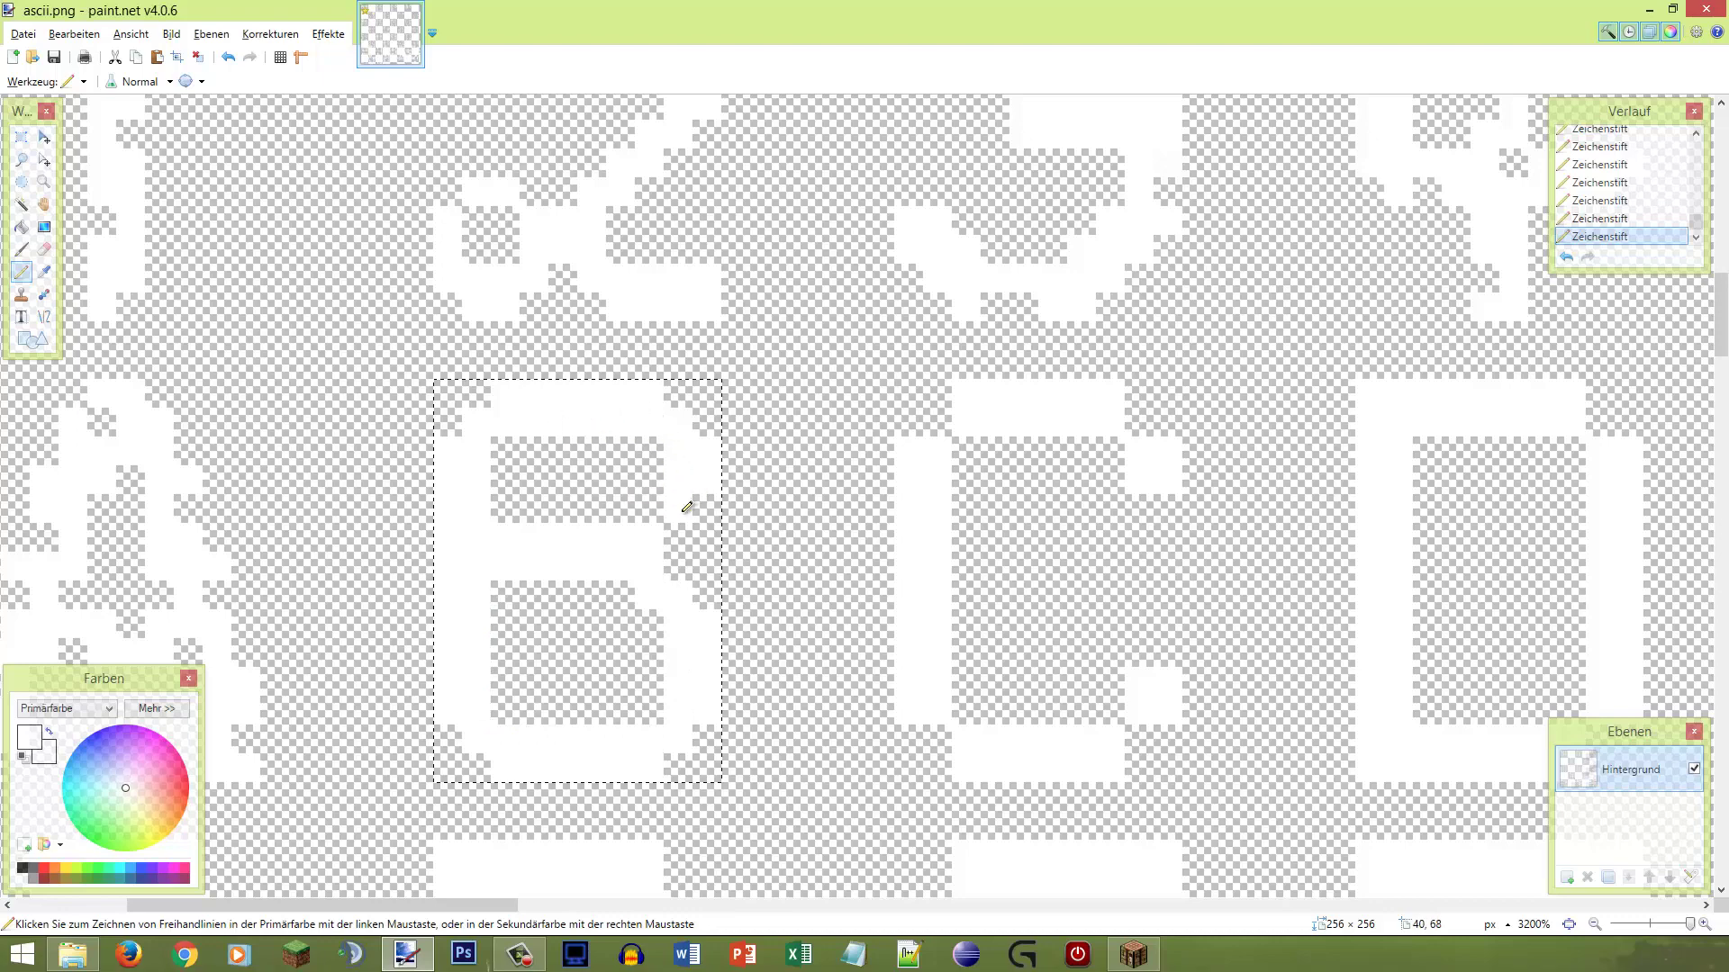
Step: Try filling the notch between the two bowls on the B's right edge, and undo it
scroll(694, 491, "down", 3)
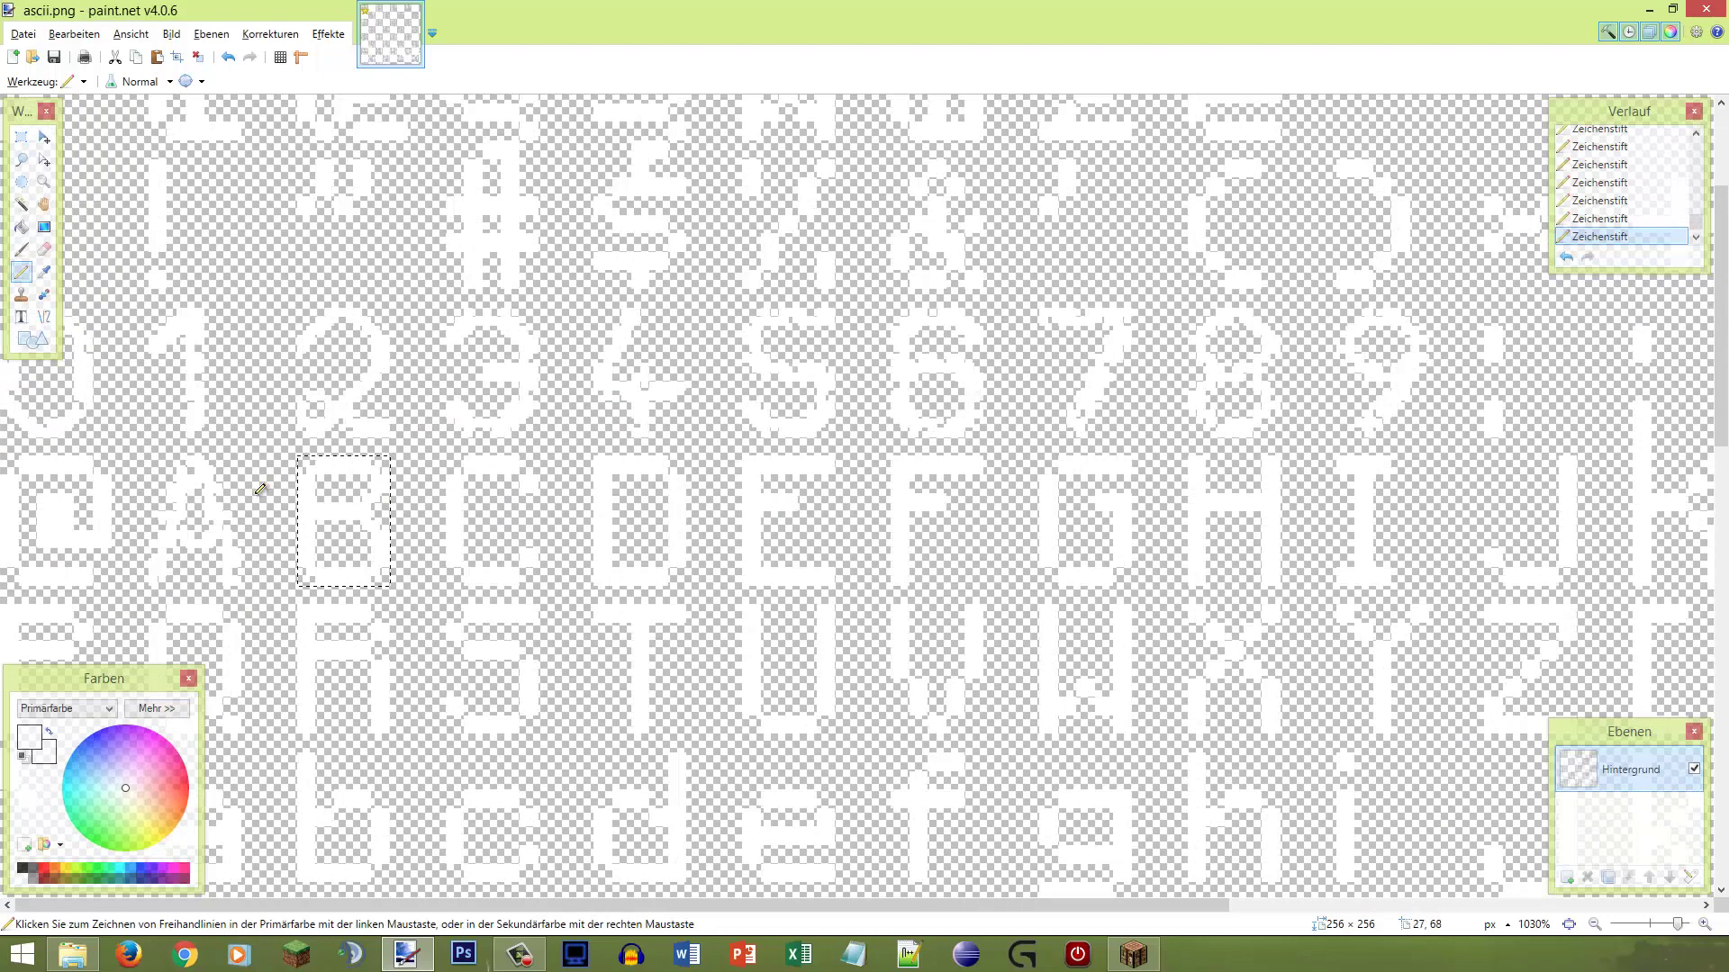
scroll(259, 491, "up", 3)
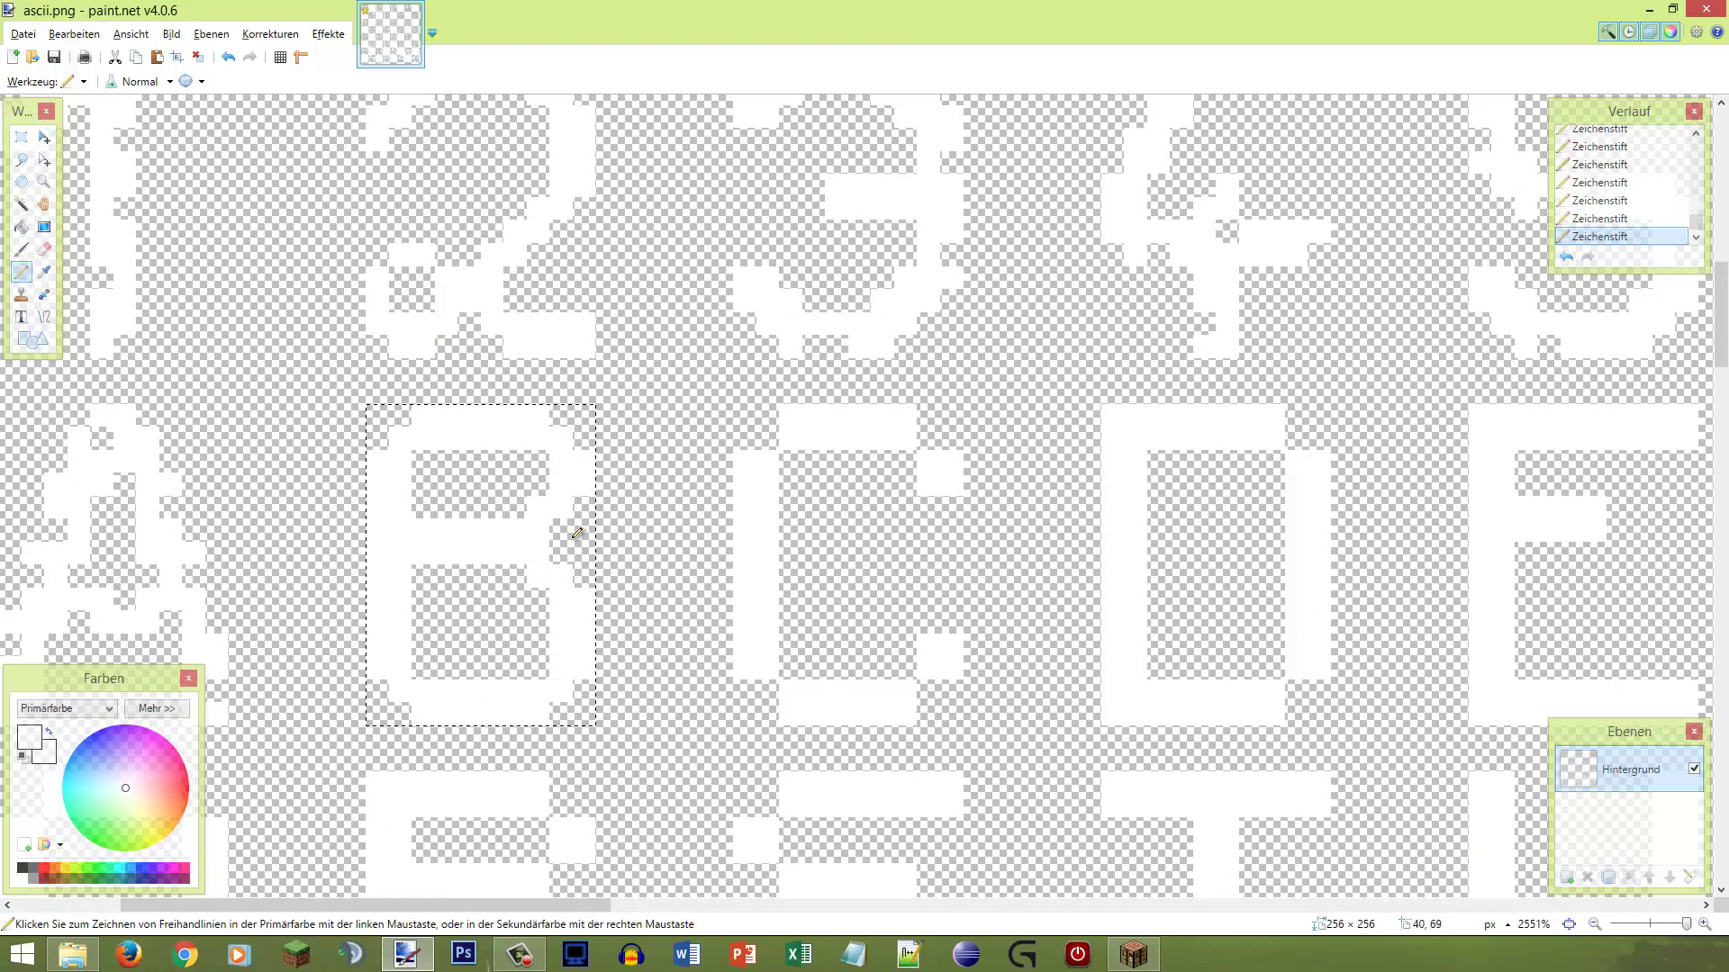
scroll(267, 494, "down", 3)
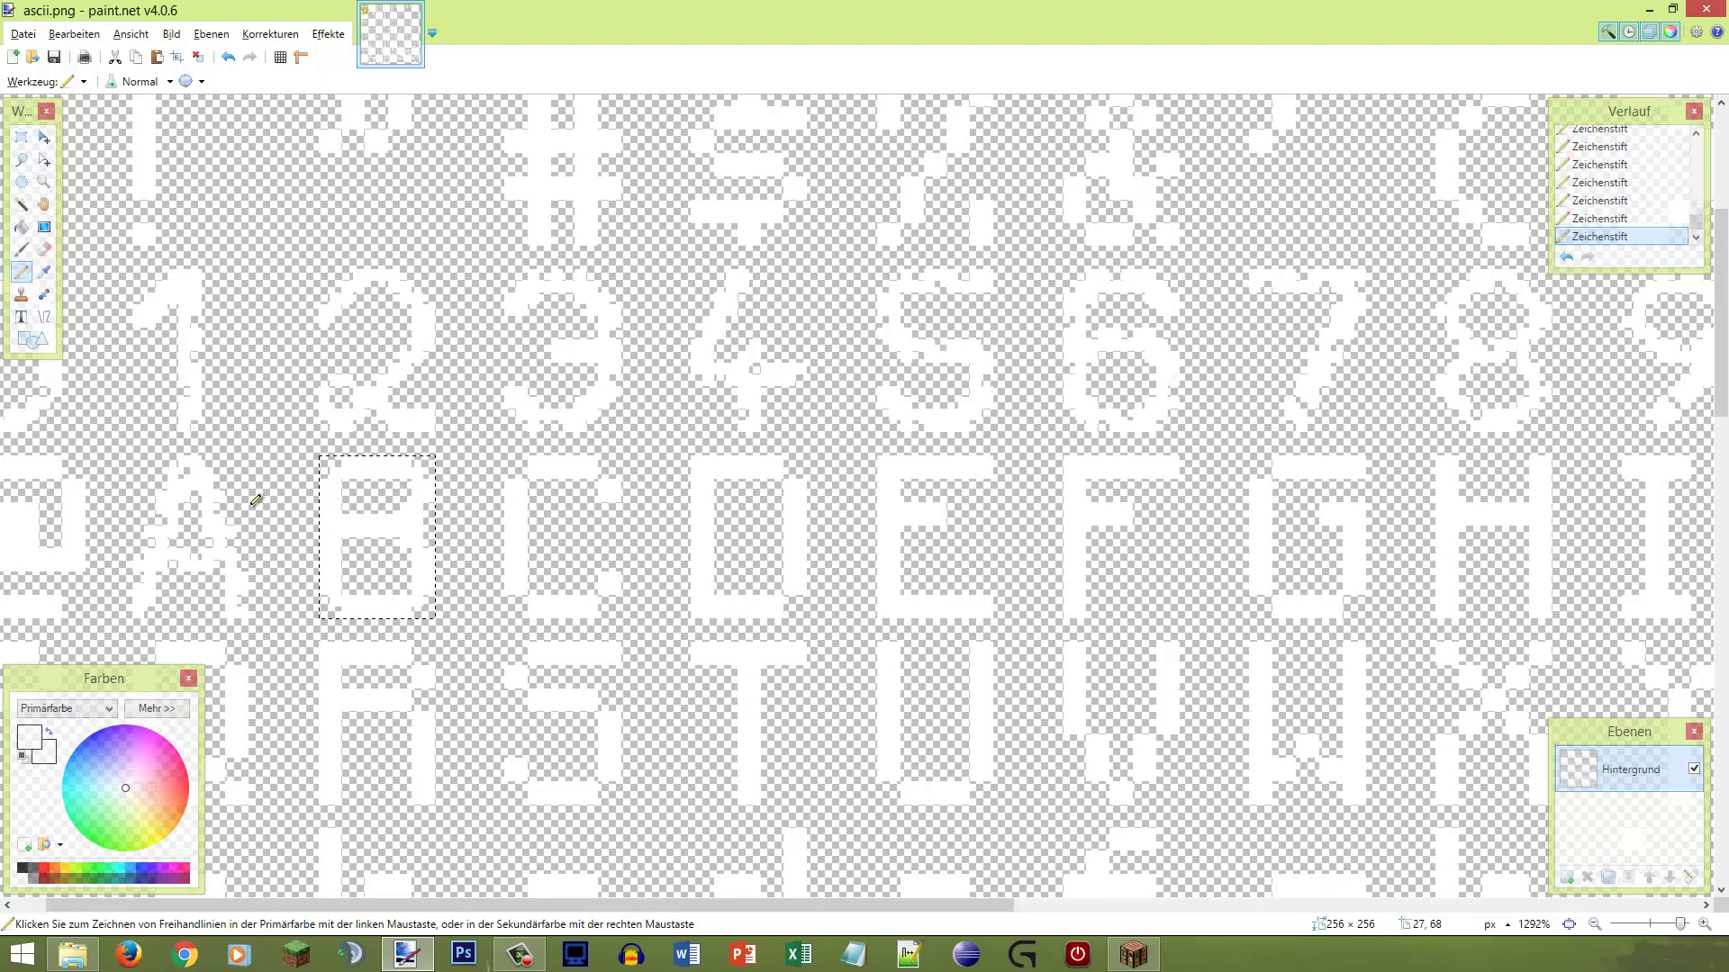
scroll(255, 495, "up", 4)
left_click_drag(711, 510, 711, 630)
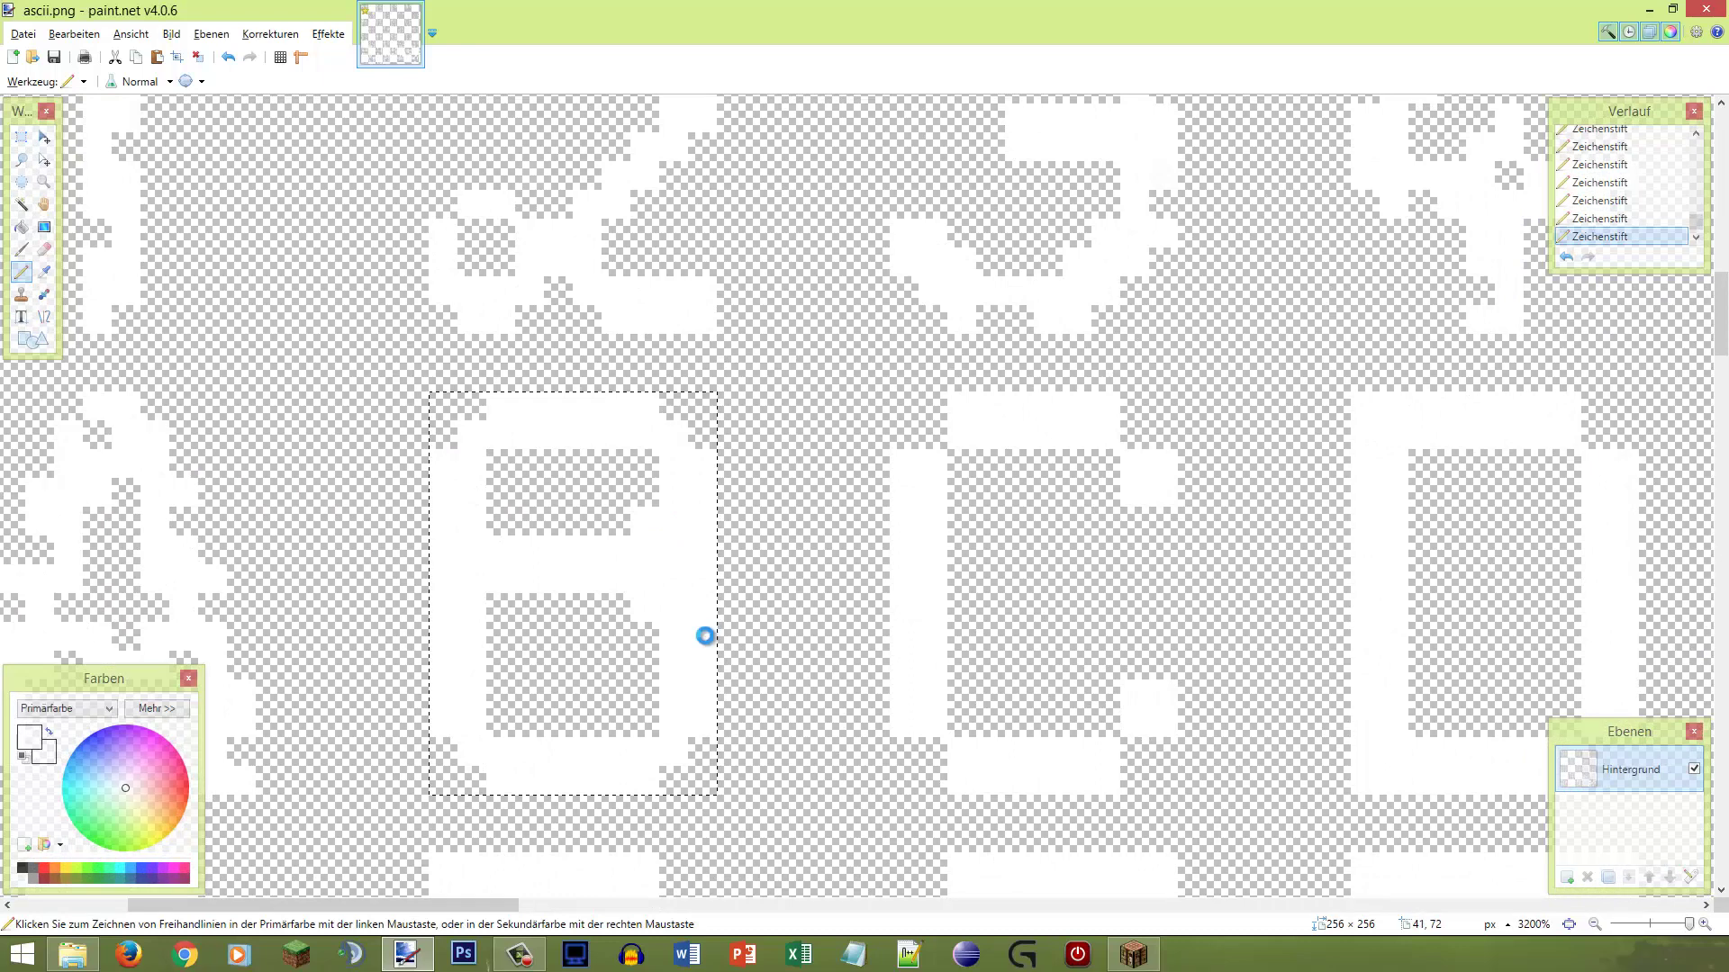
key("ctrl+z")
key("ctrl+z")
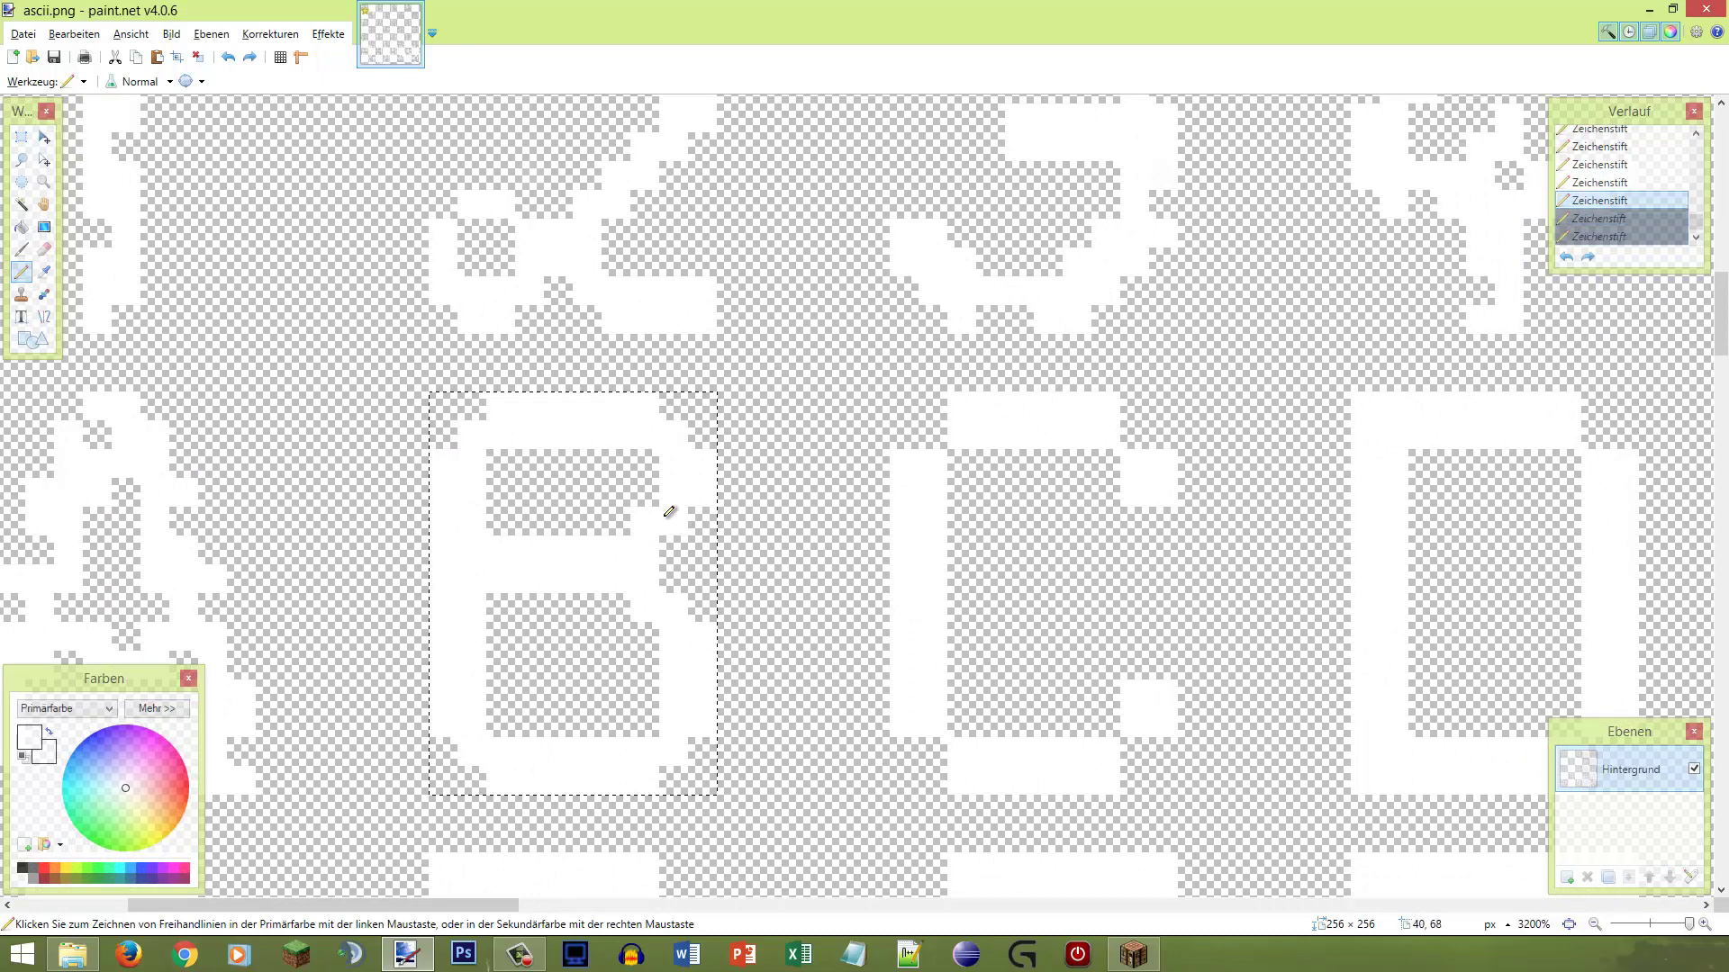
Step: Try adding diagonal pixels at the inner corners where the B's bowls meet the middle bar, and undo them
mouse_move(674, 511)
left_mouse_down()
mouse_move(621, 526)
mouse_move(668, 572)
left_mouse_up()
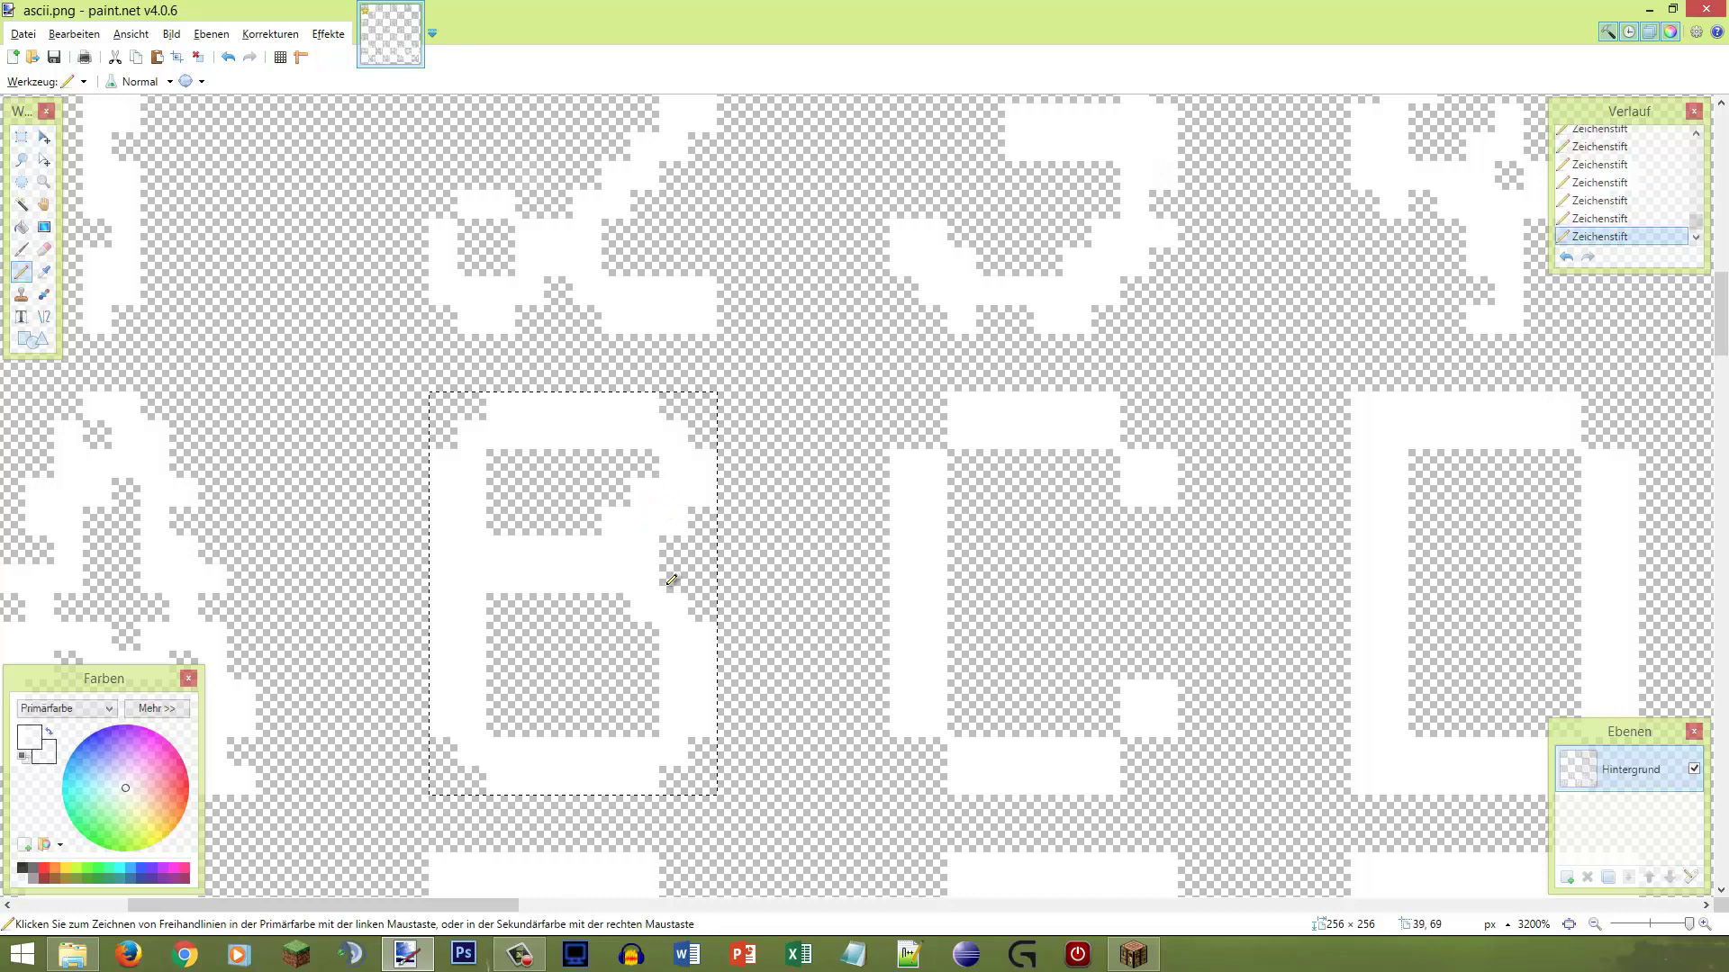
scroll(662, 556, "down", 3)
scroll(216, 466, "up", 3)
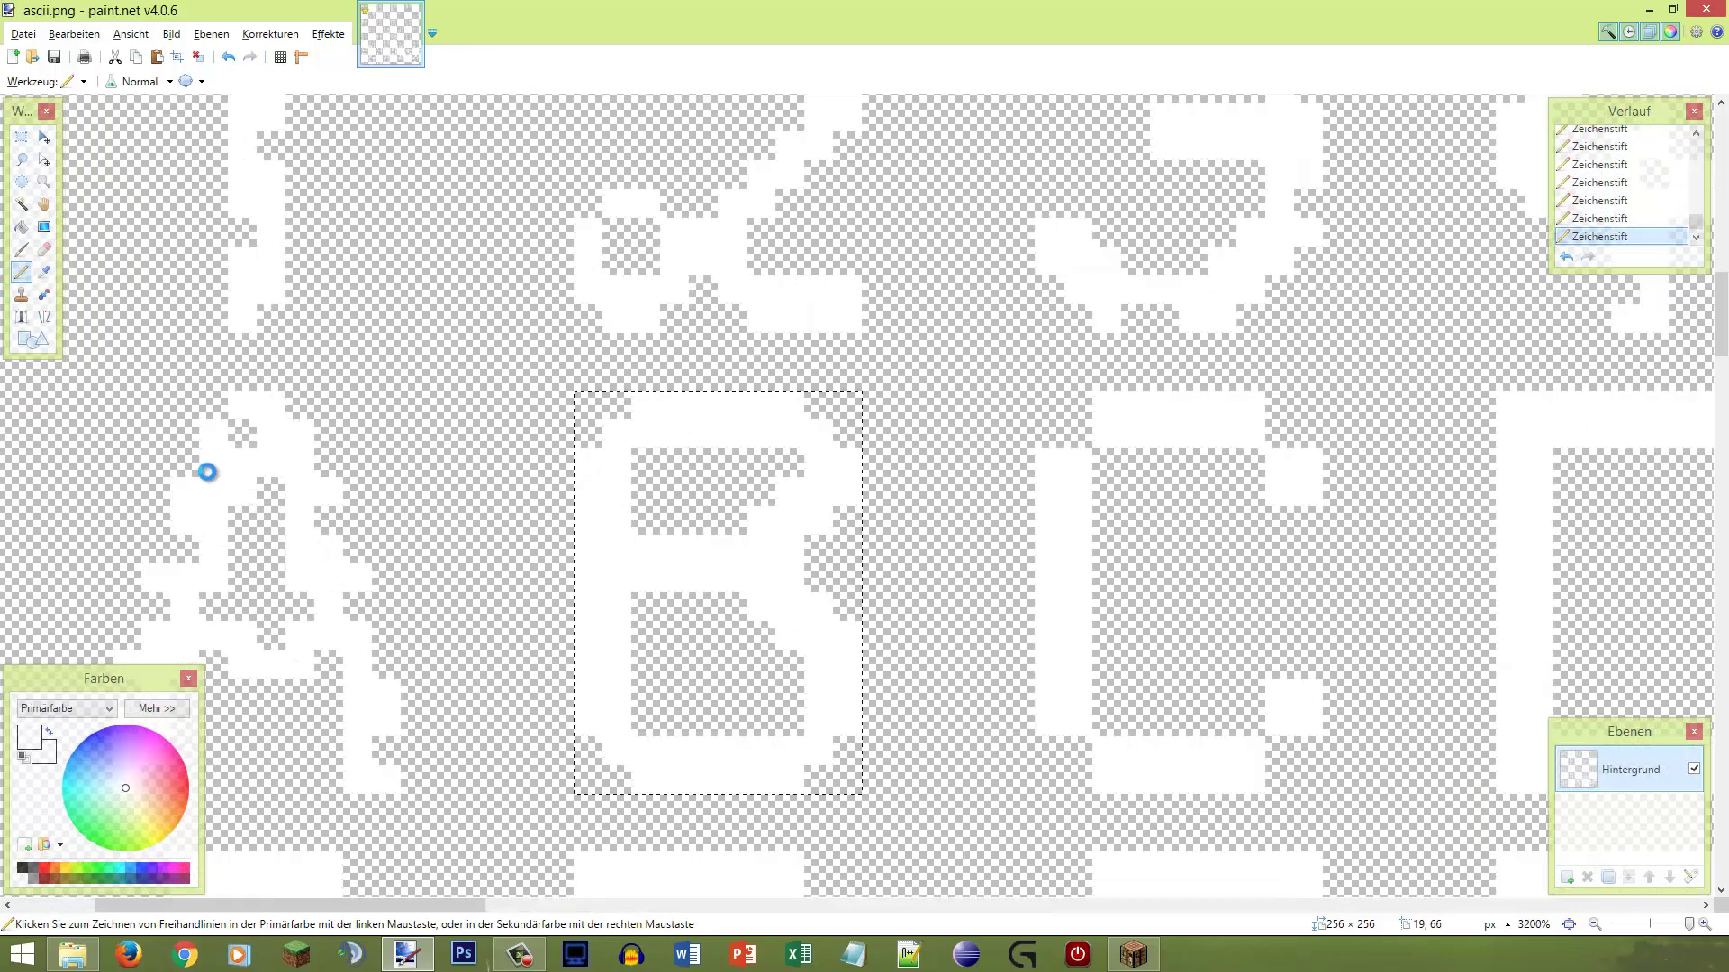
key("ctrl+z")
key("ctrl+z")
key("ctrl+z")
key("ctrl+z")
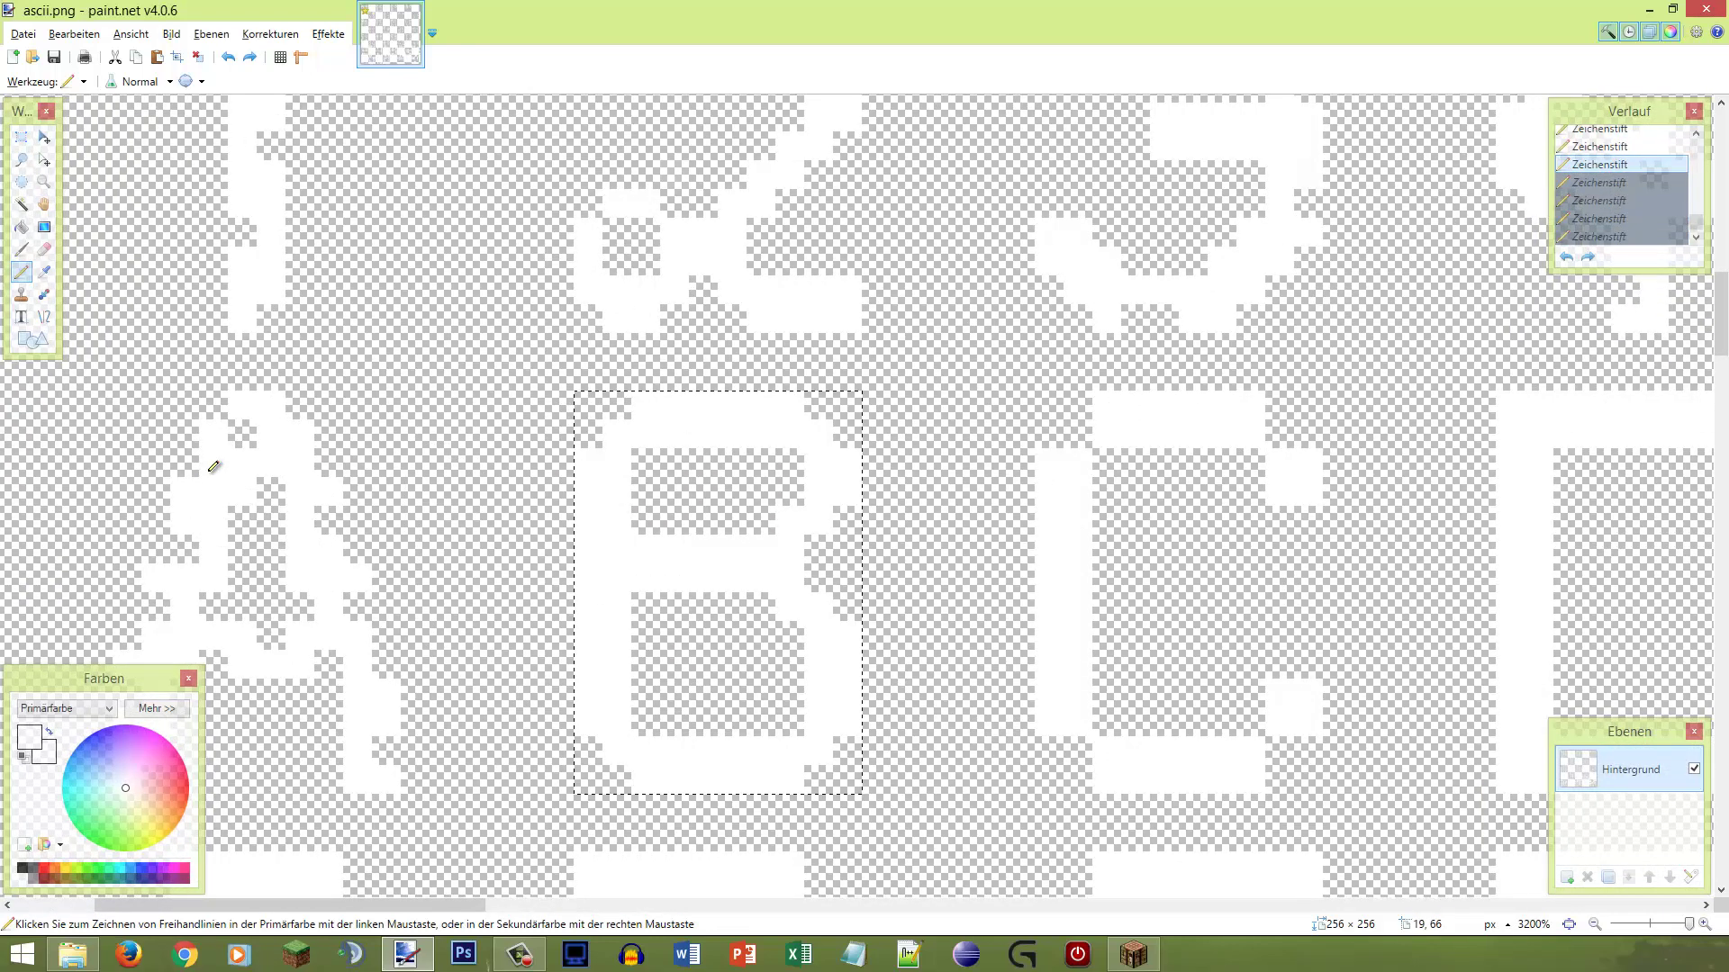
Step: Select the B's 6 × 2 pixel middle bar, move it down one pixel and clear the selection
key("s")
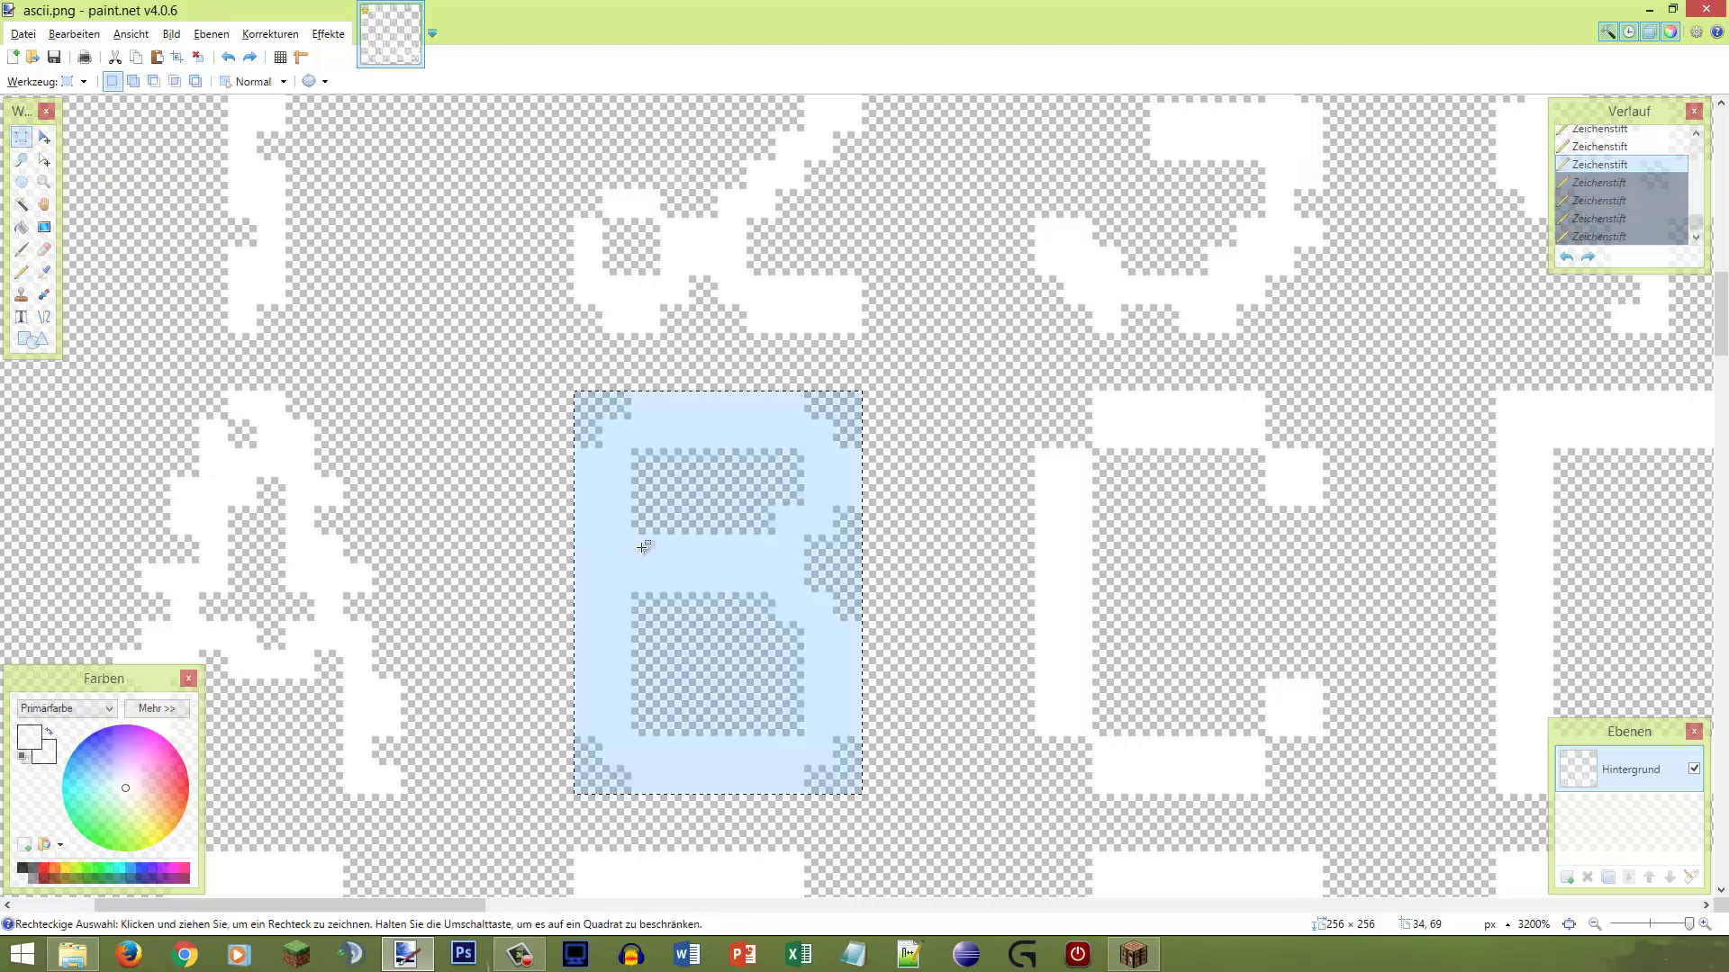
left_click(636, 549)
left_click_drag(636, 549, 799, 587)
left_click(637, 552)
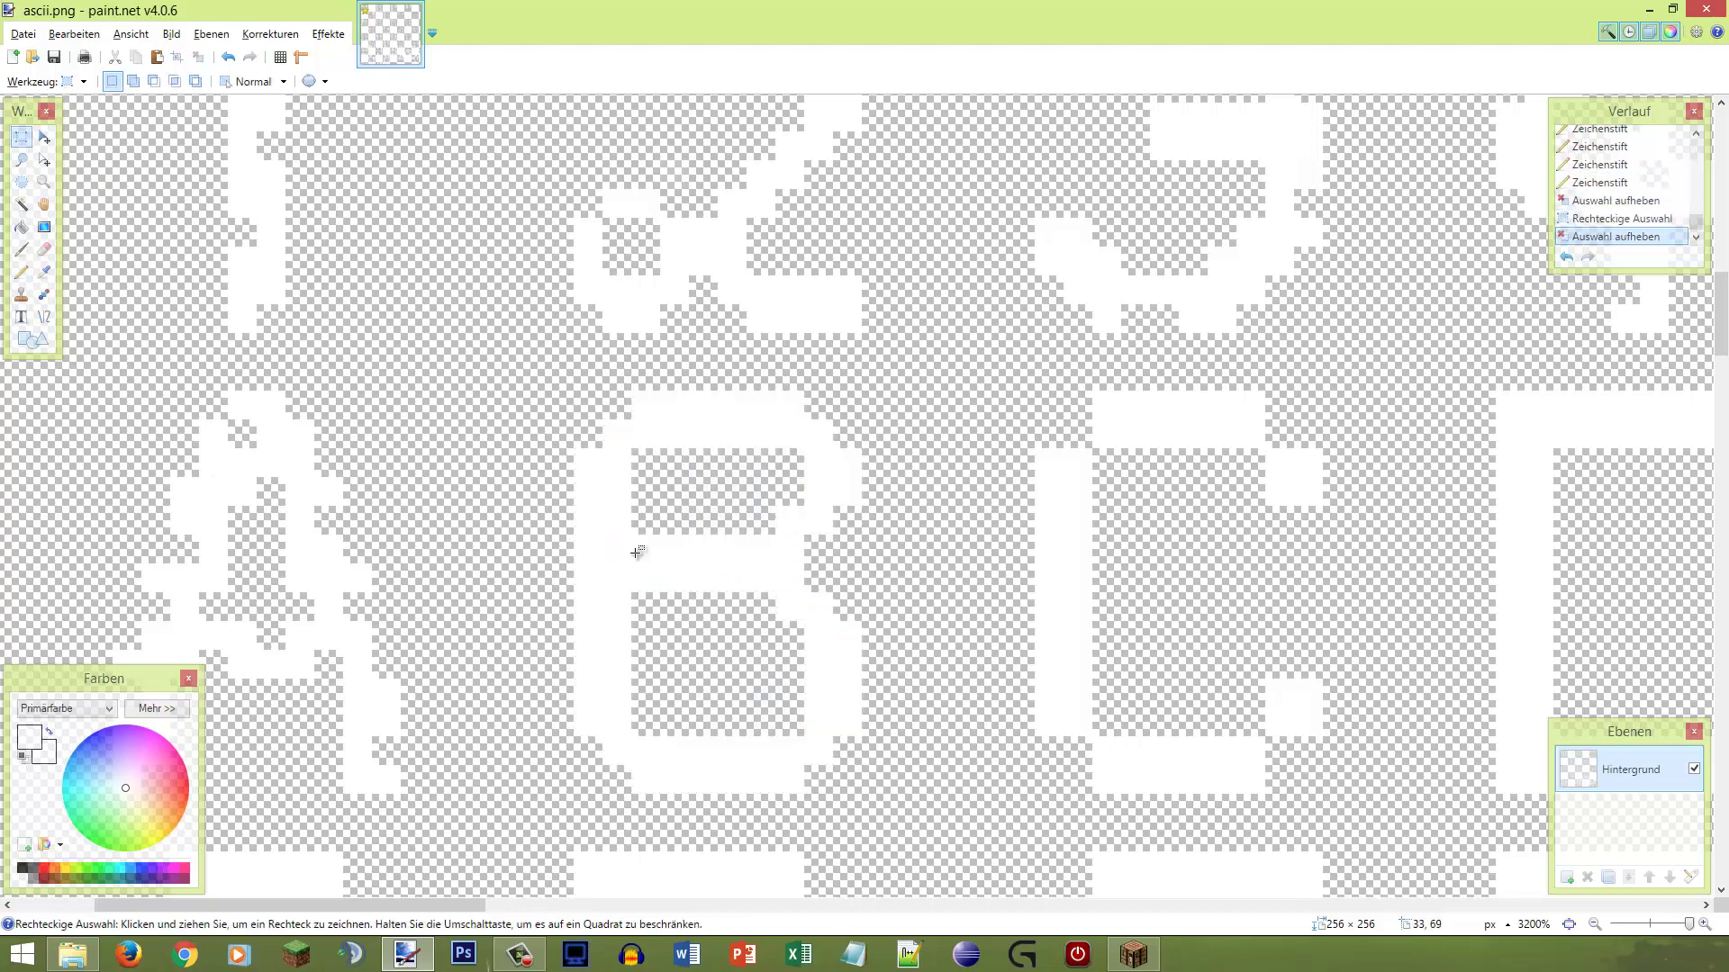
left_click_drag(637, 552, 782, 582)
key("m")
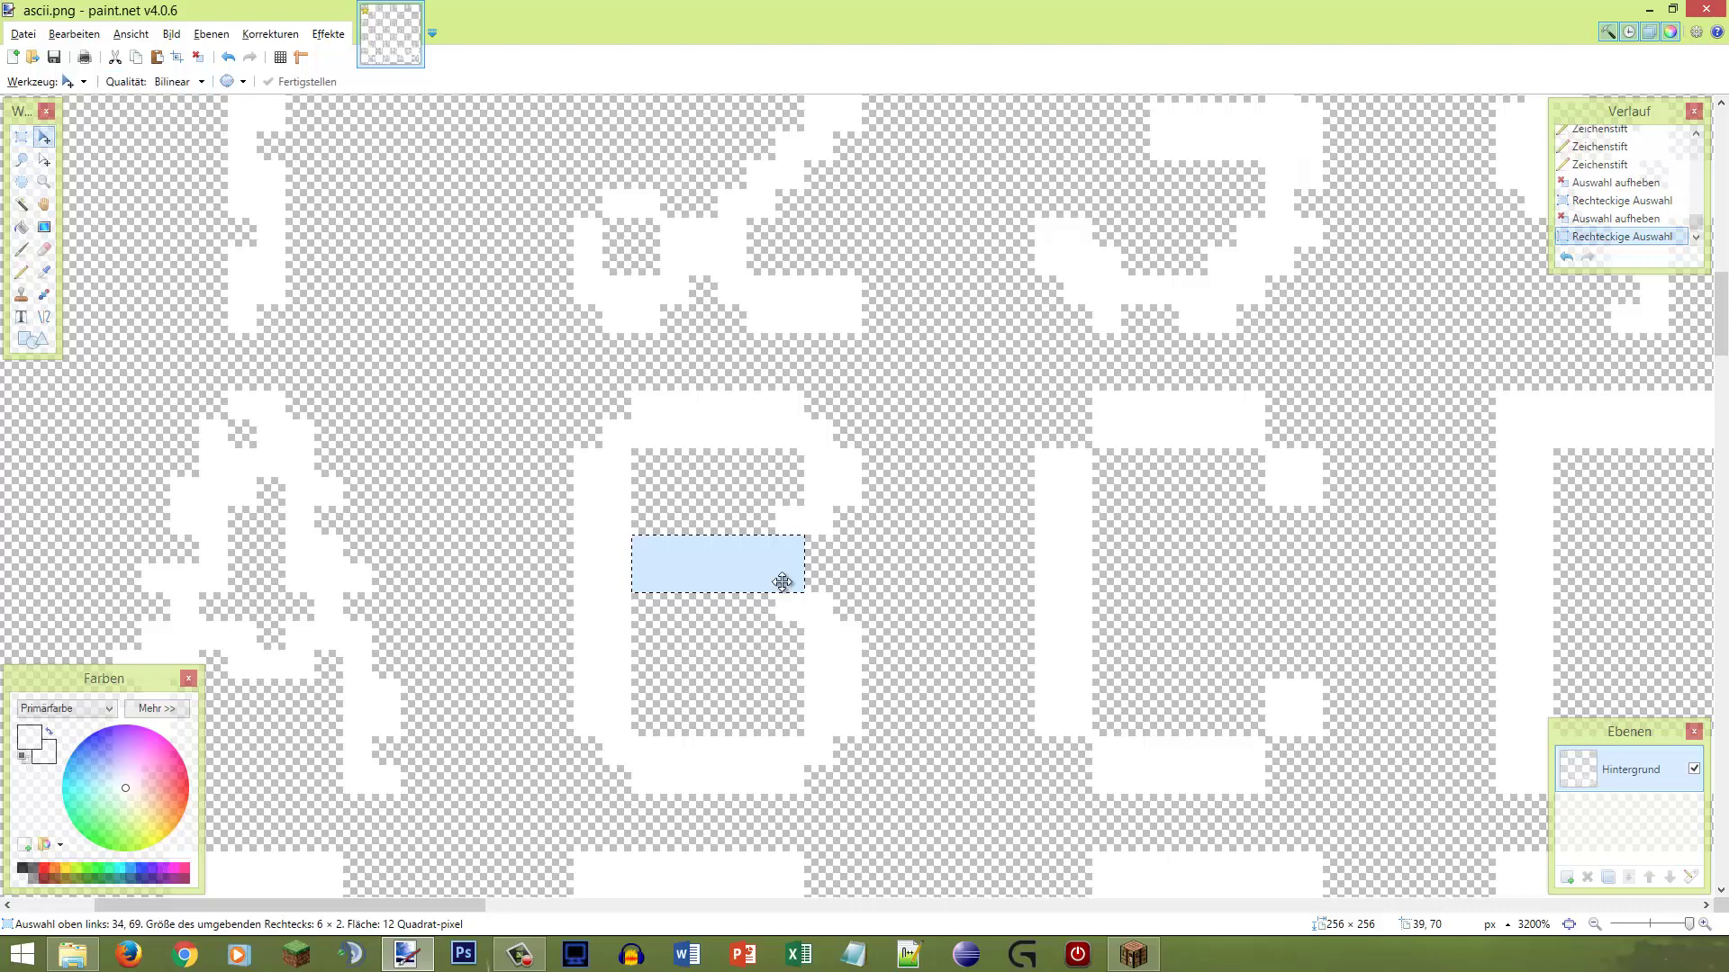
left_click(781, 582)
key("s")
left_click(902, 609)
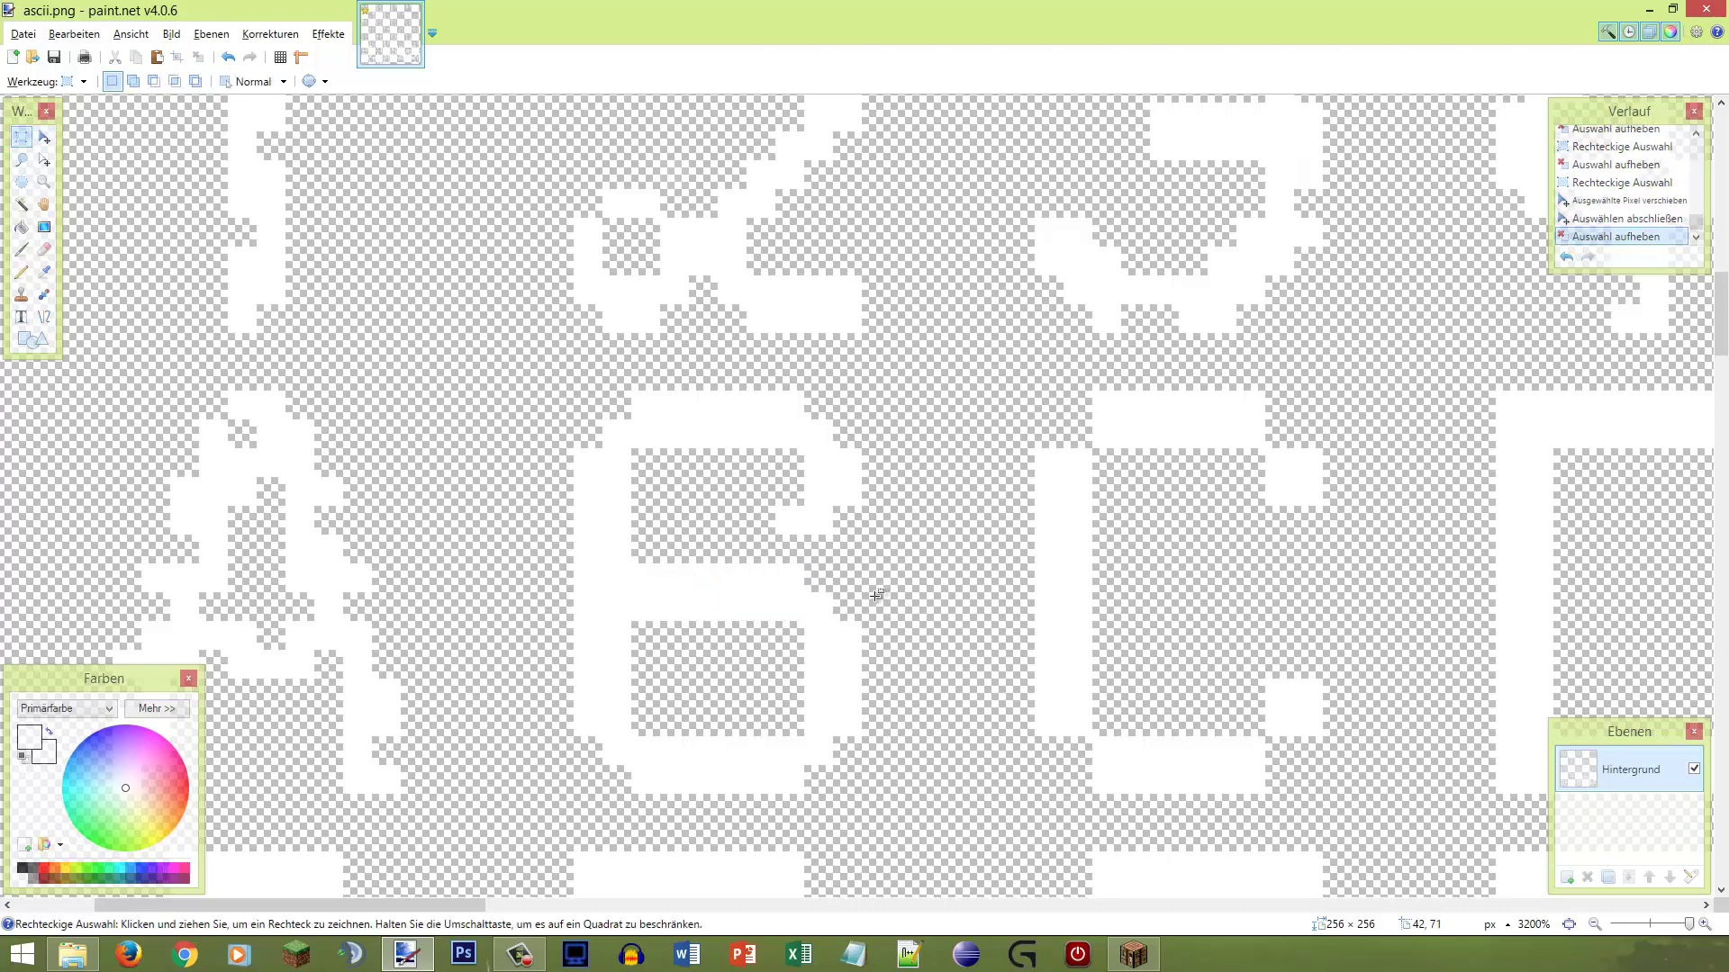
Step: Try pencilling a row above the B's middle bar, and undo it together with the bar's move and the last inner-corner strokes
key("p")
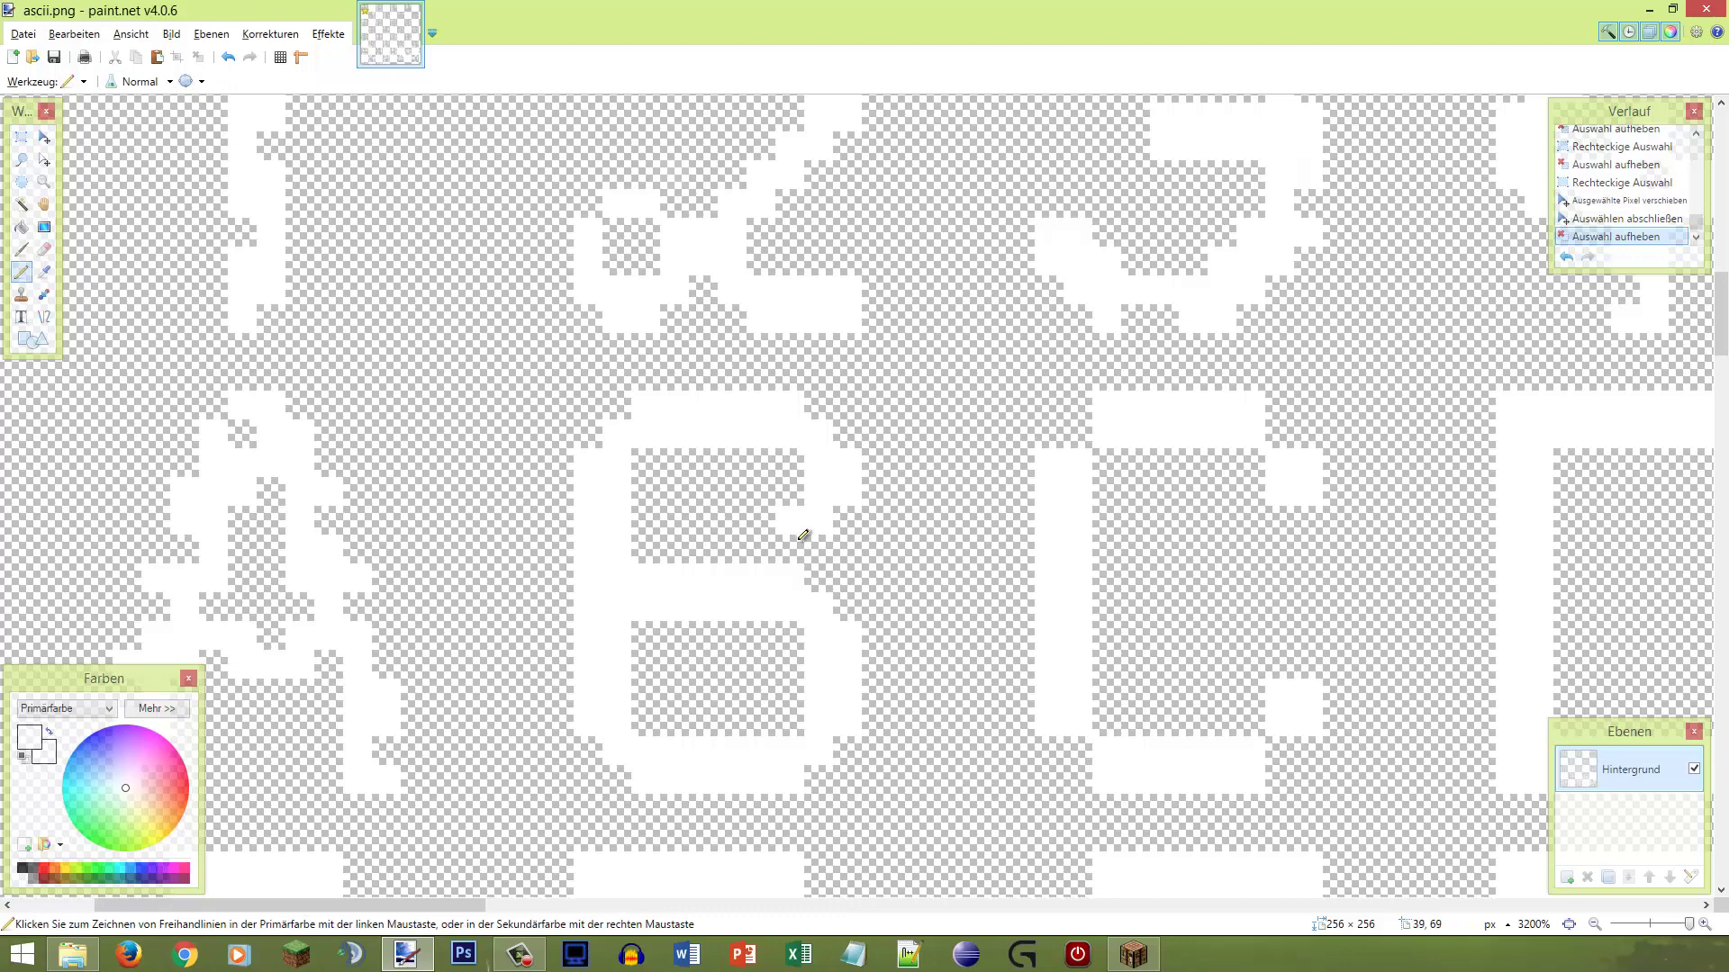
left_click_drag(799, 548, 749, 551)
key("ctrl+z")
key("ctrl+z")
key("ctrl+z")
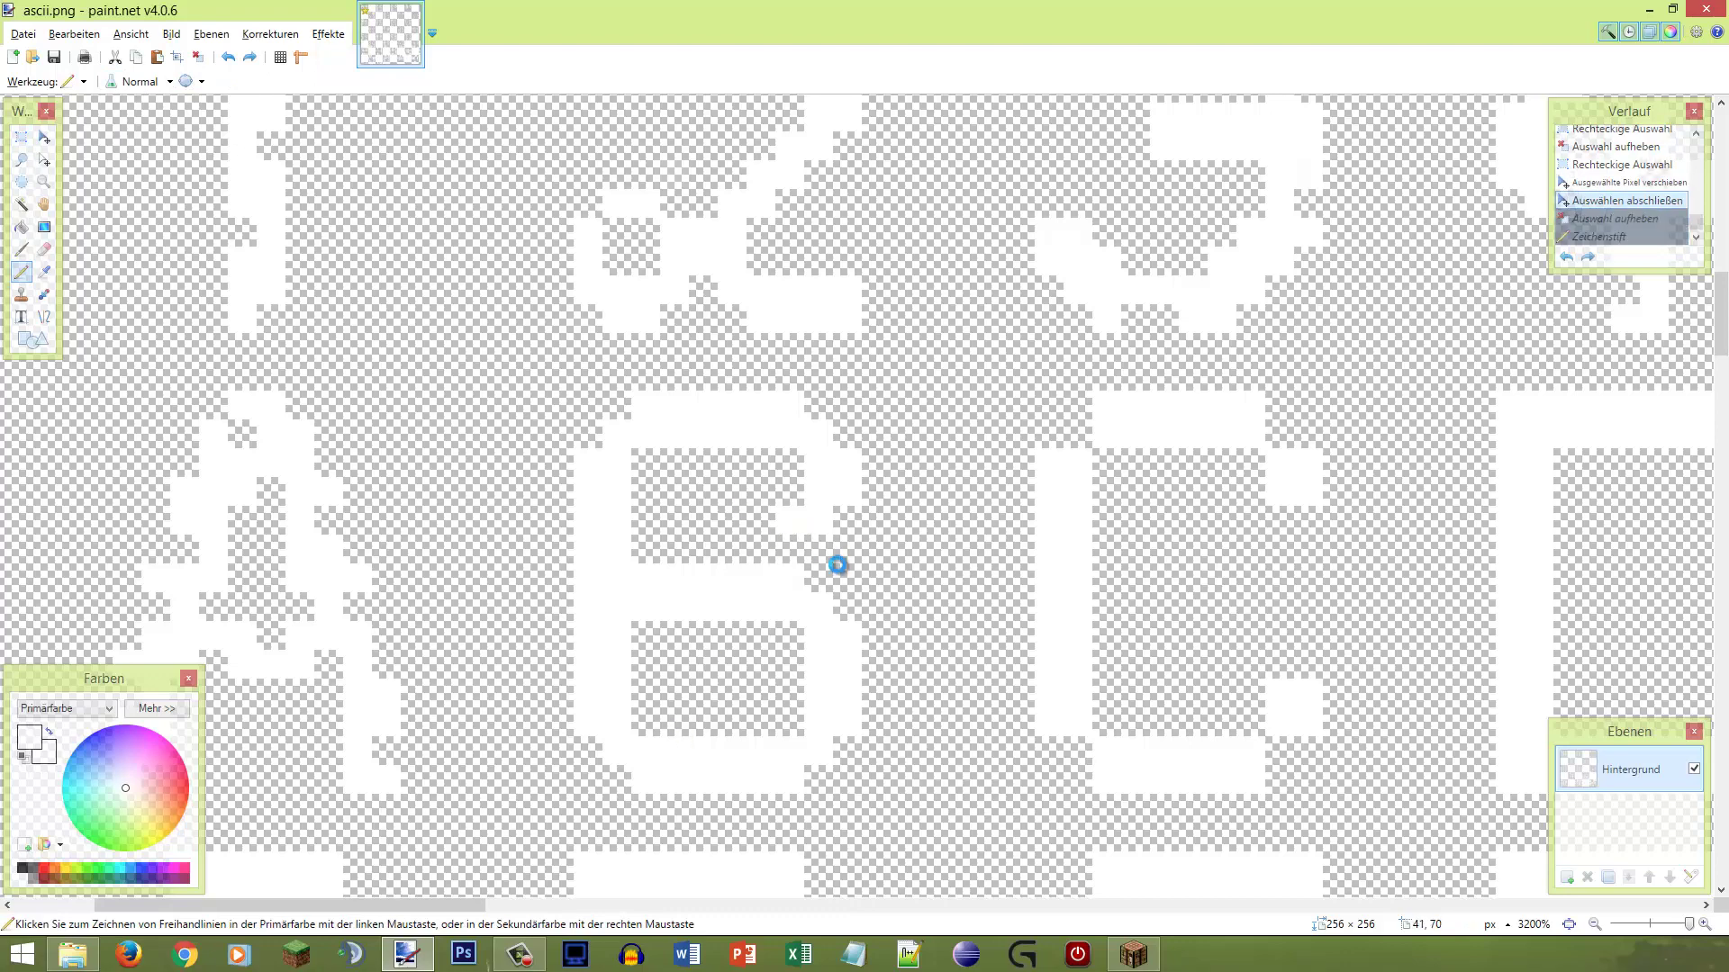
key("ctrl+z")
key("ctrl+z")
key("ctrl+z")
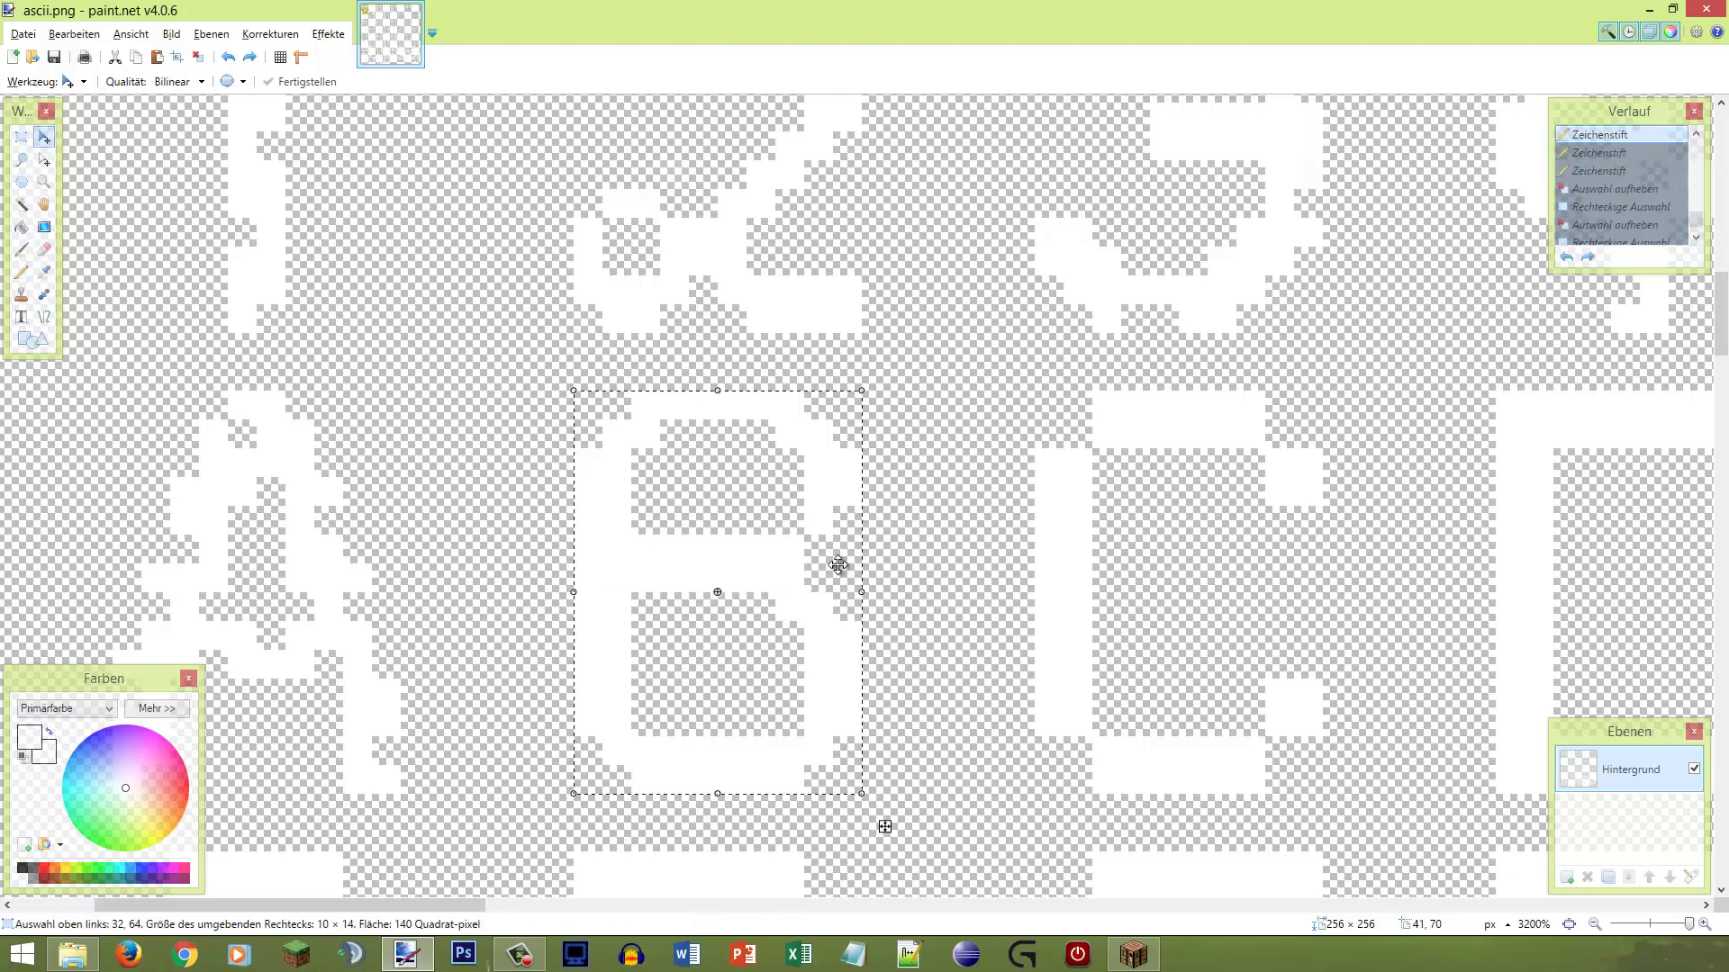
Step: Clear the selection around the B and move its middle bar down one pixel
key("s")
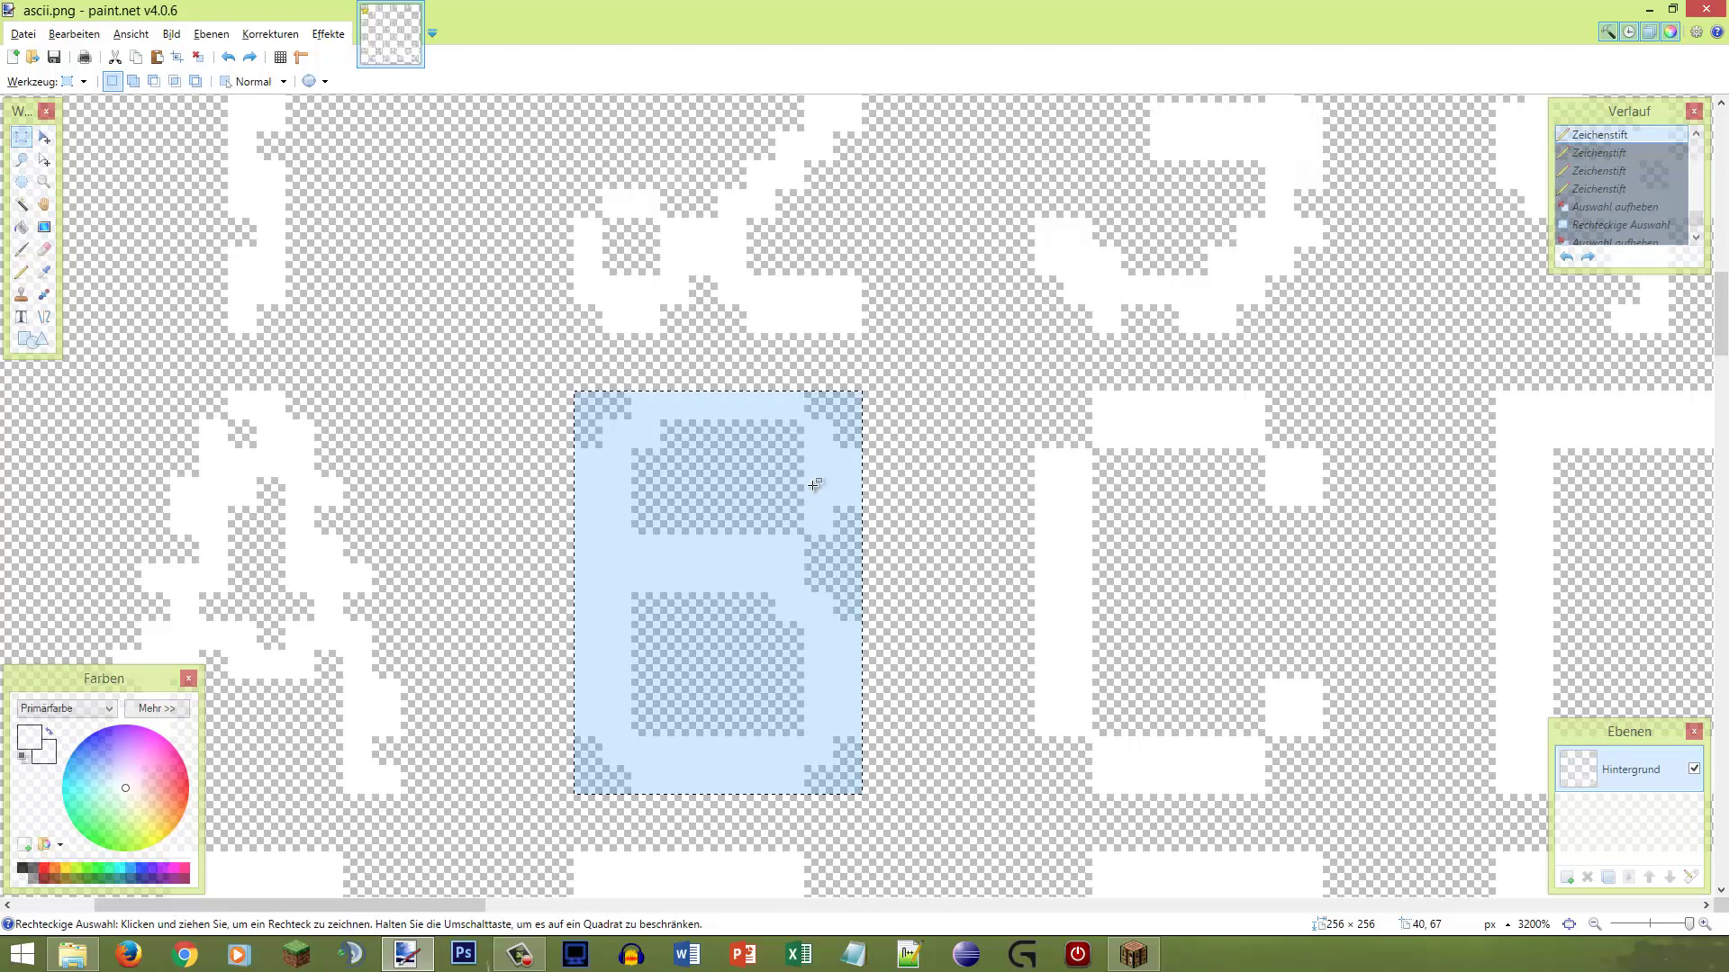
left_click(782, 517)
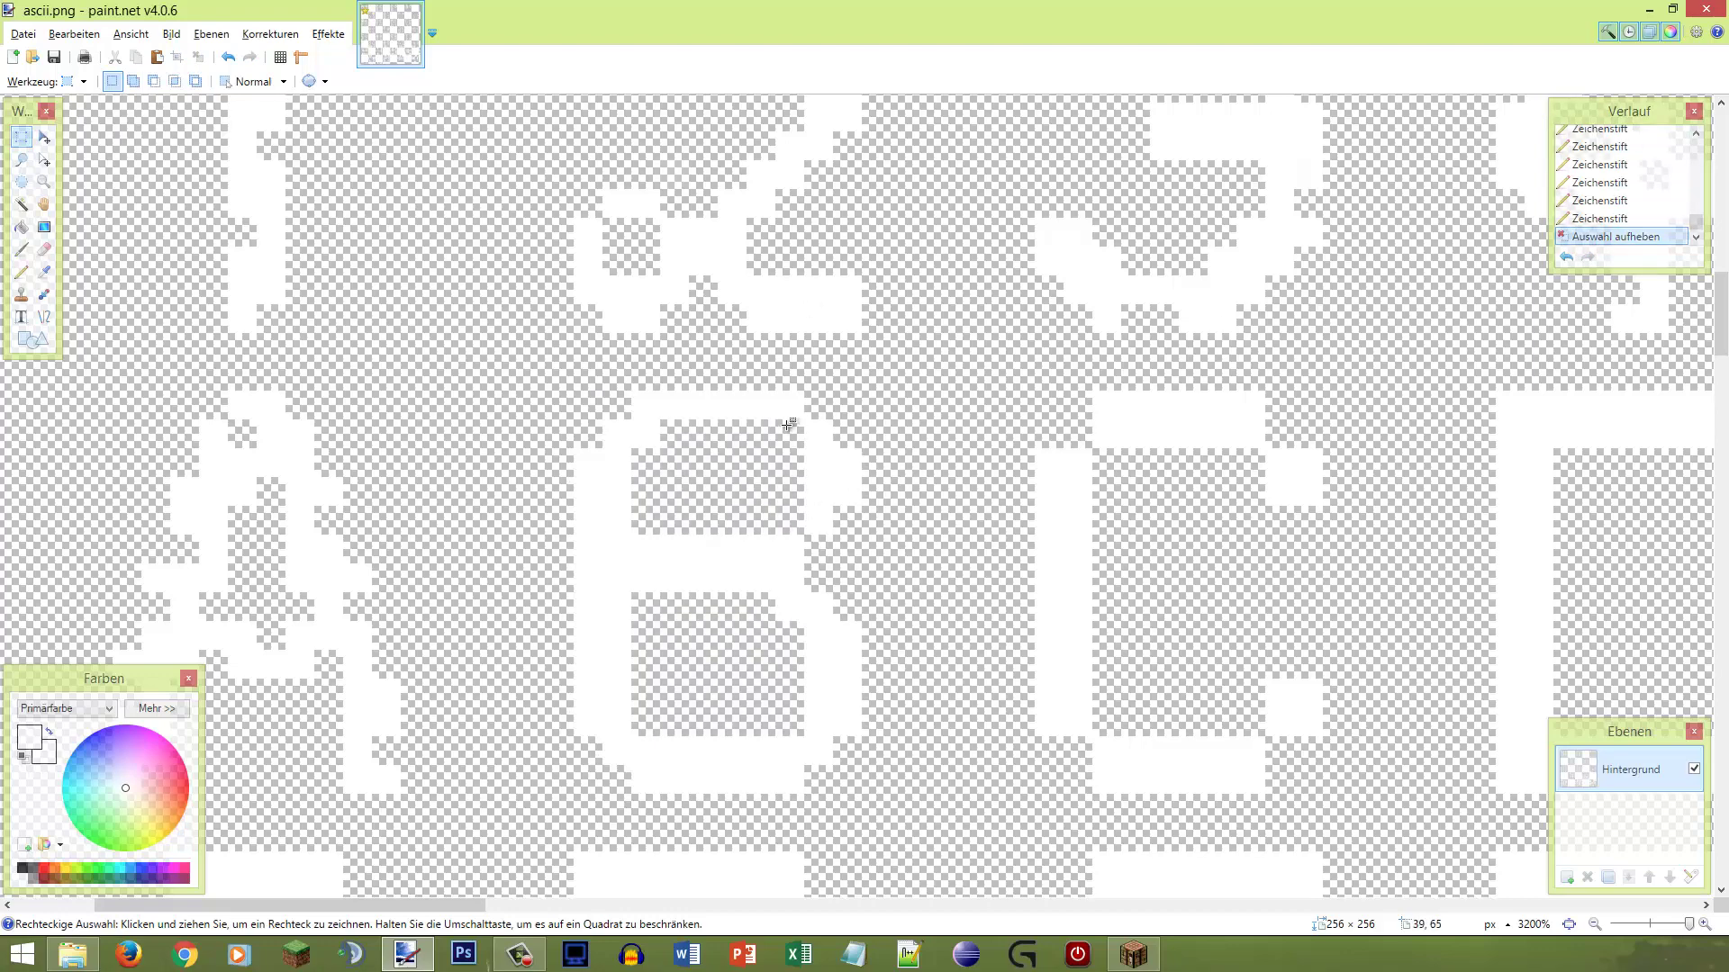
key("p")
key("s")
mouse_move(641, 577)
left_mouse_down()
mouse_move(803, 581)
mouse_move(858, 454)
left_mouse_up()
key("m")
key("Down")
Step: Erase the 2 × 6 pixel block on the B's right edge and the inner pixel column and row of its lower bowl
key("s")
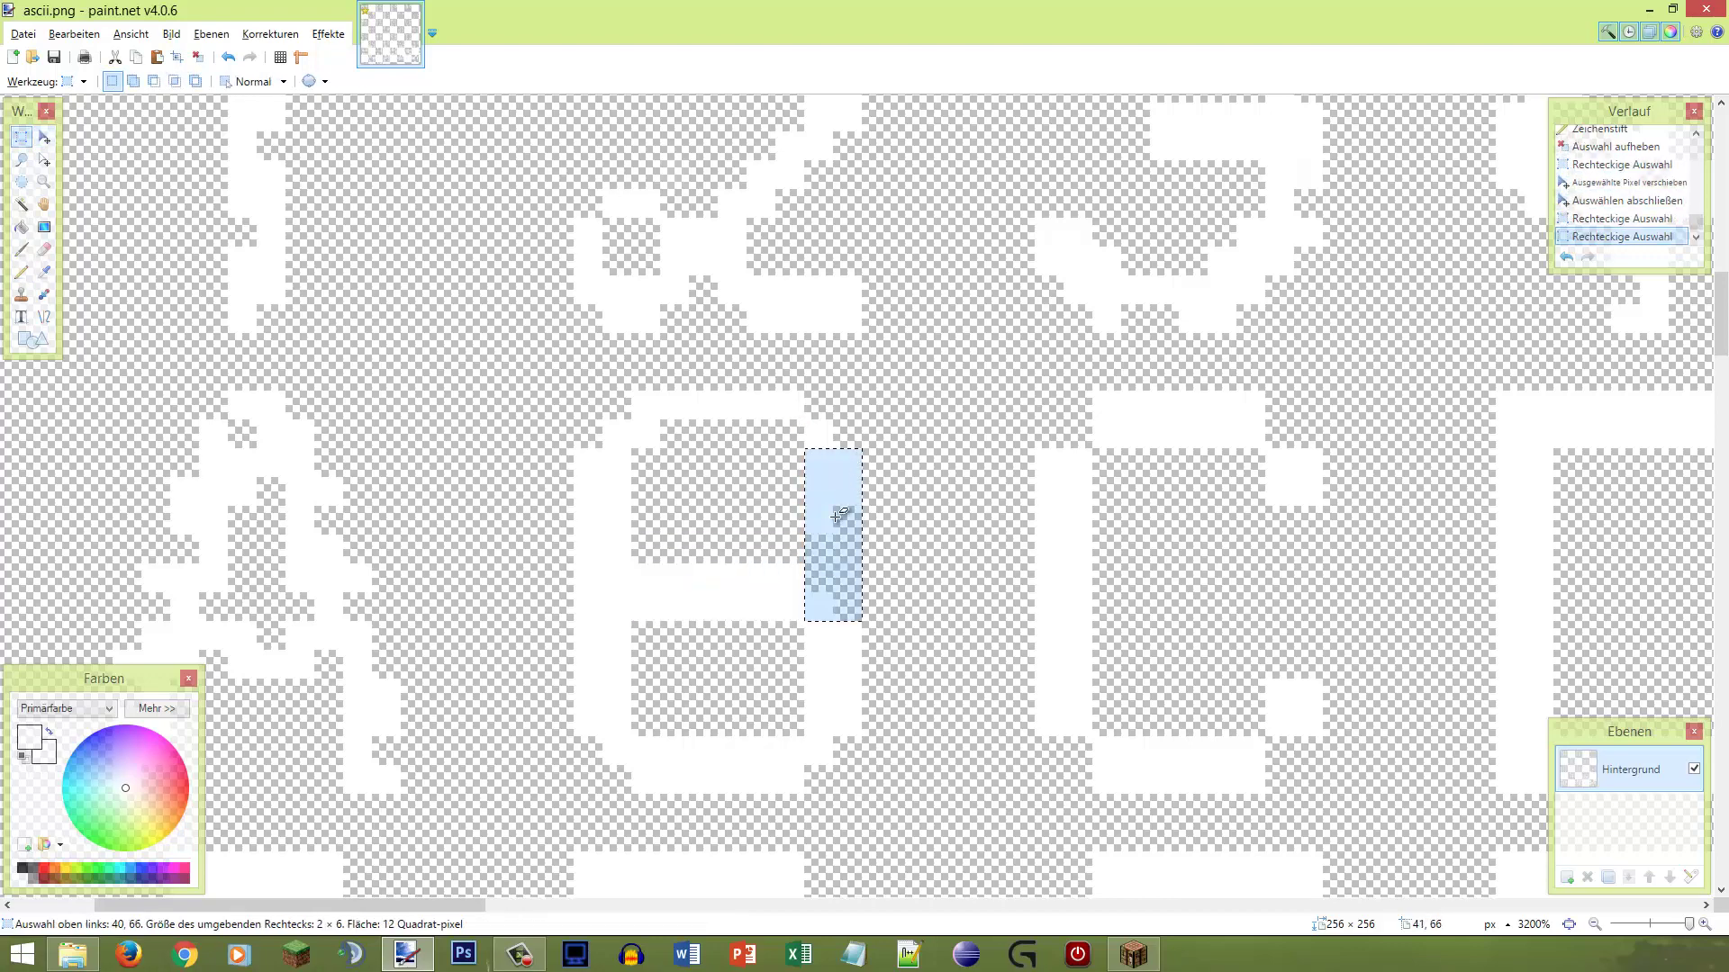
key("e")
left_click(863, 553)
key("s")
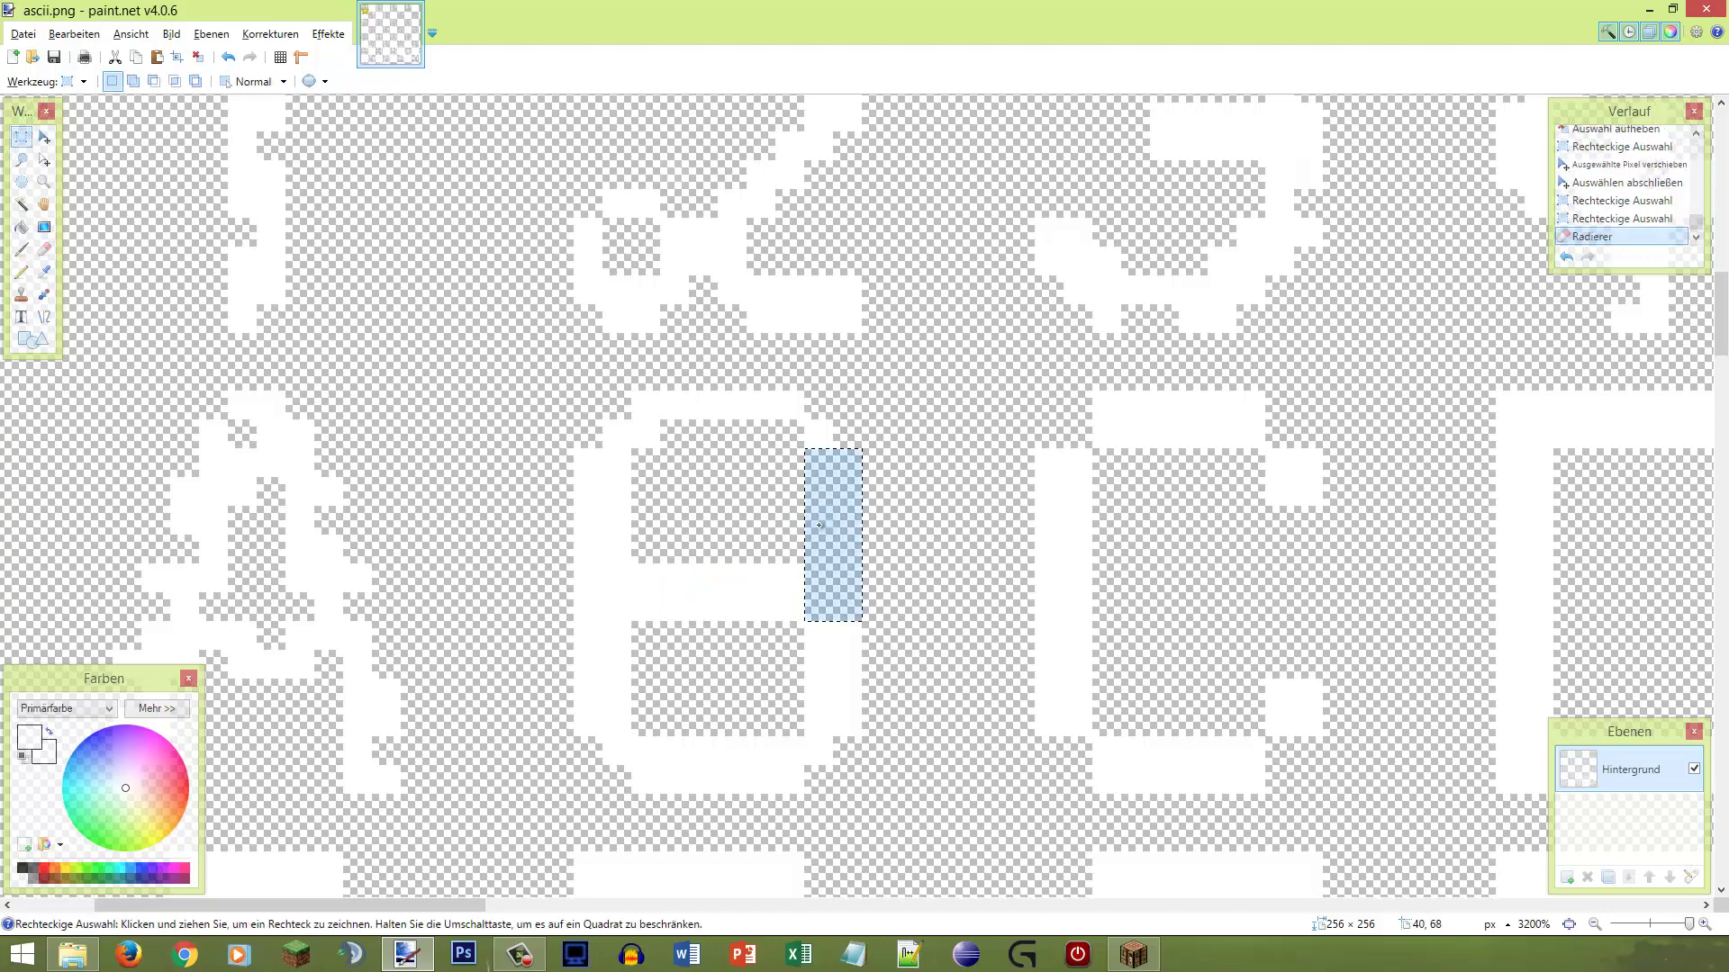
key("ctrl+d")
mouse_move(815, 640)
left_mouse_down()
mouse_move(810, 733)
mouse_move(641, 757)
mouse_move(721, 751)
left_mouse_up()
key("s")
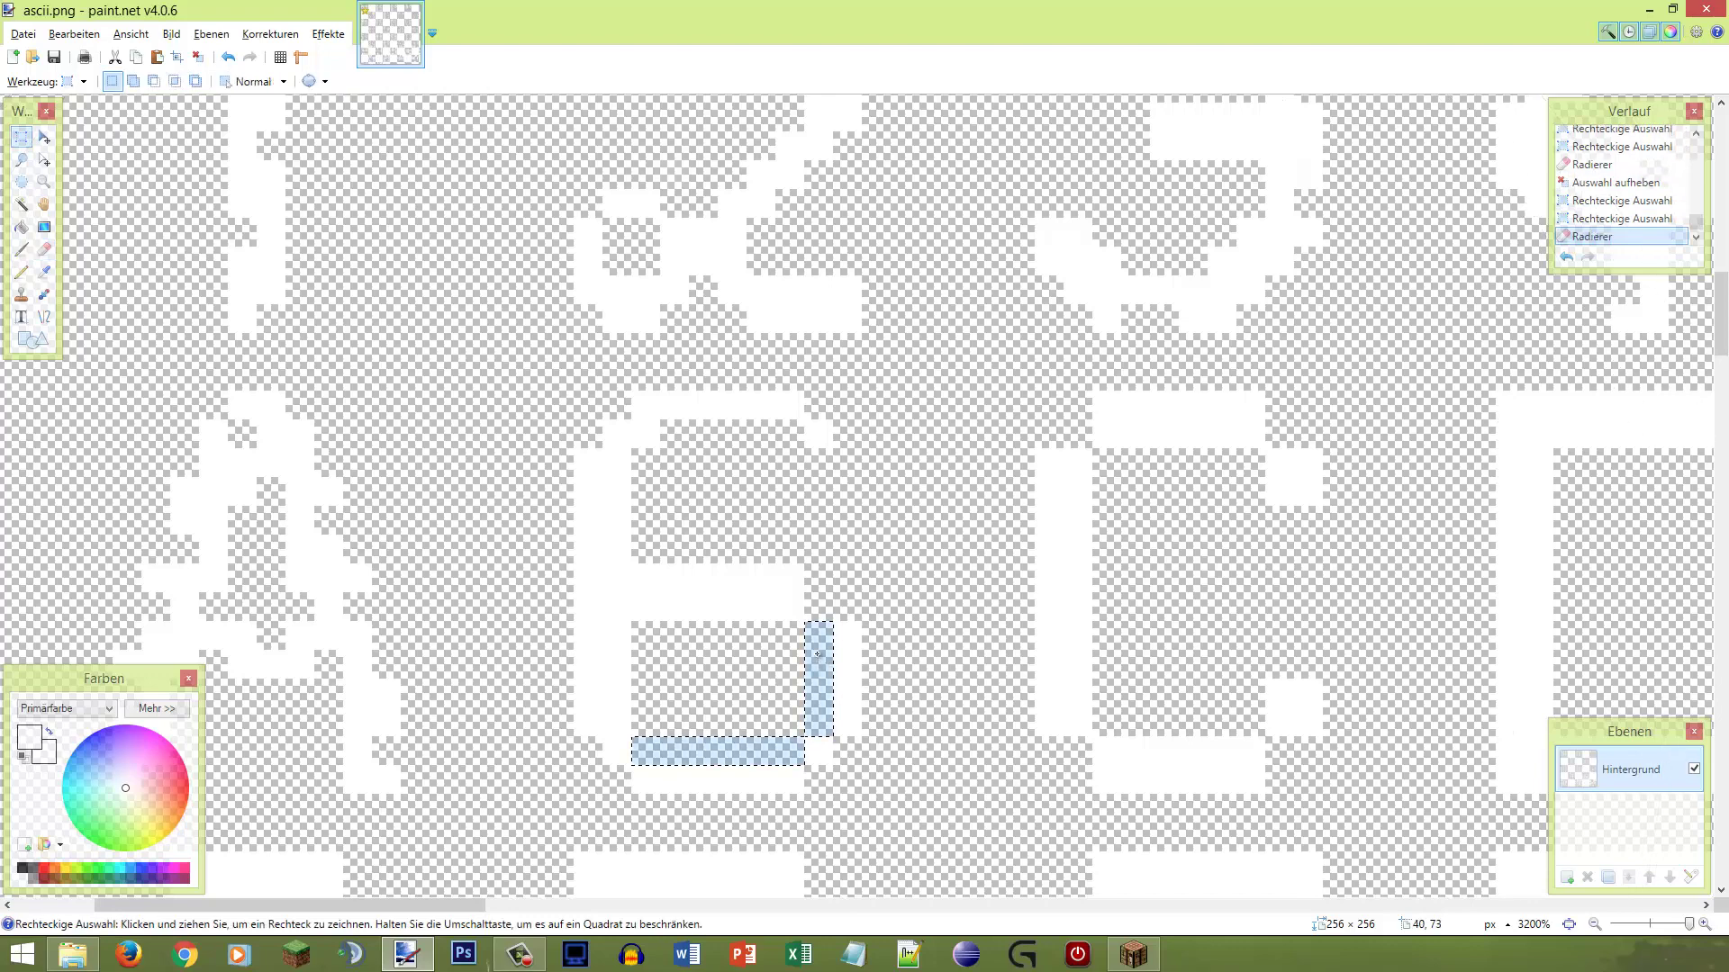
left_click(815, 642)
Step: Pencil the B's outer right column up to the top curve and extend the middle bar to meet it
key("p")
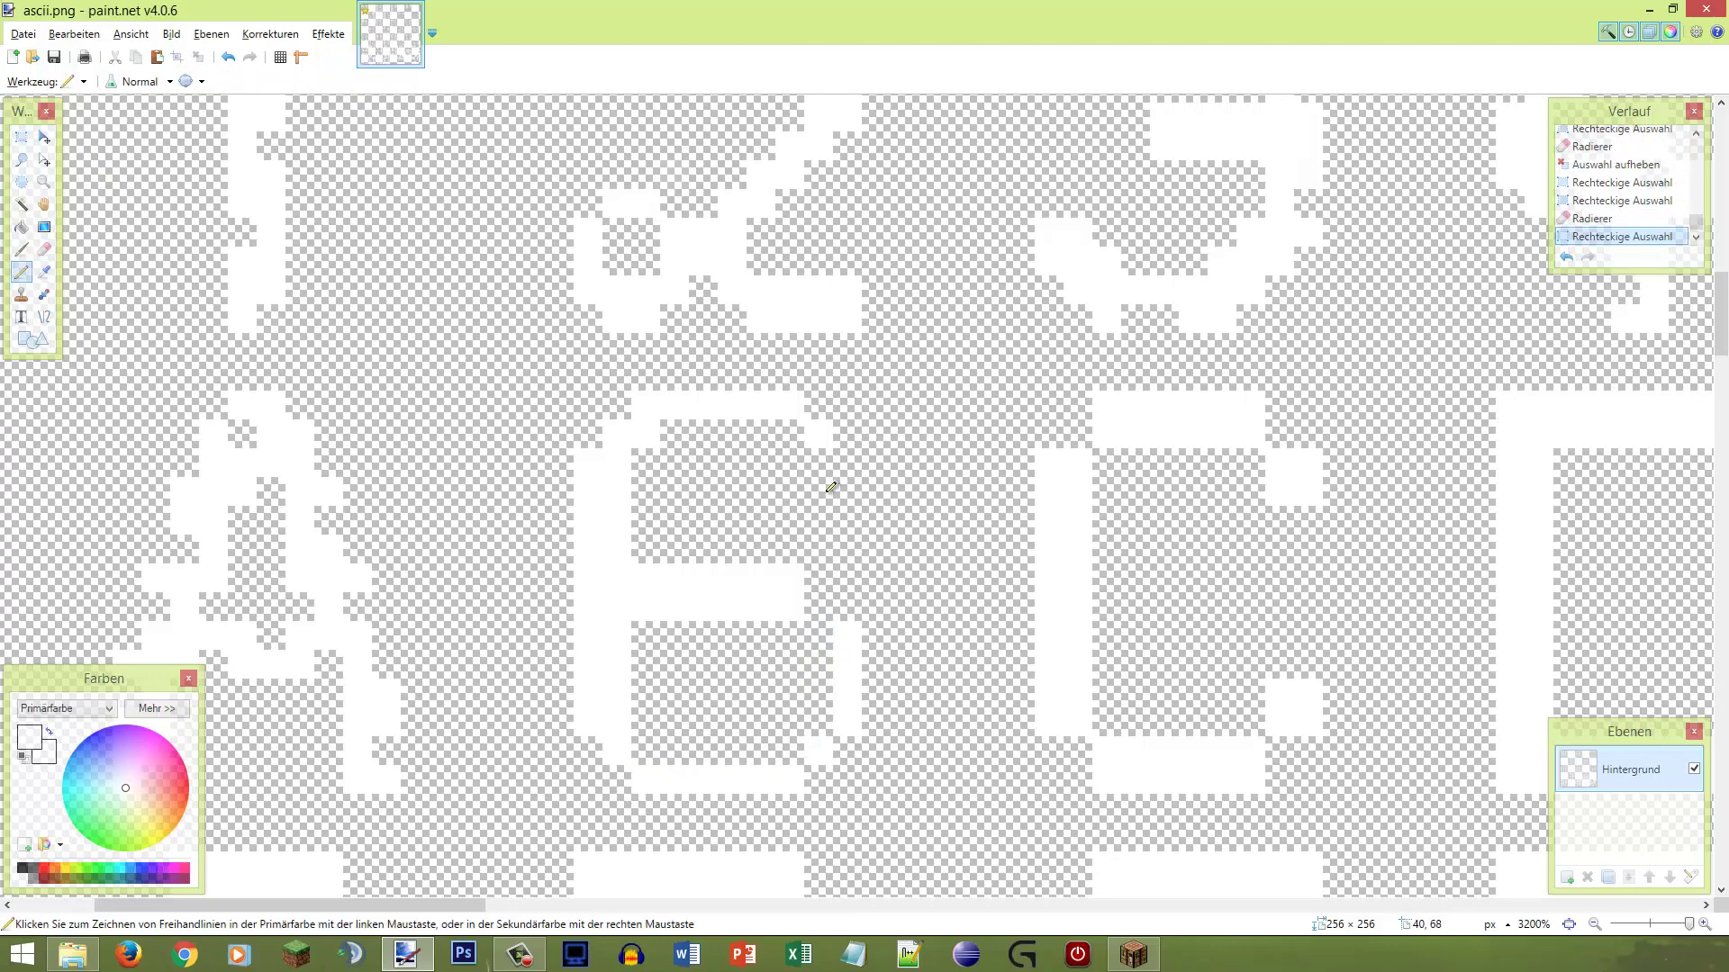
left_click_drag(850, 610, 852, 463)
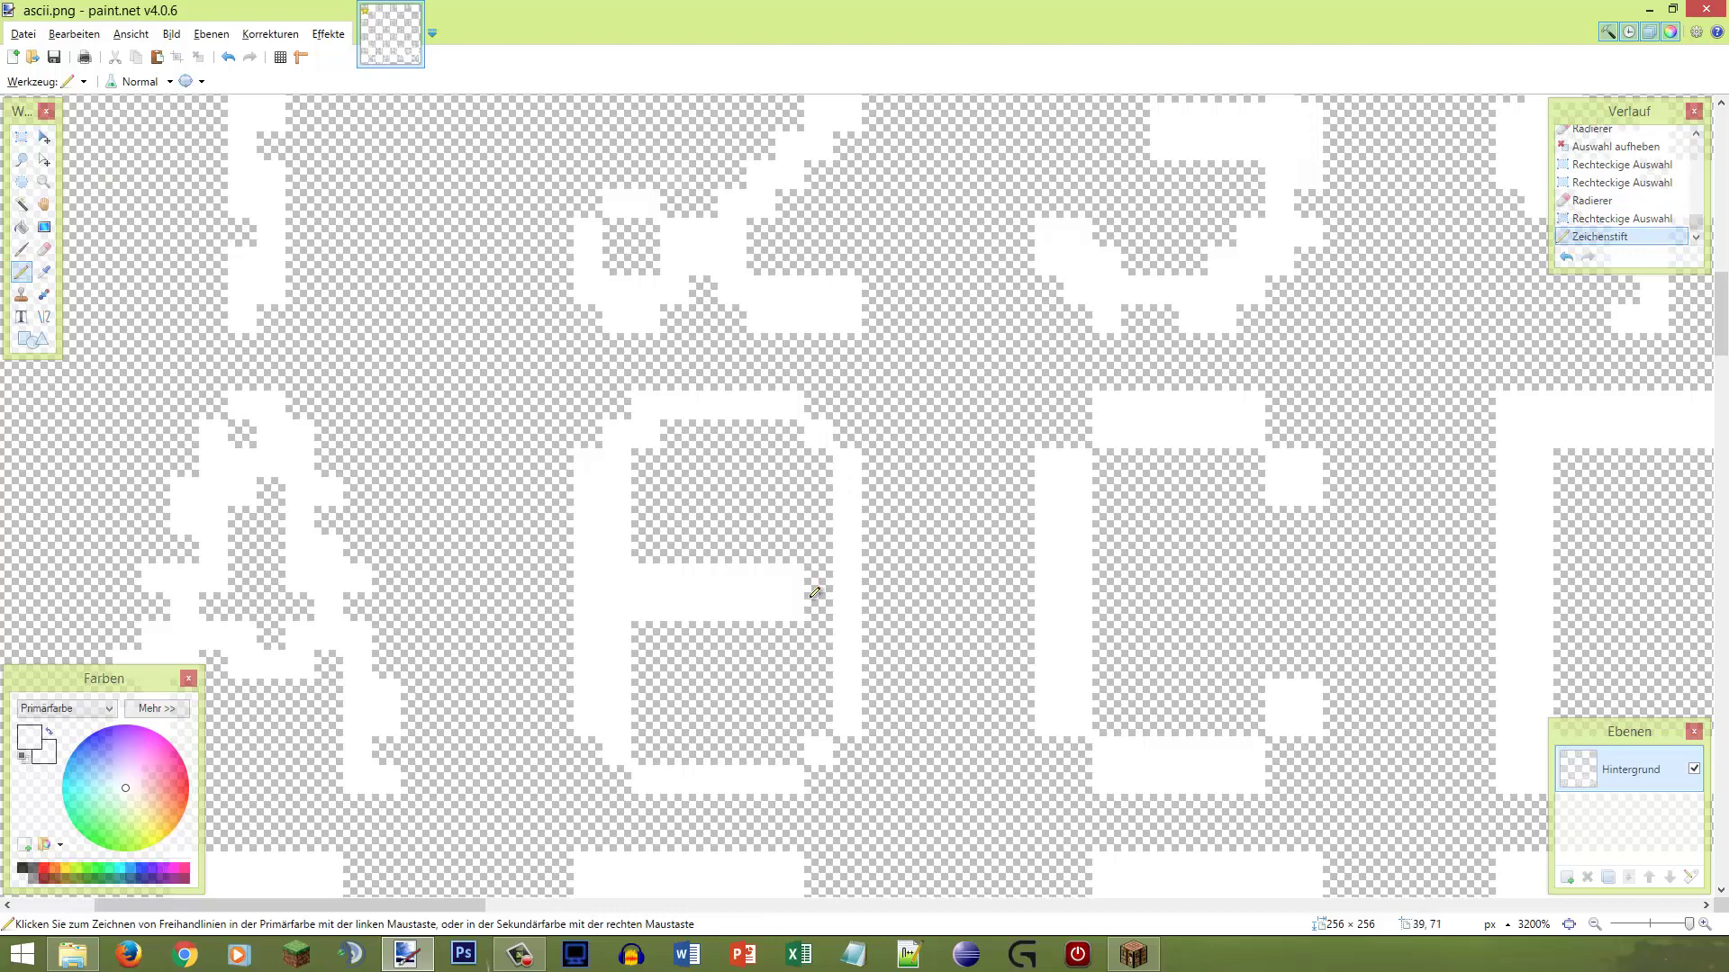
left_click_drag(831, 579, 818, 605)
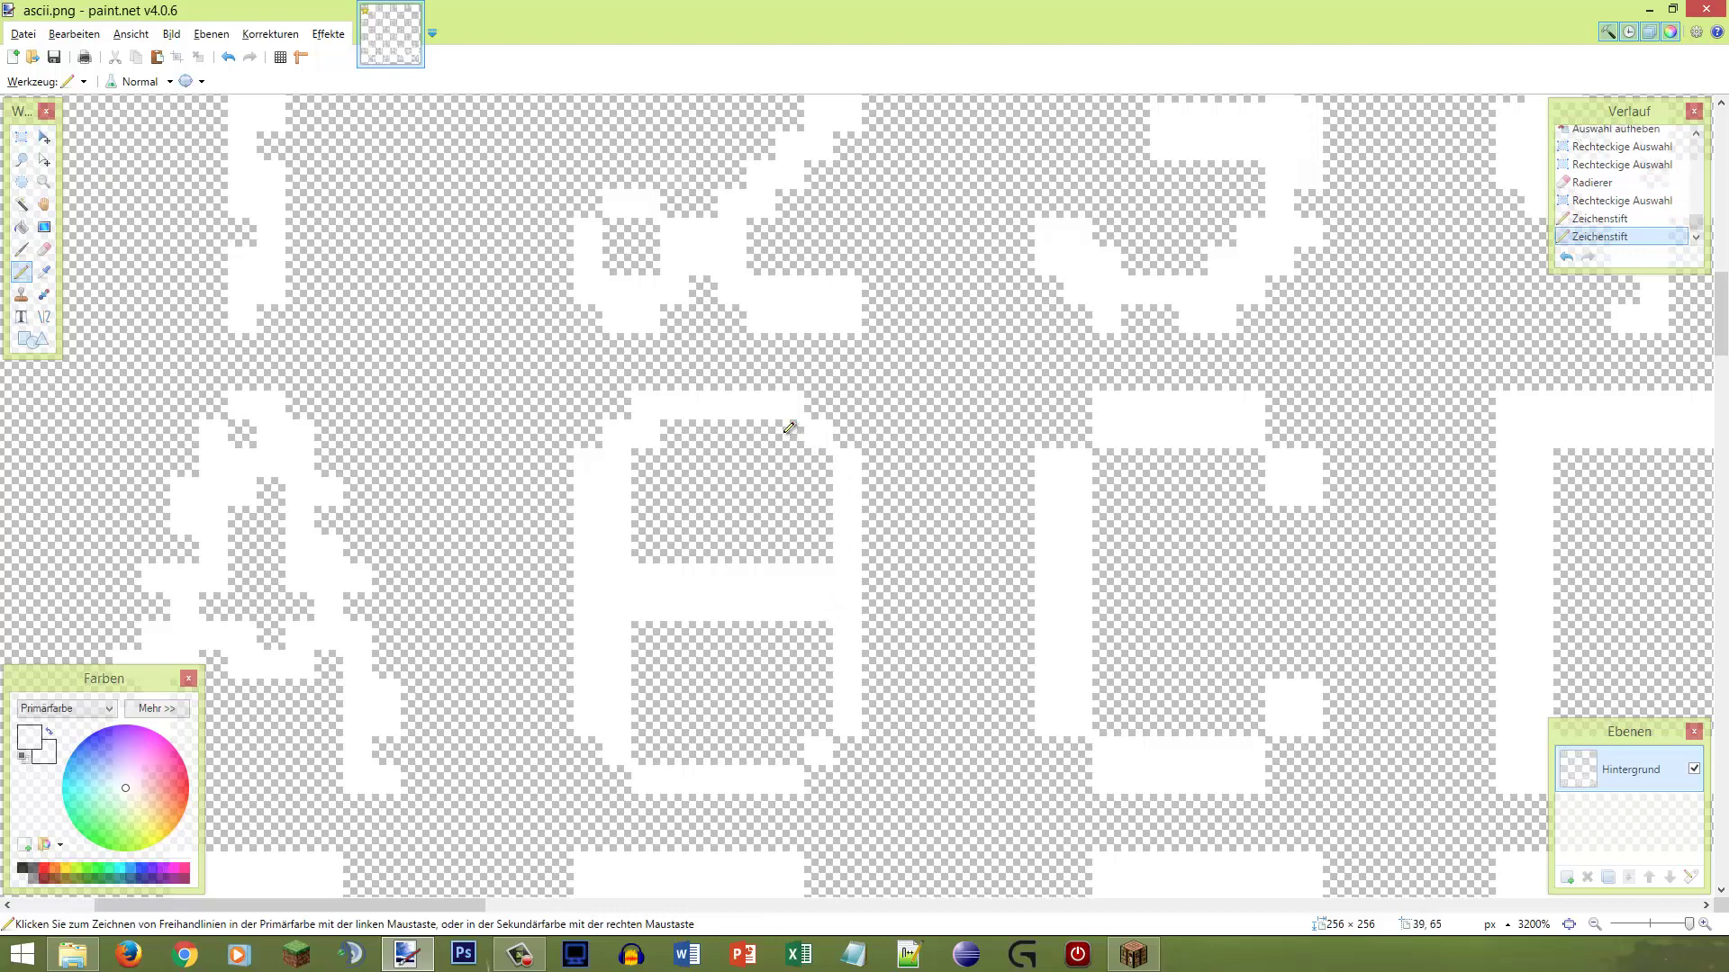
Step: Thicken the B's top bar, the right sides of both bowls and the bottom bar to two pixels
left_click_drag(789, 426, 690, 428)
left_click_drag(829, 467, 826, 537)
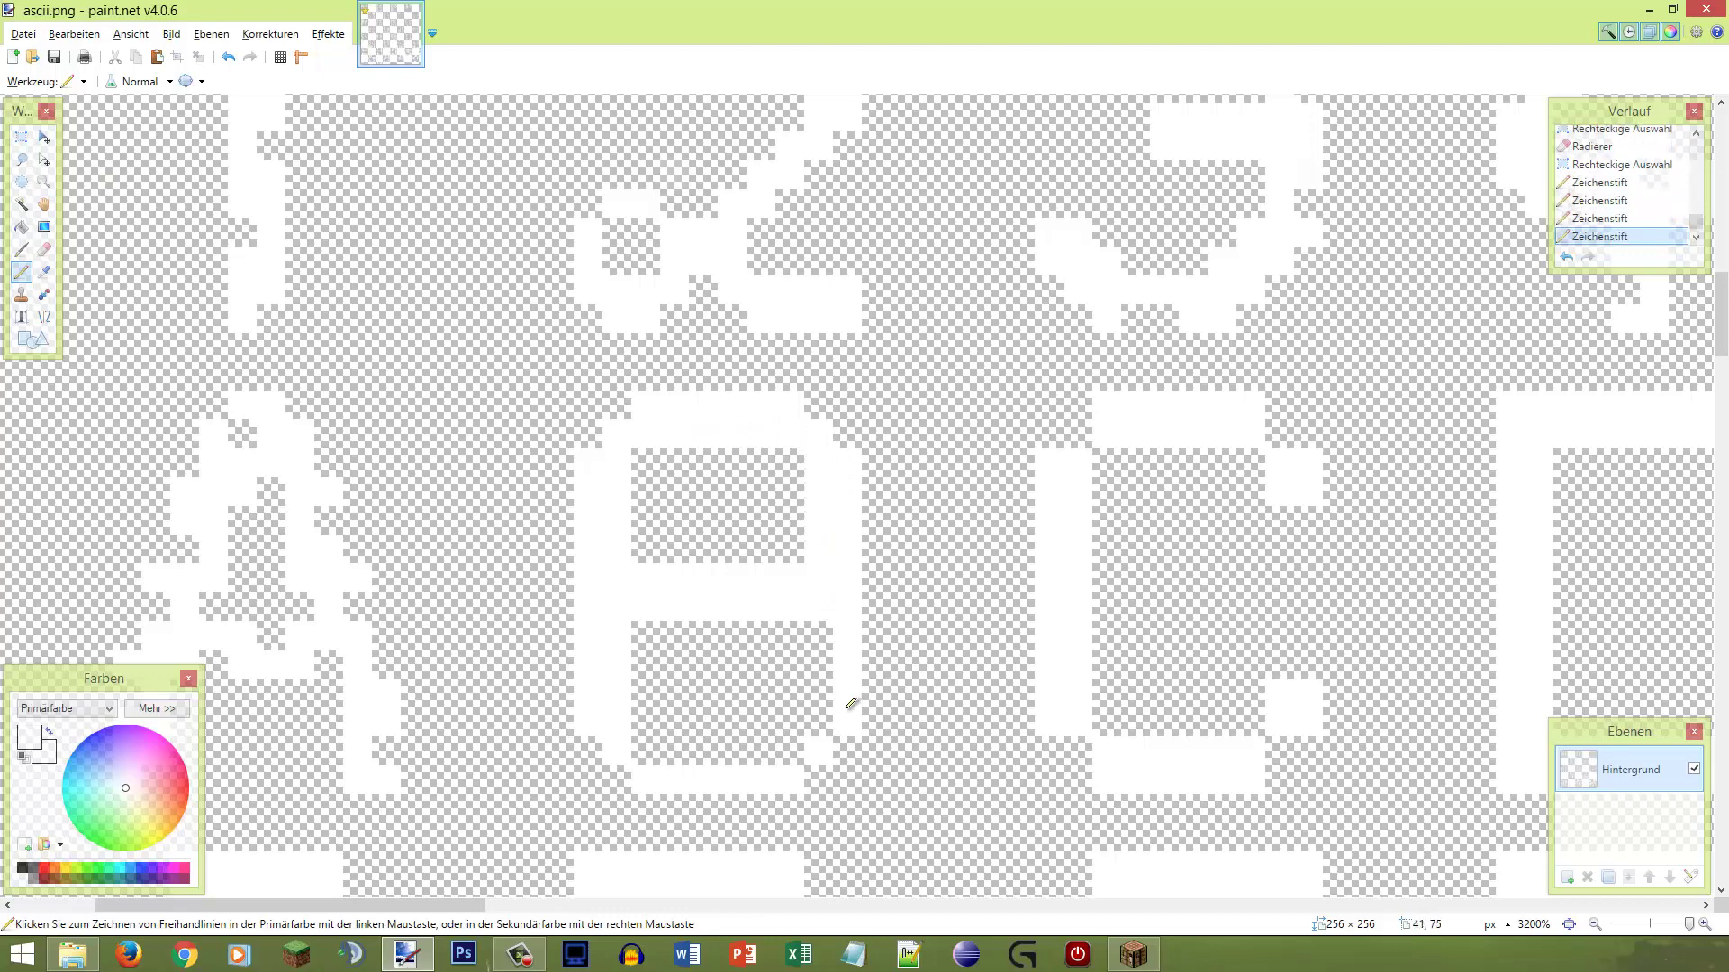
left_click_drag(829, 634, 815, 740)
left_click_drag(804, 753, 636, 753)
scroll(793, 551, "down", 2, "ctrl")
scroll(586, 571, "up", 2, "ctrl")
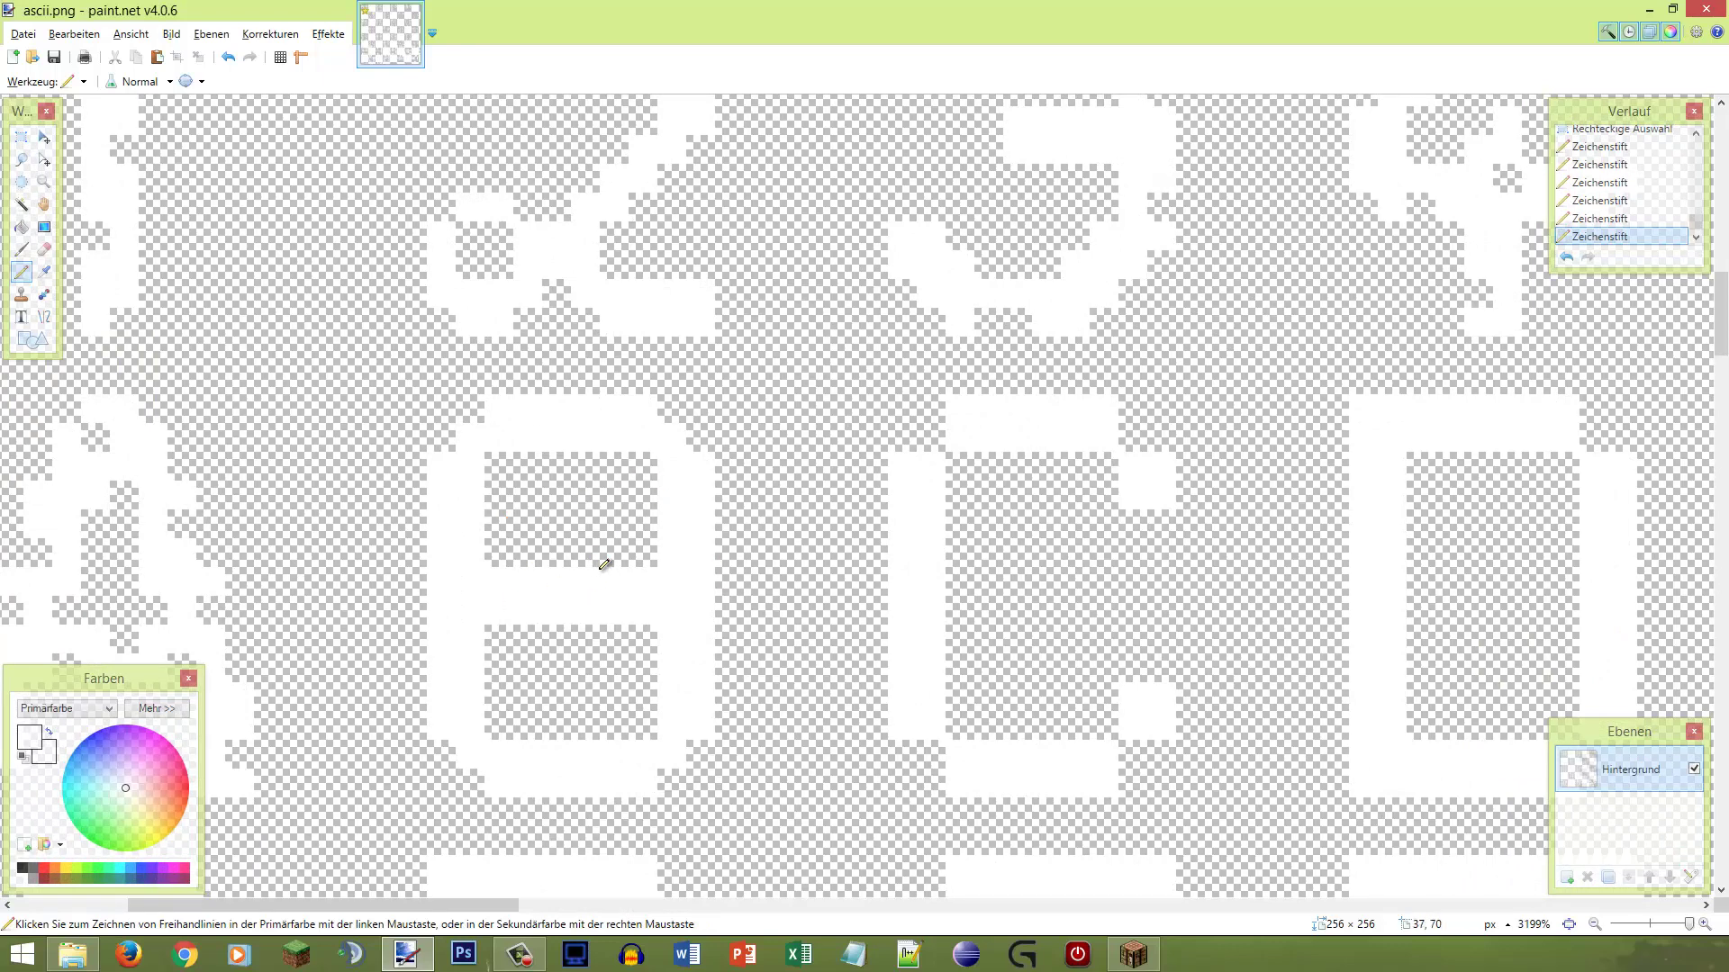
Step: Erase a four-pixel-tall notch from the B's outer right edge beside the middle bar and clear the selection
key("s")
mouse_move(727, 551)
left_mouse_down()
mouse_move(702, 616)
mouse_move(731, 647)
left_mouse_up()
key("e")
left_click(721, 576)
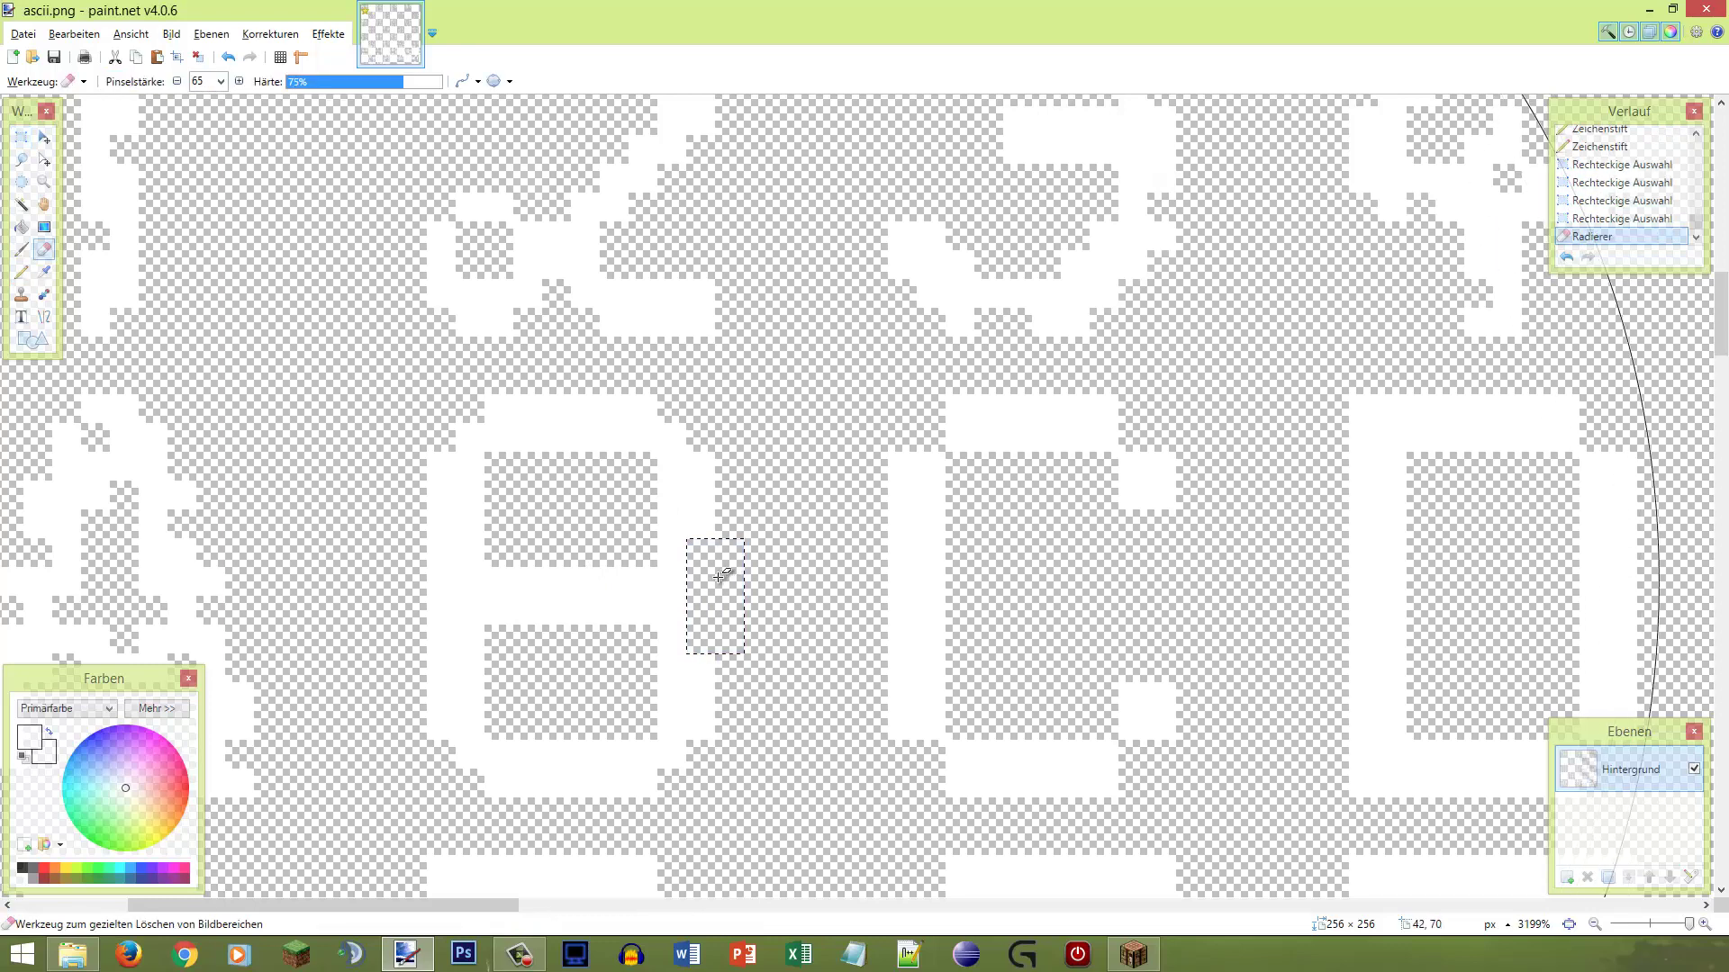
key("s")
left_click(713, 551)
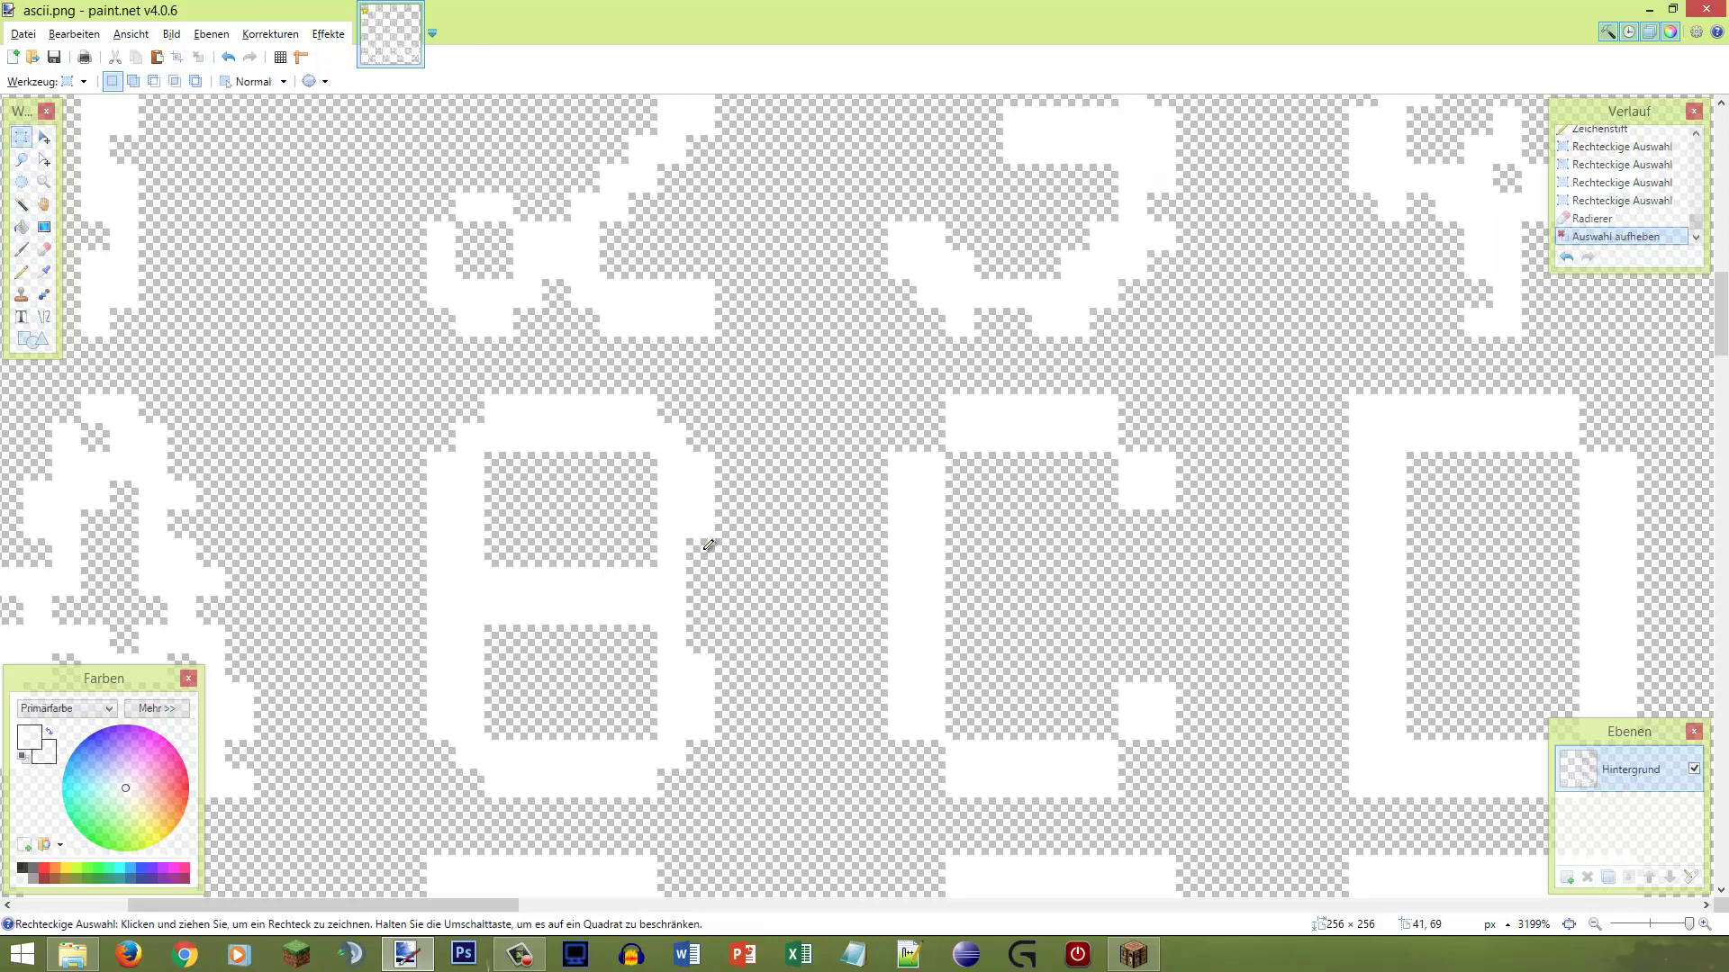
Step: Pencil one pixel back at each end of the notch to narrow it to two pixels tall
key("p")
left_click(706, 541)
left_click(702, 634)
scroll(703, 494, "down", 1, "ctrl")
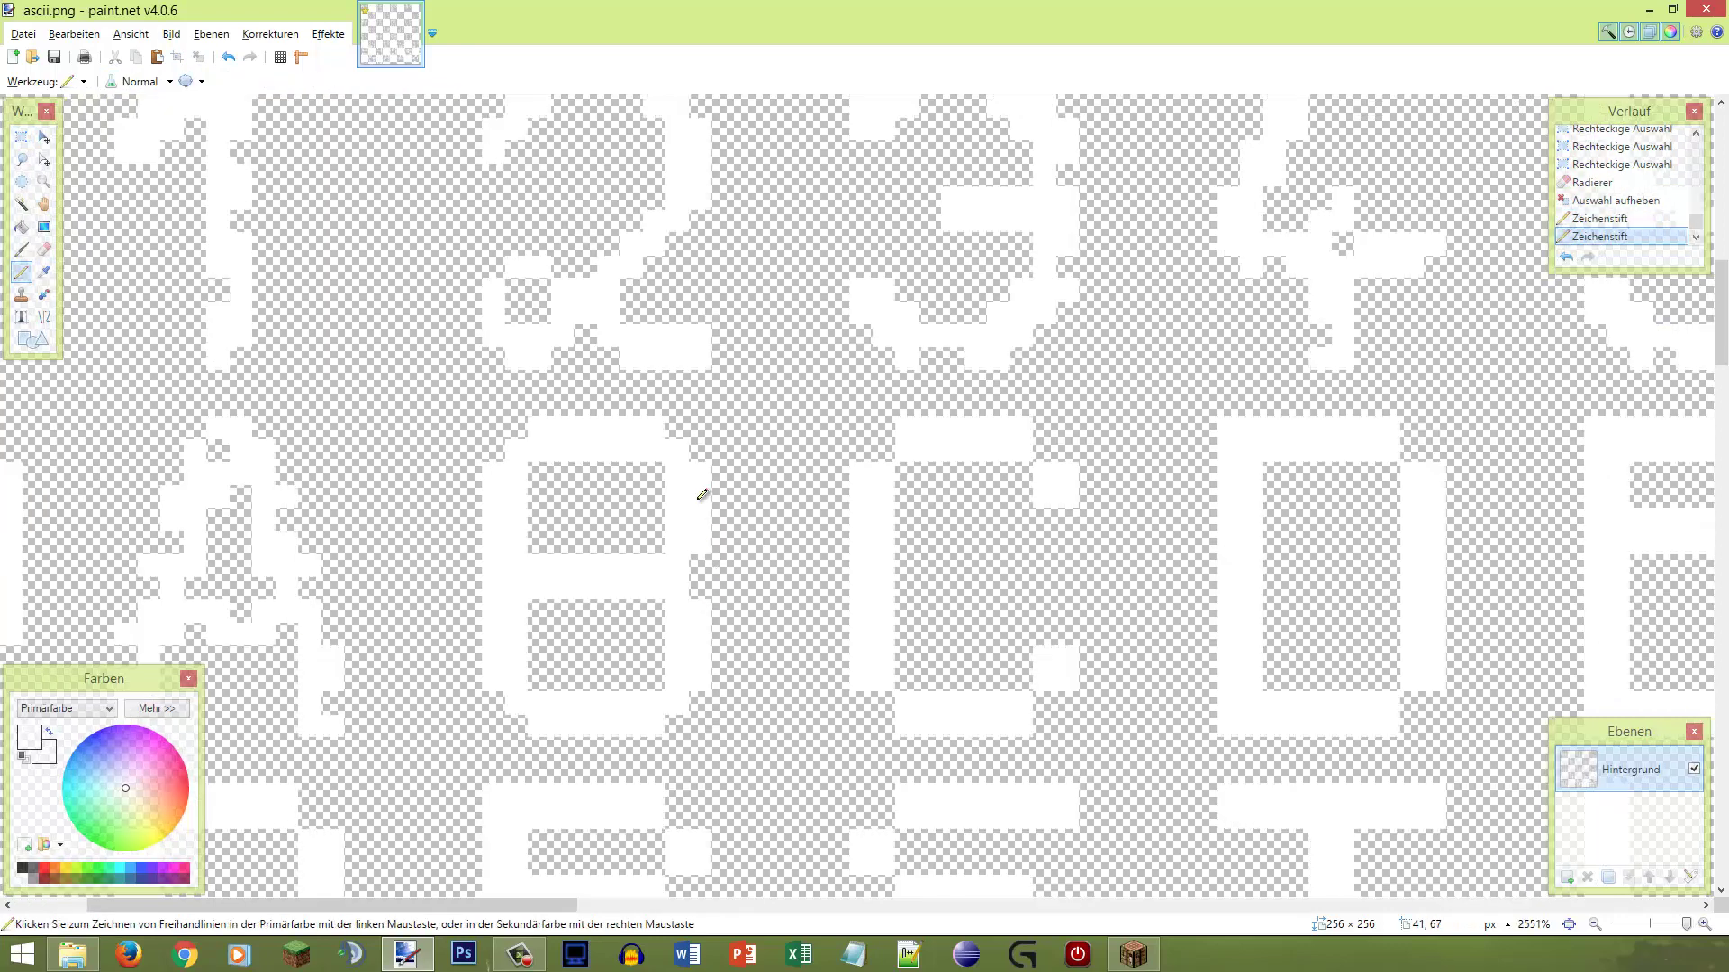
scroll(703, 494, "down", 2, "ctrl")
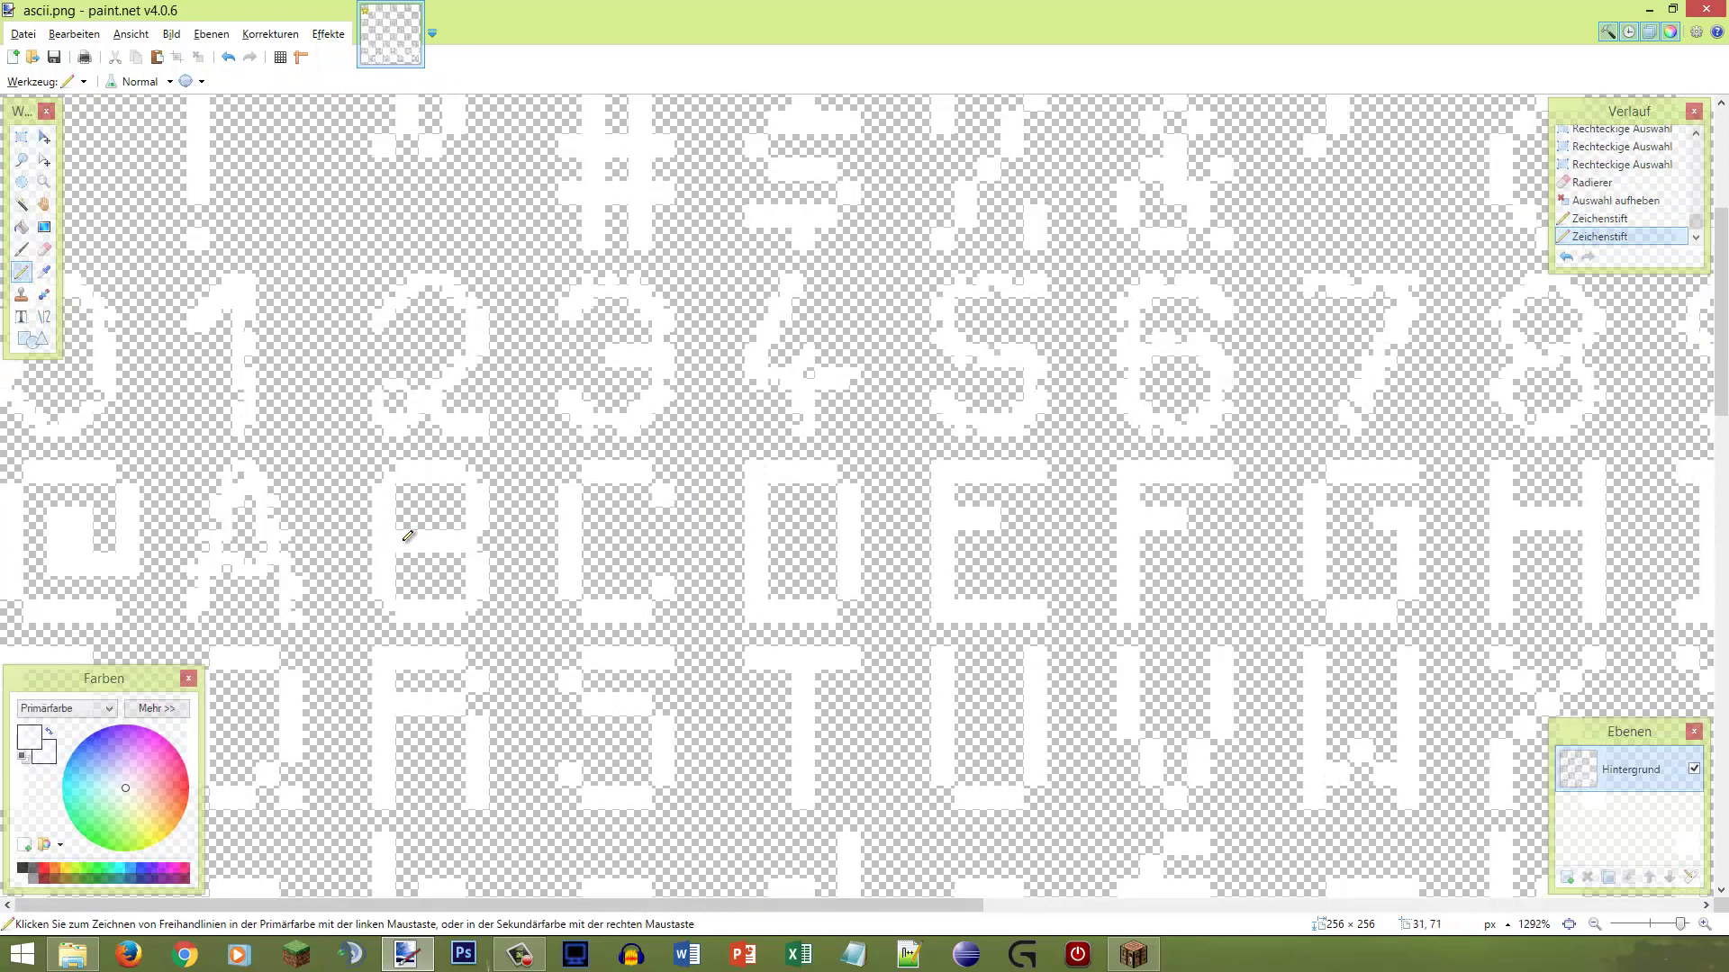
Step: Erase the 2 × 2 pixel block where the B's middle bar meets the notch and clear the selection
scroll(455, 531, "up", 2, "ctrl")
key("s")
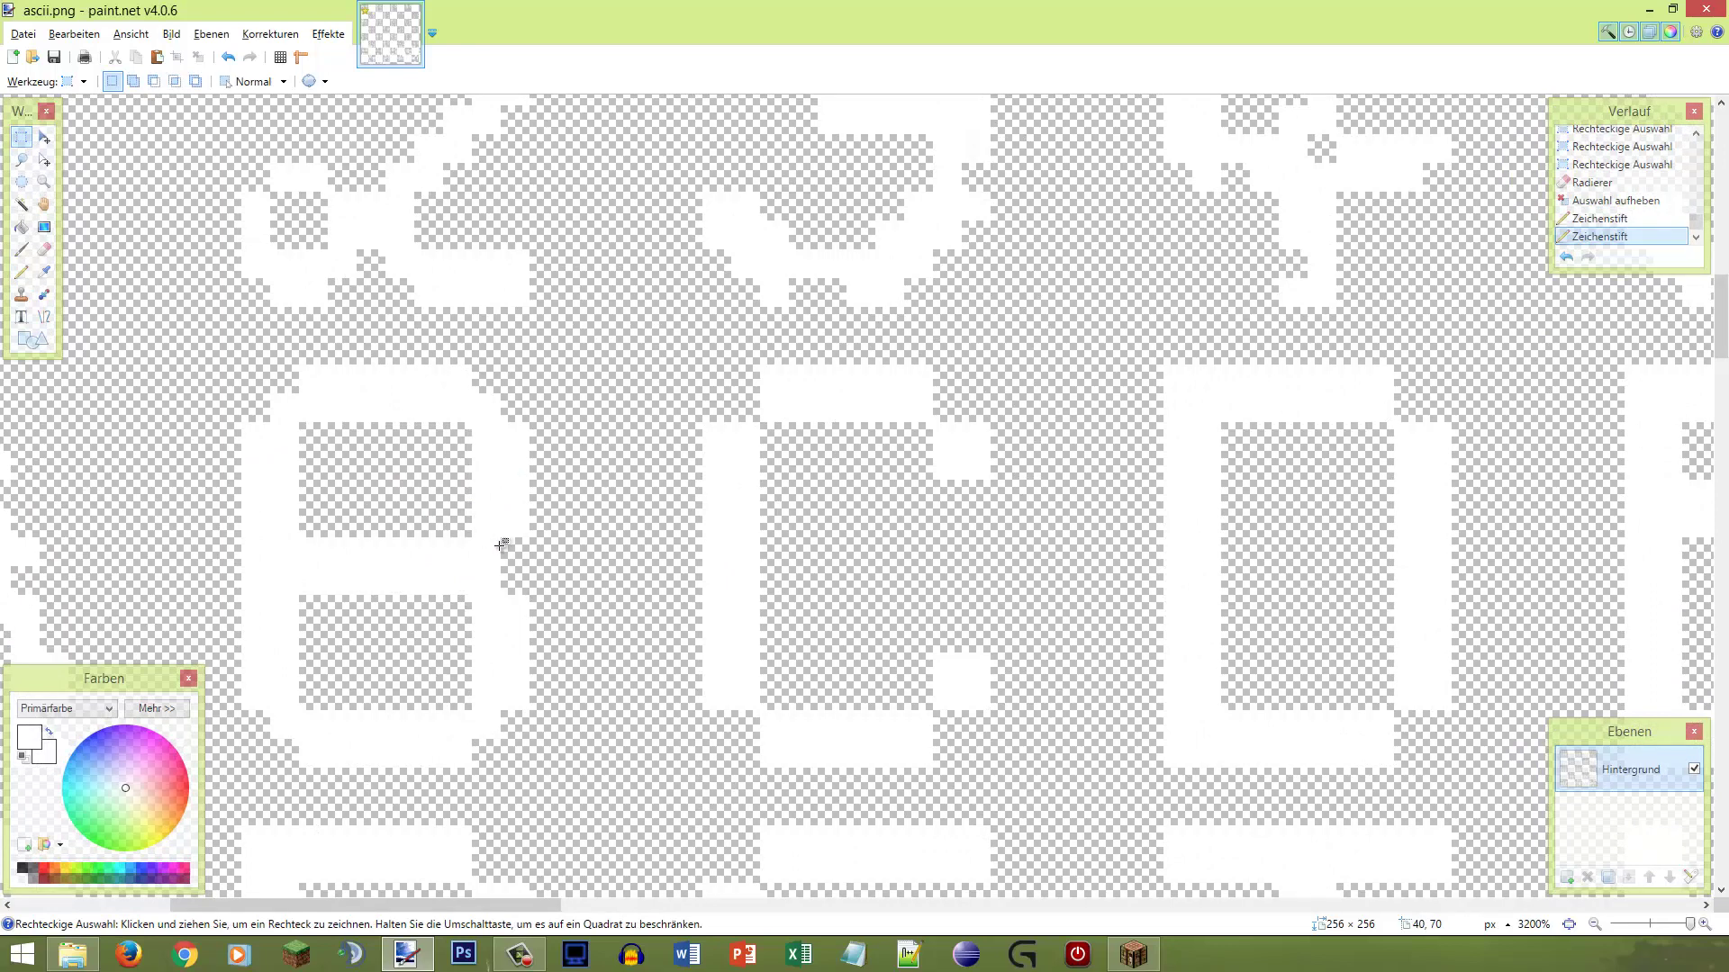
left_click_drag(493, 546, 454, 587)
key("e")
left_click(470, 562)
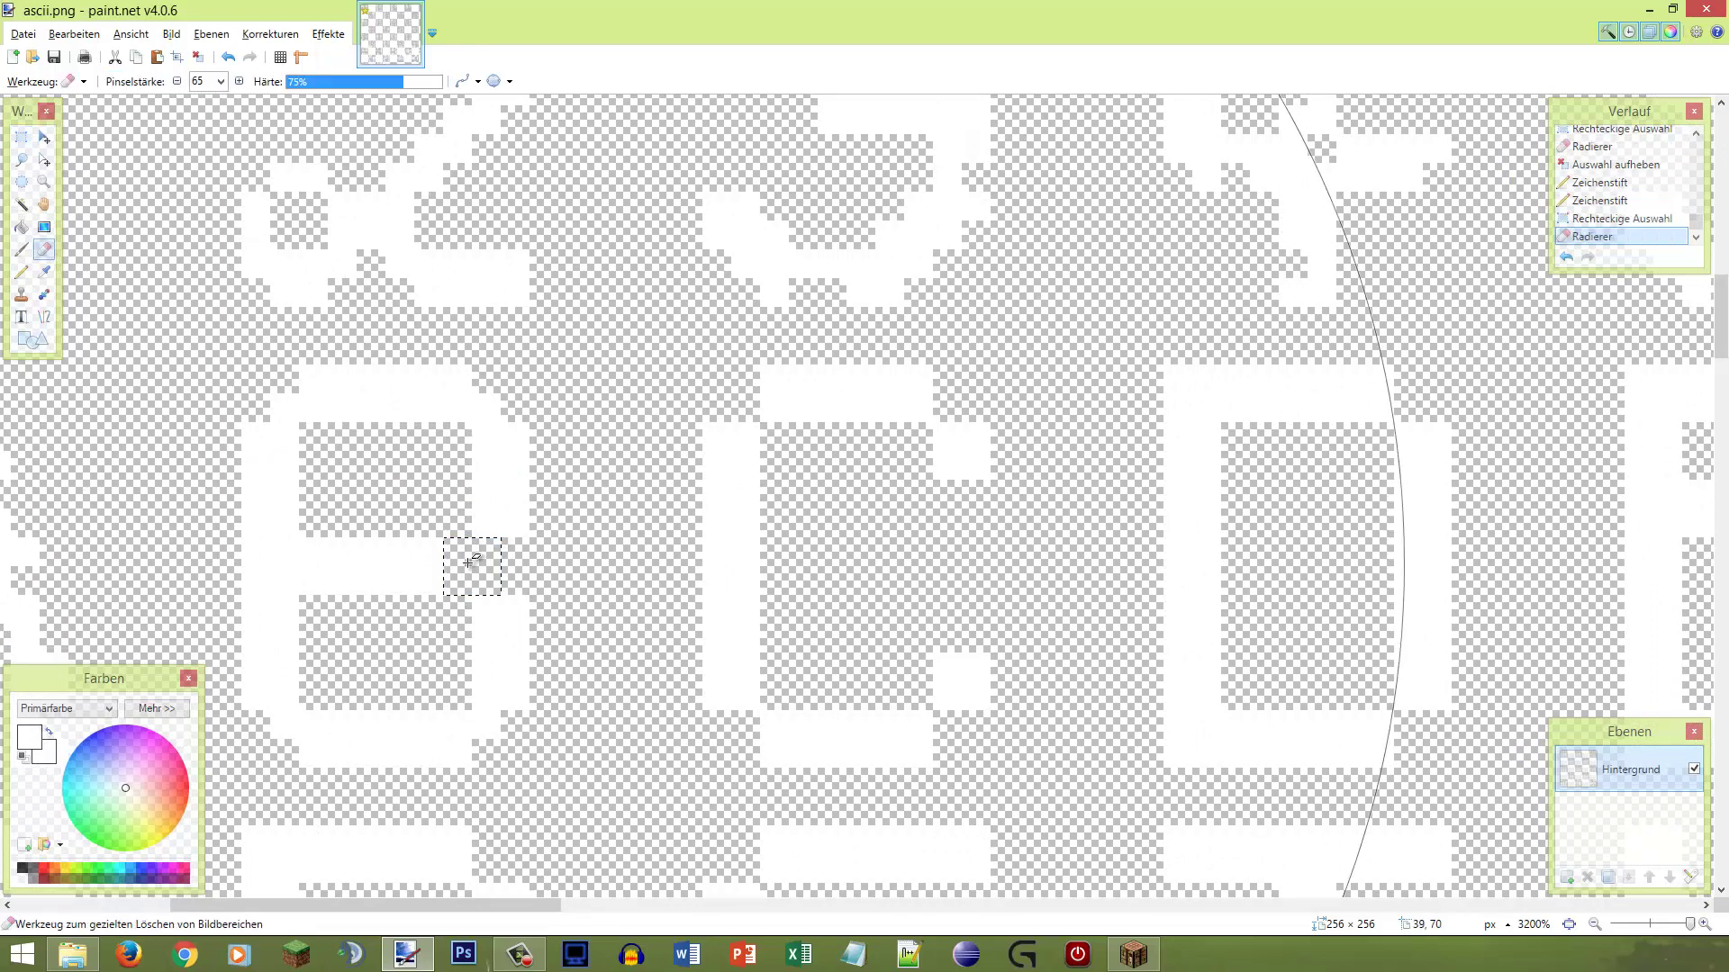
key("s")
left_click(474, 552)
Step: Add a pixel in the upper bowl's lower-right inner corner and erase the pixel at its outer corner
key("p")
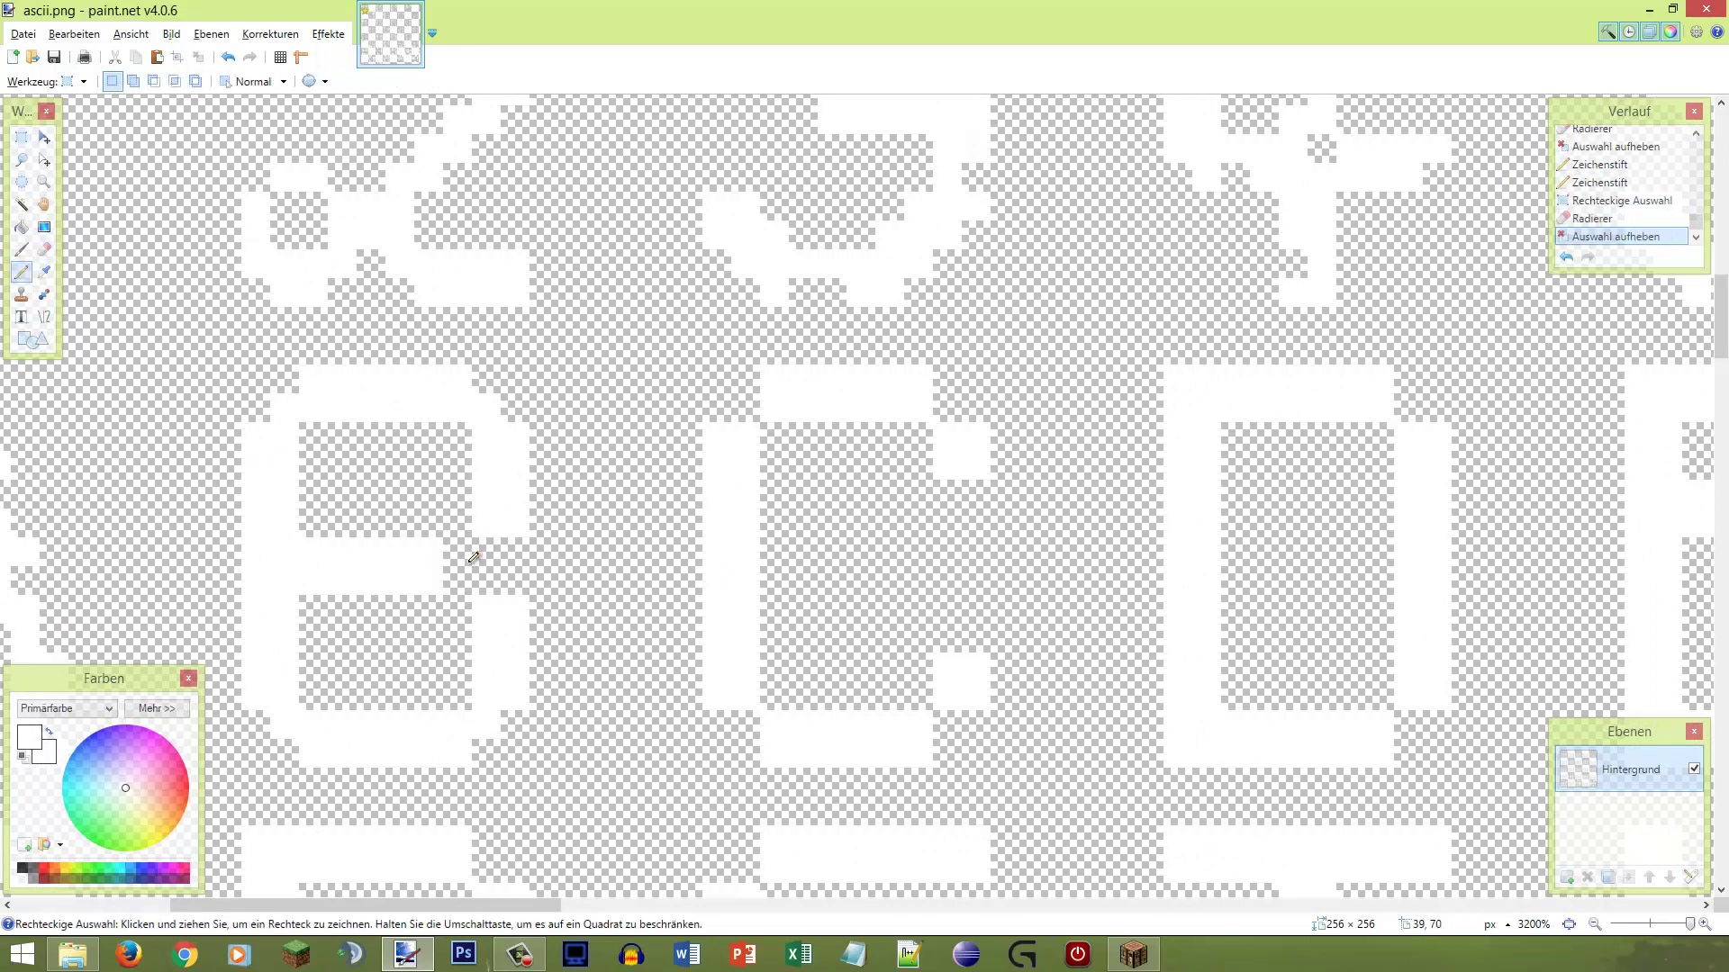
left_click(464, 515)
key("s")
mouse_move(537, 529)
left_mouse_down()
mouse_move(455, 586)
mouse_move(520, 541)
mouse_move(503, 540)
left_mouse_up()
key("e")
left_click(506, 540)
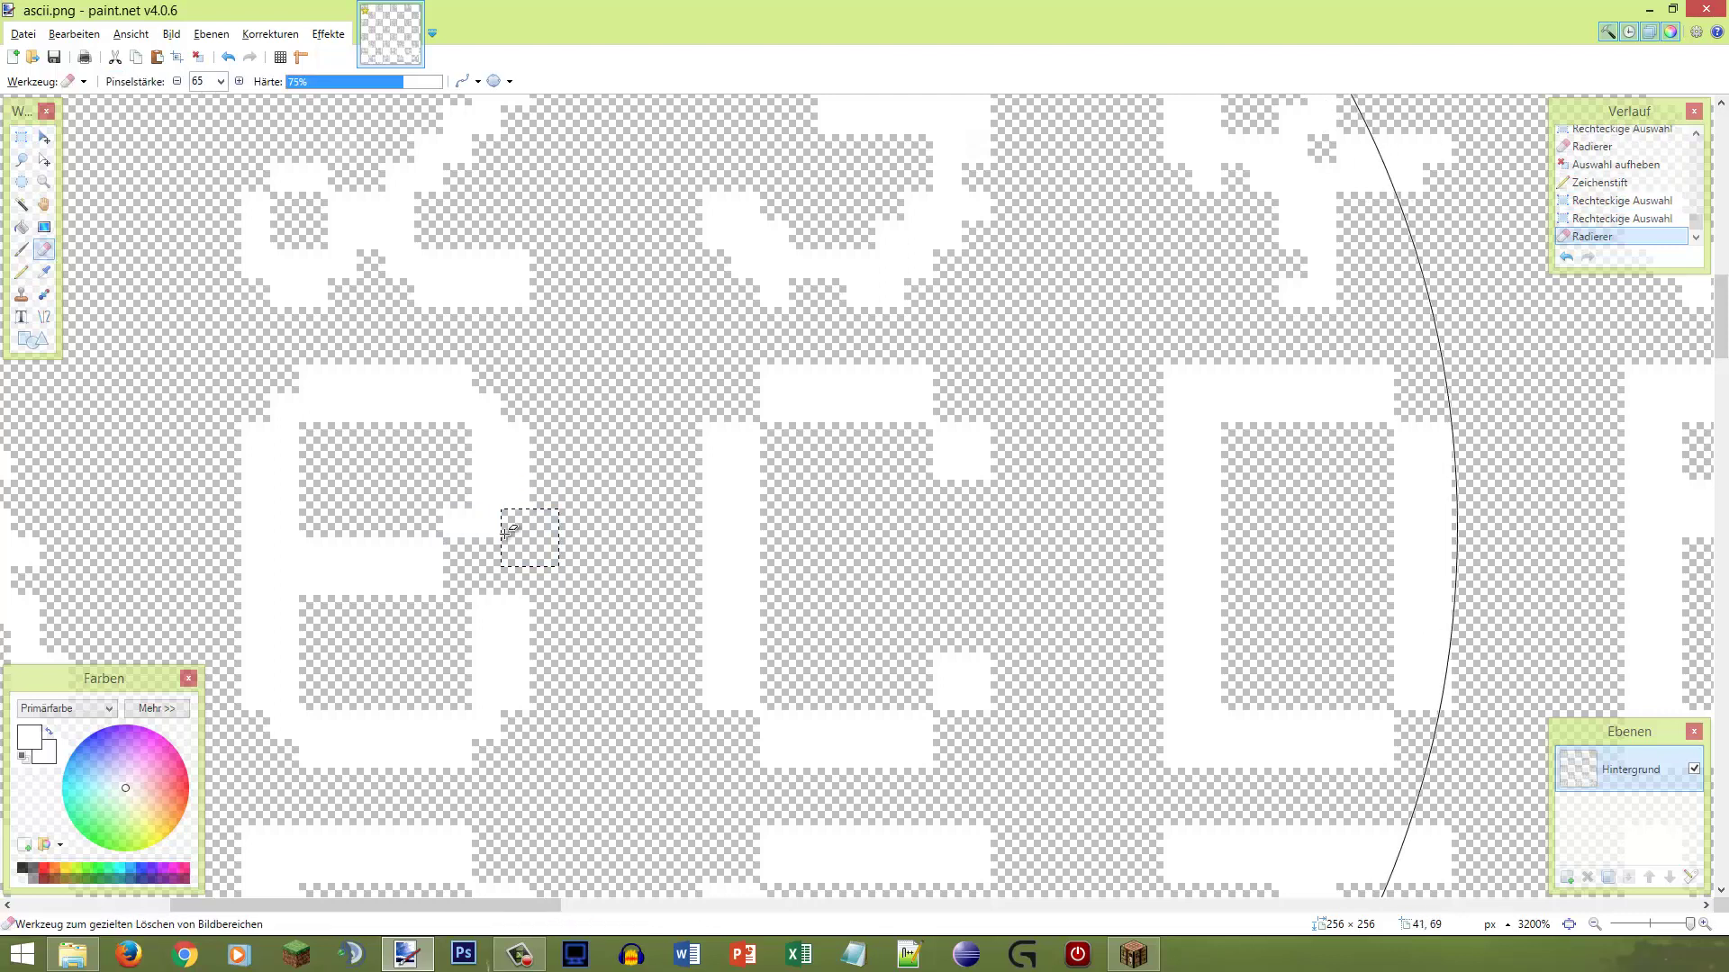
key("s")
key("ctrl+d")
Step: Extend the right end of the B's middle bar by a two-pixel-tall column
key("p")
left_click(455, 544)
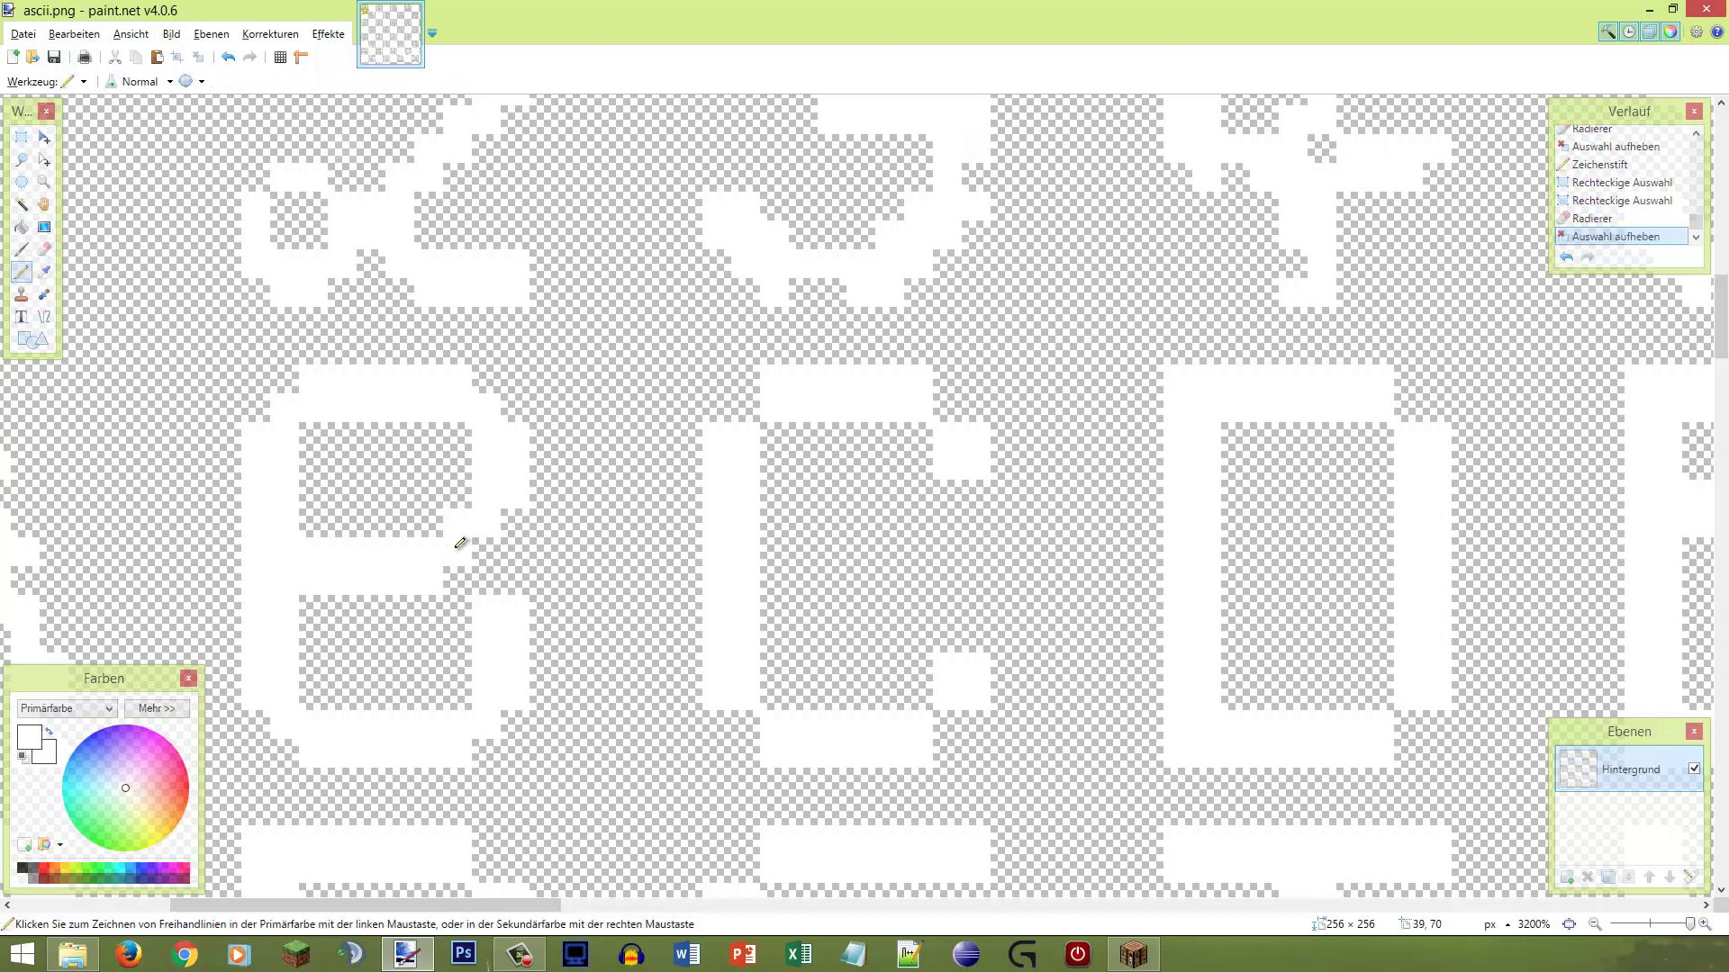
left_click(463, 577)
Step: Erase the lower bowl's upper-right outer corner pixel and add a pixel in its matching inner corner
key("s")
left_click_drag(559, 595, 502, 624)
key("e")
left_click(543, 590)
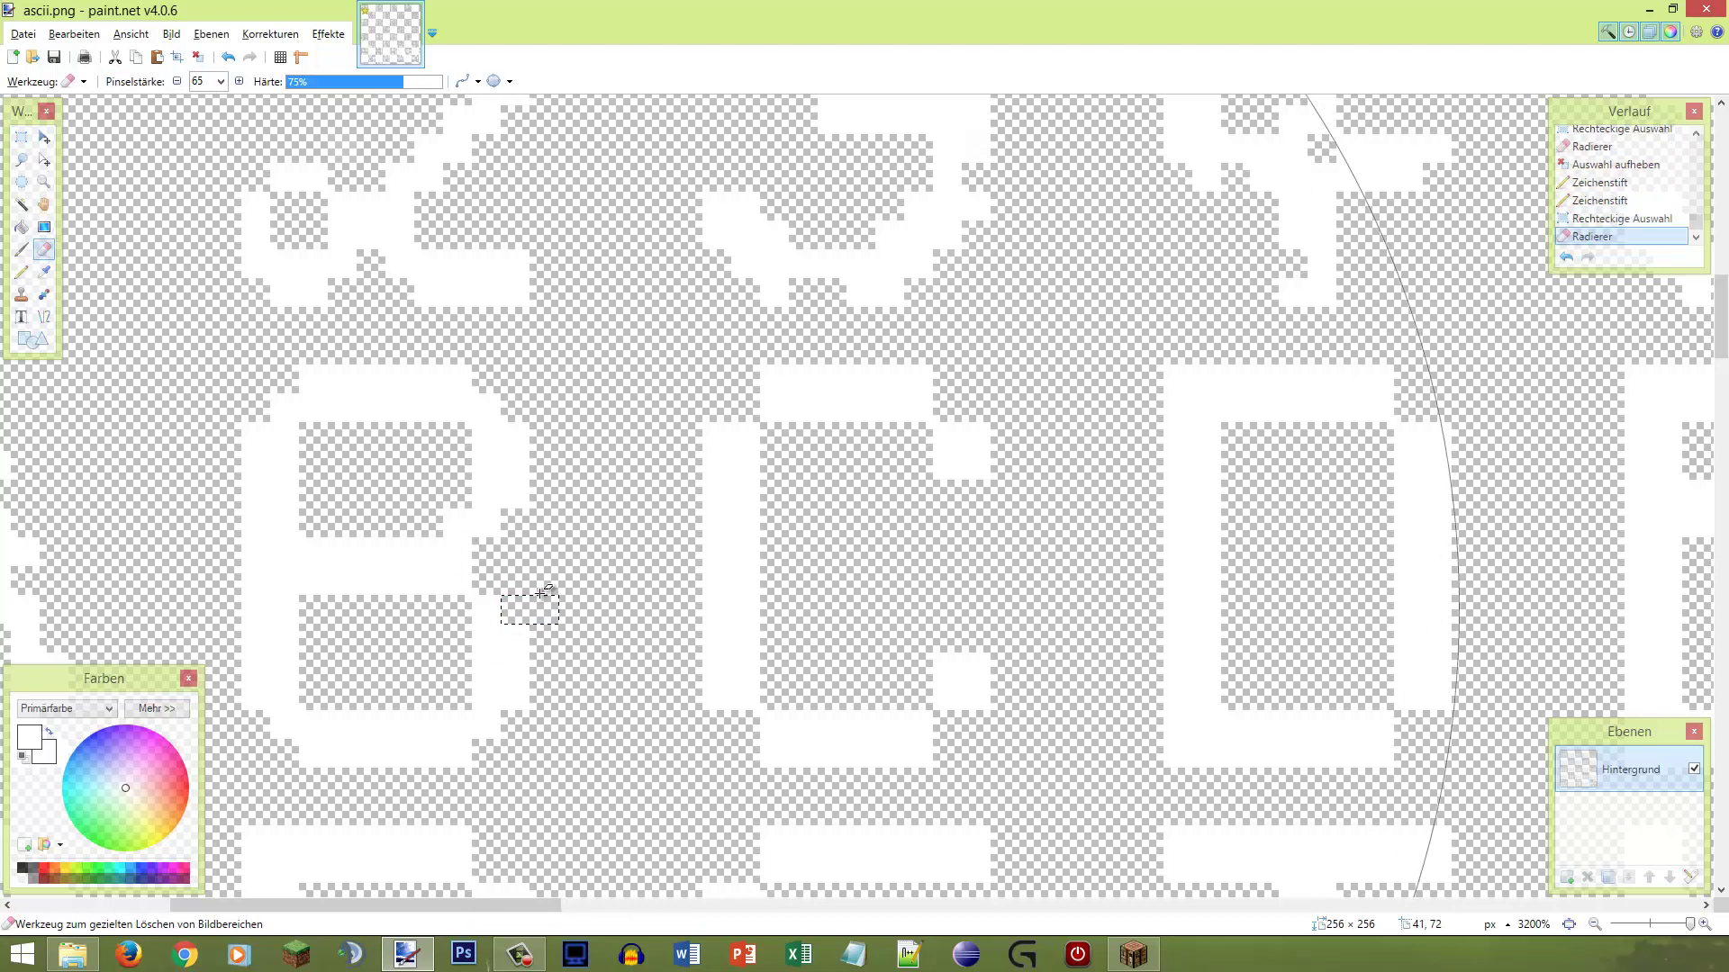
key("p")
key("ctrl+d")
left_click(462, 602)
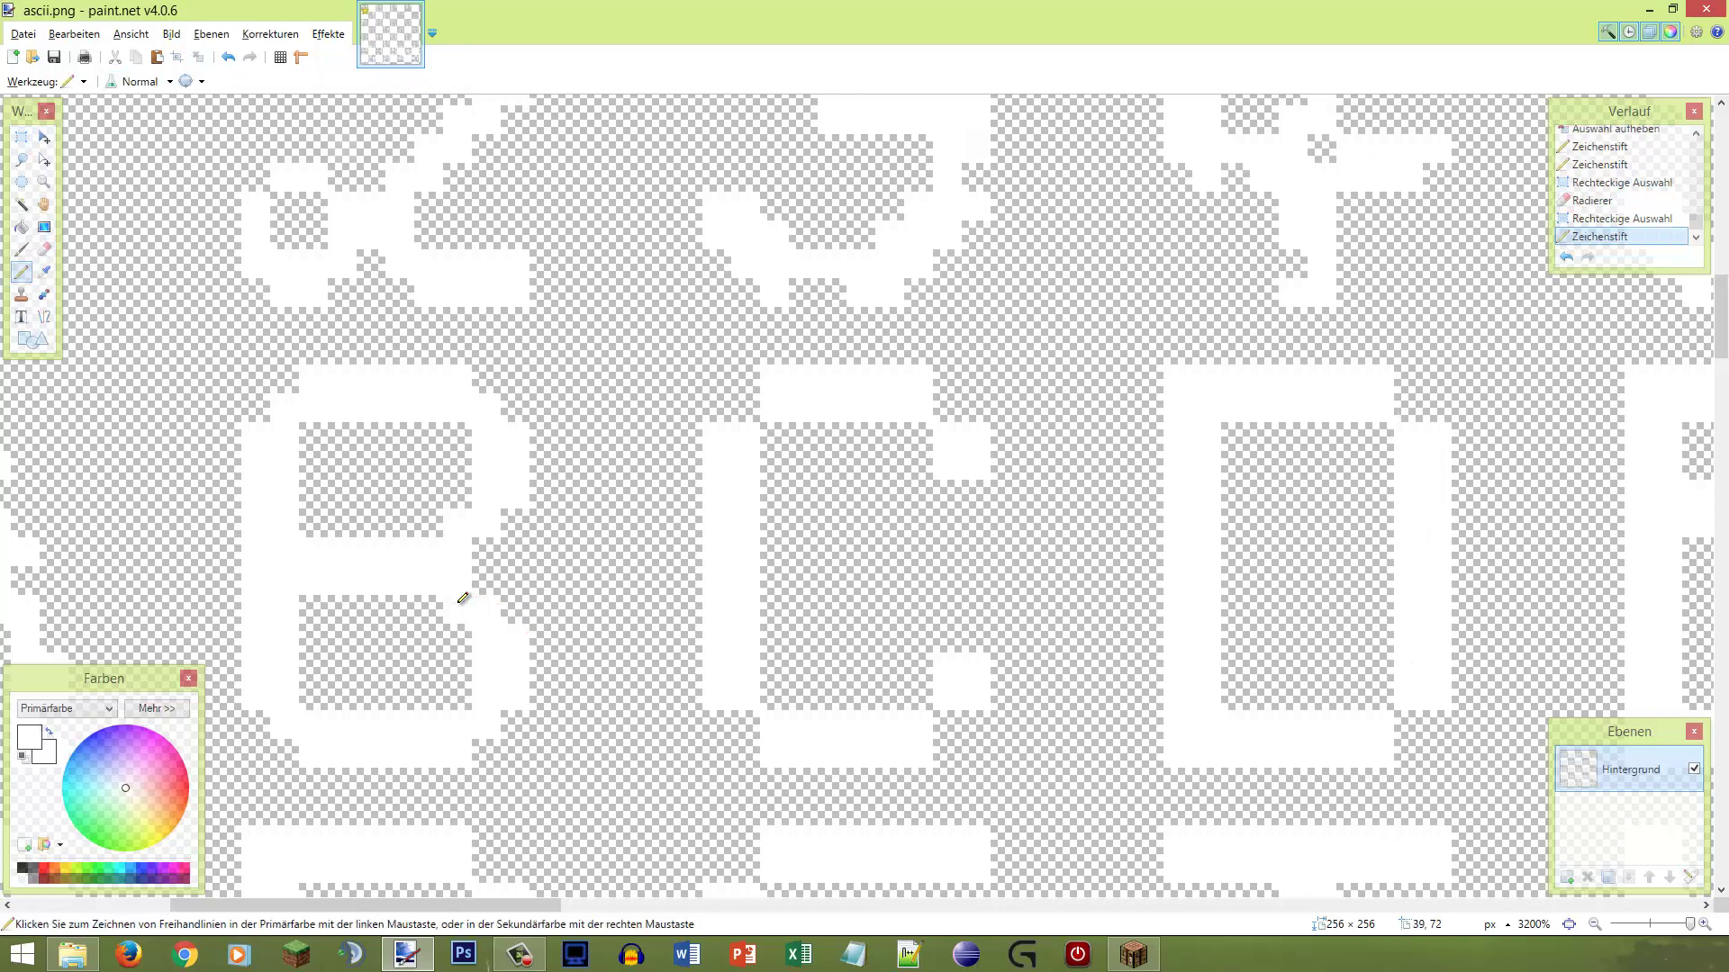
scroll(556, 540, "down", 4)
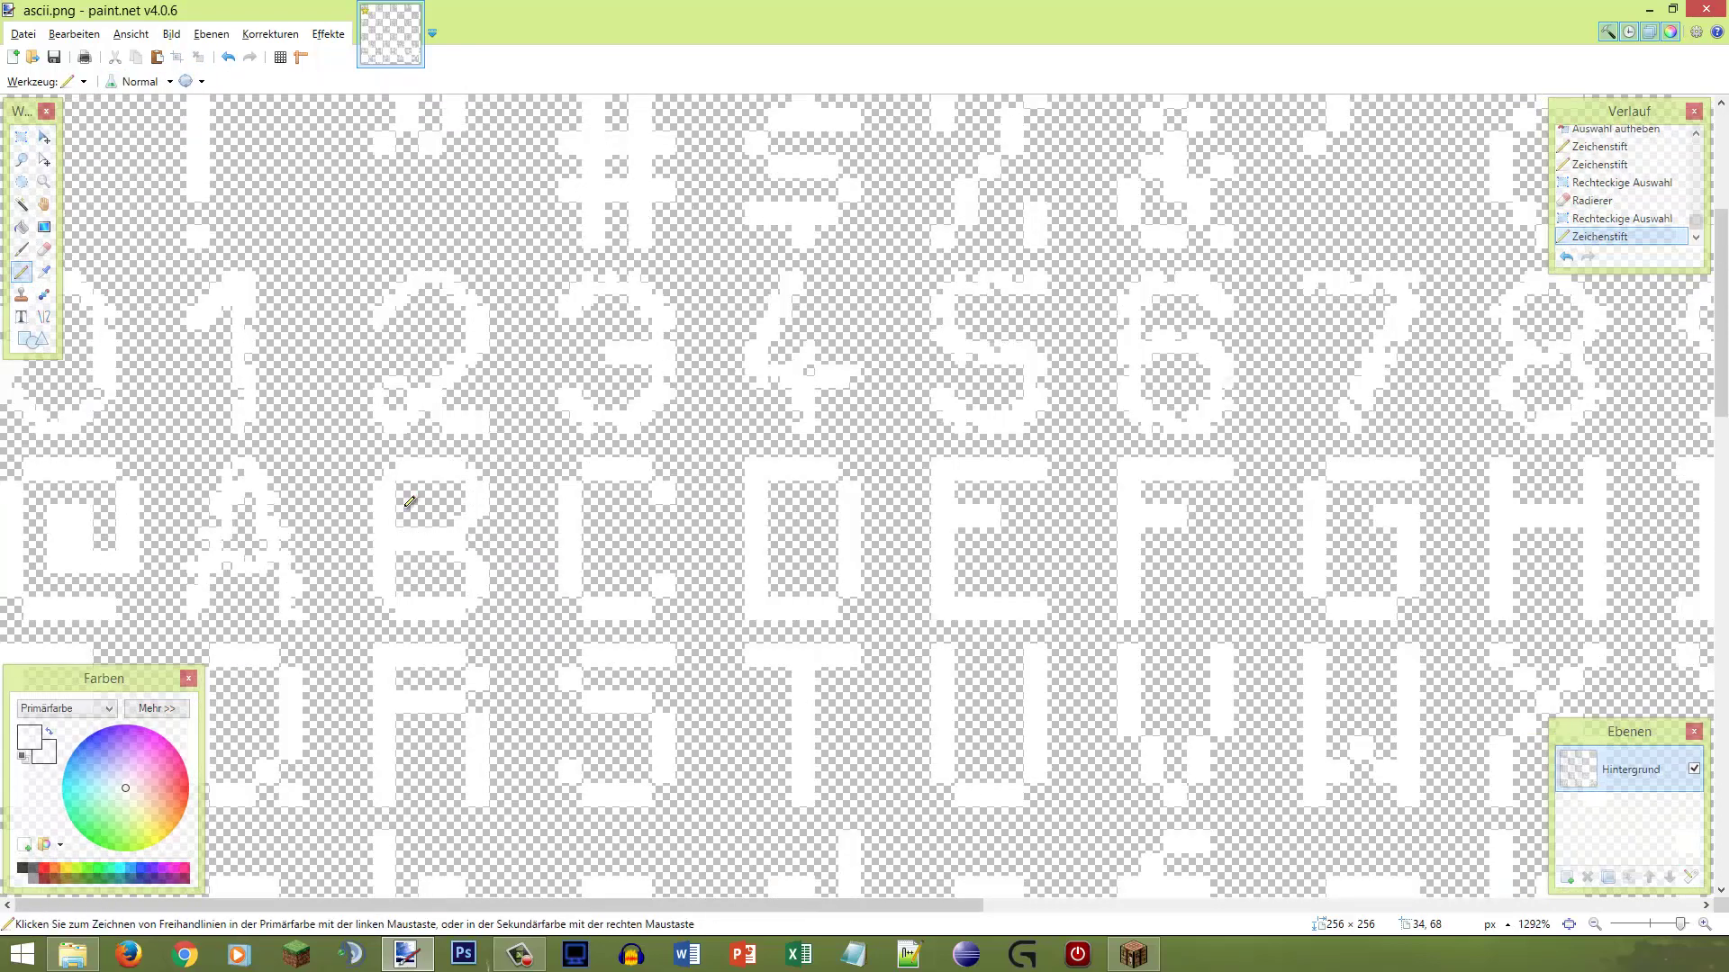
scroll(339, 472, "up", 4)
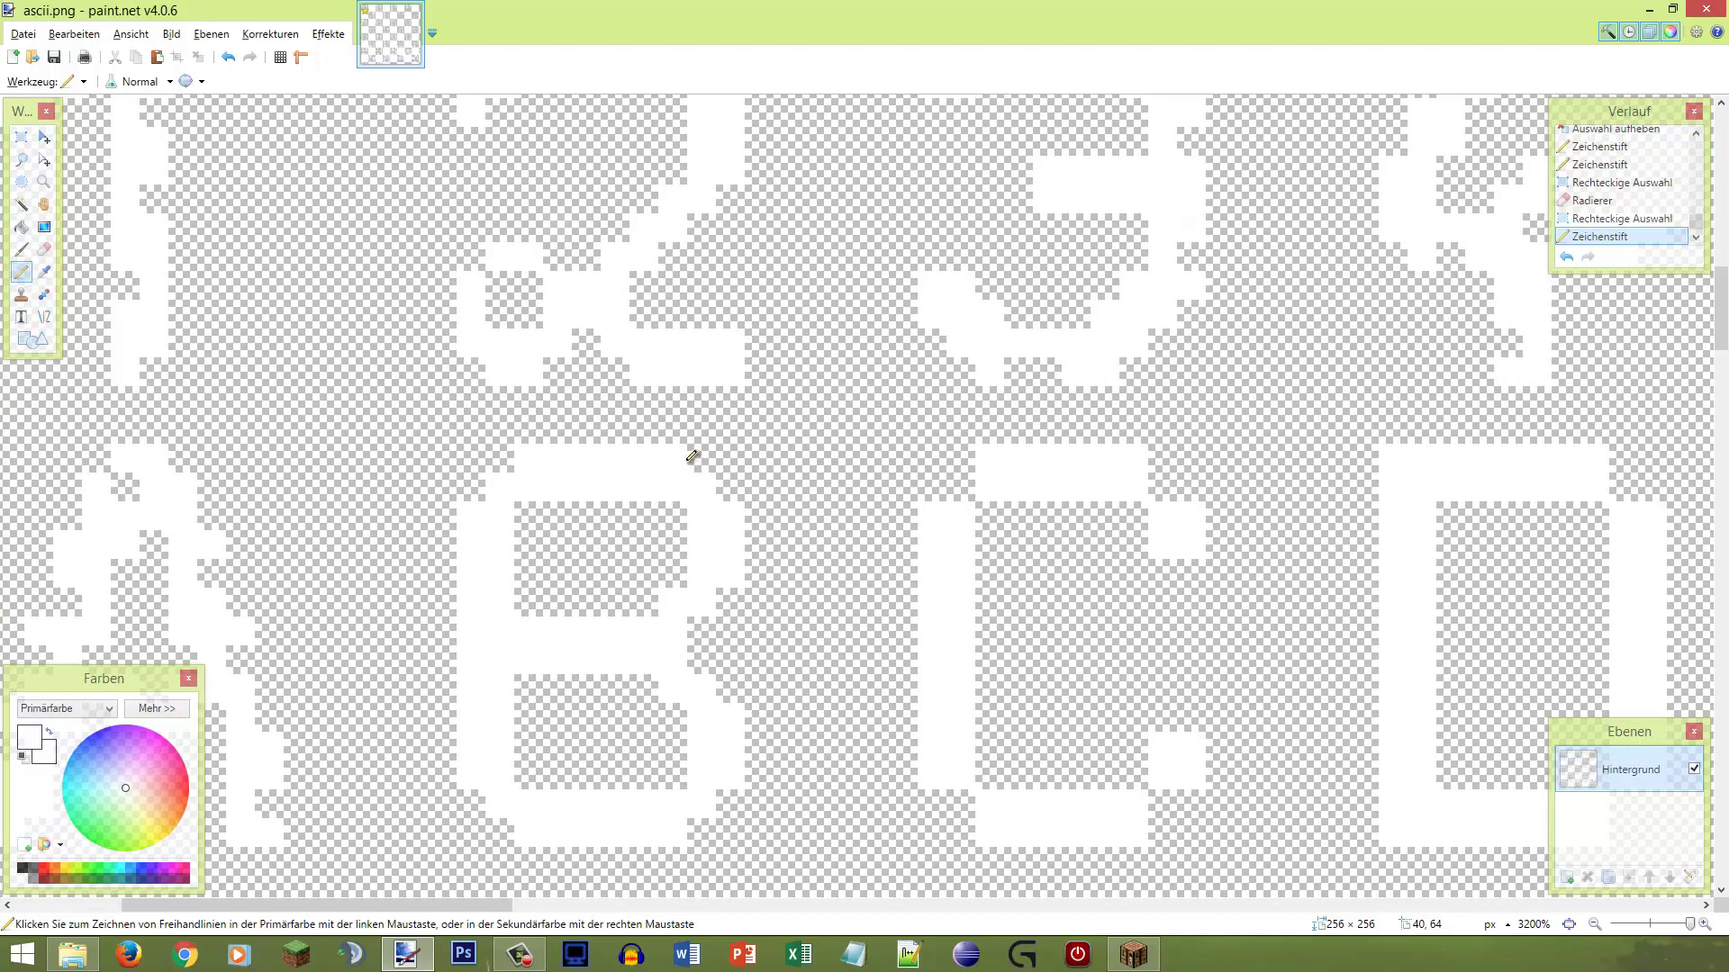
key("s")
left_click_drag(716, 417, 670, 459)
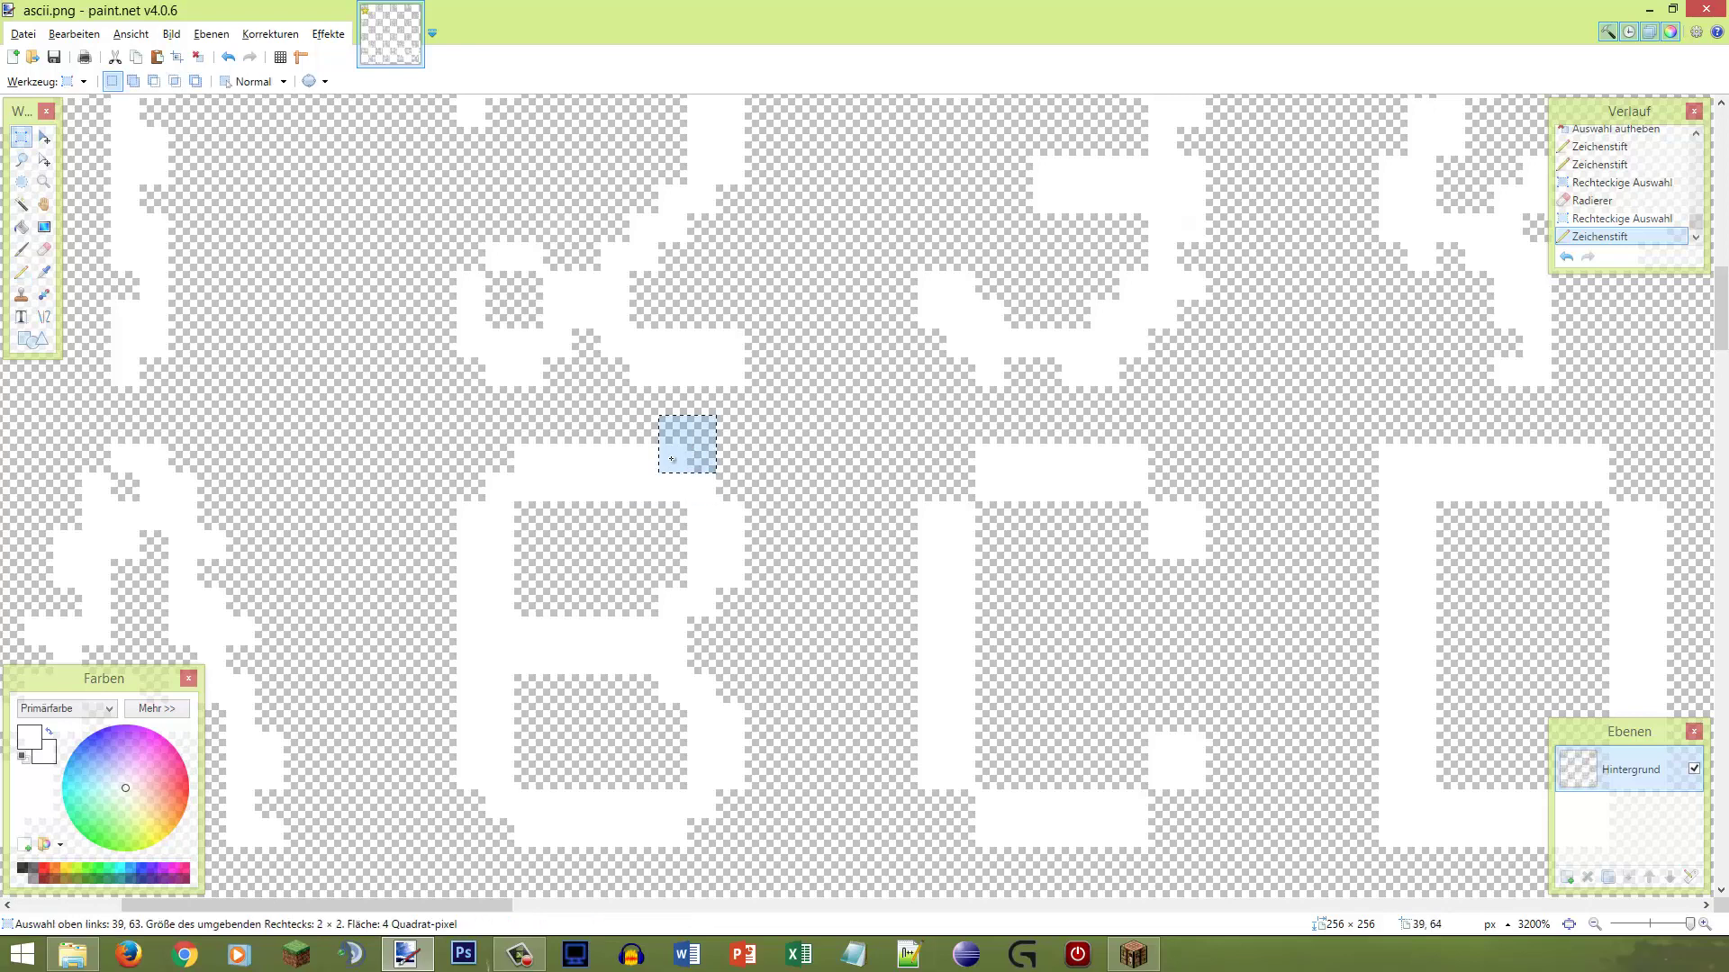
left_click_drag(801, 529, 719, 474)
left_click(675, 610)
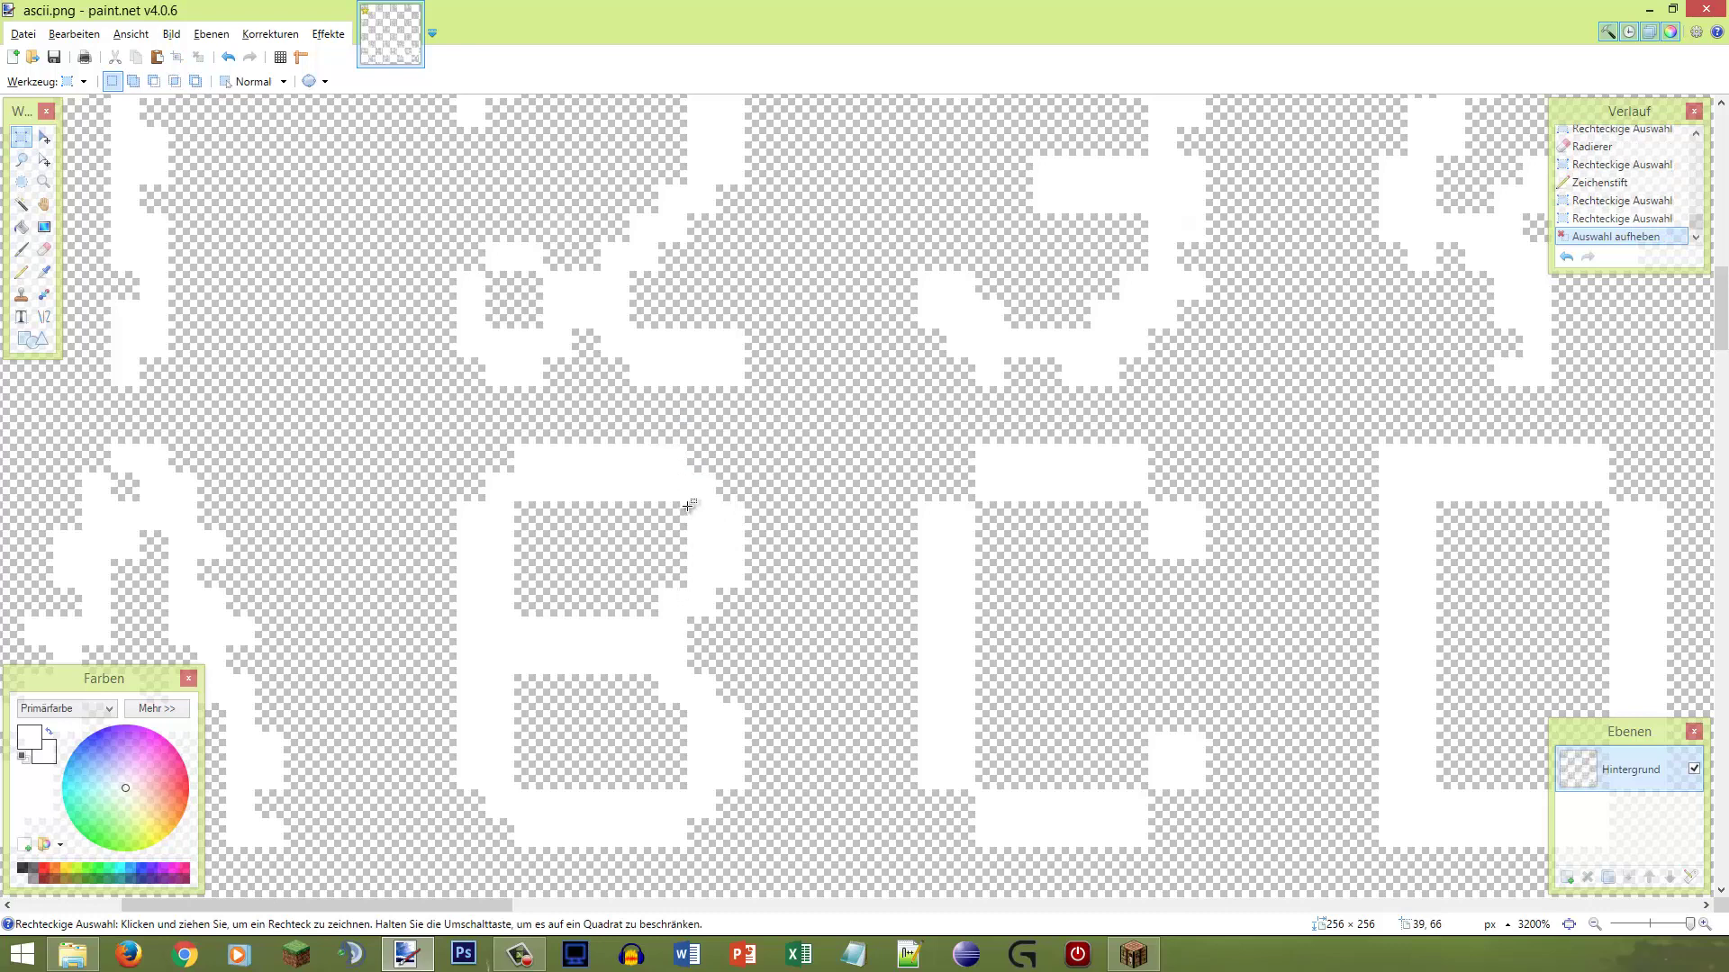
Step: Erase the right side of the B's upper bowl and pencil one pixel beside the stub above the middle bar
mouse_move(713, 501)
left_mouse_down()
mouse_move(725, 455)
mouse_move(725, 612)
mouse_move(714, 505)
mouse_move(705, 535)
left_mouse_up()
left_click_drag(715, 450, 718, 608)
key("e")
left_click(707, 540)
key("s")
left_click(680, 645)
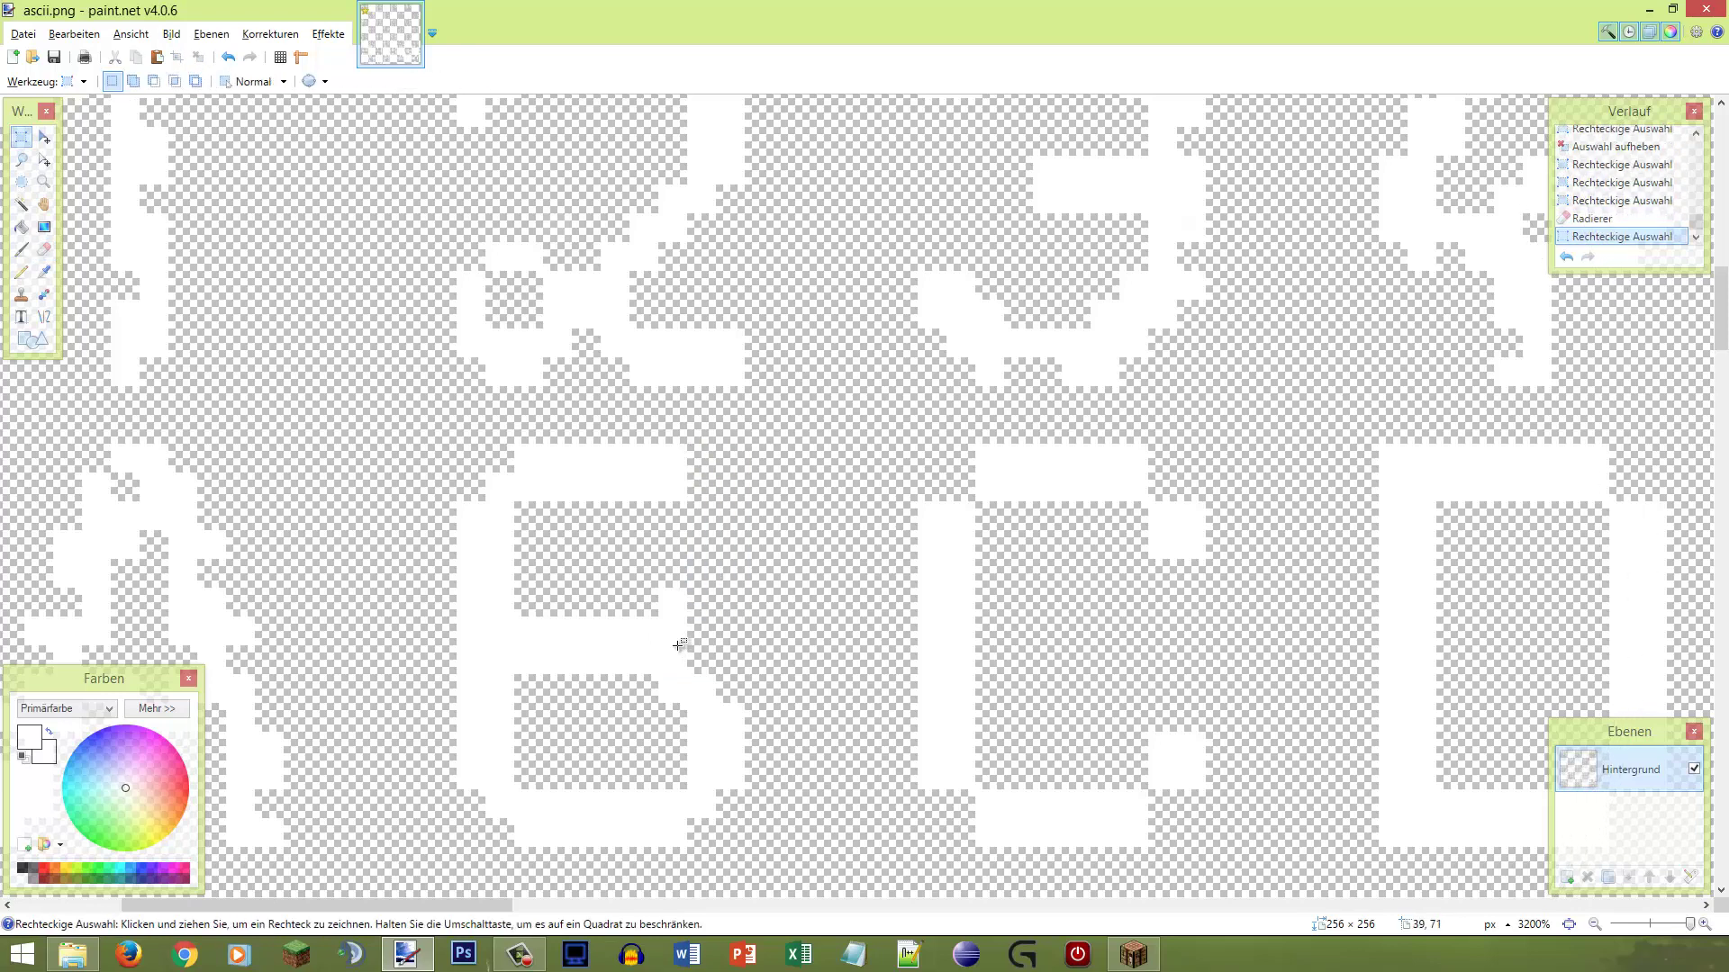
key("p")
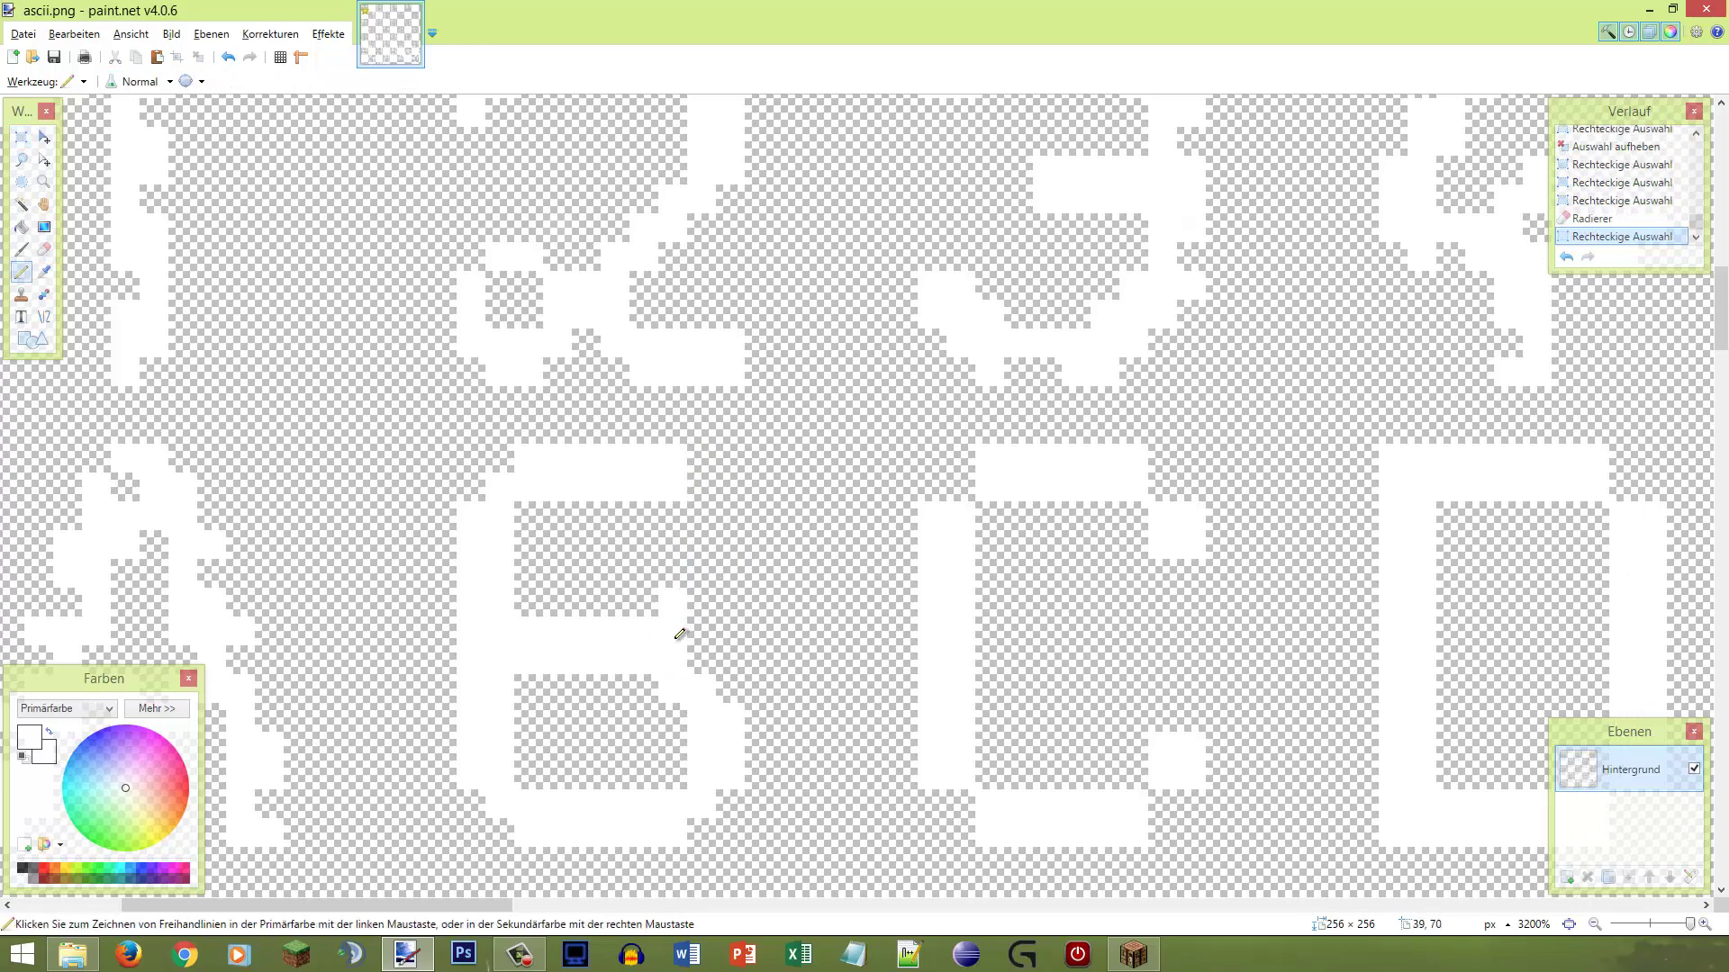
left_click(704, 597)
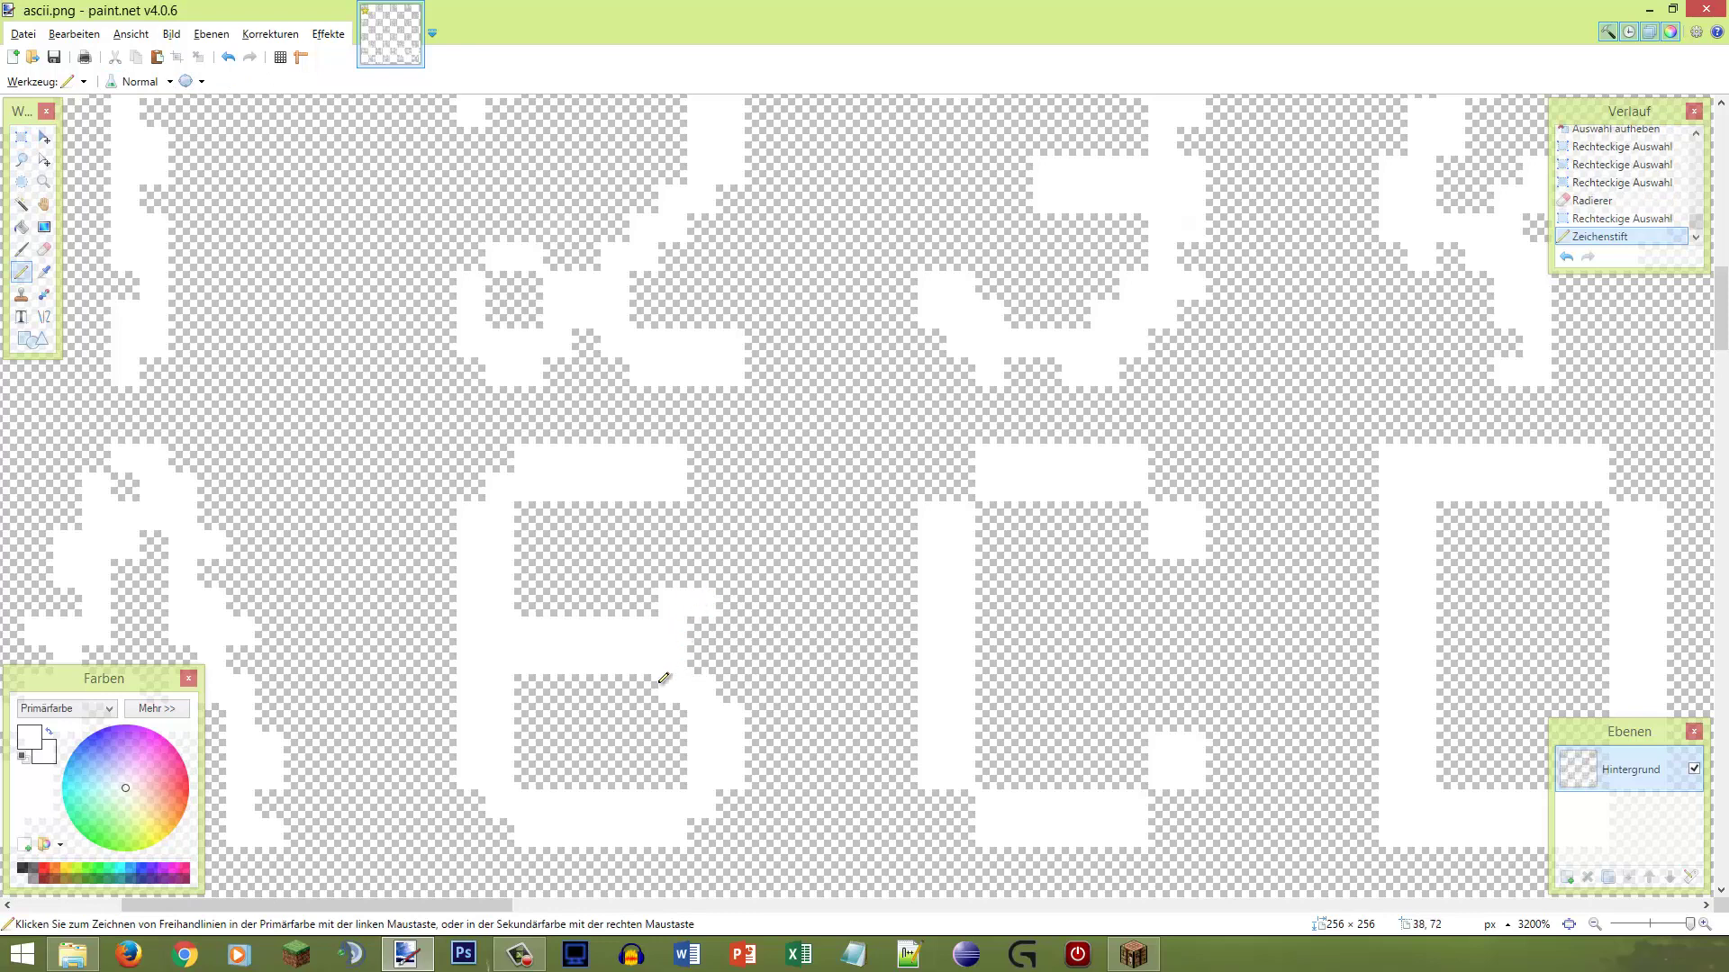
Step: Try redrawing the upper bowl's right curve as a stepped diagonal of pixels
left_click(733, 572)
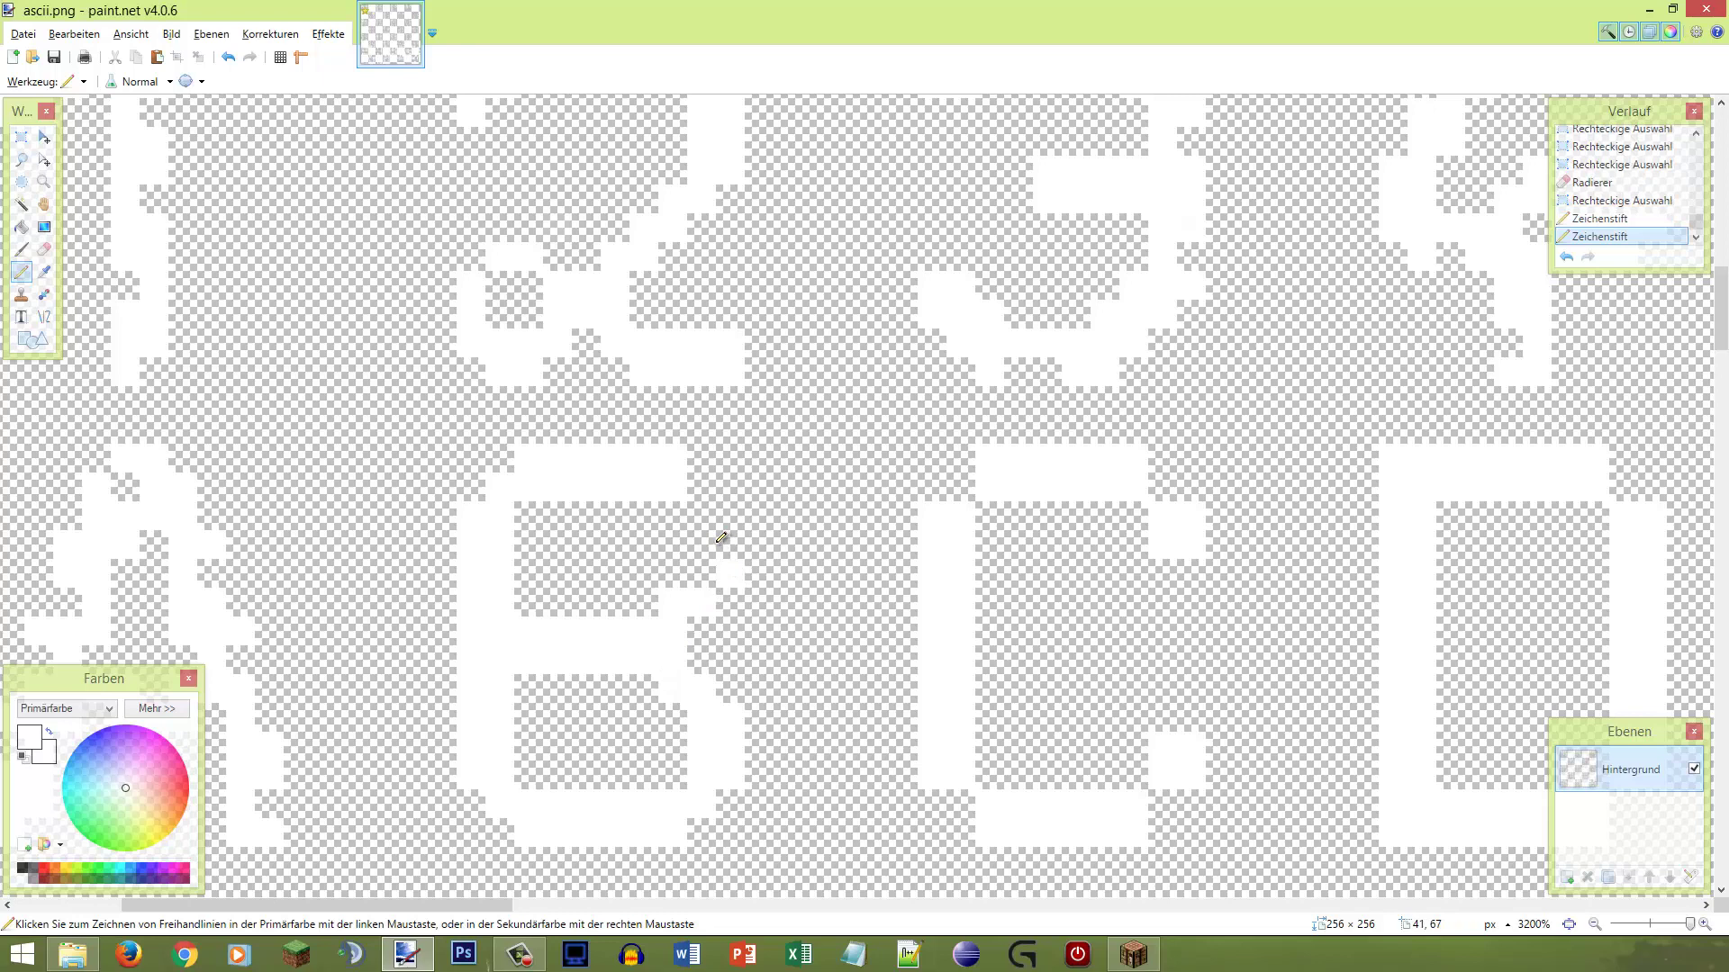
left_click_drag(683, 516, 700, 515)
left_click(726, 543)
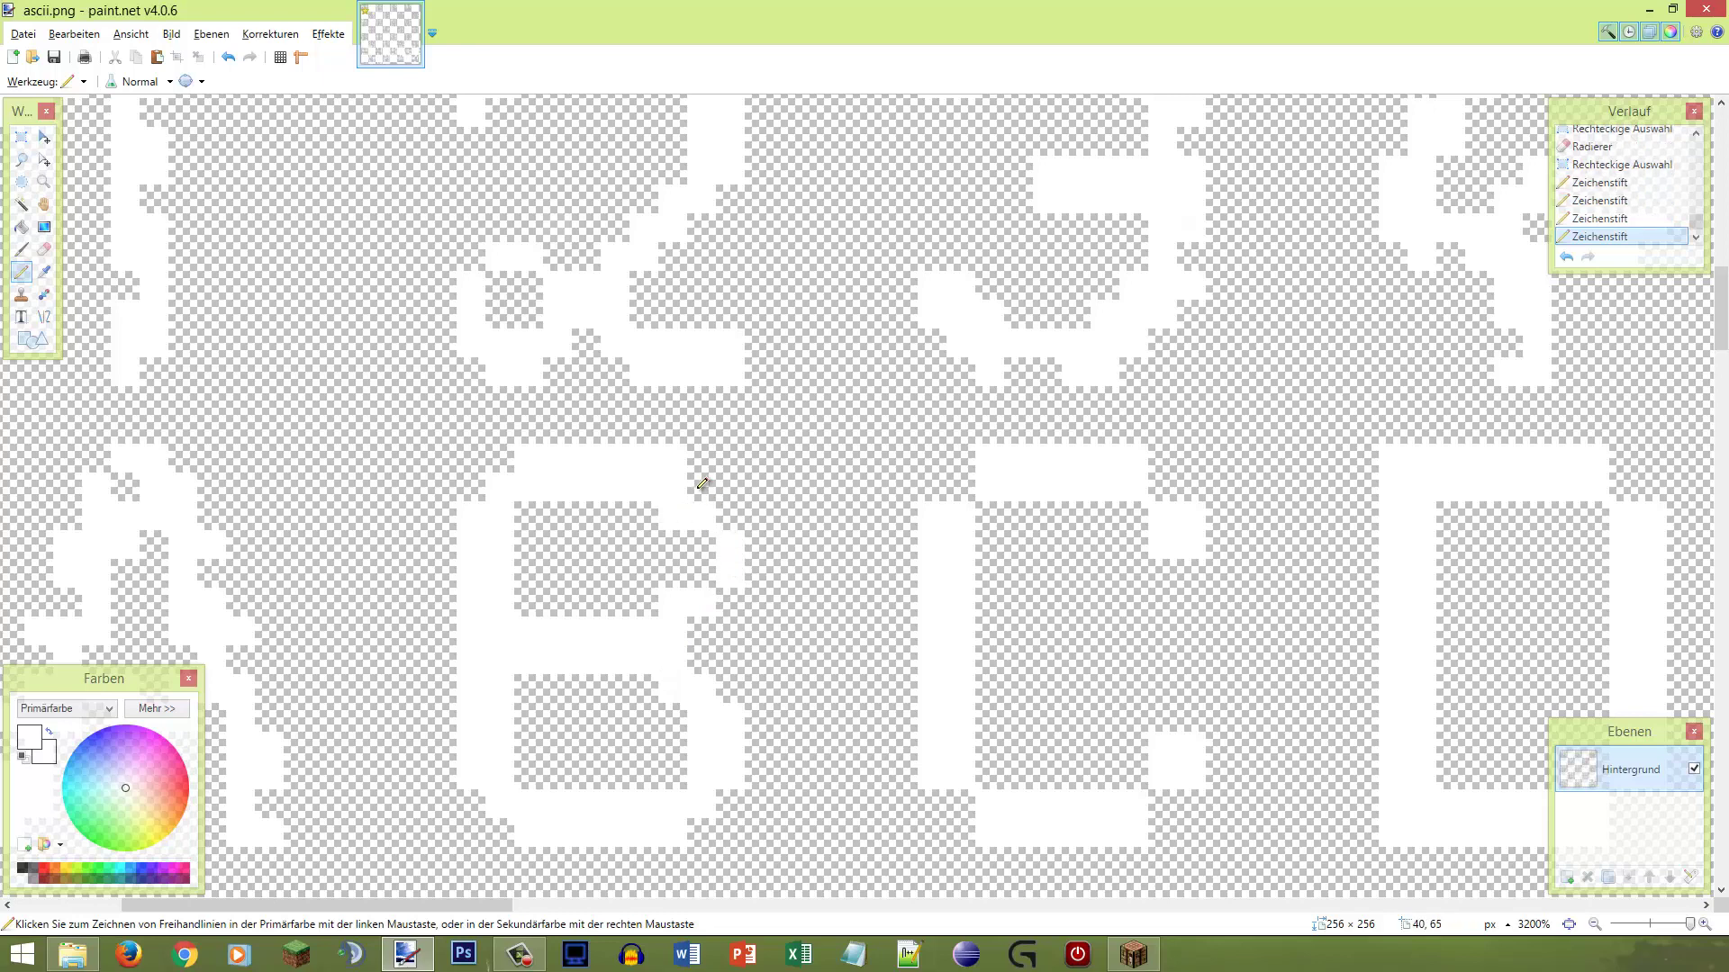
left_click(710, 544)
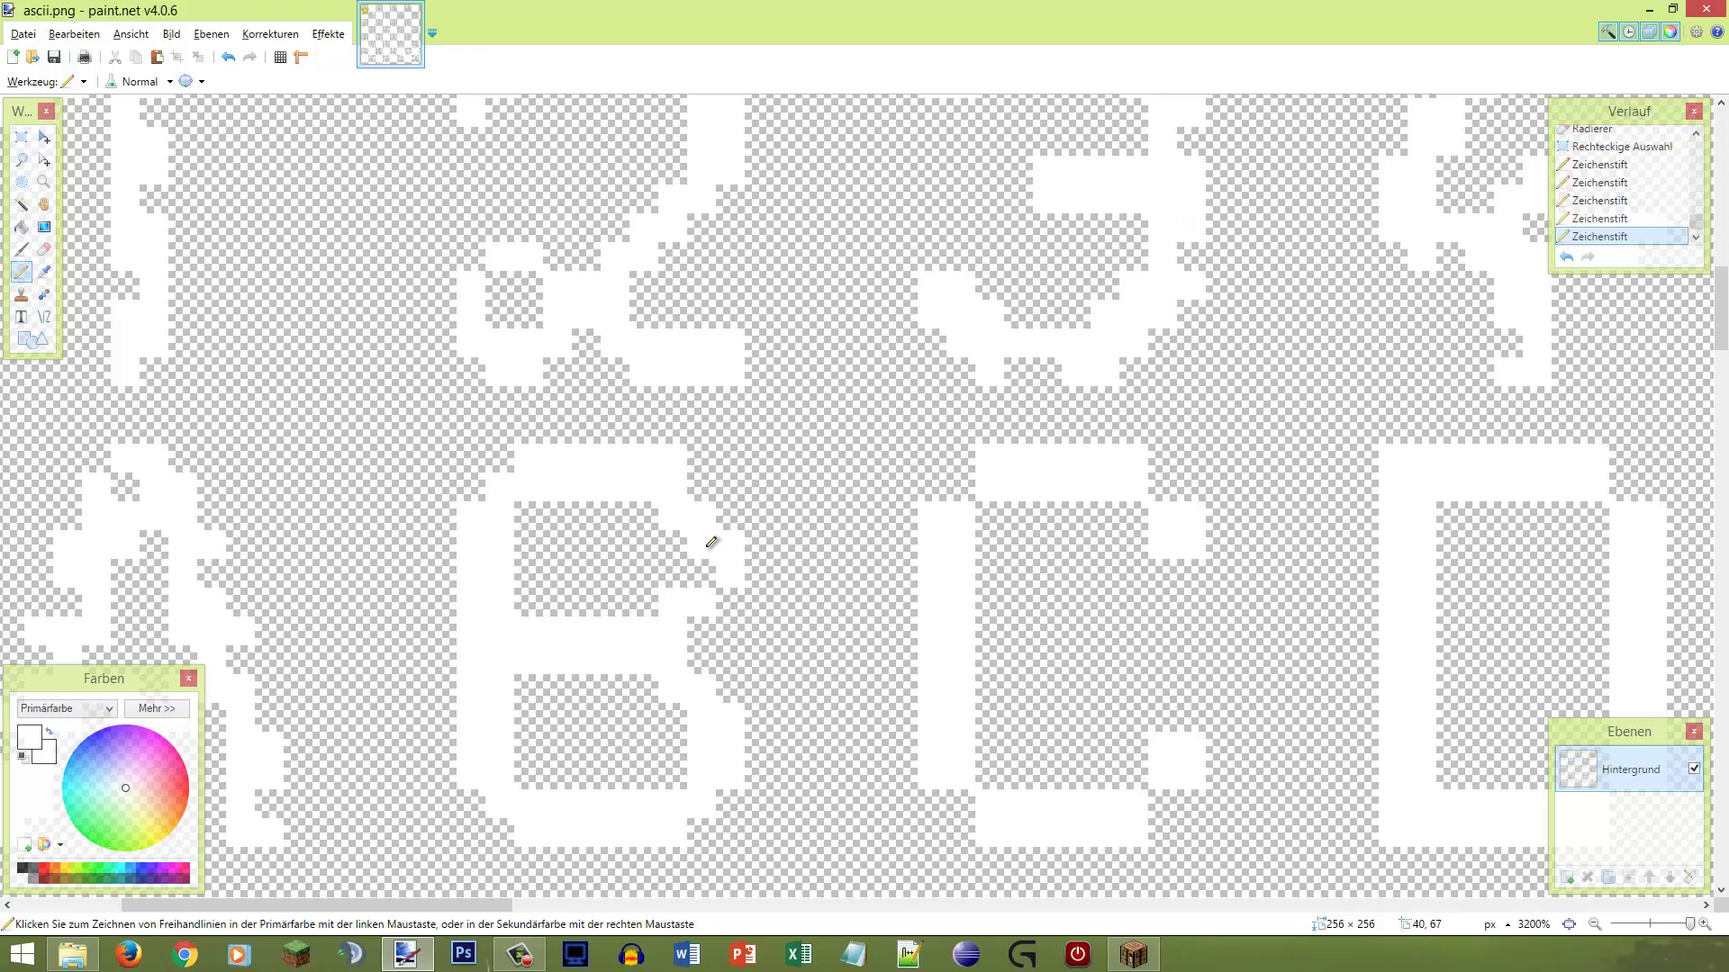
Step: Try erasing the 2 × 1 pixel strip at the top bar's right end, and undo it together with the redrawn curve's strokes
key("s")
key("e")
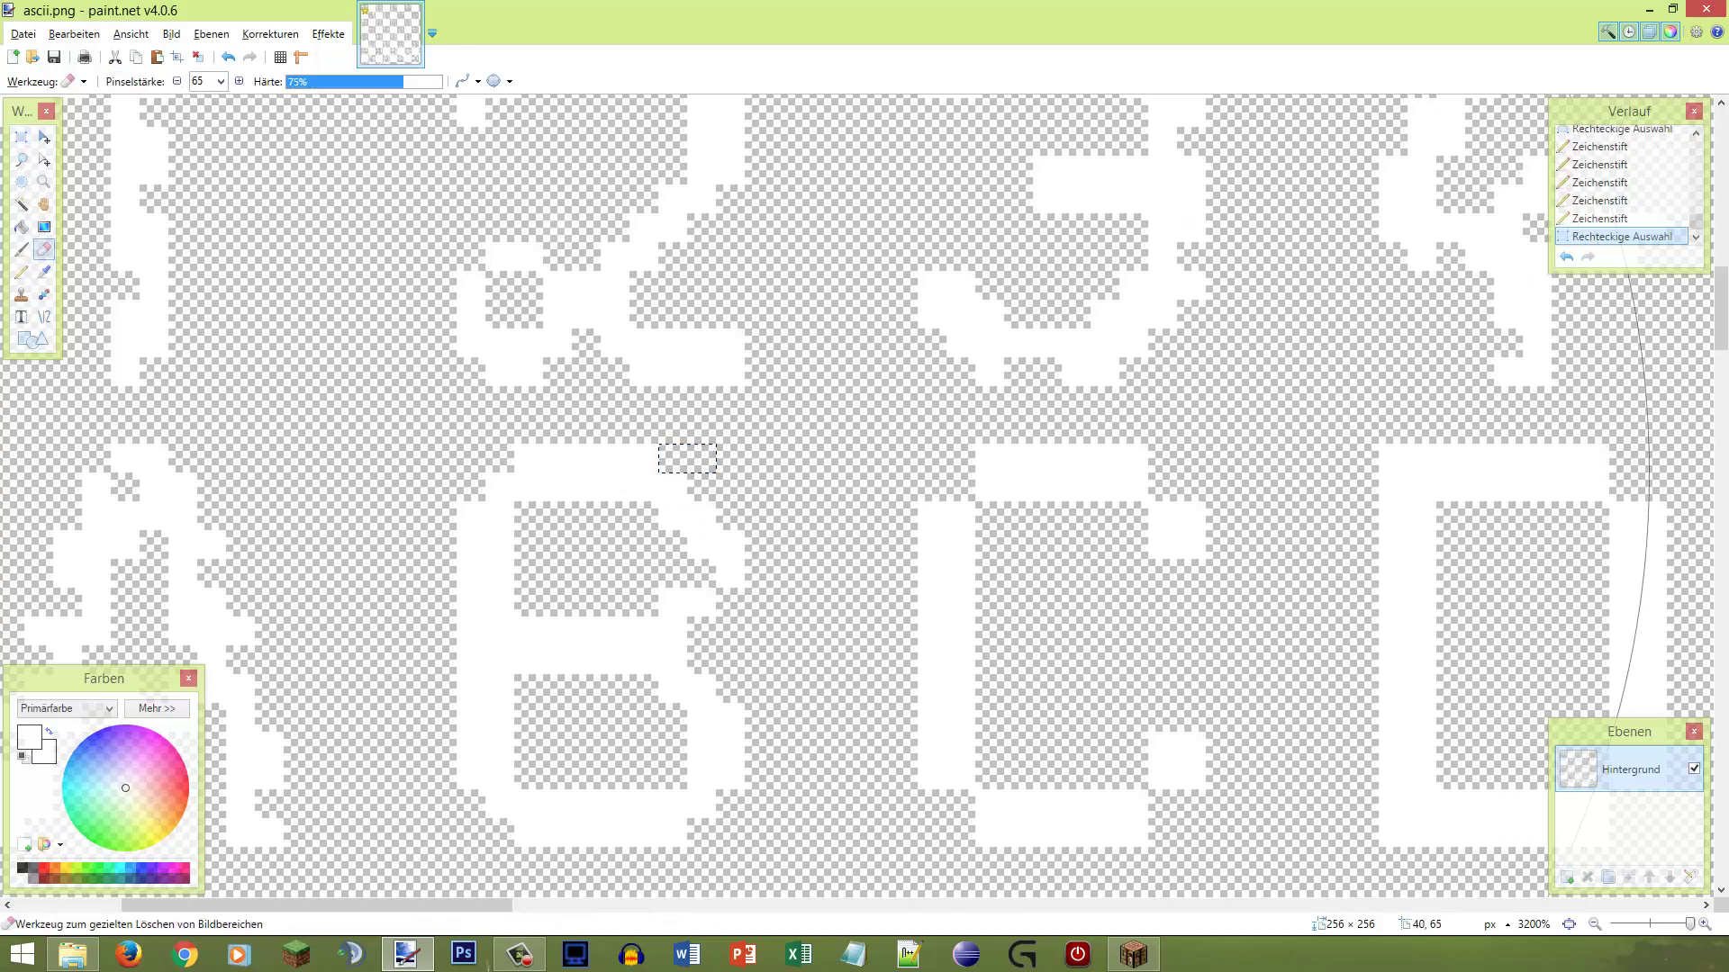
left_click_drag(687, 455, 744, 465)
key("ctrl+z")
key("ctrl+z")
key("ctrl+z")
key("ctrl+z")
key("ctrl+z")
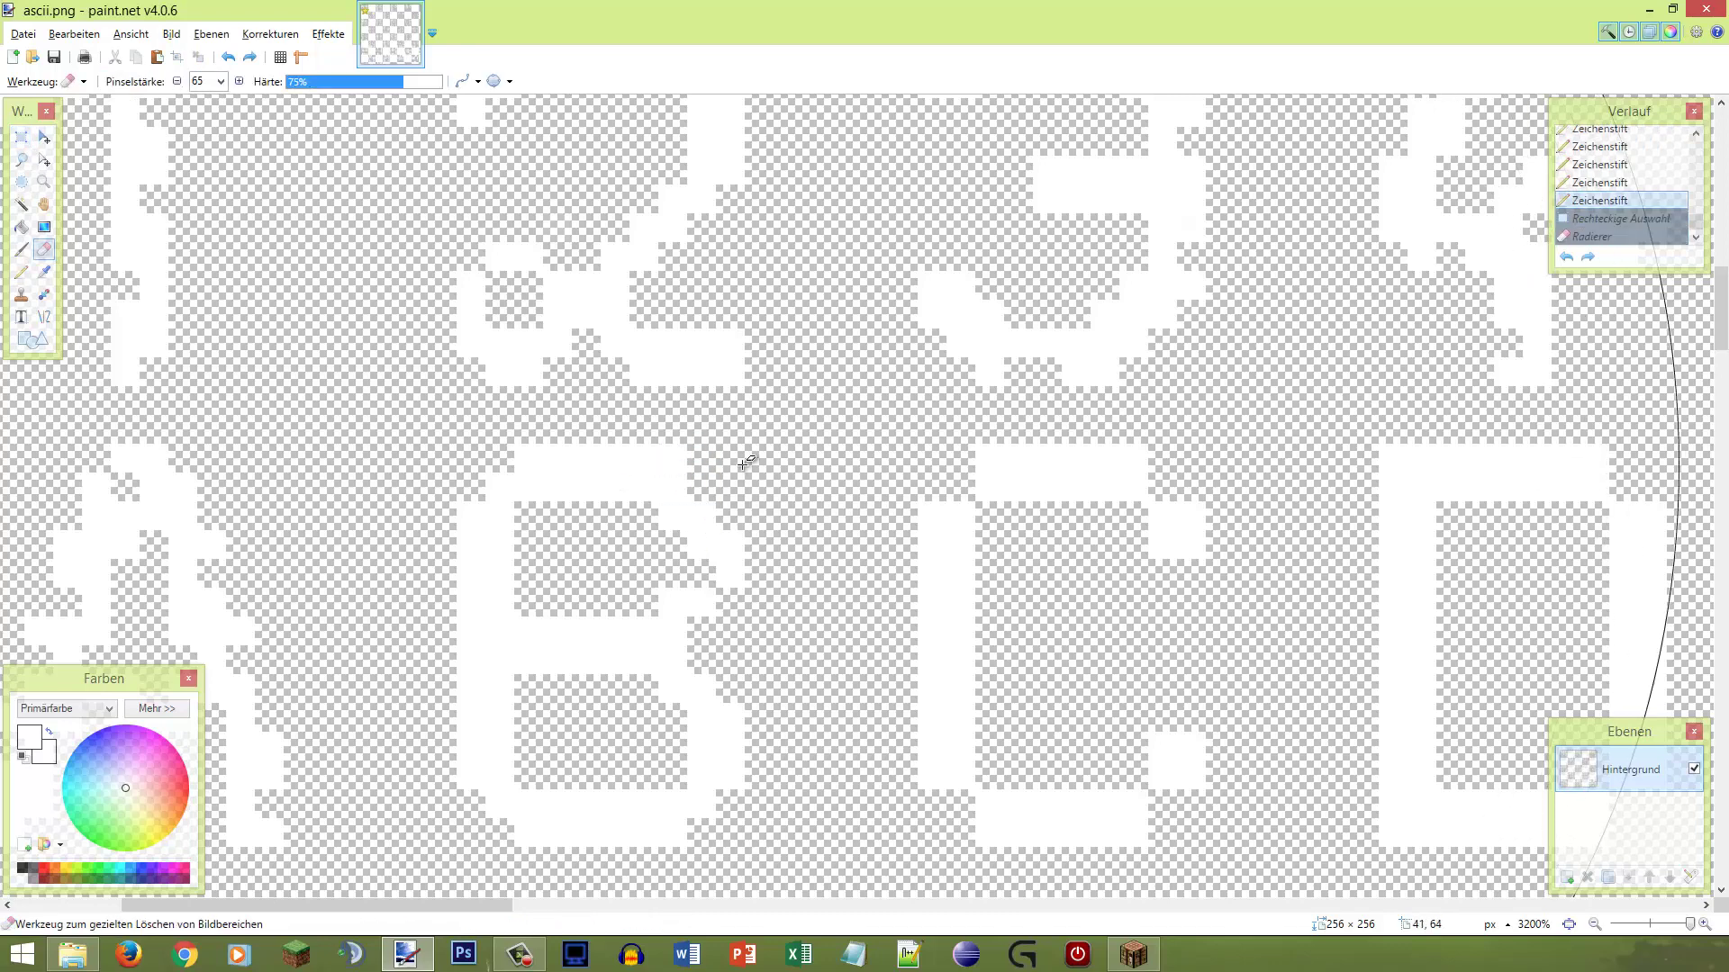
key("ctrl+z")
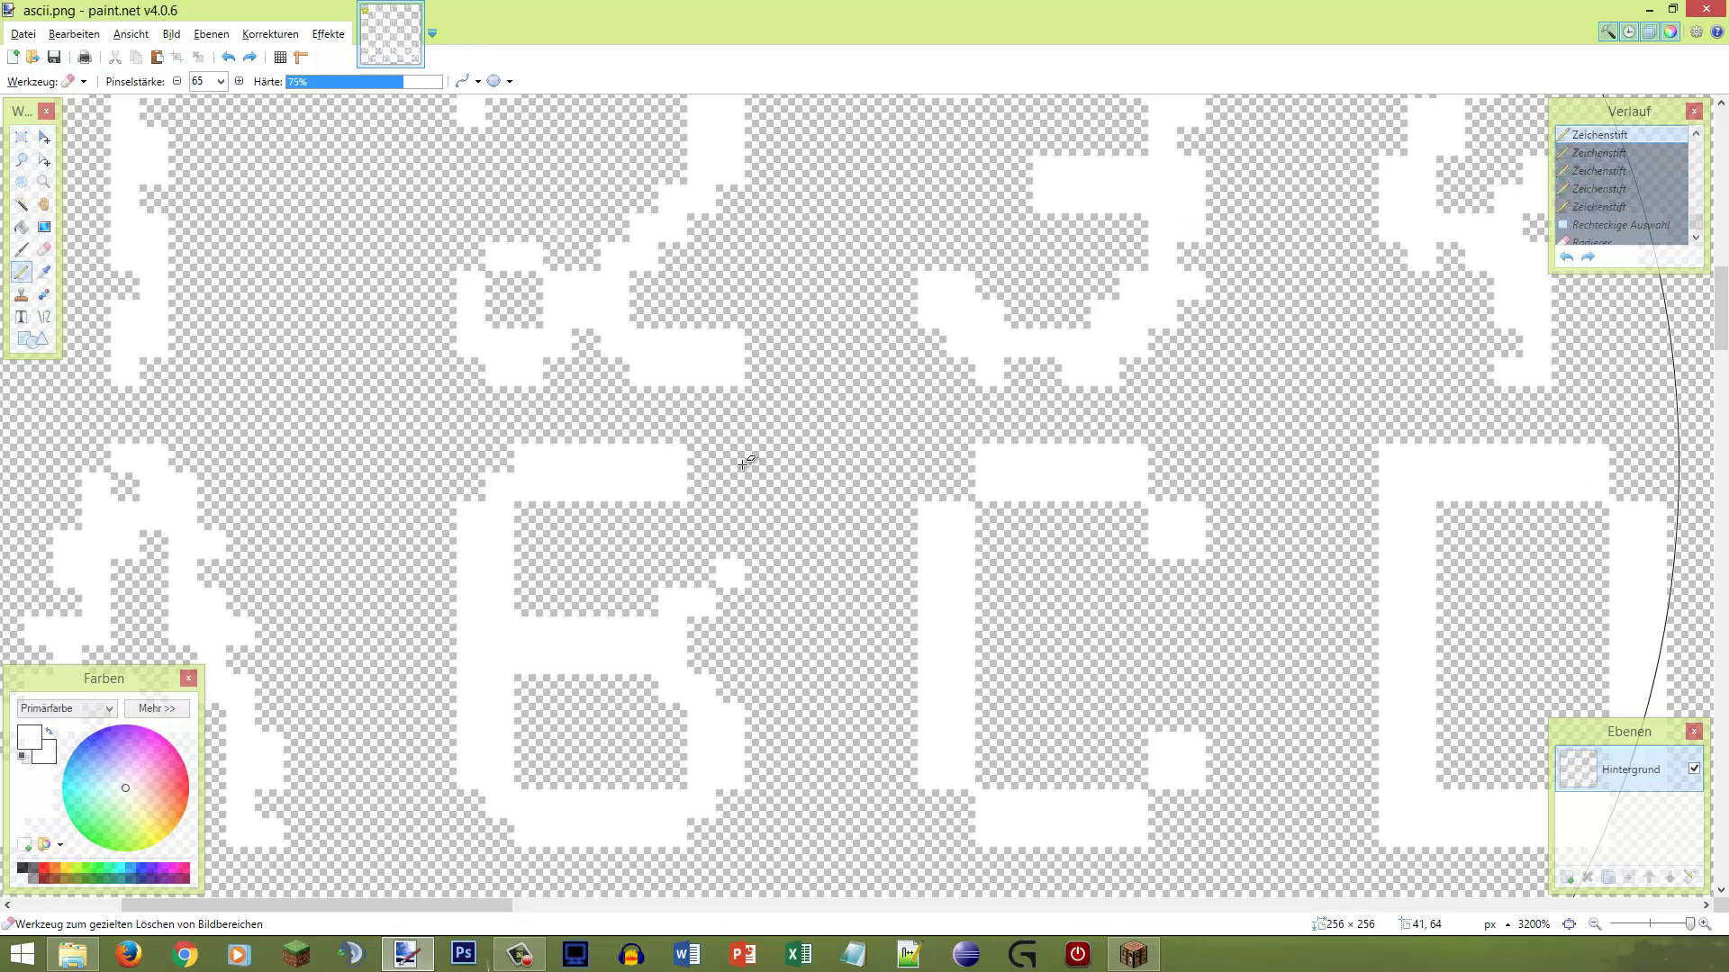
key("s")
key("p")
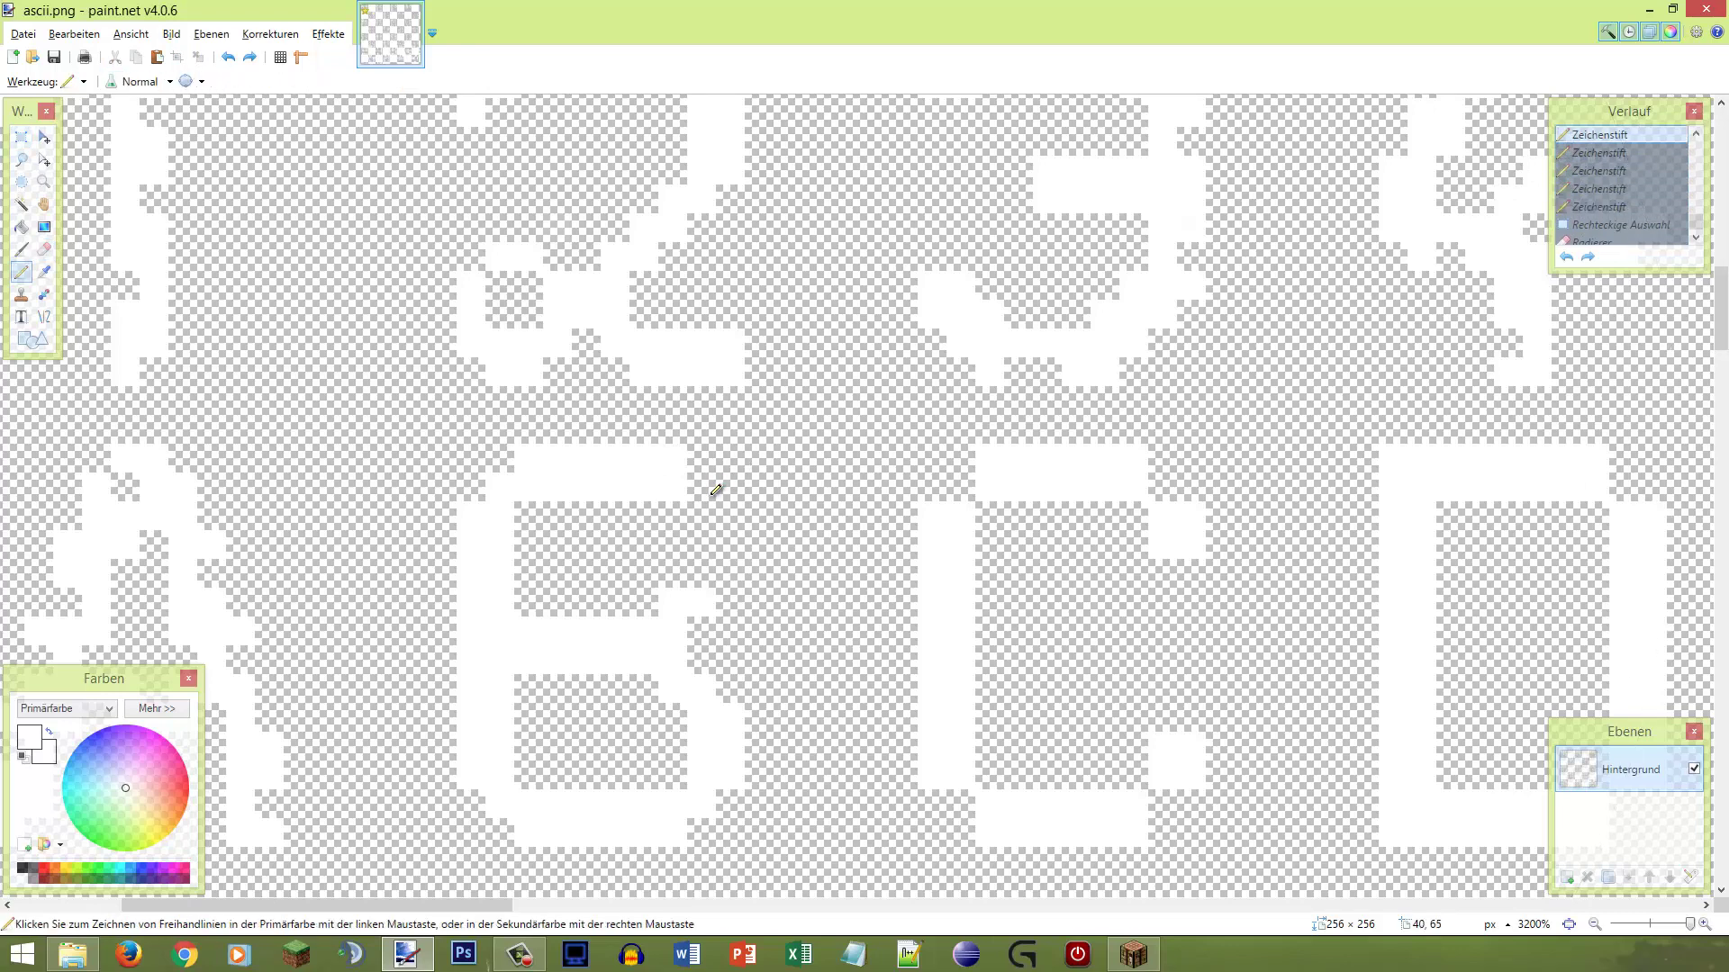
Step: Try redrawing the upper bowl's right side as a rounded pixel curve joining the top bar to an extended middle bar
left_click(704, 520)
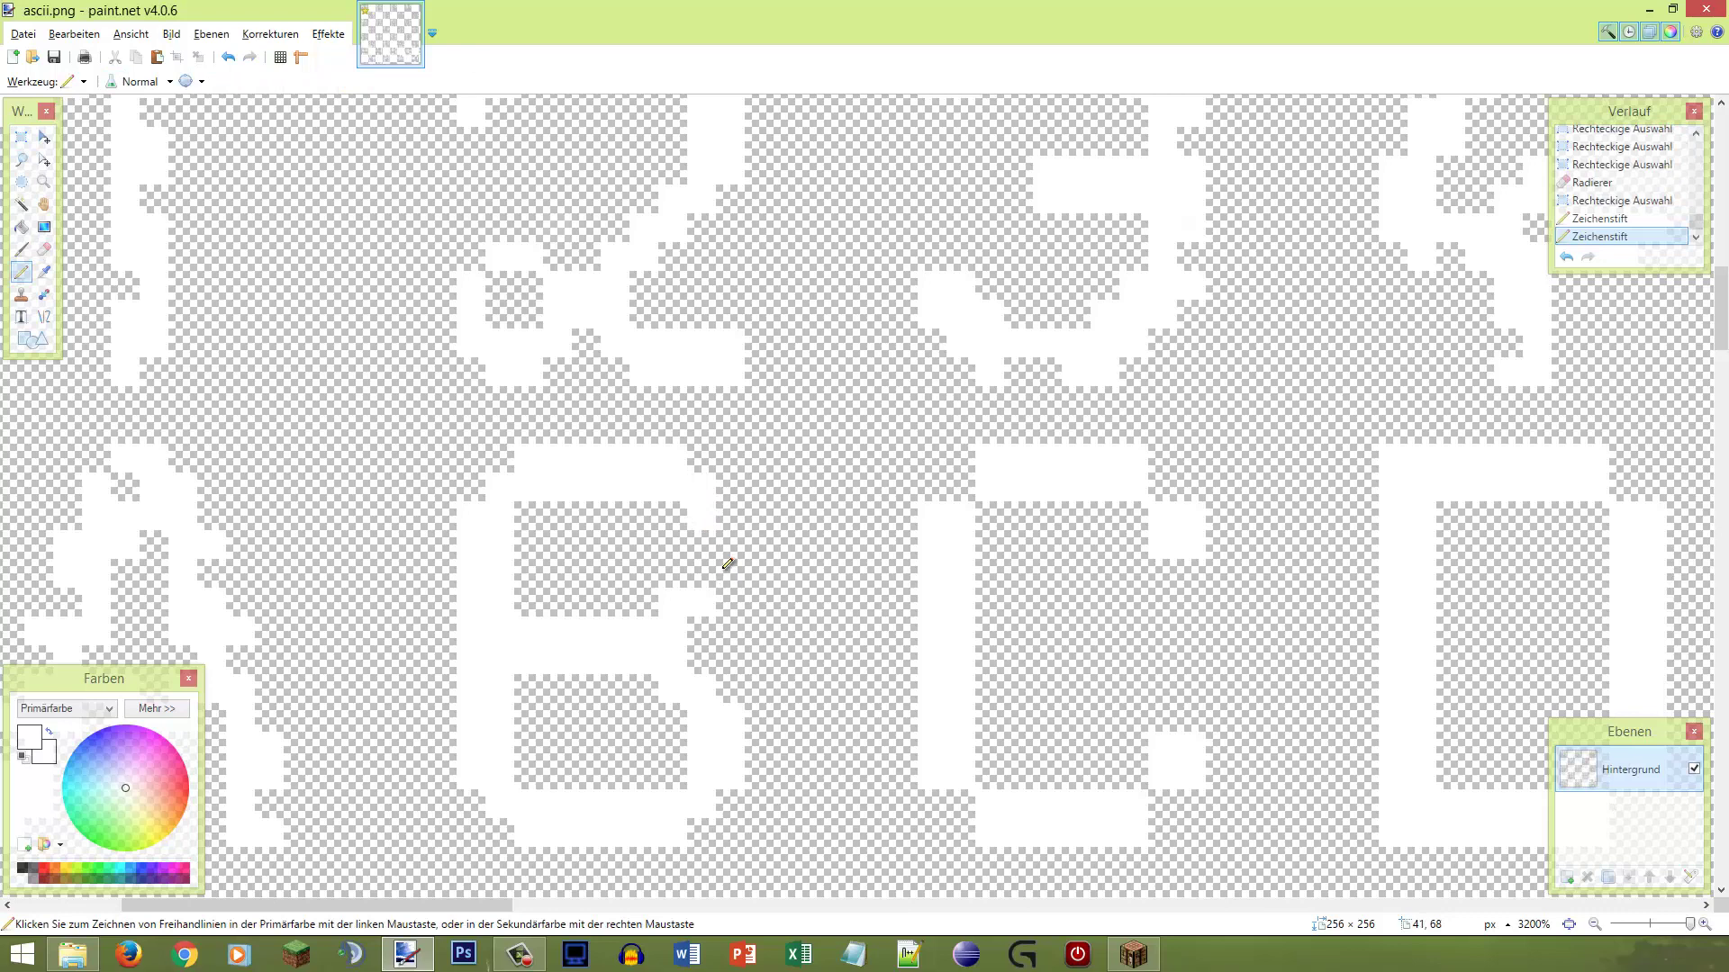
left_click(731, 541)
left_click(725, 577)
scroll(714, 563, "down", 3)
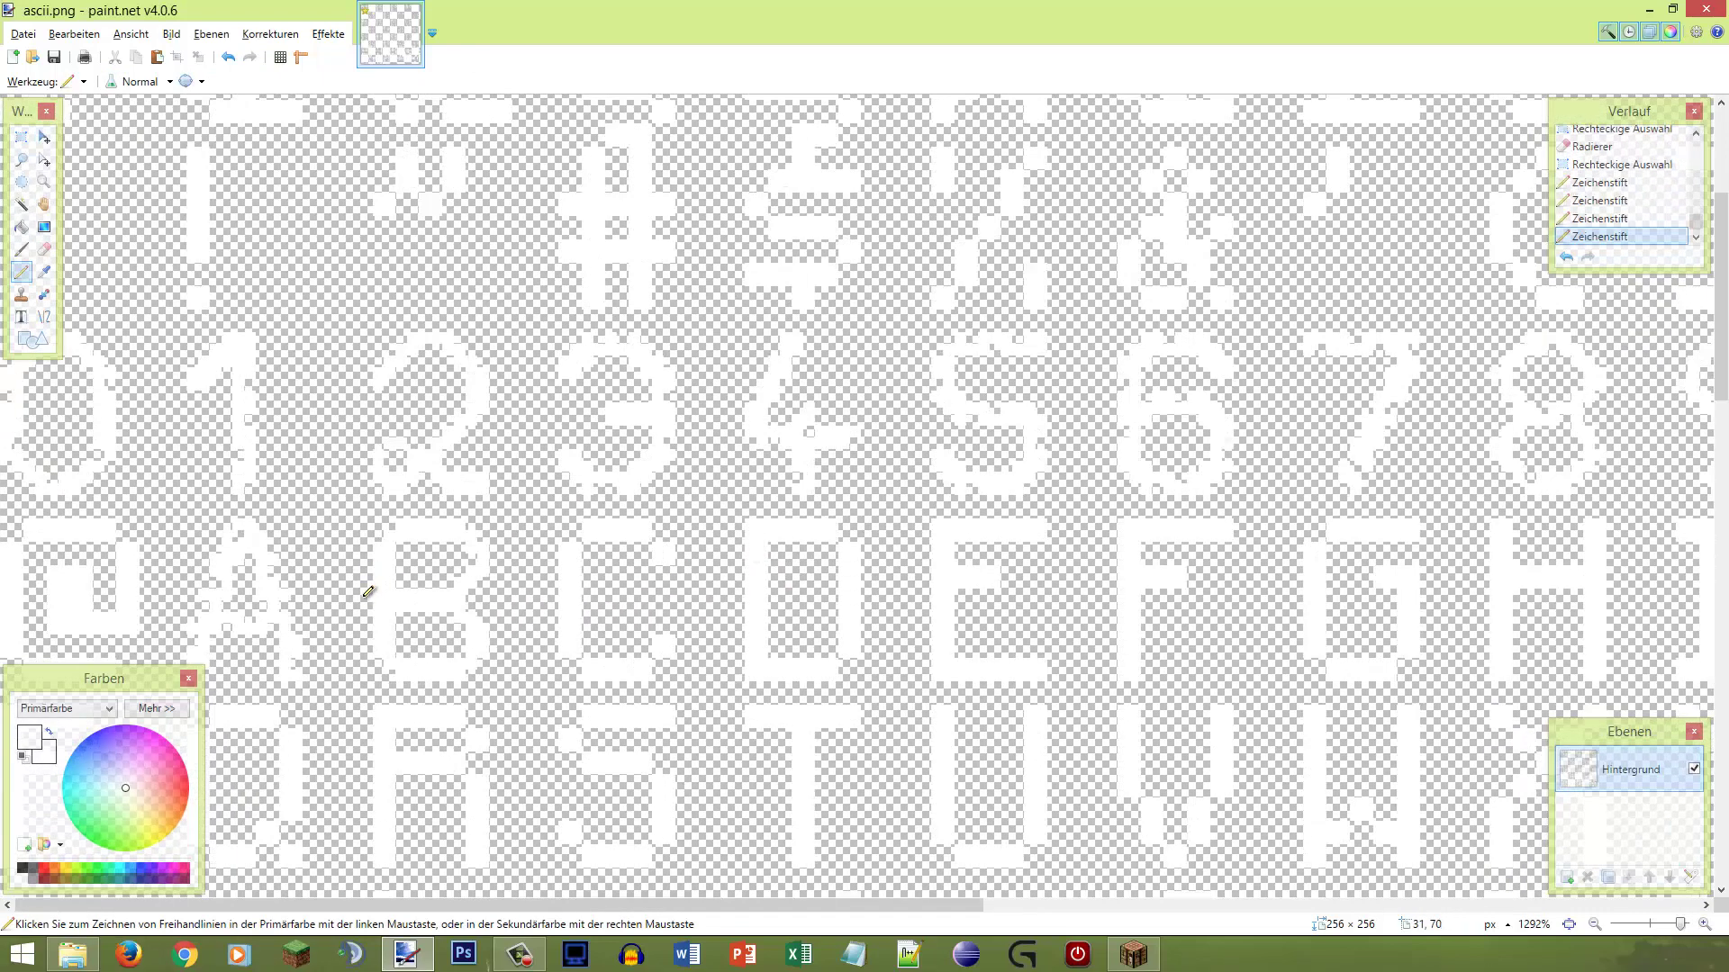
scroll(335, 578, "up", 3)
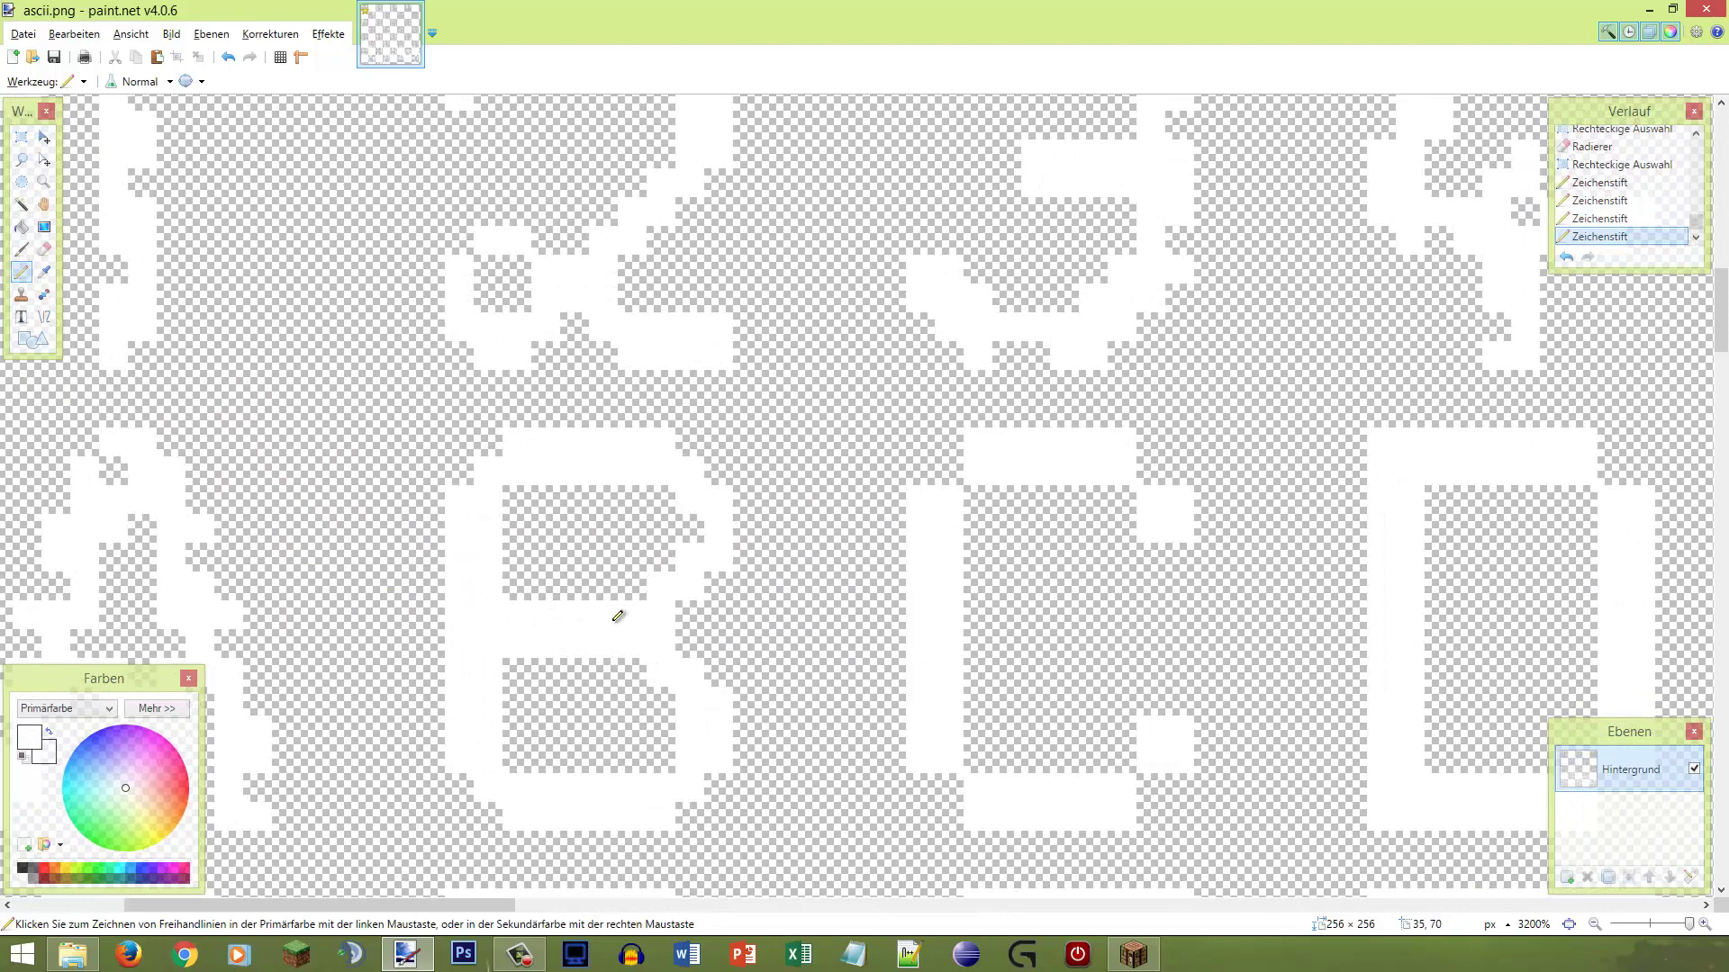
left_click(690, 634)
scroll(711, 598, "down", 3)
scroll(378, 589, "up", 3)
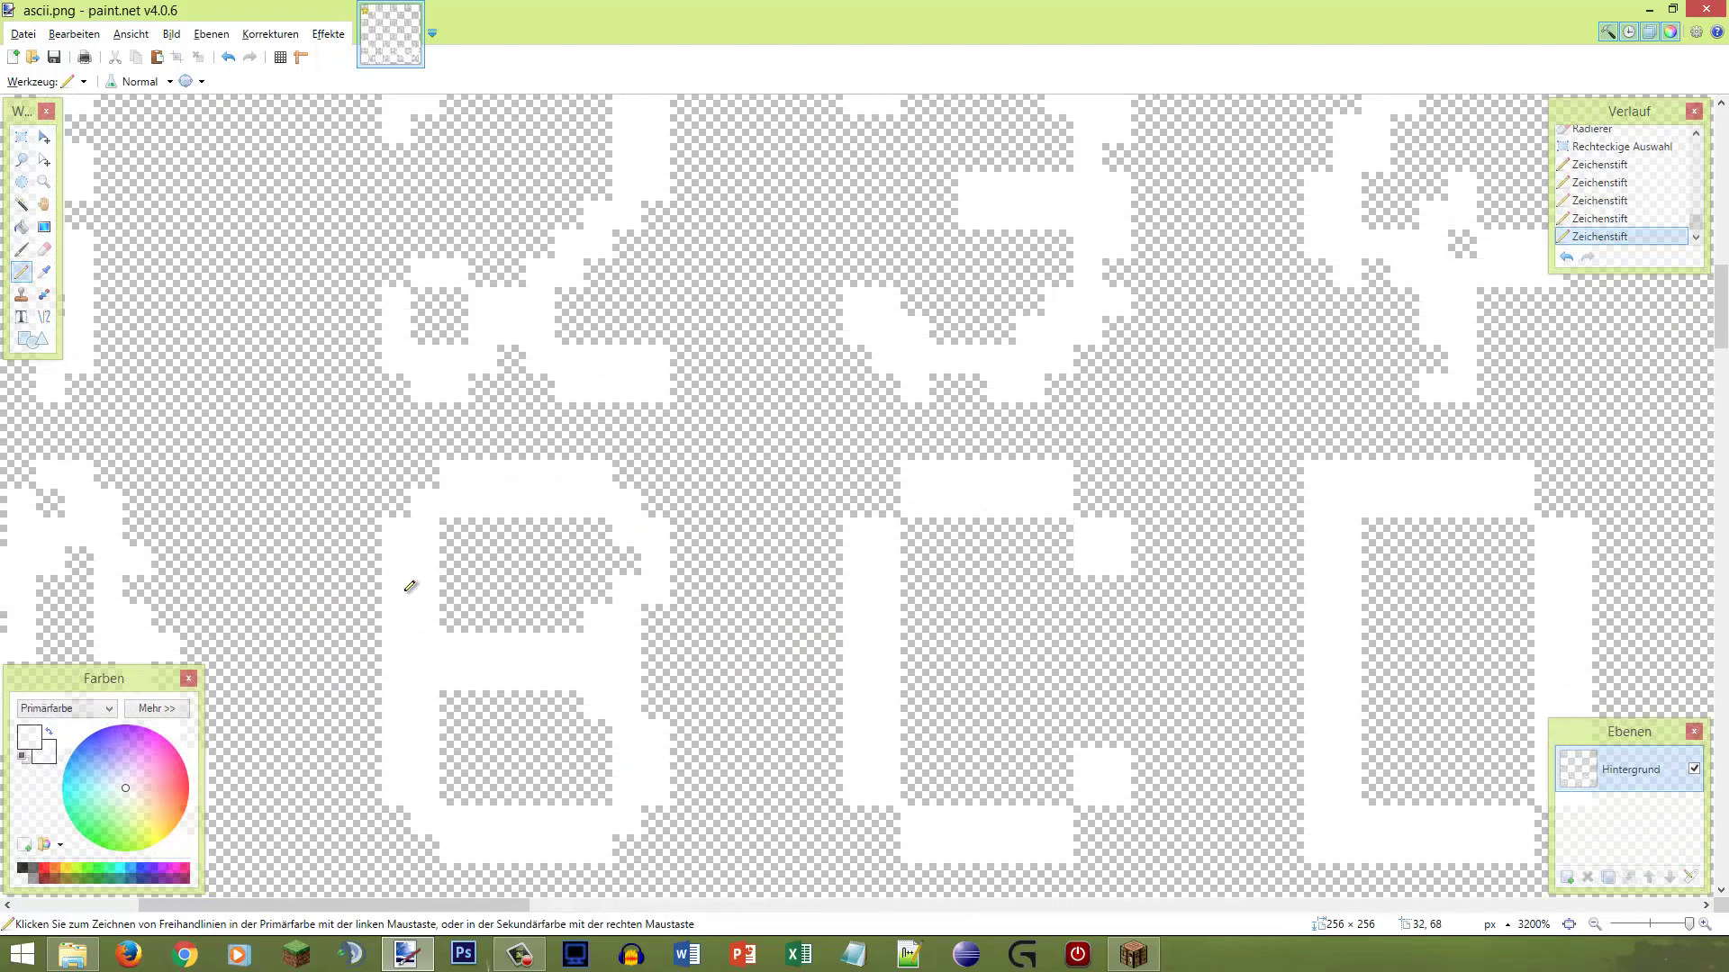
scroll(388, 588, "down", 3)
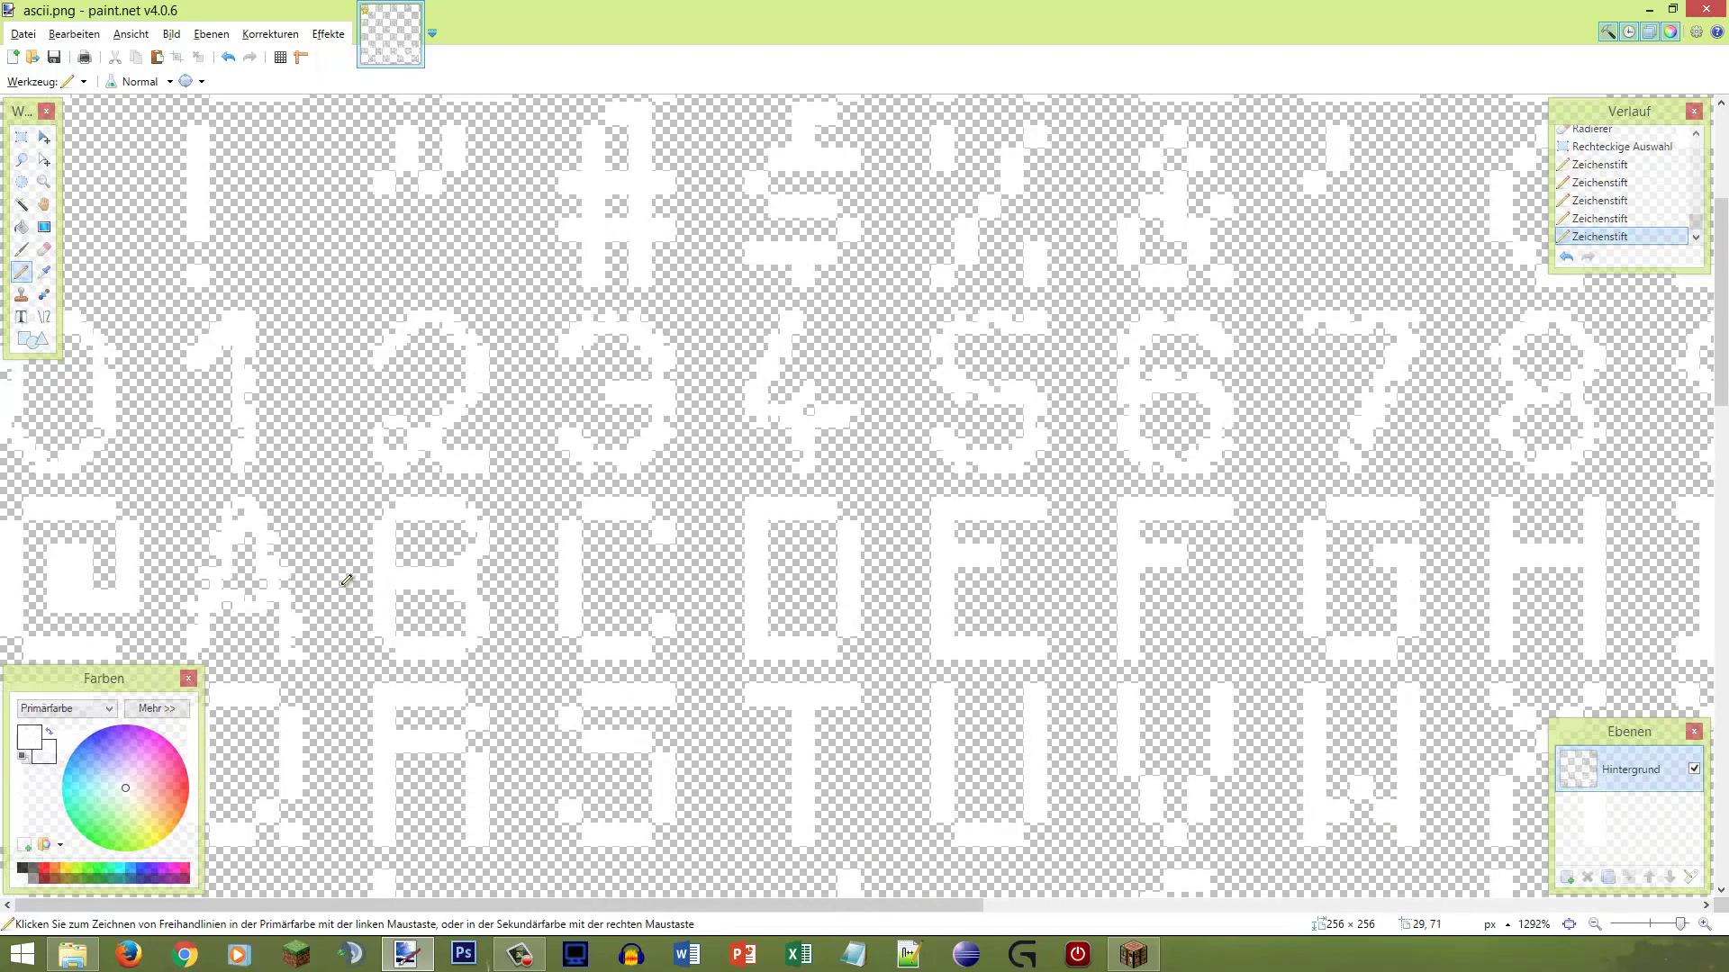
Step: Try rounding the left inner corners of the B's upper and lower openings with one pixel each
scroll(345, 580, "up", 3)
left_click(503, 526)
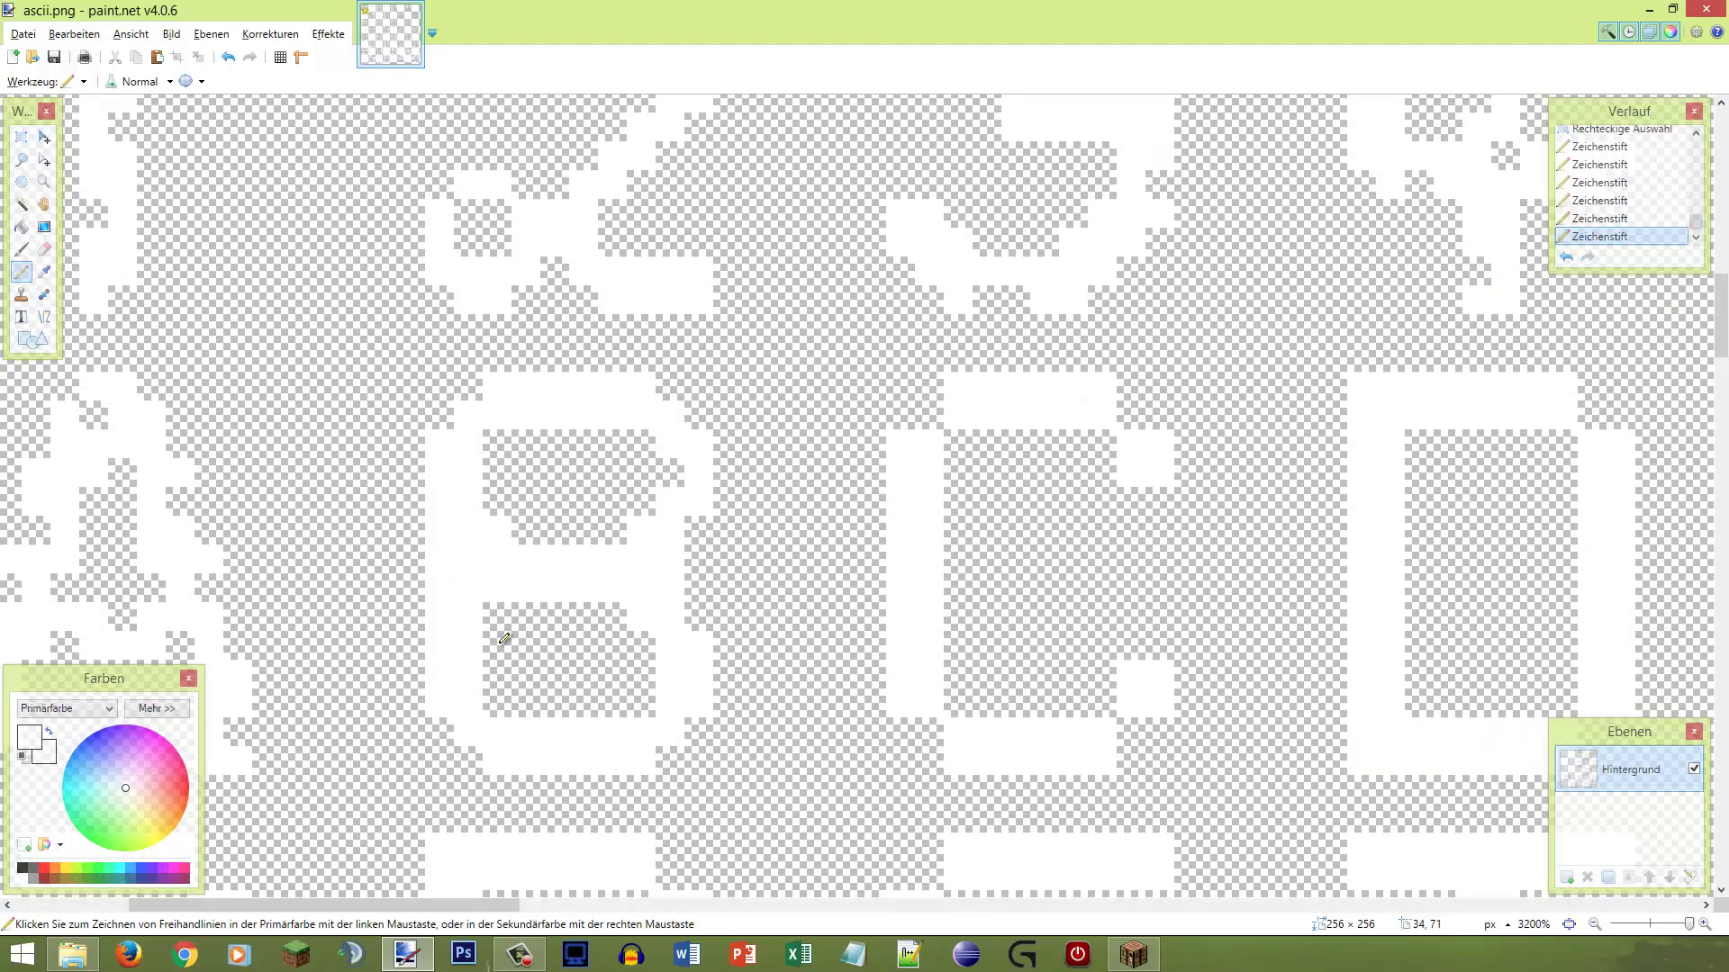
left_click(501, 696)
left_click(500, 614)
left_click(499, 441)
scroll(523, 555, "down", 4)
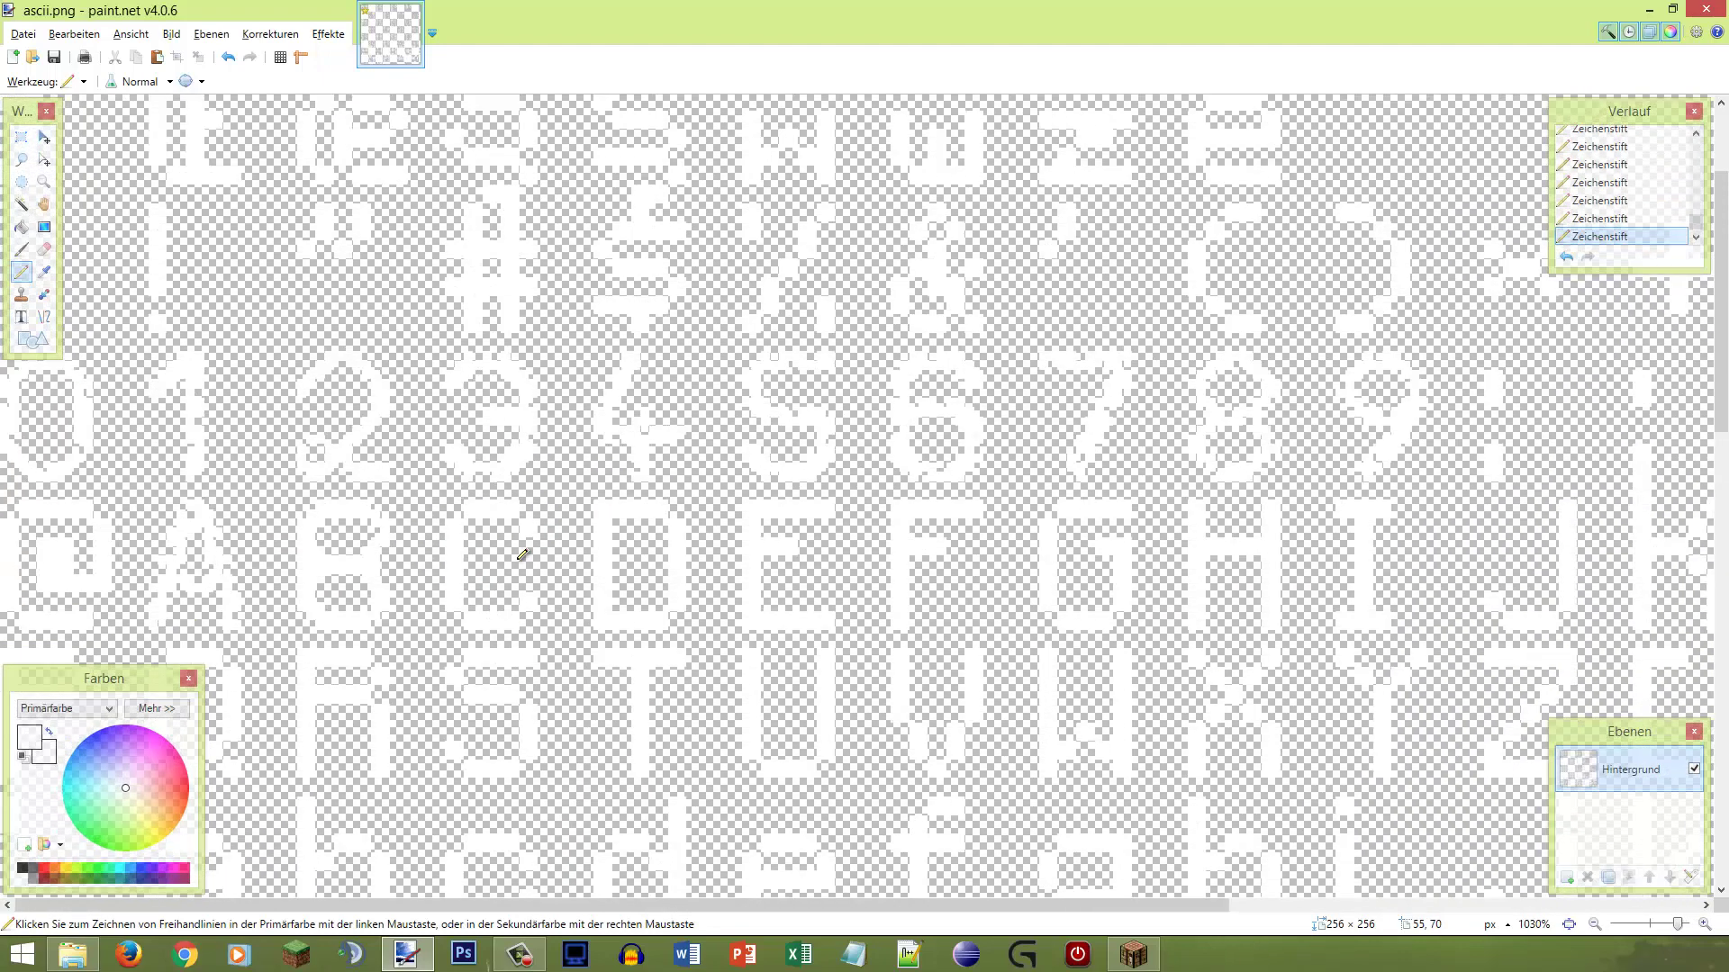
scroll(367, 538, "up", 4)
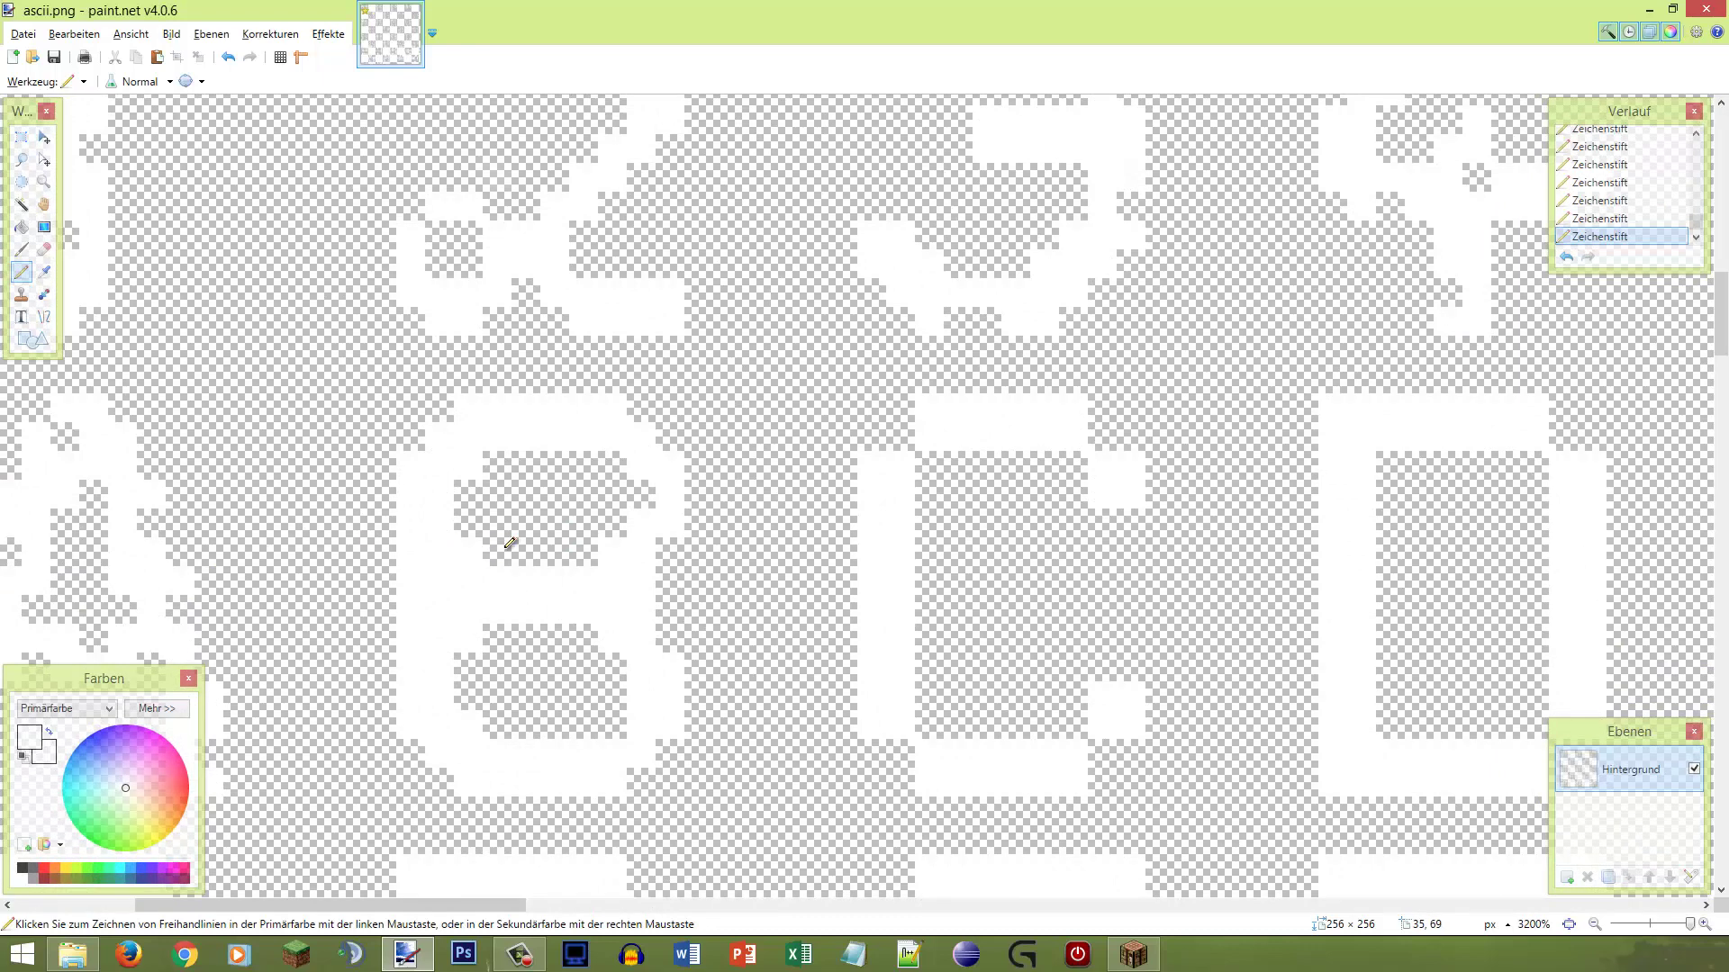
Step: Erase the corner pixels in the 1 × 4 pixel columns along the left inner edge of both B openings
key("s")
mouse_move(601, 396)
left_mouse_down()
mouse_move(655, 796)
mouse_move(675, 783)
left_mouse_up()
left_click(629, 741)
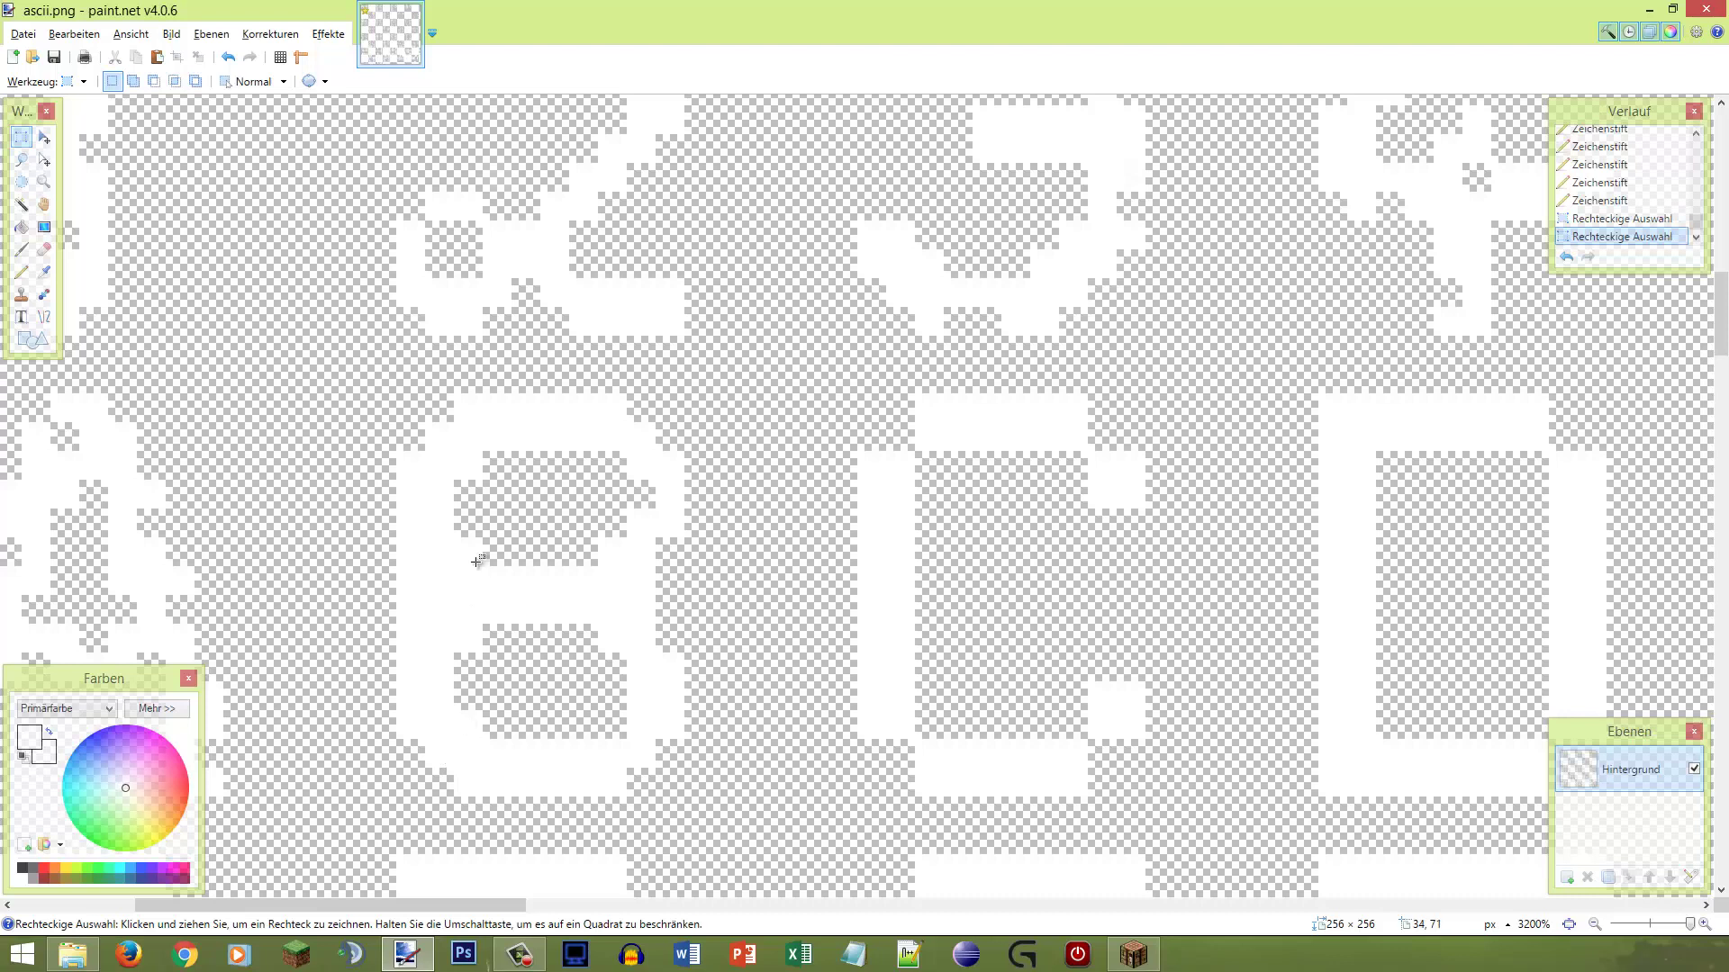
left_click_drag(477, 457, 477, 562)
left_click_drag(469, 630, 463, 736)
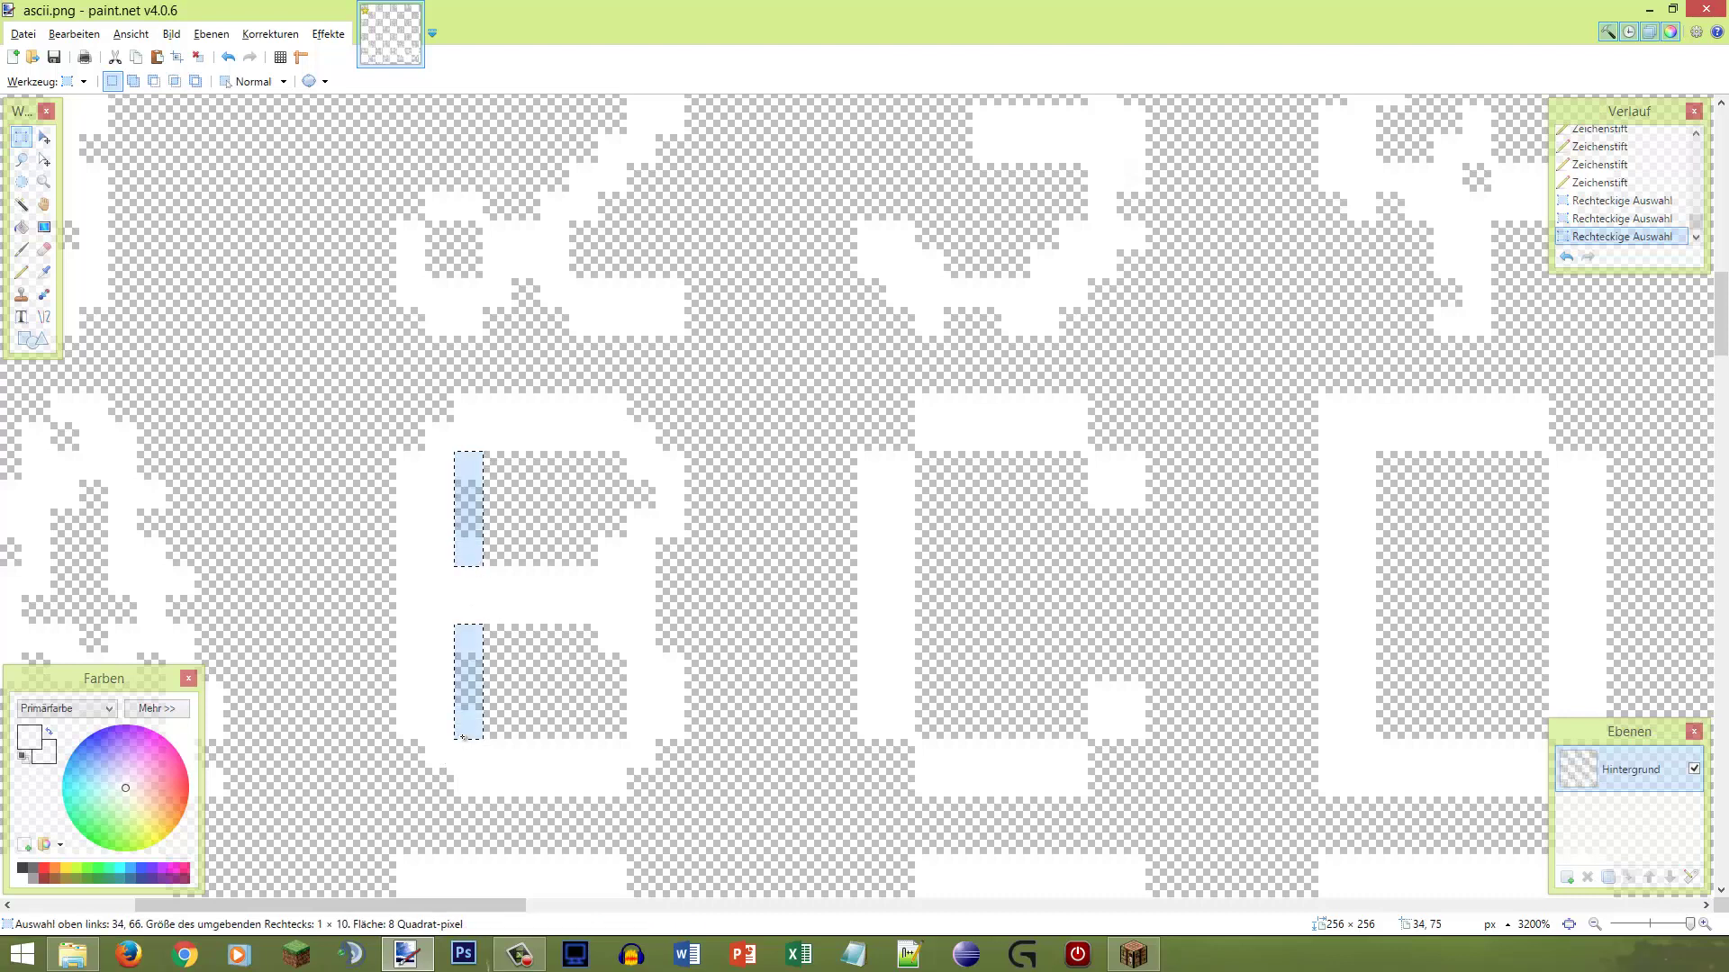
key("e")
left_click(468, 729)
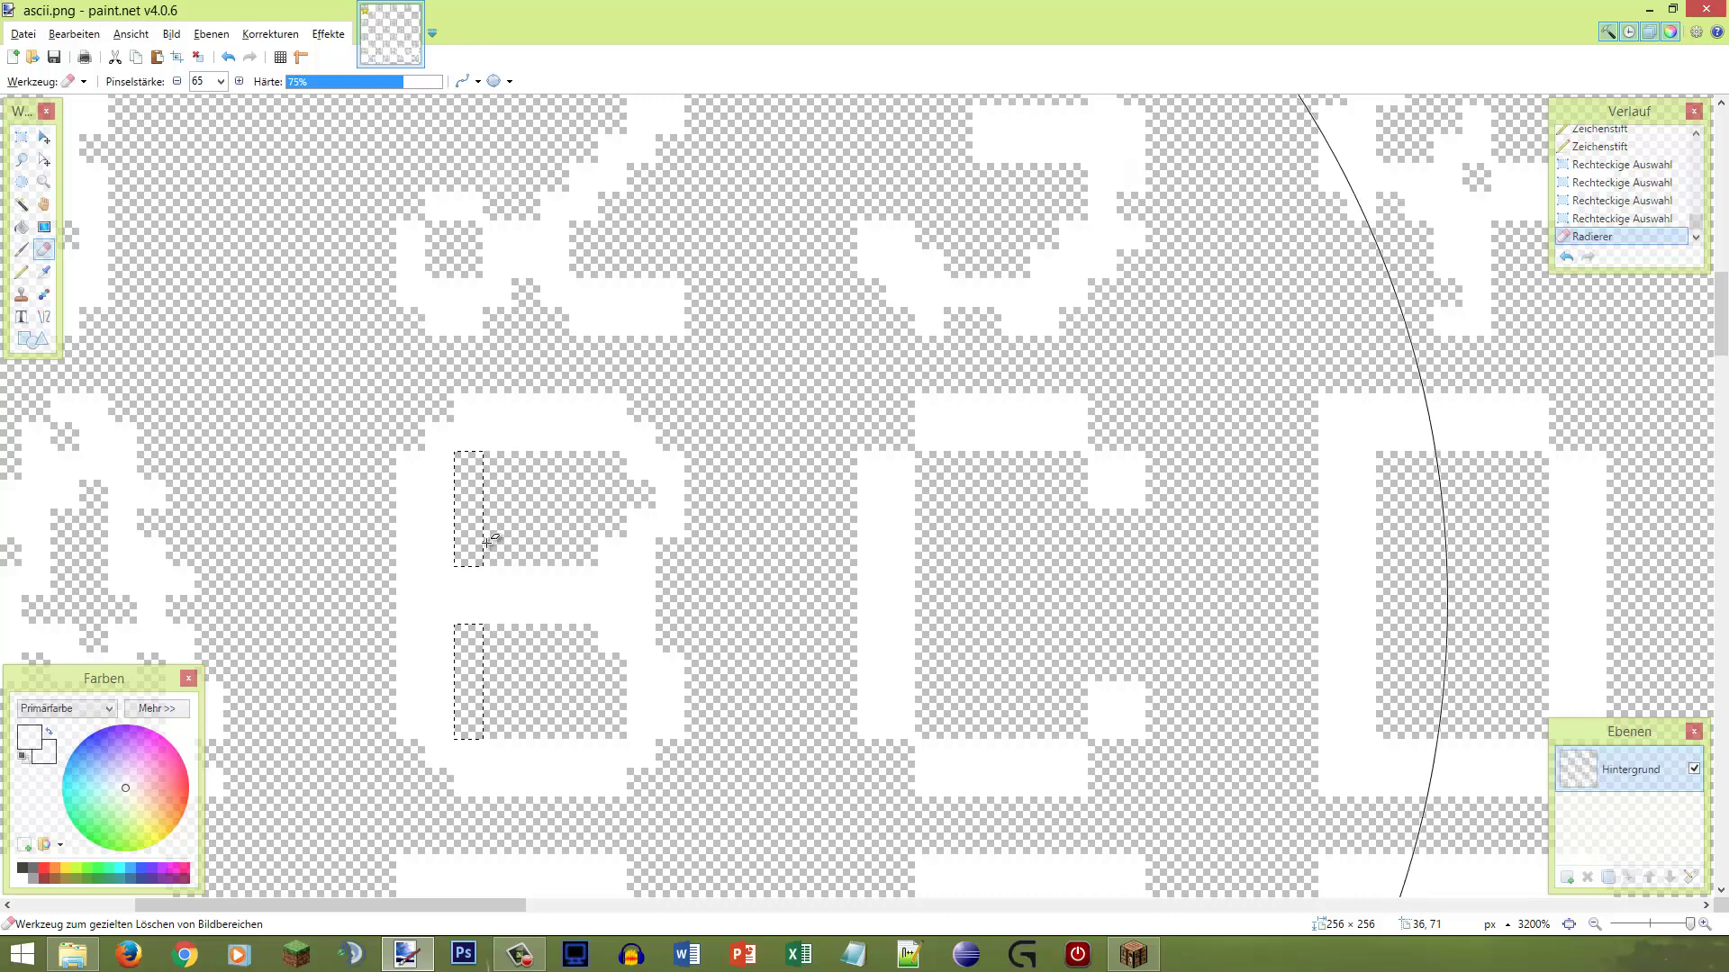
key("p")
key("ctrl+d")
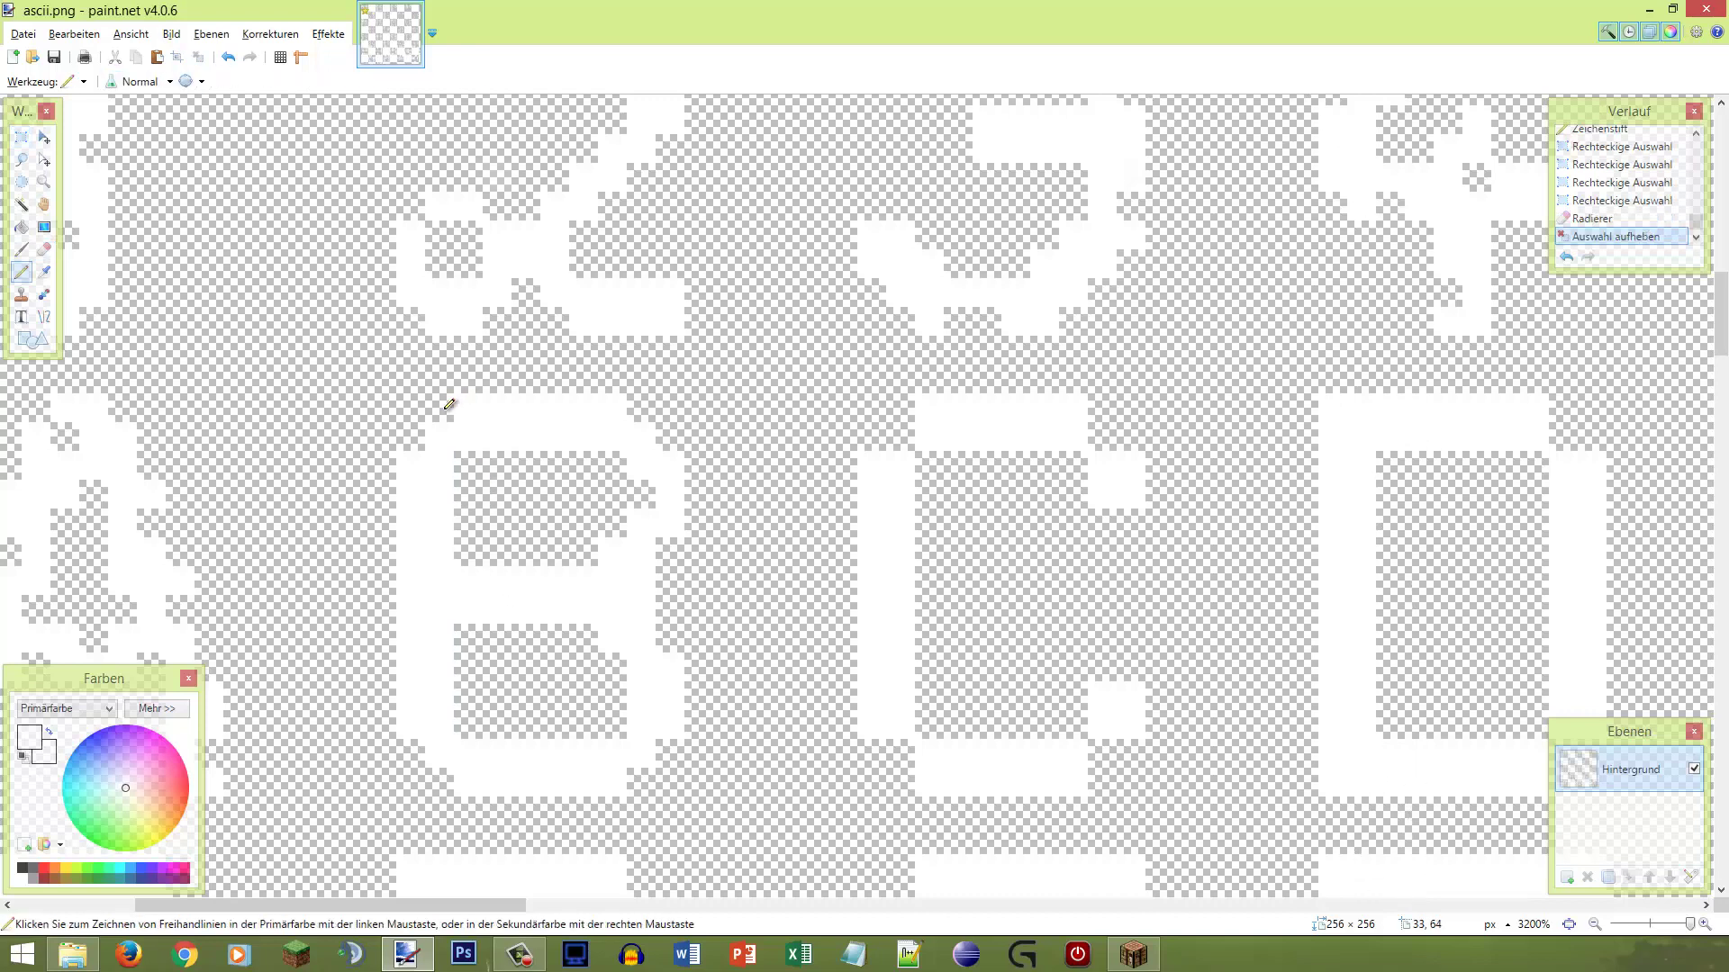
Step: Square off the B's upper-left and lower-left outer corners by filling in their missing pixels
left_click_drag(450, 404, 405, 444)
left_click_drag(417, 733, 441, 764)
scroll(535, 634, "down", 2)
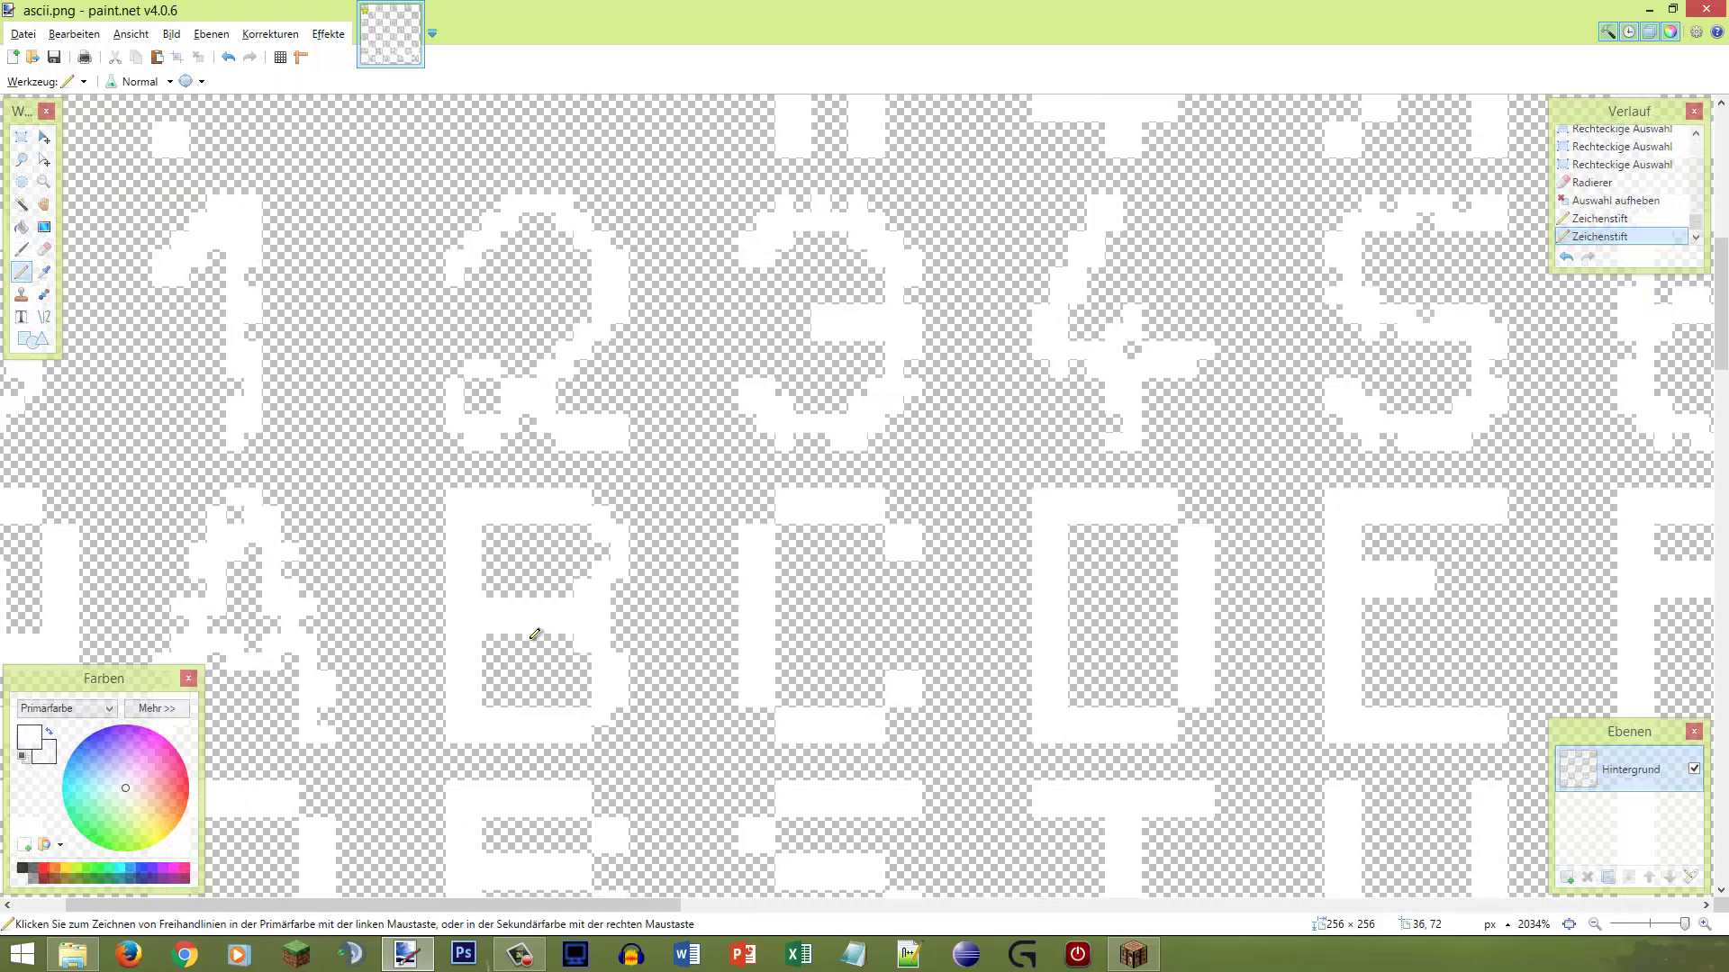
scroll(534, 633, "down", 1)
scroll(543, 601, "up", 3)
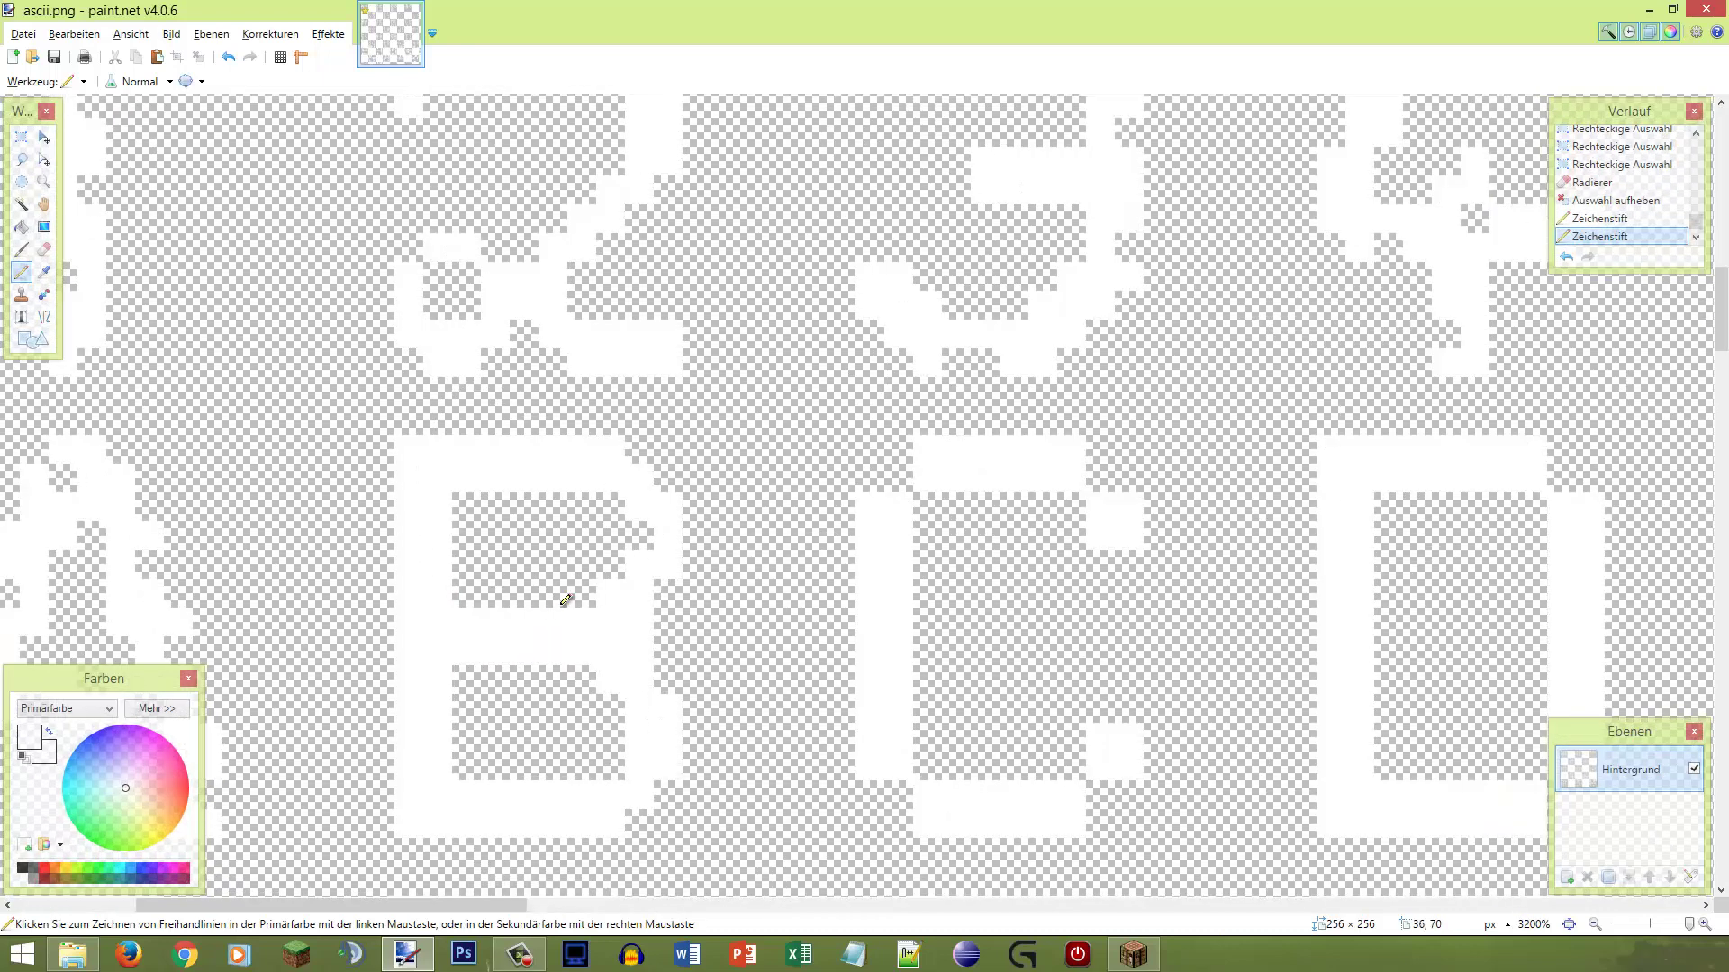
Step: Erase the 3 × 4 pixel block containing the right side of the B's upper bowl
key("s")
left_click_drag(621, 516, 667, 590)
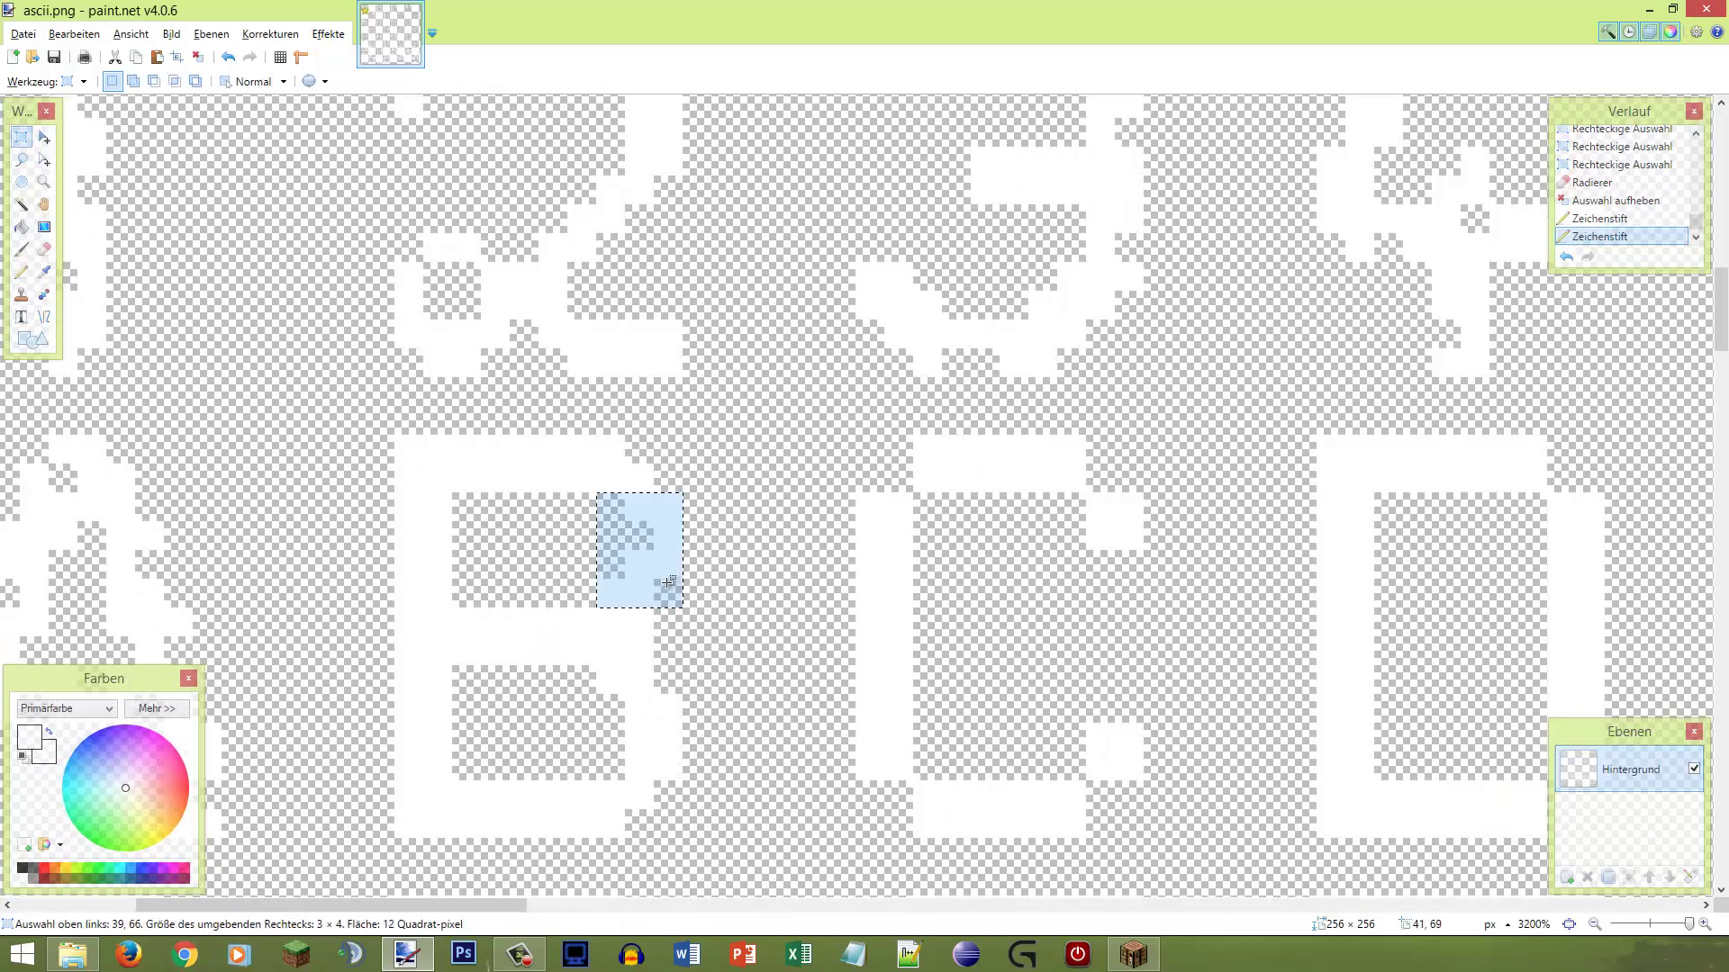
key("e")
left_click(659, 586)
key("s")
key("ctrl+d")
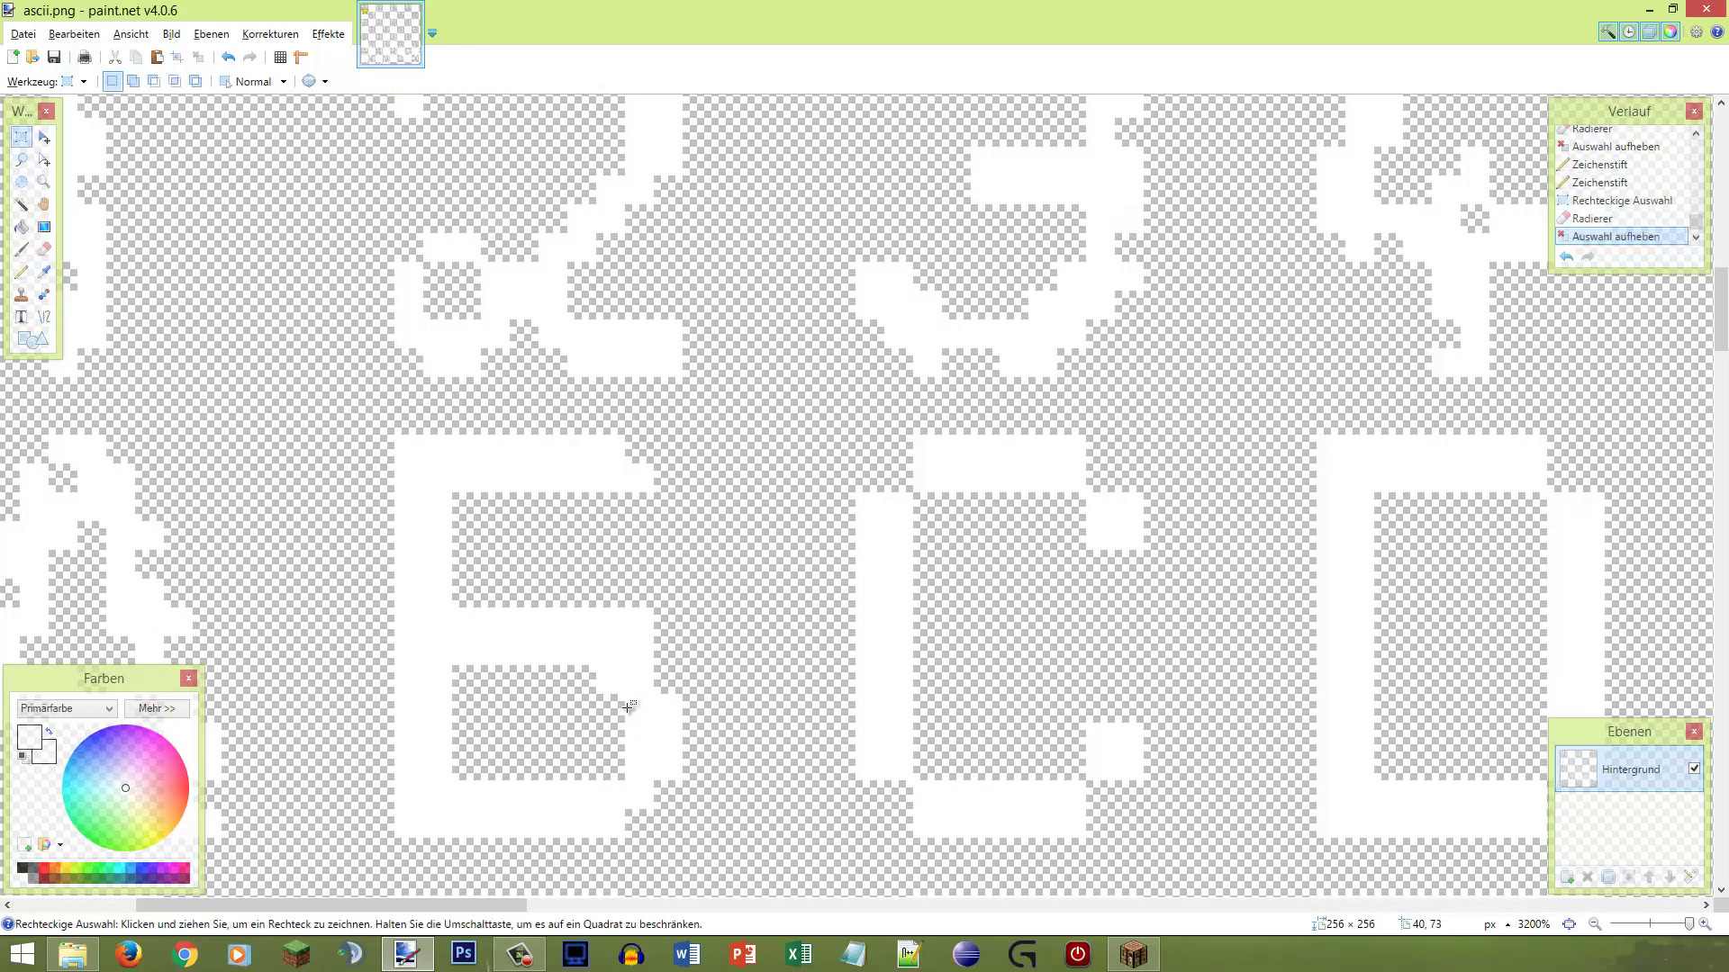
Step: Erase the one-pixel-wide column protruding from the right ends of the B's top and middle bars
left_click_drag(639, 470, 645, 642)
key("e")
left_click(645, 642)
key("s")
key("ctrl+d")
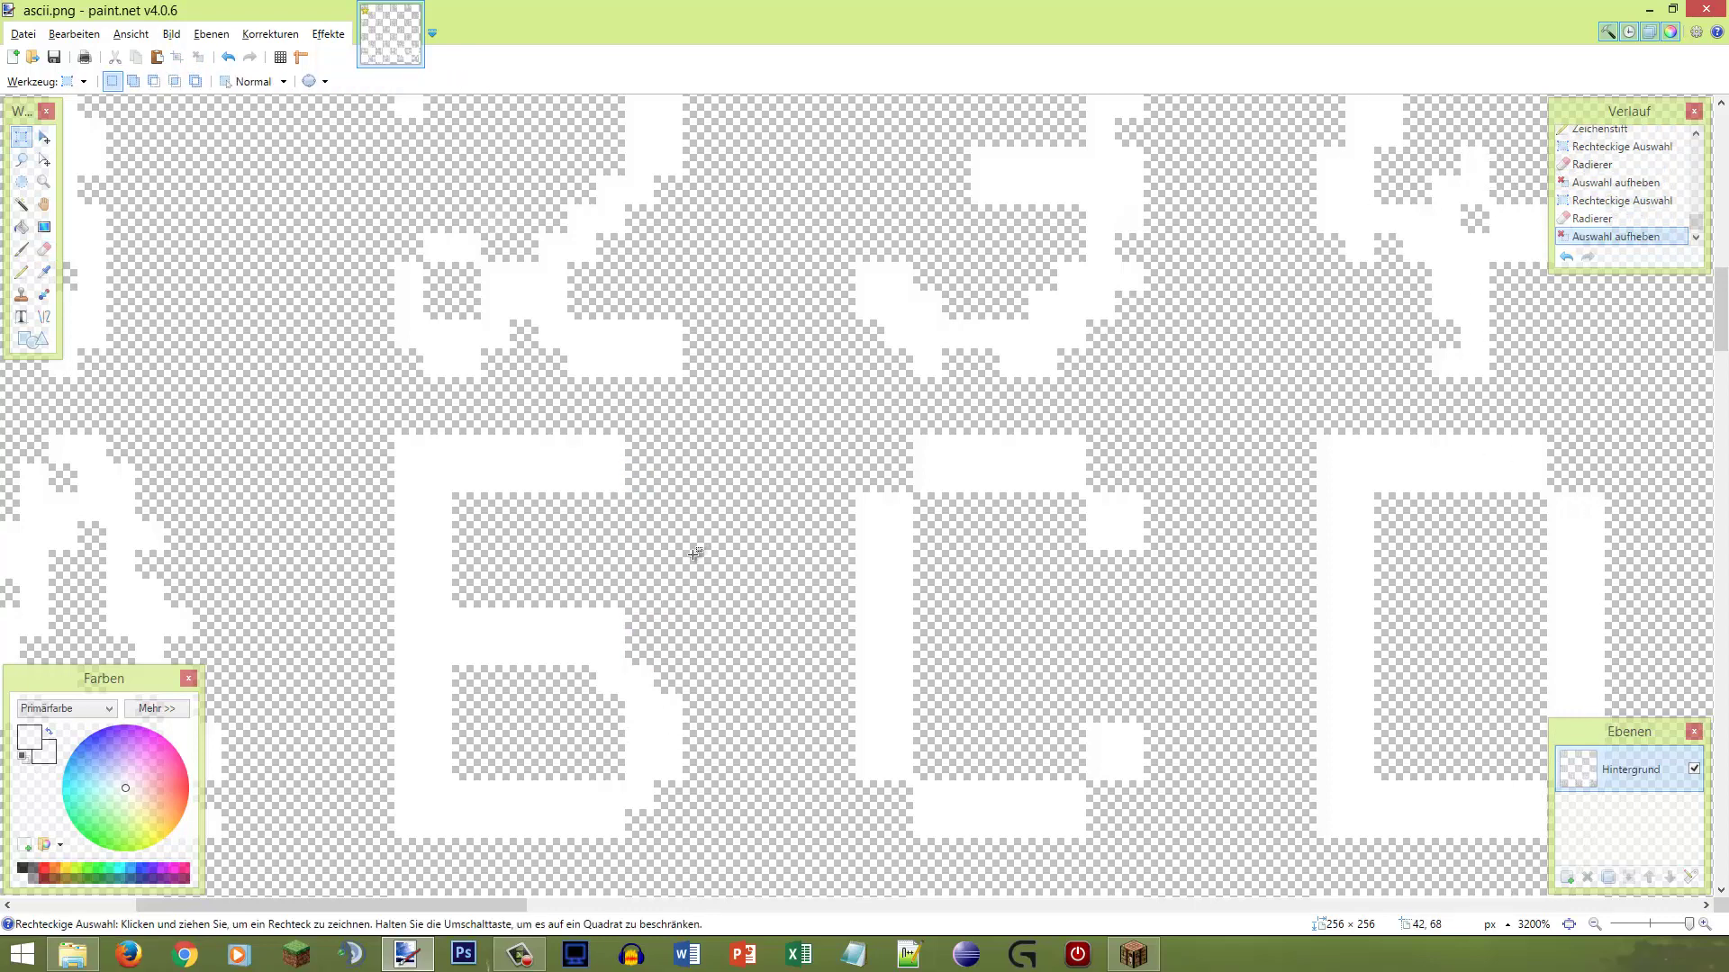
Step: Pencil a one-pixel-thick rounded outer curve for the upper bowl, from the top bar to the middle bar
key("p")
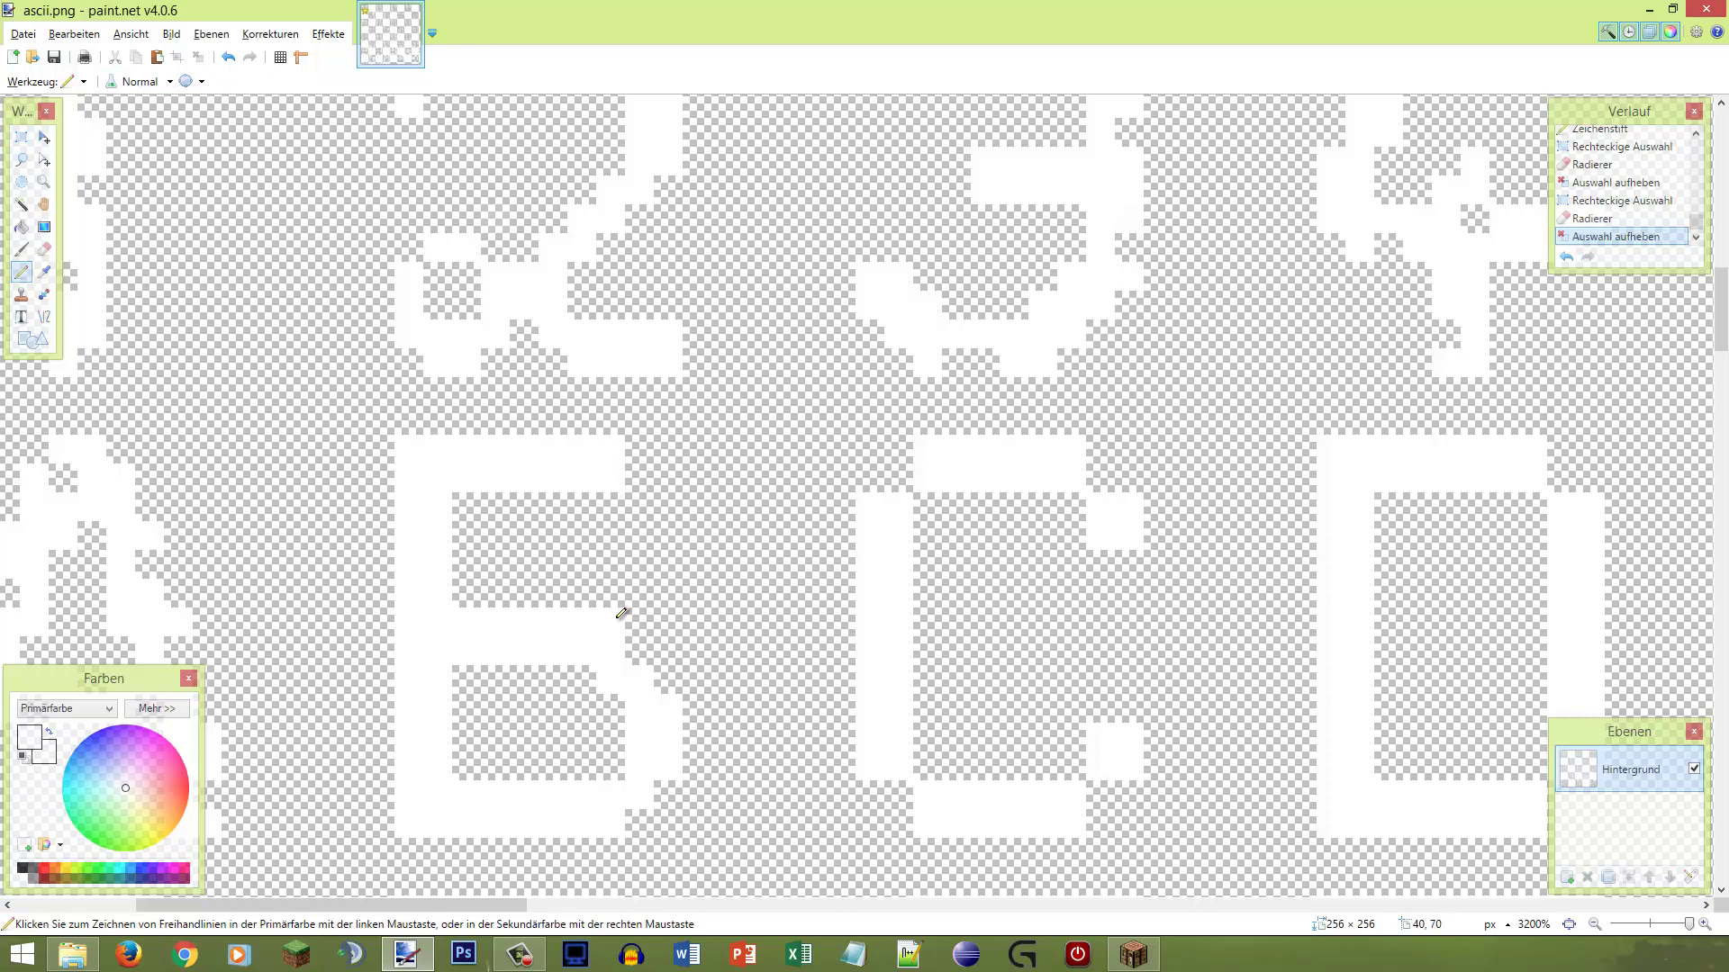
left_click(639, 587)
left_click(643, 616)
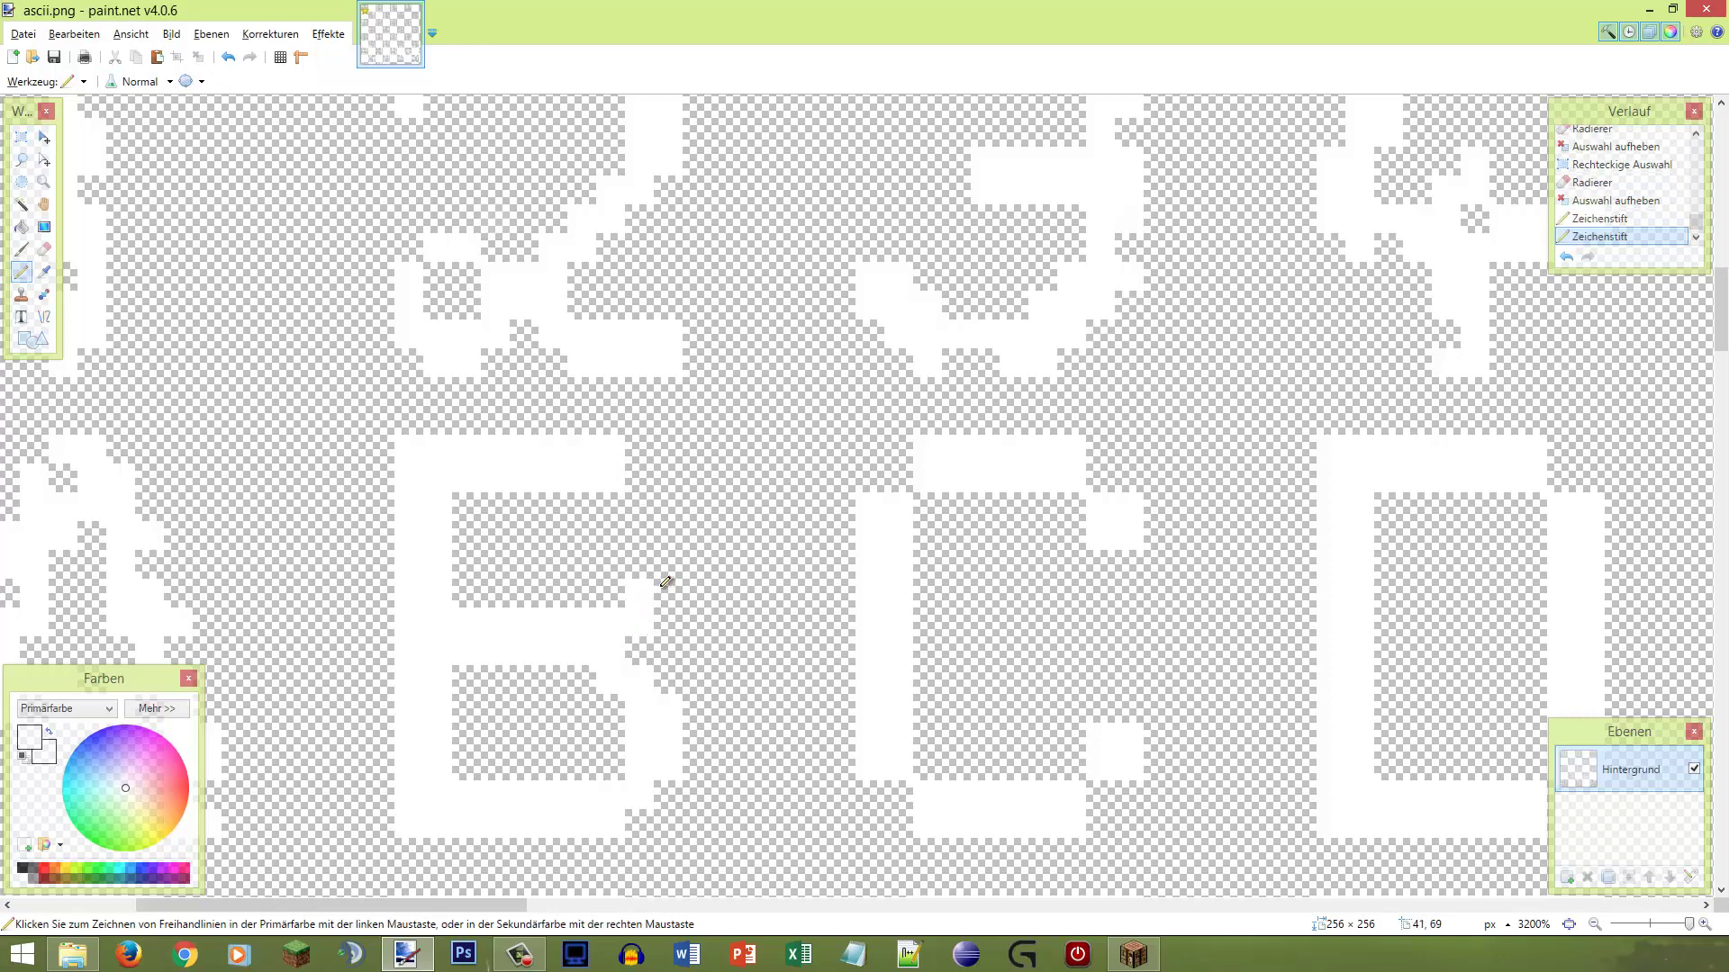
left_click(640, 504)
left_click(668, 554)
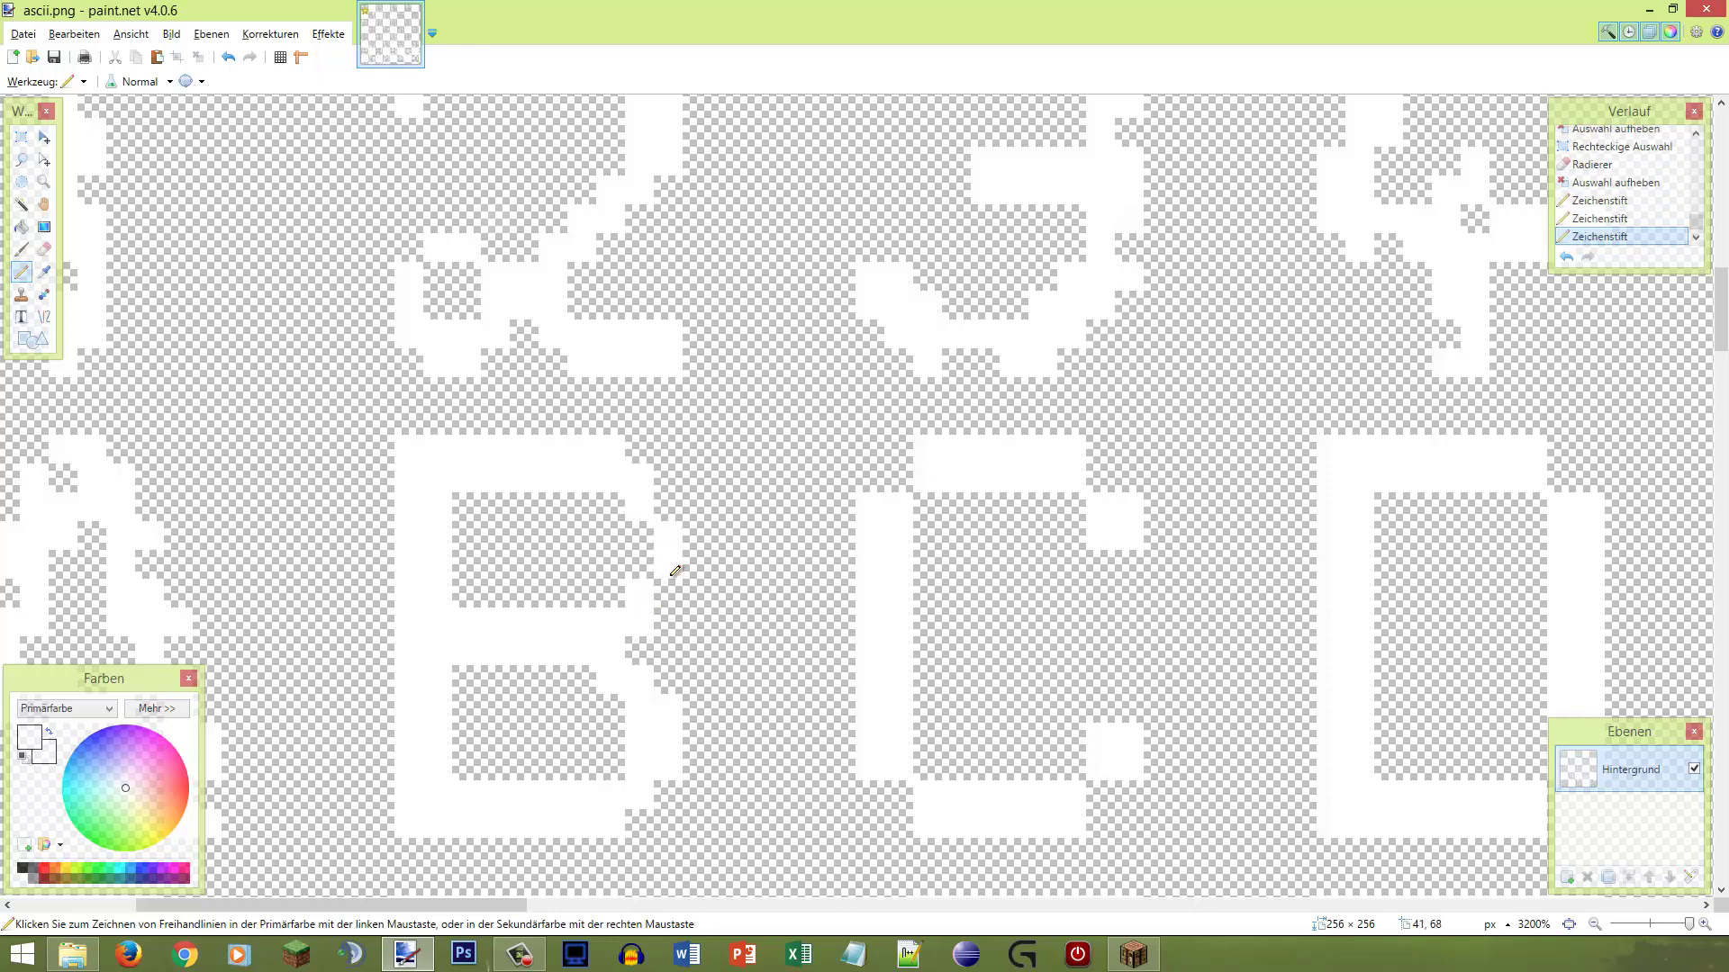
scroll(671, 540, "down", 3)
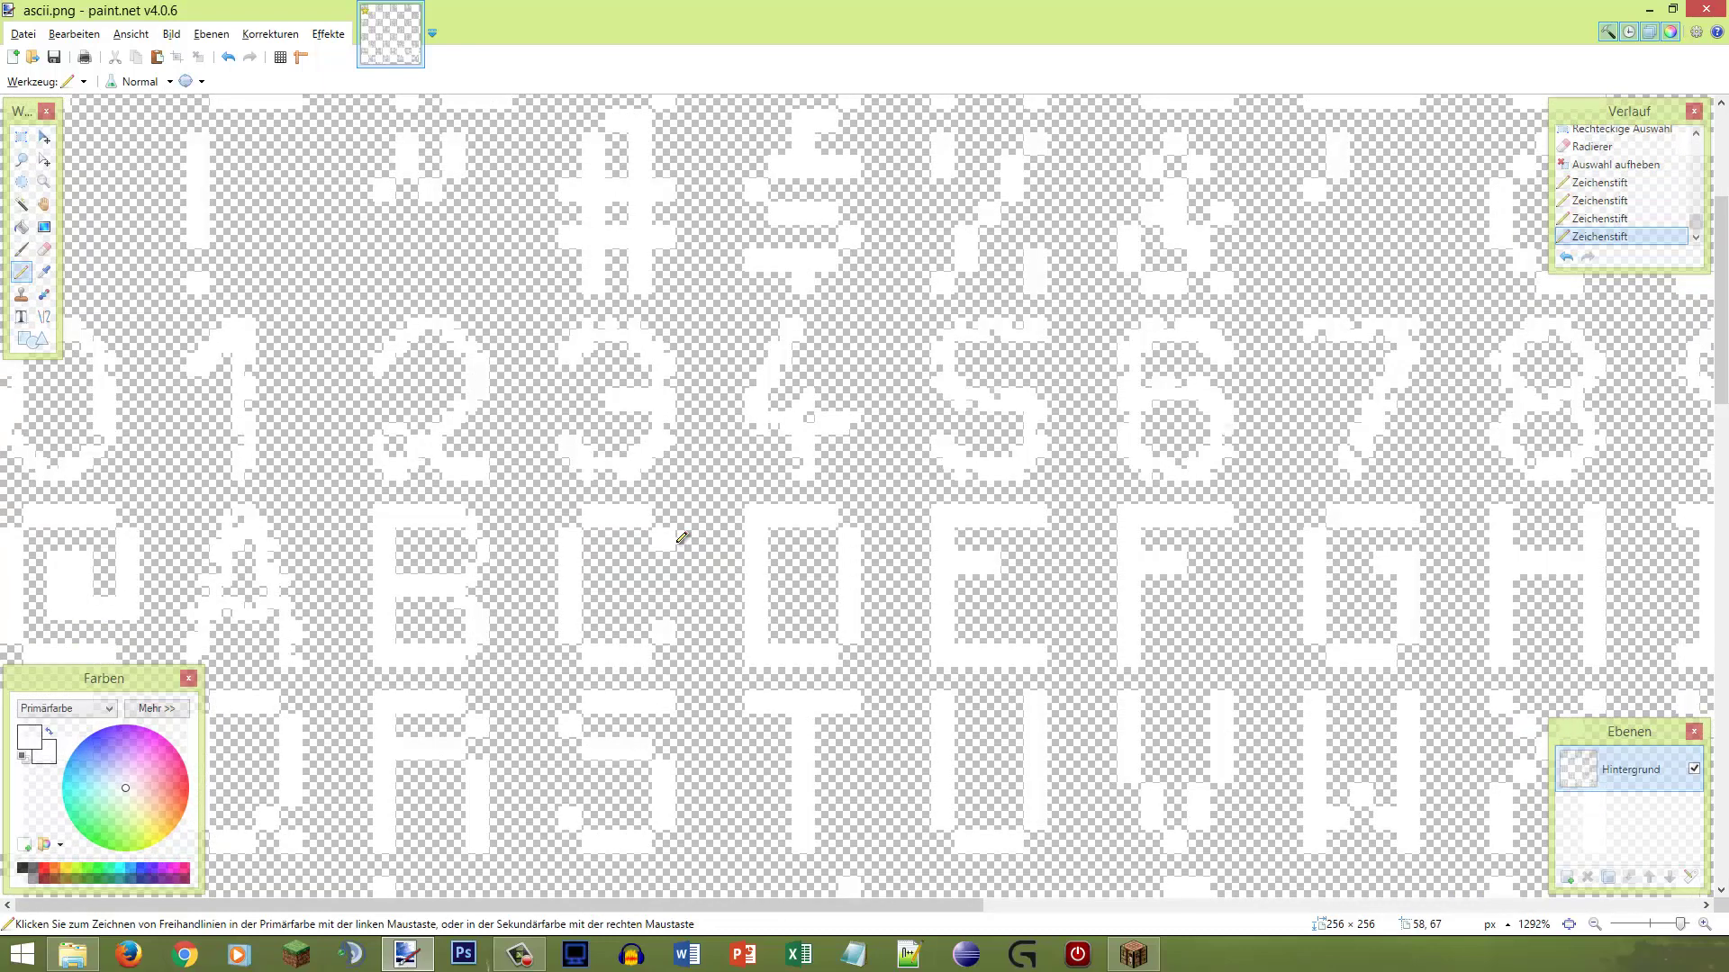
scroll(392, 546, "up", 3)
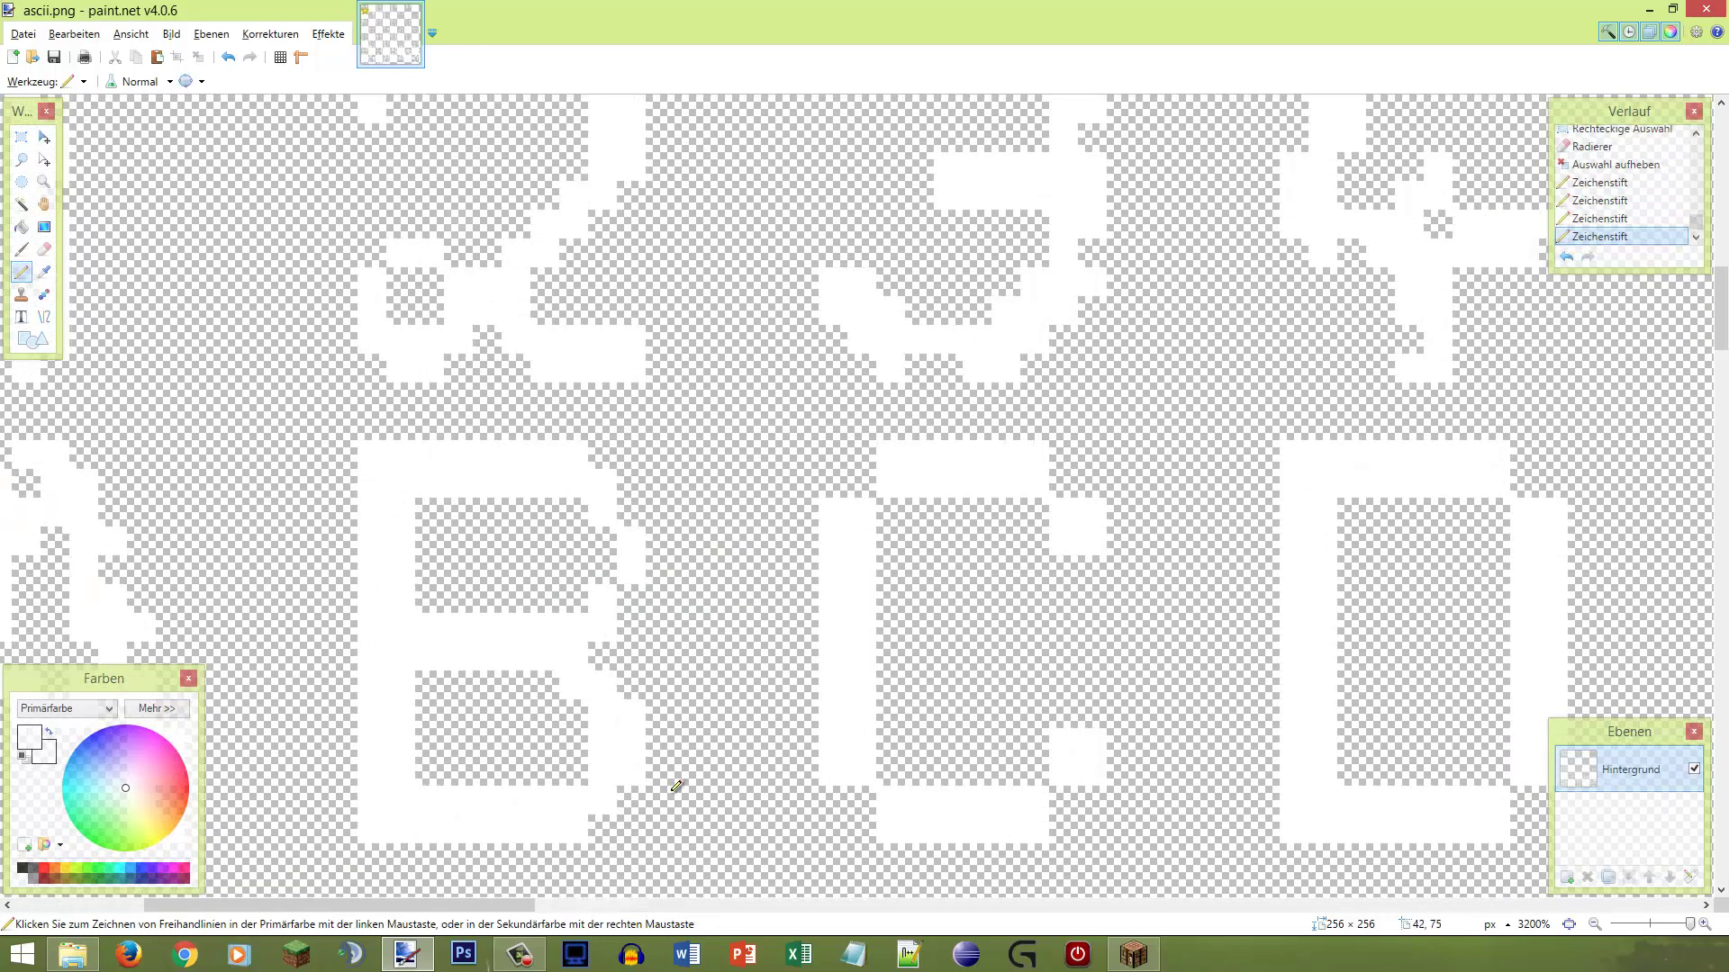
Step: Replace the lower bowl's right side with a pasted copy of the upper bowl's outer curve
key("s")
mouse_move(650, 615)
left_mouse_down()
mouse_move(588, 468)
mouse_move(631, 626)
mouse_move(630, 795)
mouse_move(637, 752)
mouse_move(634, 769)
mouse_move(756, 760)
mouse_move(640, 760)
mouse_move(580, 688)
mouse_move(560, 696)
left_mouse_up()
left_click(588, 468)
key("m")
key("ctrl+v")
Step: Erase the leftover pixels in the 2 × 2 block at the lower bowl's upper-right inner corner
key("s")
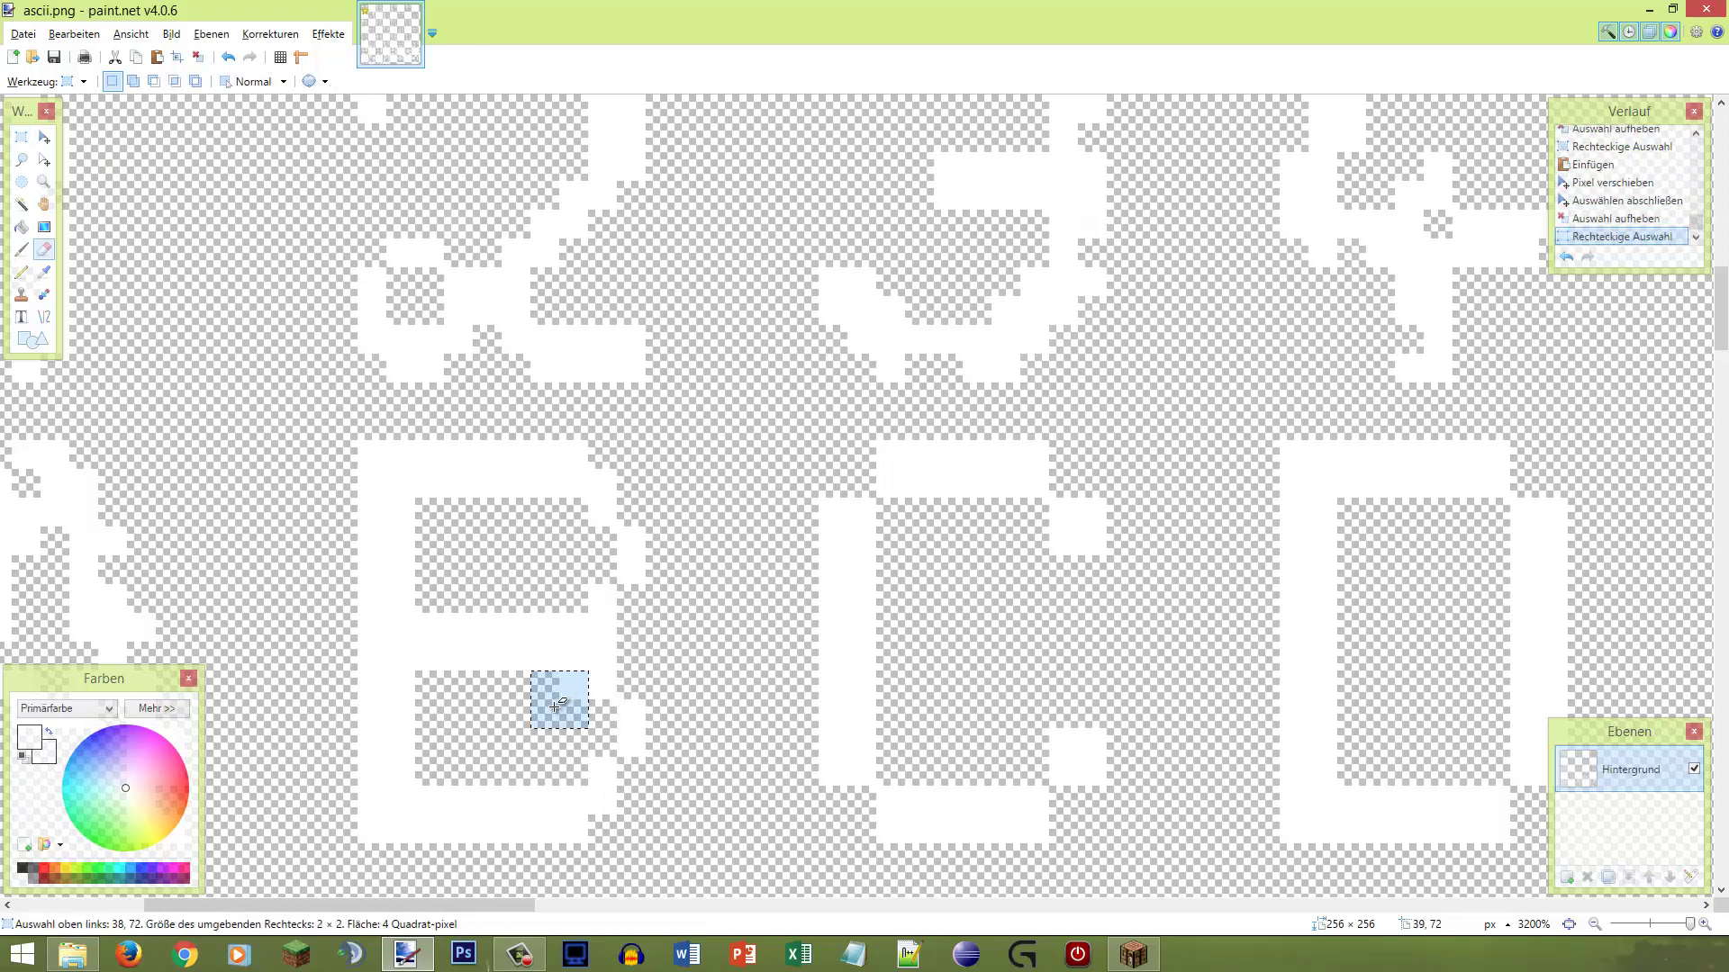
key("e")
left_click(772, 695)
scroll(712, 608, "down", 5)
key("s")
key("ctrl+d")
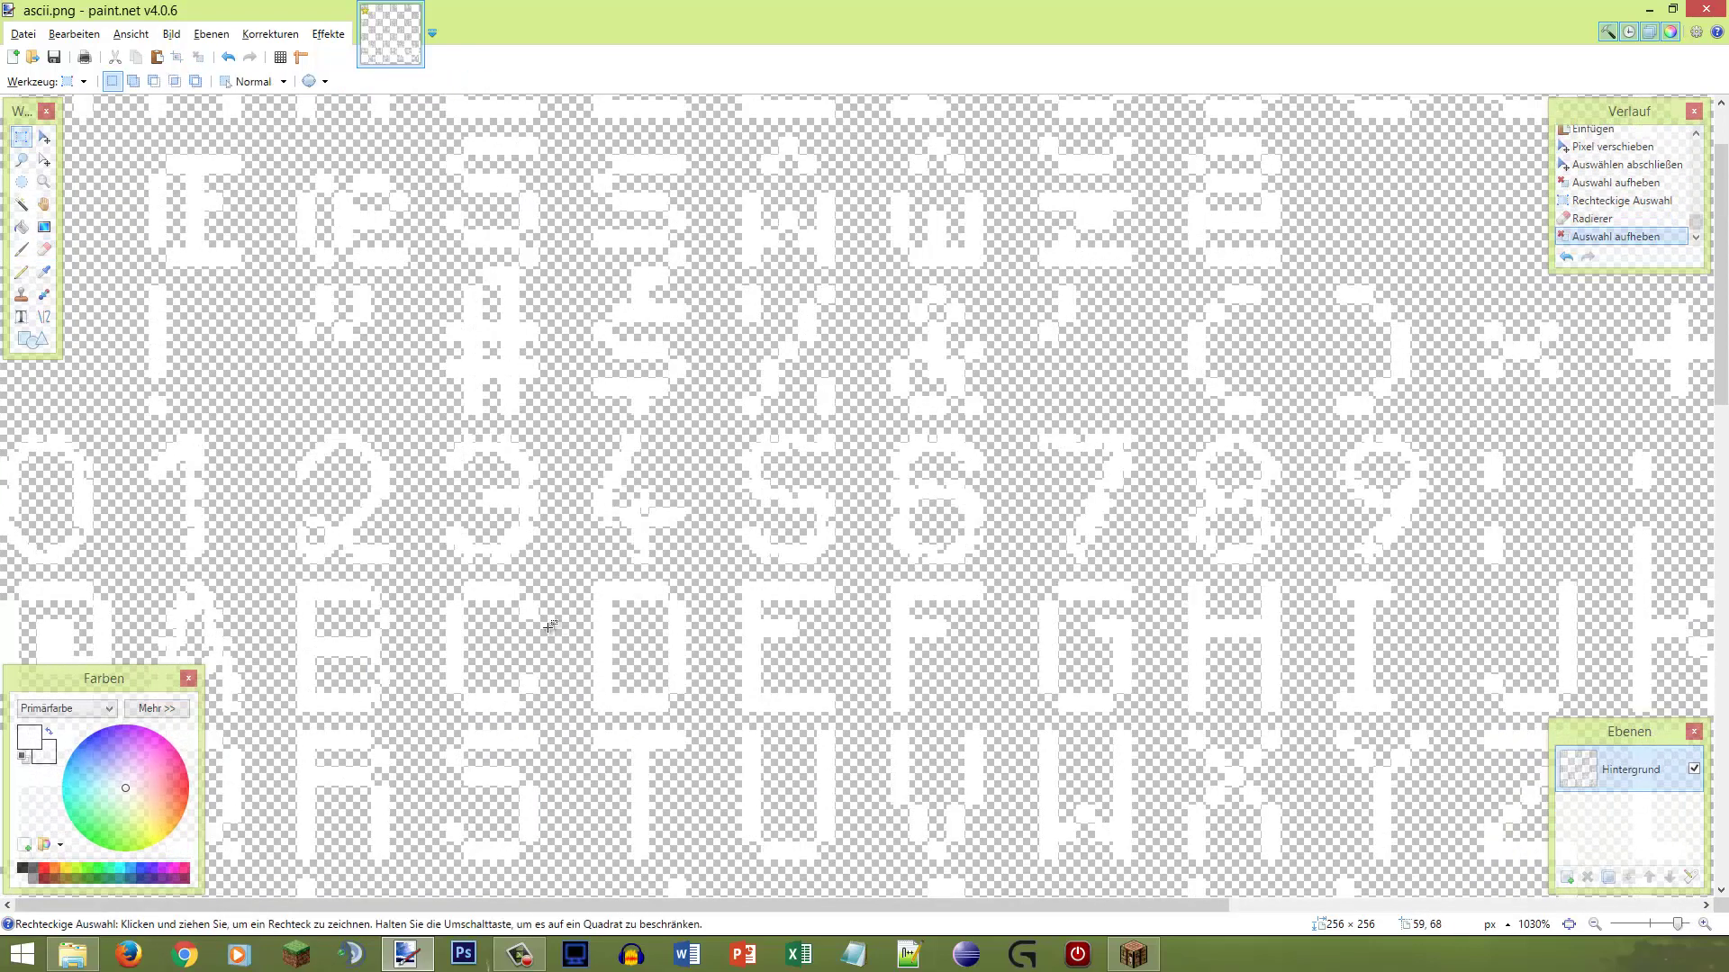
Step: Thicken the lower bowl's curve by filling its right inner corners and the inside of its bulge
scroll(299, 583, "up", 5)
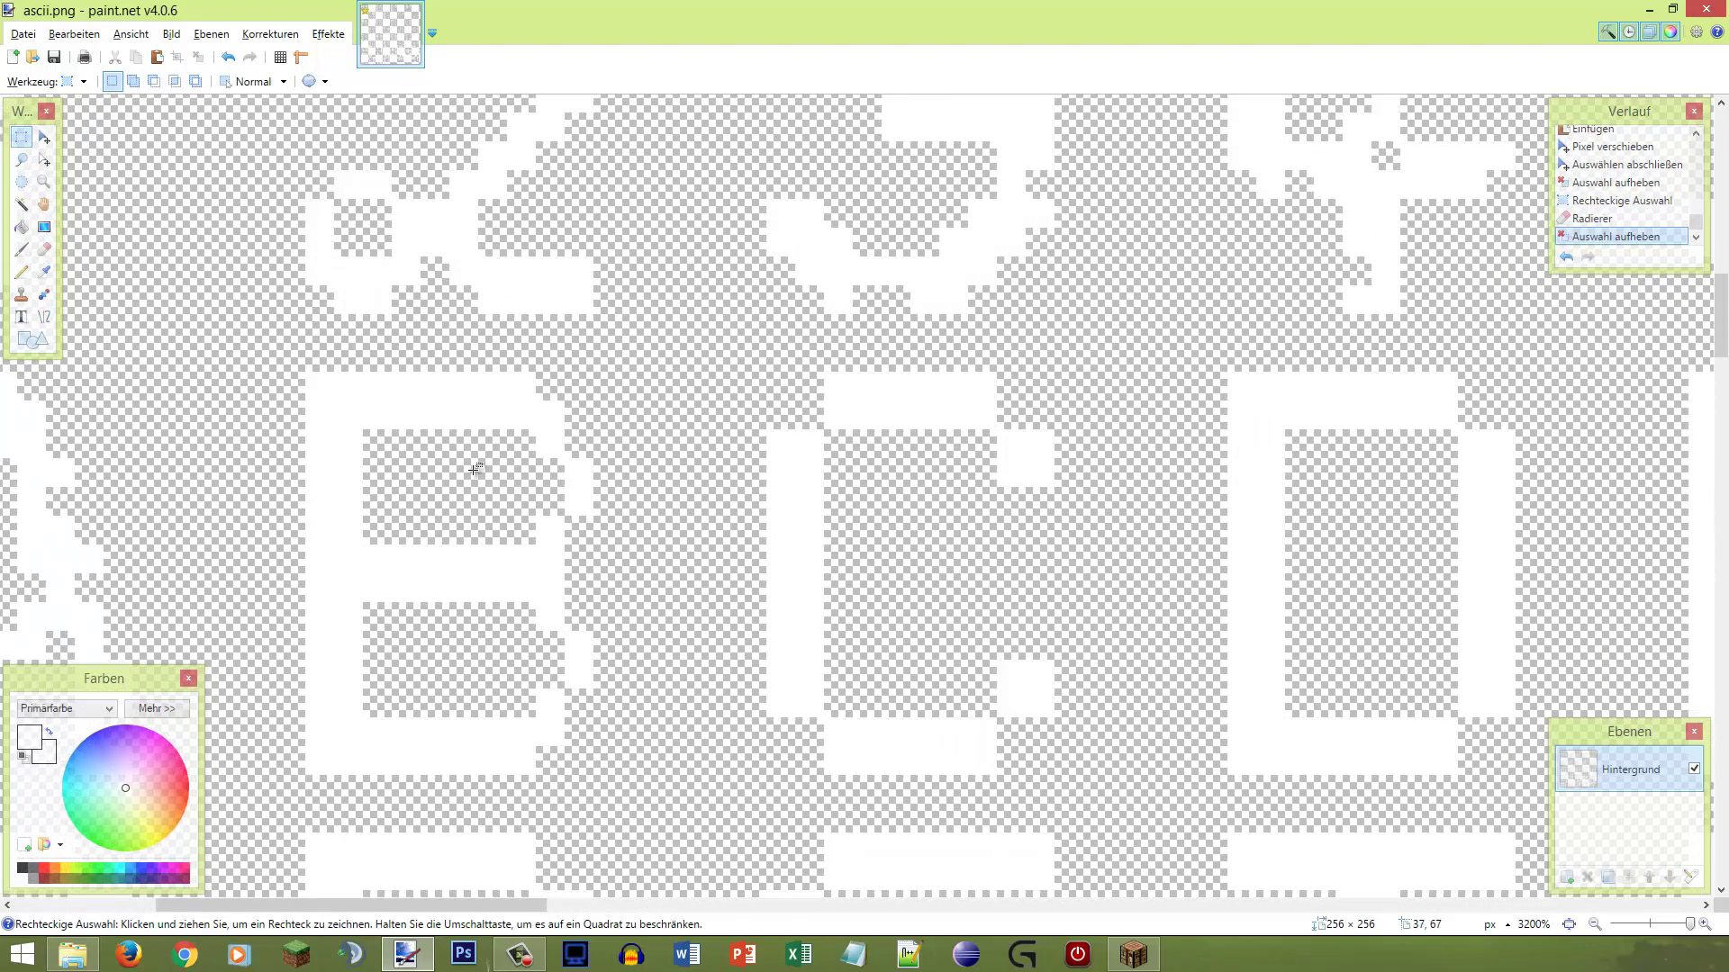
key("p")
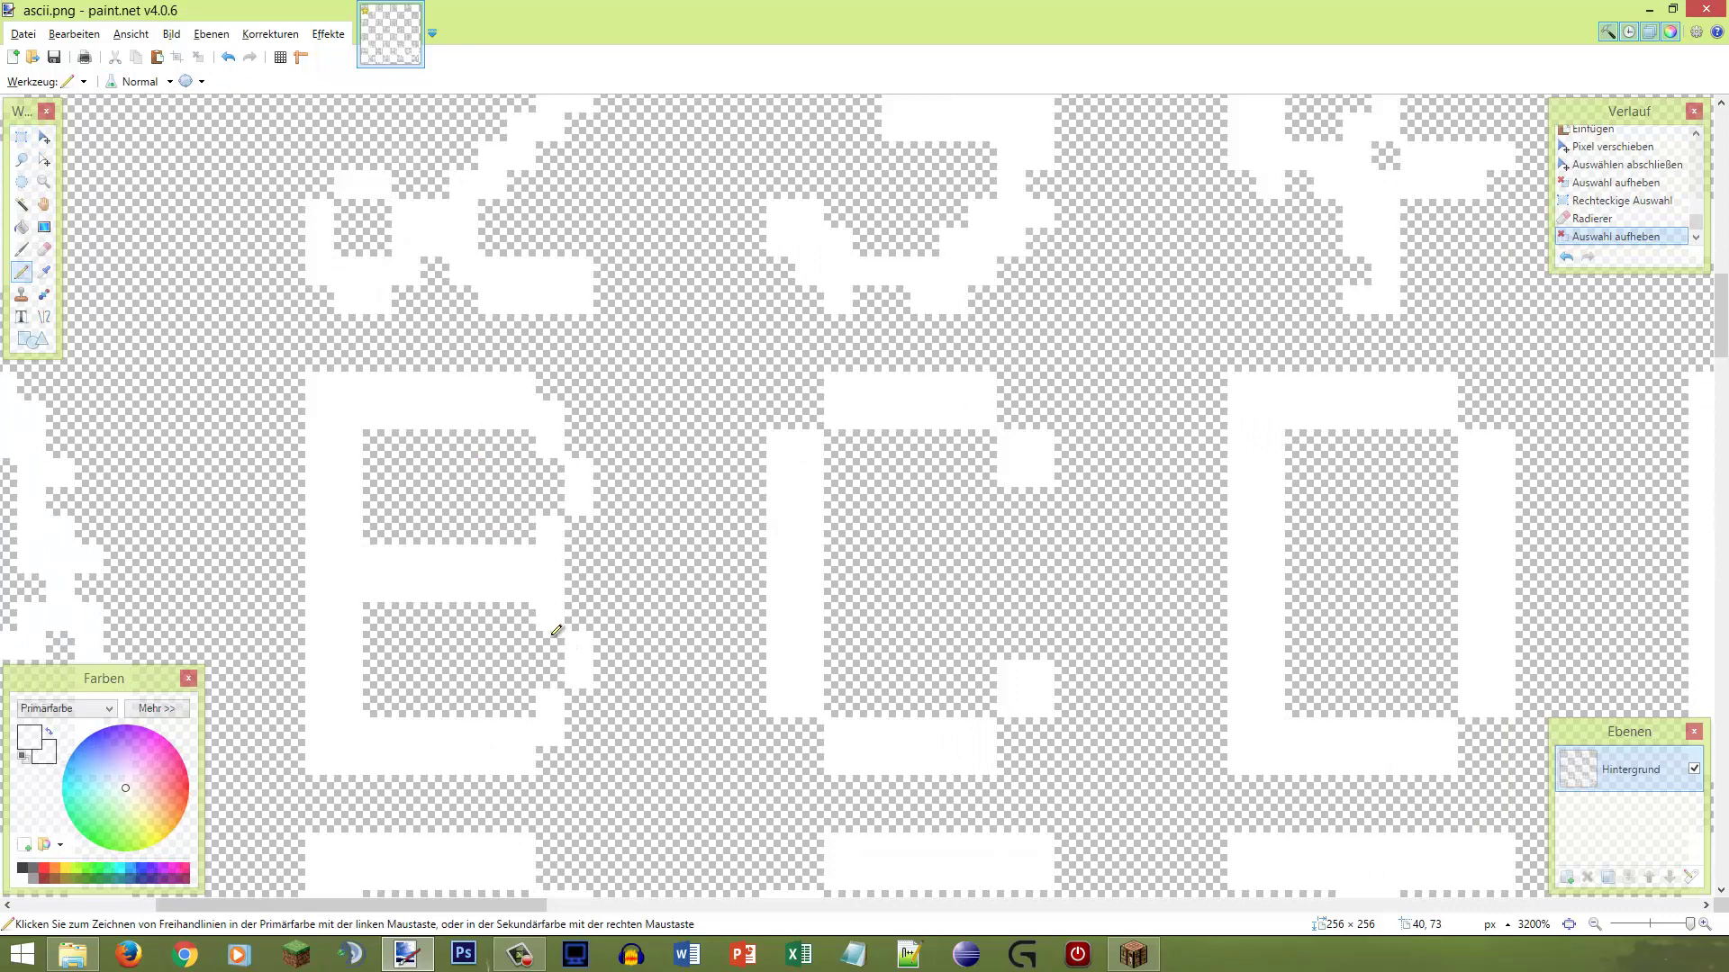
left_click(531, 614)
left_click(551, 675)
left_click(527, 703)
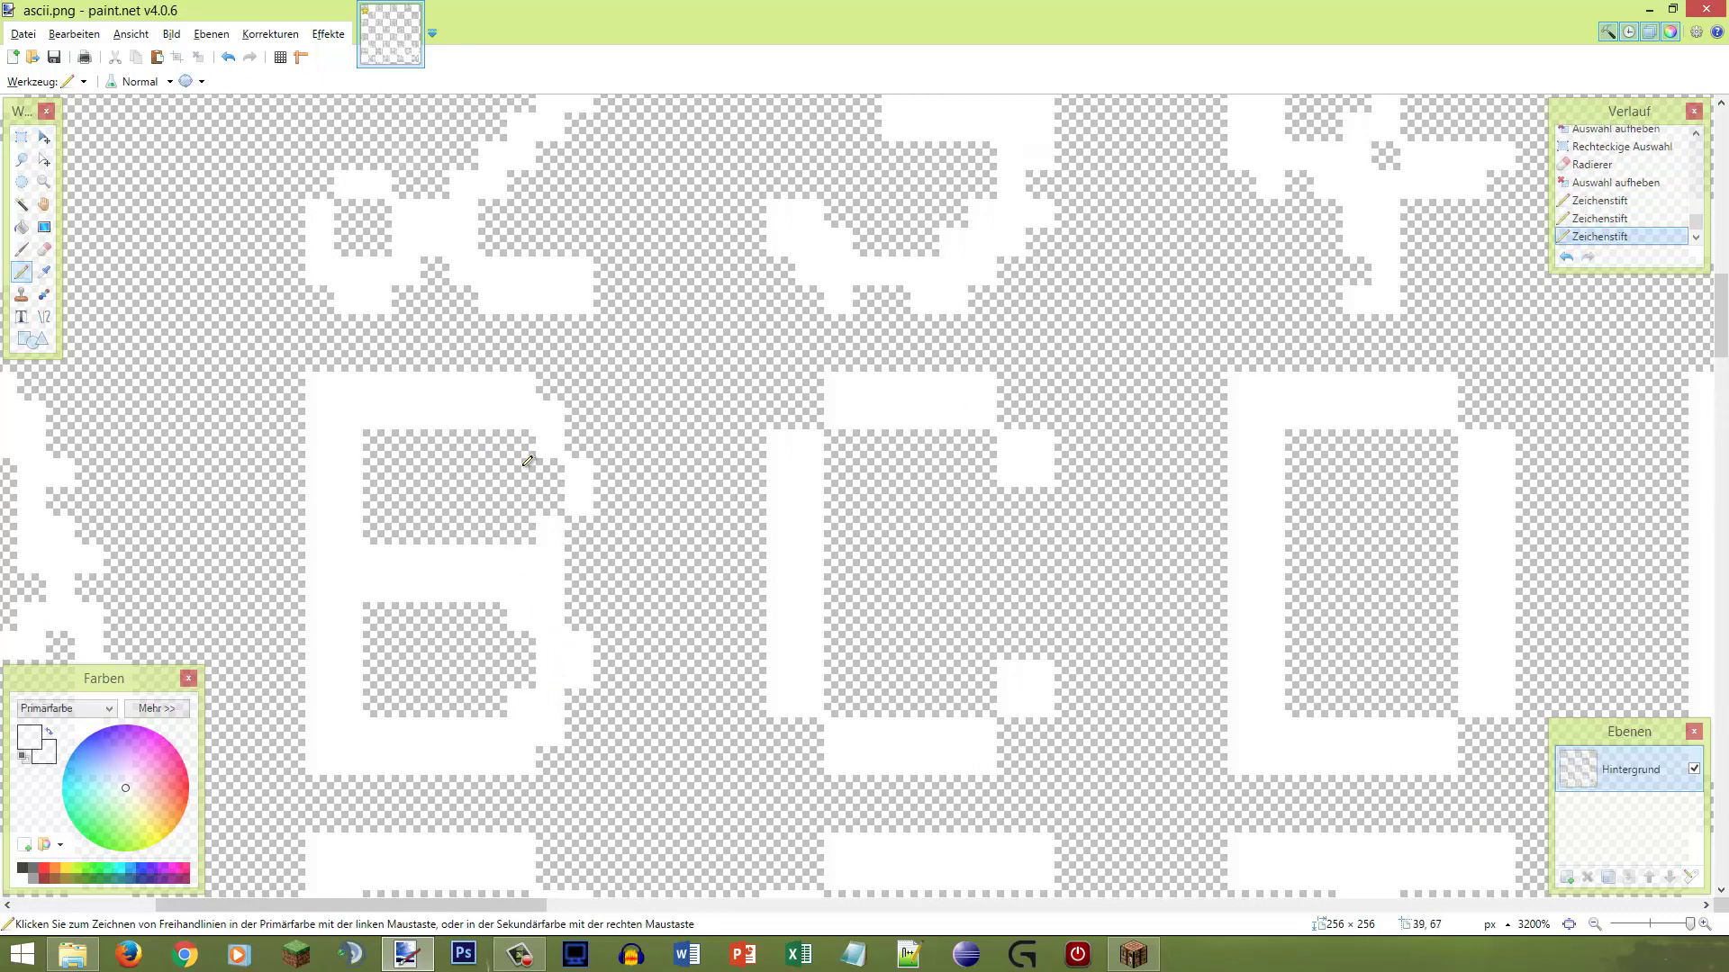
Step: Thicken the upper bowl's curve with pixels in both right inner corners and a two-pixel vertical stroke between them
left_click(524, 445)
left_click_drag(554, 464, 554, 504)
left_click(523, 531)
key("ctrl+minus")
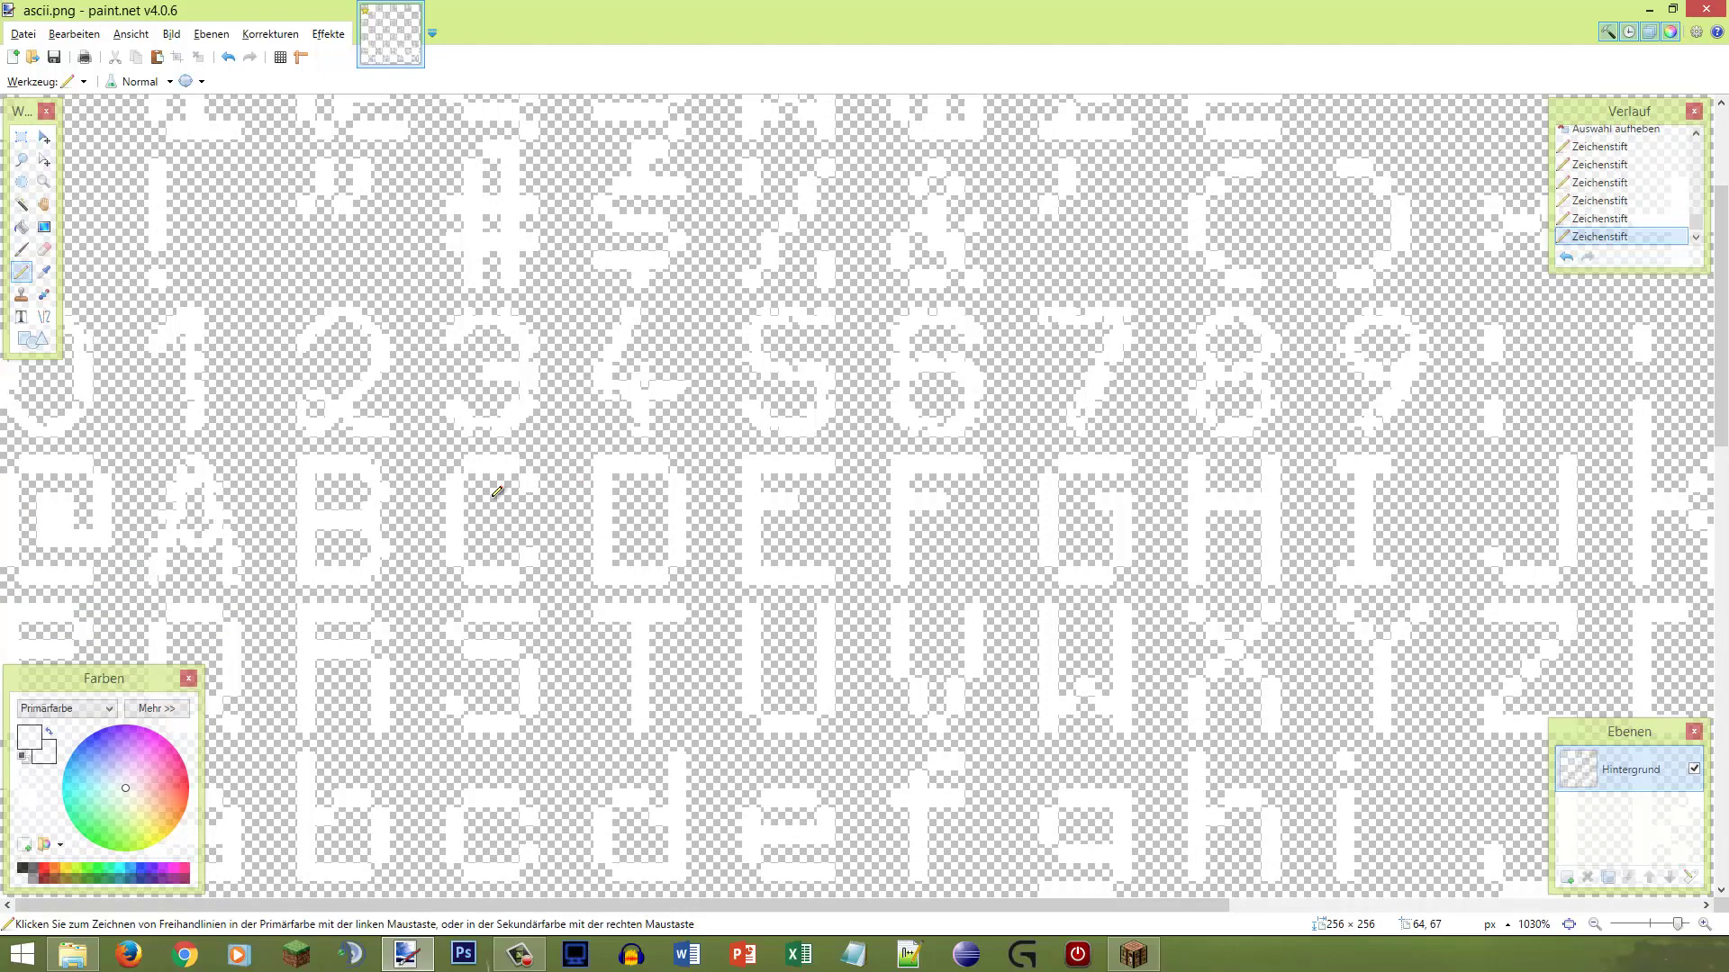
scroll(497, 492, "up", 5)
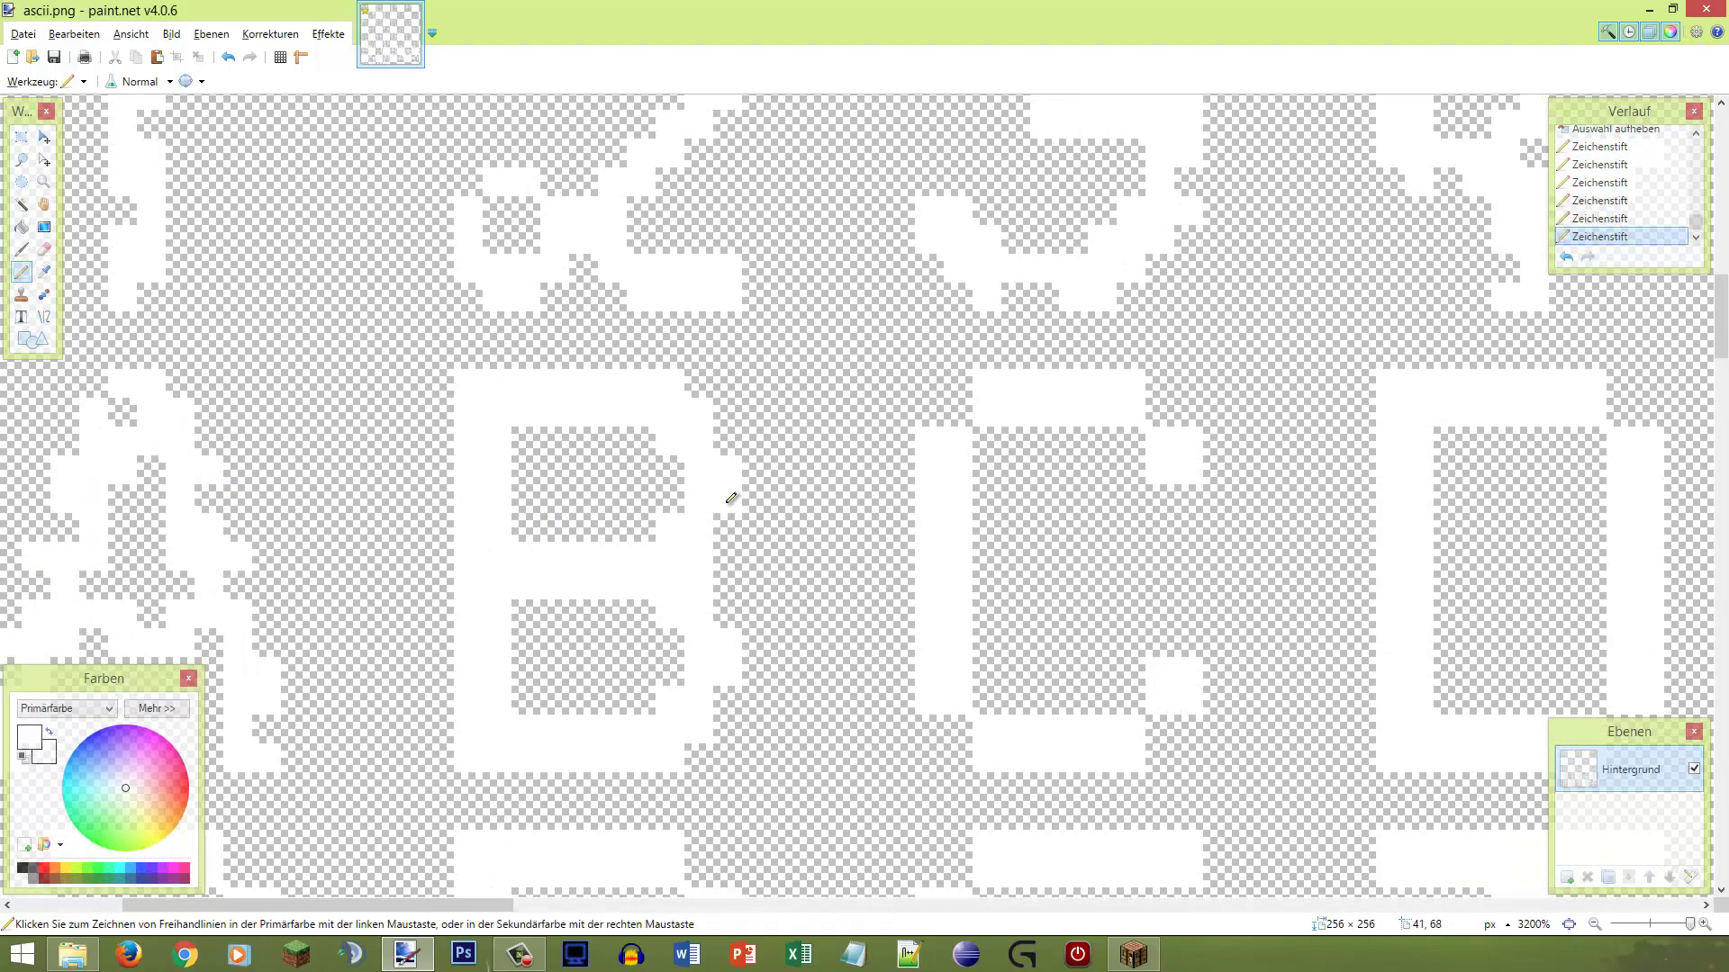
Step: Compare the widths of the A and the B by selecting a one-pixel-high row across each letter's base, and deselect
key("s")
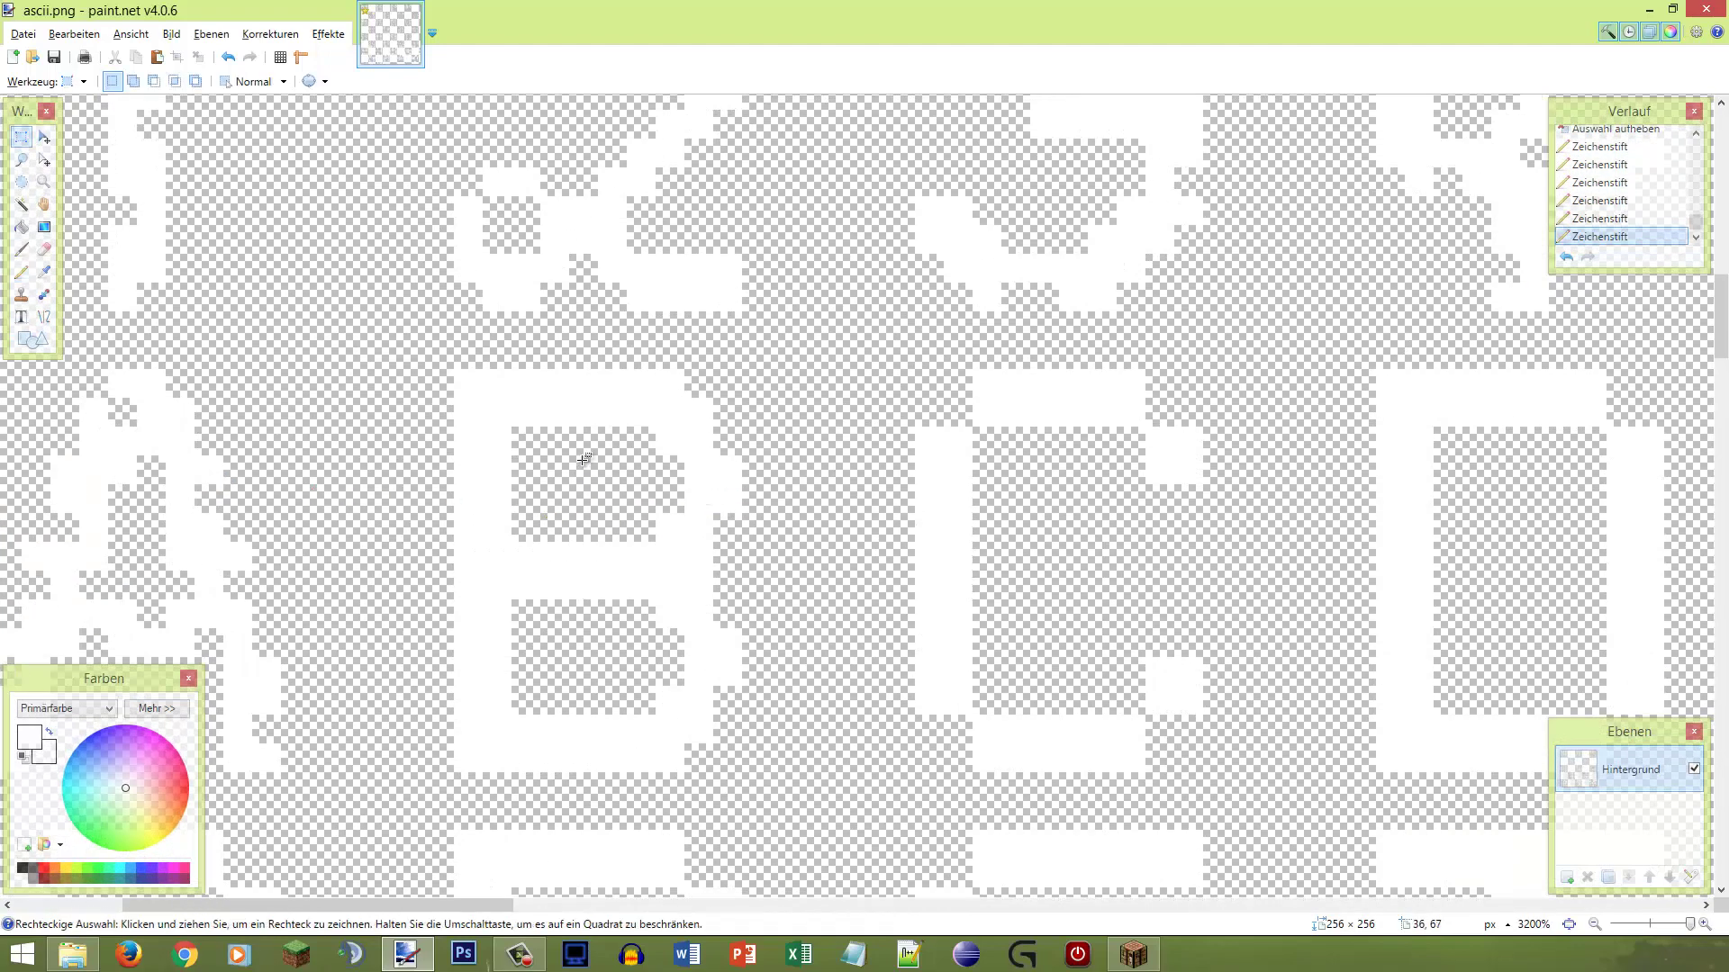
scroll(541, 464, "down", 2)
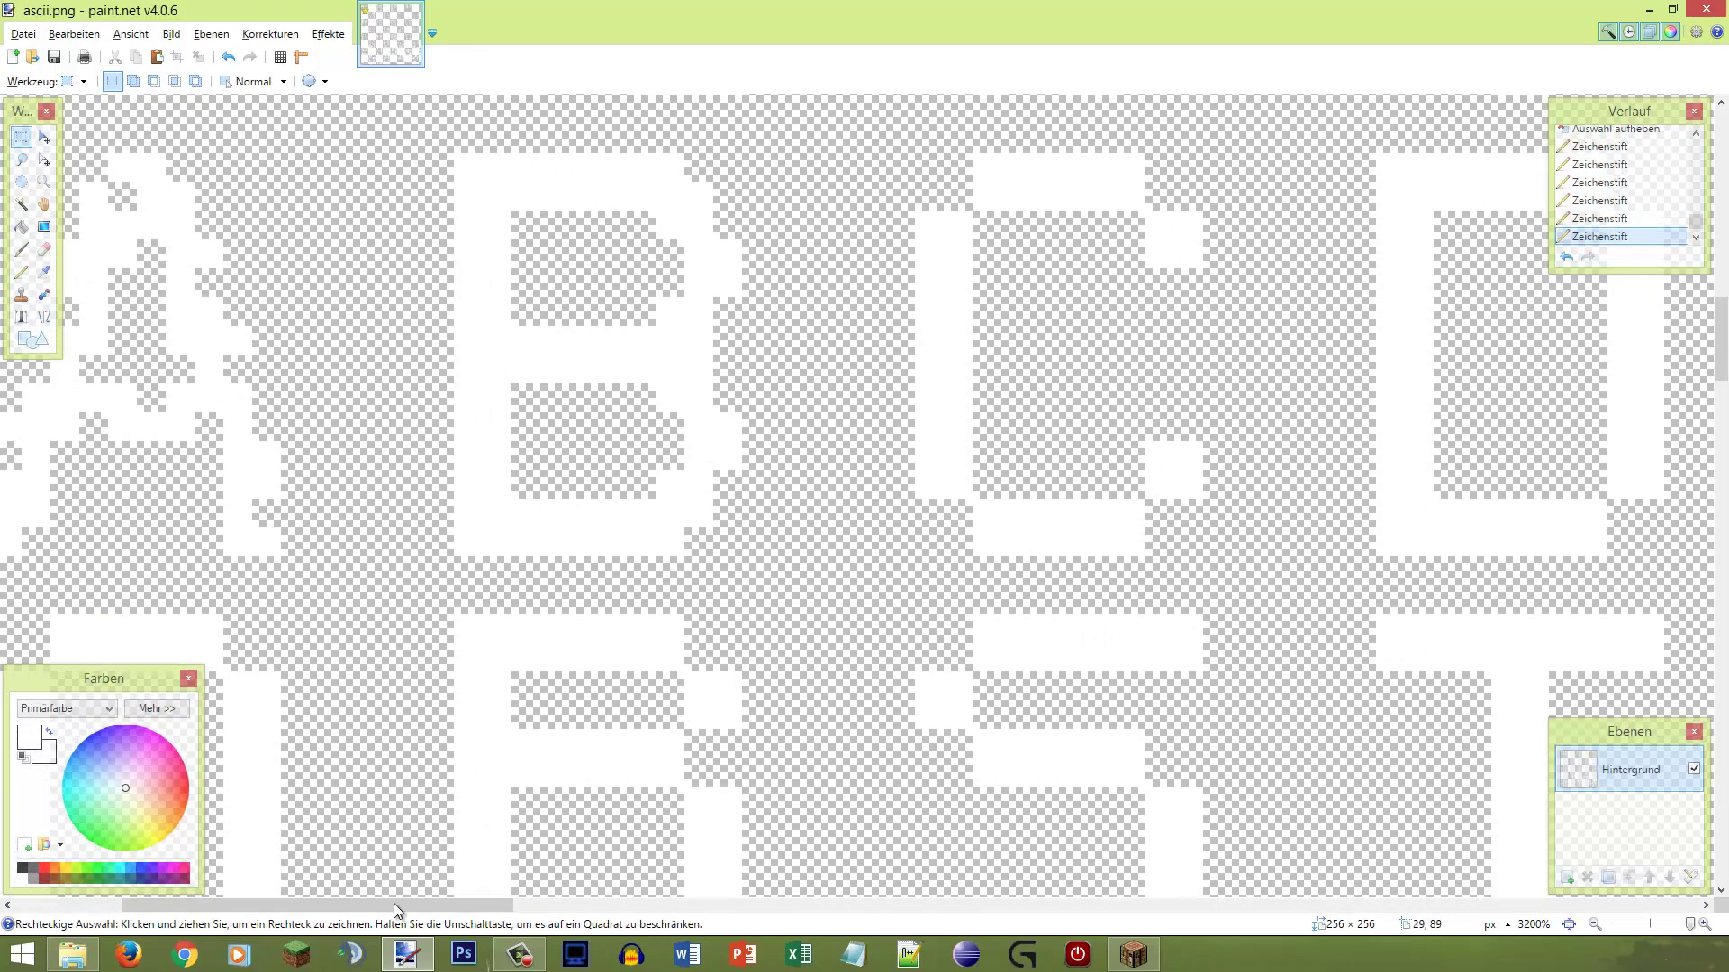
left_click_drag(393, 904, 371, 911)
left_click_drag(372, 540, 106, 541)
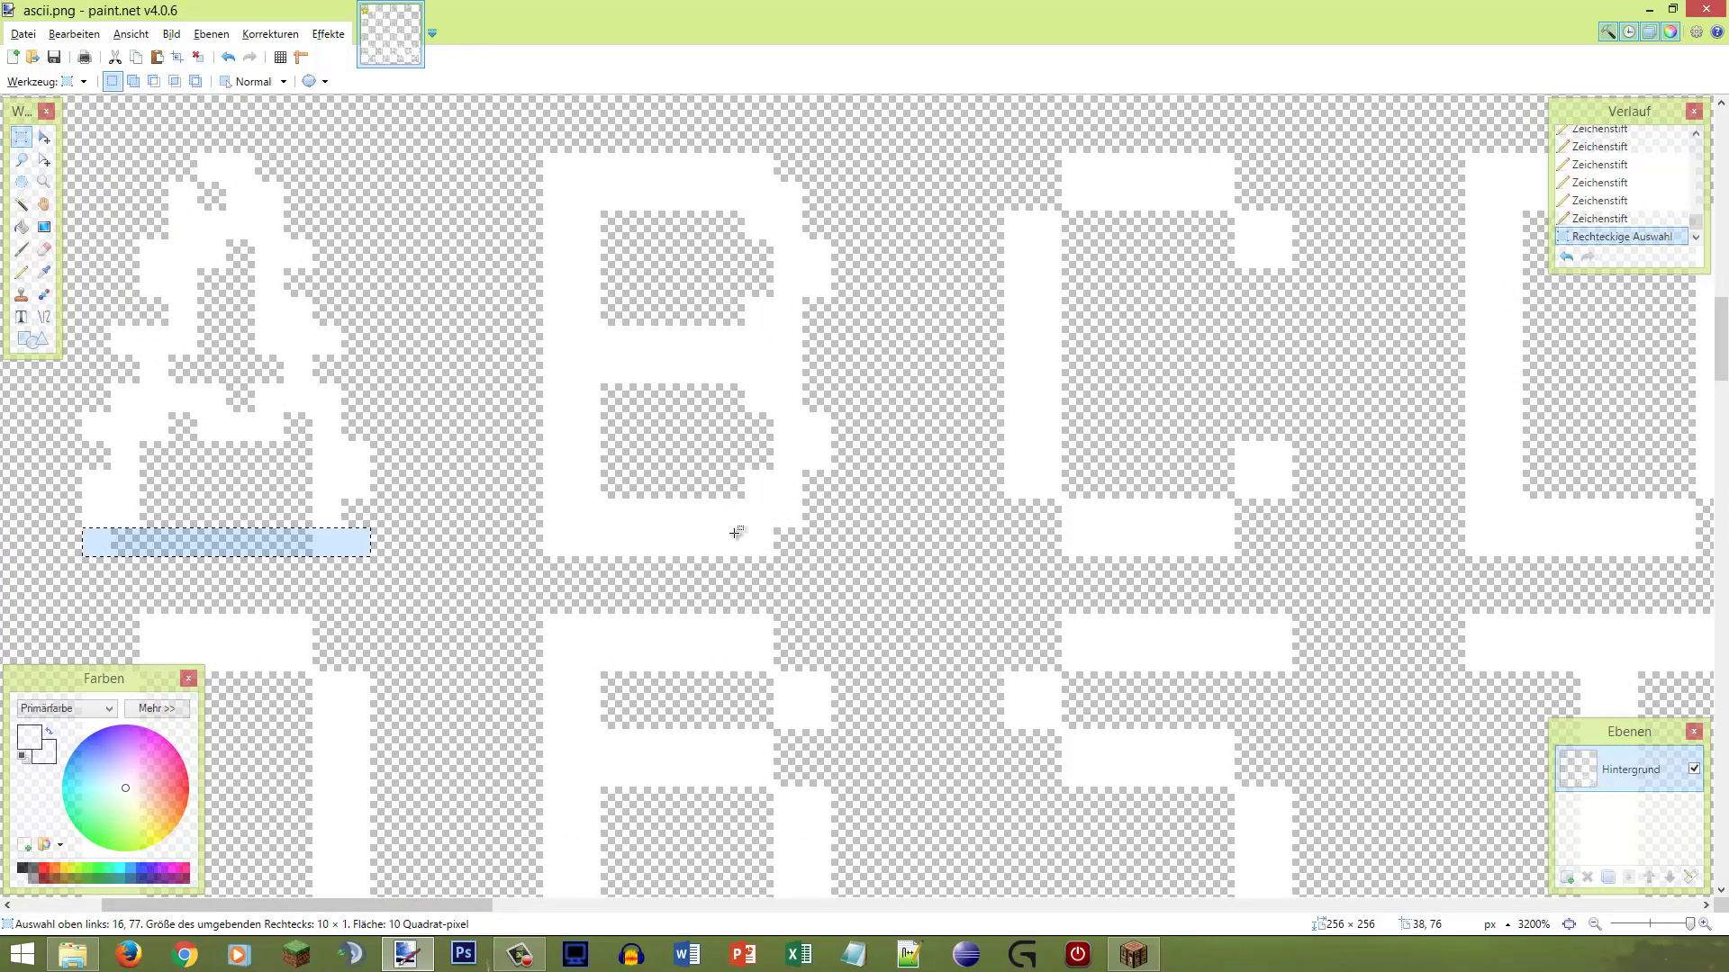
left_click_drag(346, 541, 806, 541)
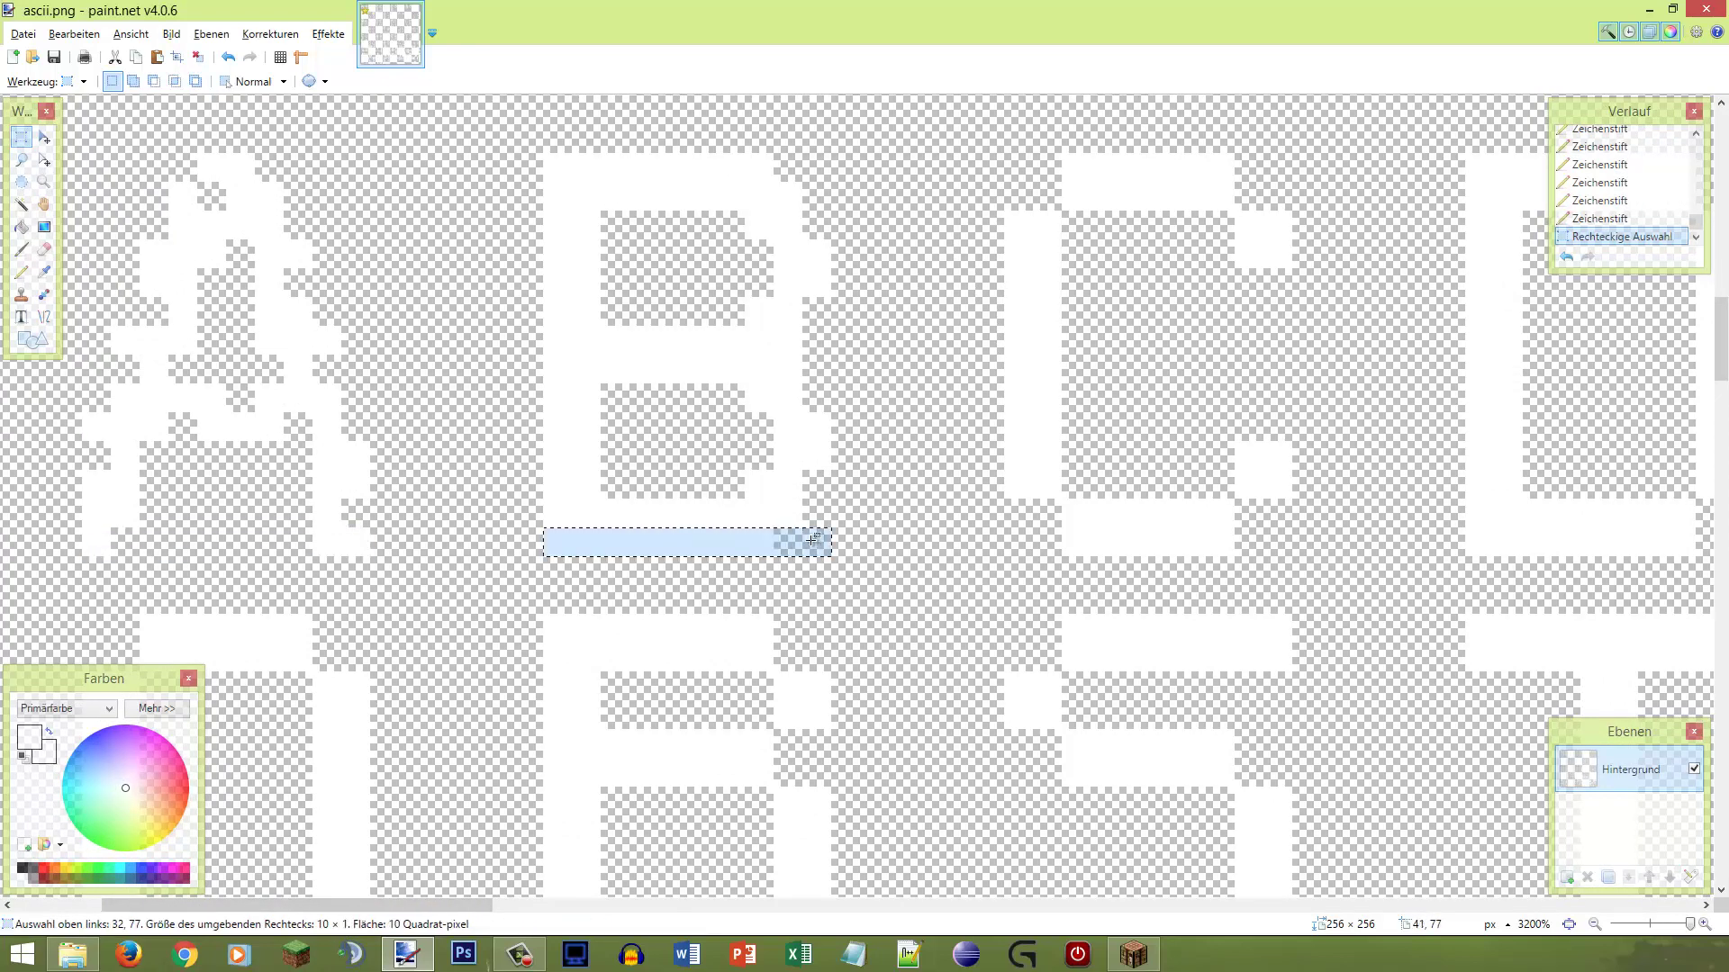
scroll(856, 531, "up", 3)
left_click(868, 540)
scroll(871, 537, "down", 2)
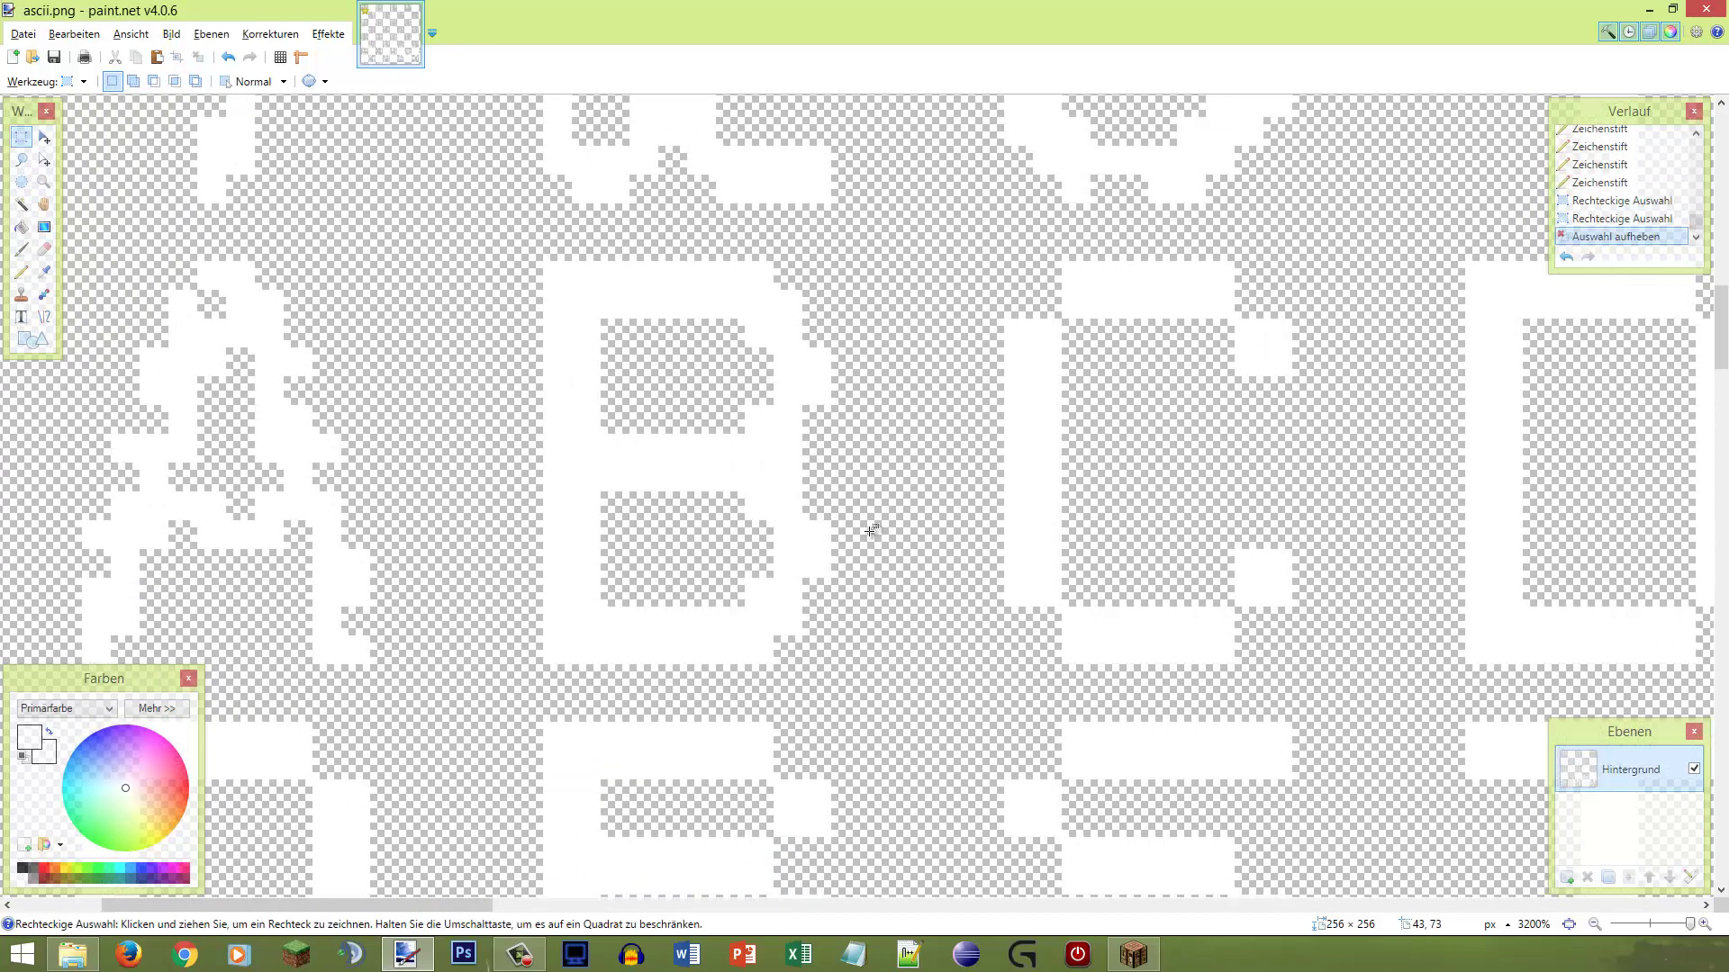
scroll(789, 460, "down", 3)
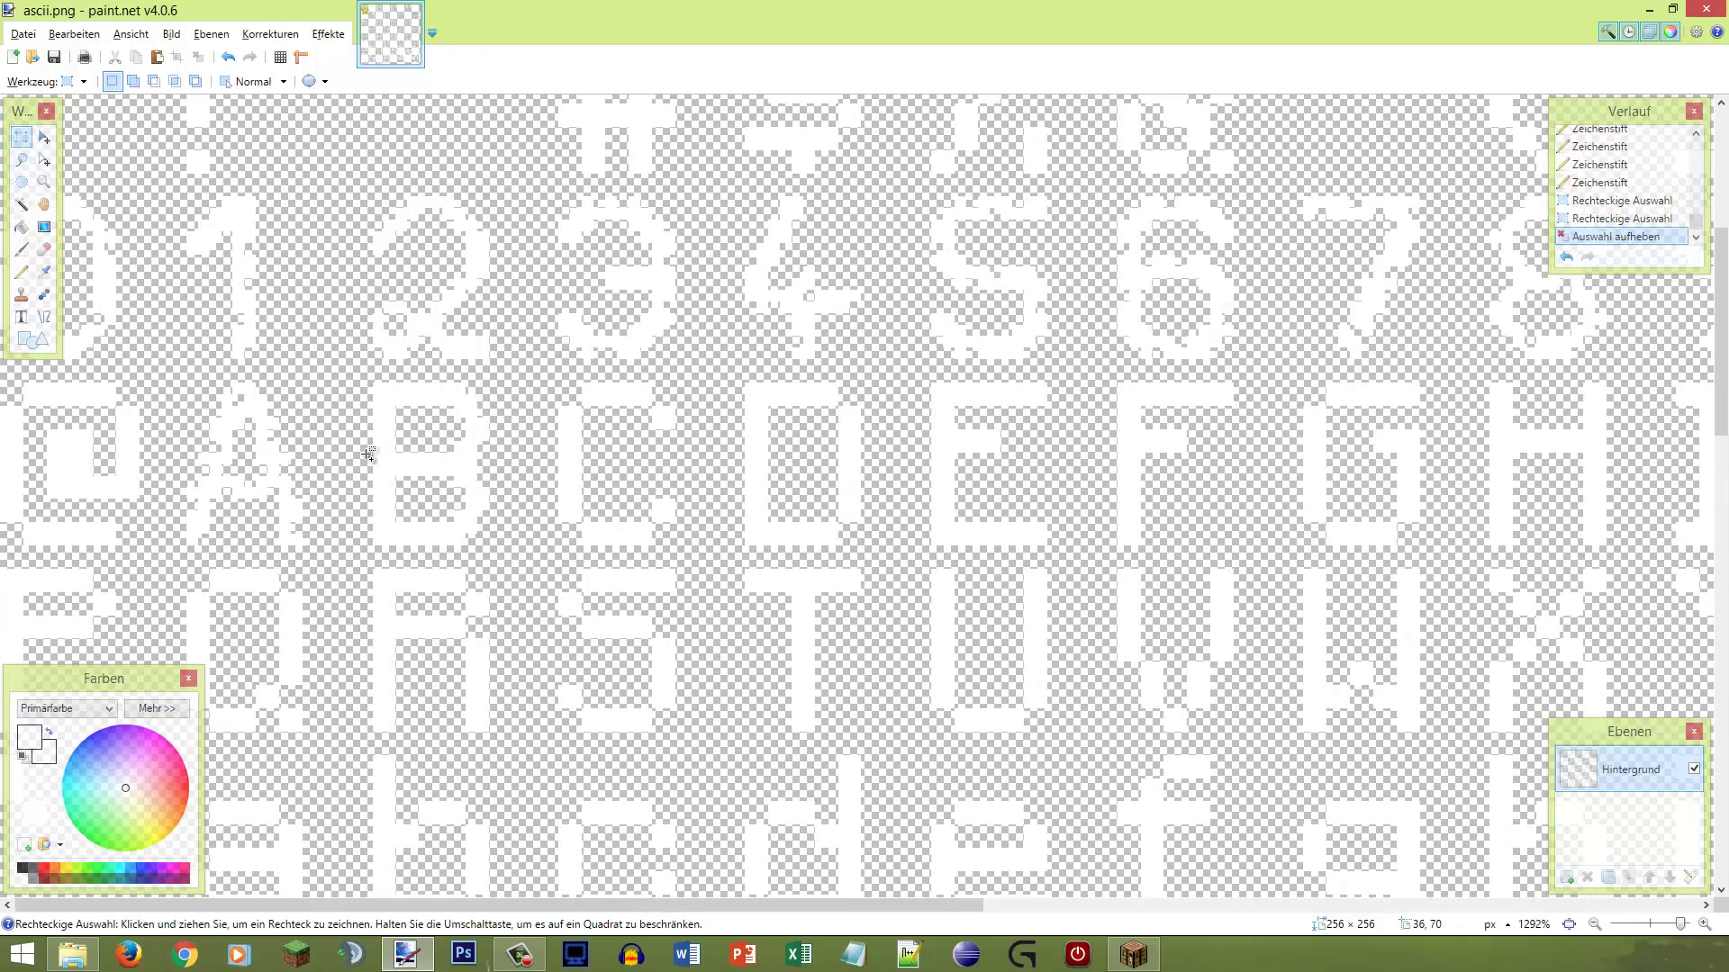
scroll(370, 456, "up", 2)
scroll(410, 458, "down", 3)
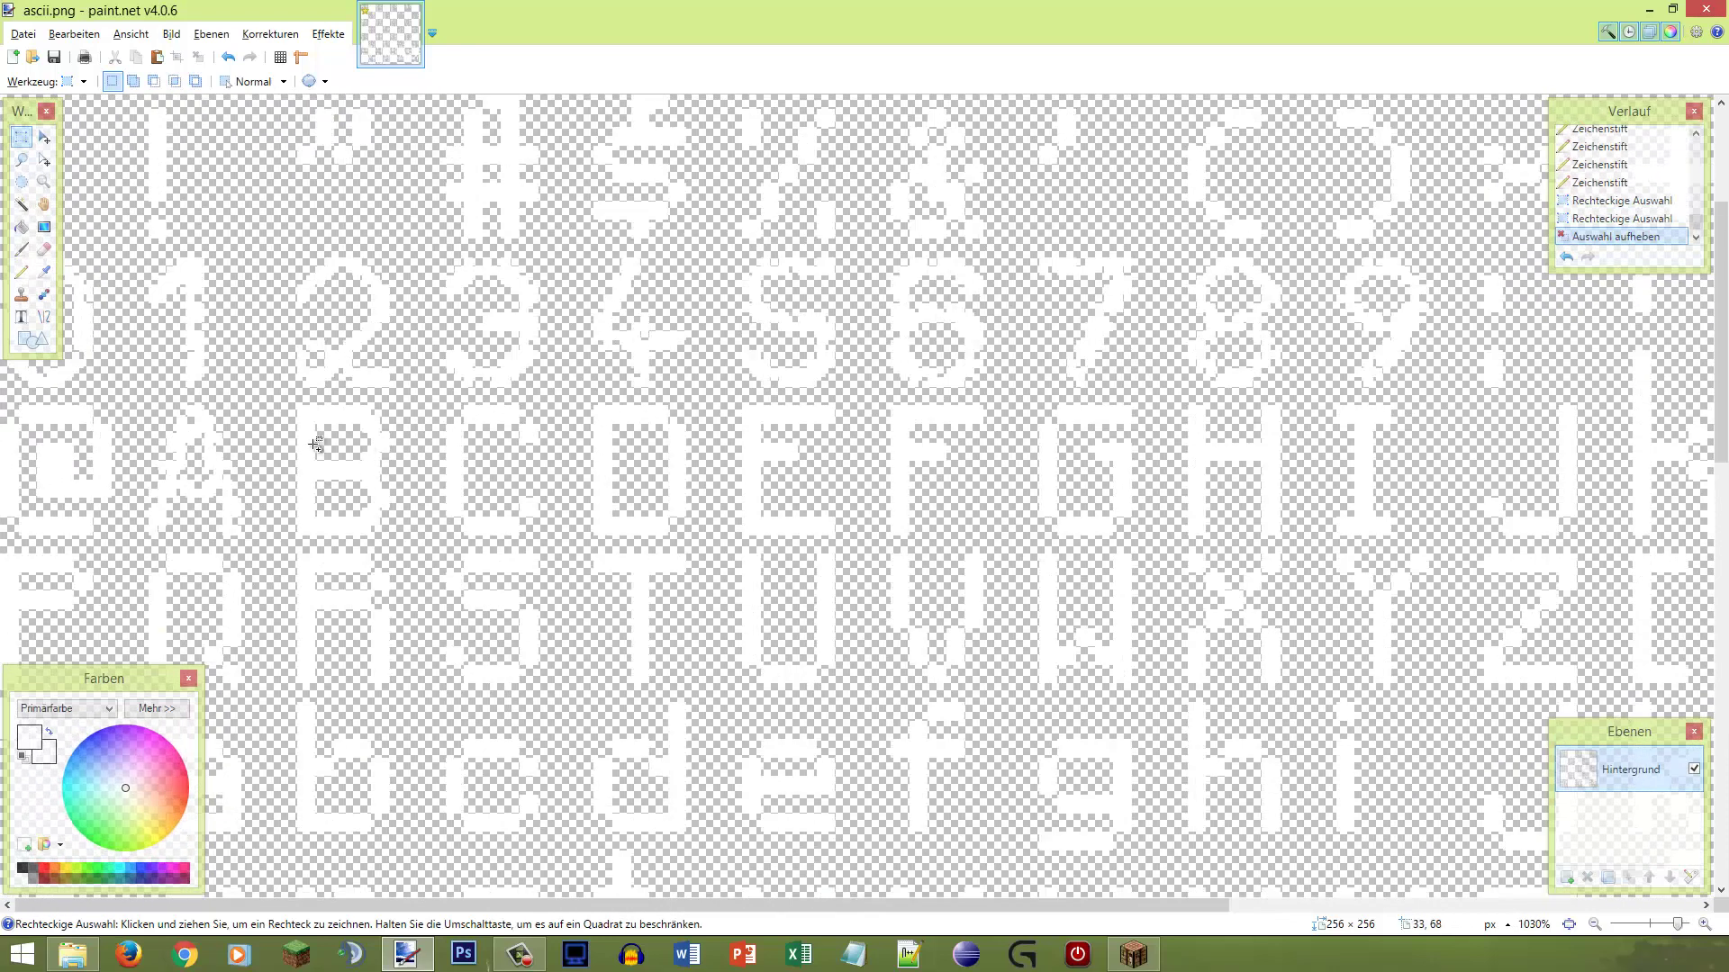
scroll(320, 446, "up", 3)
left_click_drag(491, 507, 519, 565)
key("e")
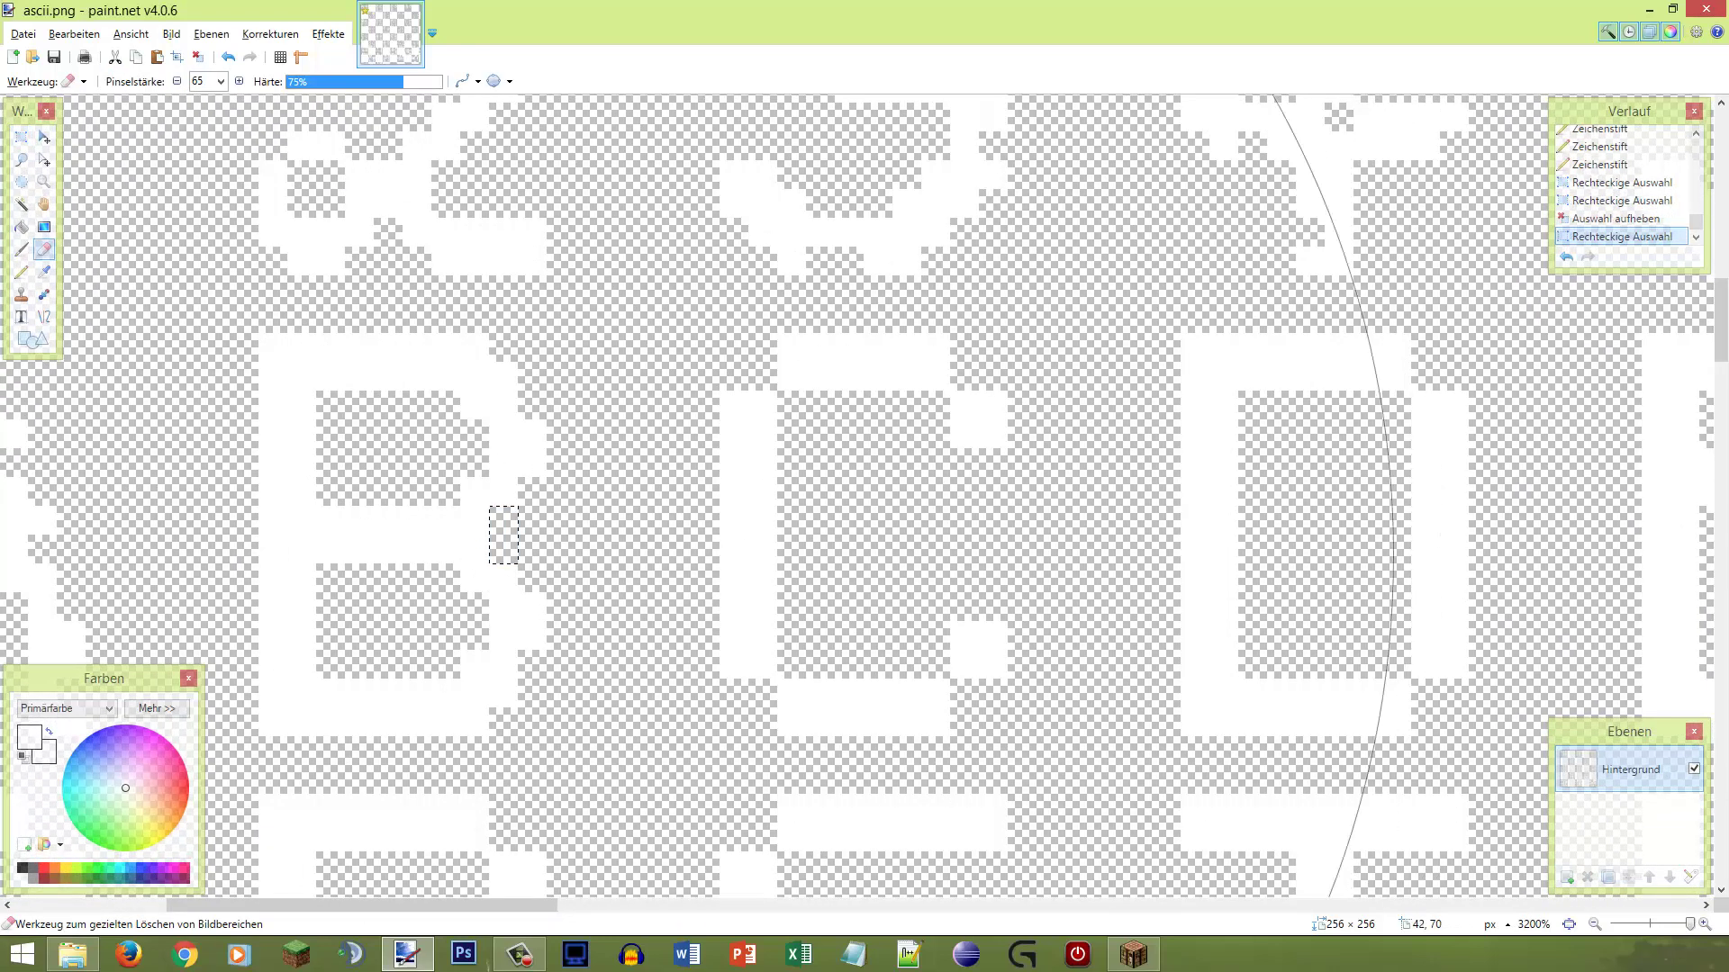
left_click(444, 531)
scroll(337, 484, "down", 2)
key("s")
scroll(338, 485, "down", 2)
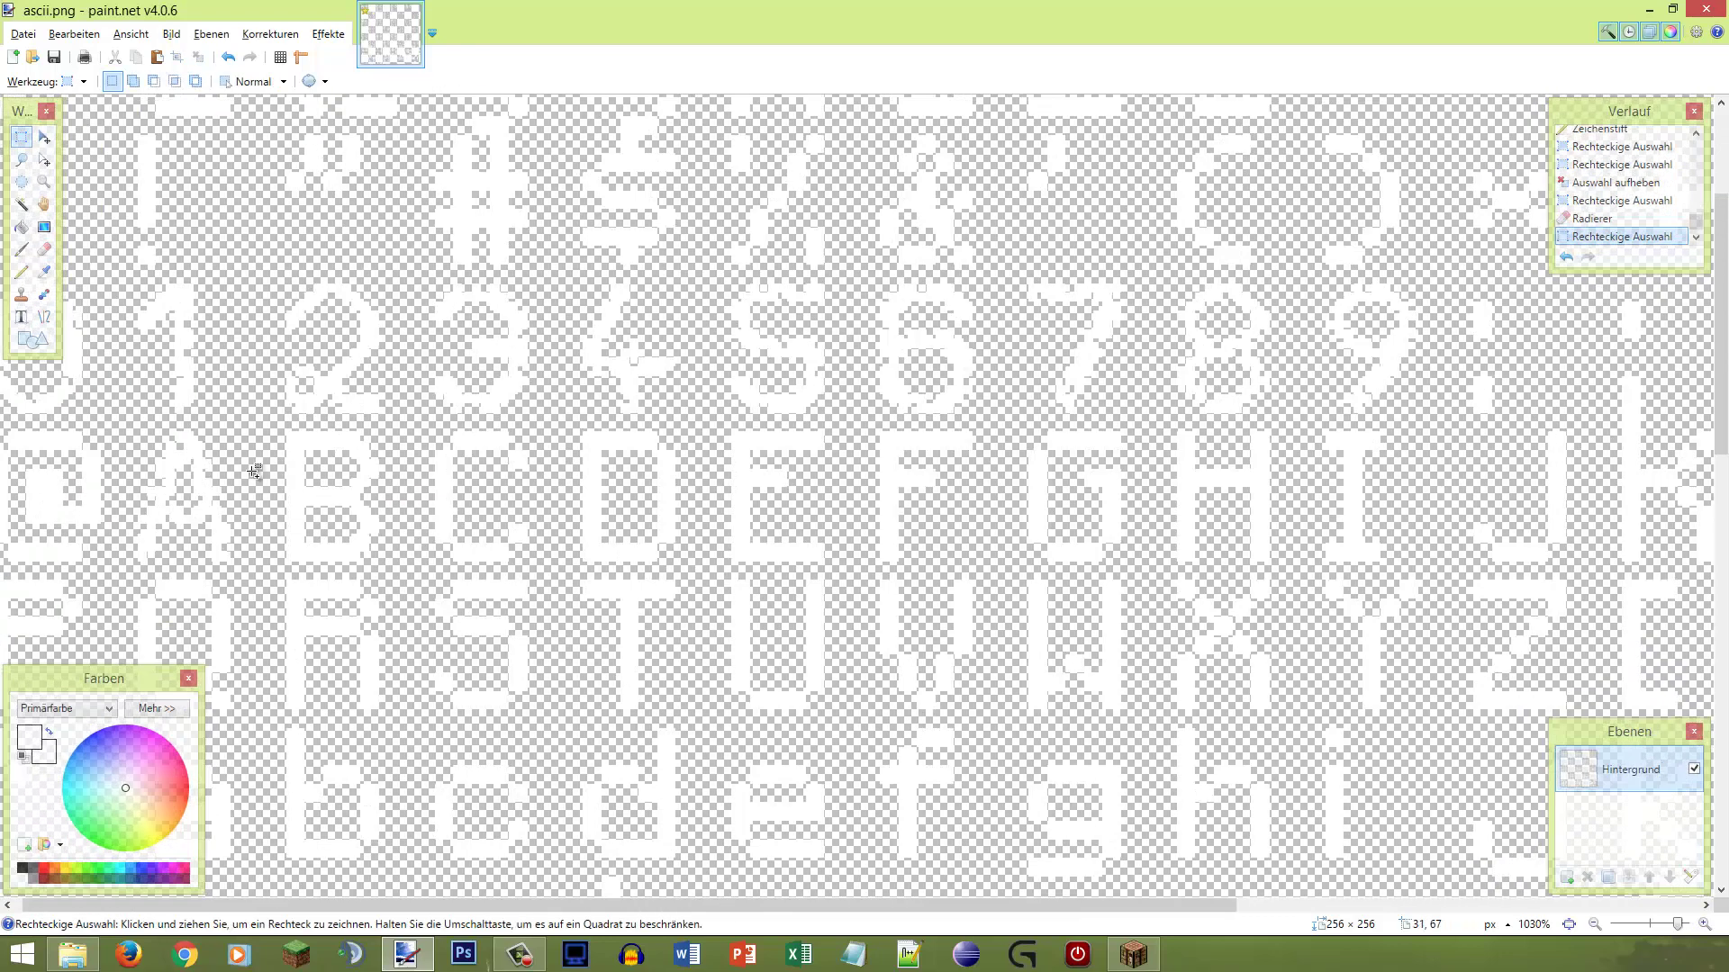
left_click(223, 475)
scroll(223, 475, "up", 2)
key("ctrl+z")
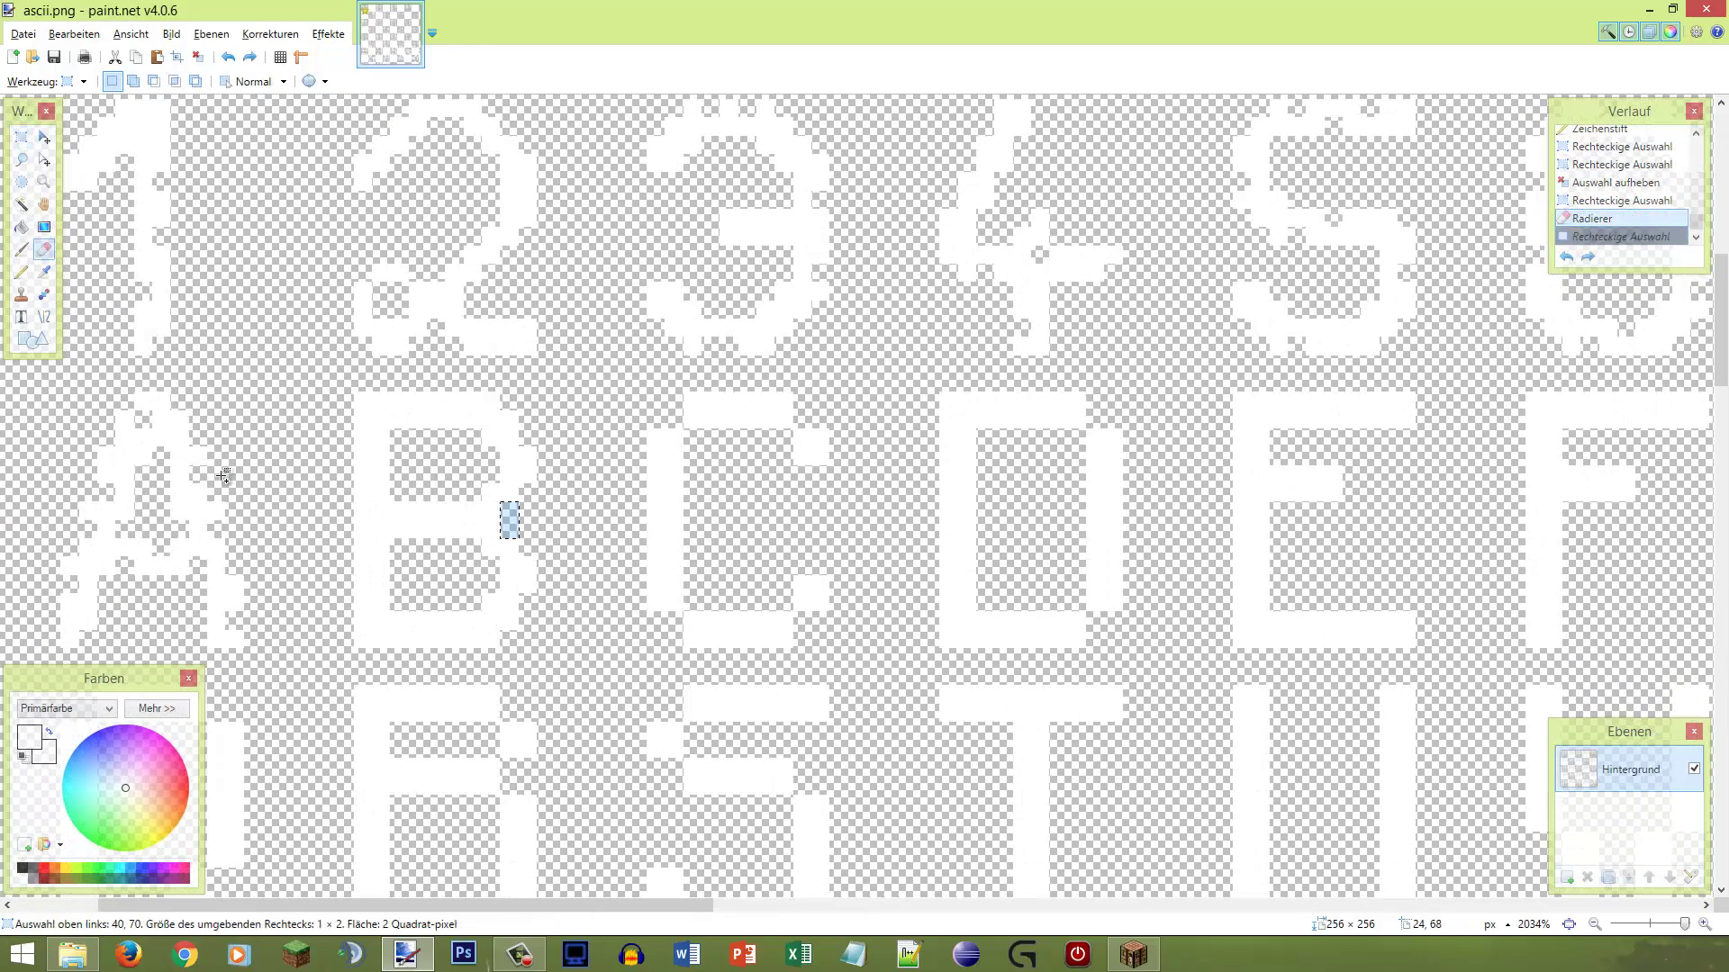
key("ctrl+z")
key("ctrl+d")
scroll(442, 509, "down", 3)
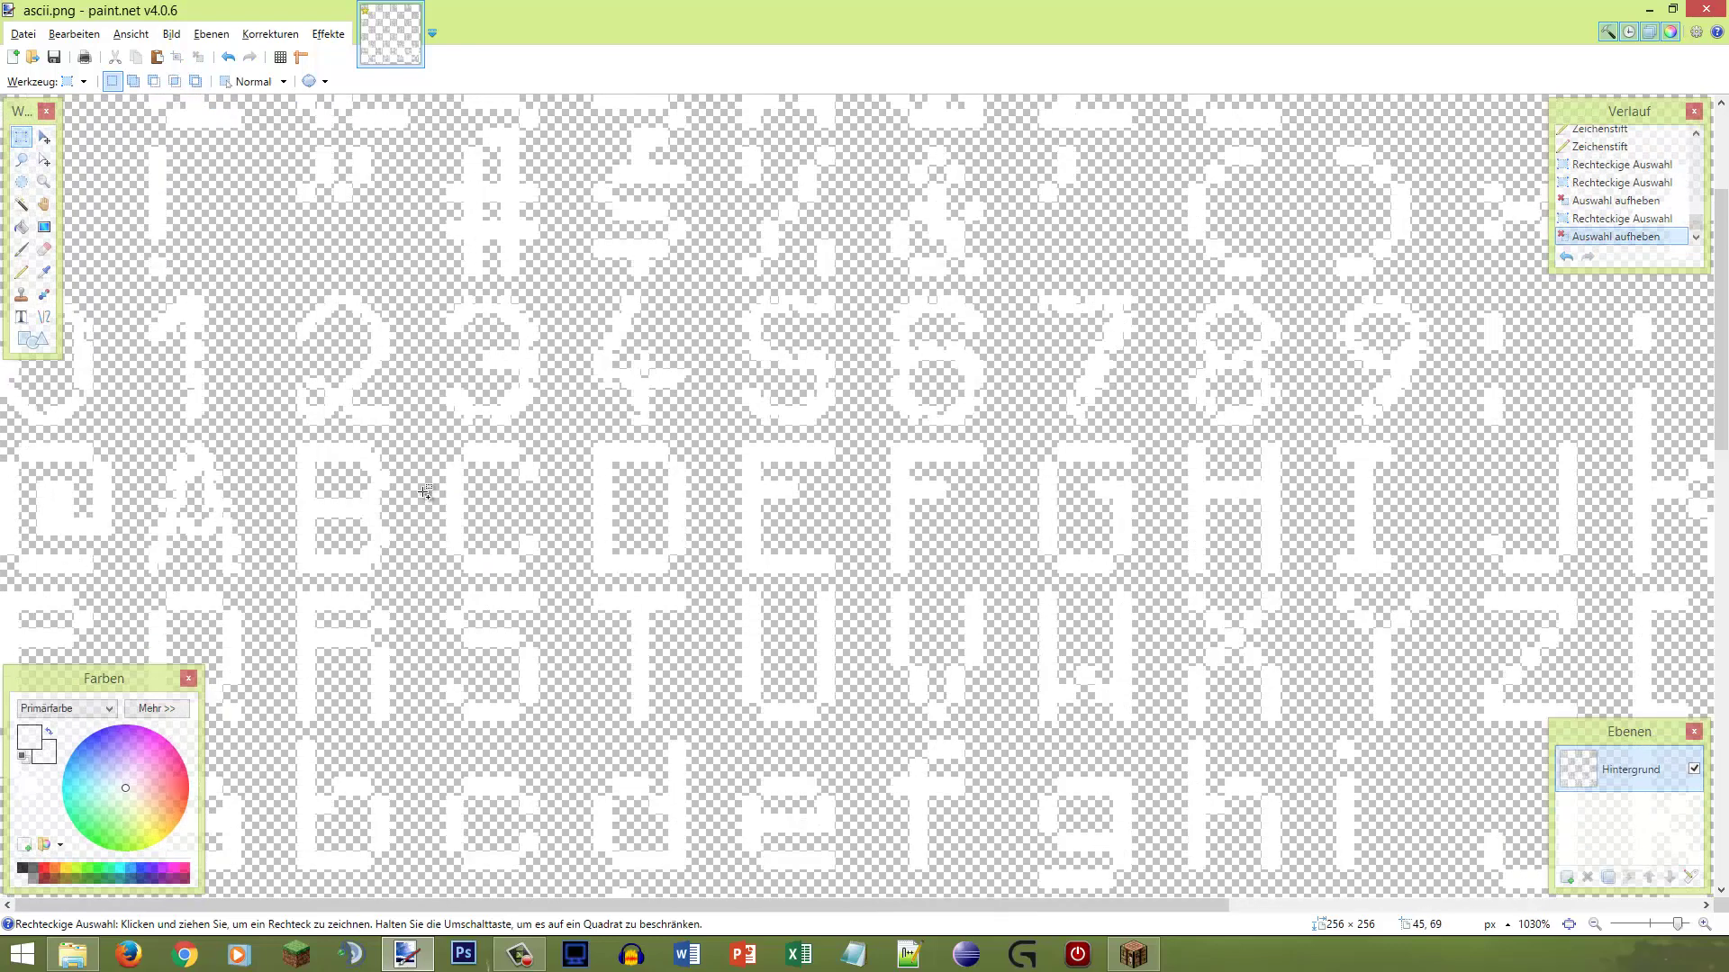
scroll(245, 501, "up", 4)
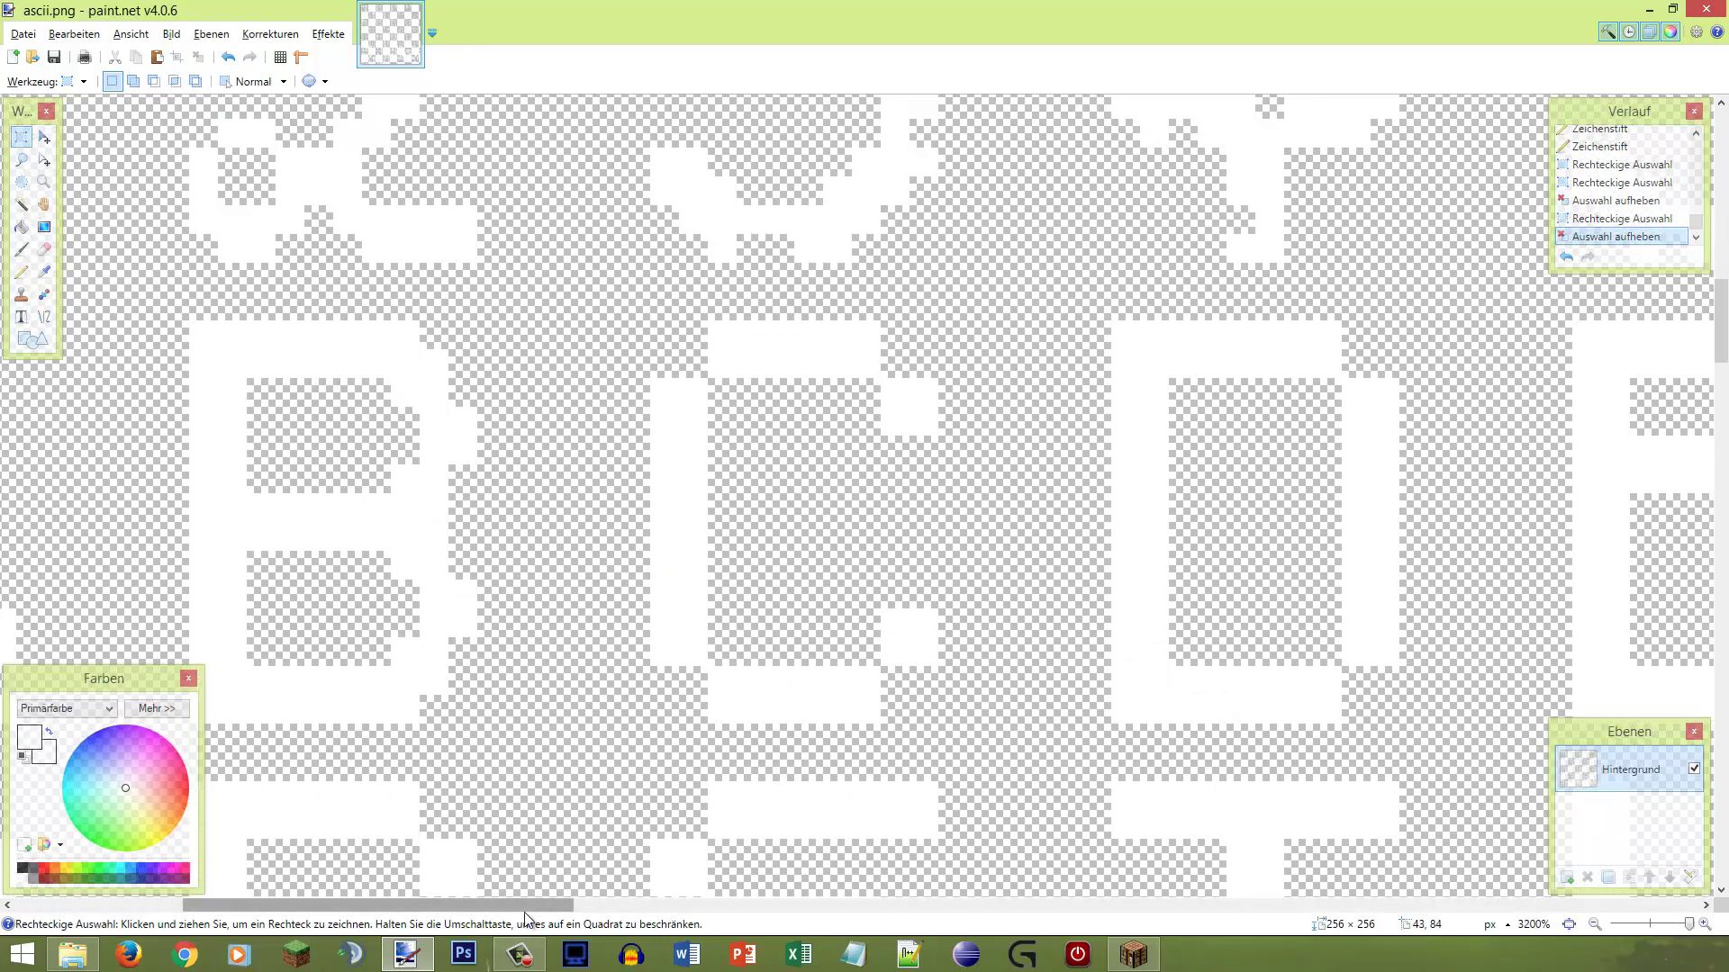
left_click_drag(521, 910, 507, 911)
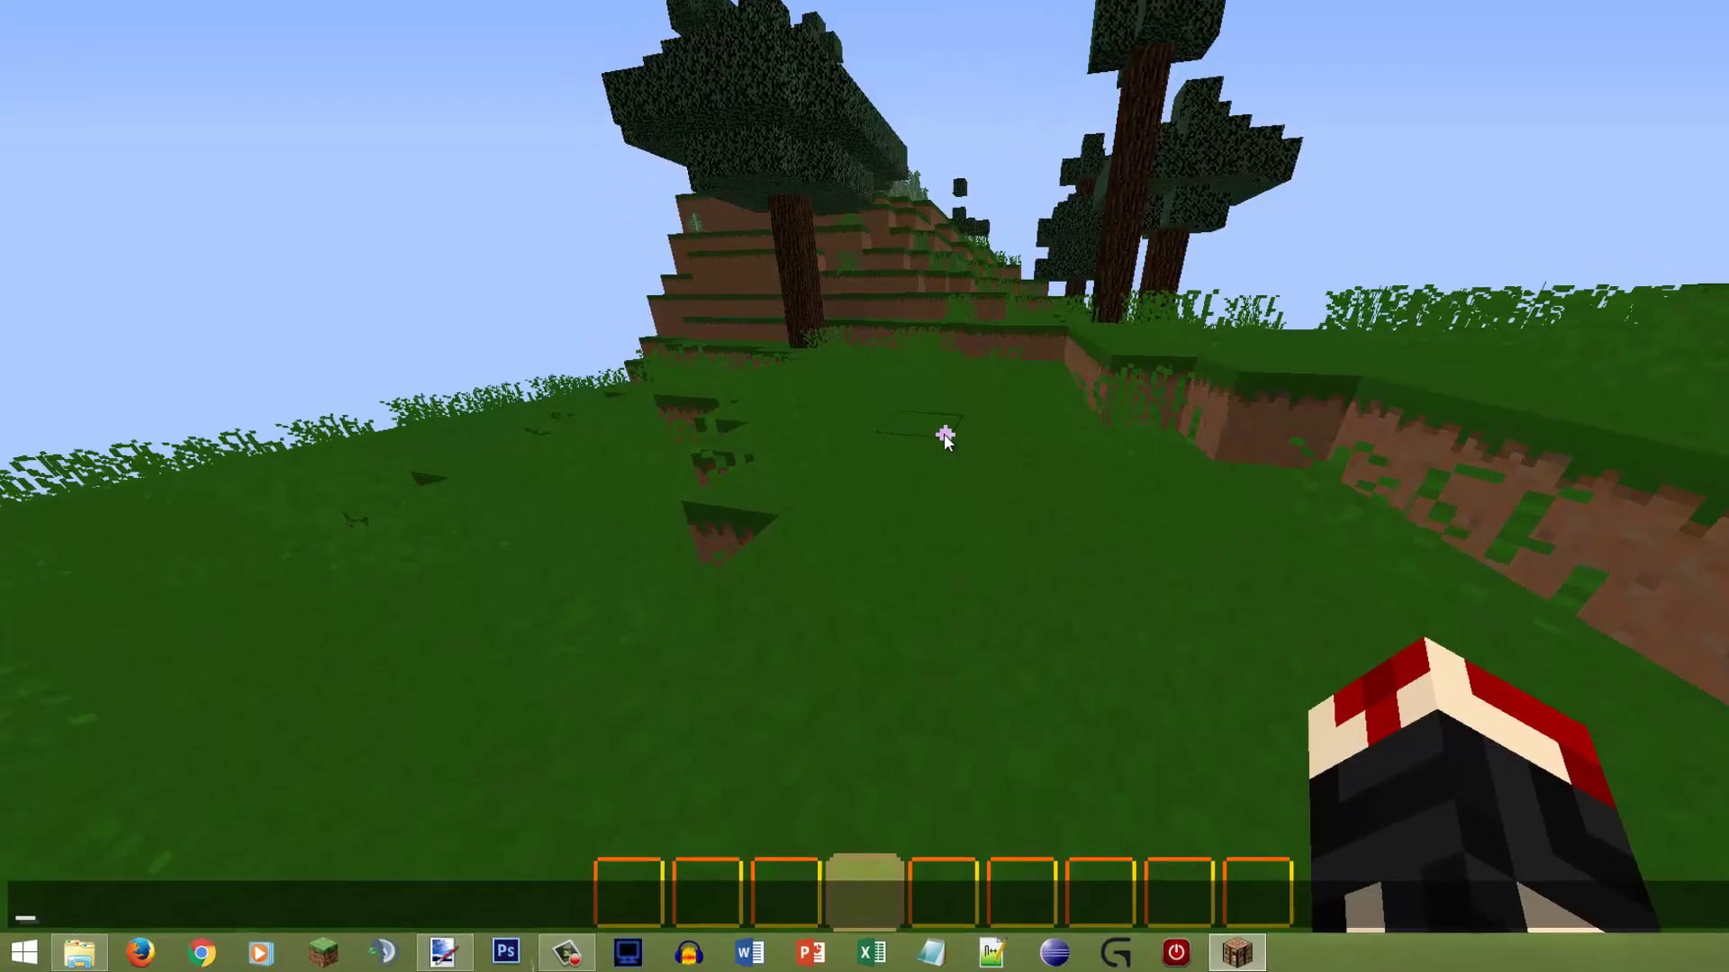
type("AB")
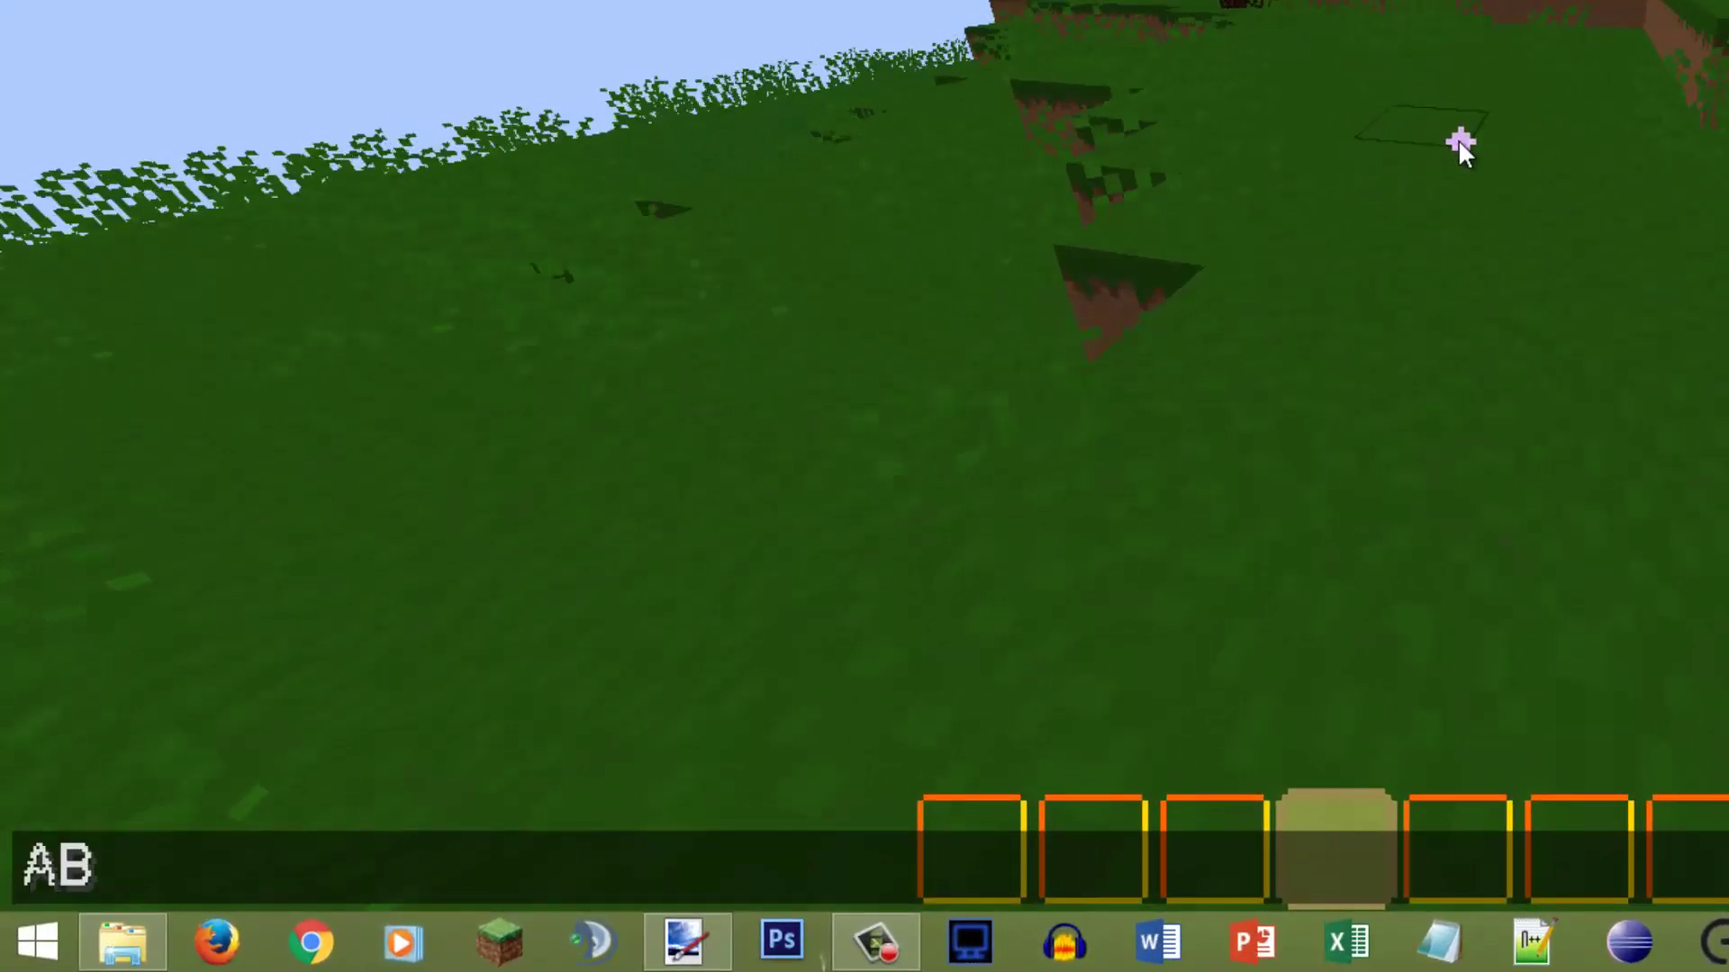
type("BBBBBBBB1242342124")
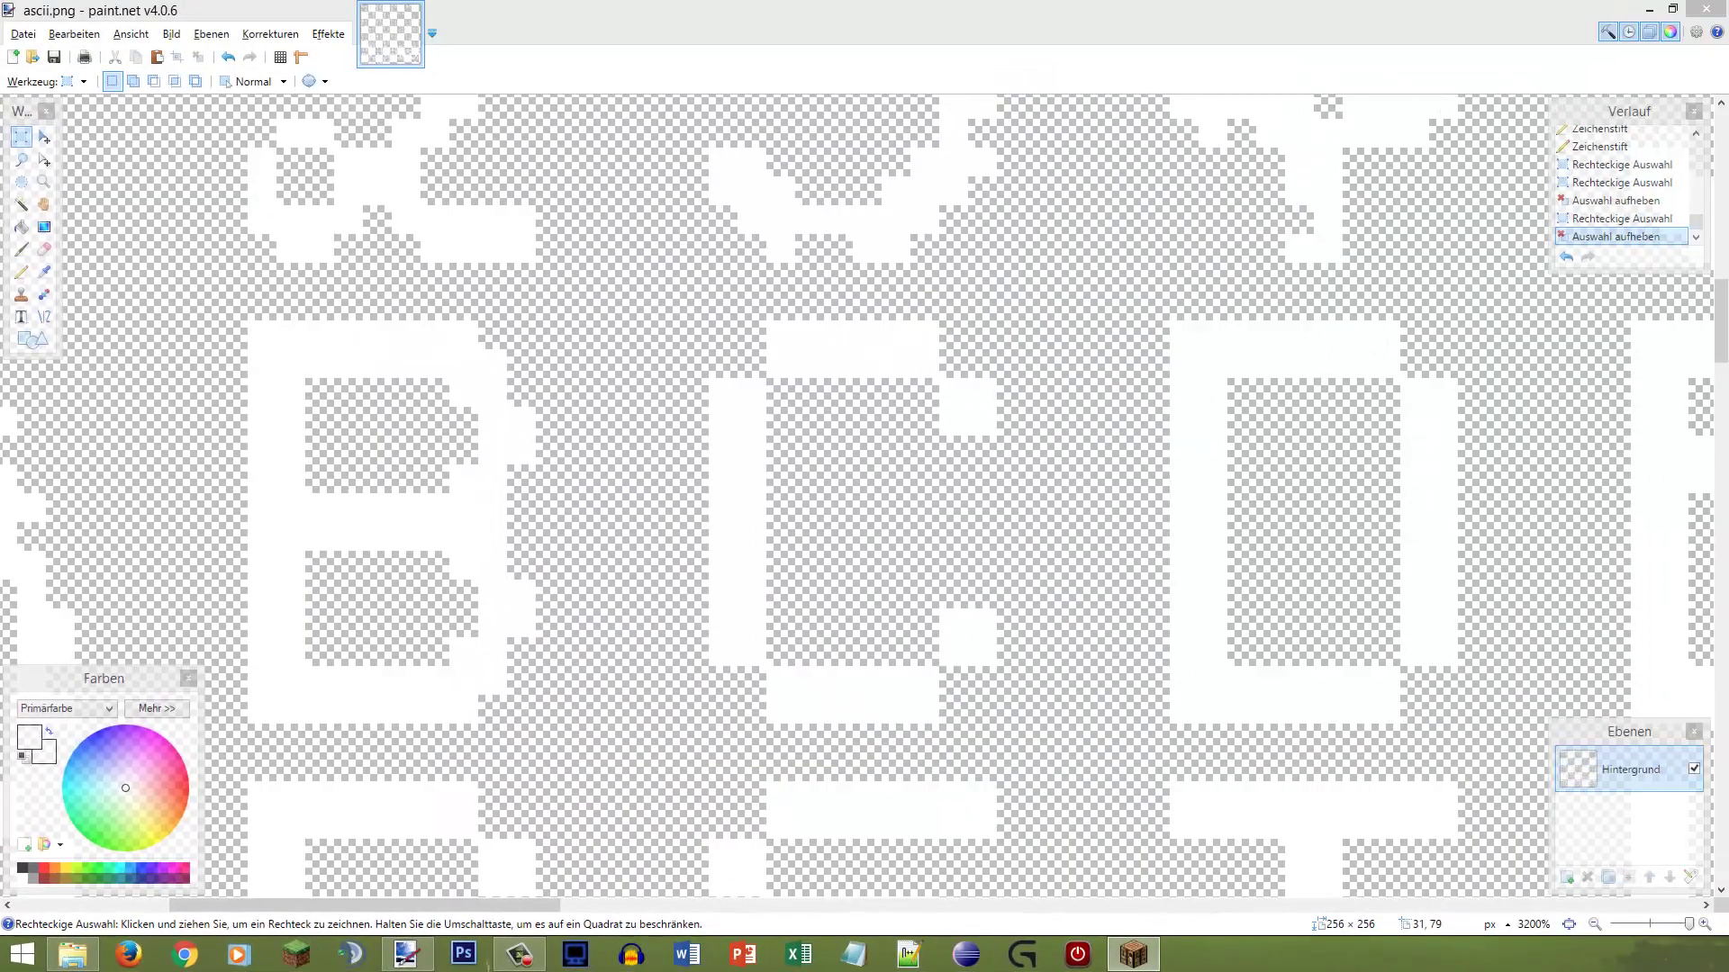
Step: Switch back to paint.net and roughen the B by erasing seven two-pixel selections along the edges of its stem, top bar and bottom bar
left_click(746, 20)
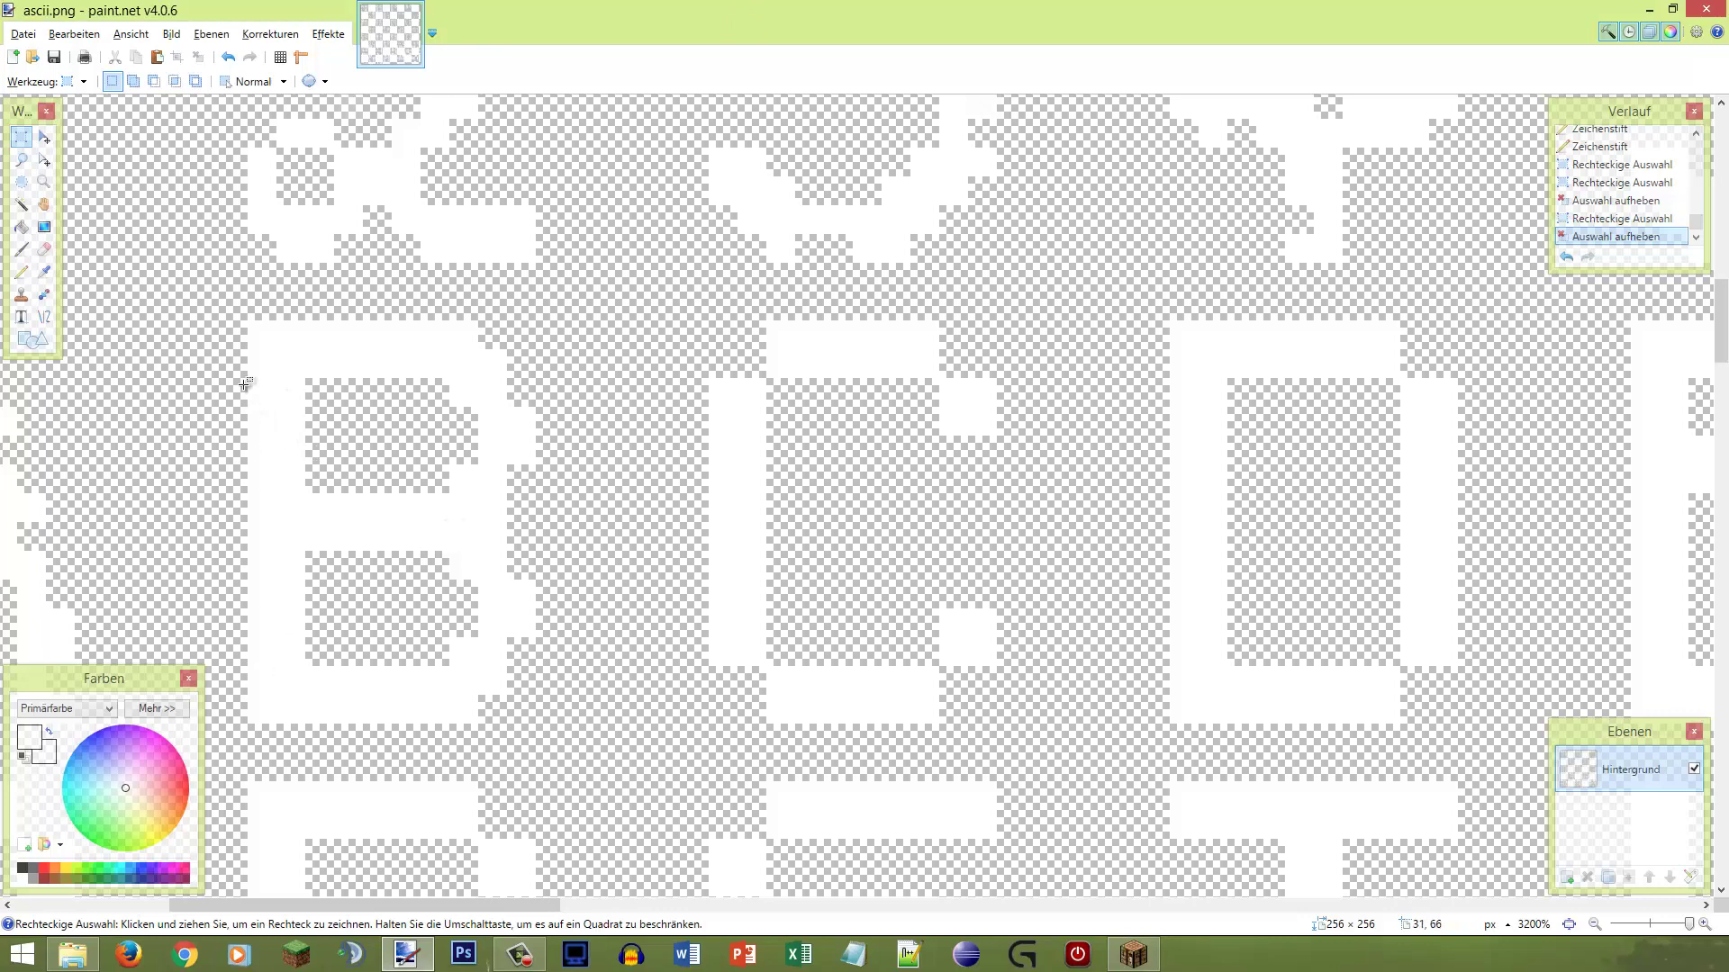
left_click_drag(306, 905, 225, 920)
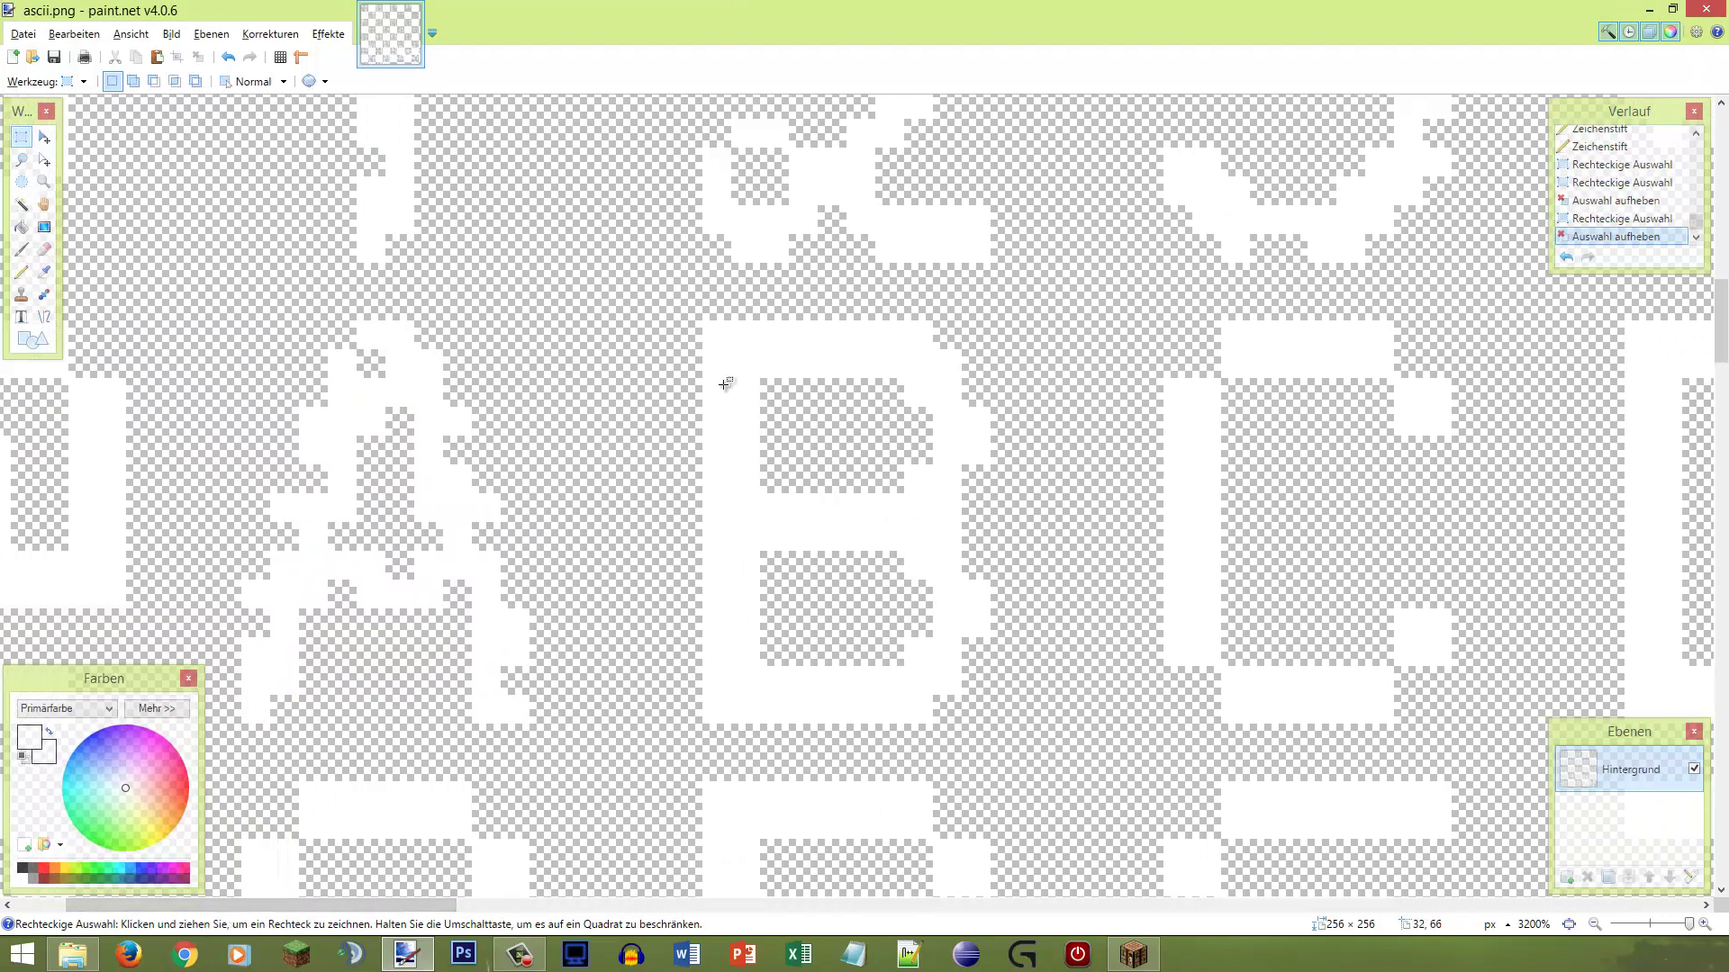
left_click_drag(696, 379, 717, 387)
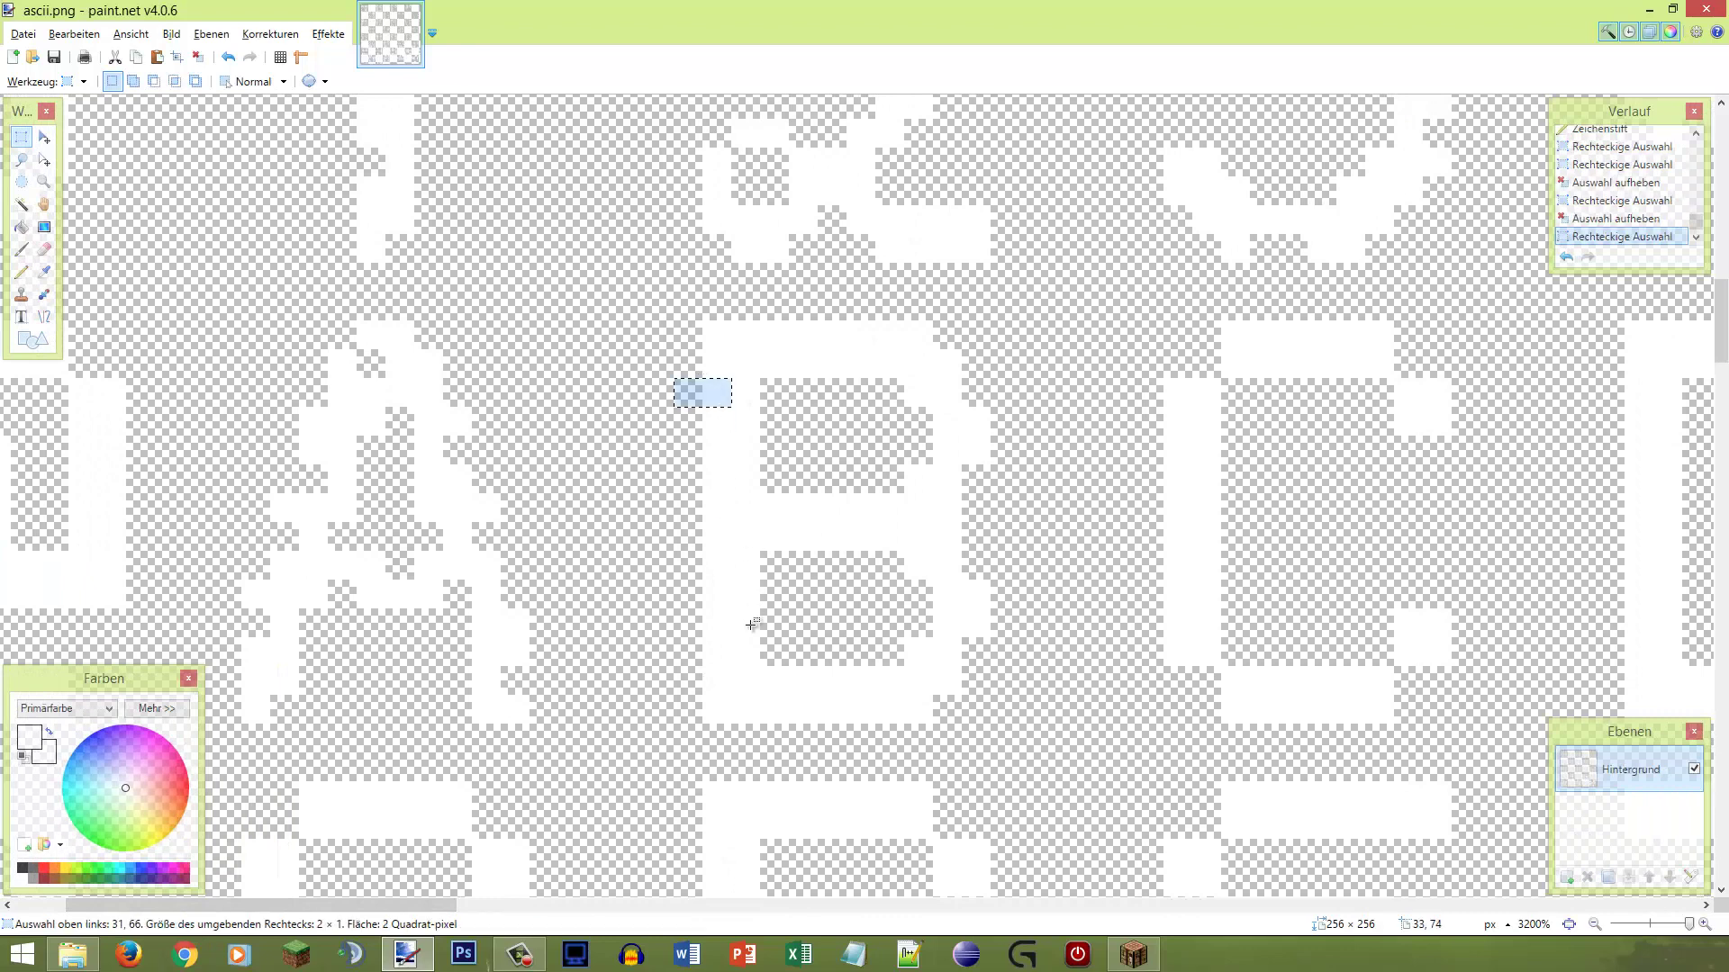
left_click_drag(780, 611, 752, 635)
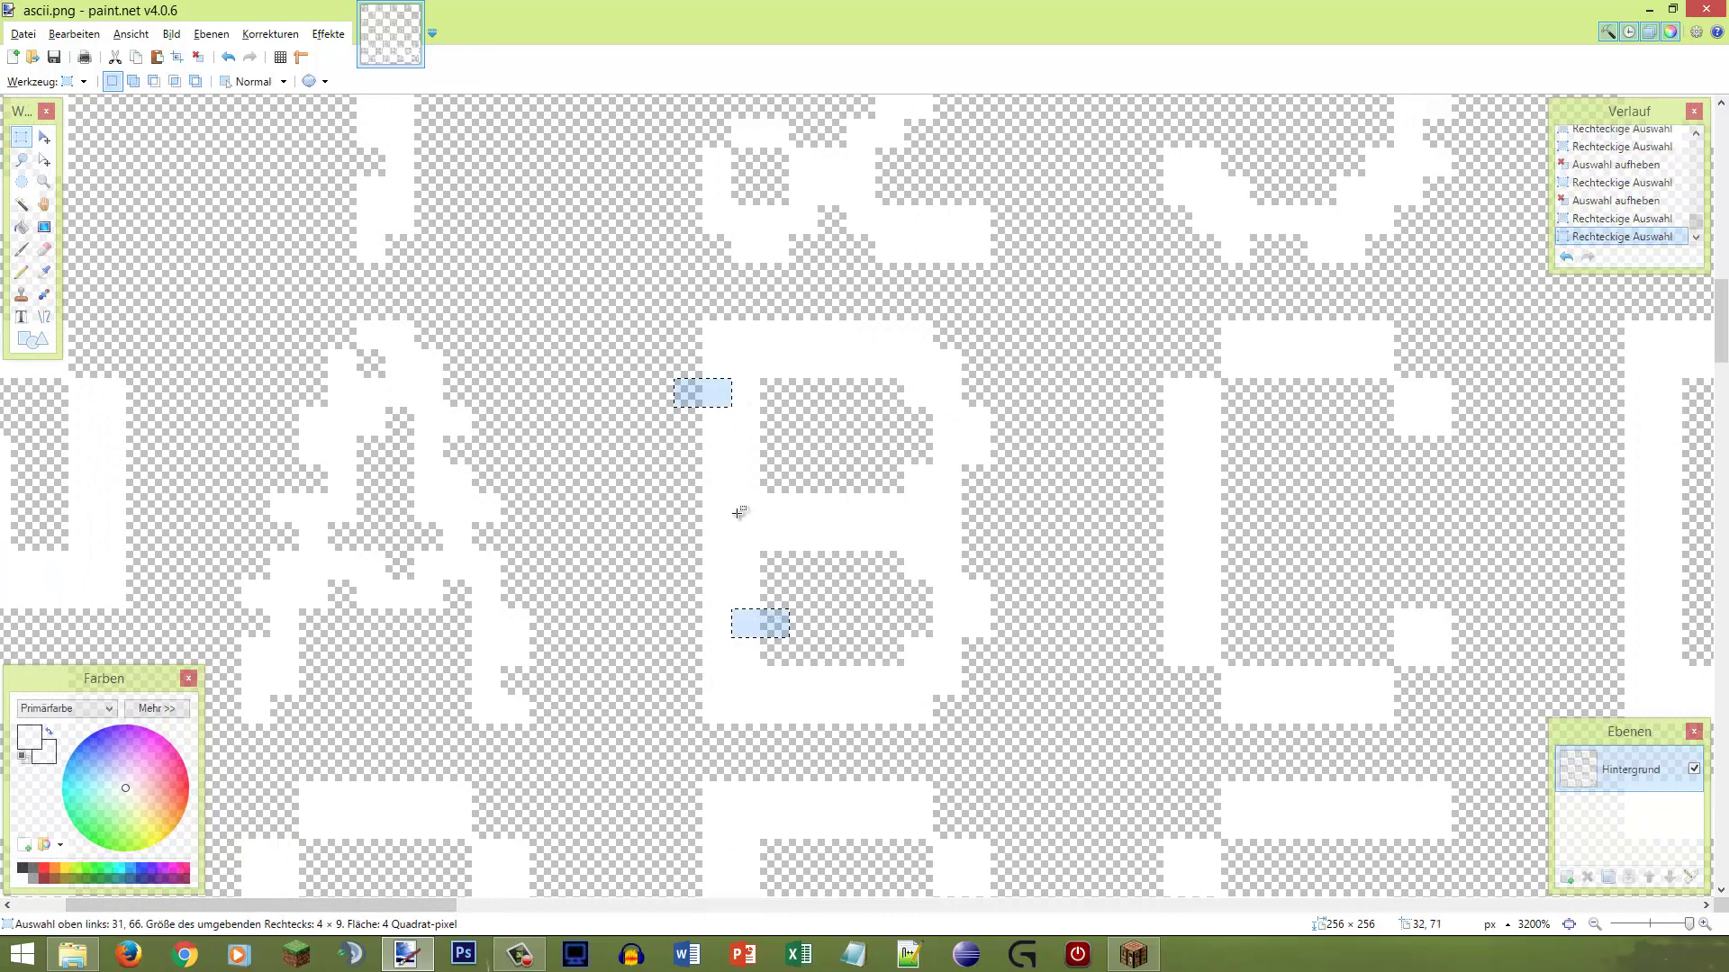
mouse_move(699, 505)
left_mouse_down()
mouse_move(720, 540)
mouse_move(721, 513)
left_mouse_up()
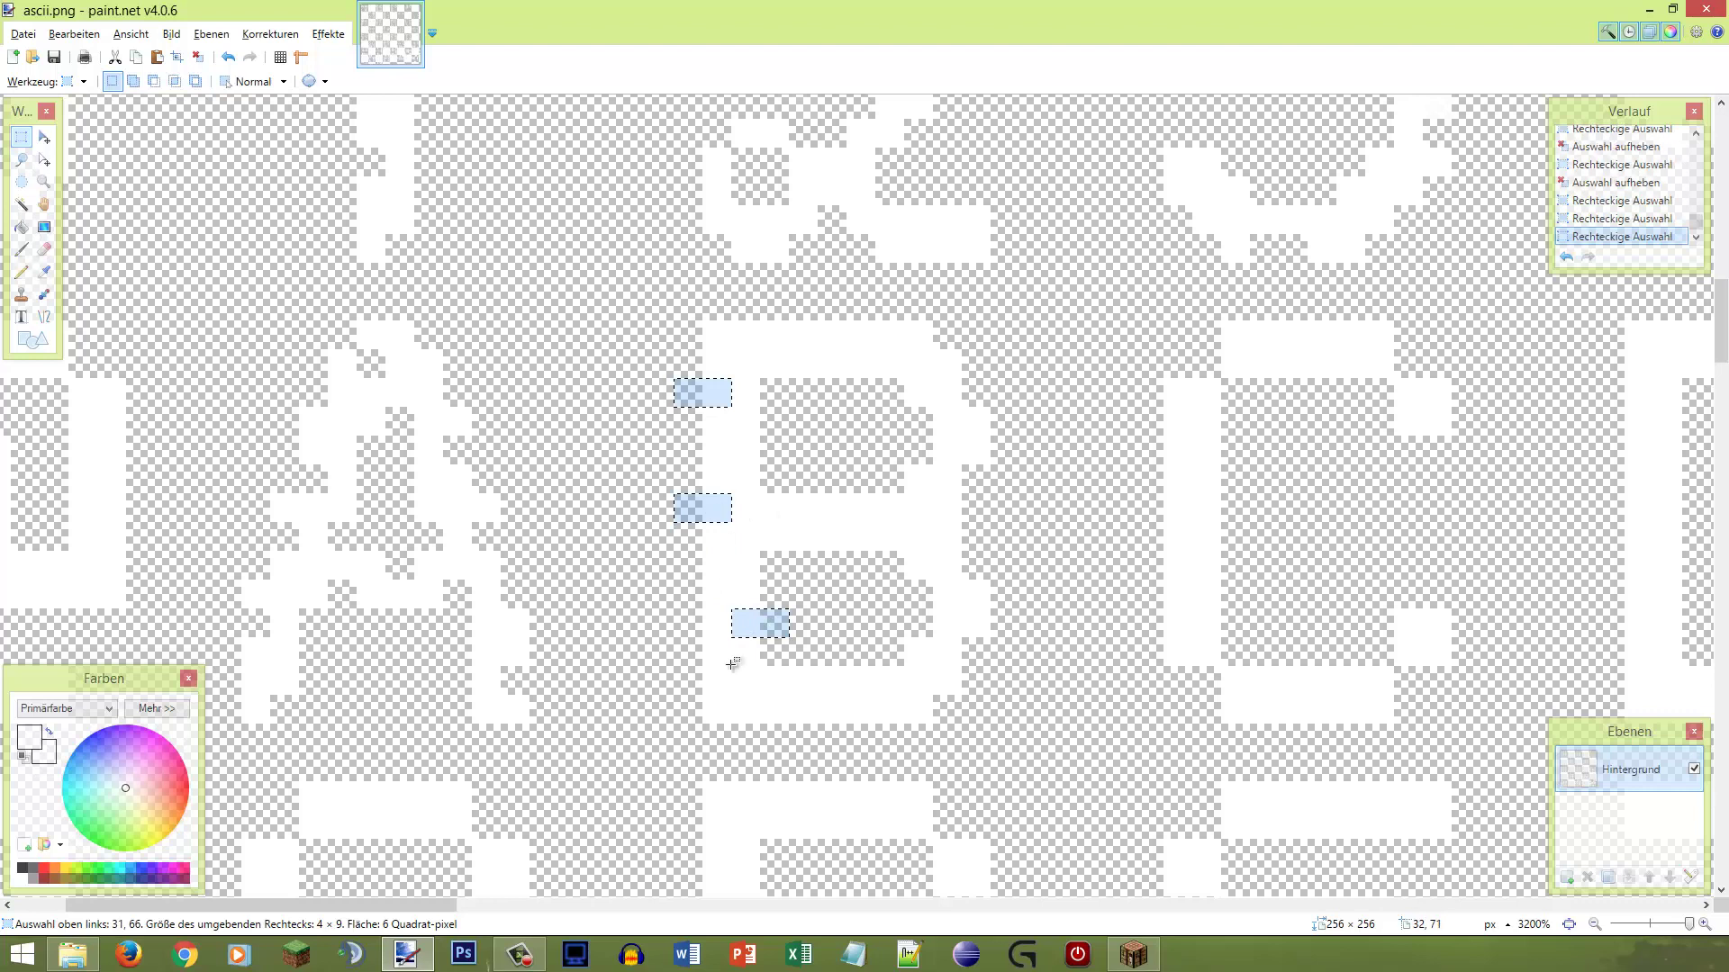
left_click_drag(749, 718, 747, 743)
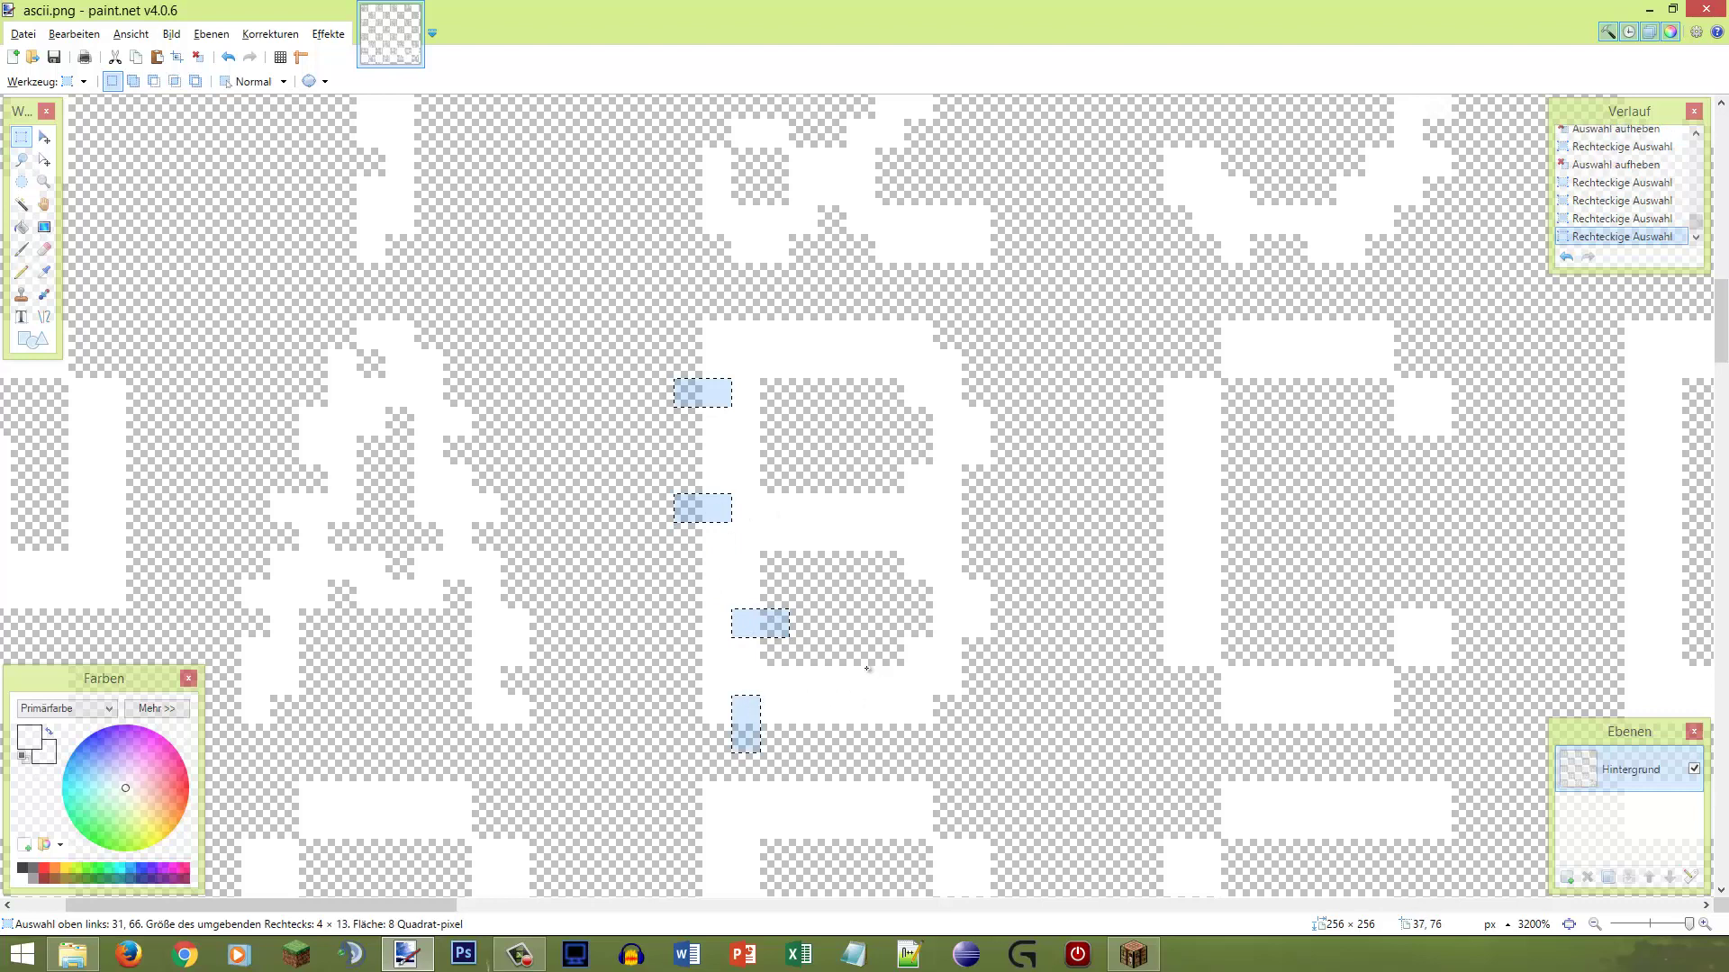
left_click_drag(862, 689, 860, 653)
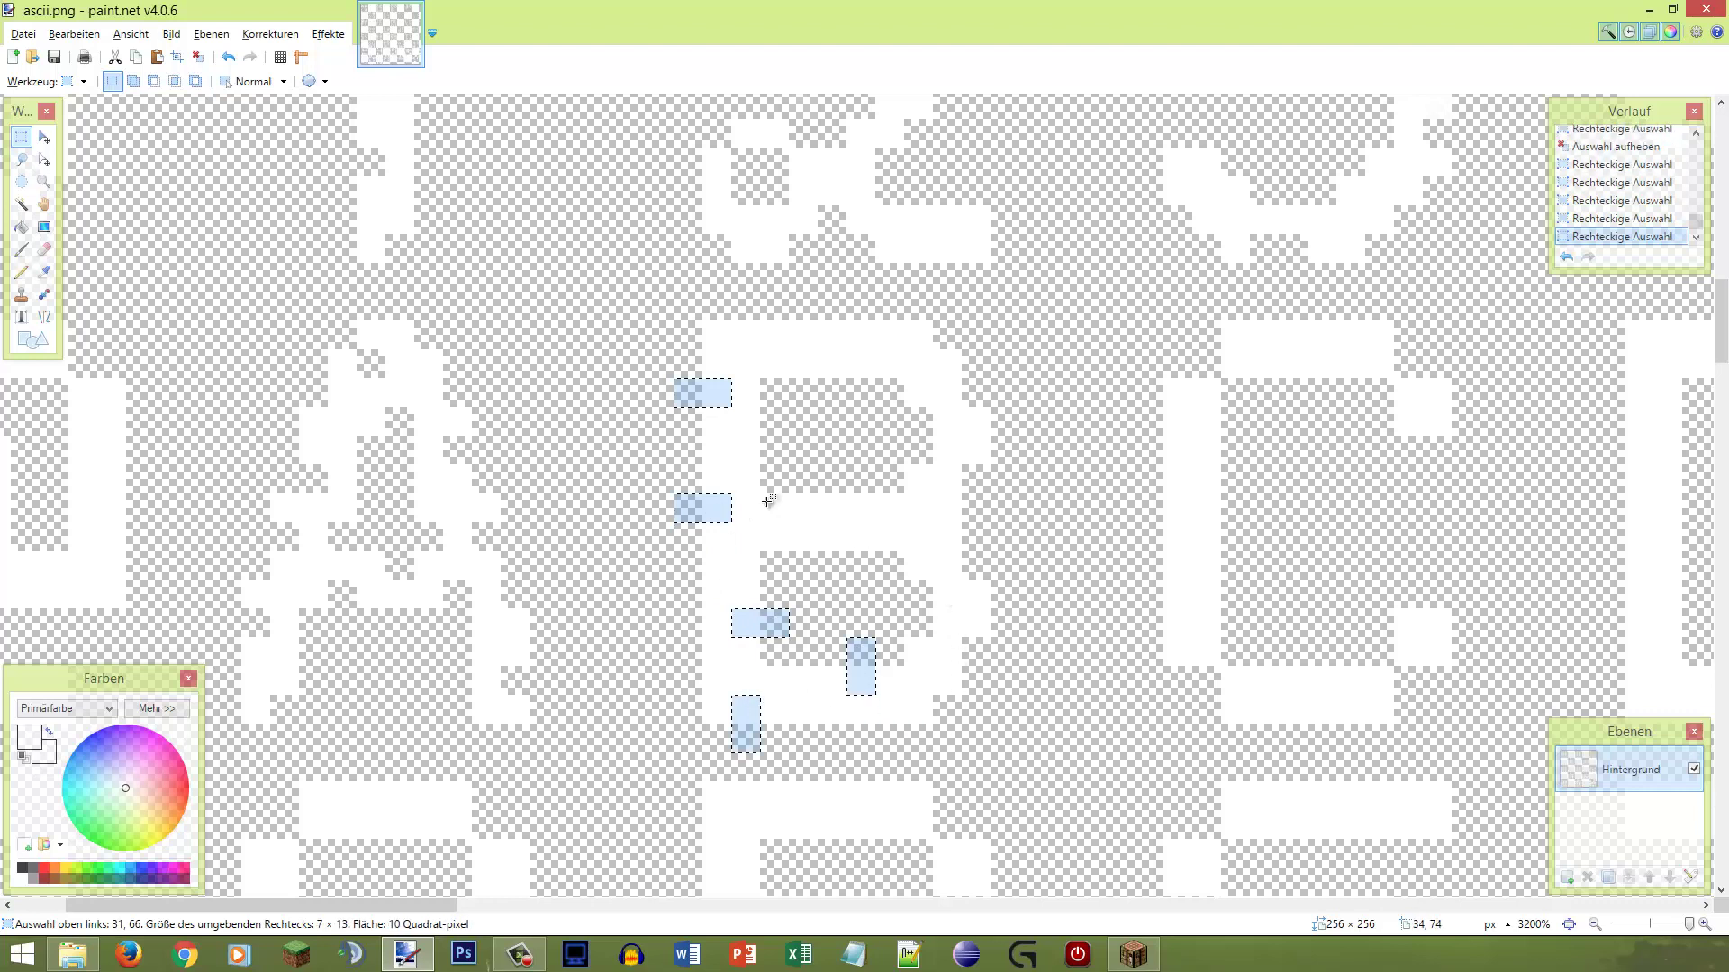
left_click_drag(762, 297, 788, 350)
left_click_drag(862, 403, 863, 355)
key("e")
left_click(727, 542)
scroll(953, 397, "down", 5)
key("s")
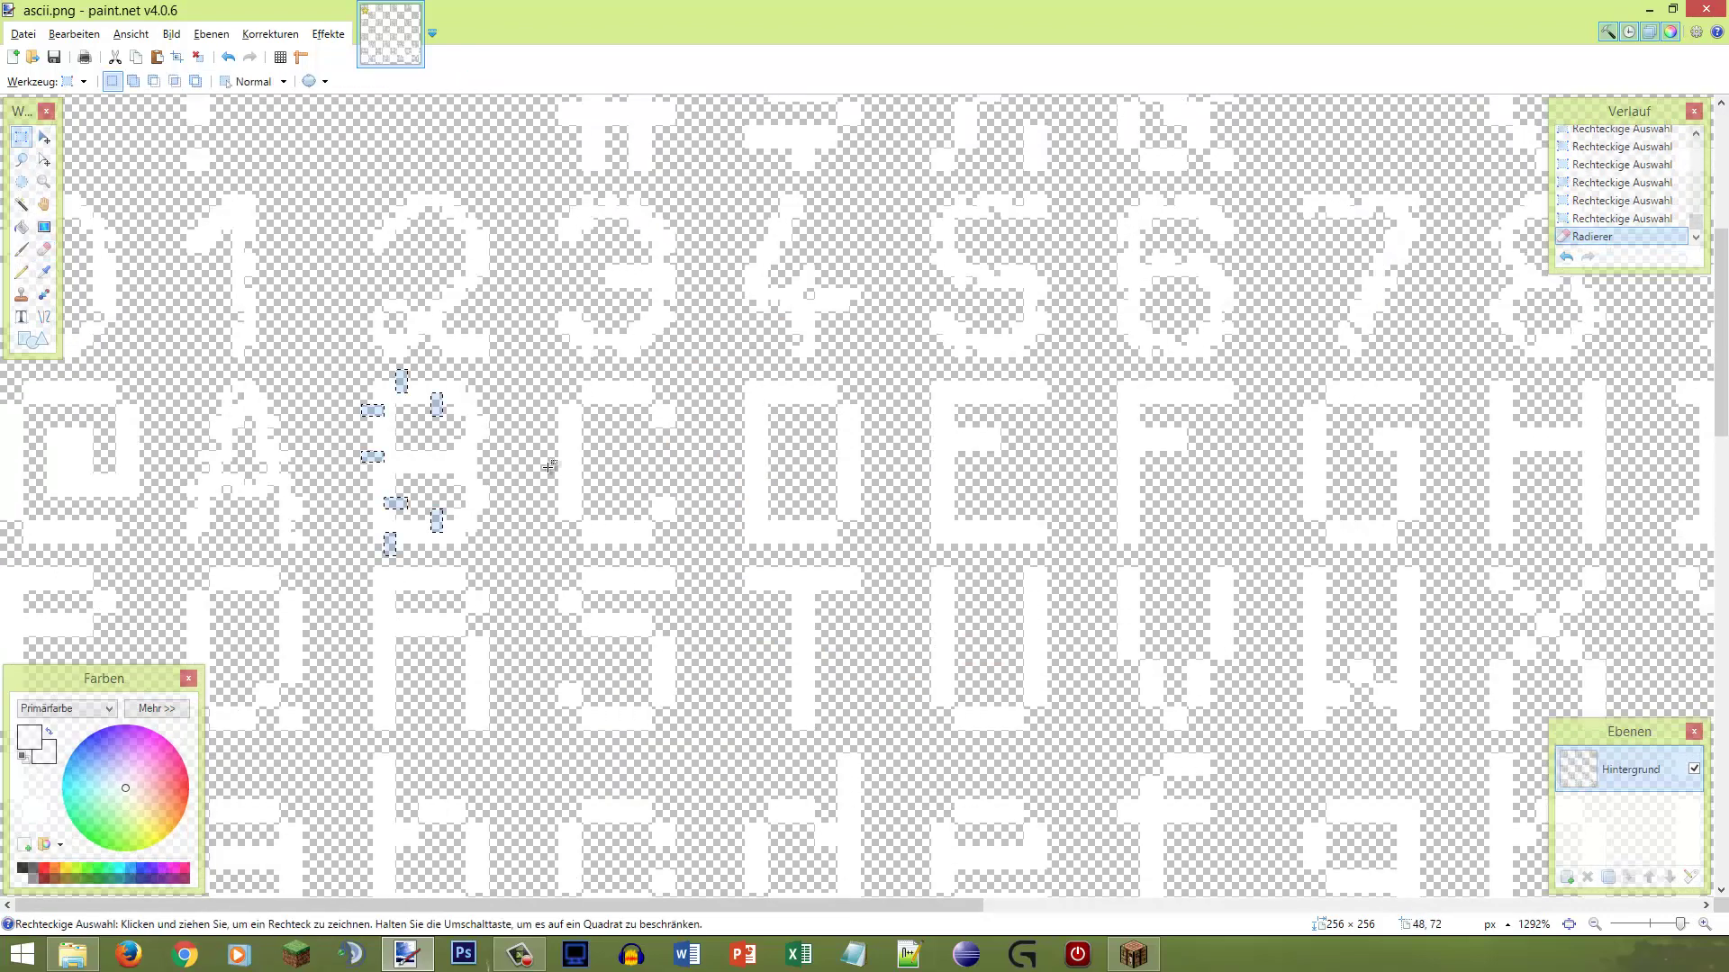
key("ctrl+d")
Step: Erase two 1 × 2 selections across the upper and lower edges of the B's middle bar to notch it
scroll(315, 457, "up", 5)
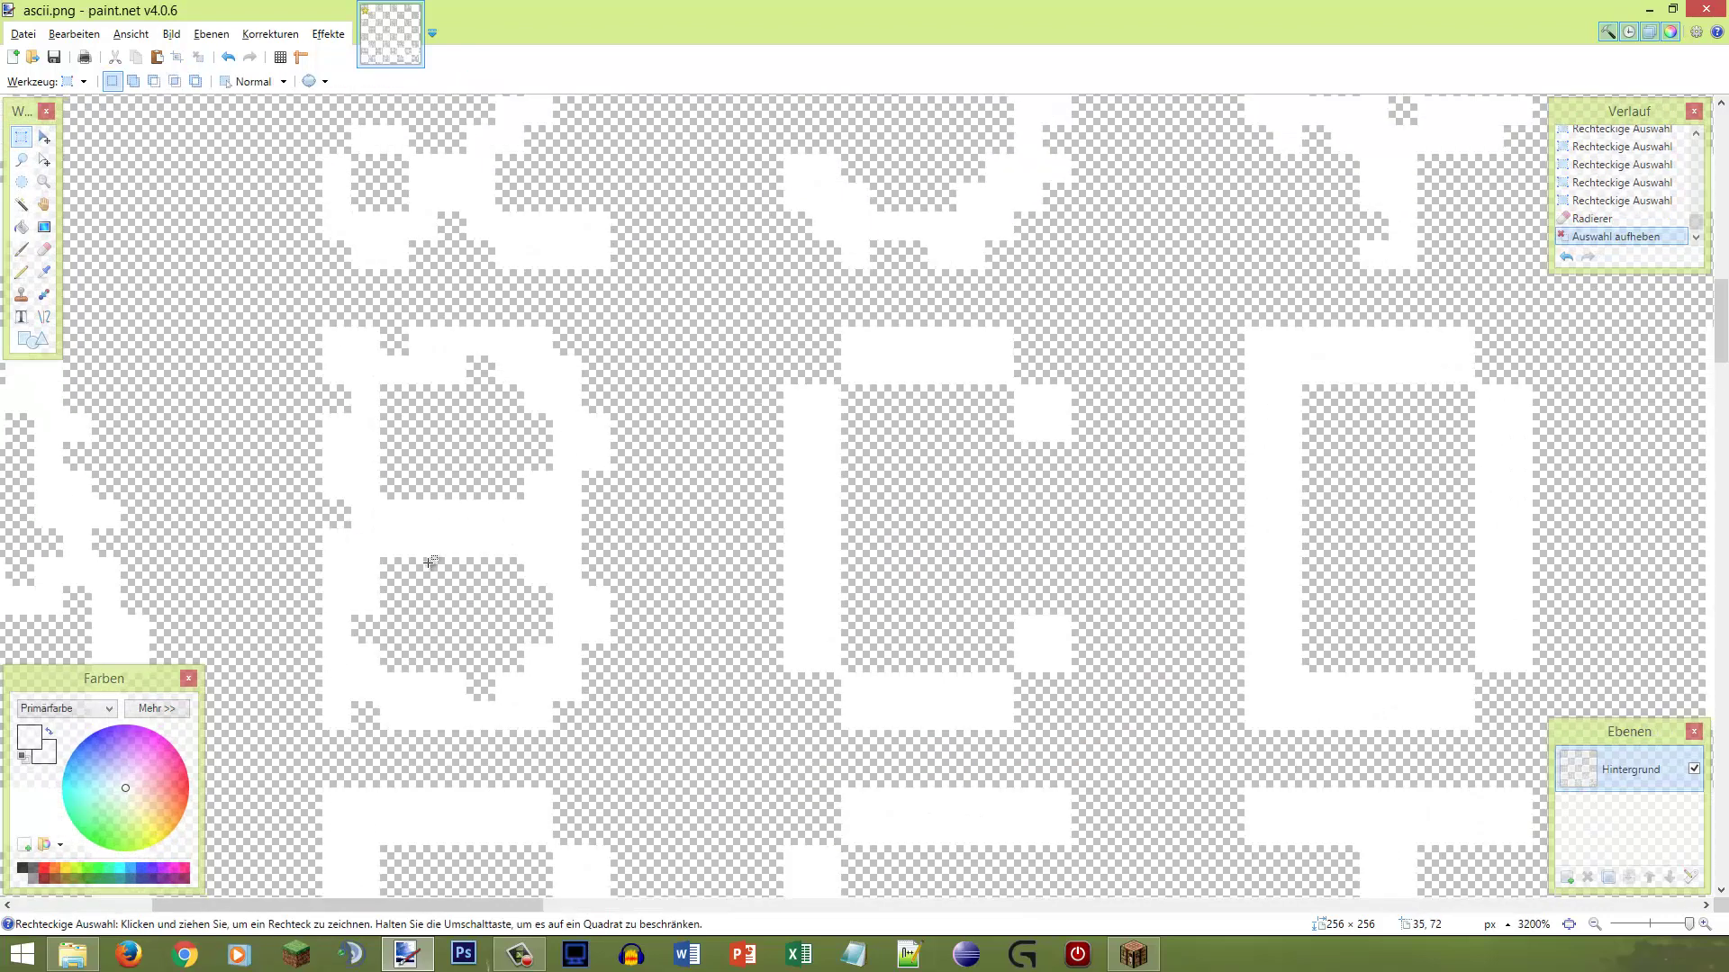
mouse_move(463, 526)
left_mouse_down()
mouse_move(413, 509)
mouse_move(428, 522)
left_mouse_up()
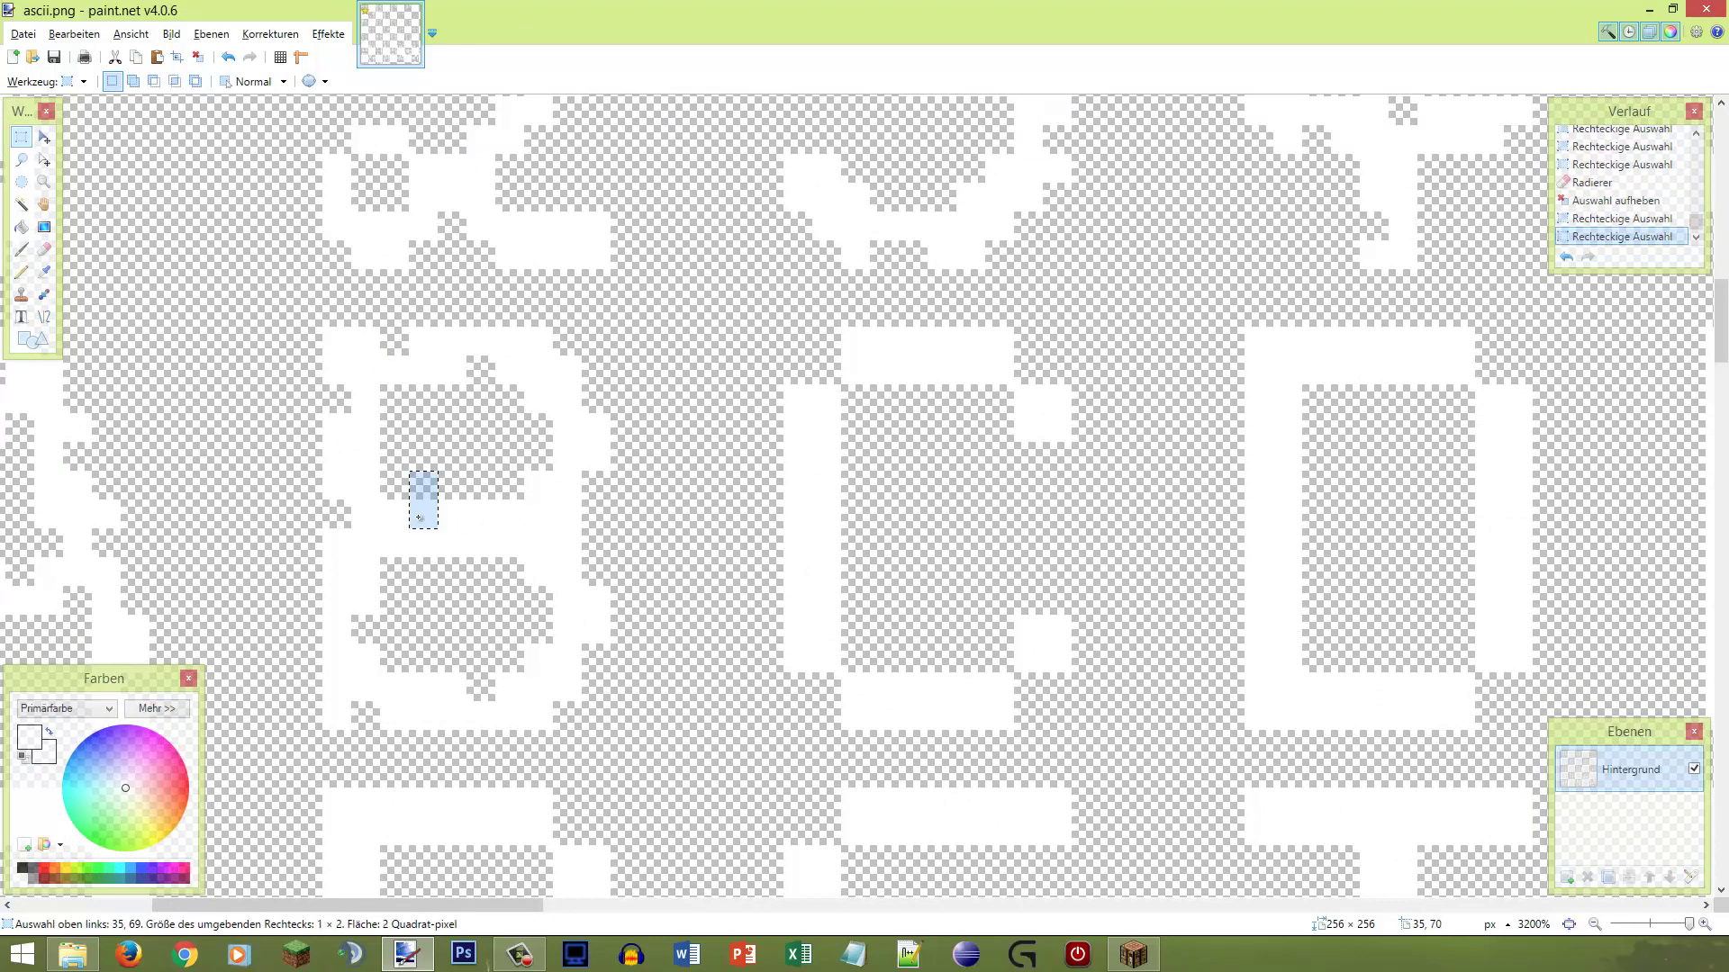
left_click_drag(486, 578, 493, 550)
key("e")
left_click(432, 525)
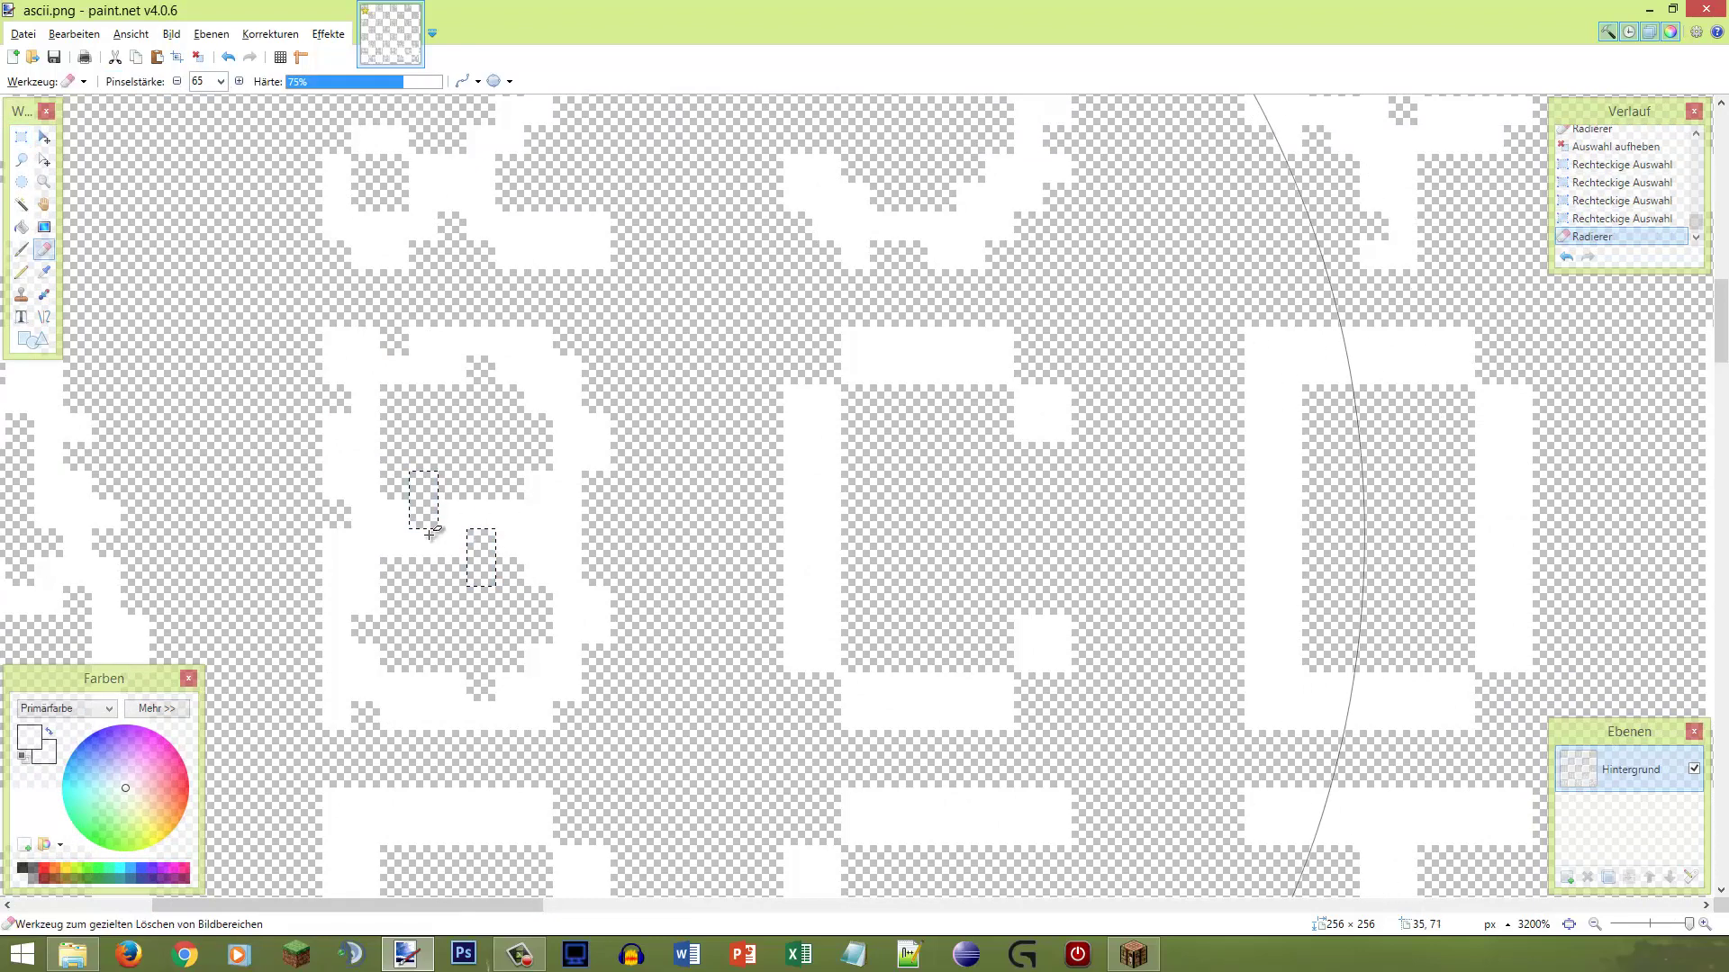
key("s")
left_click(579, 401)
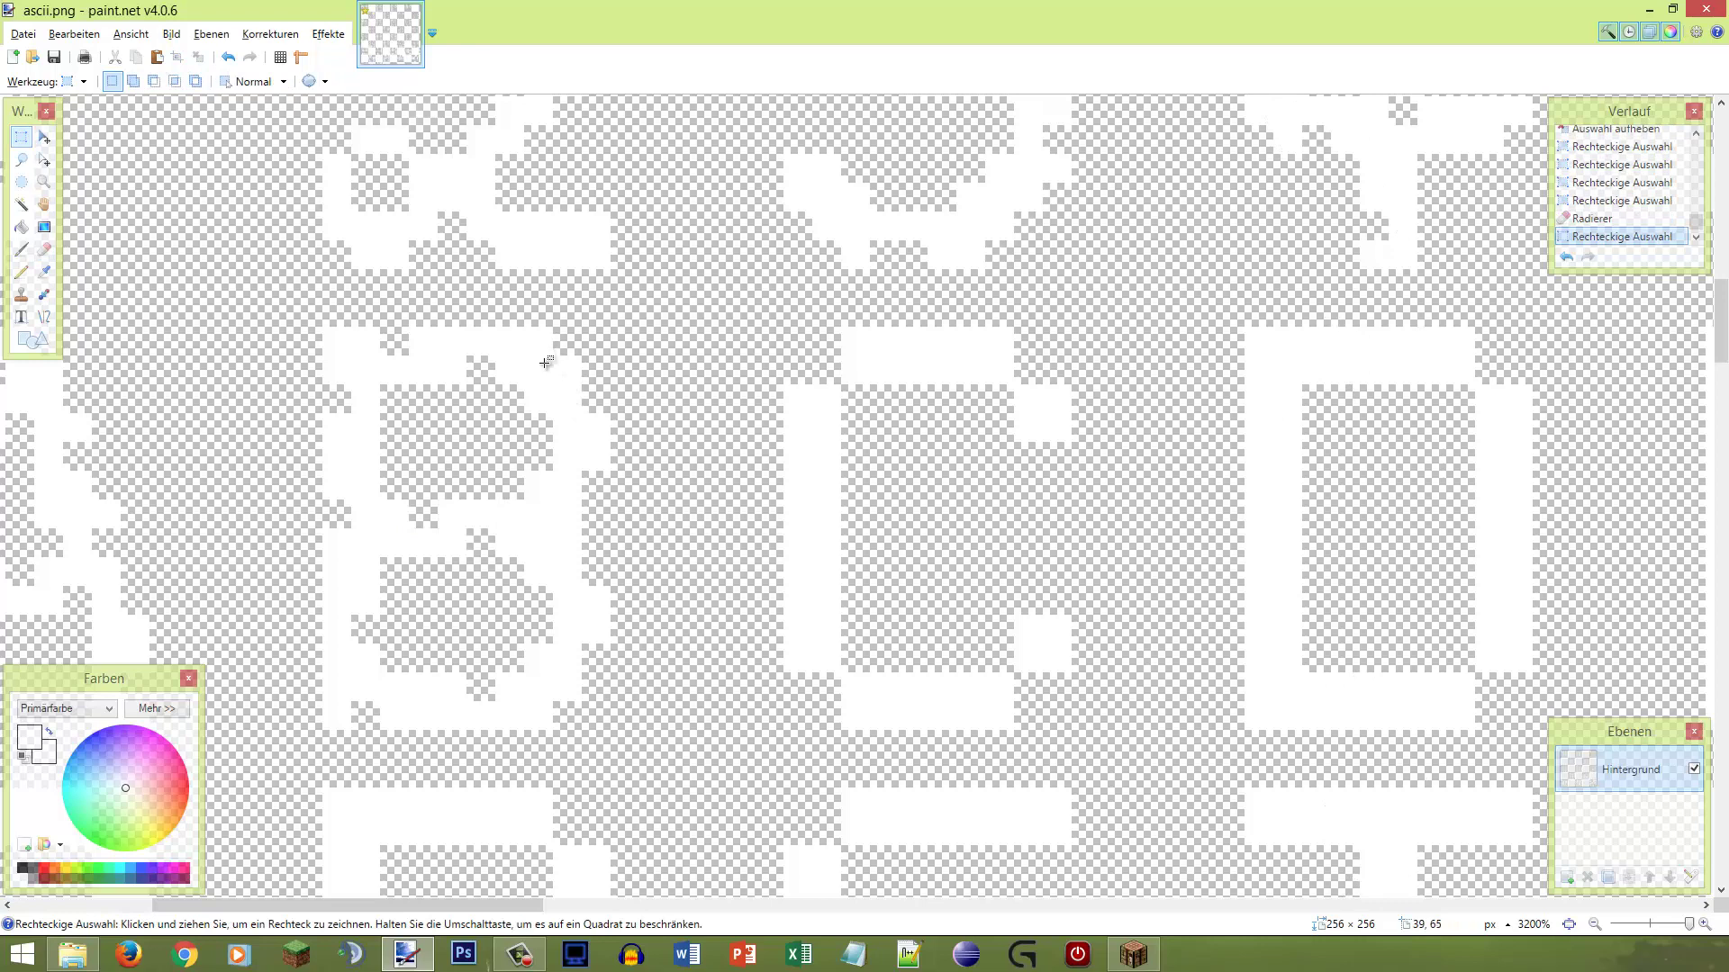
Step: Deepen the notch at the B's waist by erasing a 2 × 1 selection where the two bowls meet on the outer edge
mouse_move(592, 530)
left_mouse_down()
mouse_move(531, 500)
mouse_move(559, 500)
left_mouse_up()
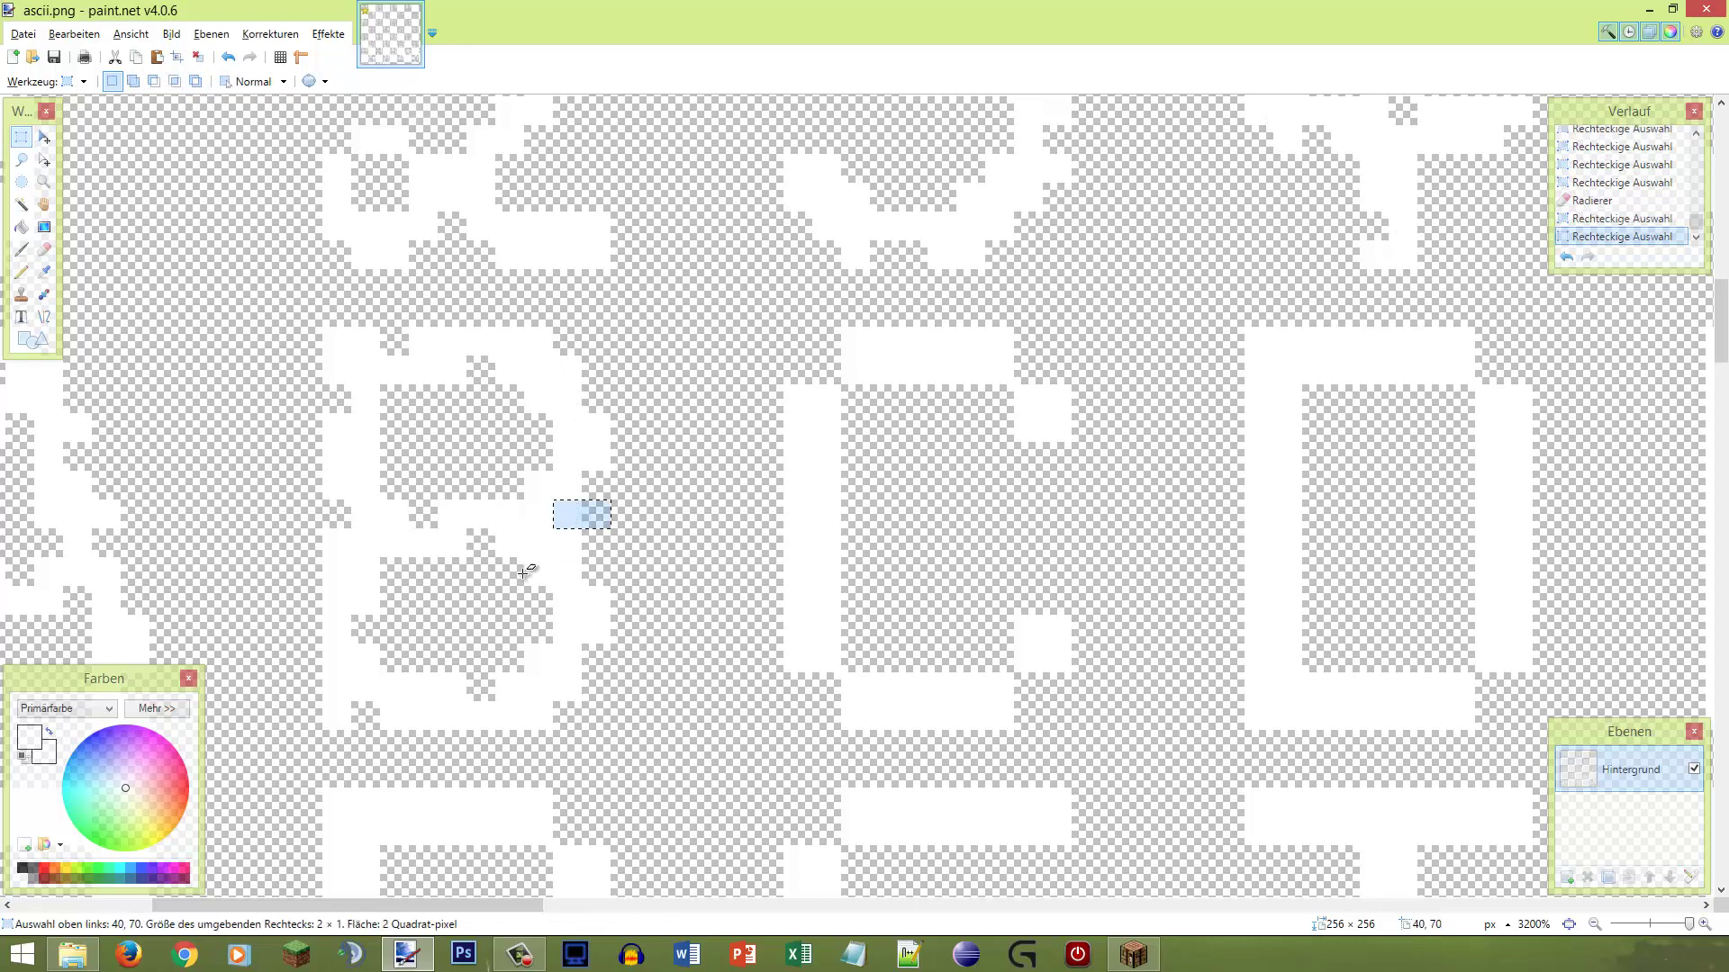
key("e")
left_click(585, 513)
key("s")
left_click(606, 513)
scroll(660, 491, "down", 2)
scroll(660, 491, "down", 2)
Step: Notch the inner edge of the B's lower bowl by erasing a 2 × 1 selection on its right curve
scroll(617, 588, "up", 4)
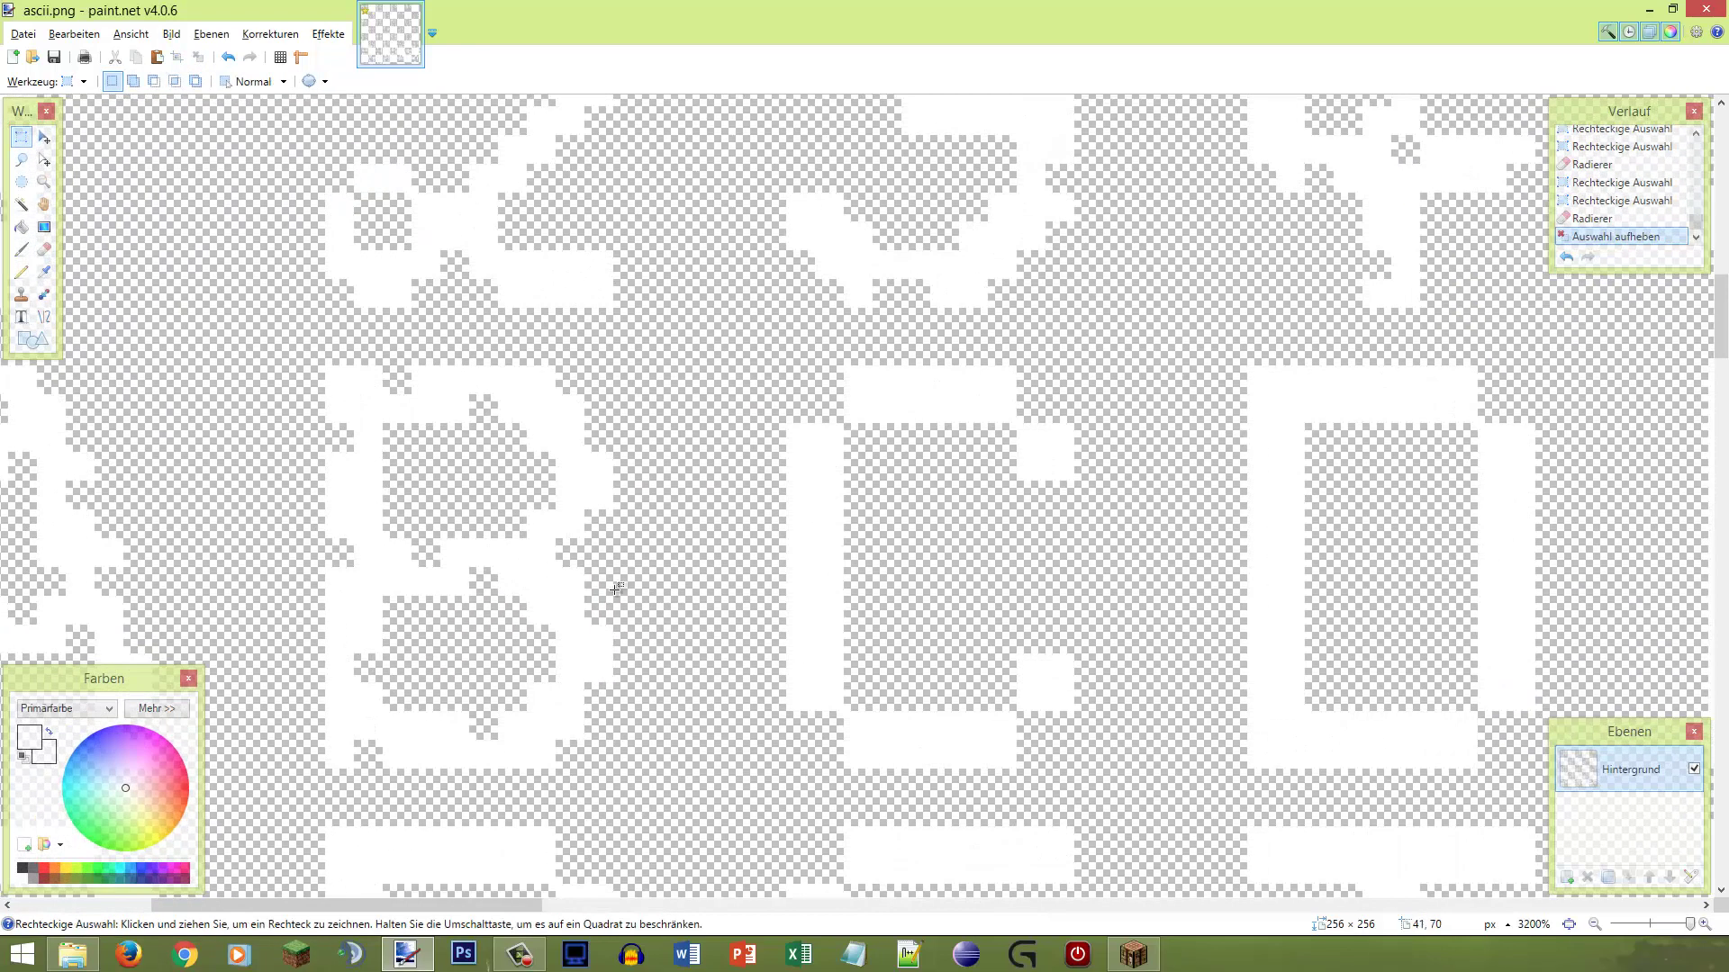
left_click_drag(529, 655, 555, 682)
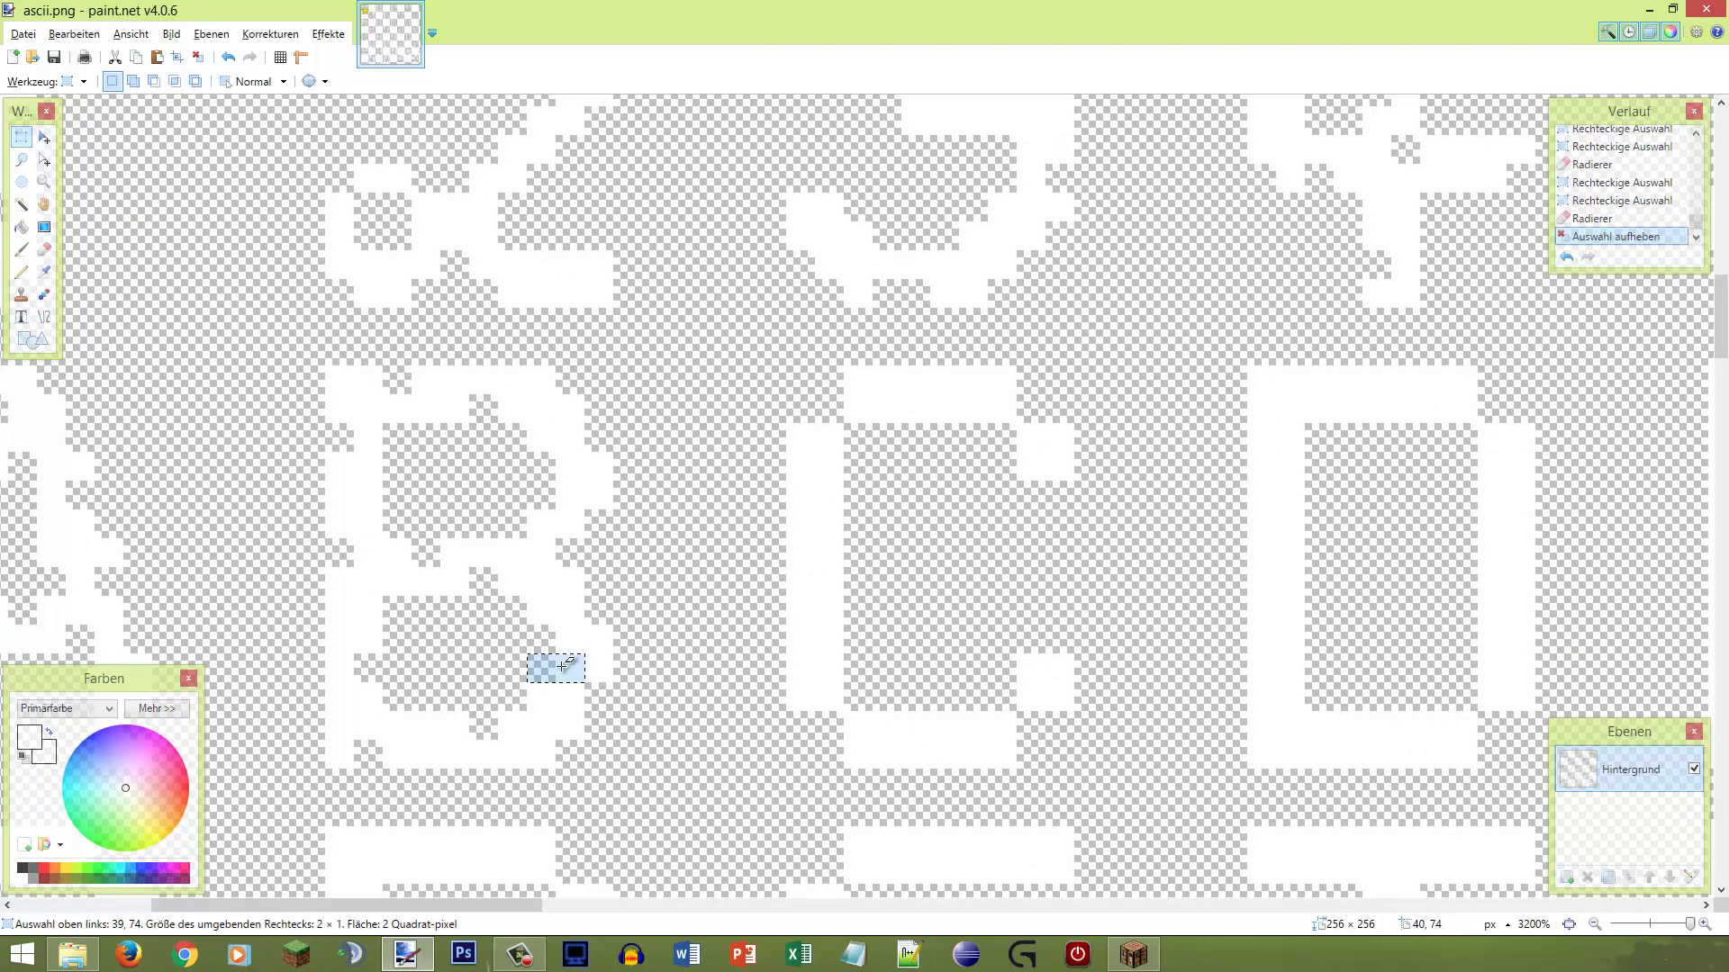
key("e")
left_click(551, 666)
key("s")
left_click(557, 662)
Step: Try a one-pixel notch in the outer edge of the B's upper bowl, and paint the pixel back with the Pencil
left_click_drag(621, 457, 587, 482)
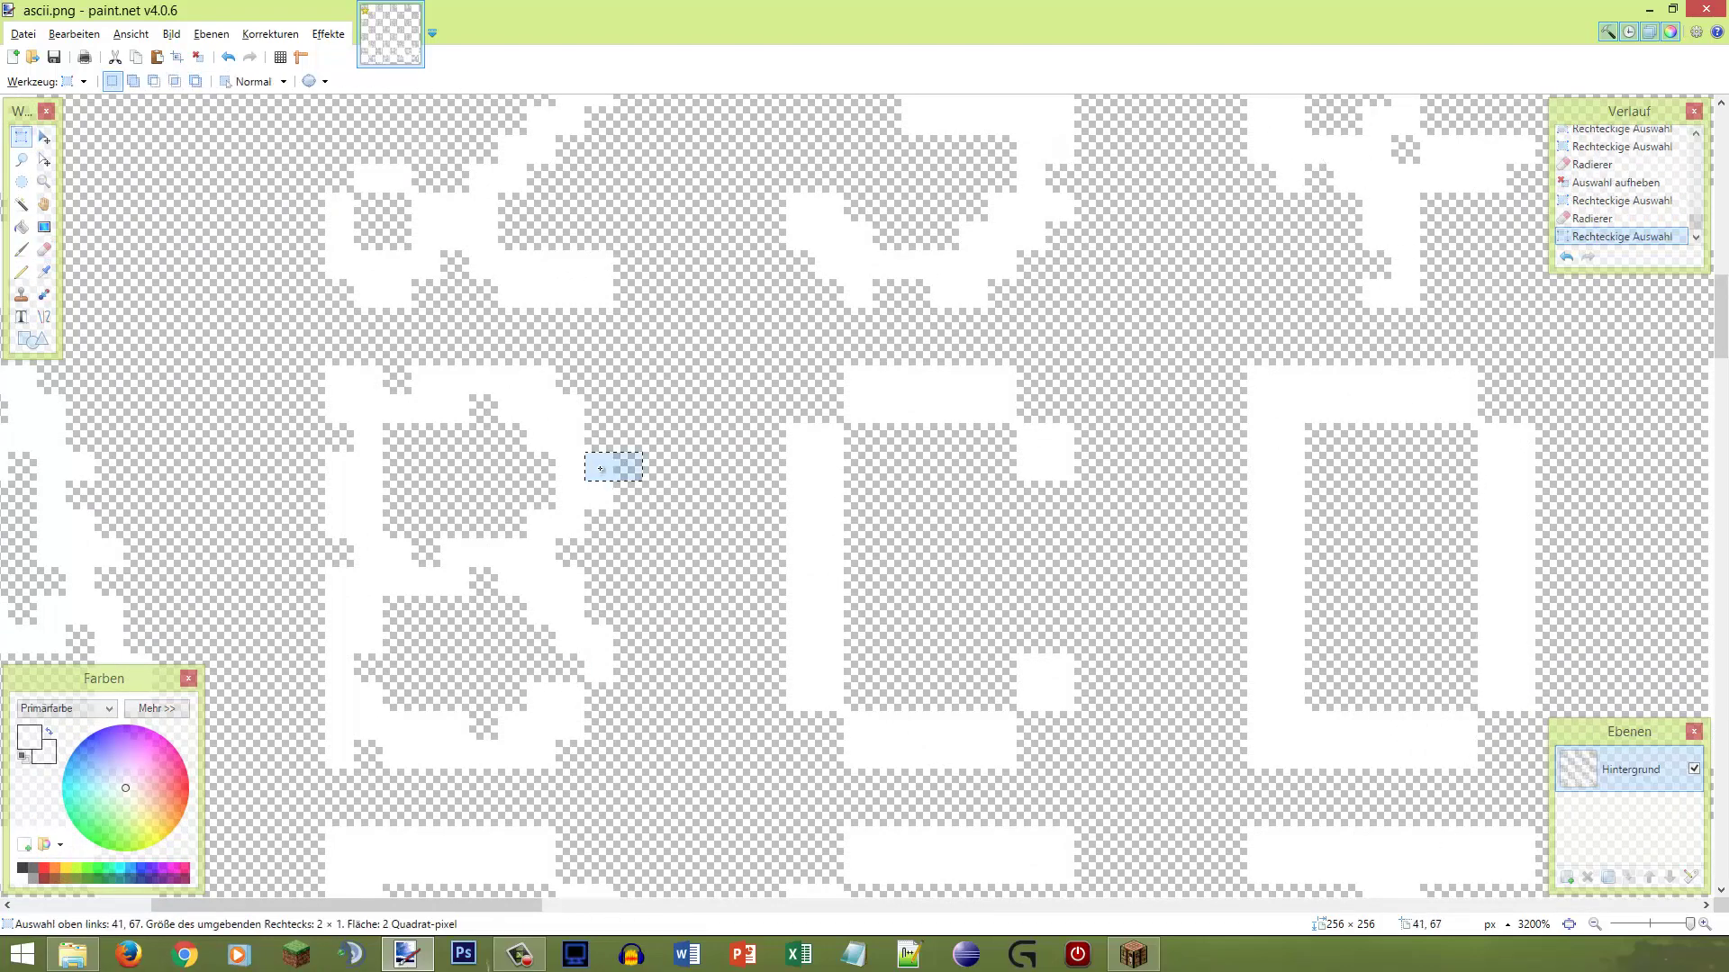
key("e")
left_click(603, 468)
key("s")
left_click(607, 476)
key("ctrl+s")
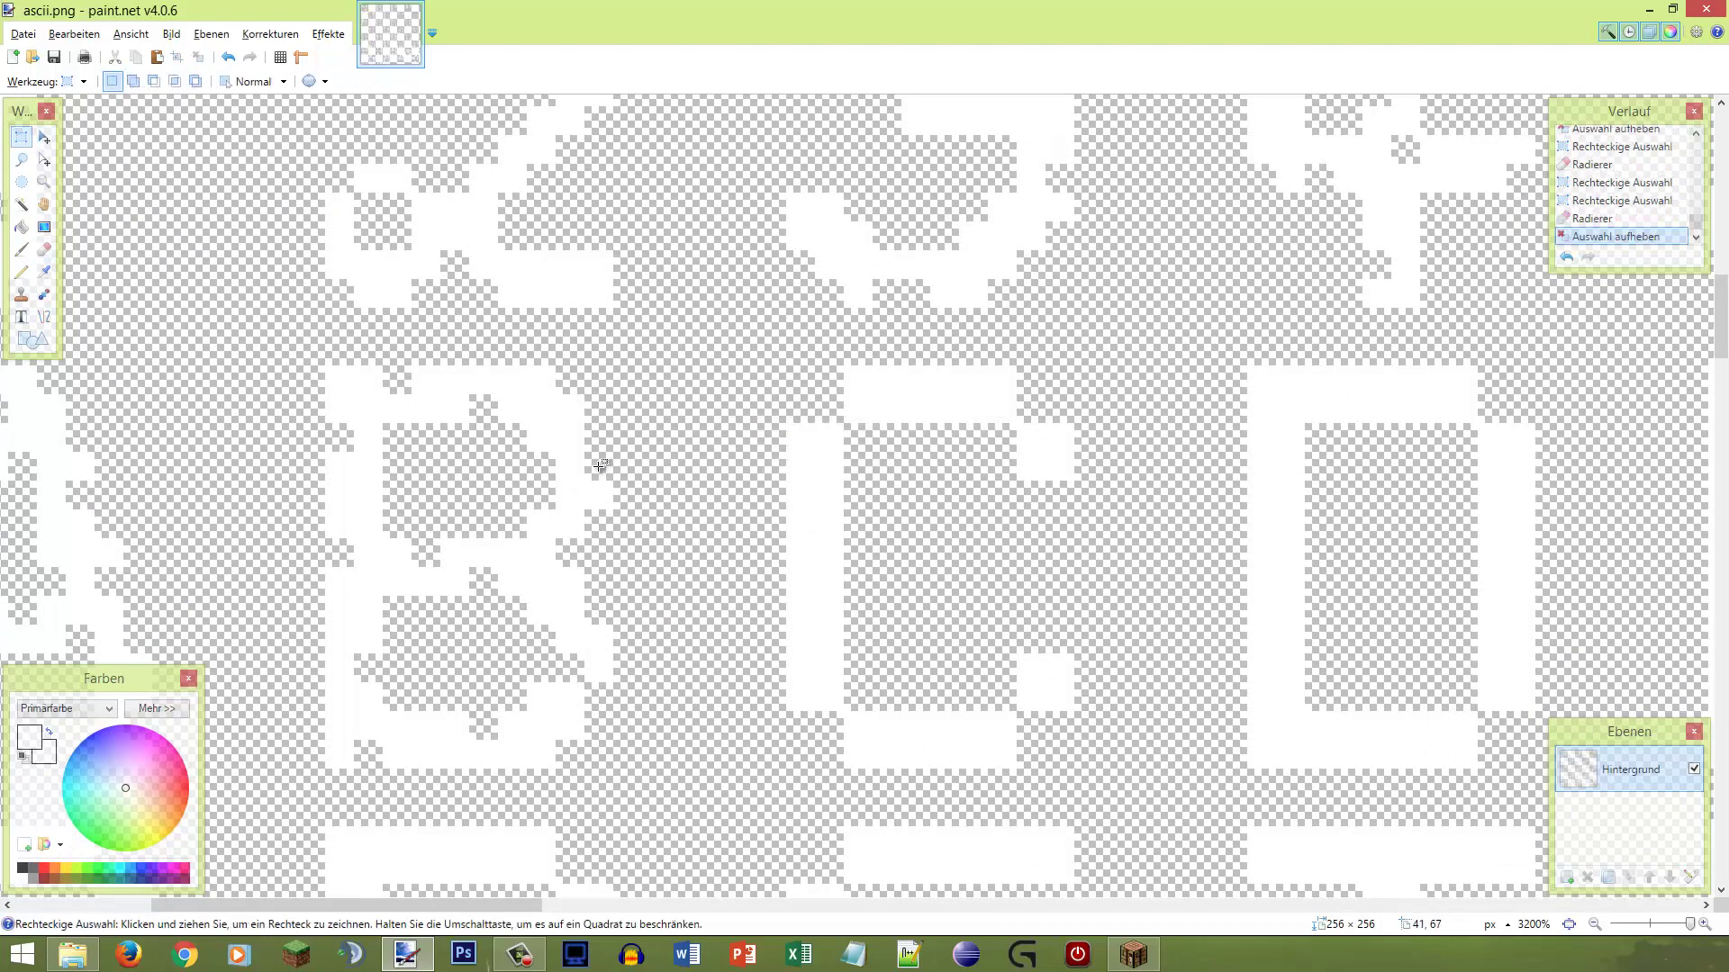
key("p")
left_click(601, 460)
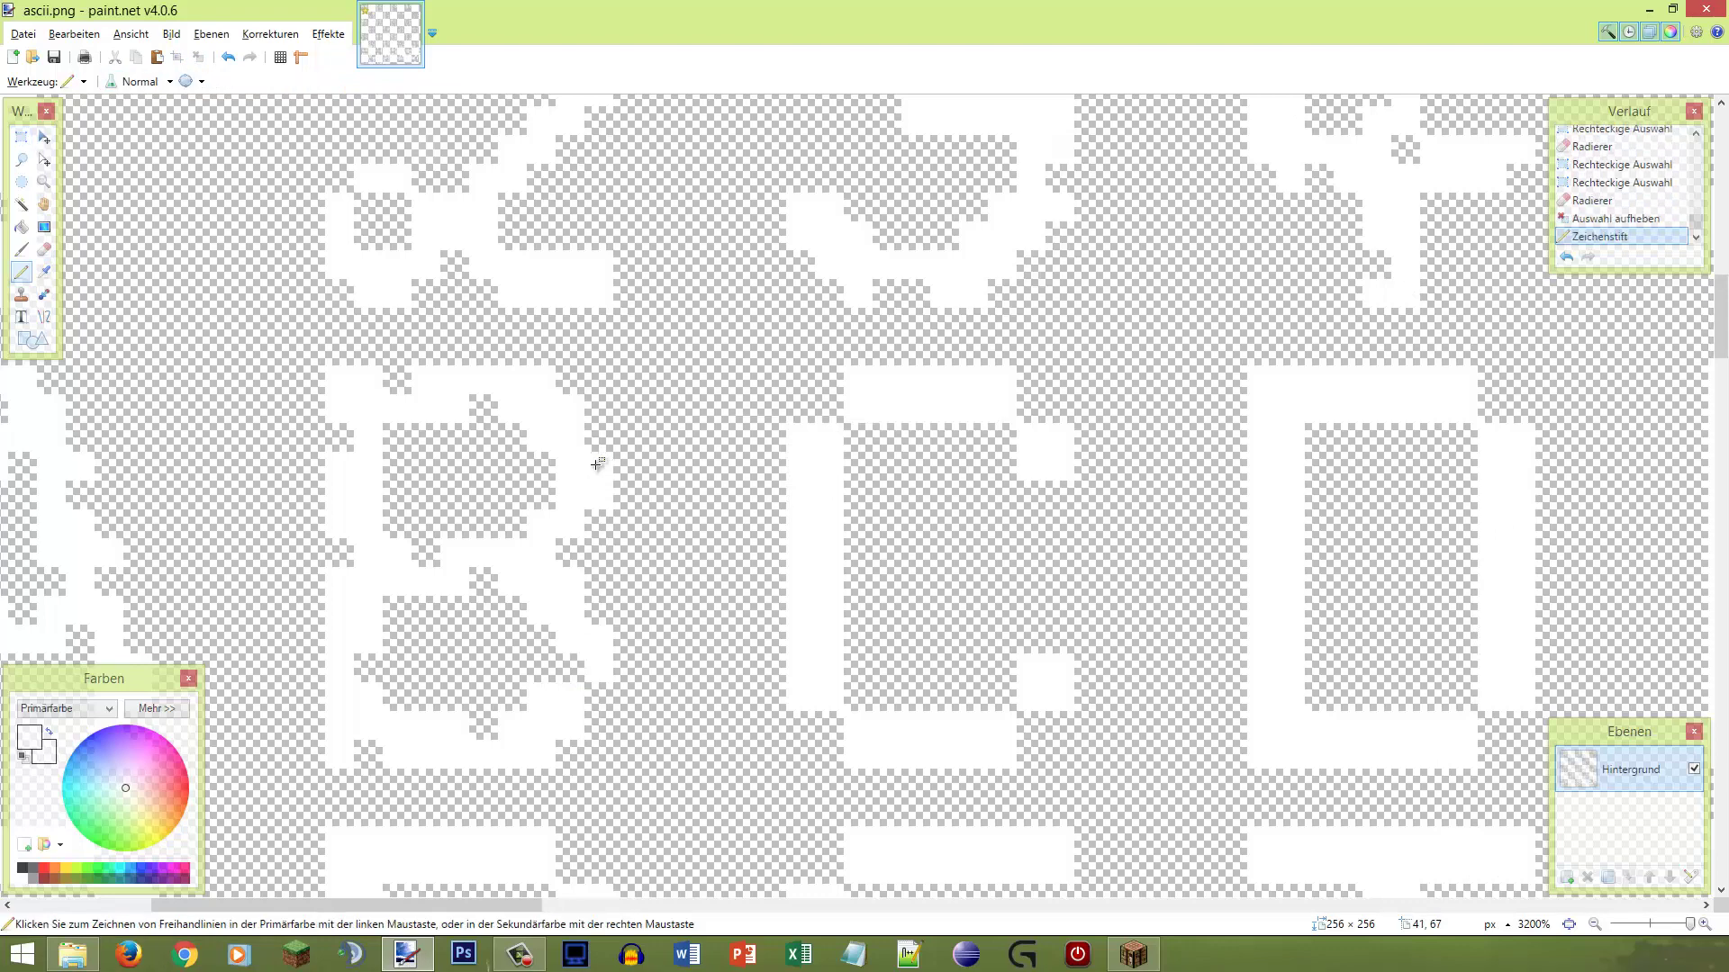
key("s")
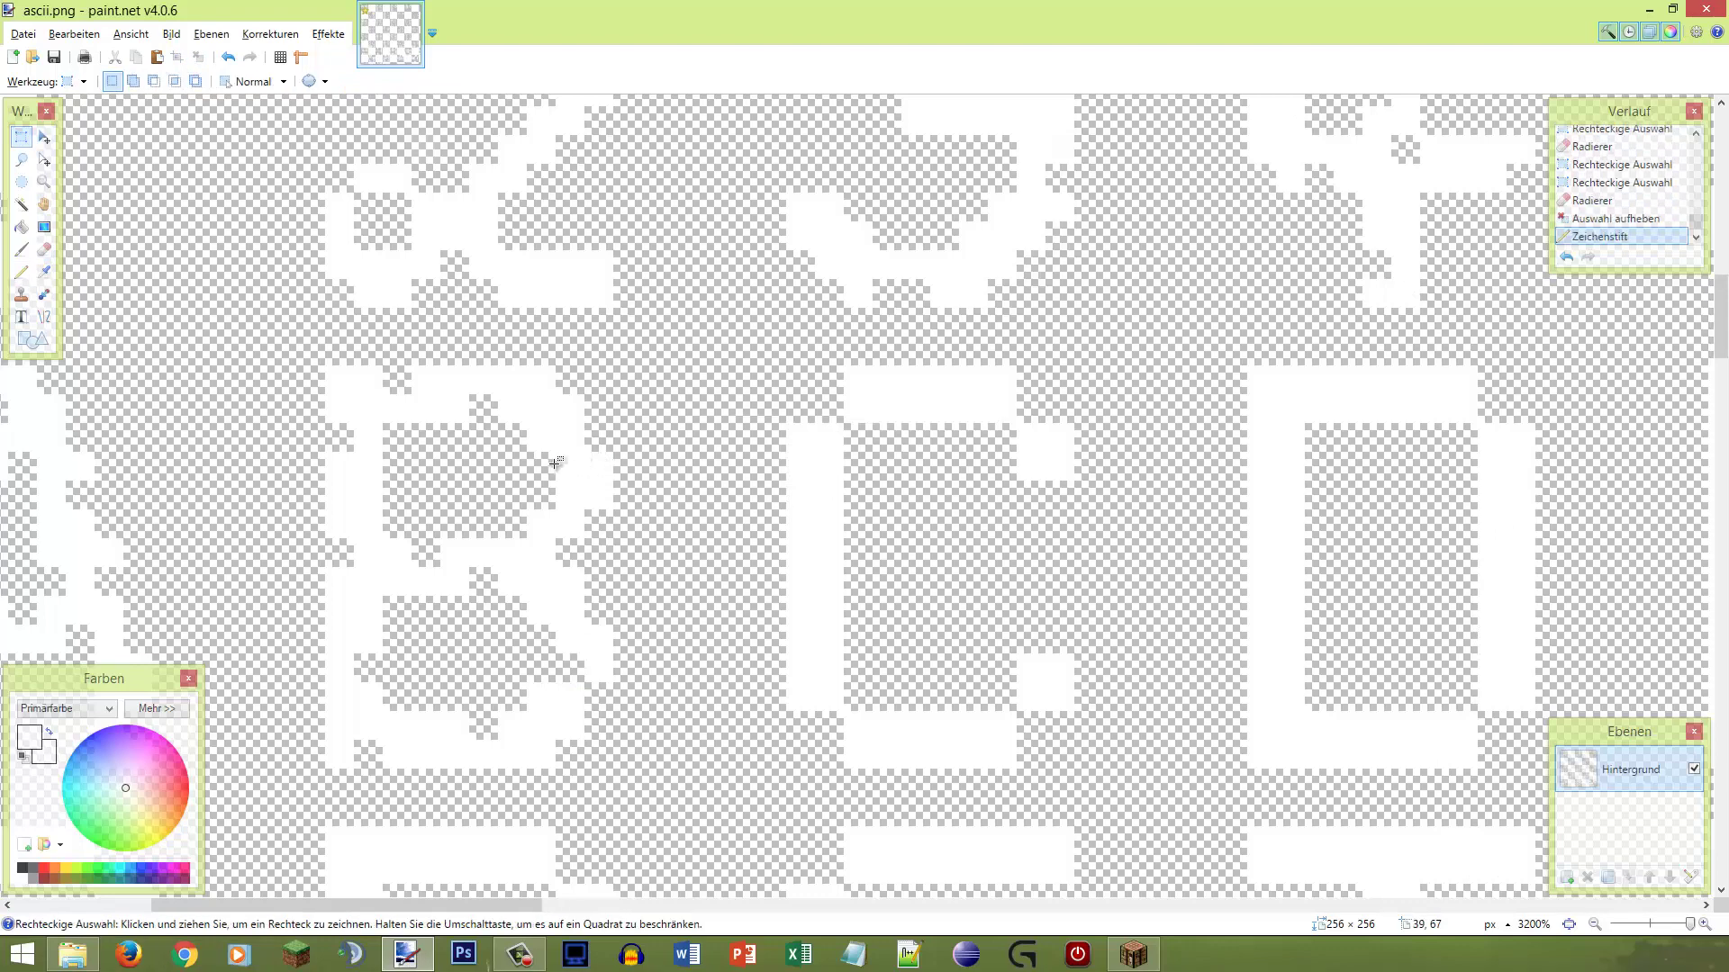
mouse_move(527, 452)
left_mouse_down()
mouse_move(585, 538)
mouse_move(585, 481)
left_mouse_up()
key("e")
left_click(550, 459)
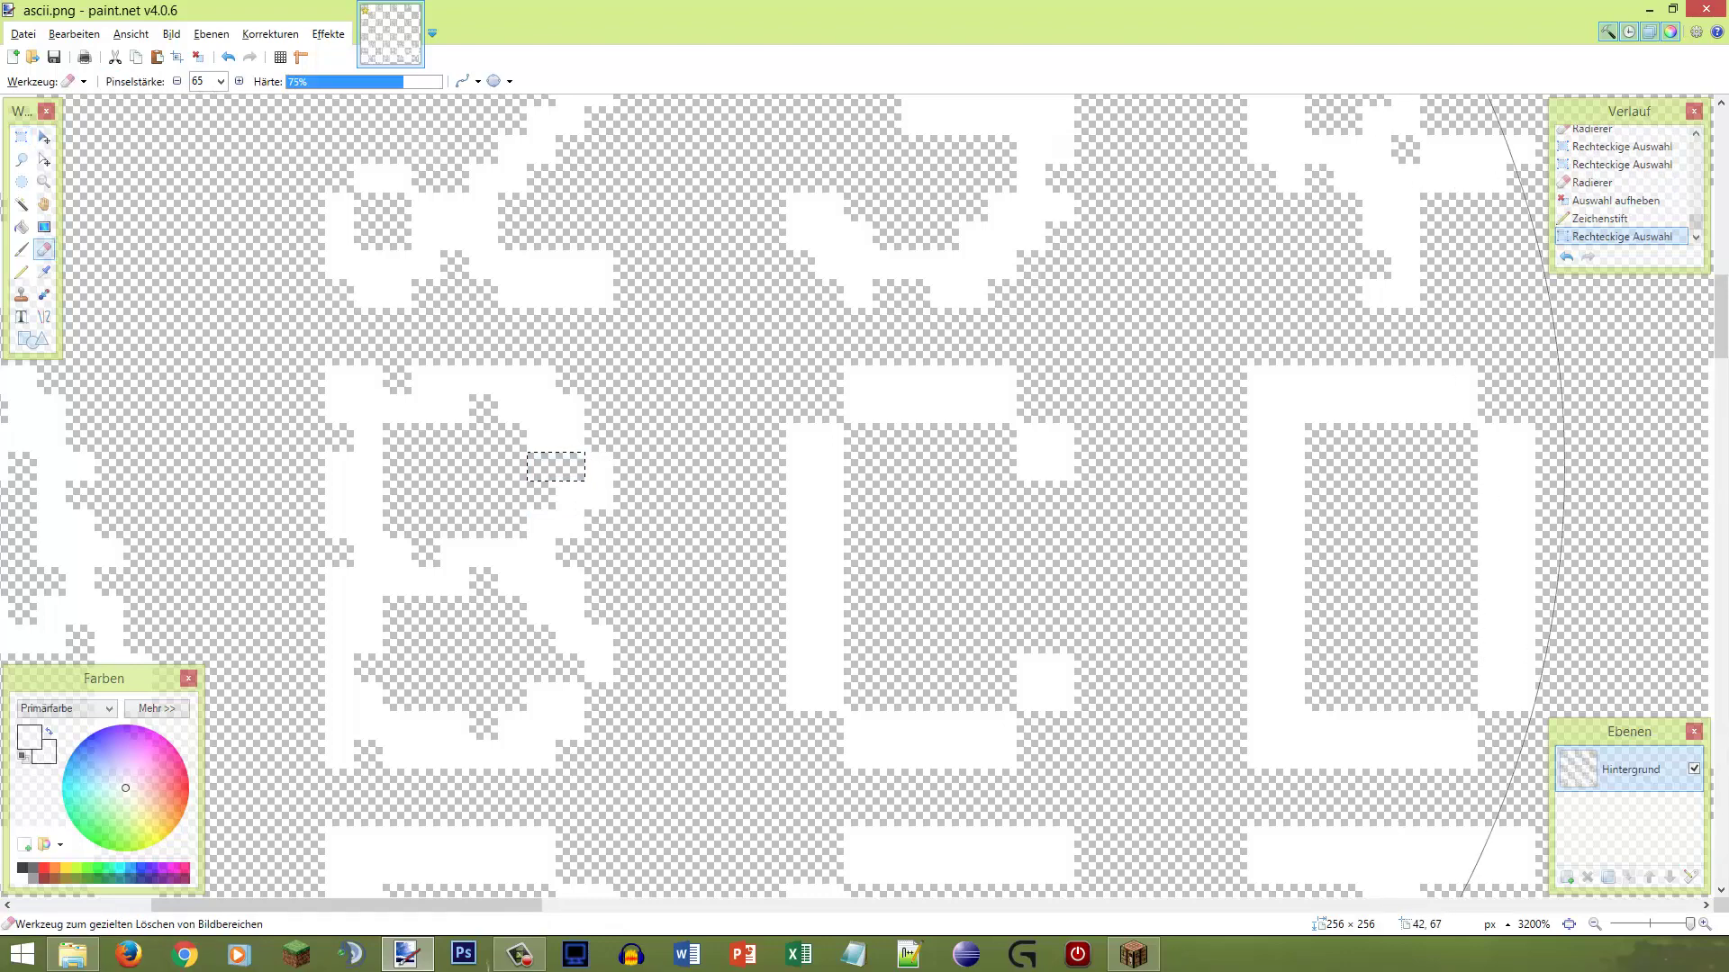
key("ctrl+z")
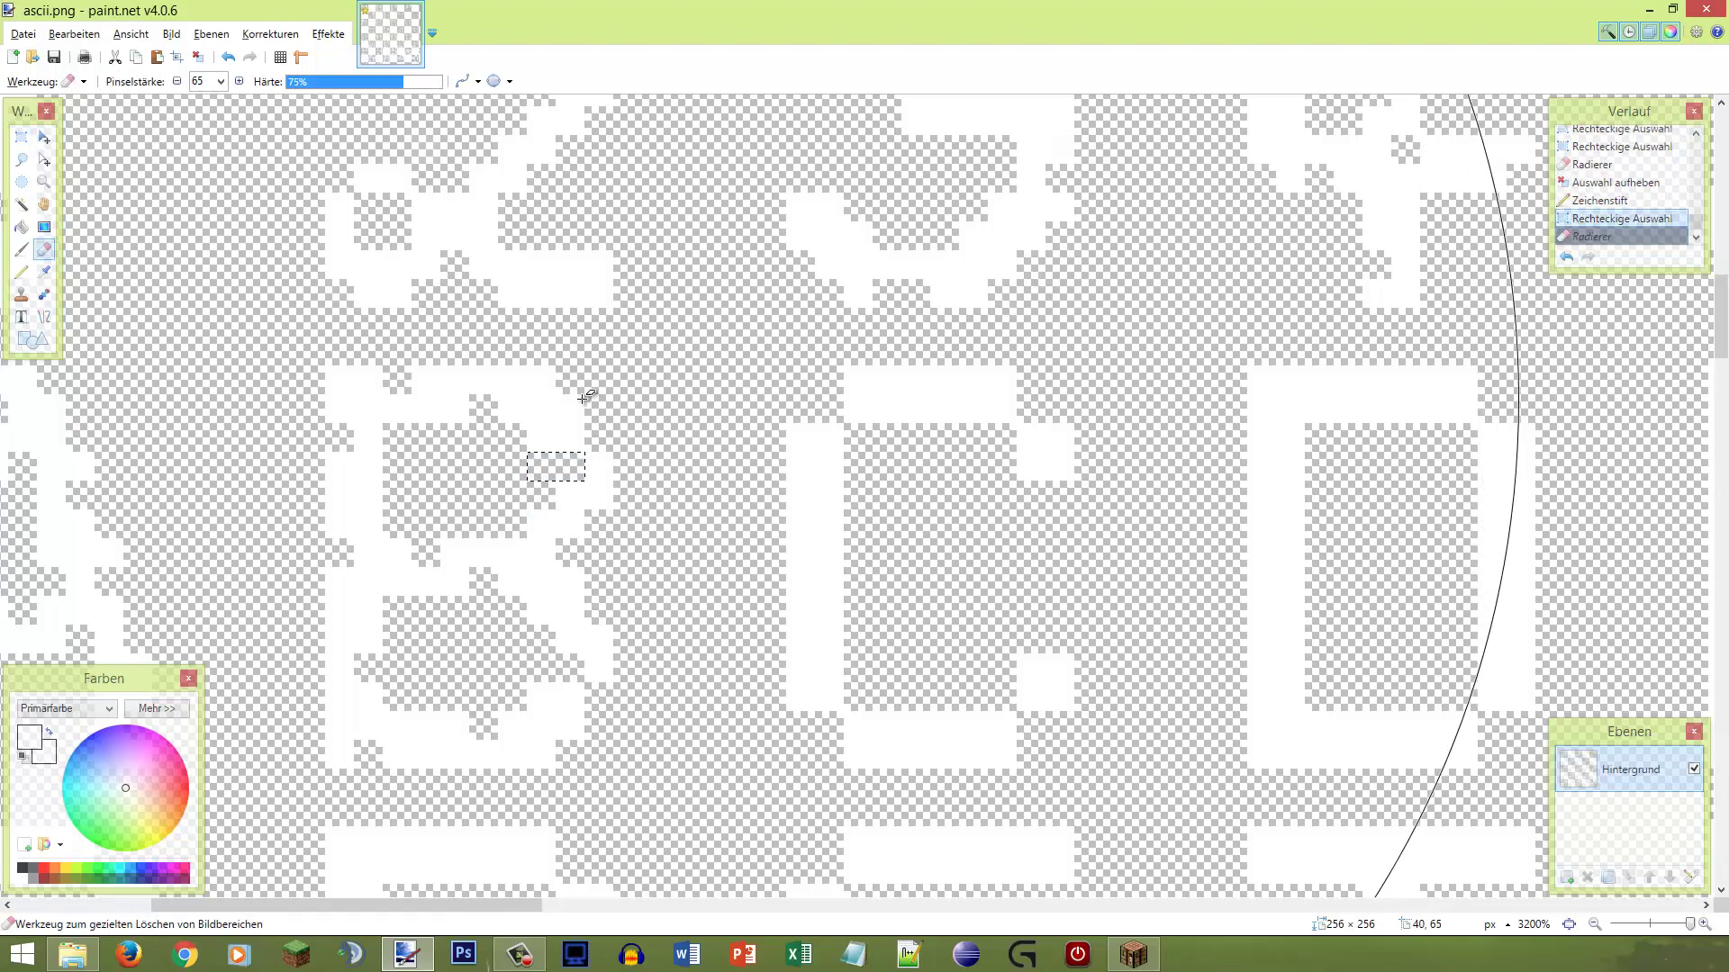
key("s")
key("ctrl+d")
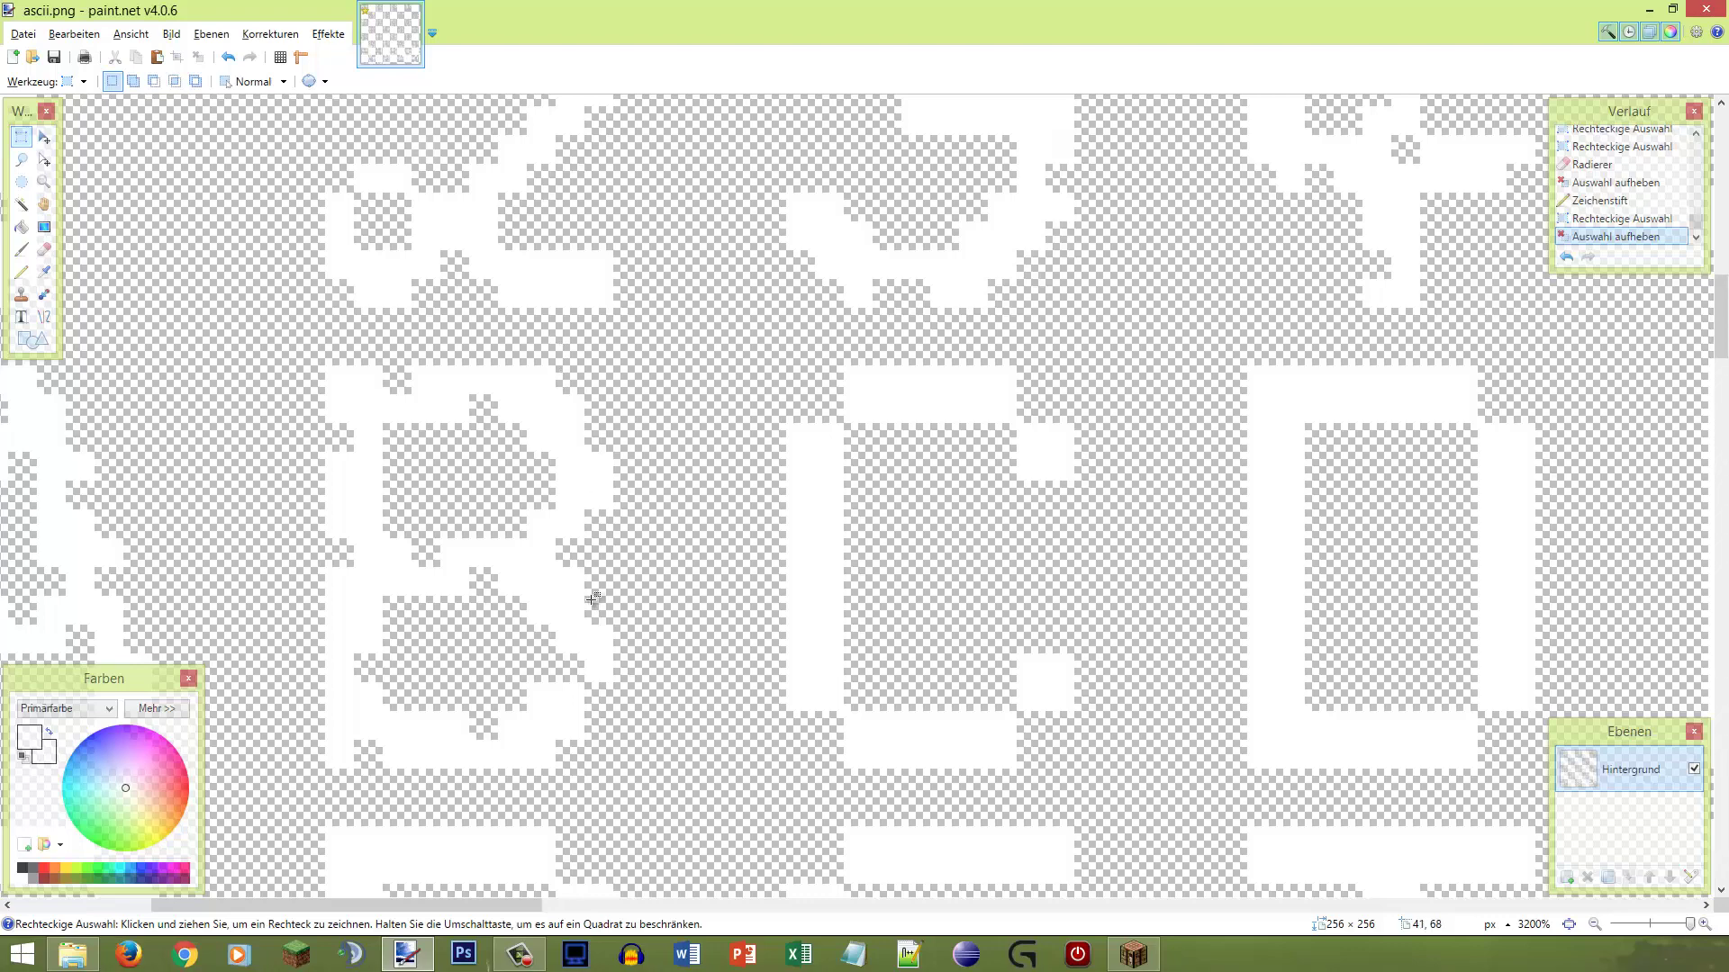
Step: Erase the outer corner pixel at the lower right of the B's lower bowl using a 1 × 2 selection, and deselect
left_click_drag(559, 740, 539, 776)
key("e")
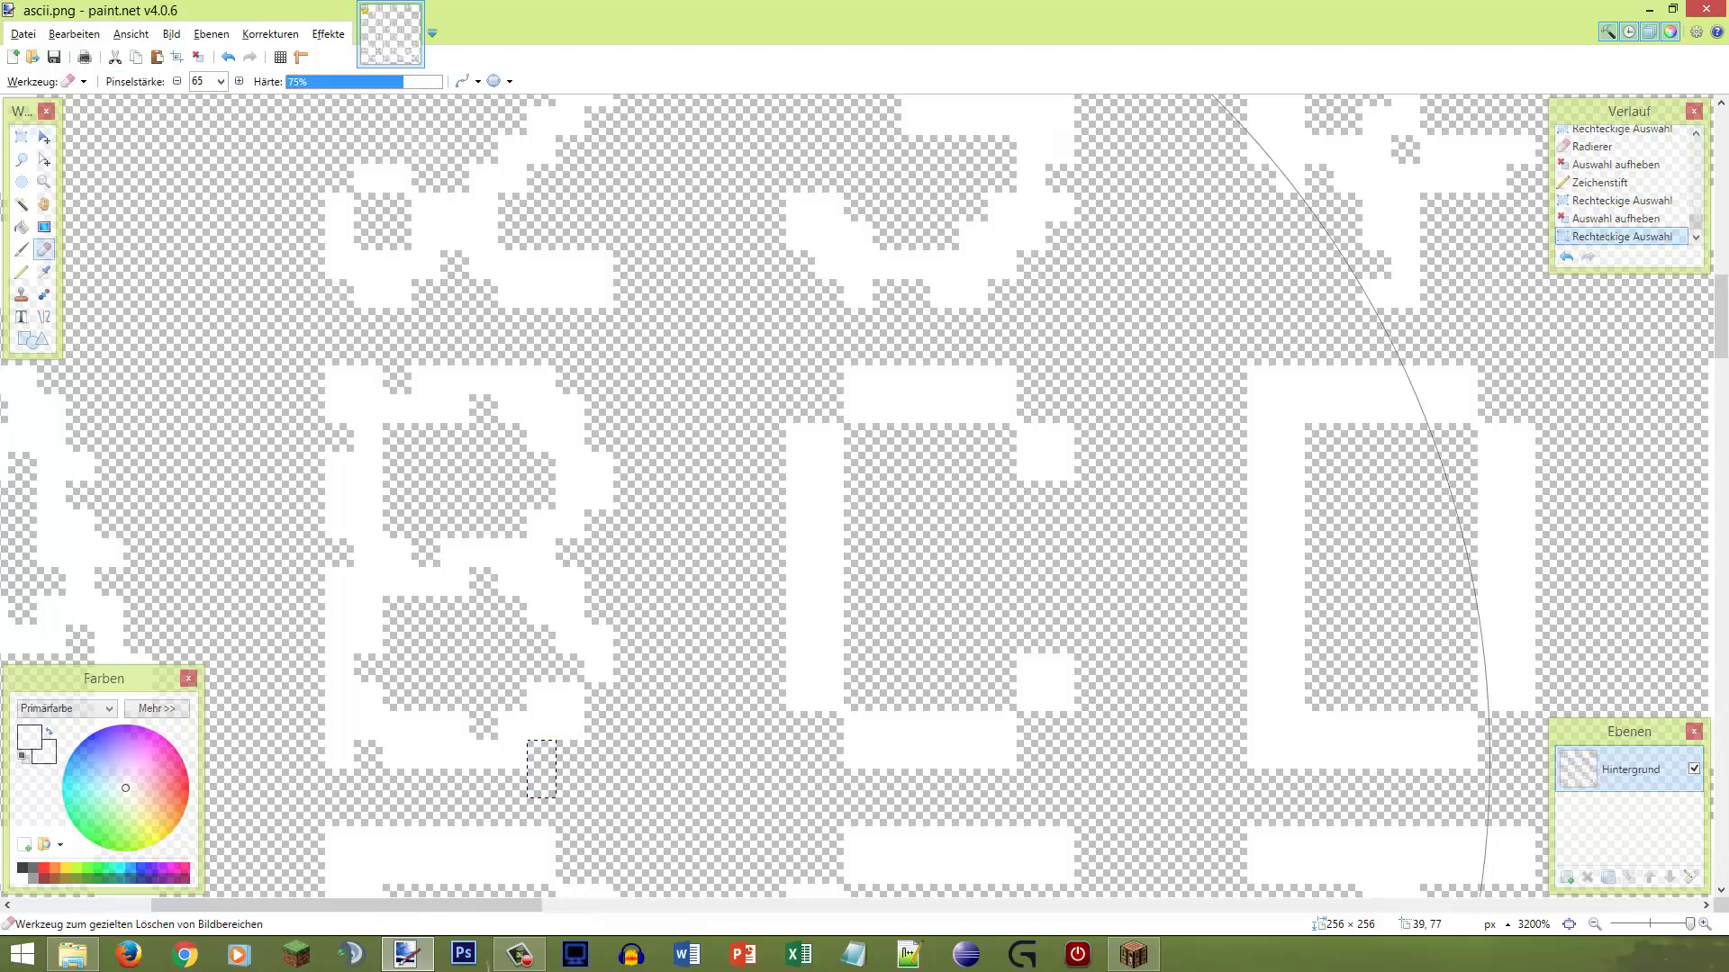
left_click(541, 770)
key("s")
key("ctrl+d")
Step: Erase the outer corner pixel at the upper right of the B's upper bowl using a 2 × 2 selection, and deselect
left_click_drag(560, 369, 605, 419)
key("e")
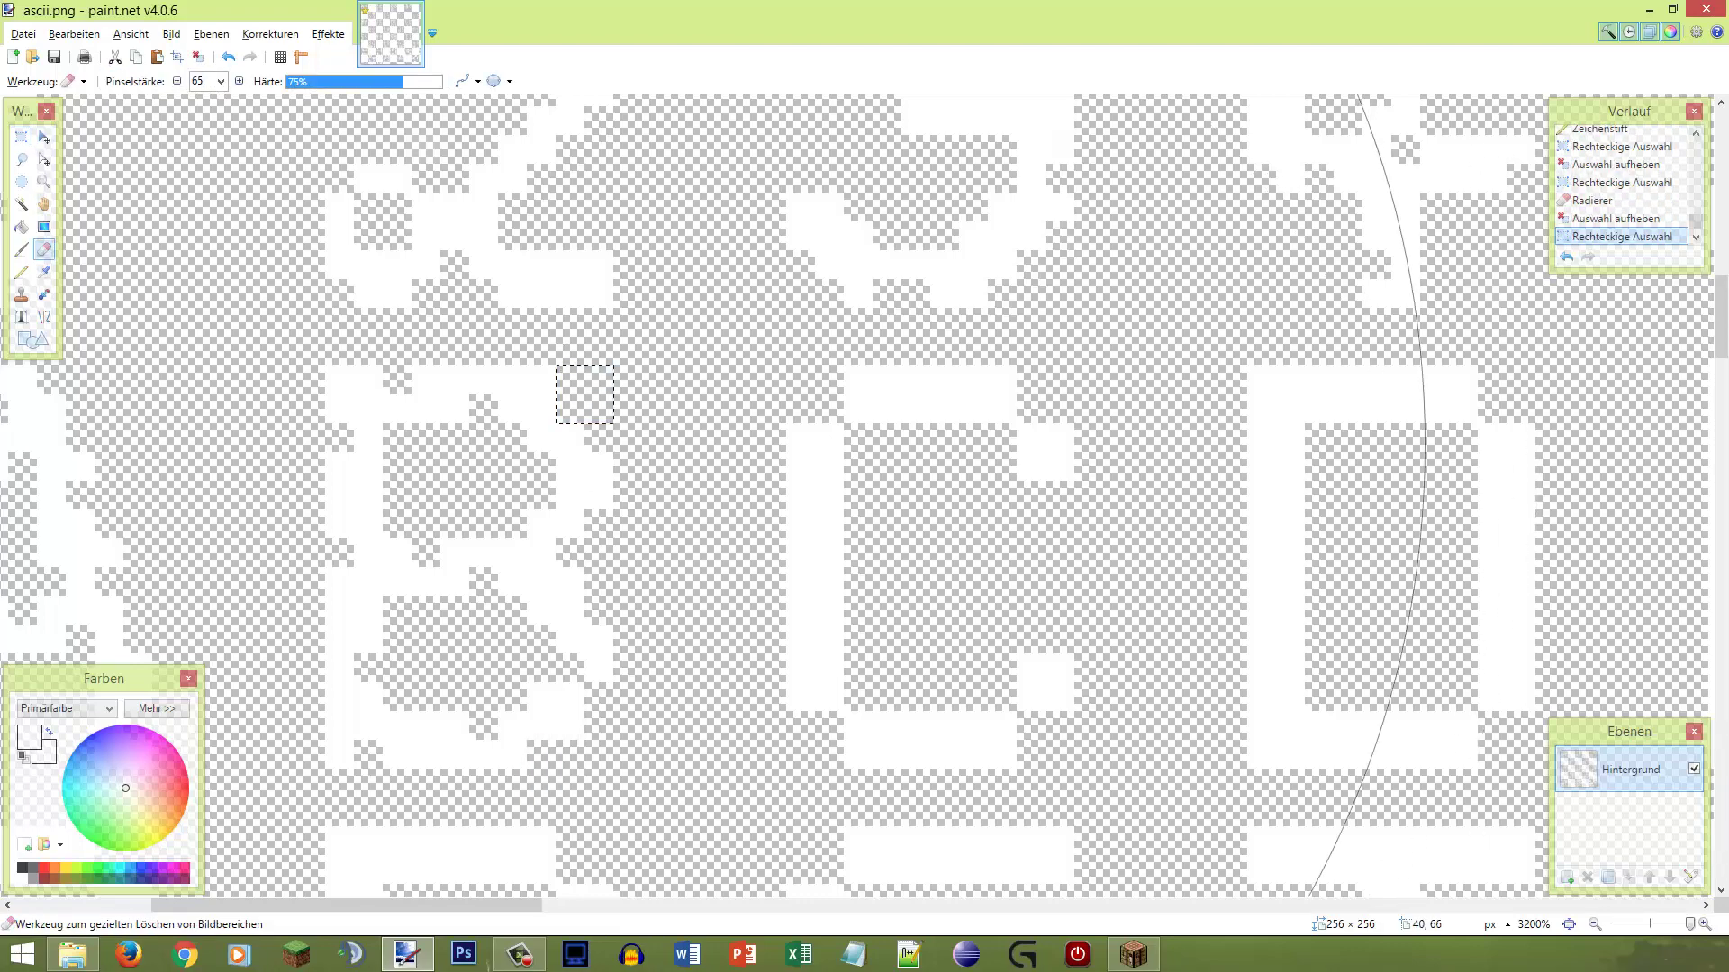
left_click(665, 419)
key("s")
left_click(665, 420)
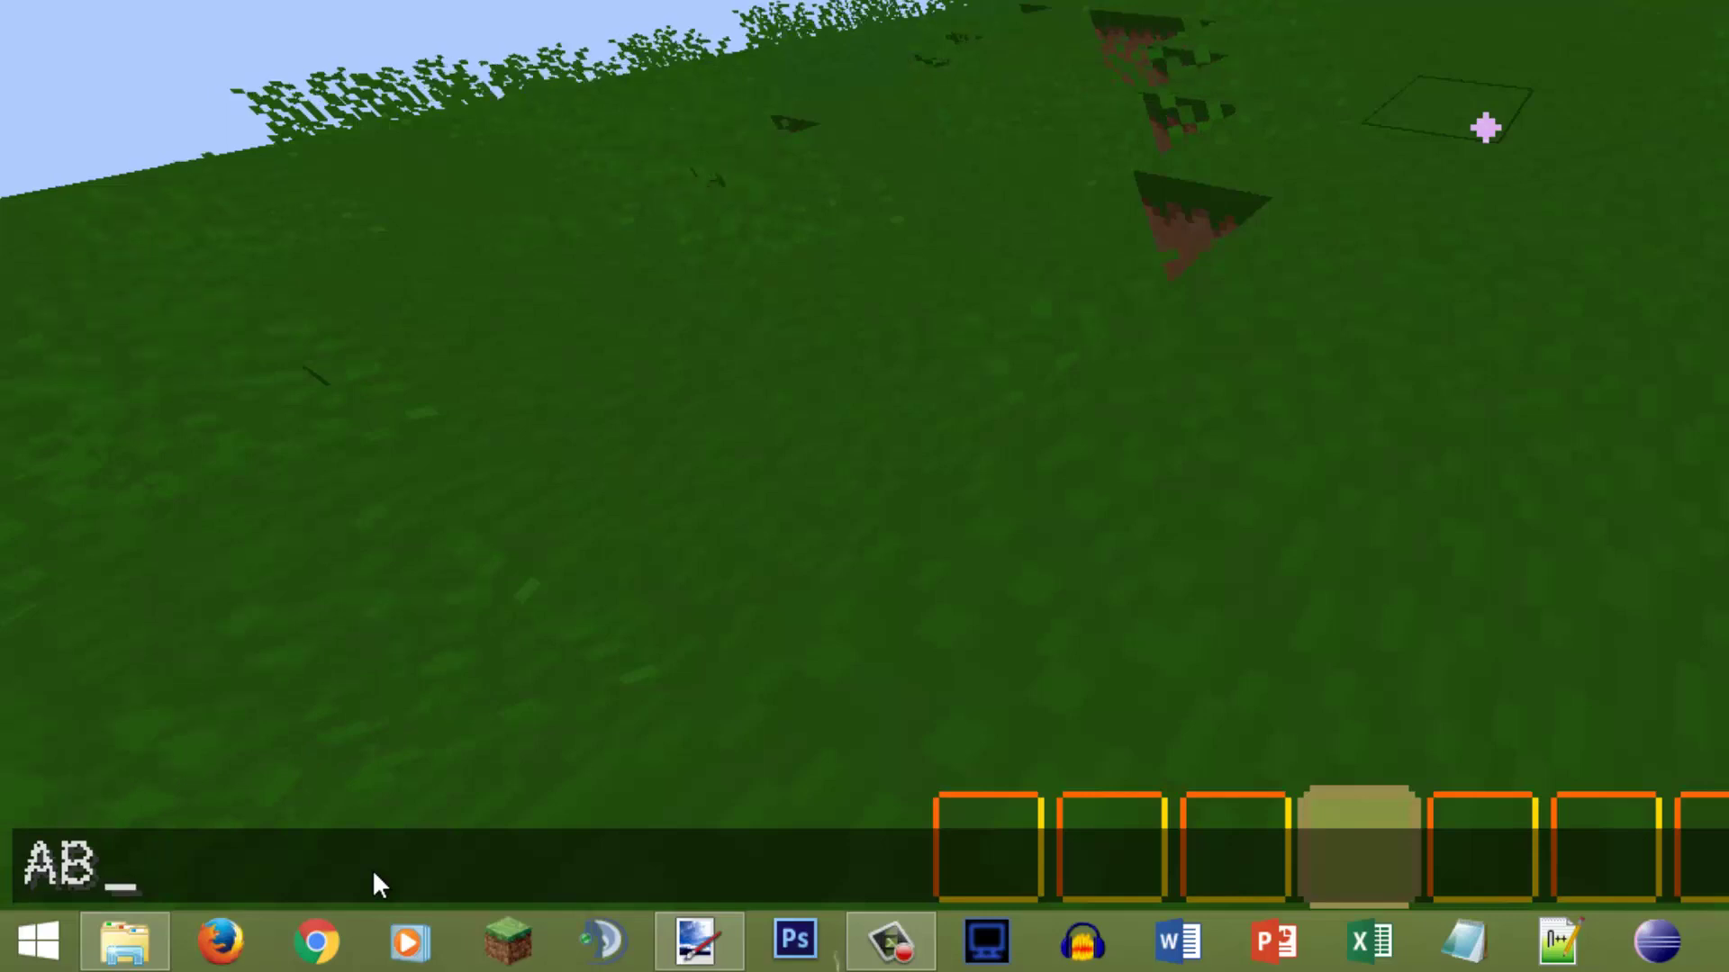
Step: Test the roughened B in Minecraft's chat by extending the entry to ABBBBBB
type("BBBBB")
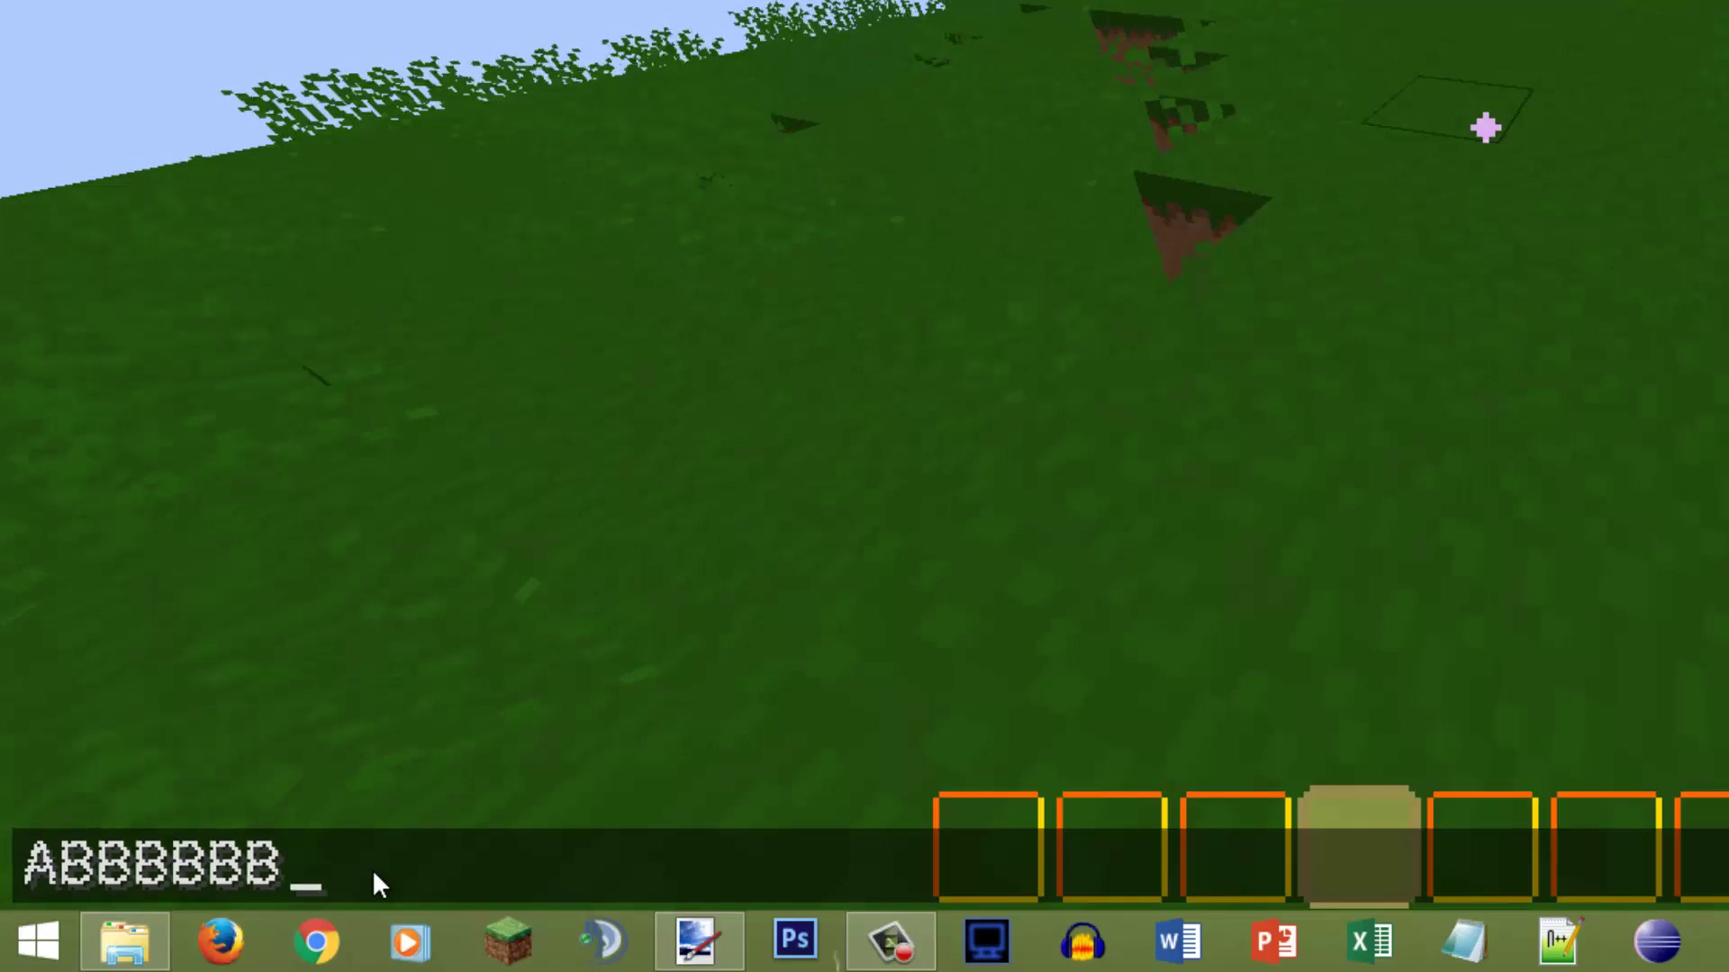
type("AAAAAAA235346")
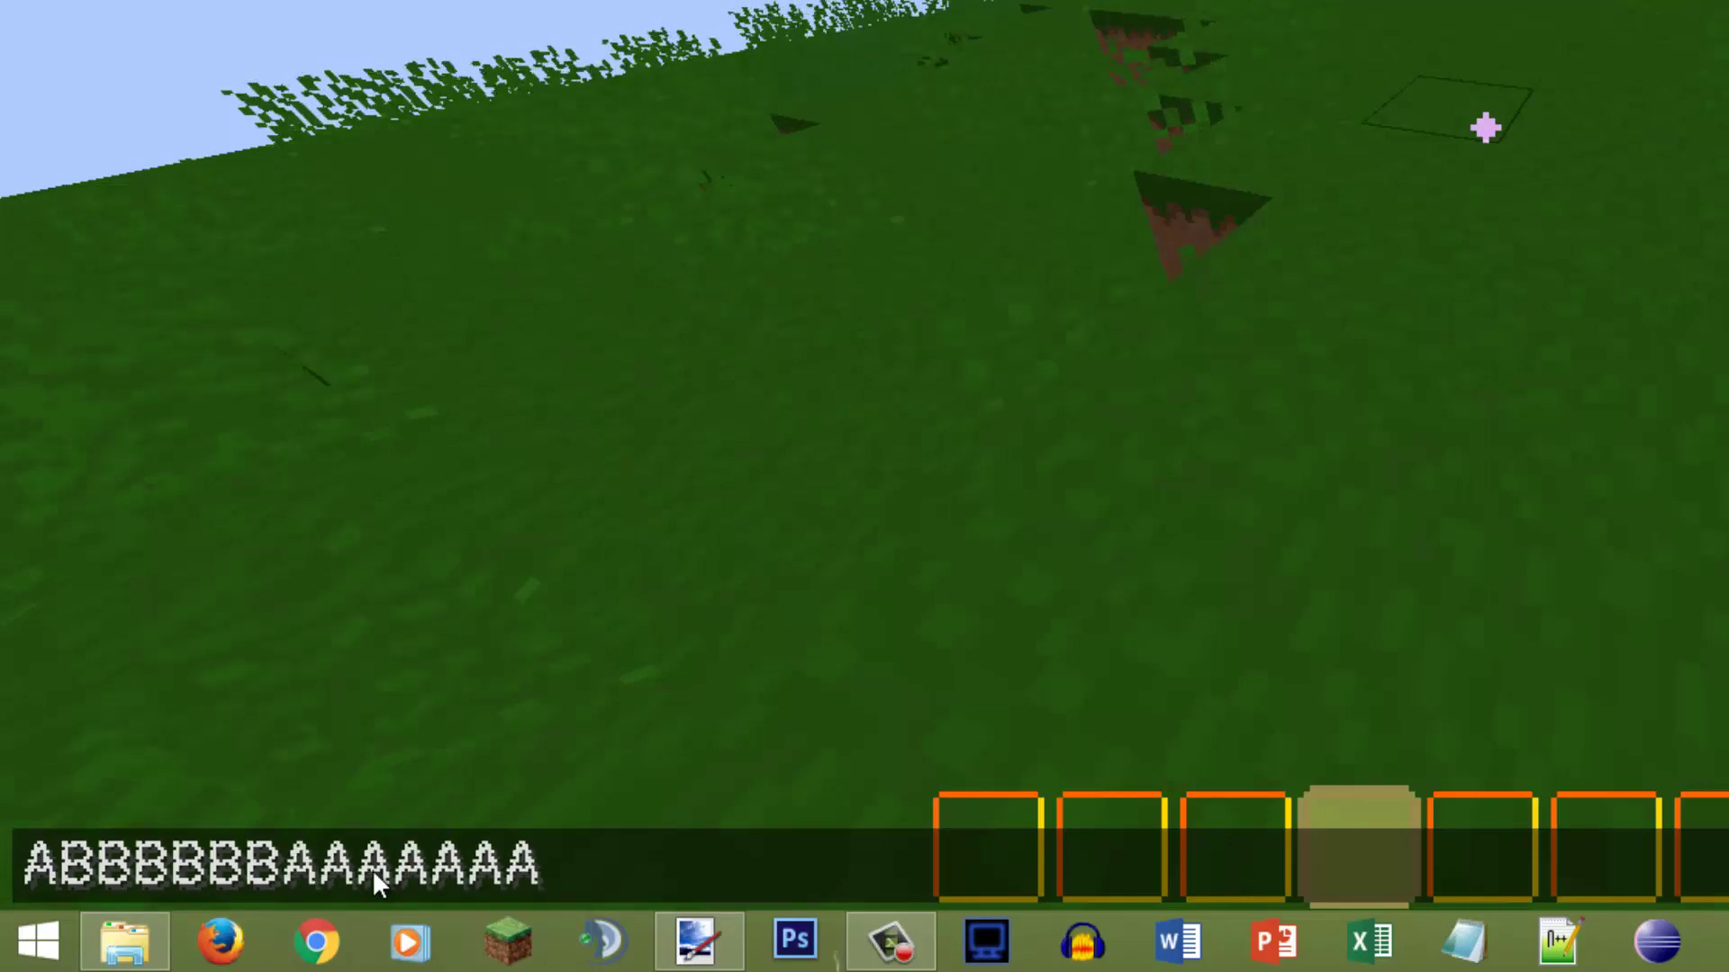
type("4574575474")
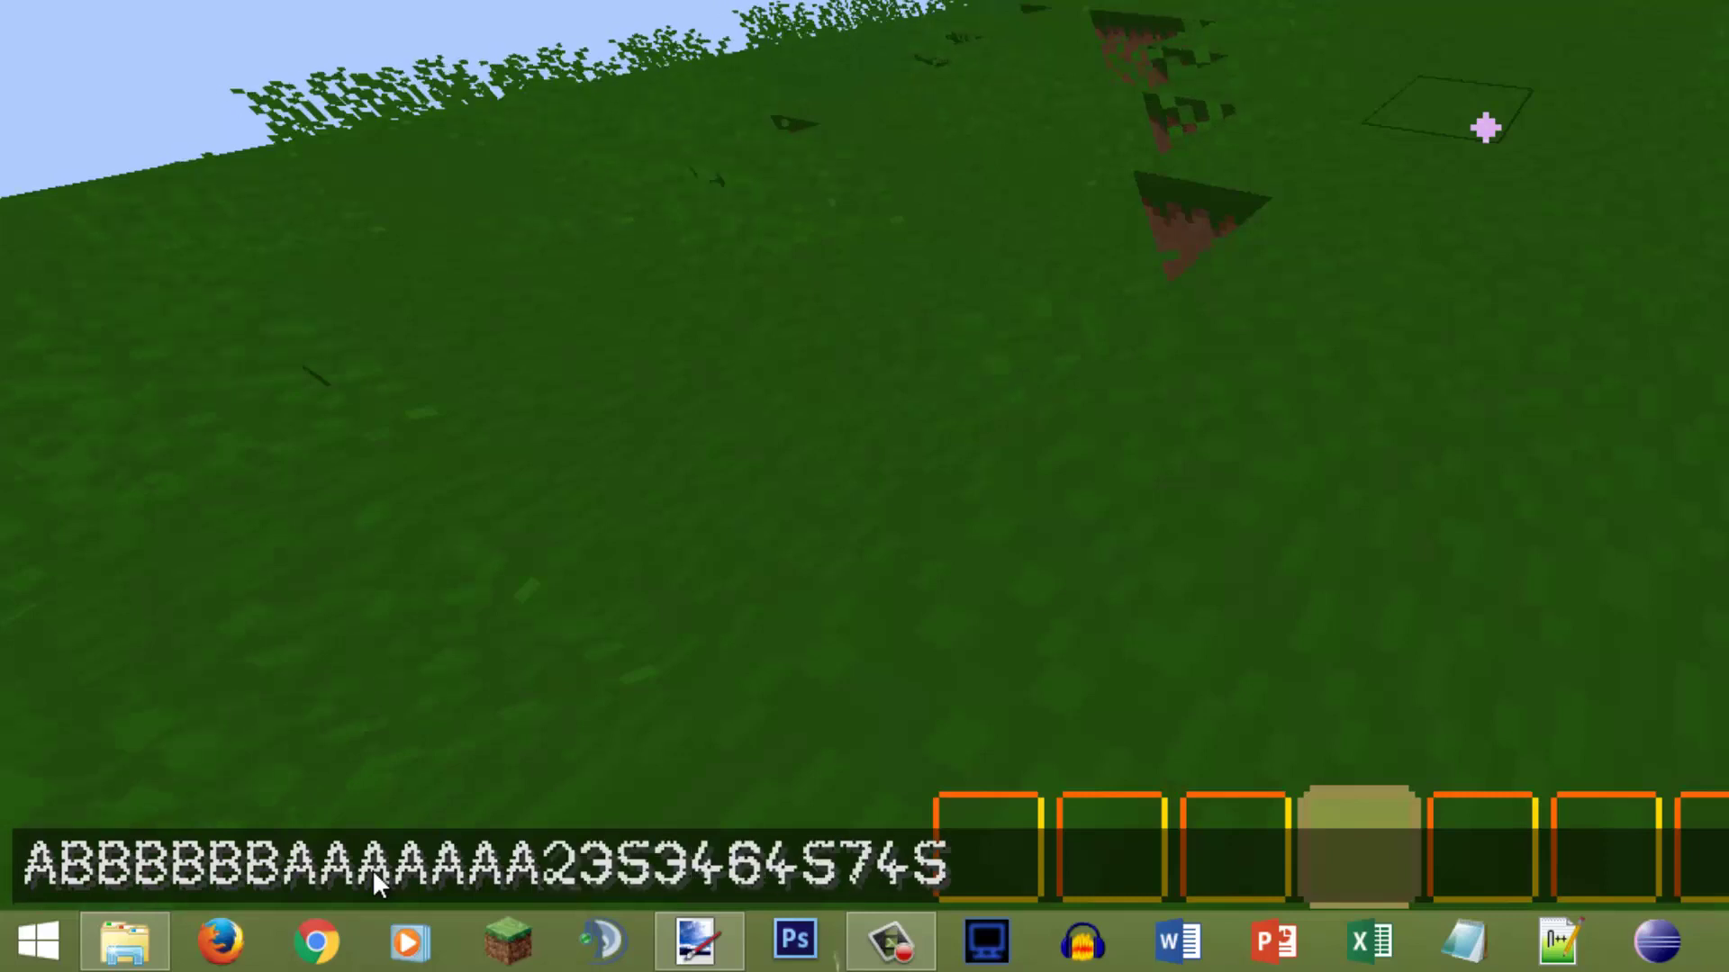
key("Left")
key("Left")
key("Left")
key("Left")
type("B")
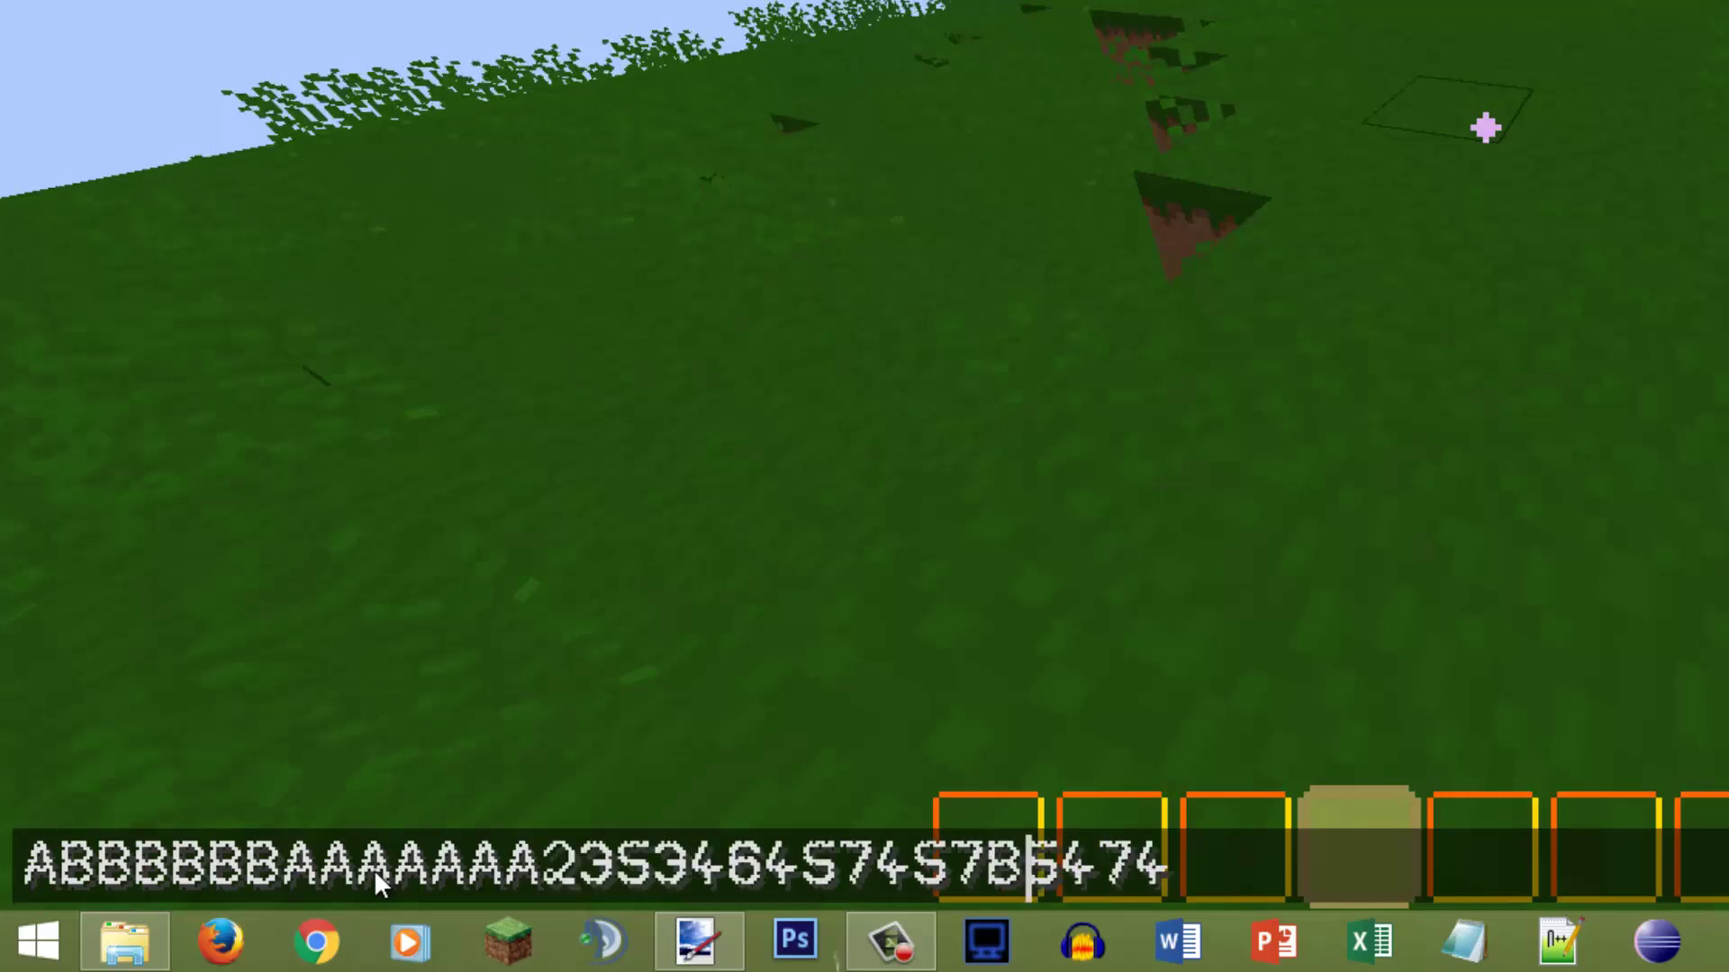
Step: Replace the first 7 in the chat entry's digit string with a B
key("Left")
key("Left")
key("Left")
key("Left")
key("shift+Left")
type("B")
Step: Insert a B after 235 and an A after the following 34 in the chat entry
key("Left")
key("Left")
key("Left")
key("Left")
key("Left")
key("Left")
key("Left")
key("Left")
key("Left")
key("Left")
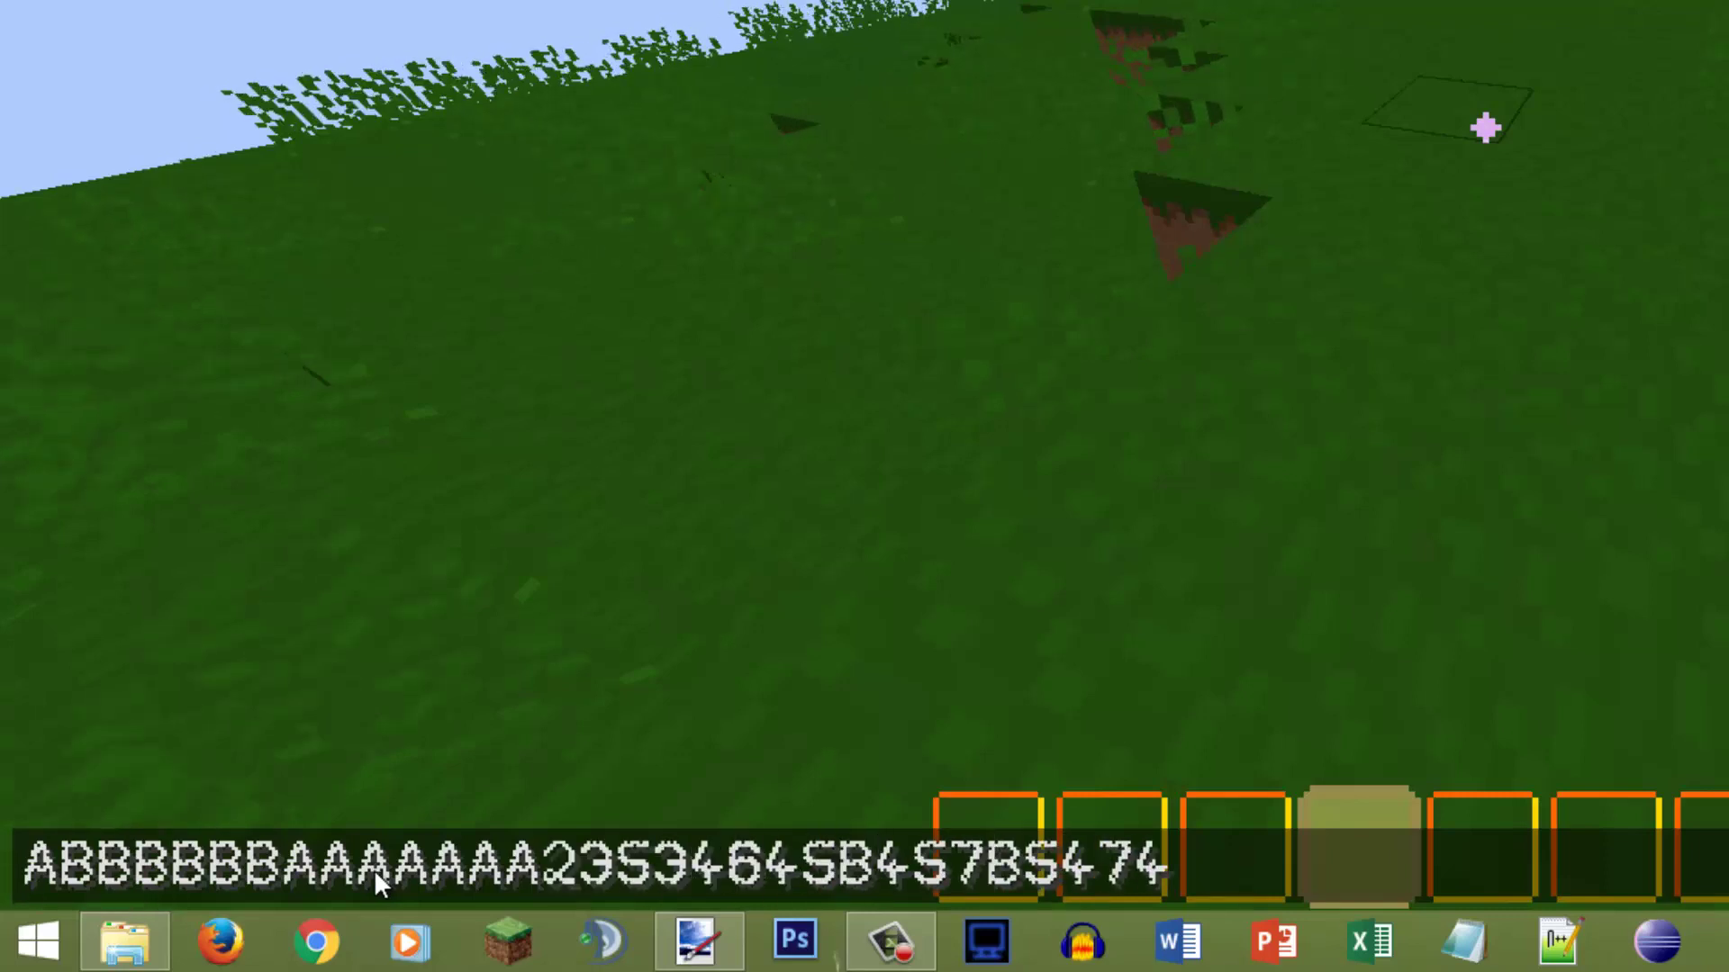
type("B")
key("Right")
key("Right")
key("Right")
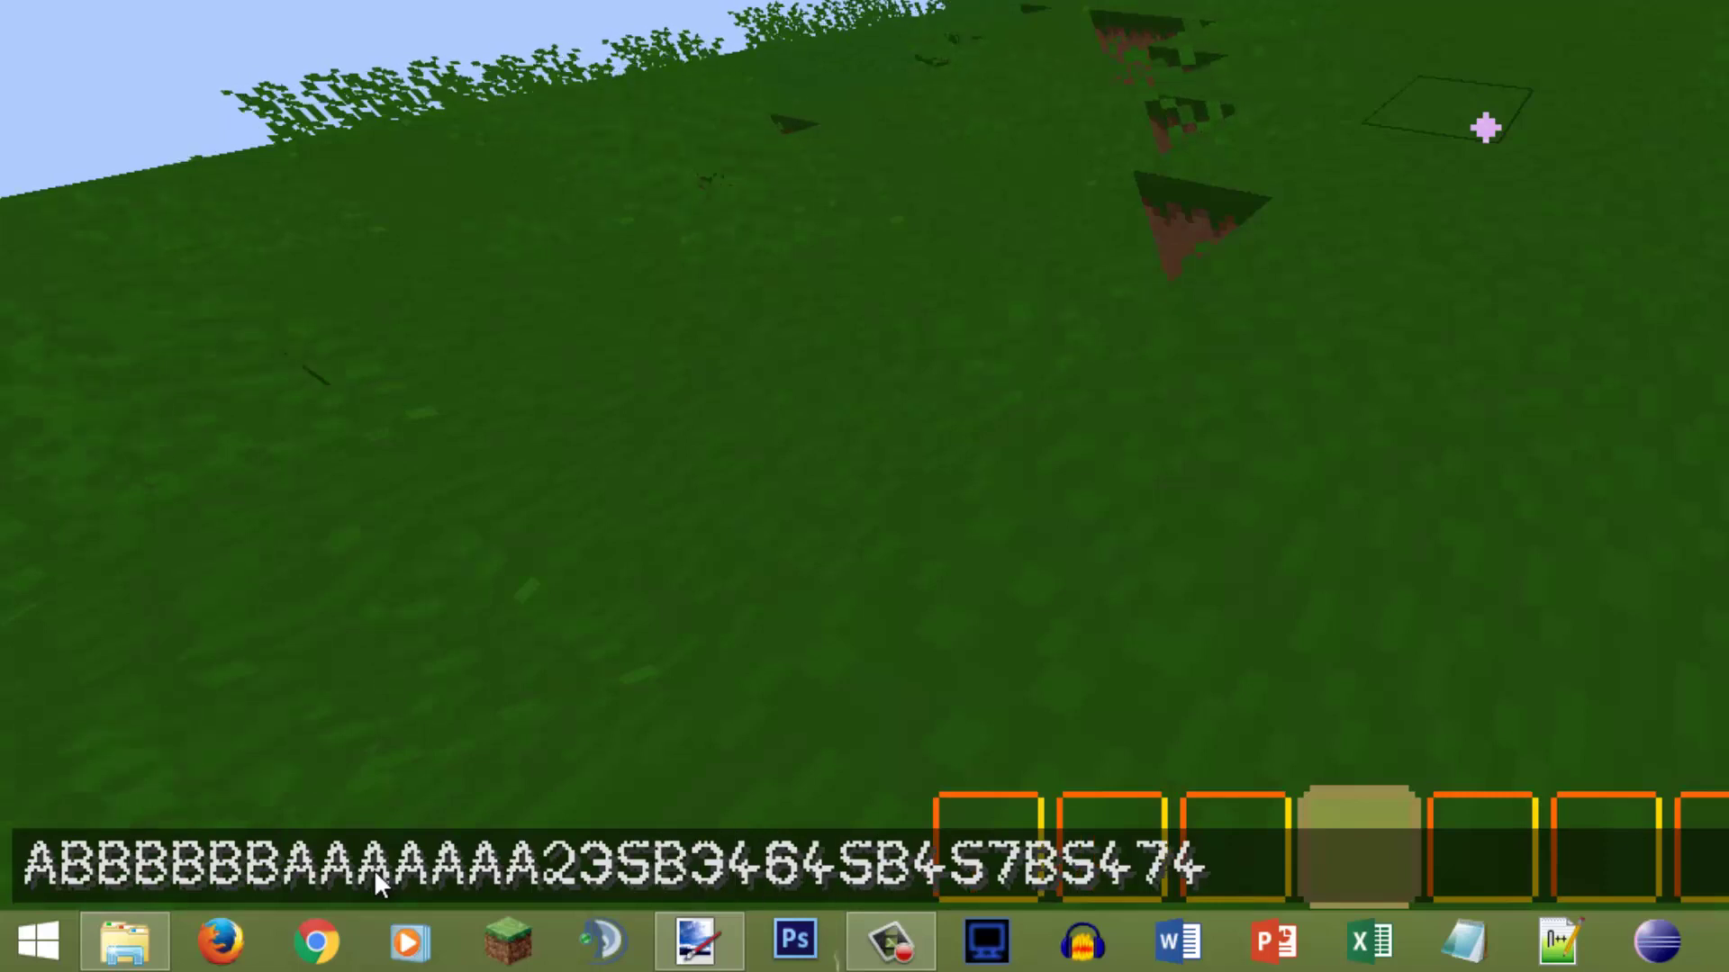
key("Left")
type("A")
Step: Replace the whole chat entry with 8B to compare the two glyphs side by side
key("Right")
key("Right")
key("Right")
key("Right")
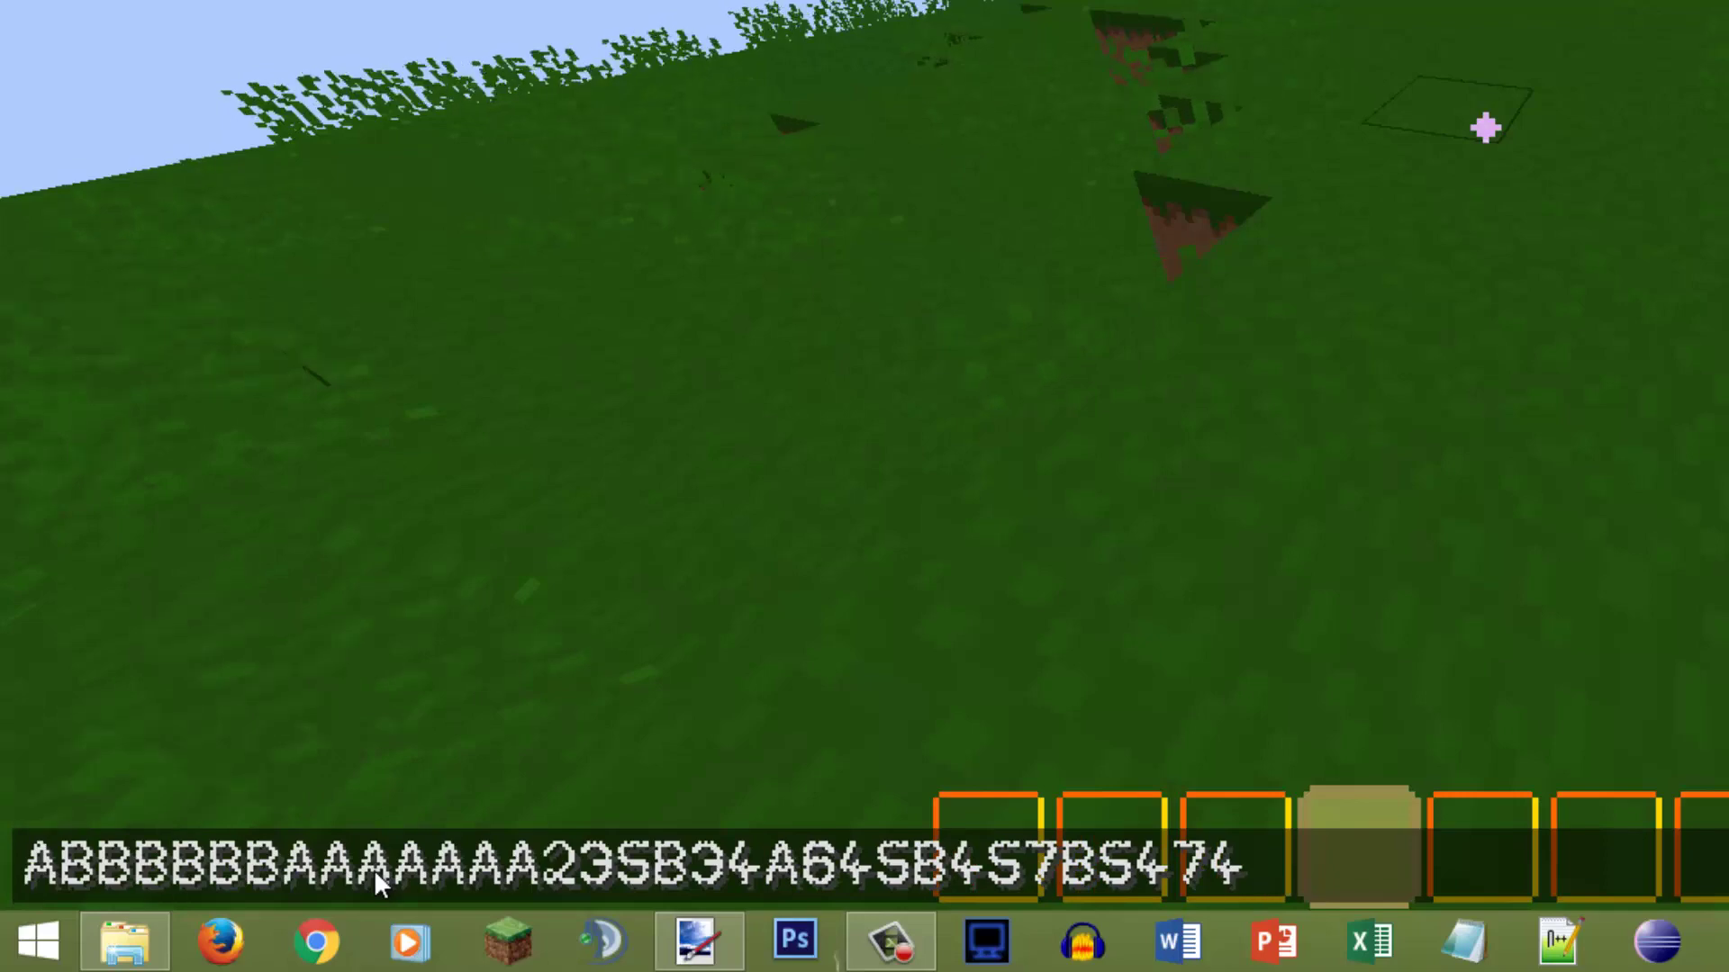
key("ctrl+a")
type("8B")
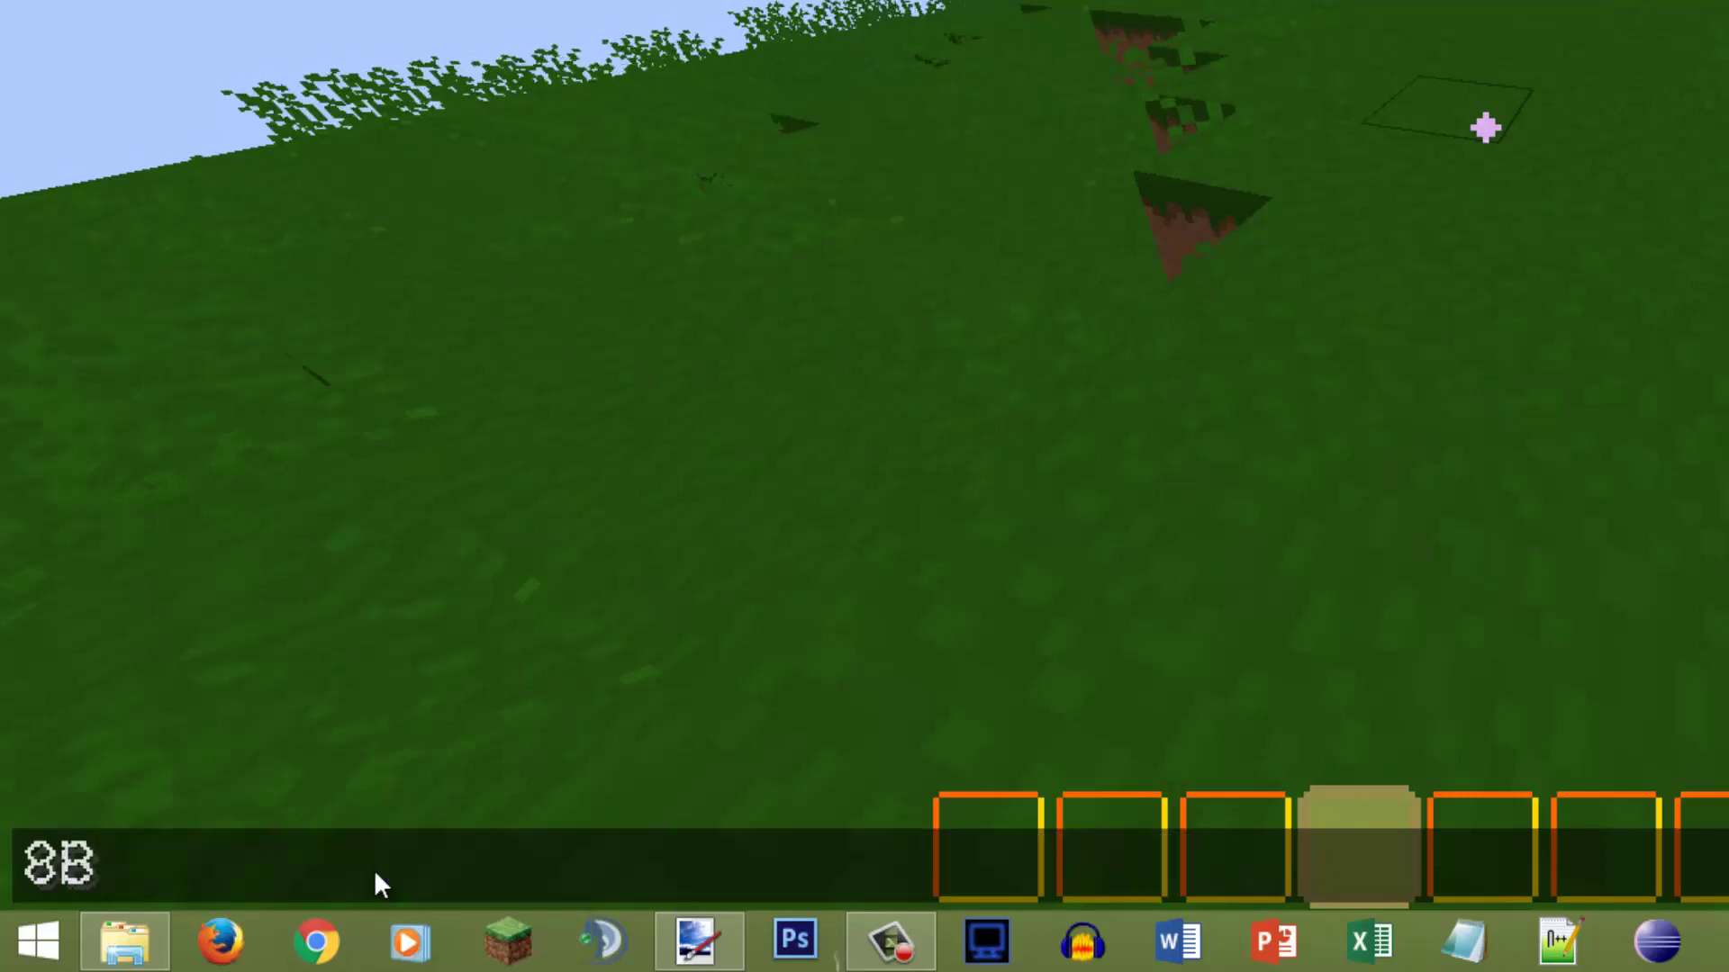
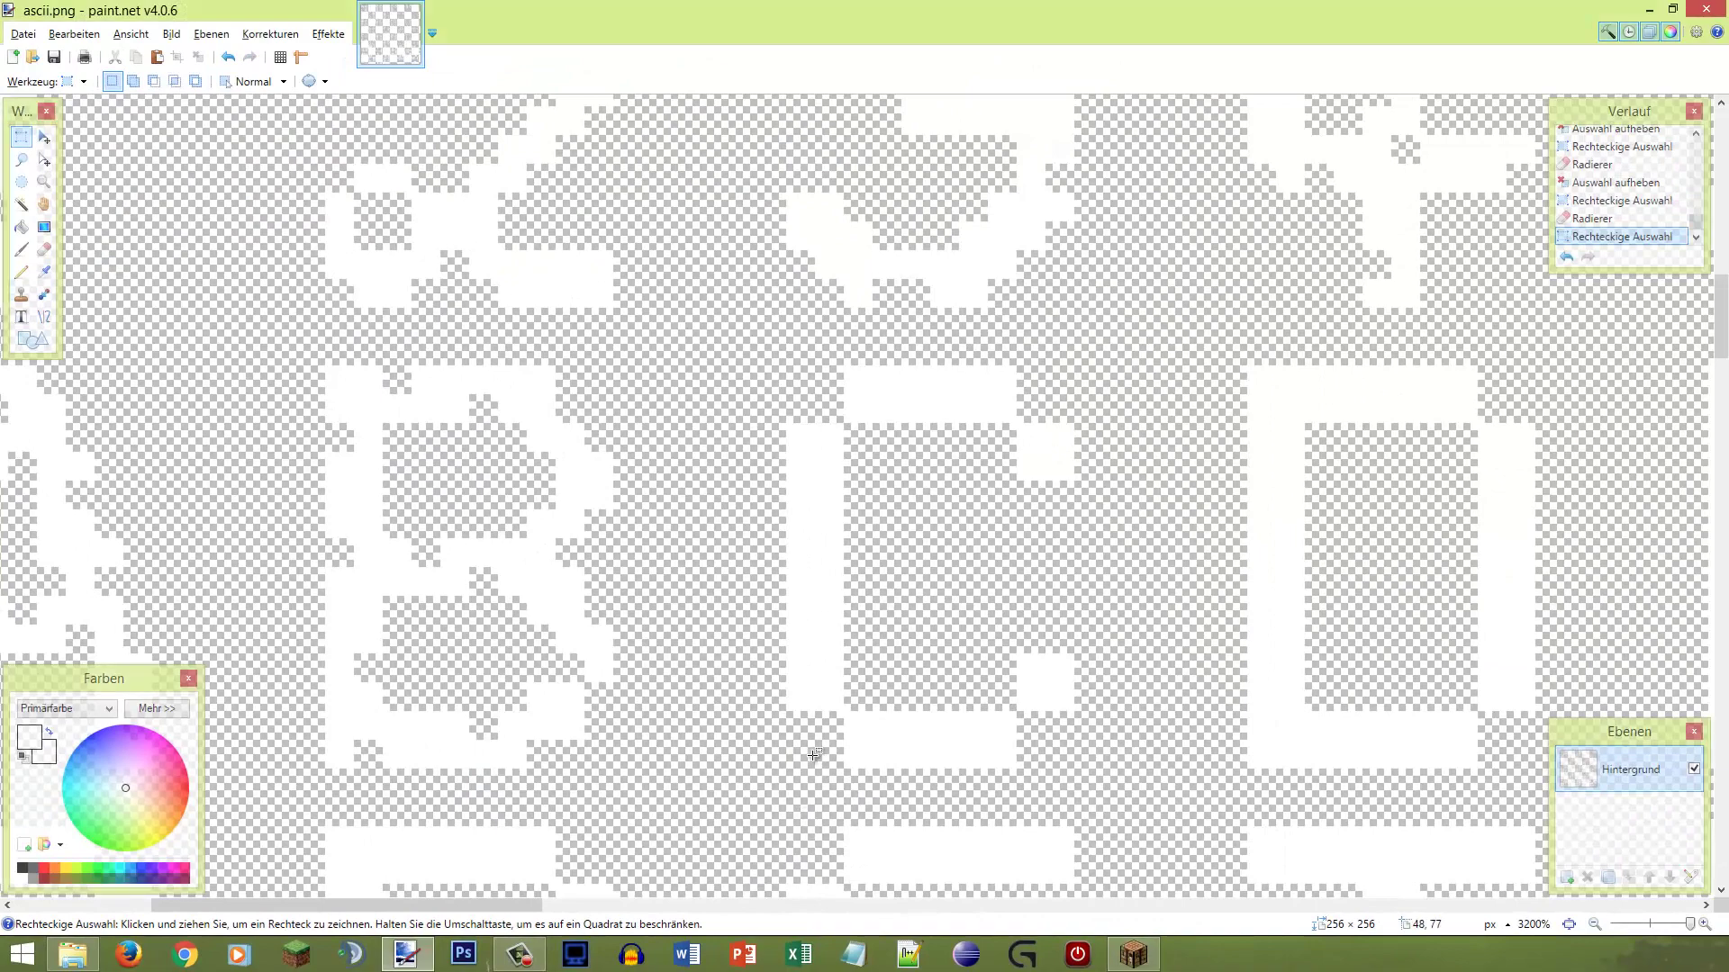
Step: Switch to ascii.png in paint.net and erase the old capital C using a 10 × 14 pixel selection
left_click_drag(810, 757, 1076, 391)
key("e")
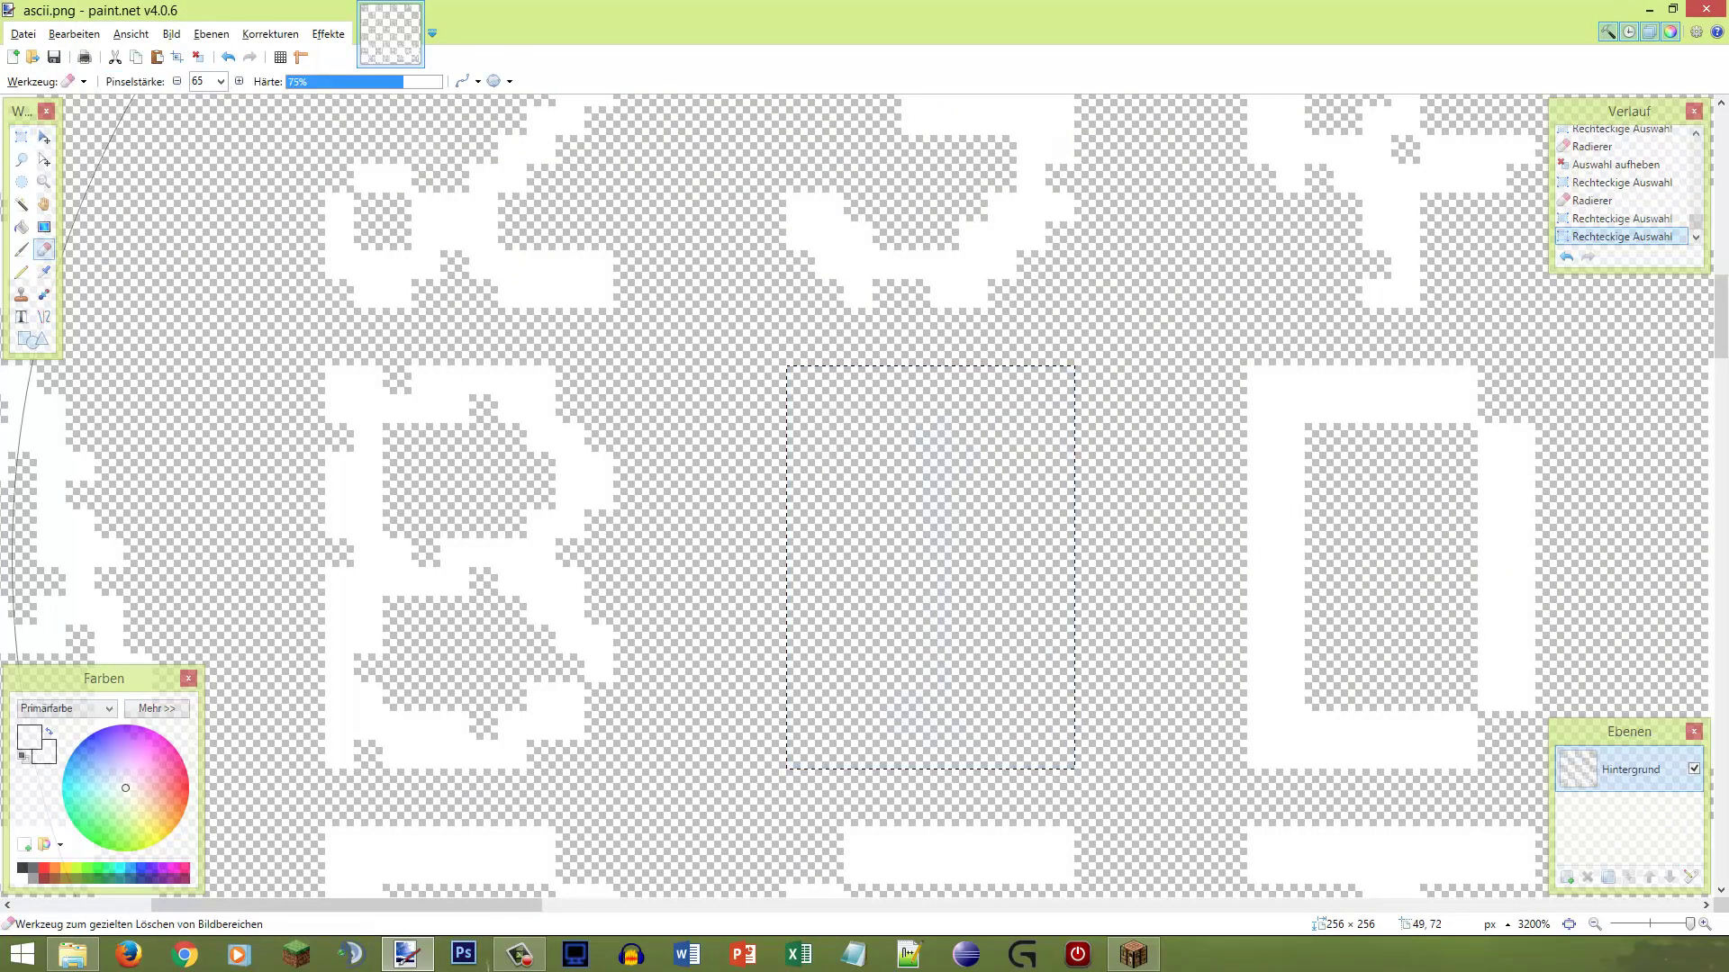
left_click(1076, 514)
Step: Try a one-pixel-wide straight stem with three-pixel diagonal corners for the C's left side, using the Pencil
key("s")
key("p")
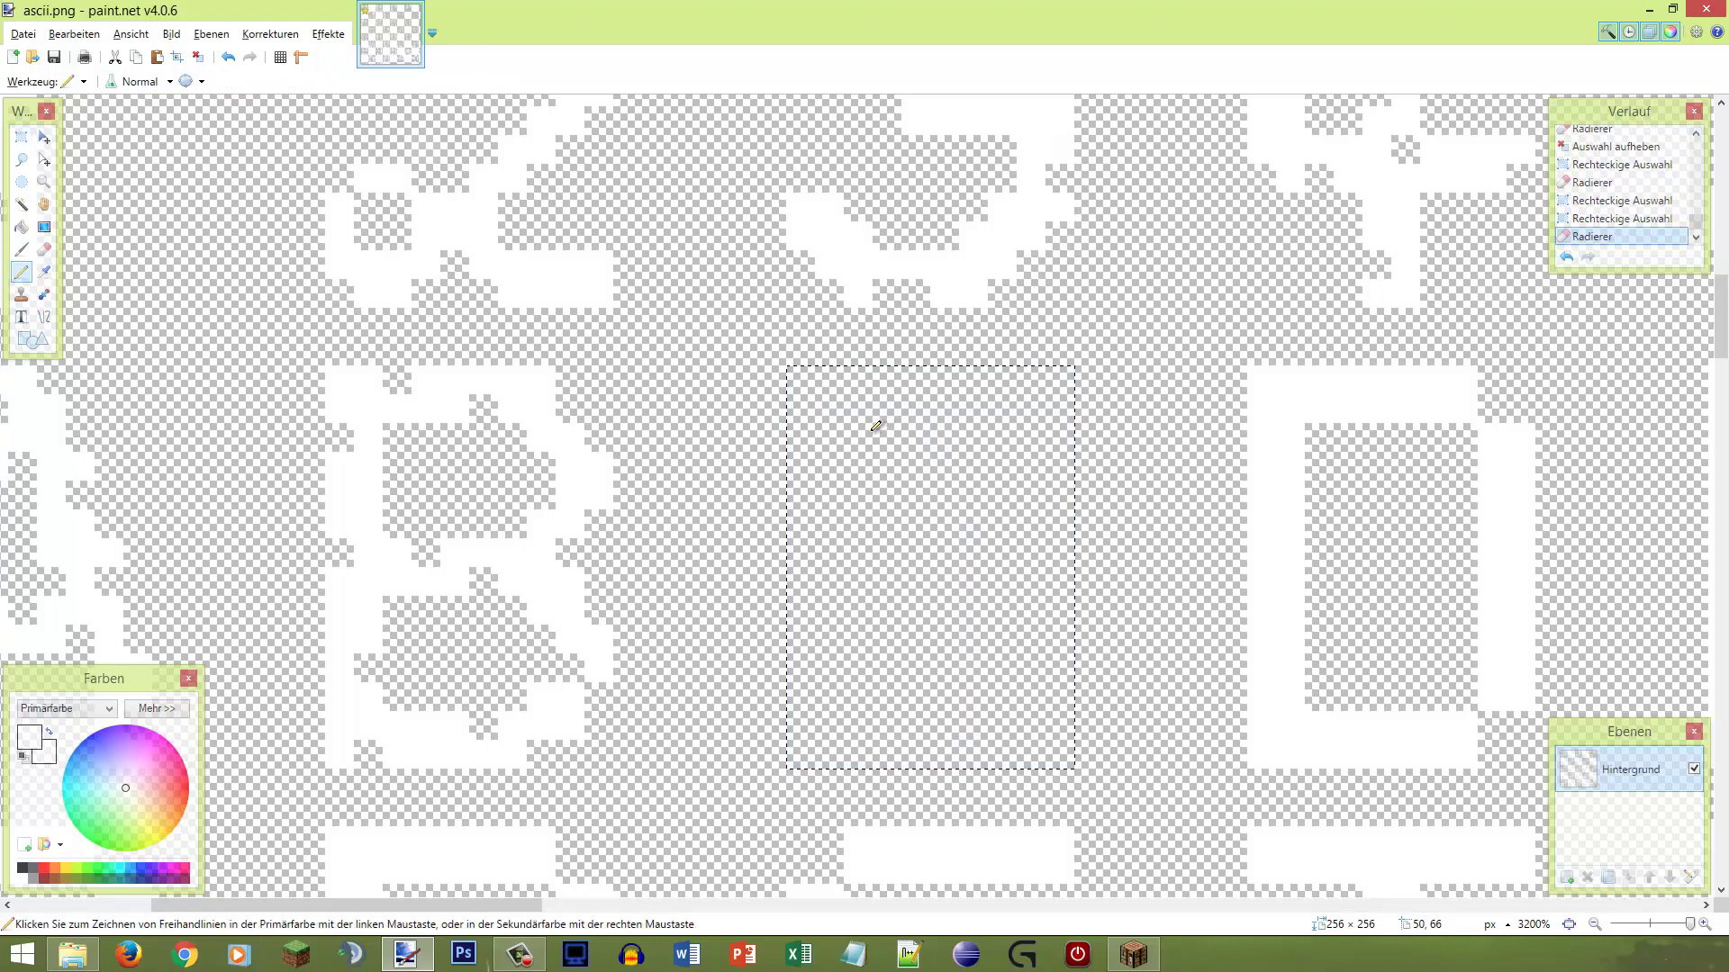
left_click(858, 379)
left_click(827, 410)
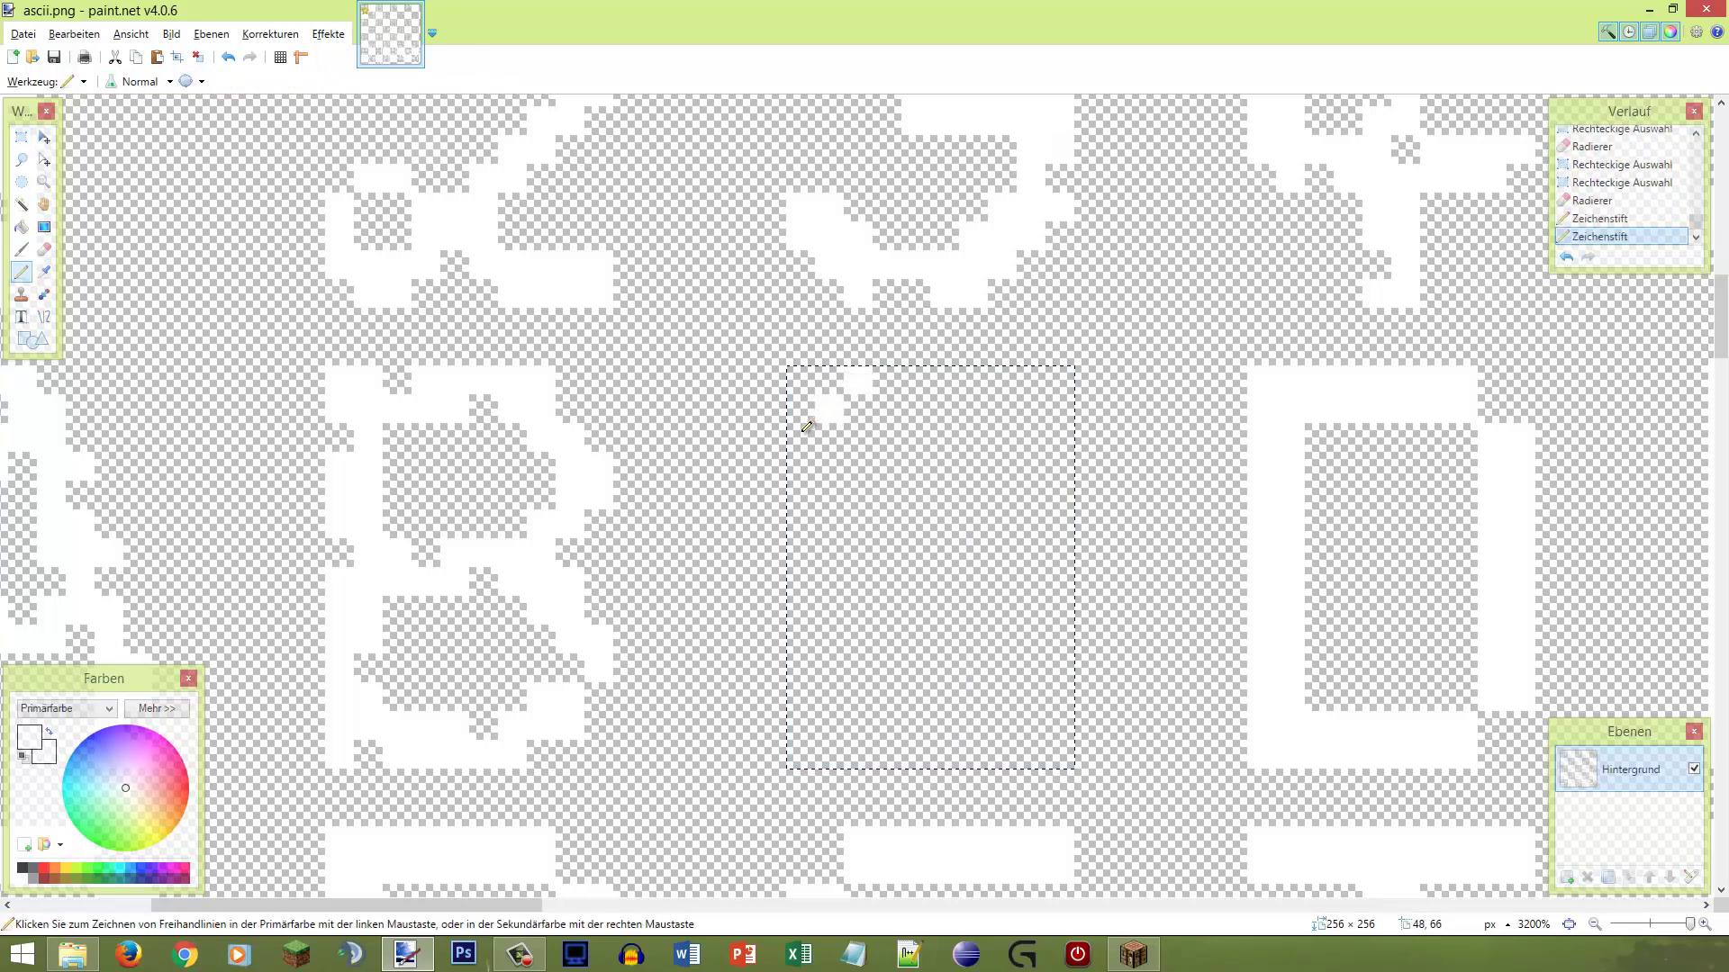
left_click(801, 439)
left_click(802, 696)
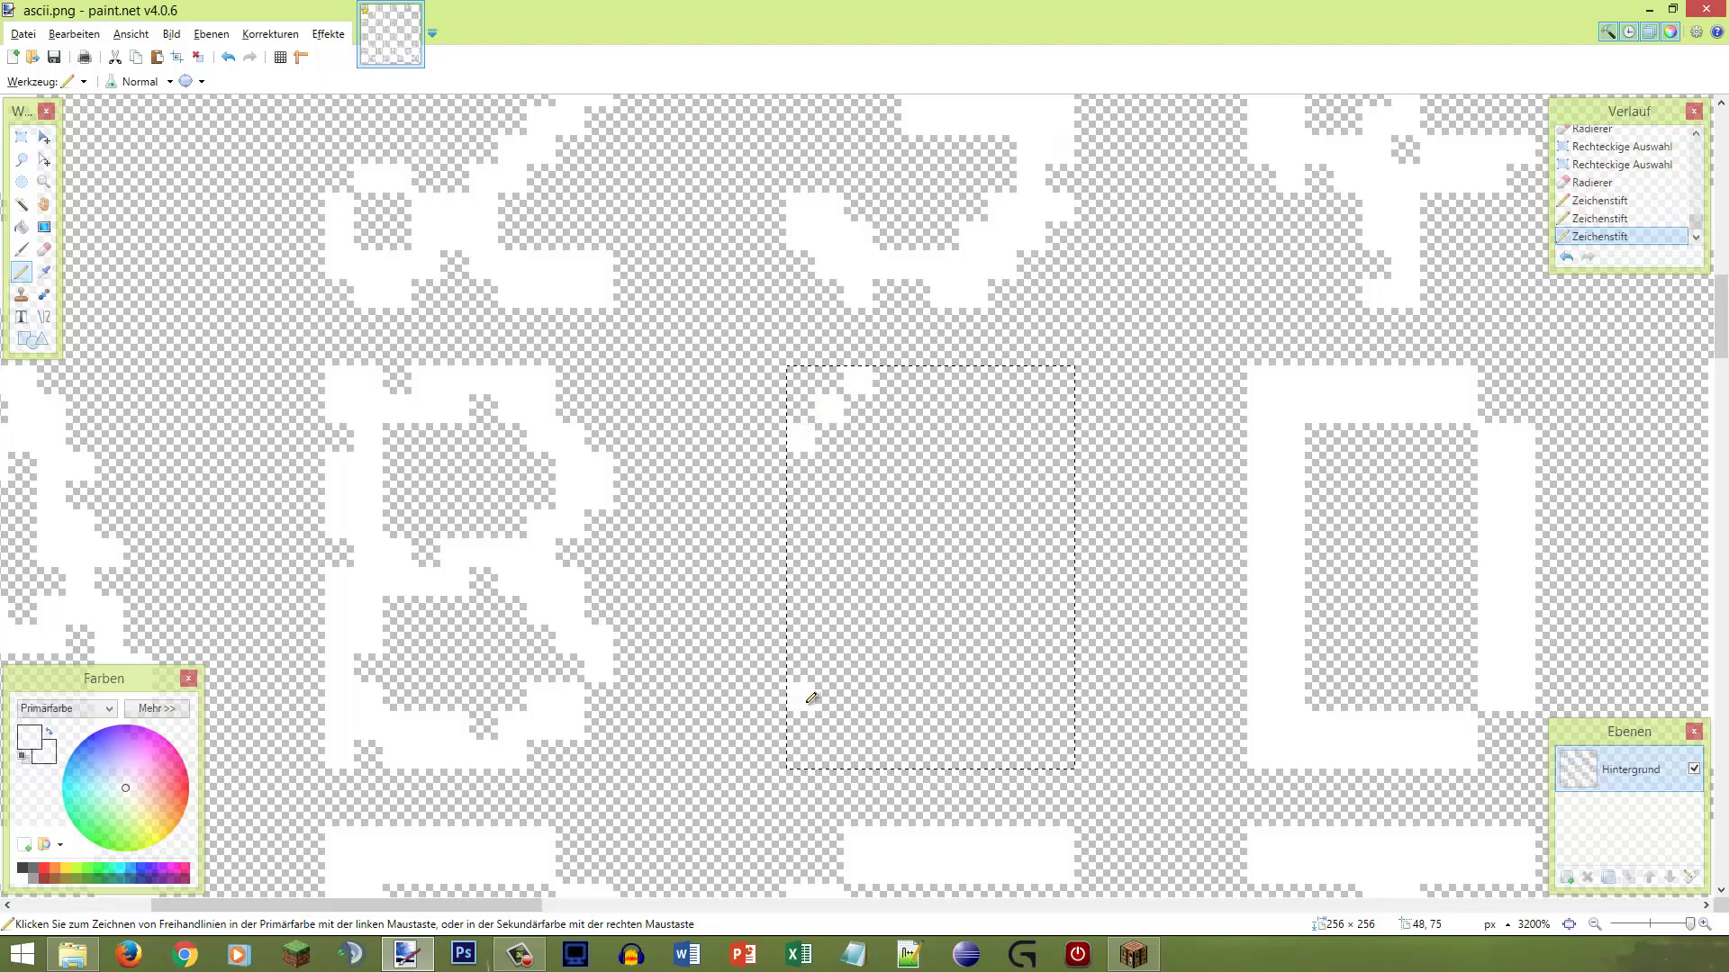
left_click(829, 725)
left_click(857, 754)
mouse_move(801, 667)
left_mouse_down()
mouse_move(798, 476)
mouse_move(800, 585)
left_mouse_up()
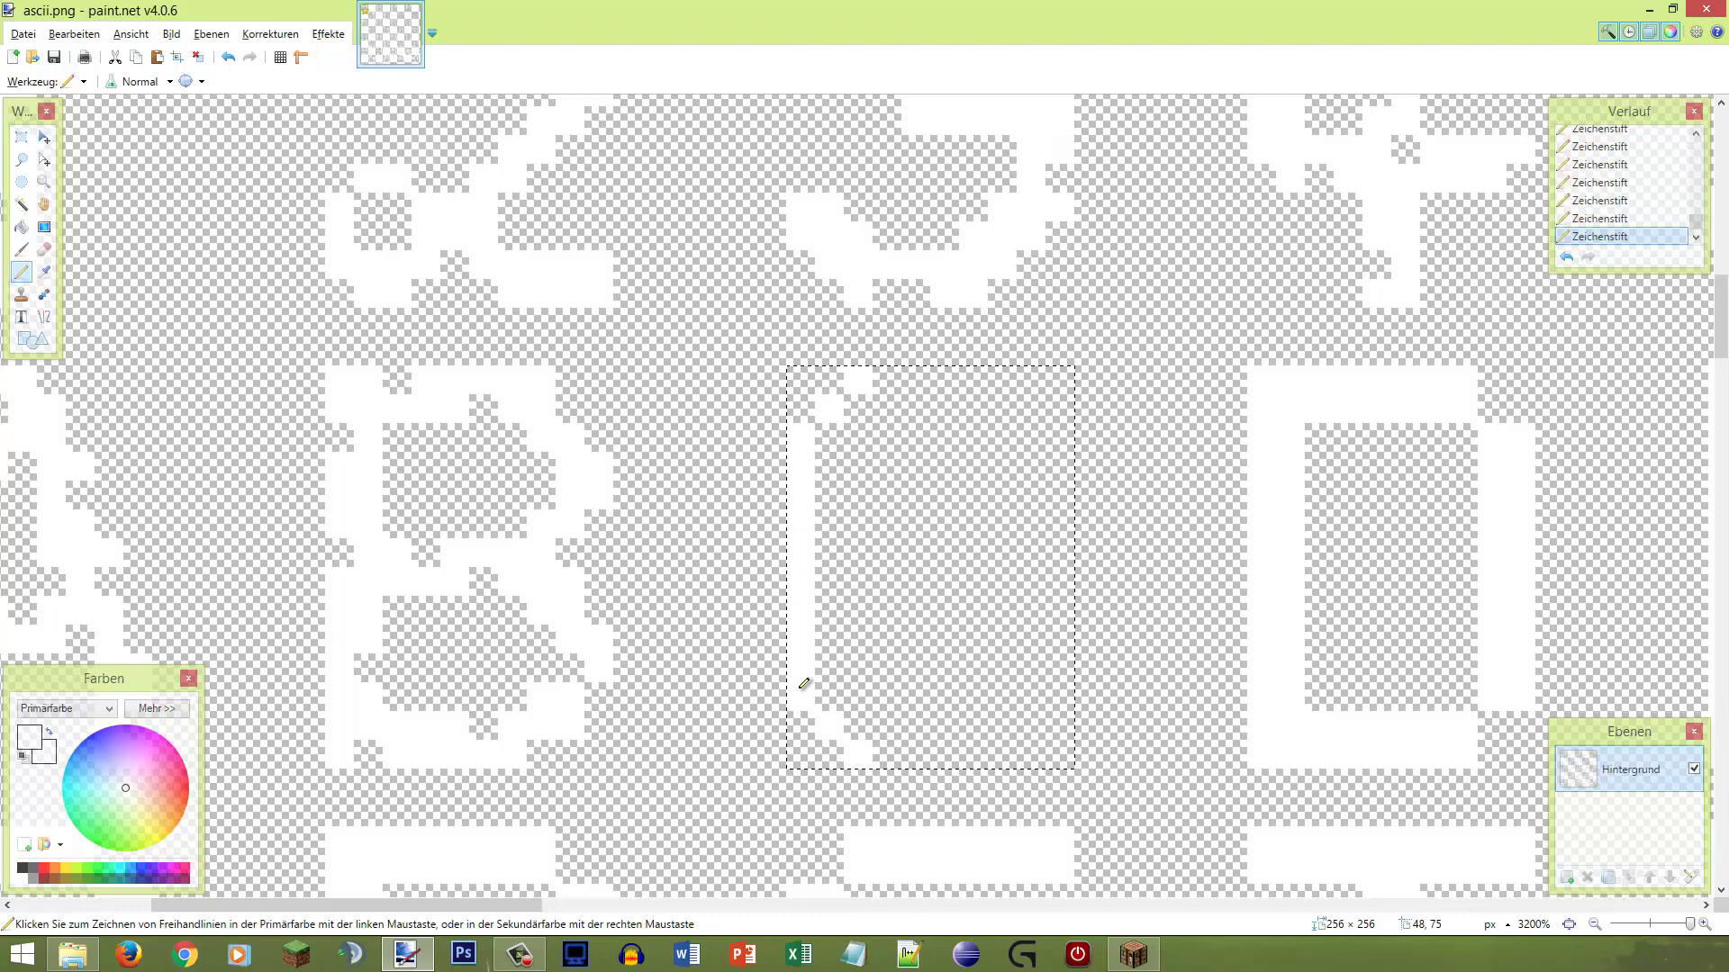
Step: Undo all Pencil strokes of the straight-stemmed C
key("ctrl+z")
key("ctrl+z")
key("ctrl+z")
key("ctrl+z")
key("z")
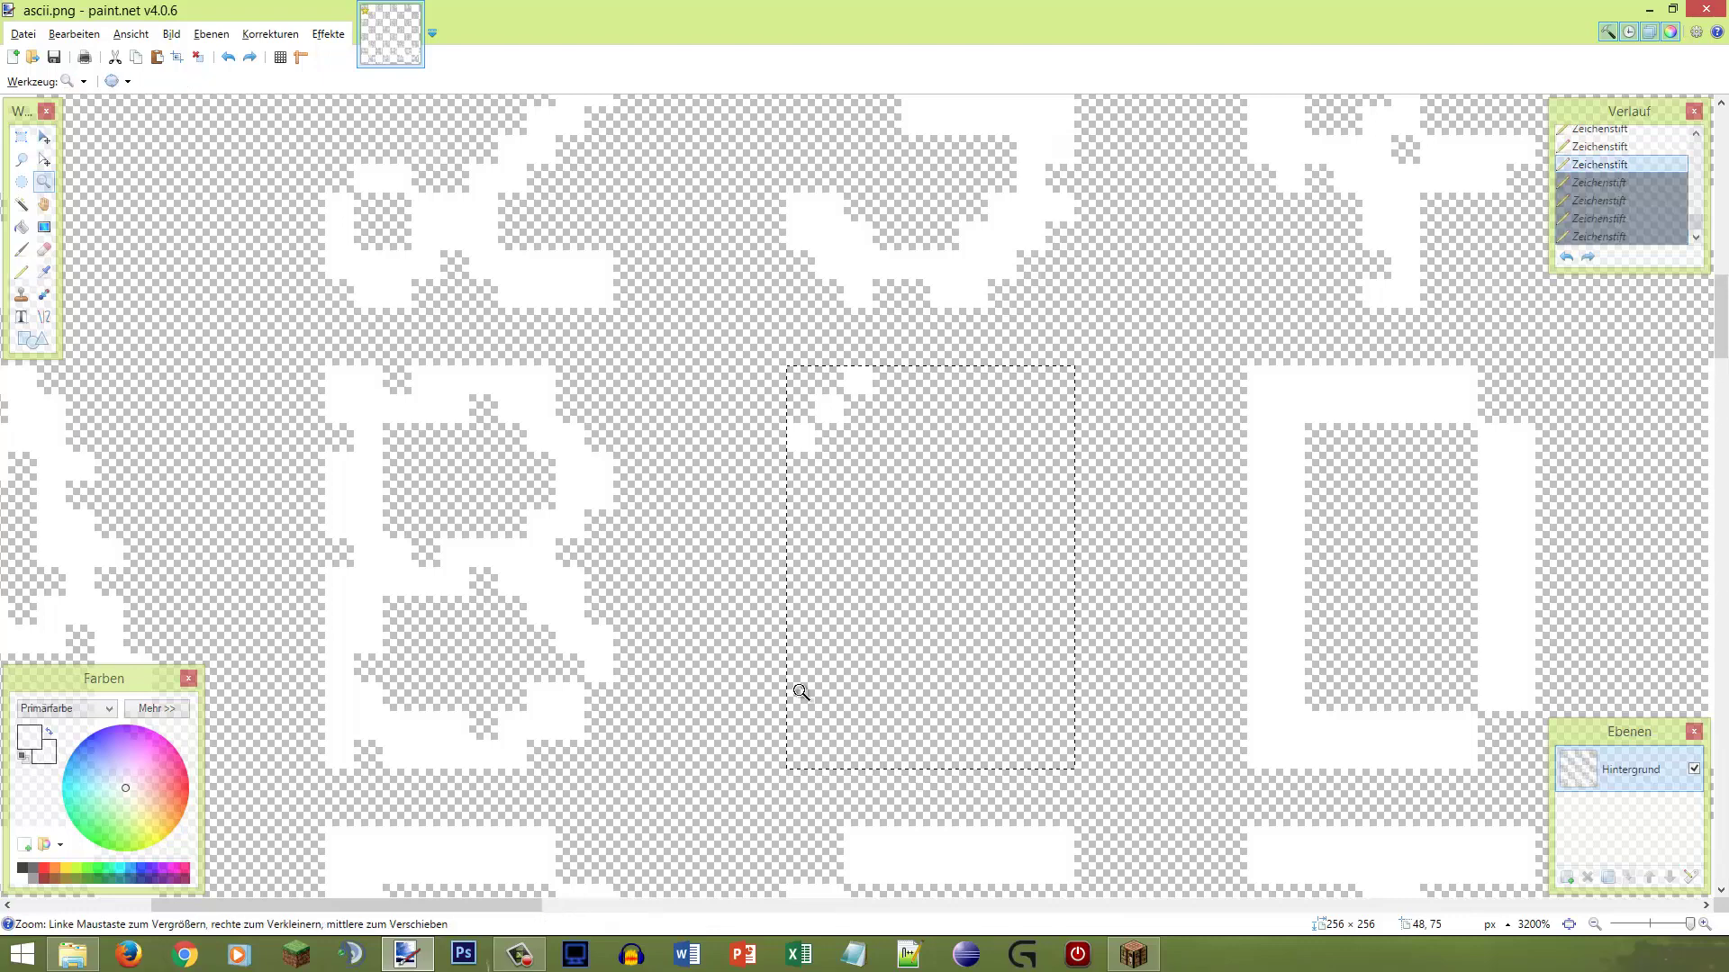
key("ctrl+z")
key("ctrl+z")
key("ctrl+z")
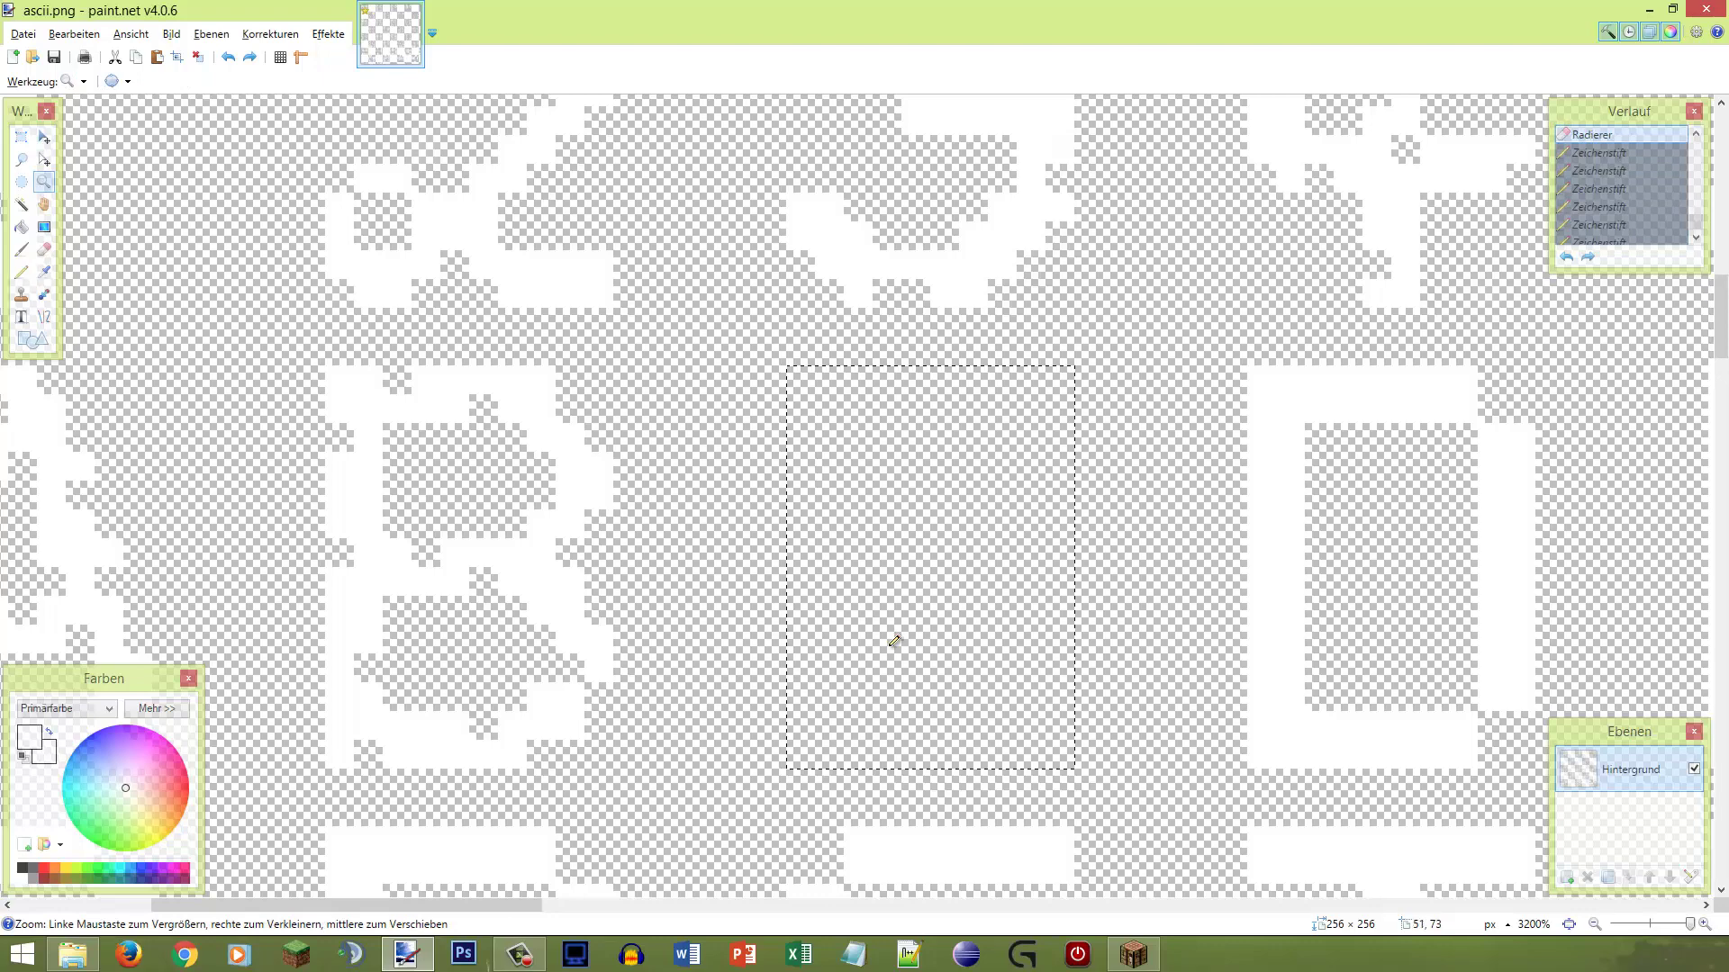
Step: Try a four-pixel diagonal and a short top stroke for the C's upper left with the Pencil, undoing both
key("p")
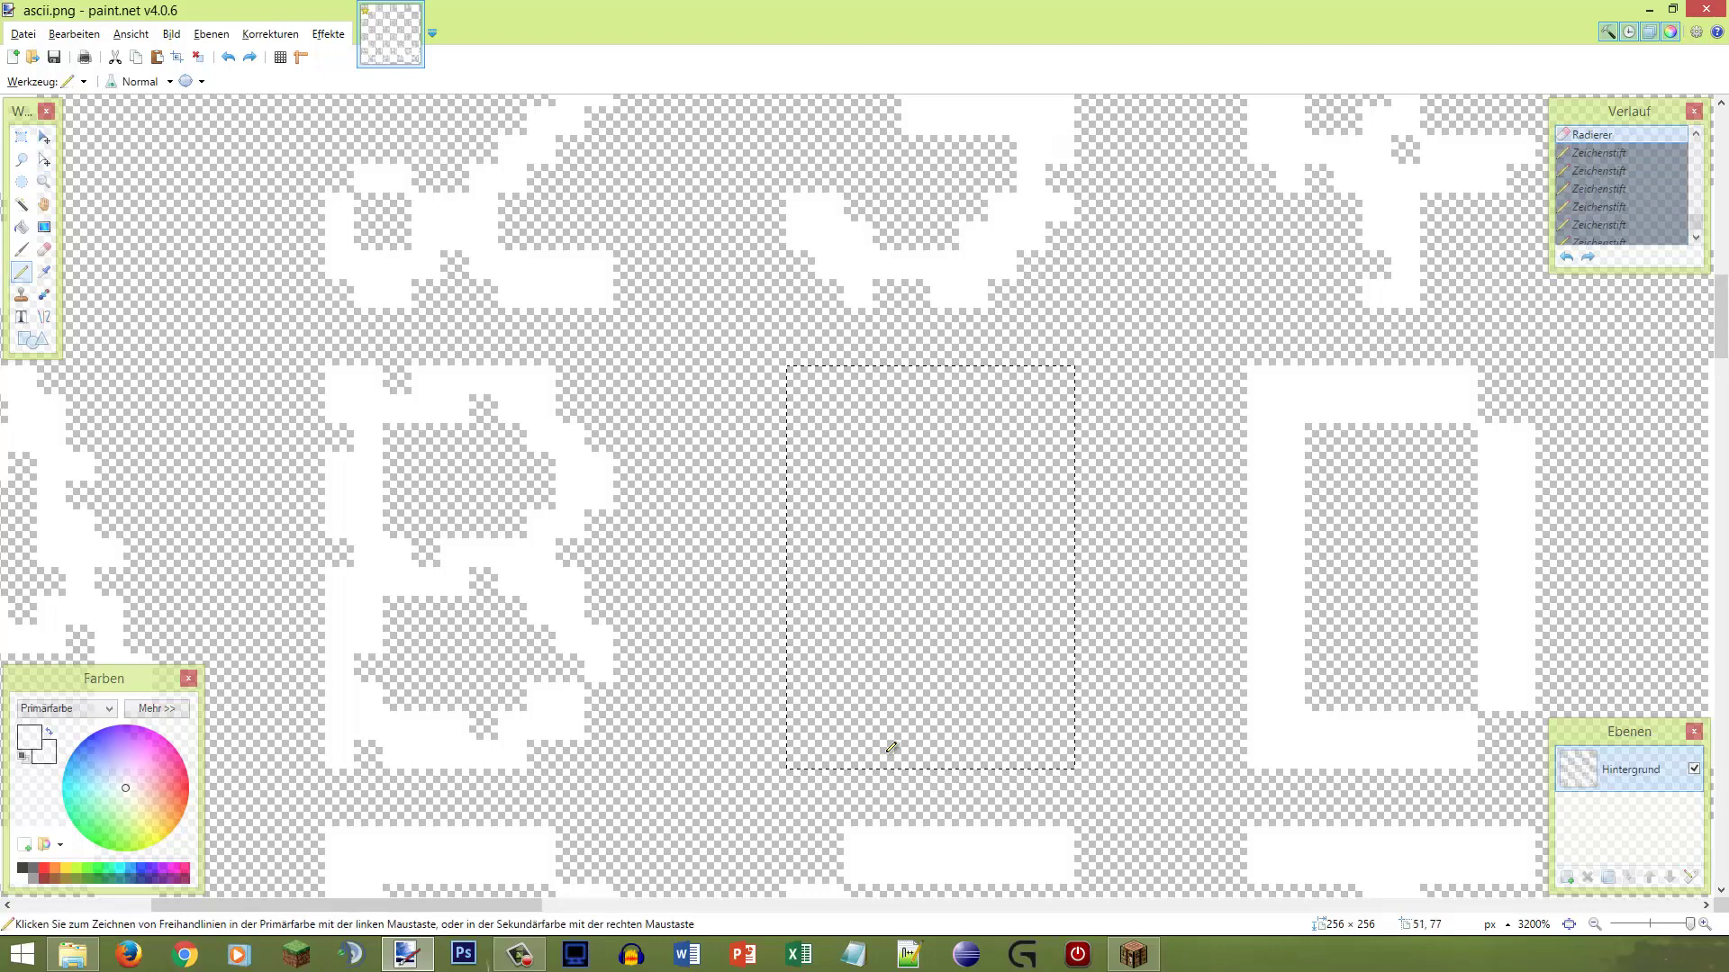
left_click(884, 379)
left_click(858, 407)
left_click(831, 436)
left_click(811, 459)
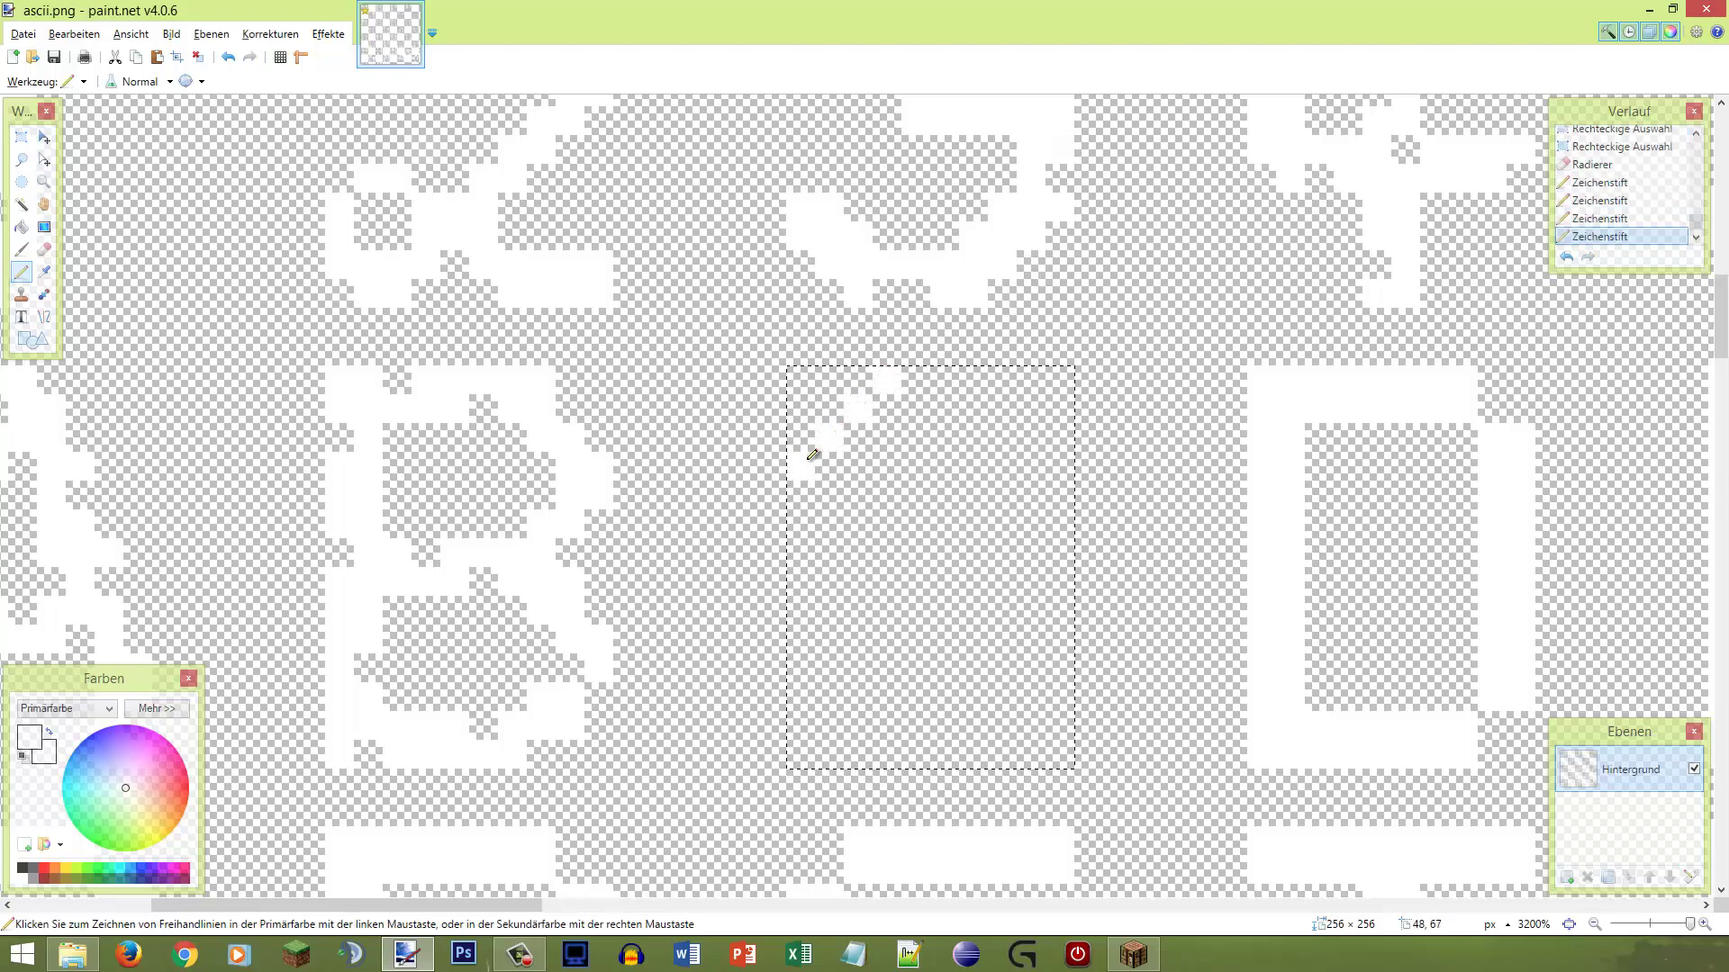
key("ctrl+z")
key("ctrl+z")
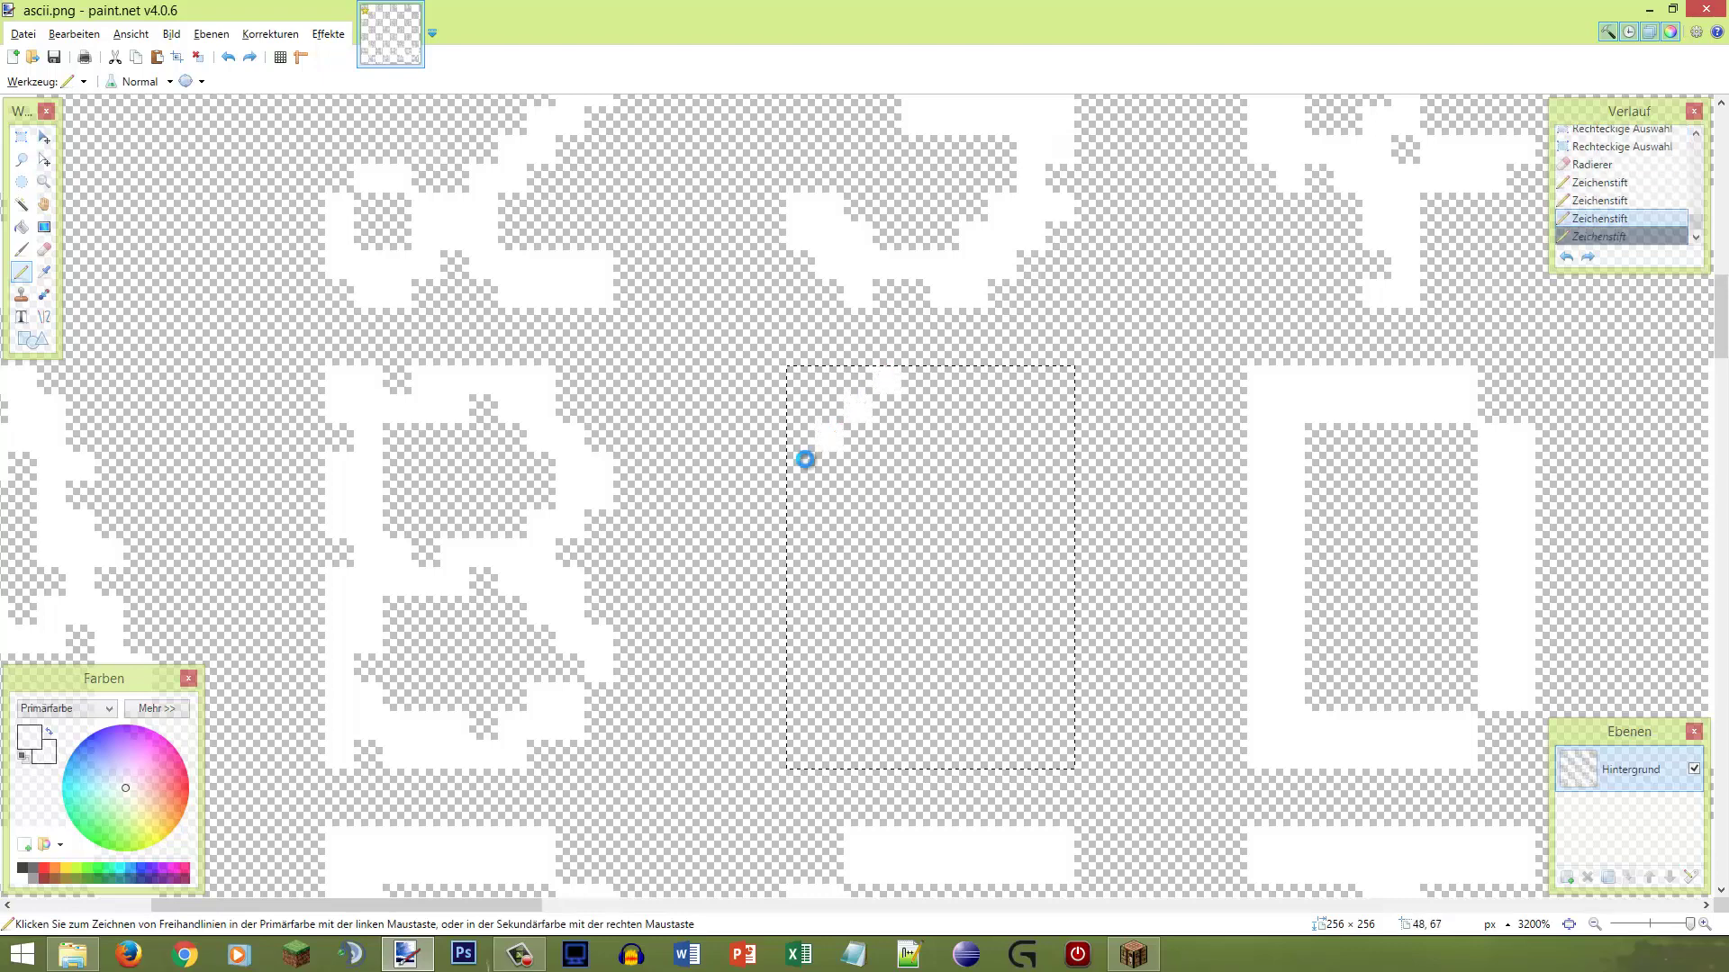
key("ctrl+z")
key("ctrl+z")
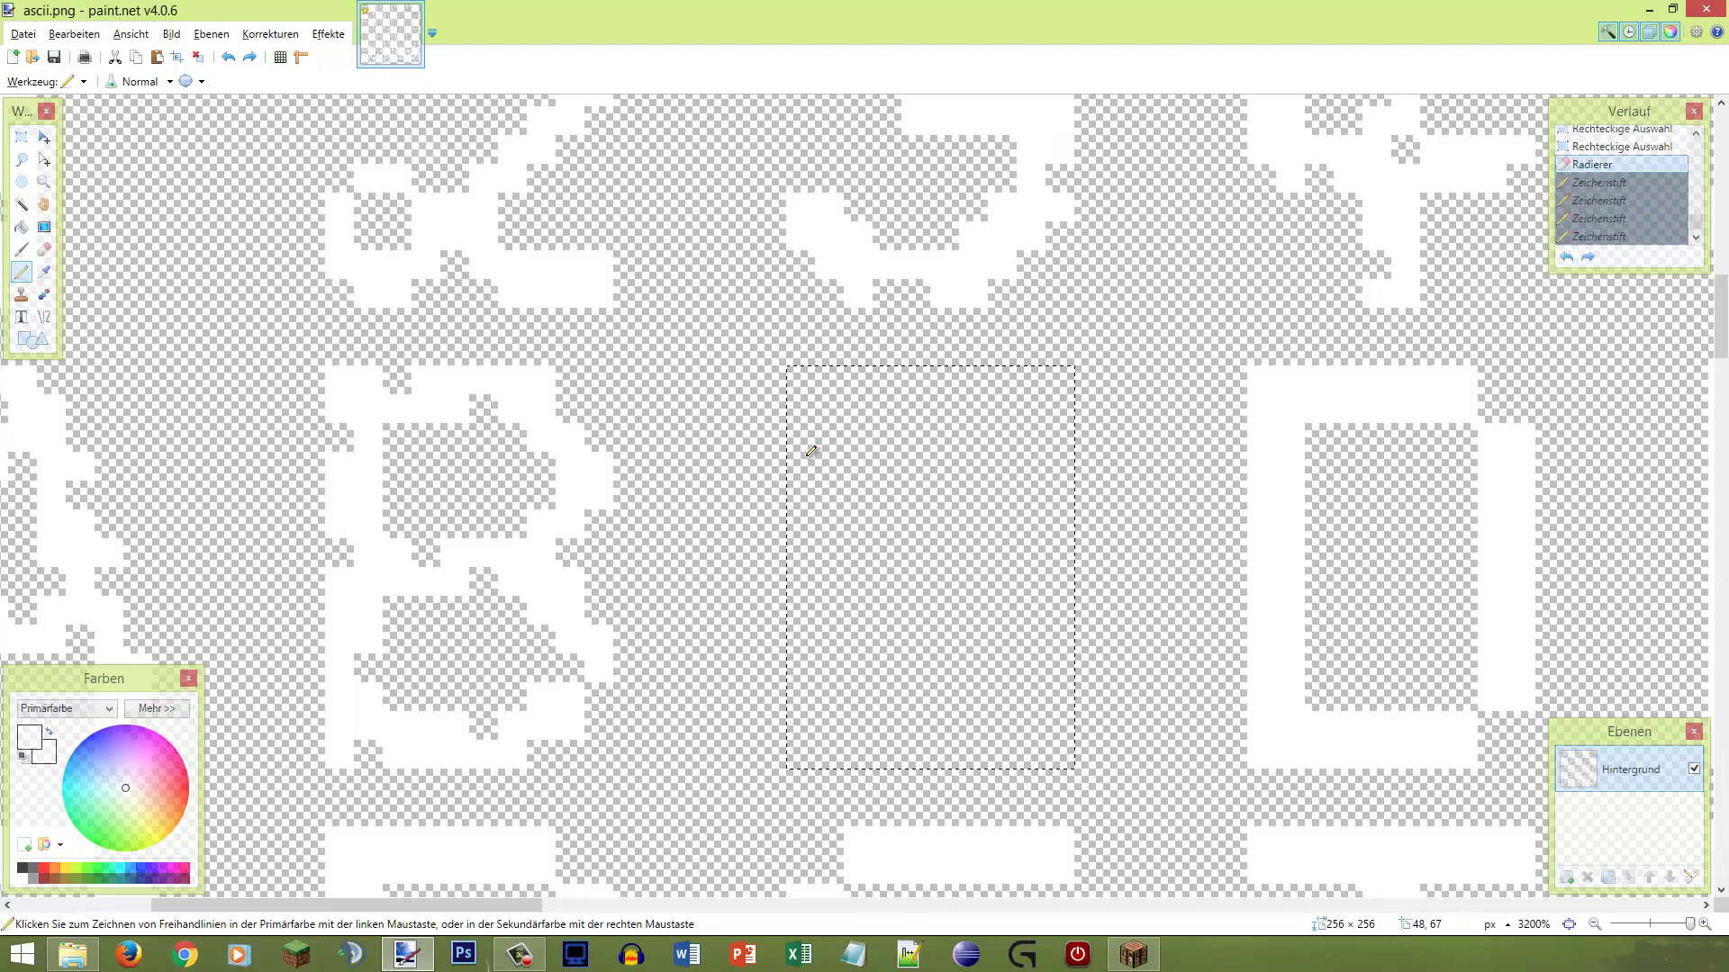
mouse_move(902, 385)
left_mouse_down()
mouse_move(919, 374)
mouse_move(889, 376)
left_mouse_up()
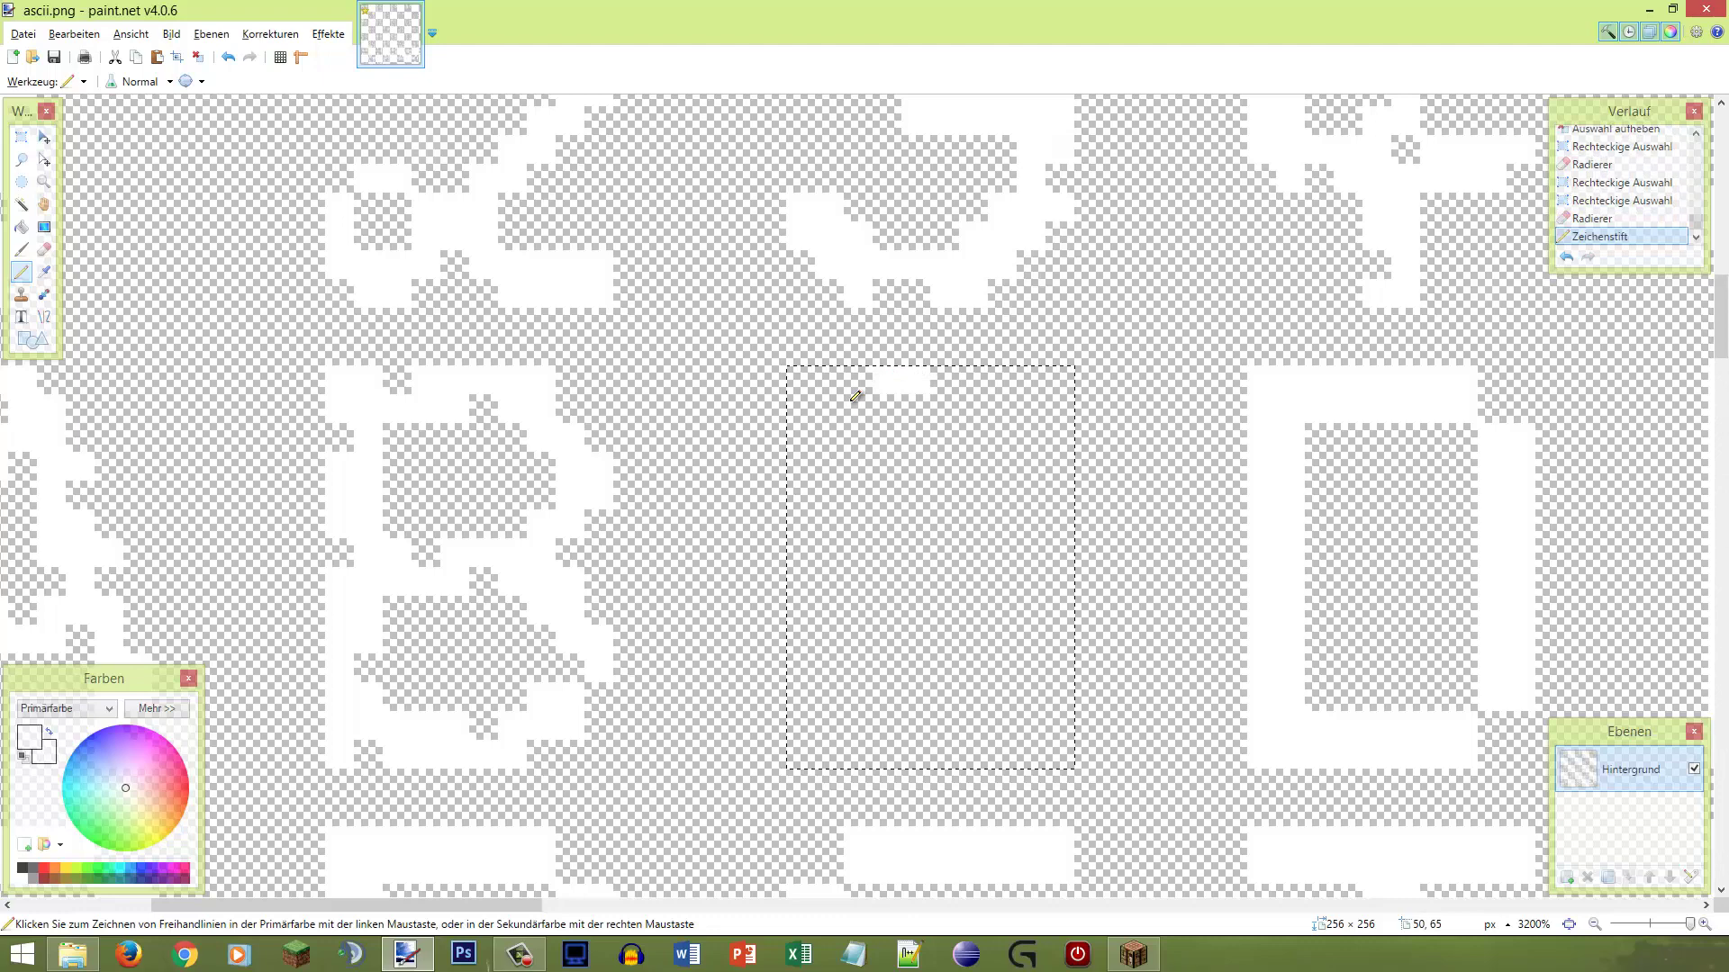
key("ctrl+z")
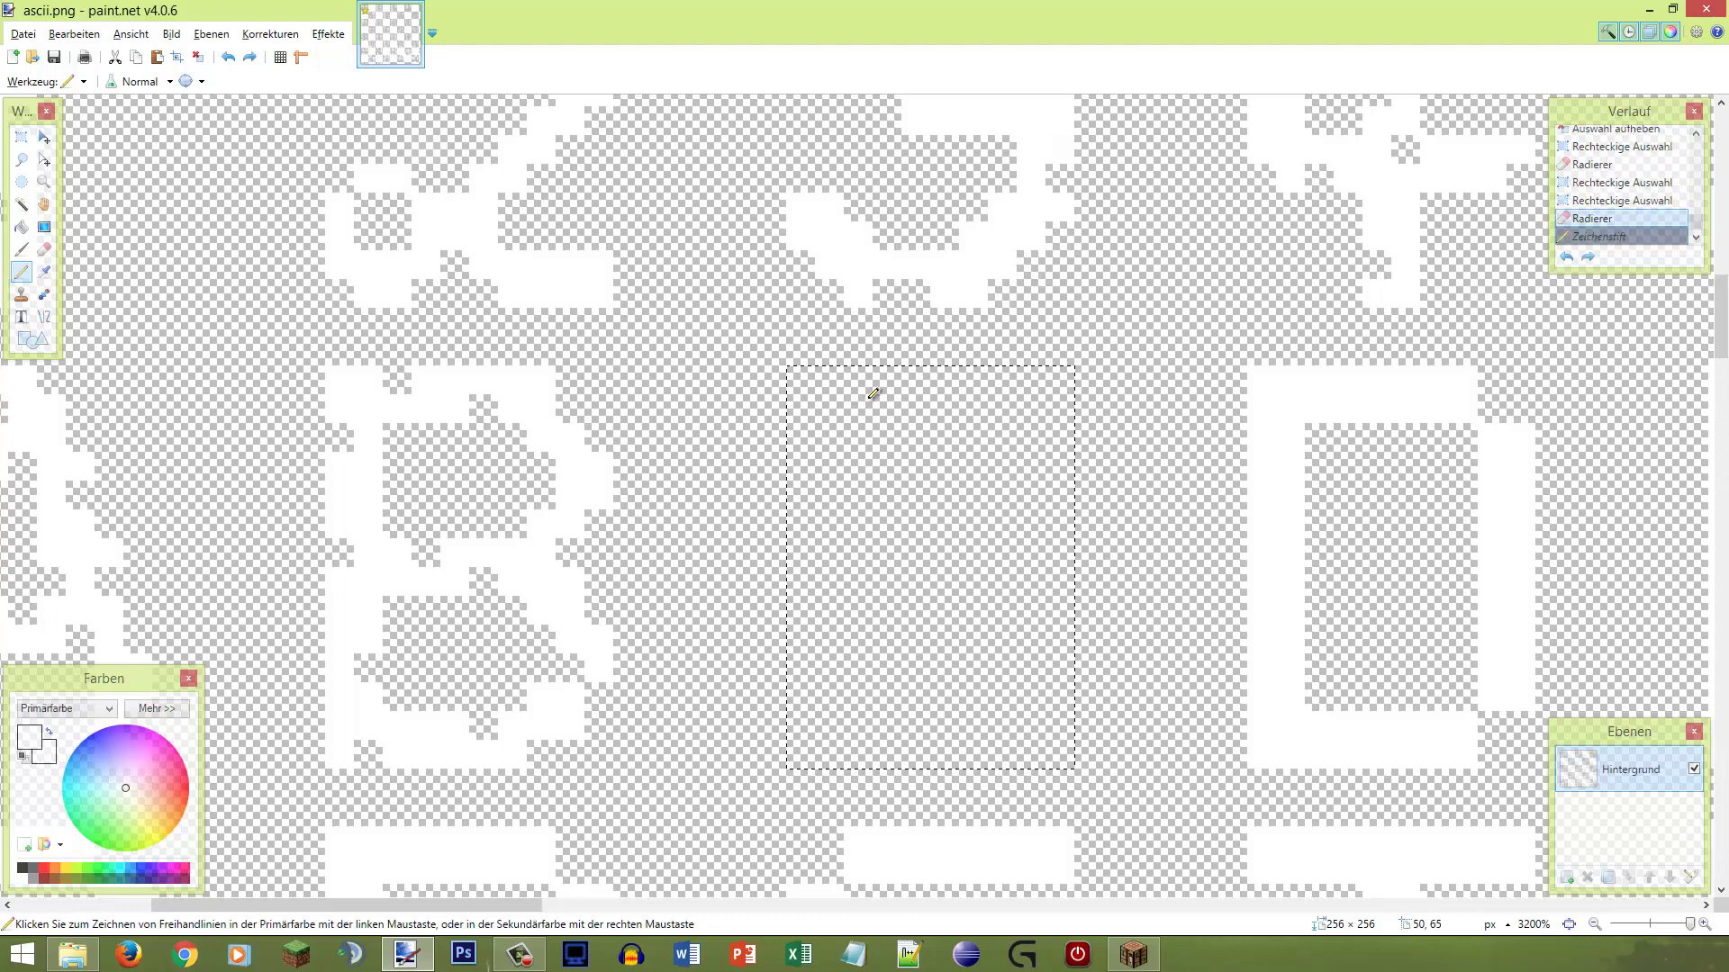
Step: Paint vertically aligned two-pixel segments at the top and bottom edges of the C, and check their alignment with a selection
left_click_drag(977, 376, 936, 384)
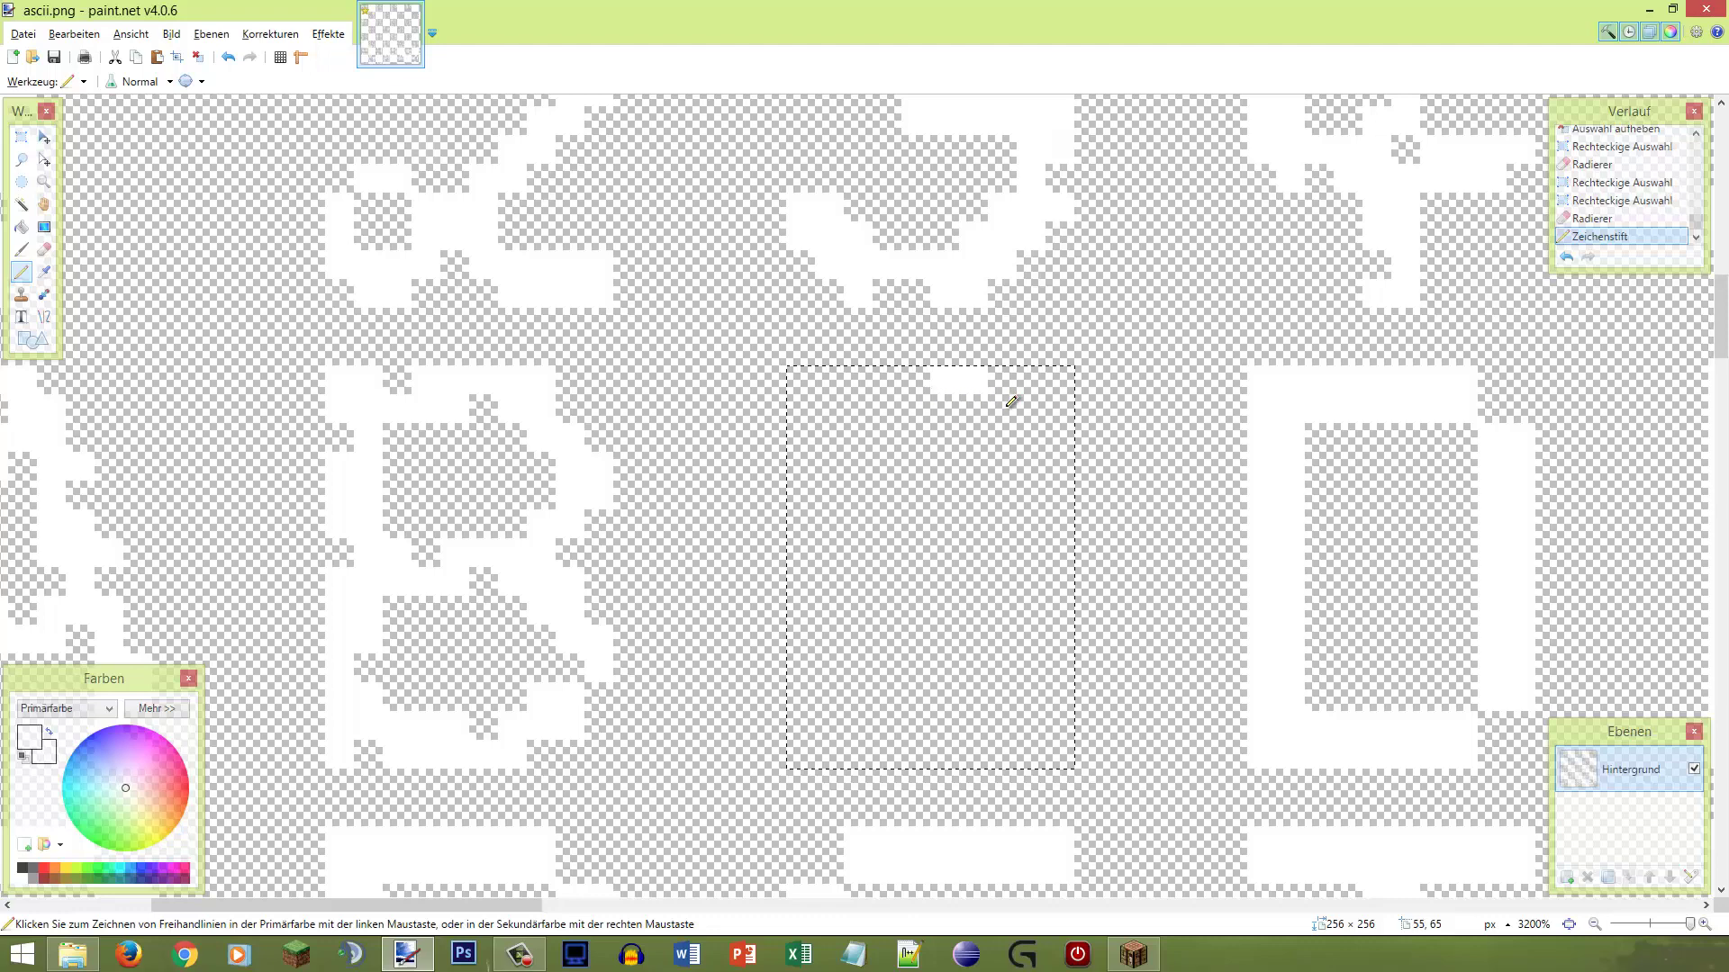
left_click_drag(1004, 742, 965, 747)
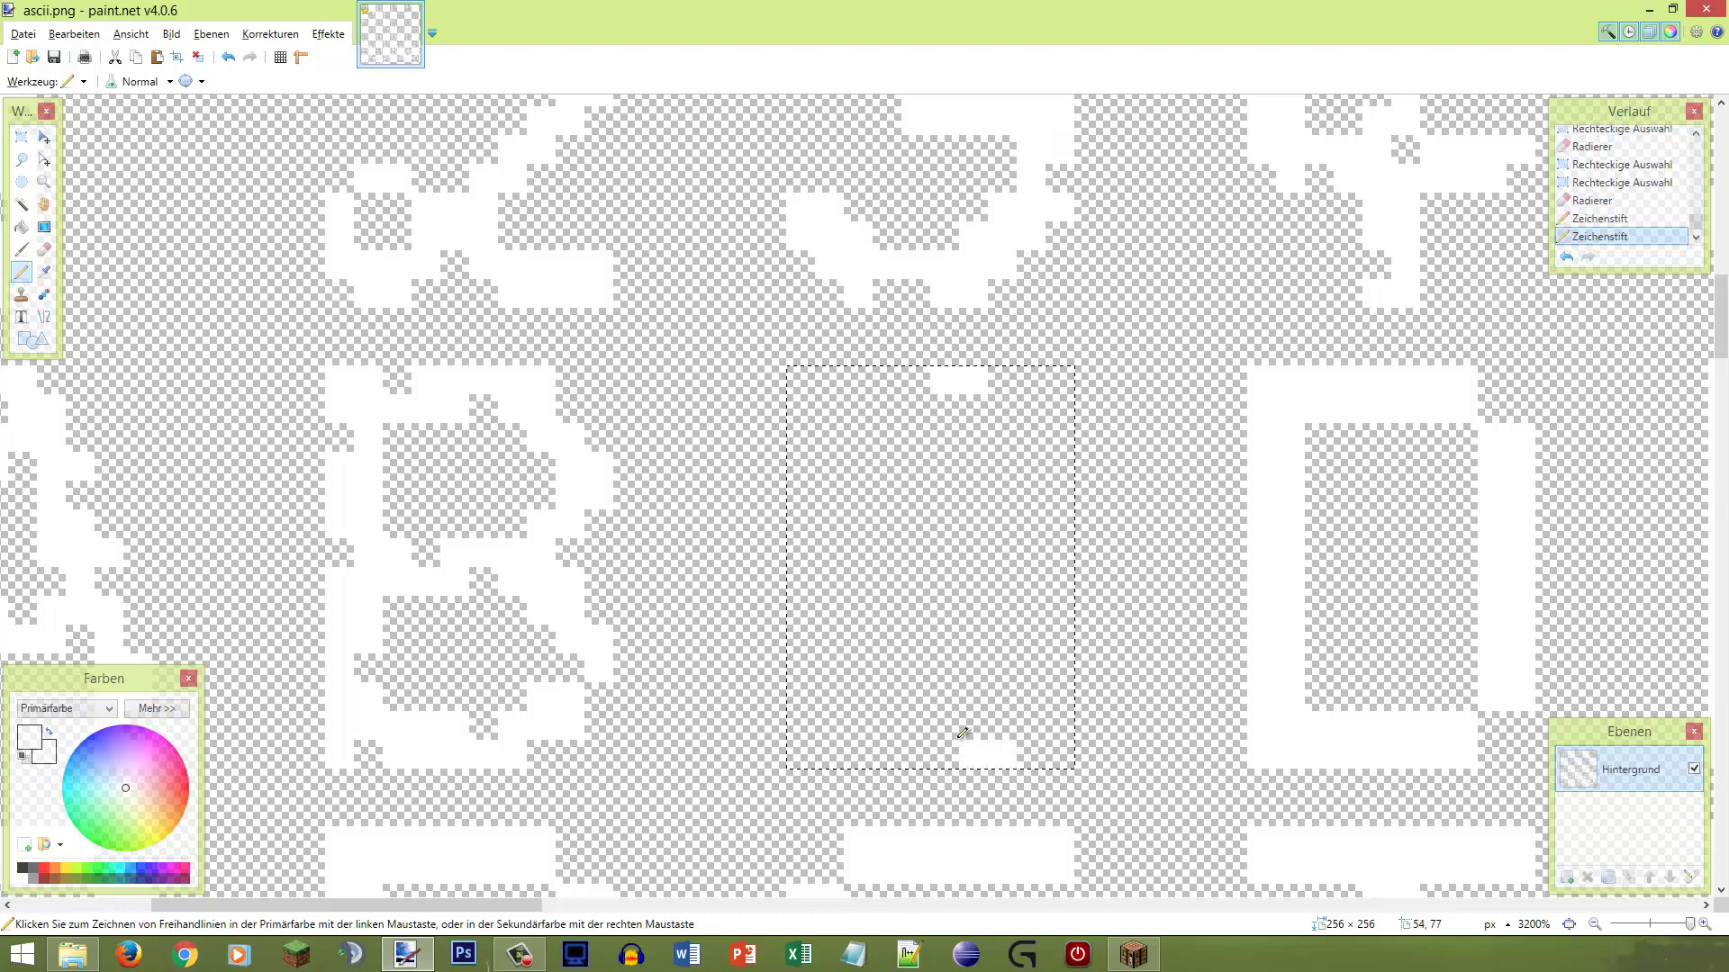
key("ctrl+z")
key("ctrl+y")
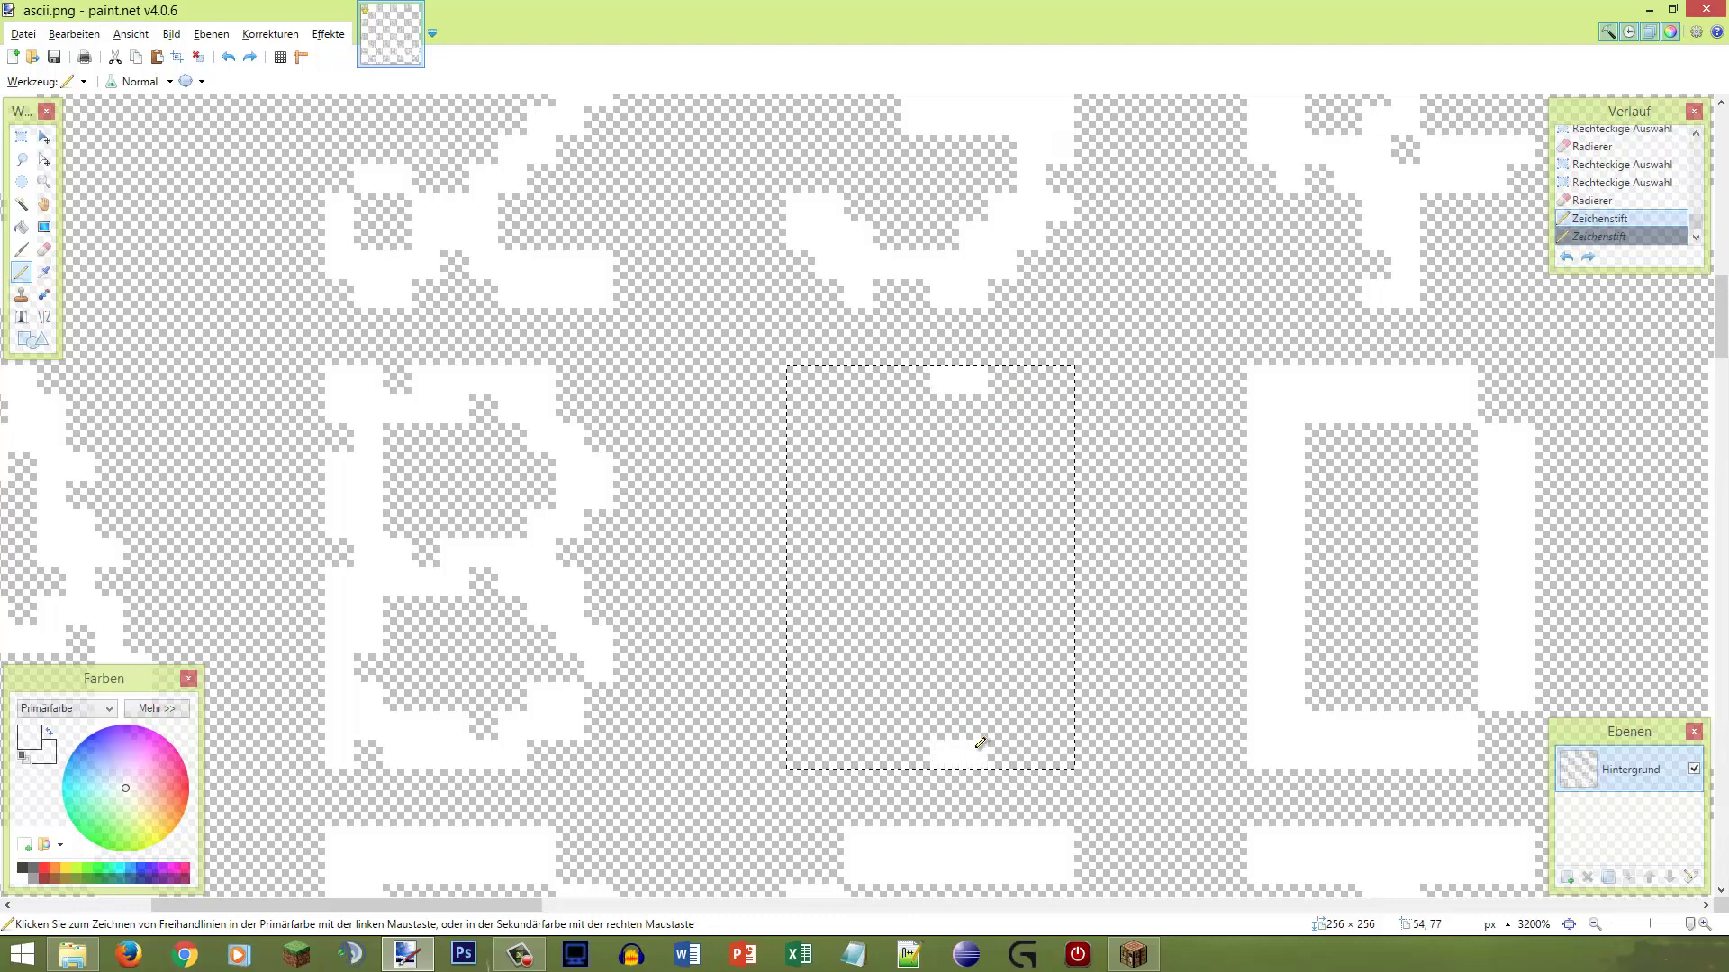
key("s")
mouse_move(945, 374)
left_mouse_down()
mouse_move(987, 792)
mouse_move(987, 761)
left_mouse_up()
key("ctrl+z")
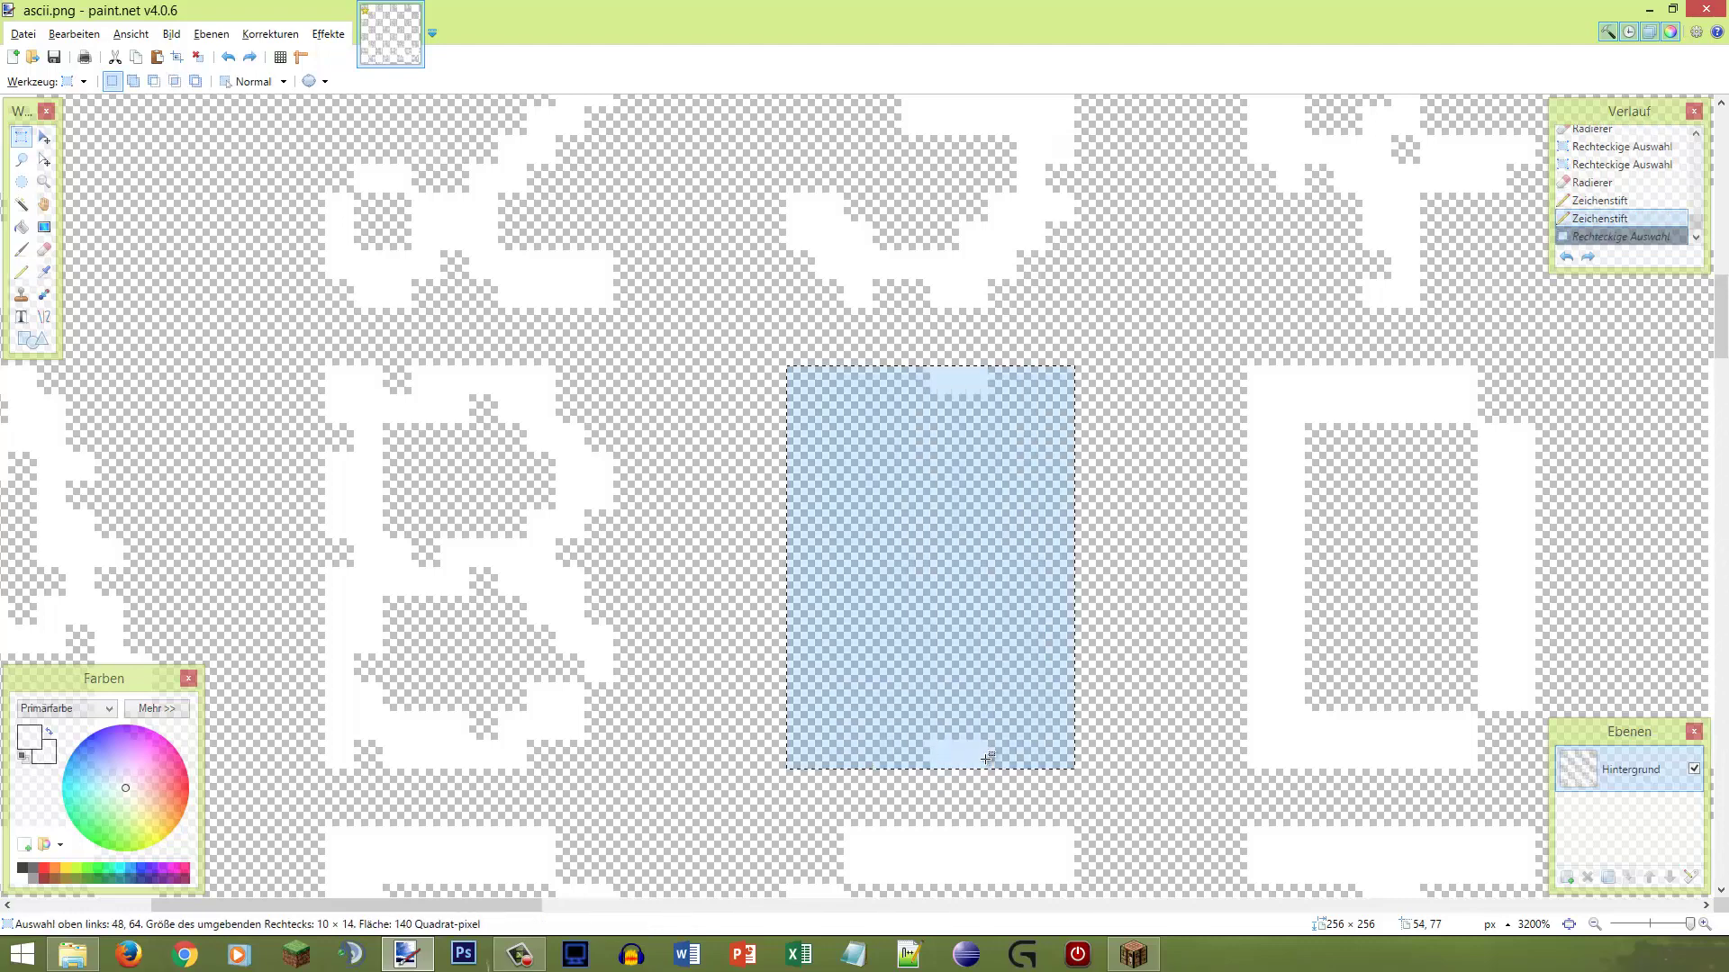
Step: Paint the C's curved left side in one-pixel-wide steps, connecting the top and bottom segments with the Pencil
key("p")
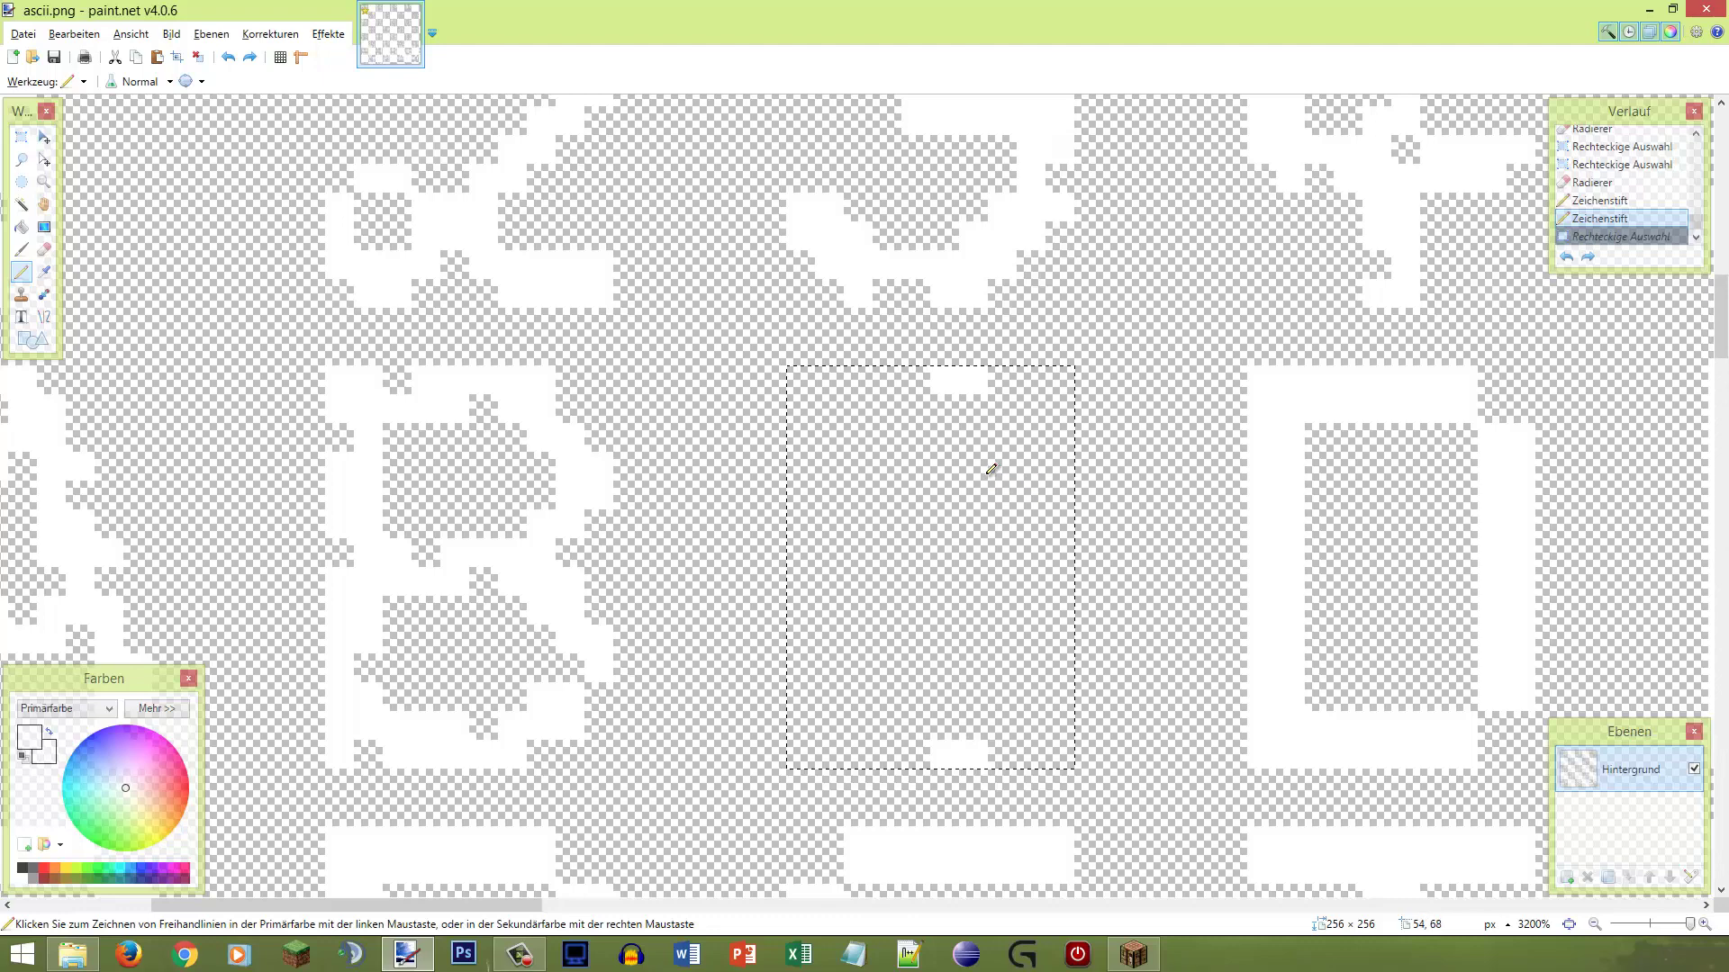
mouse_move(920, 400)
left_mouse_down()
mouse_move(829, 471)
mouse_move(797, 563)
left_mouse_up()
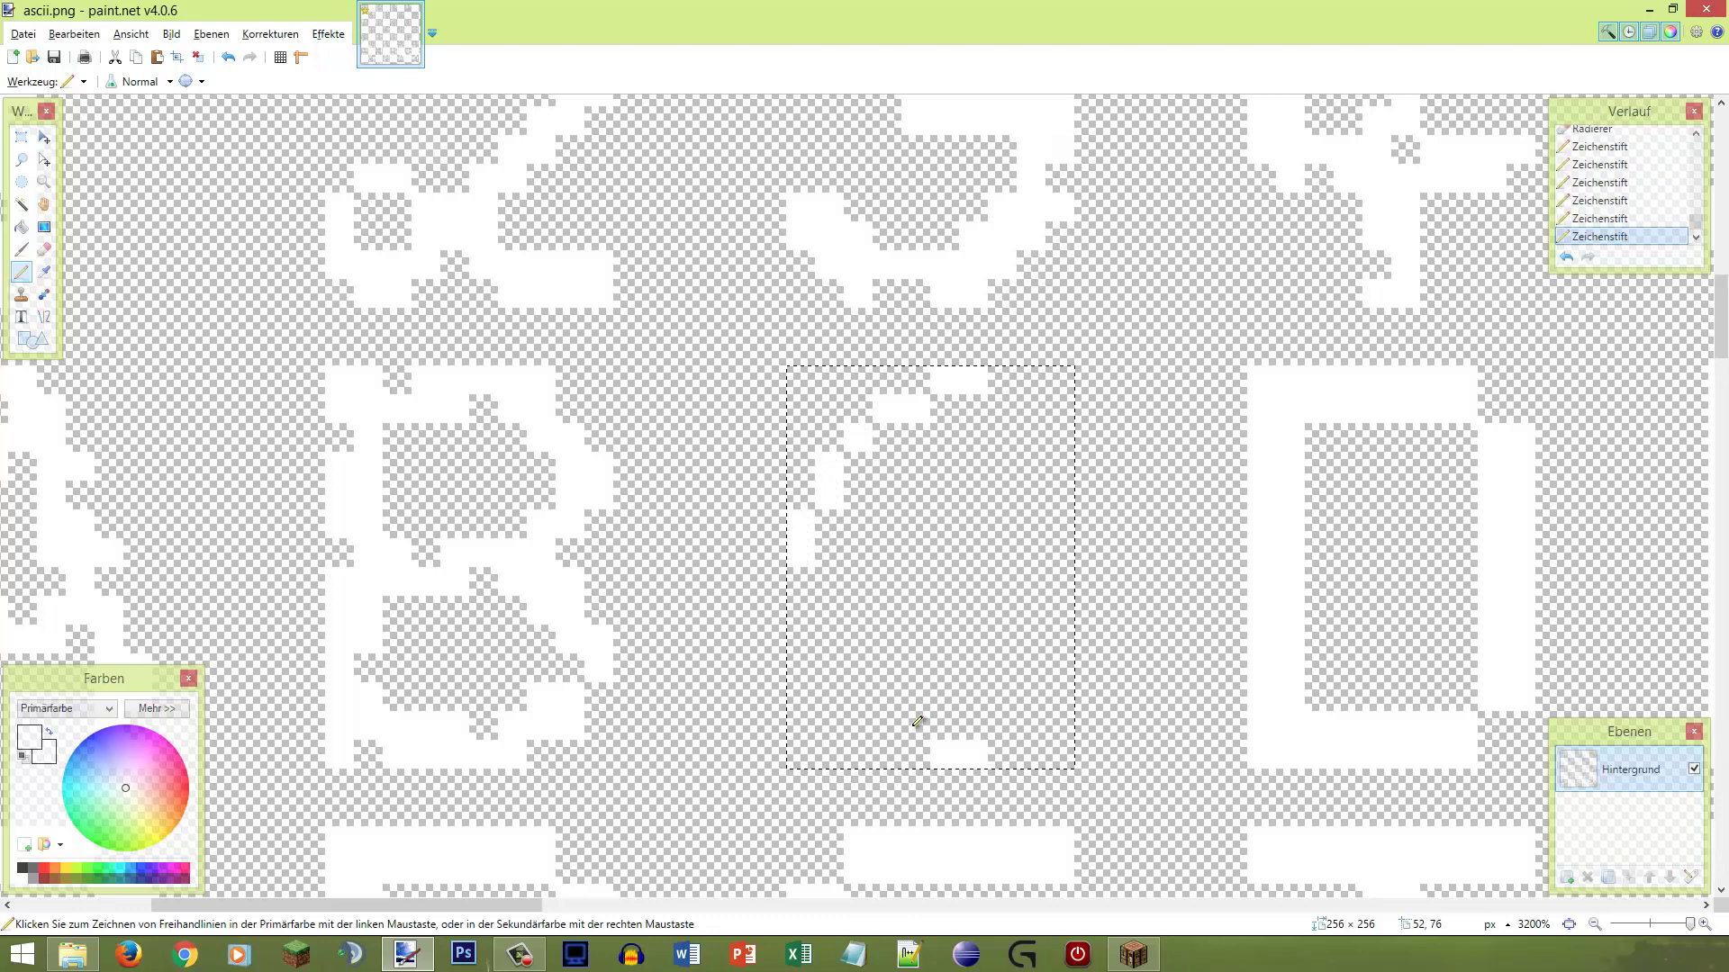
mouse_move(917, 721)
left_mouse_down()
mouse_move(880, 718)
mouse_move(843, 684)
mouse_move(801, 566)
left_mouse_up()
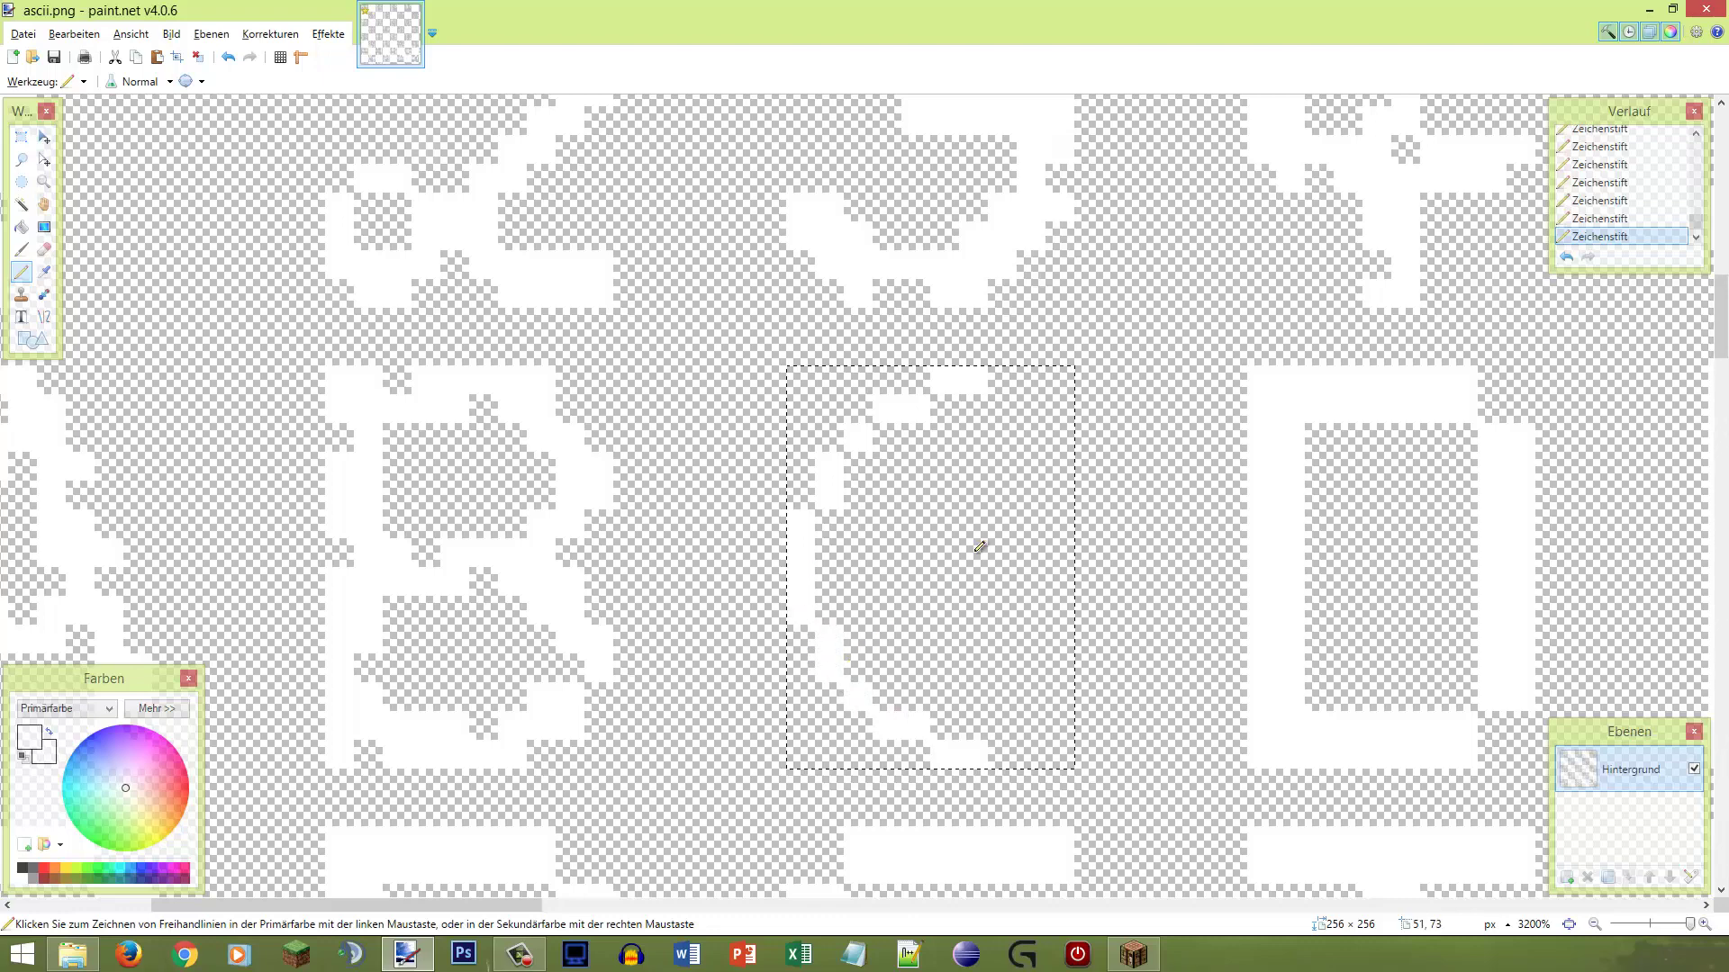
Step: Extend the C's upper arm to the right with a two-pixel segment one row below the top, undoing the alternative shapes
left_click(1016, 402)
mouse_move(1034, 433)
left_mouse_down()
mouse_move(1036, 472)
mouse_move(1040, 407)
left_mouse_up()
key("ctrl+z")
key("ctrl+z")
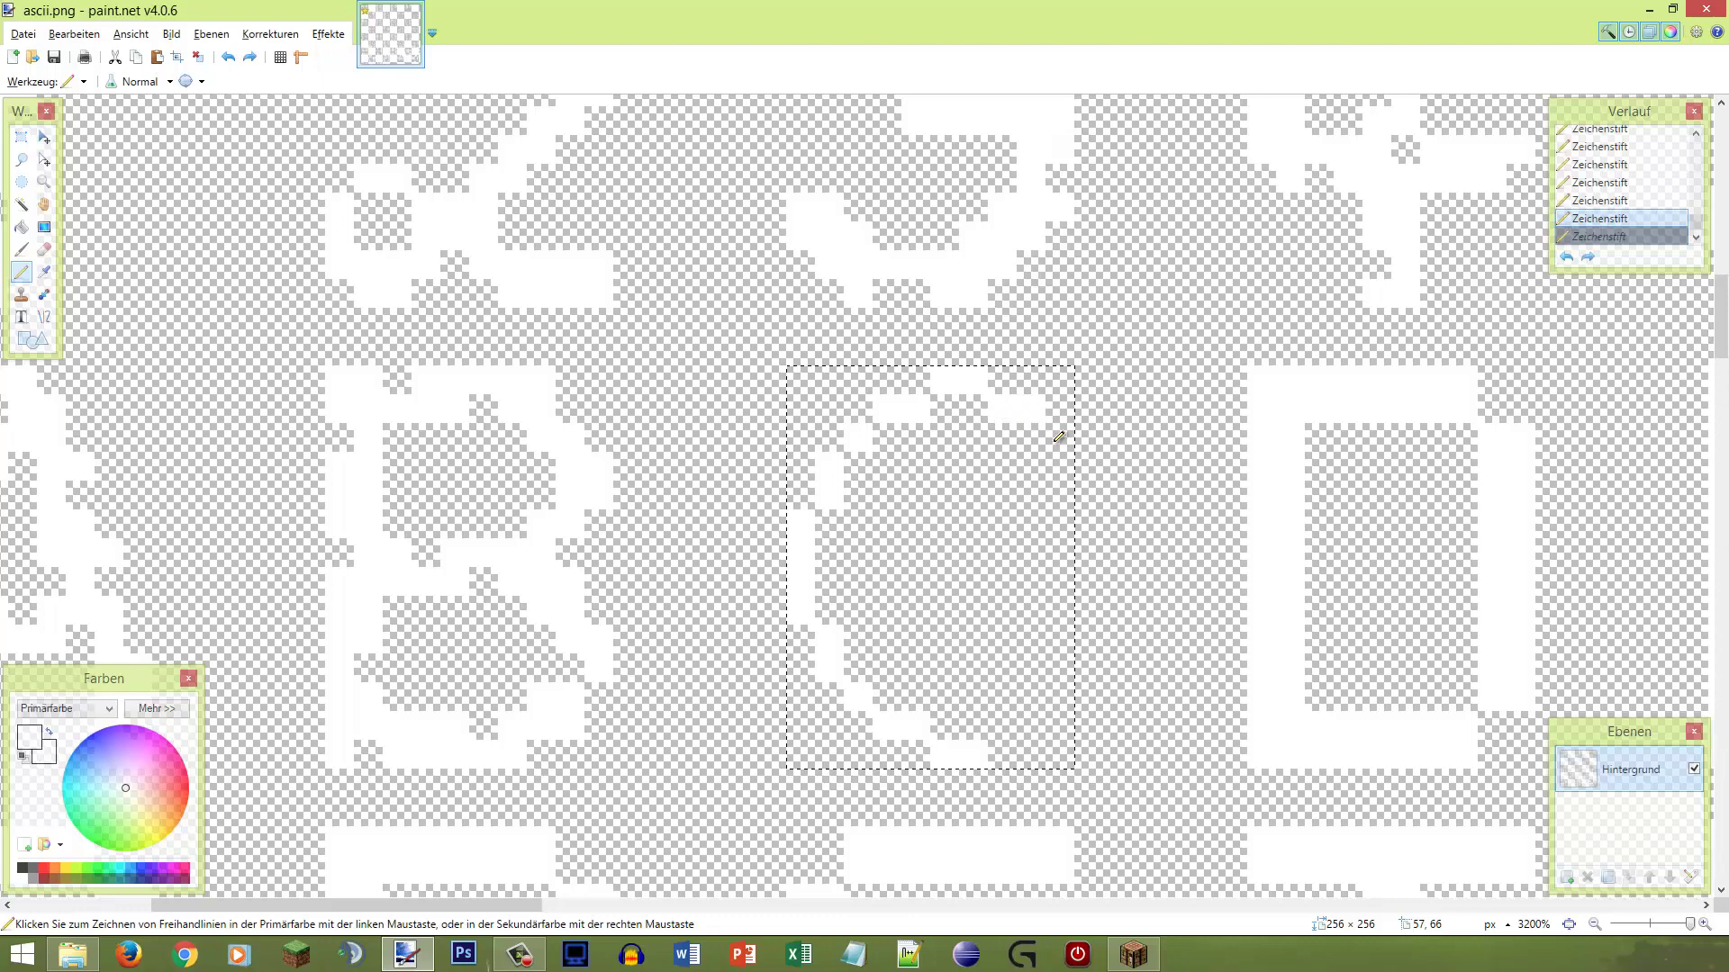
key("ctrl+z")
left_click(1044, 437)
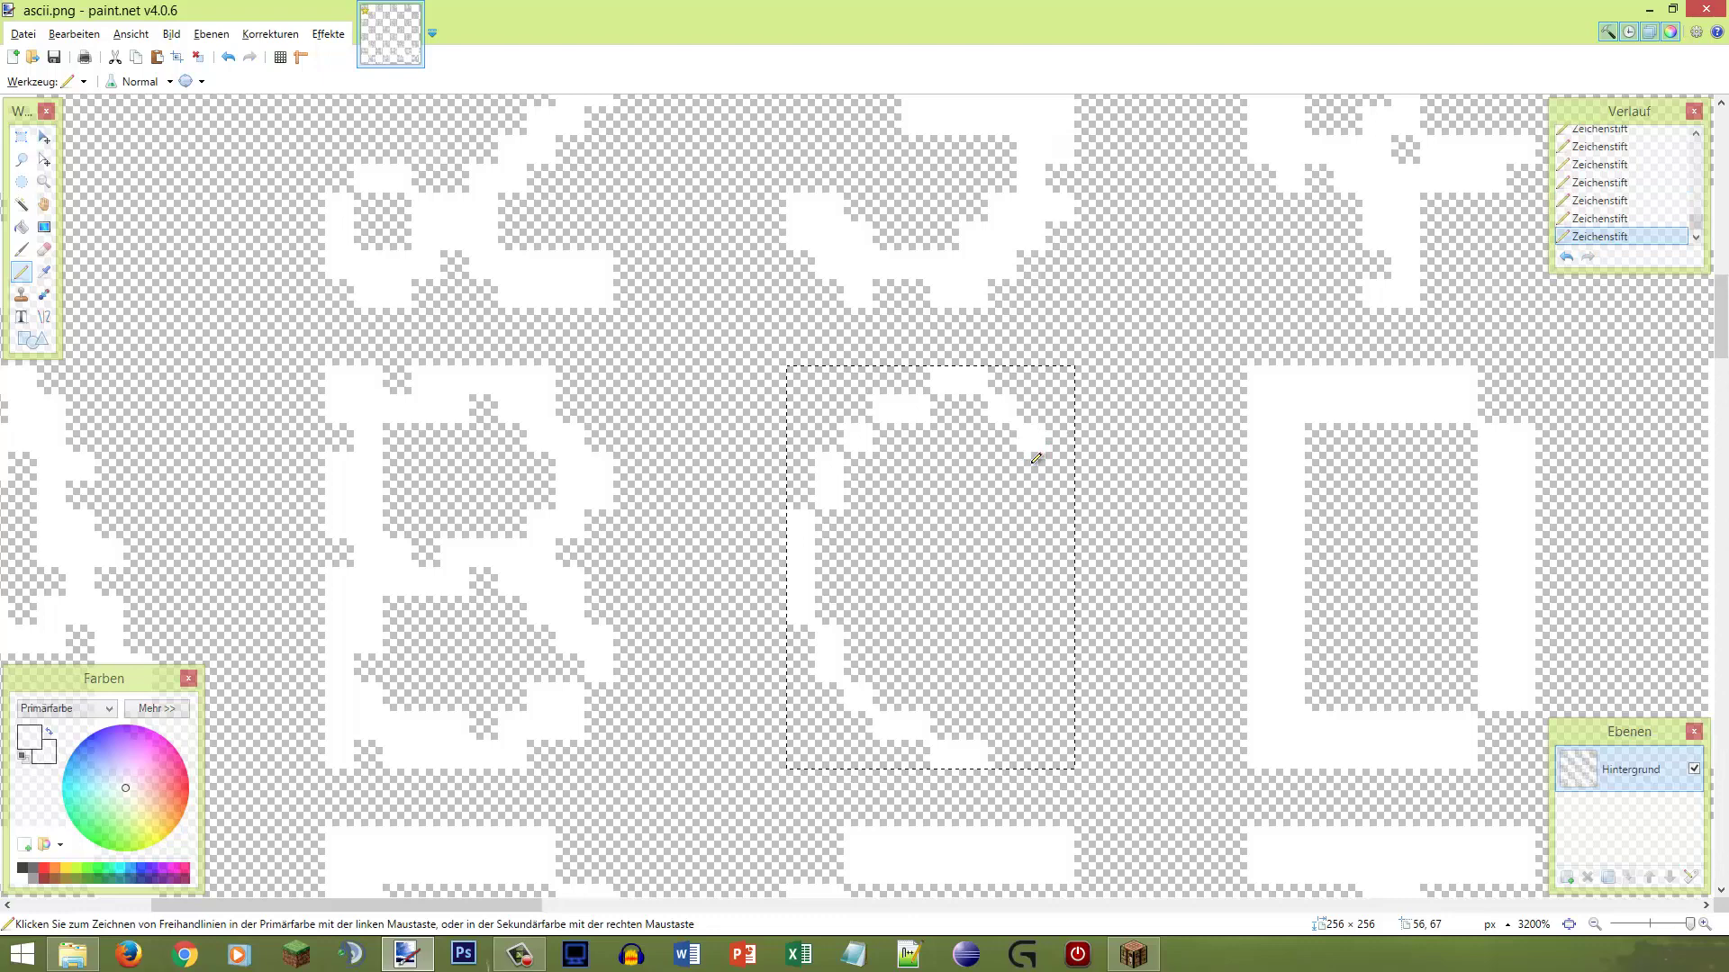
key("ctrl+z")
left_click(1035, 410)
Step: Paint the matching two-pixel segment of the C's lower arm, and add two-pixel-tall tips to both arms
left_click_drag(1010, 723, 1035, 718)
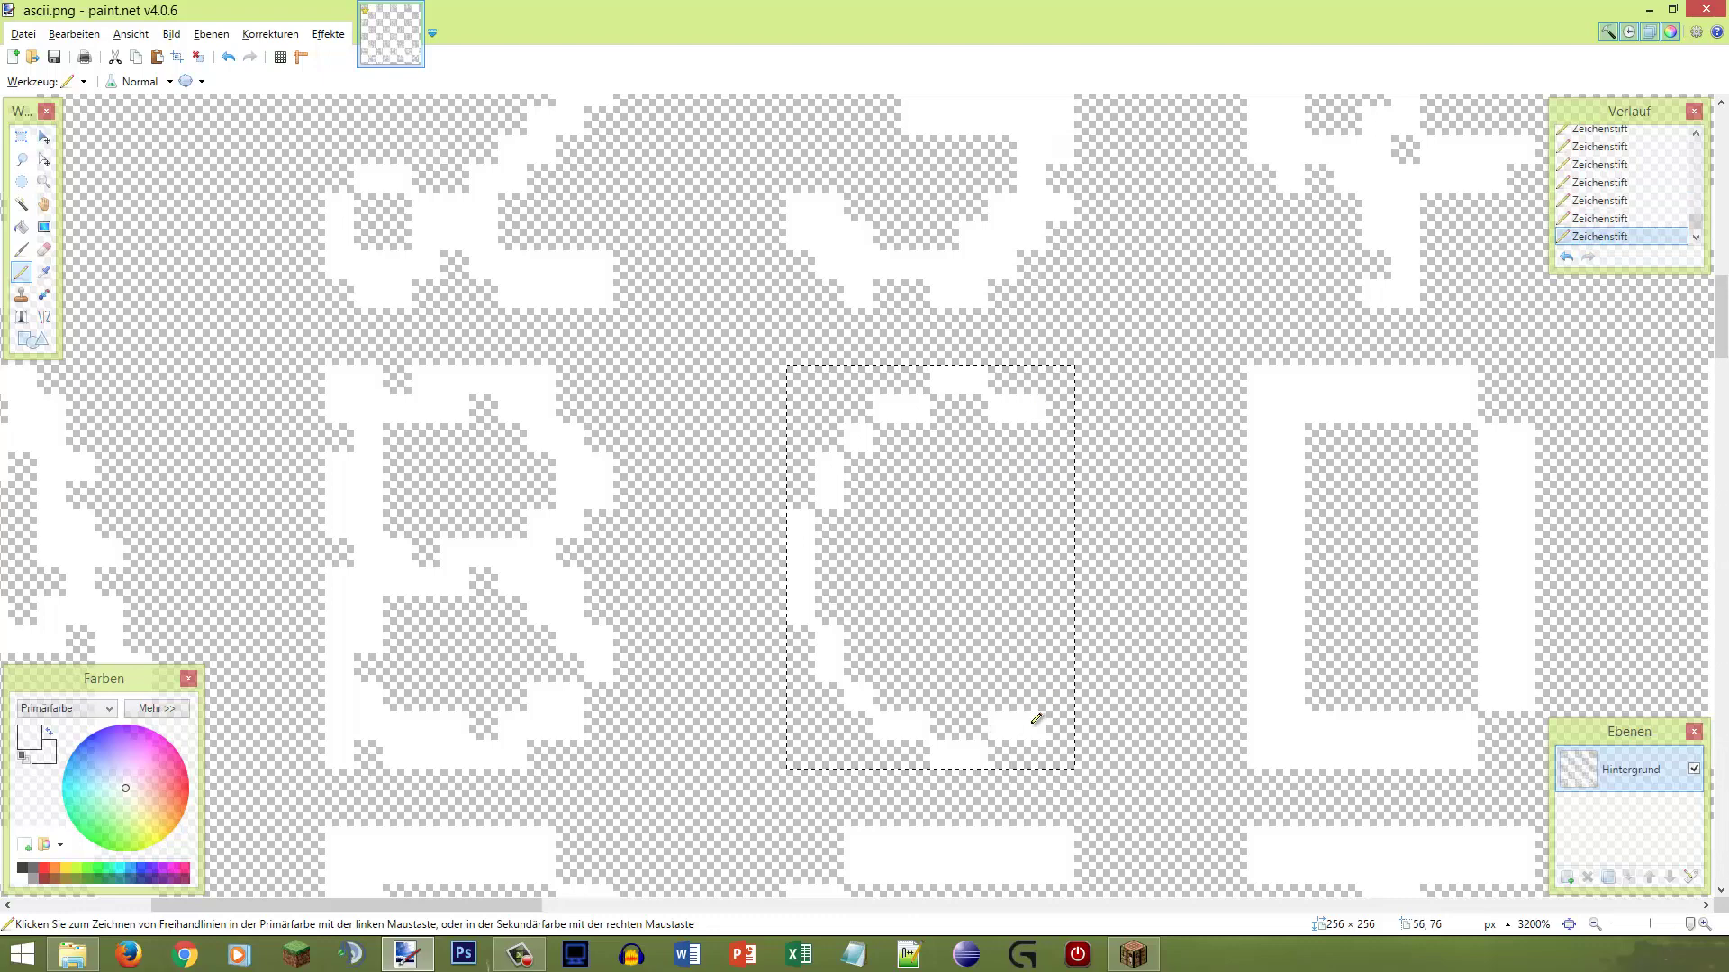
left_click(1060, 668)
left_click(1061, 437)
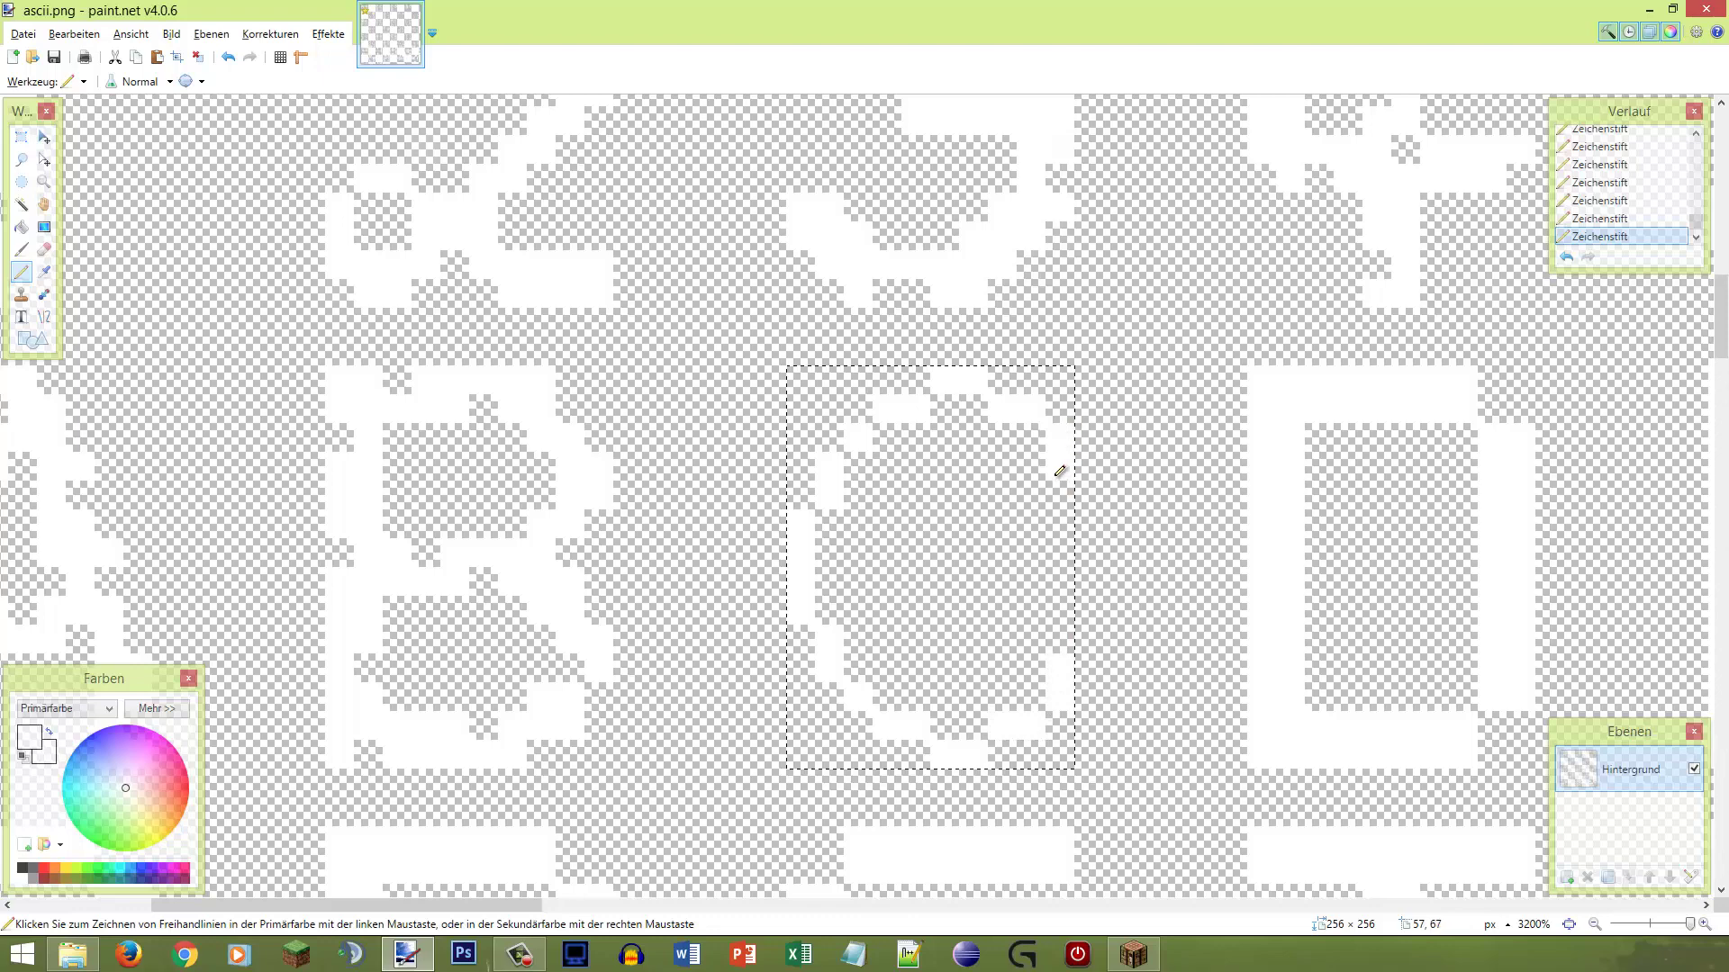
scroll(1059, 455, "down", 3)
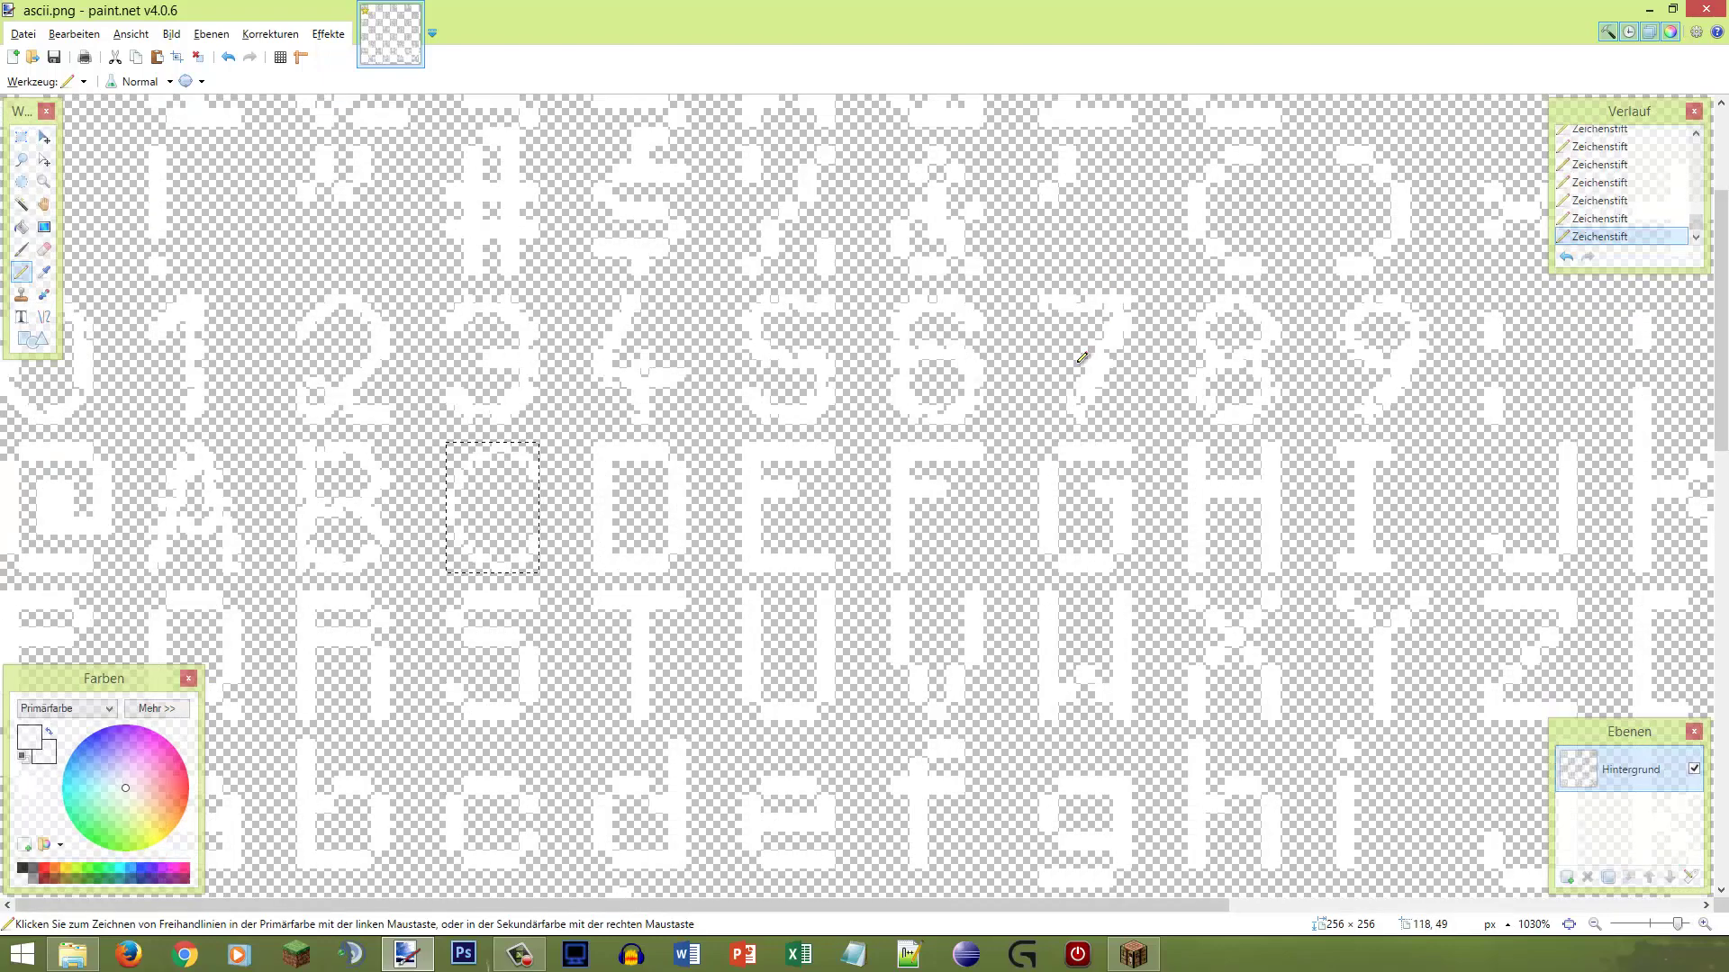
scroll(468, 466, "up", 2)
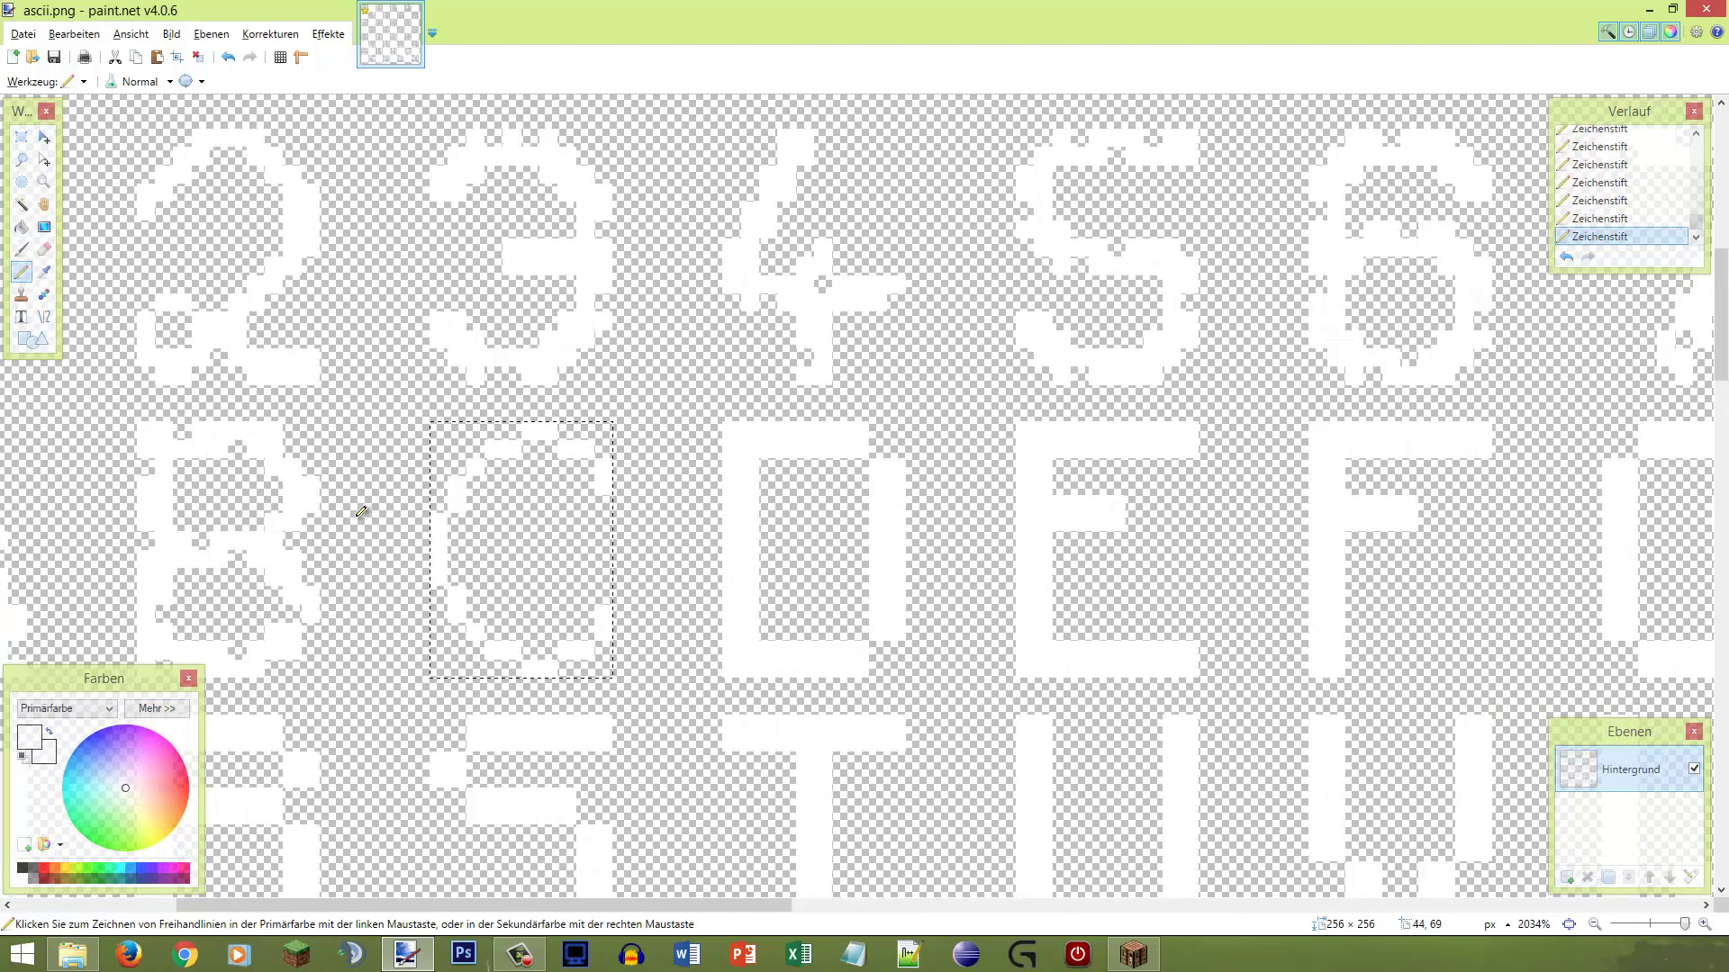
scroll(225, 522, "up", 2)
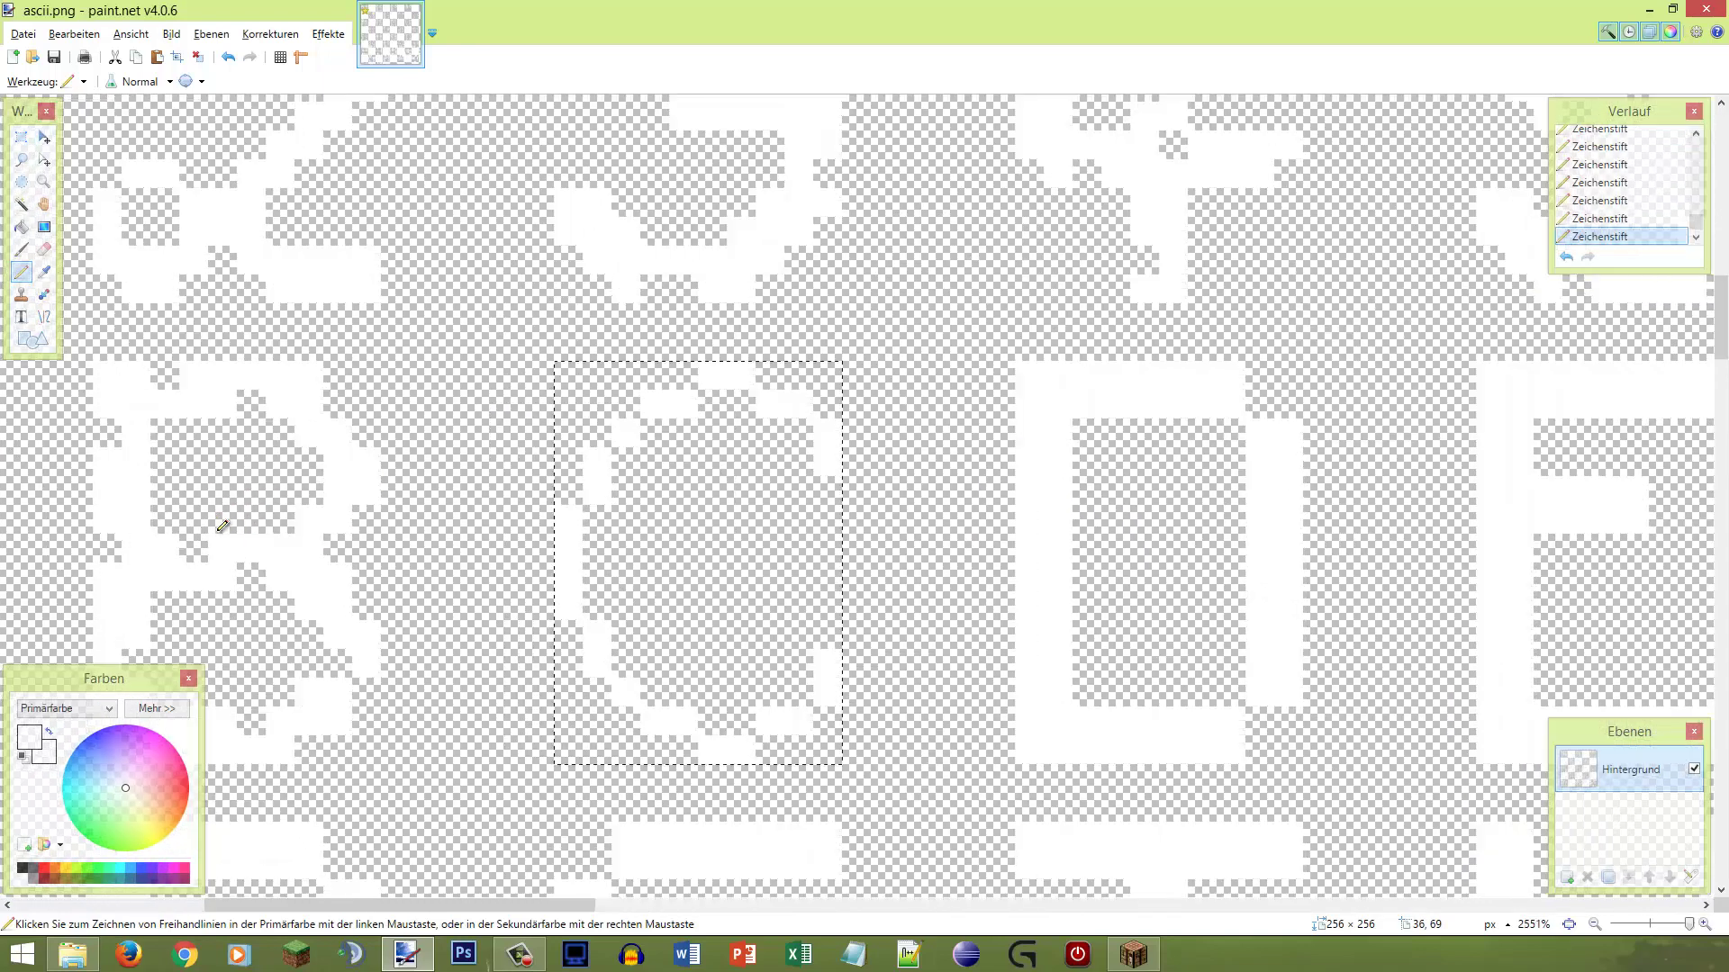
Step: Shorten both arm tips of the C to one pixel by erasing their inner ends inside 1 × 2 pixel selections
key("s")
left_click(825, 667)
left_click_drag(830, 675, 828, 628)
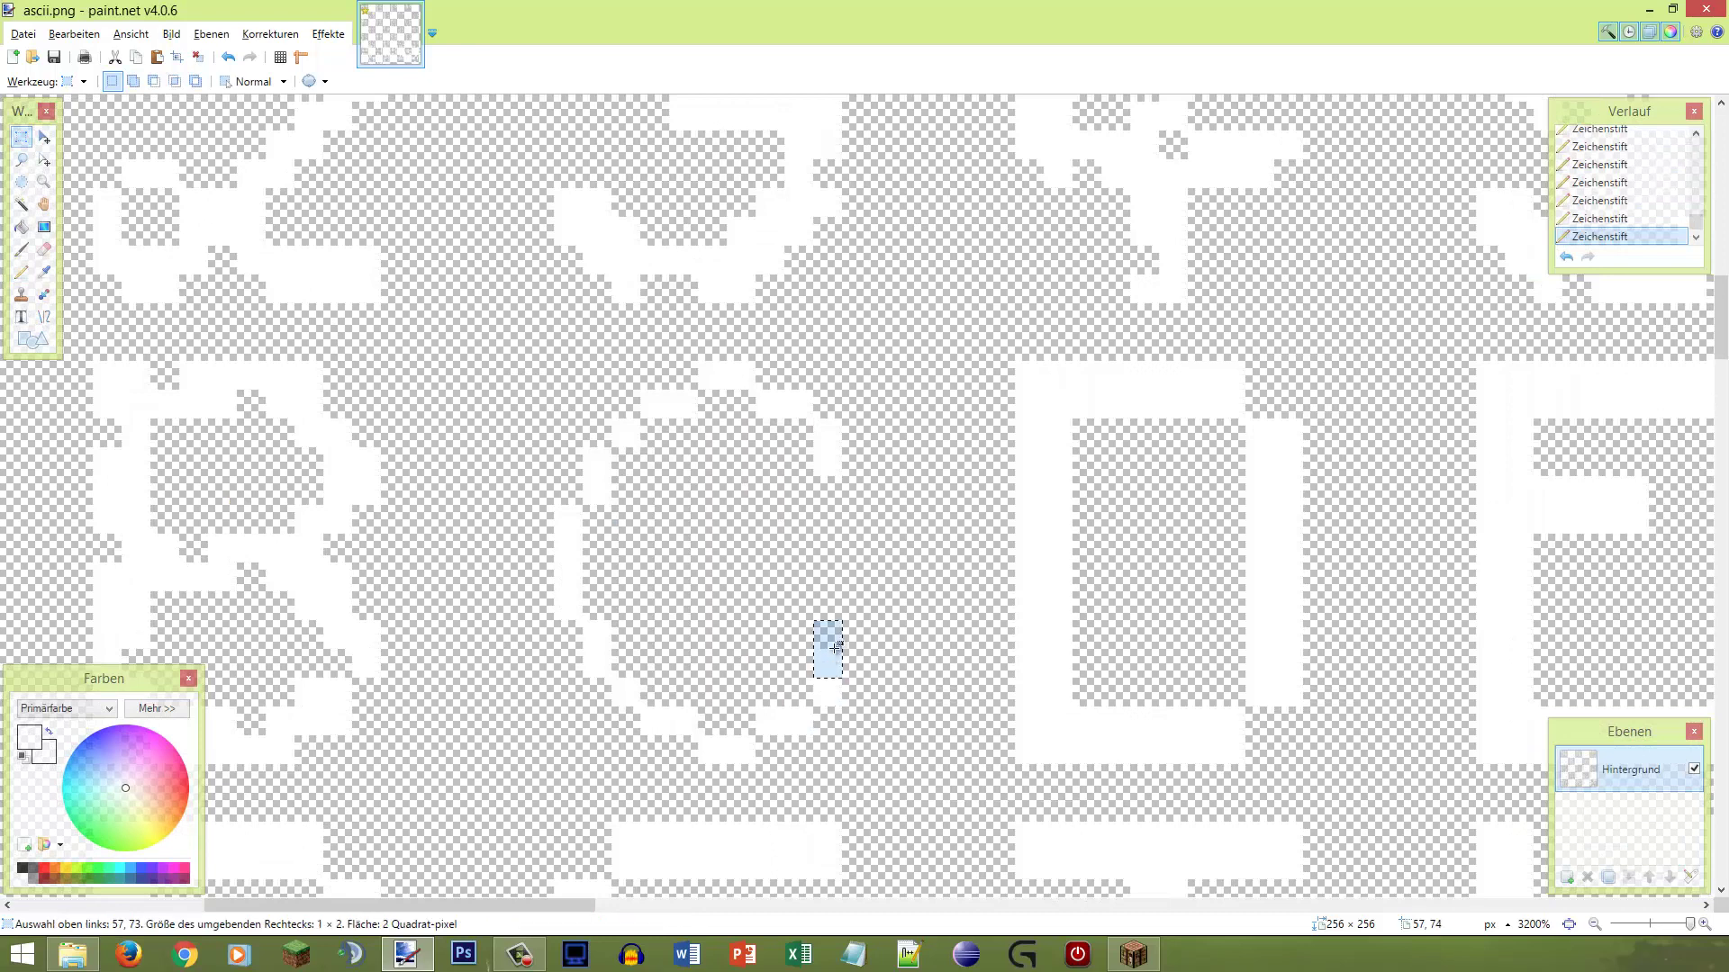
left_click_drag(836, 502, 828, 452)
key("e")
left_click(932, 487)
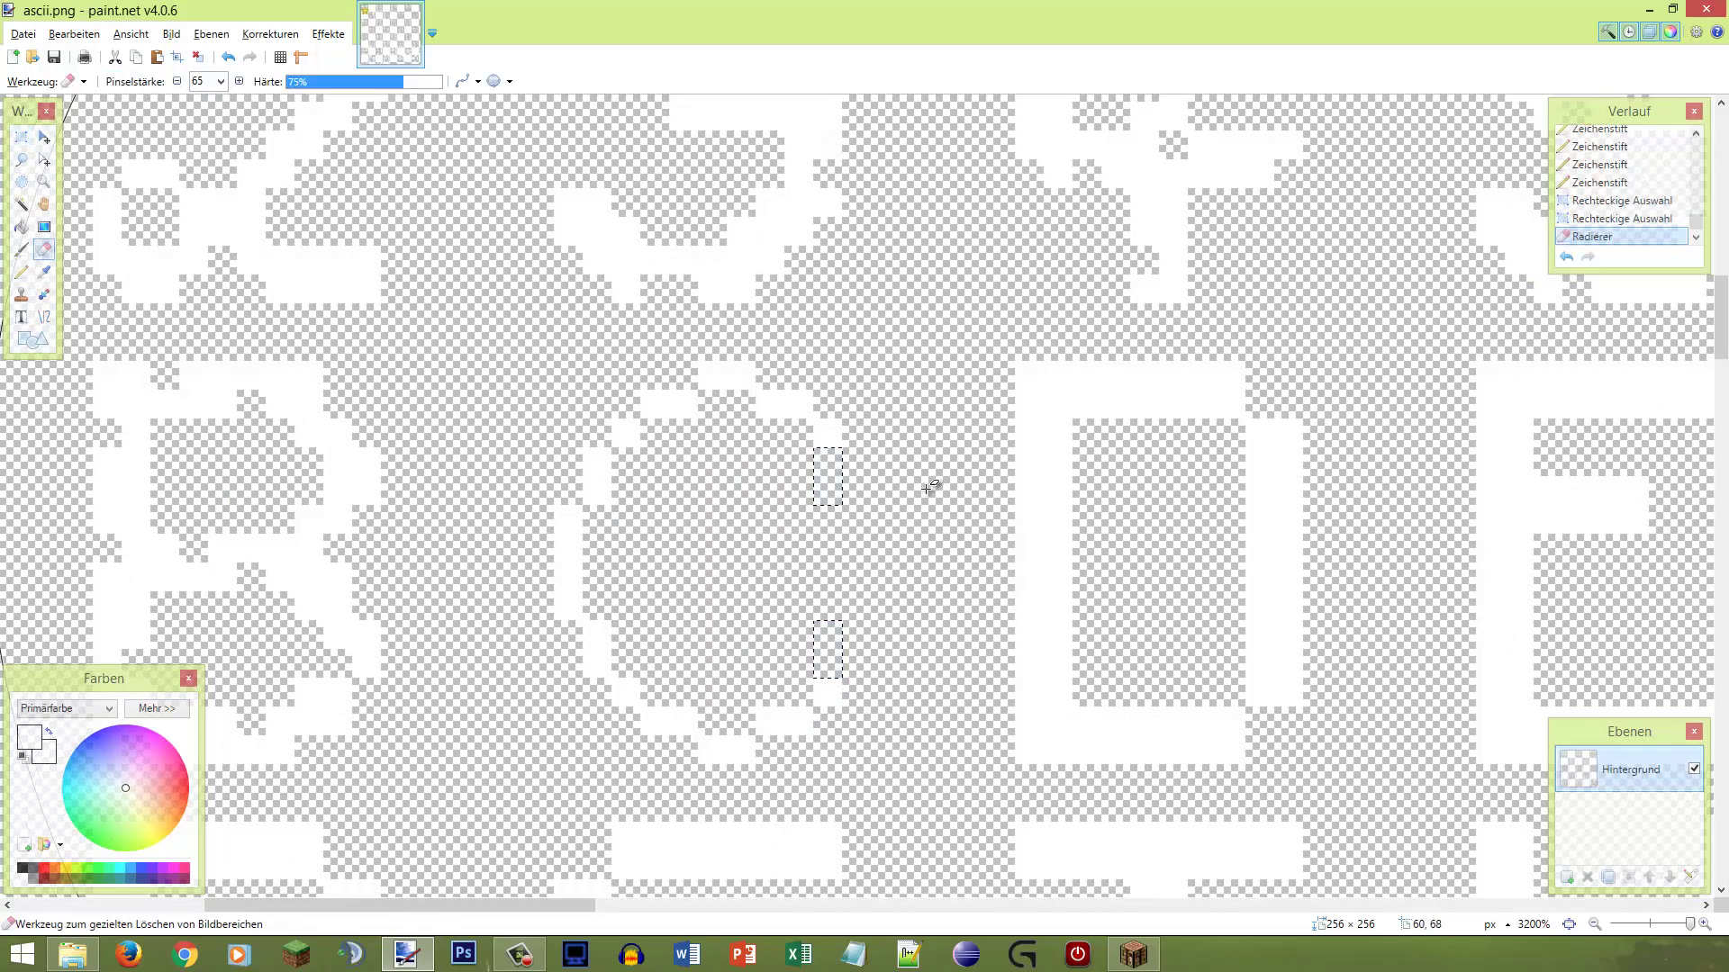
scroll(928, 483, "down", 3)
key("s")
key("ctrl+d")
scroll(808, 484, "up", 3)
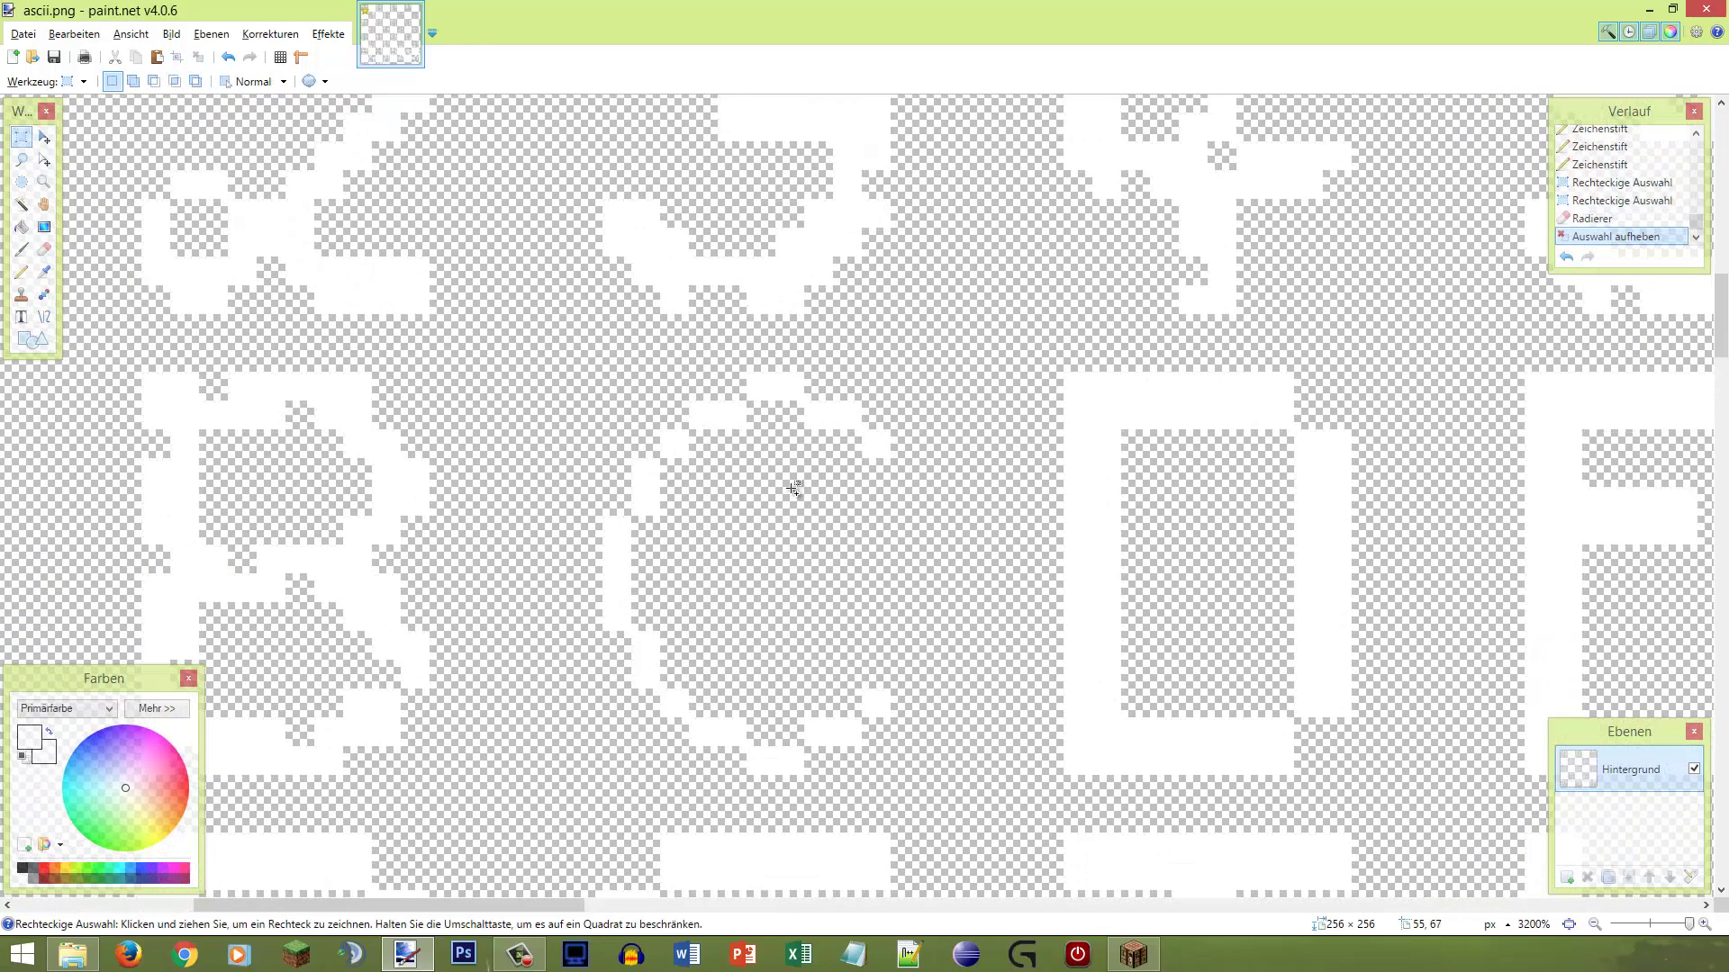
Step: Thicken the whole C to a two-pixel stroke by painting along its inner edge with the Pencil
key("p")
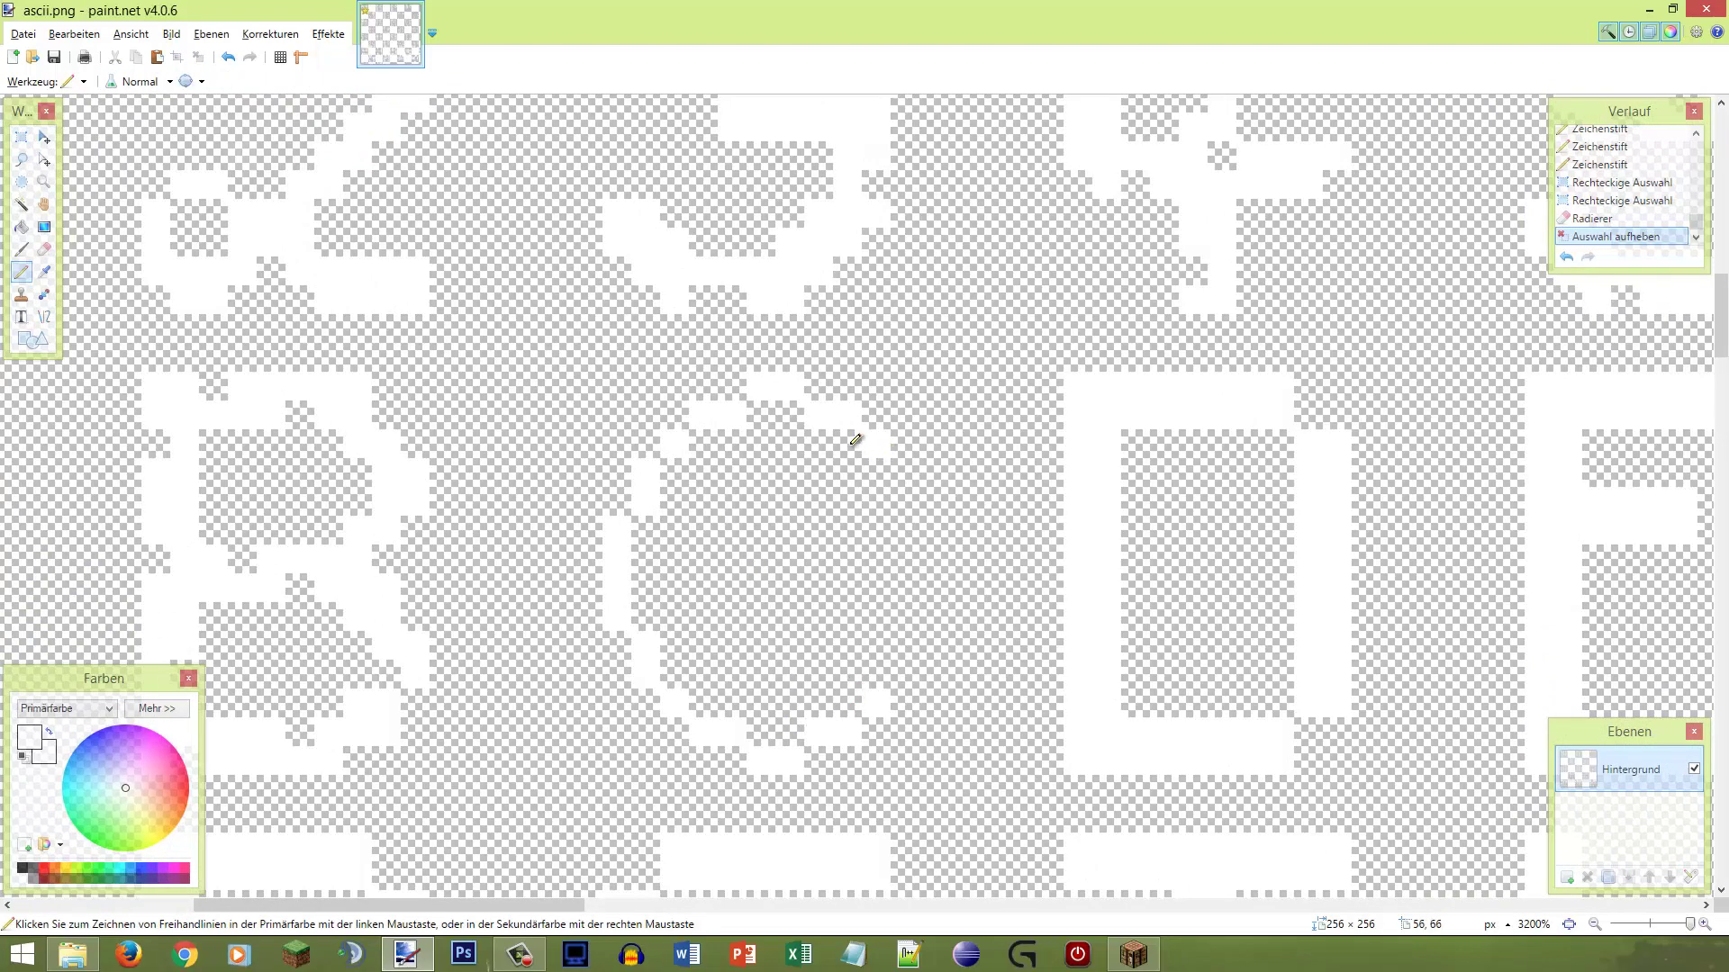
mouse_move(648, 533)
left_mouse_down()
mouse_move(641, 603)
mouse_move(666, 635)
left_mouse_up()
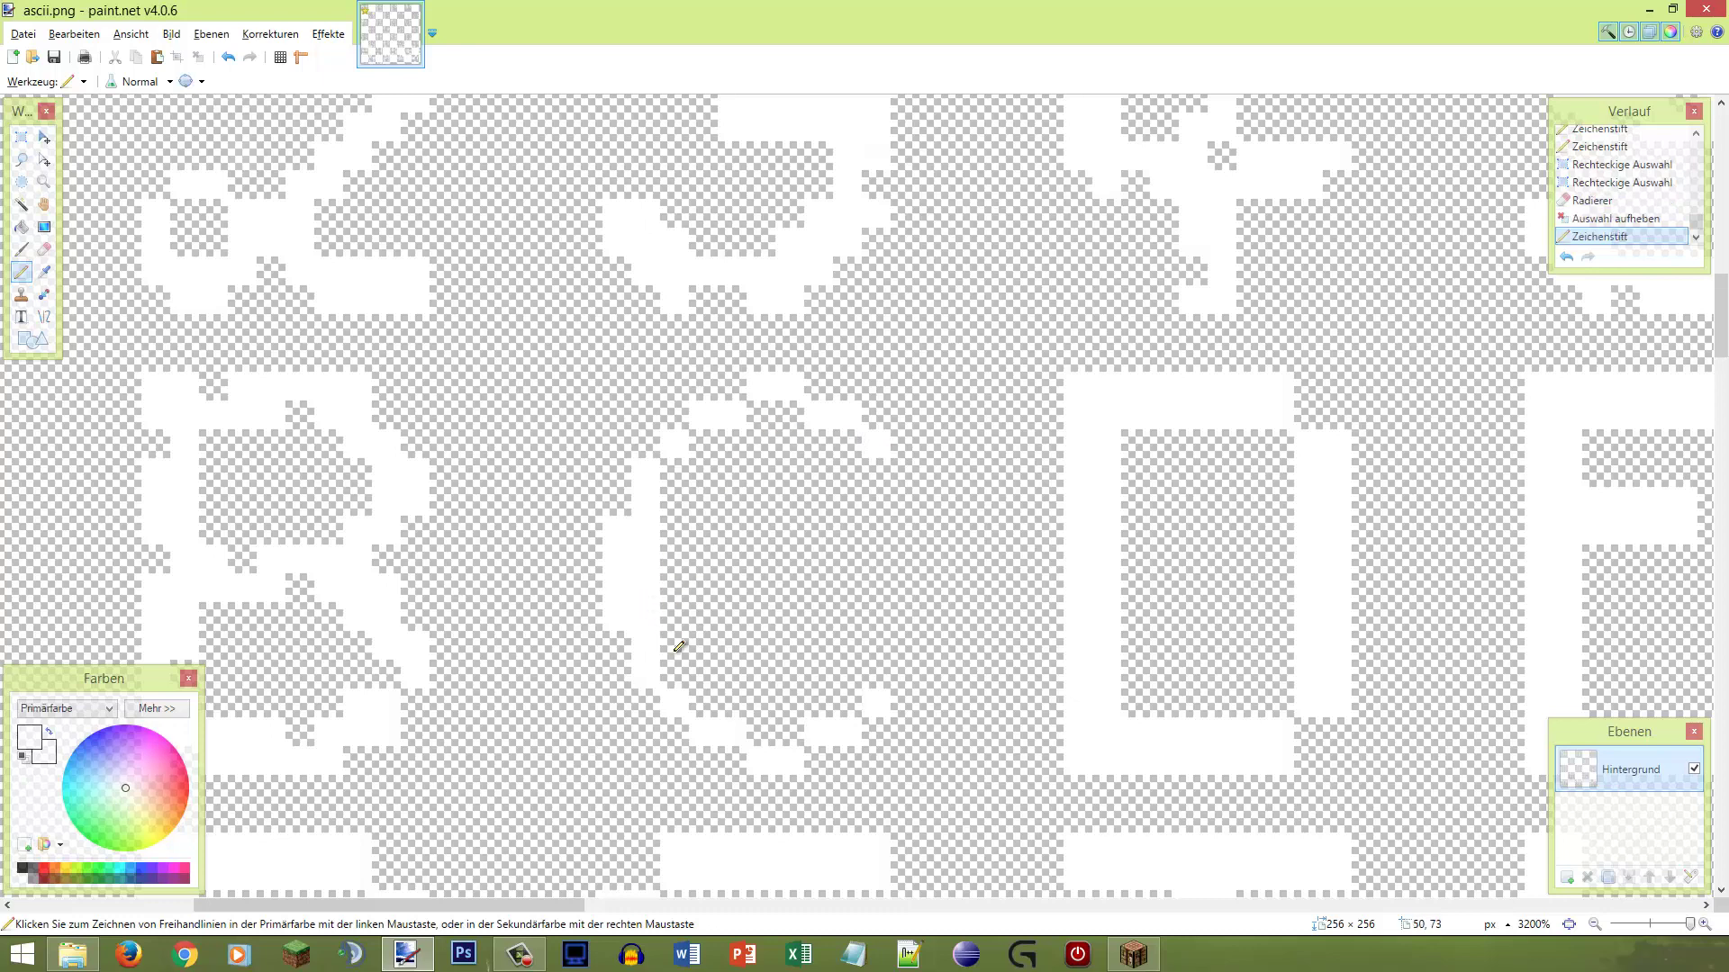
mouse_move(688, 501)
left_mouse_down()
mouse_move(663, 456)
mouse_move(706, 436)
mouse_move(782, 411)
mouse_move(841, 436)
left_mouse_up()
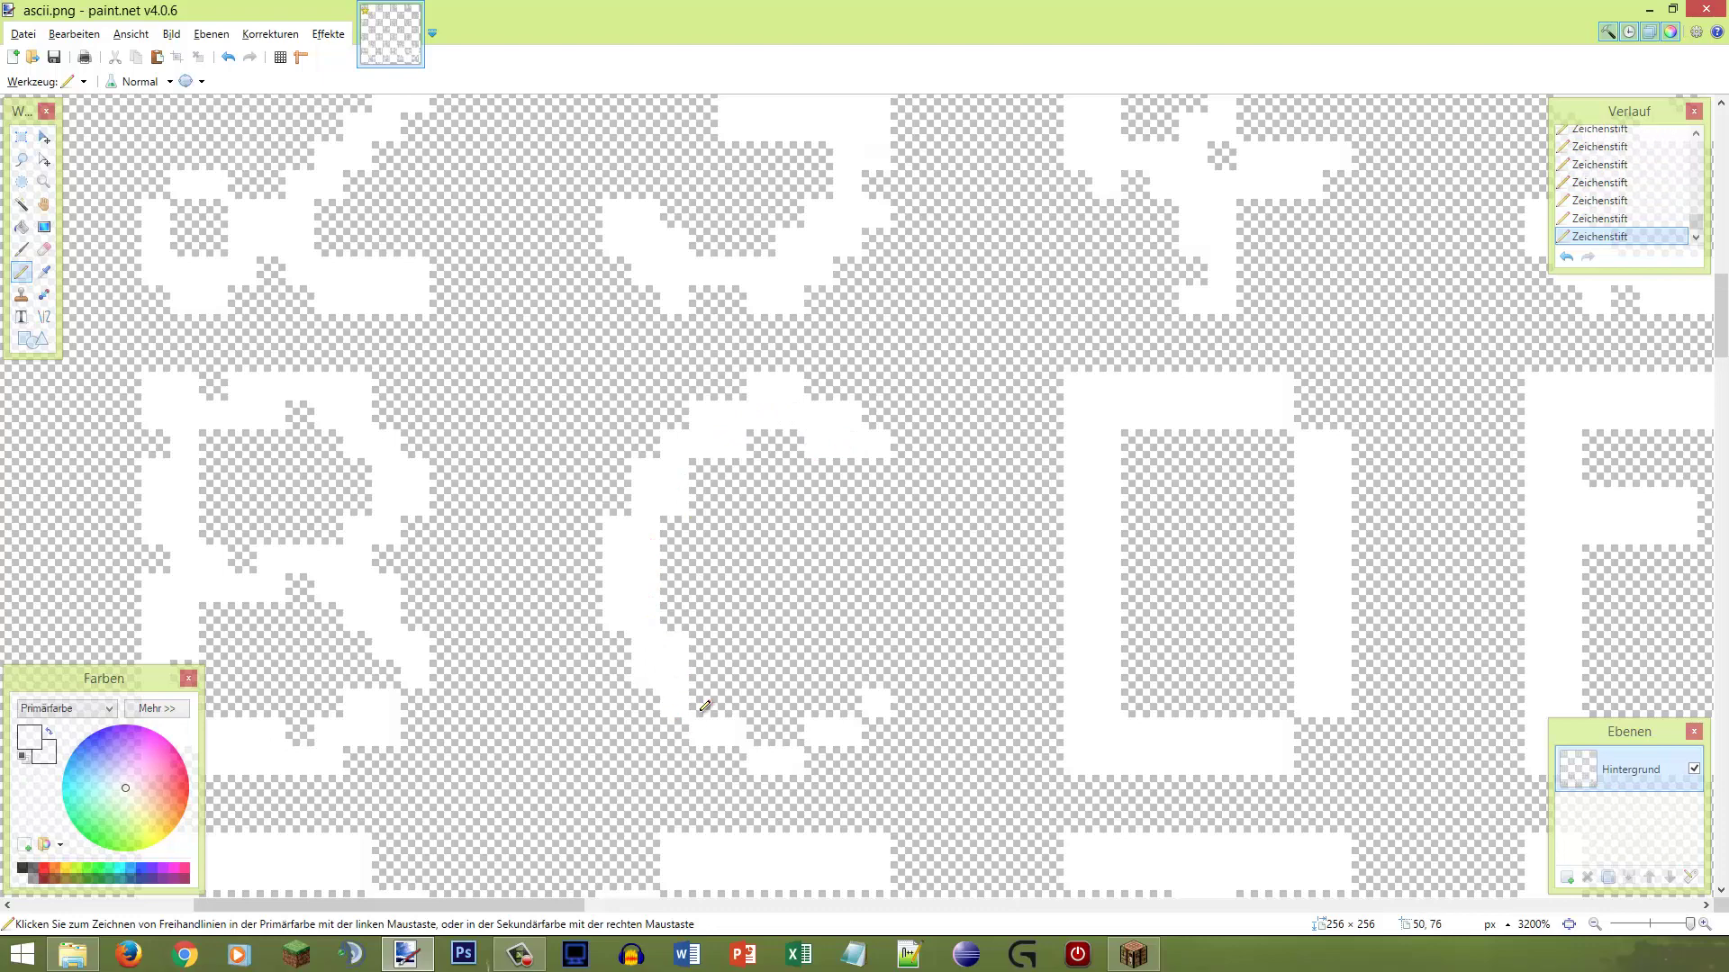
mouse_move(703, 703)
left_mouse_down()
mouse_move(743, 695)
mouse_move(792, 721)
mouse_move(849, 685)
left_mouse_up()
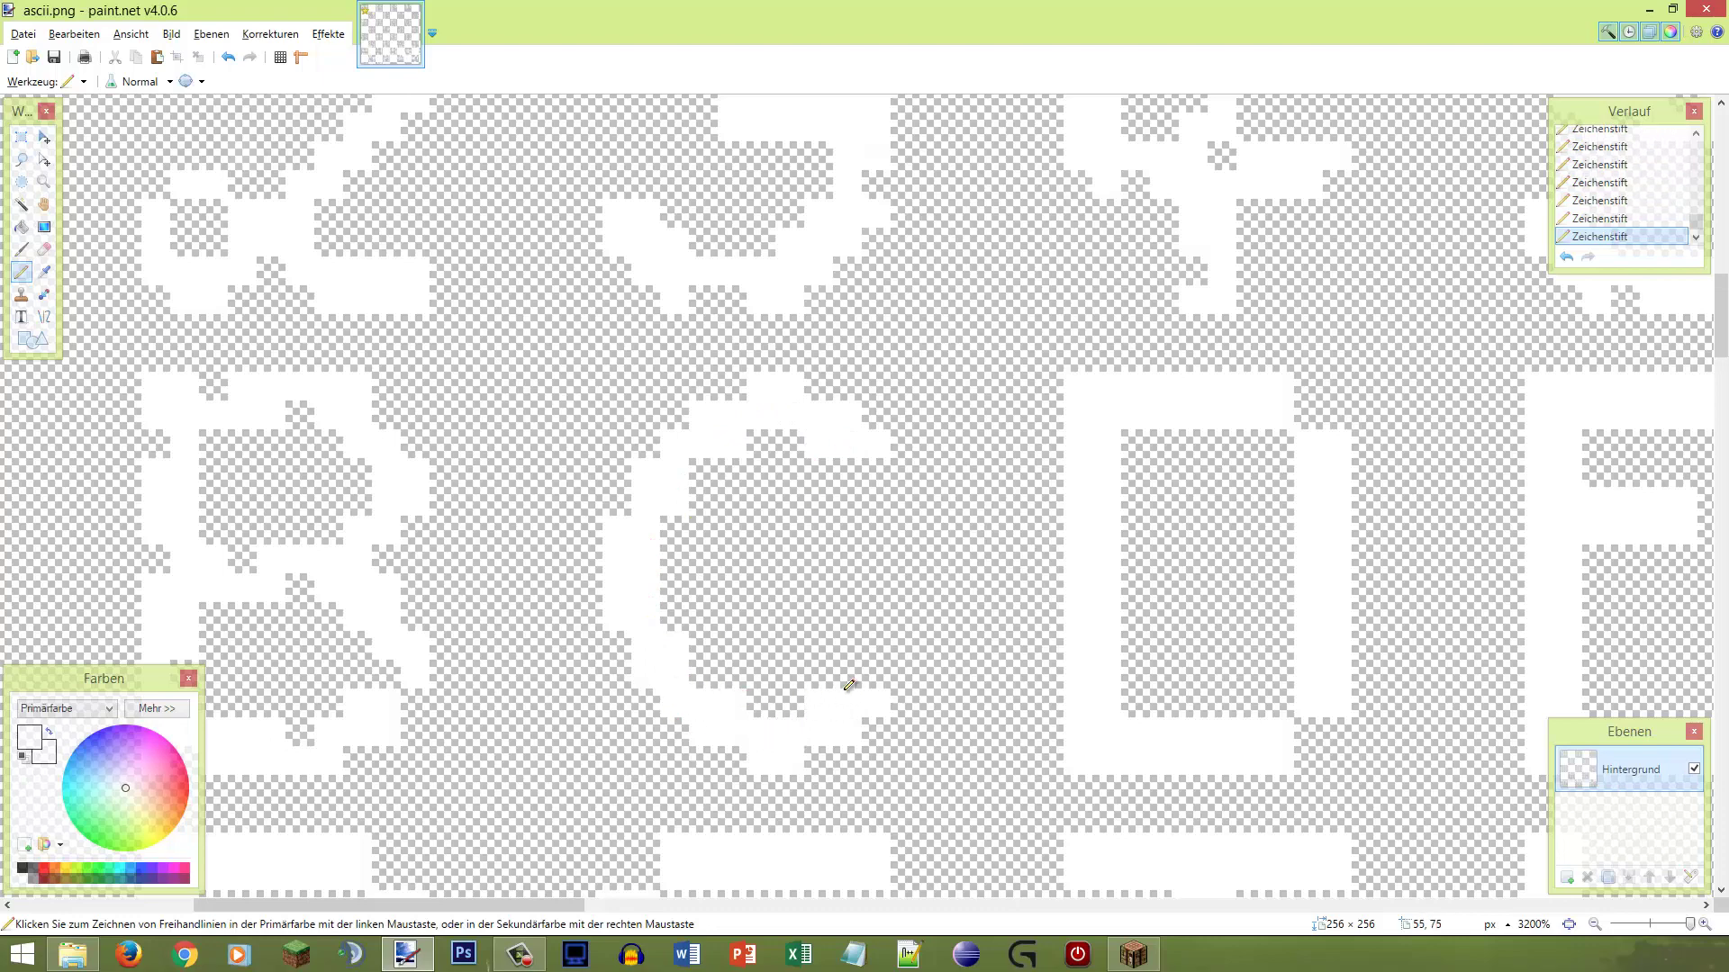
scroll(899, 447, "down", 1)
scroll(868, 633, "down", 2)
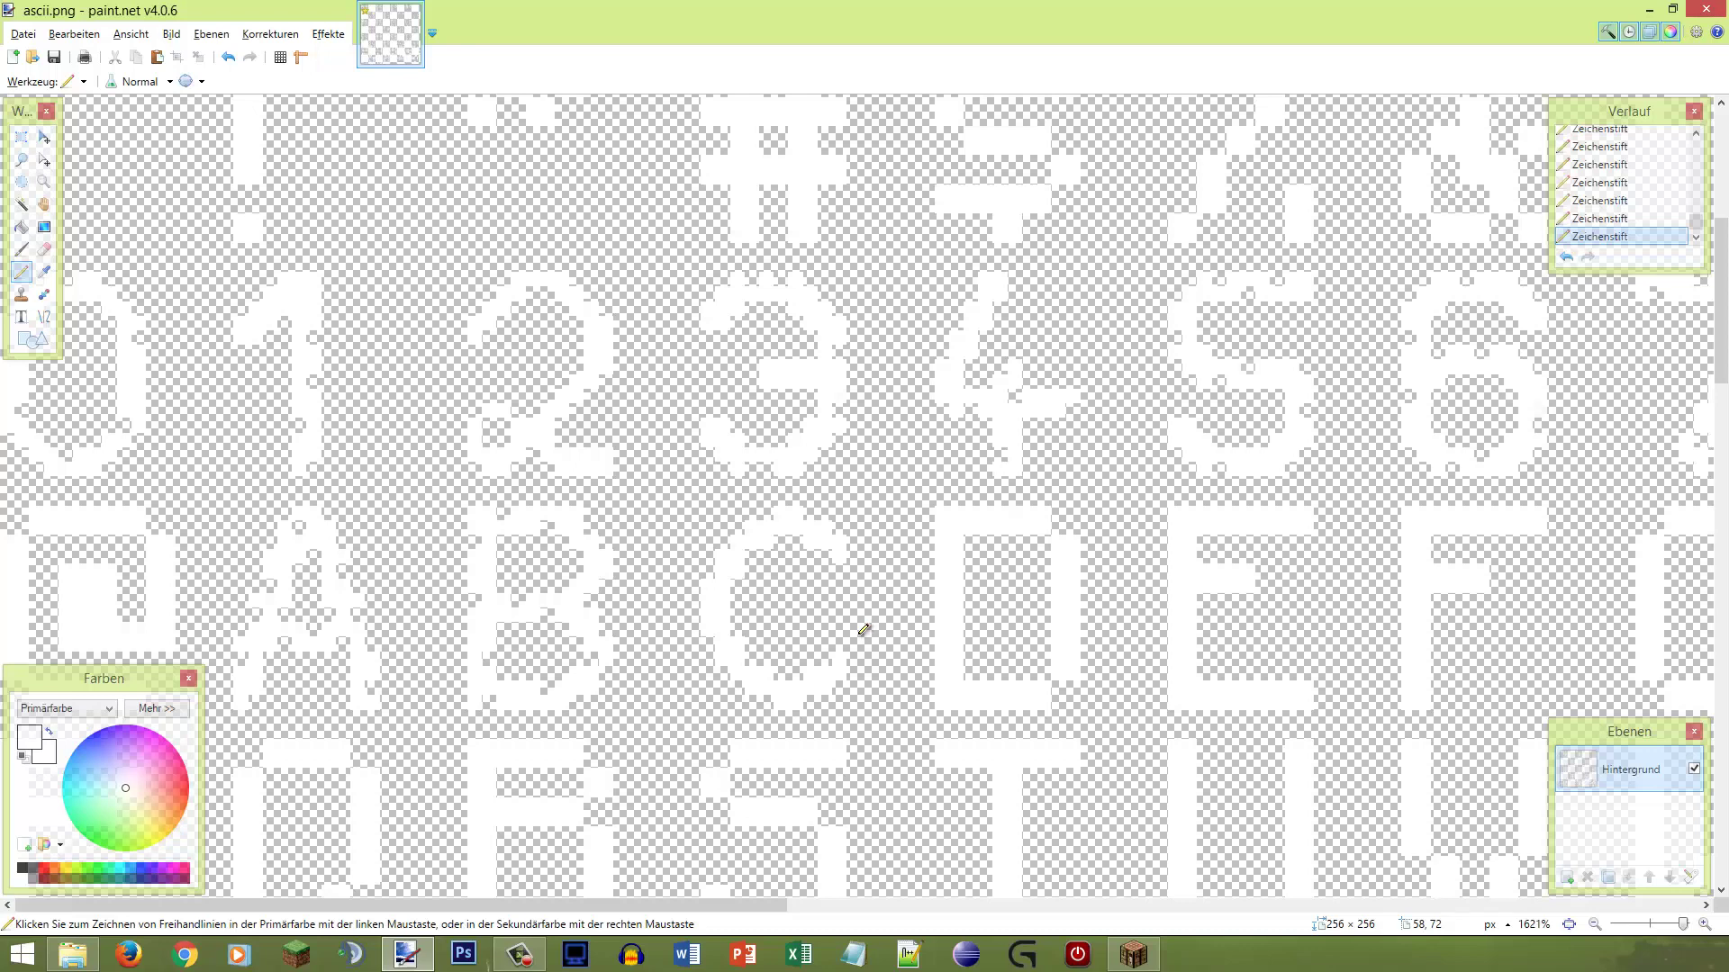
scroll(865, 630, "up", 3)
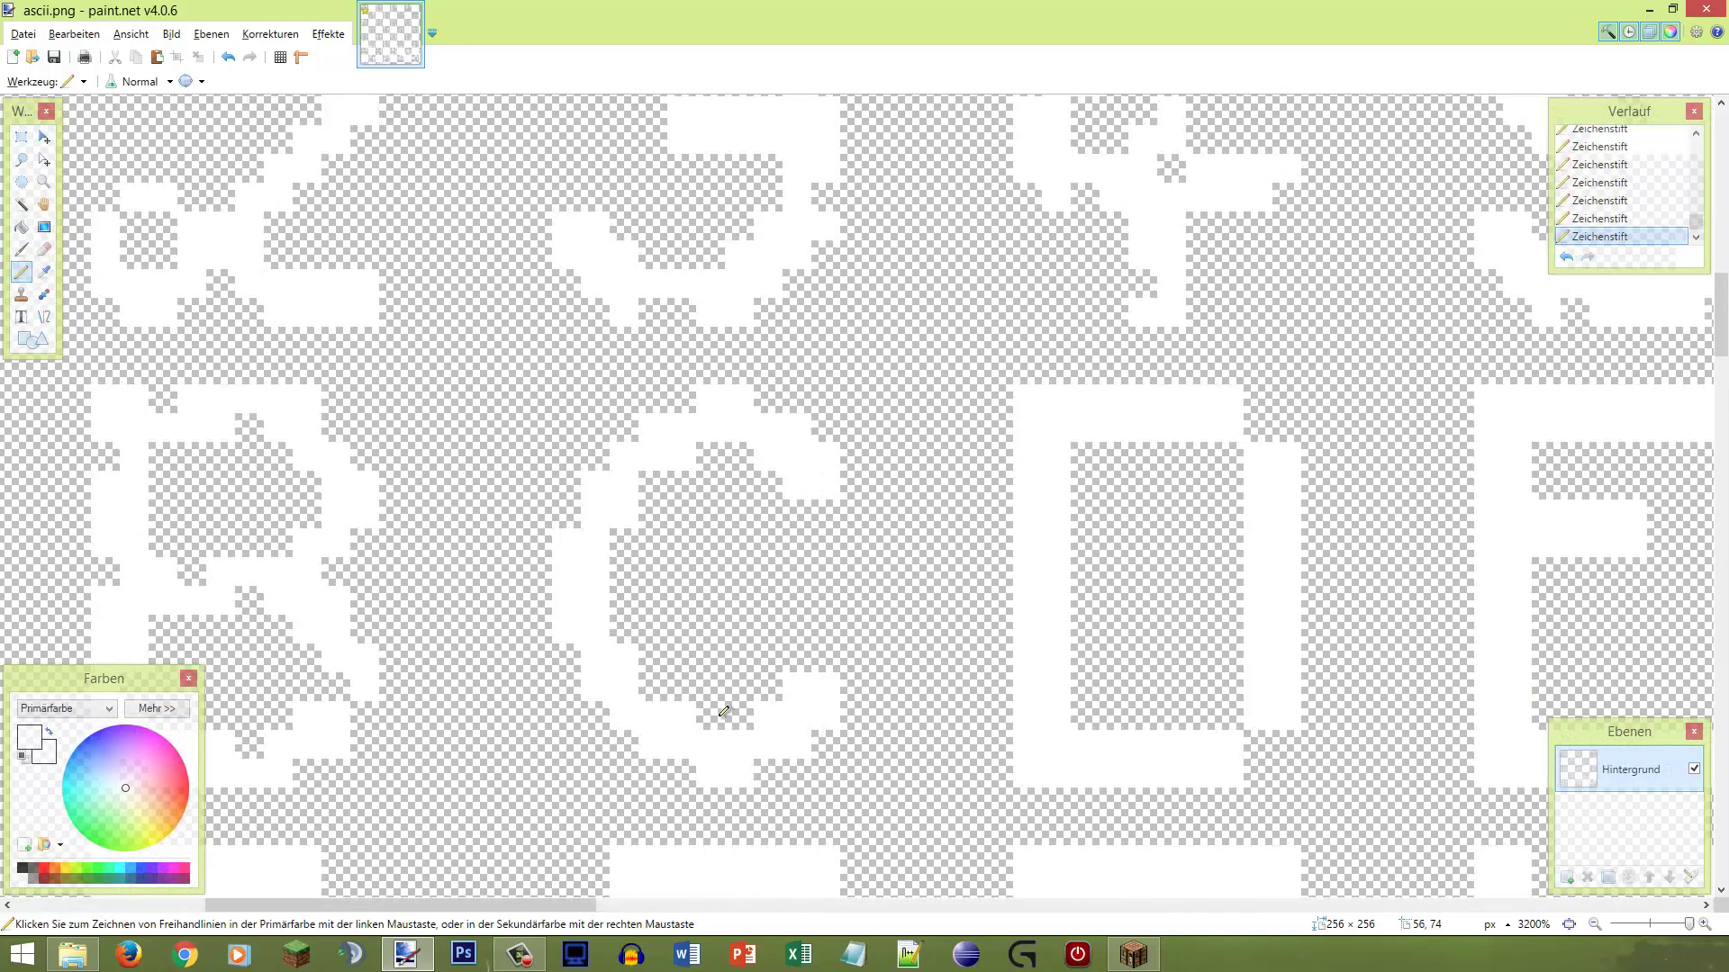
scroll(577, 672, "down", 1)
scroll(576, 669, "up", 1)
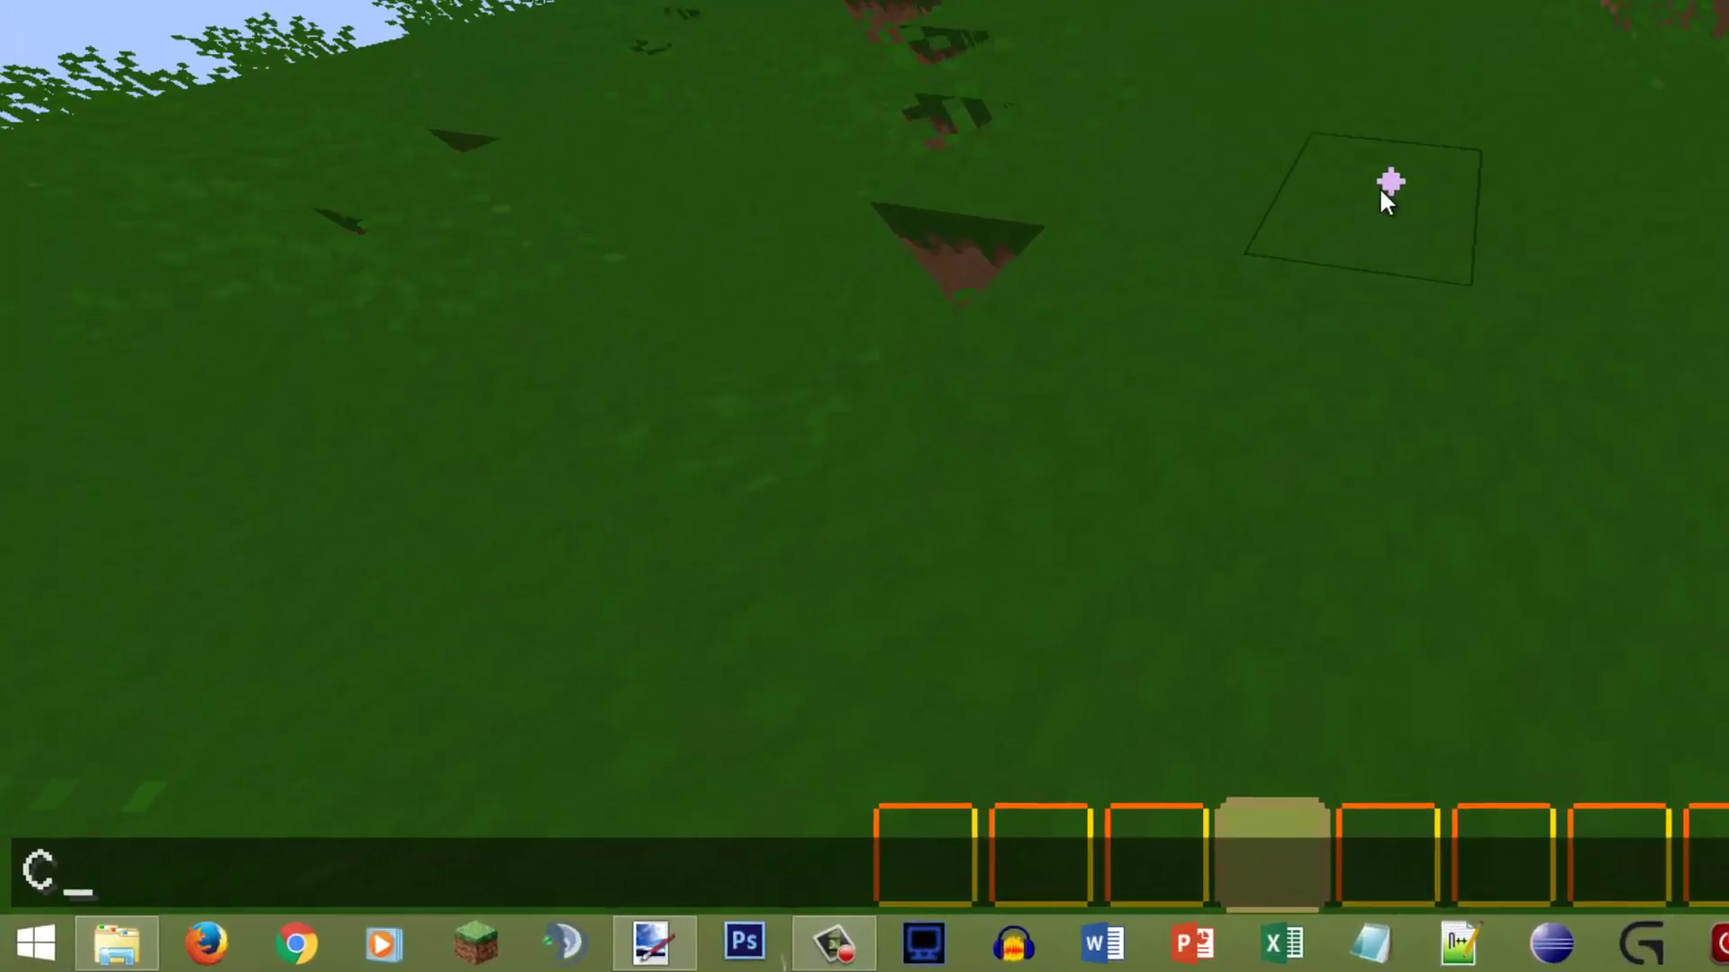
Step: Test the thickened C in the Minecraft chat as part of ABC, and switch back to paint.net
type("AB")
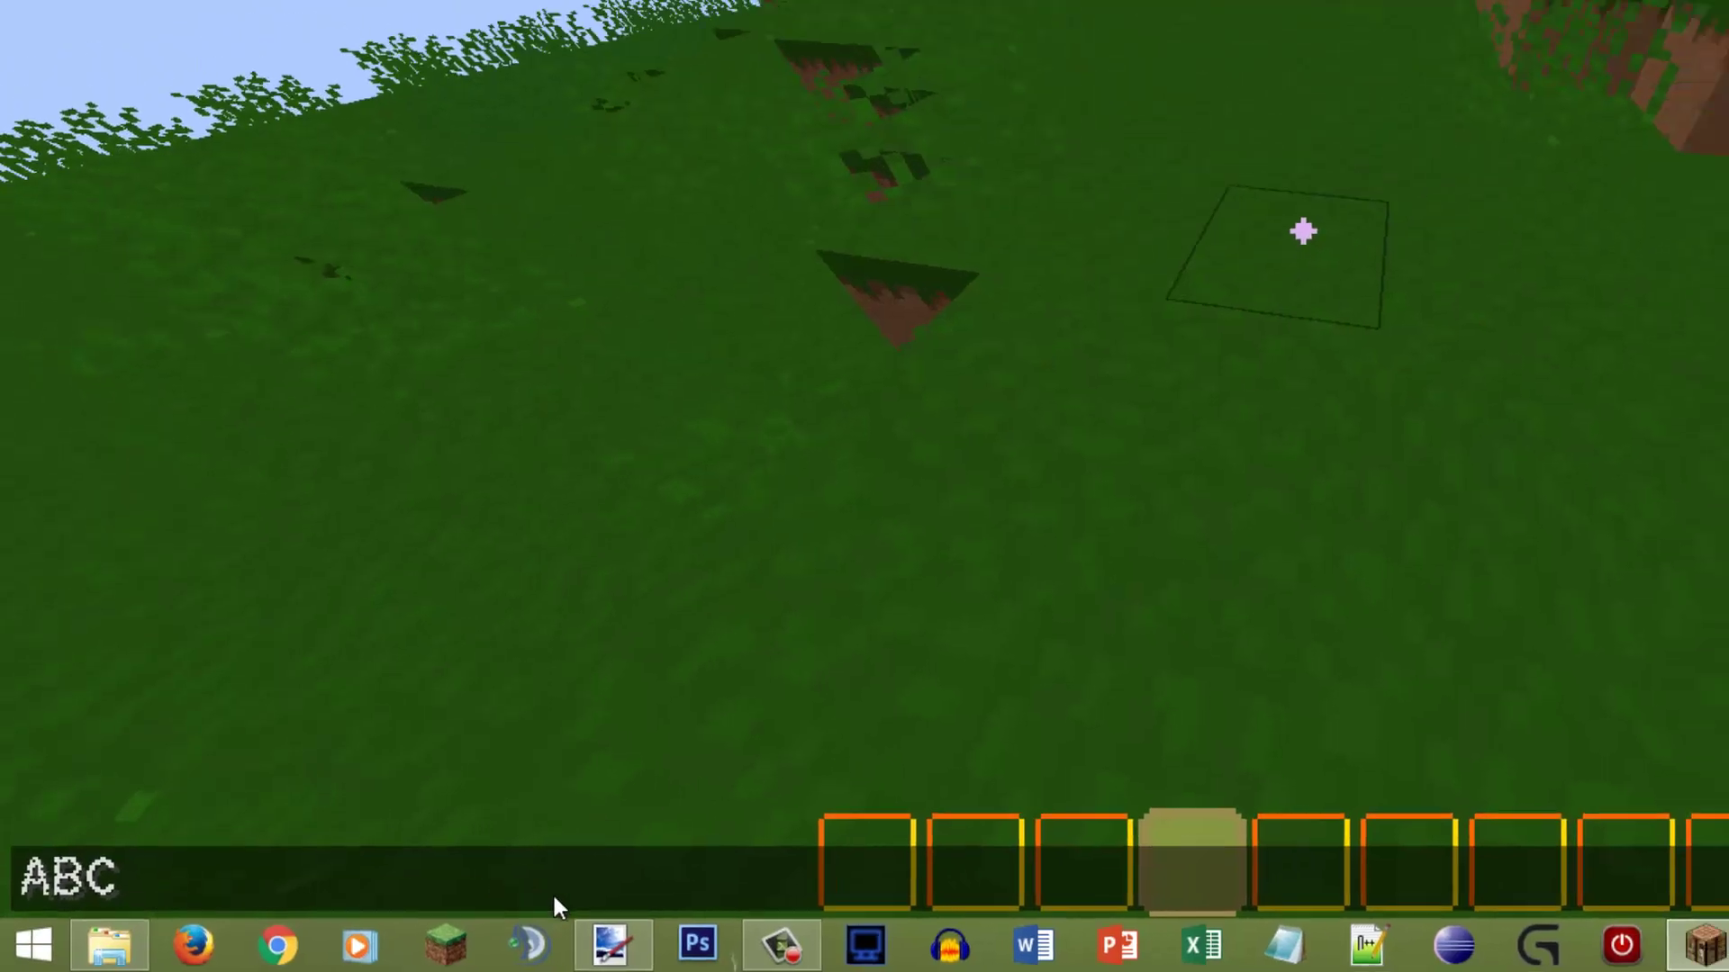
left_click(654, 943)
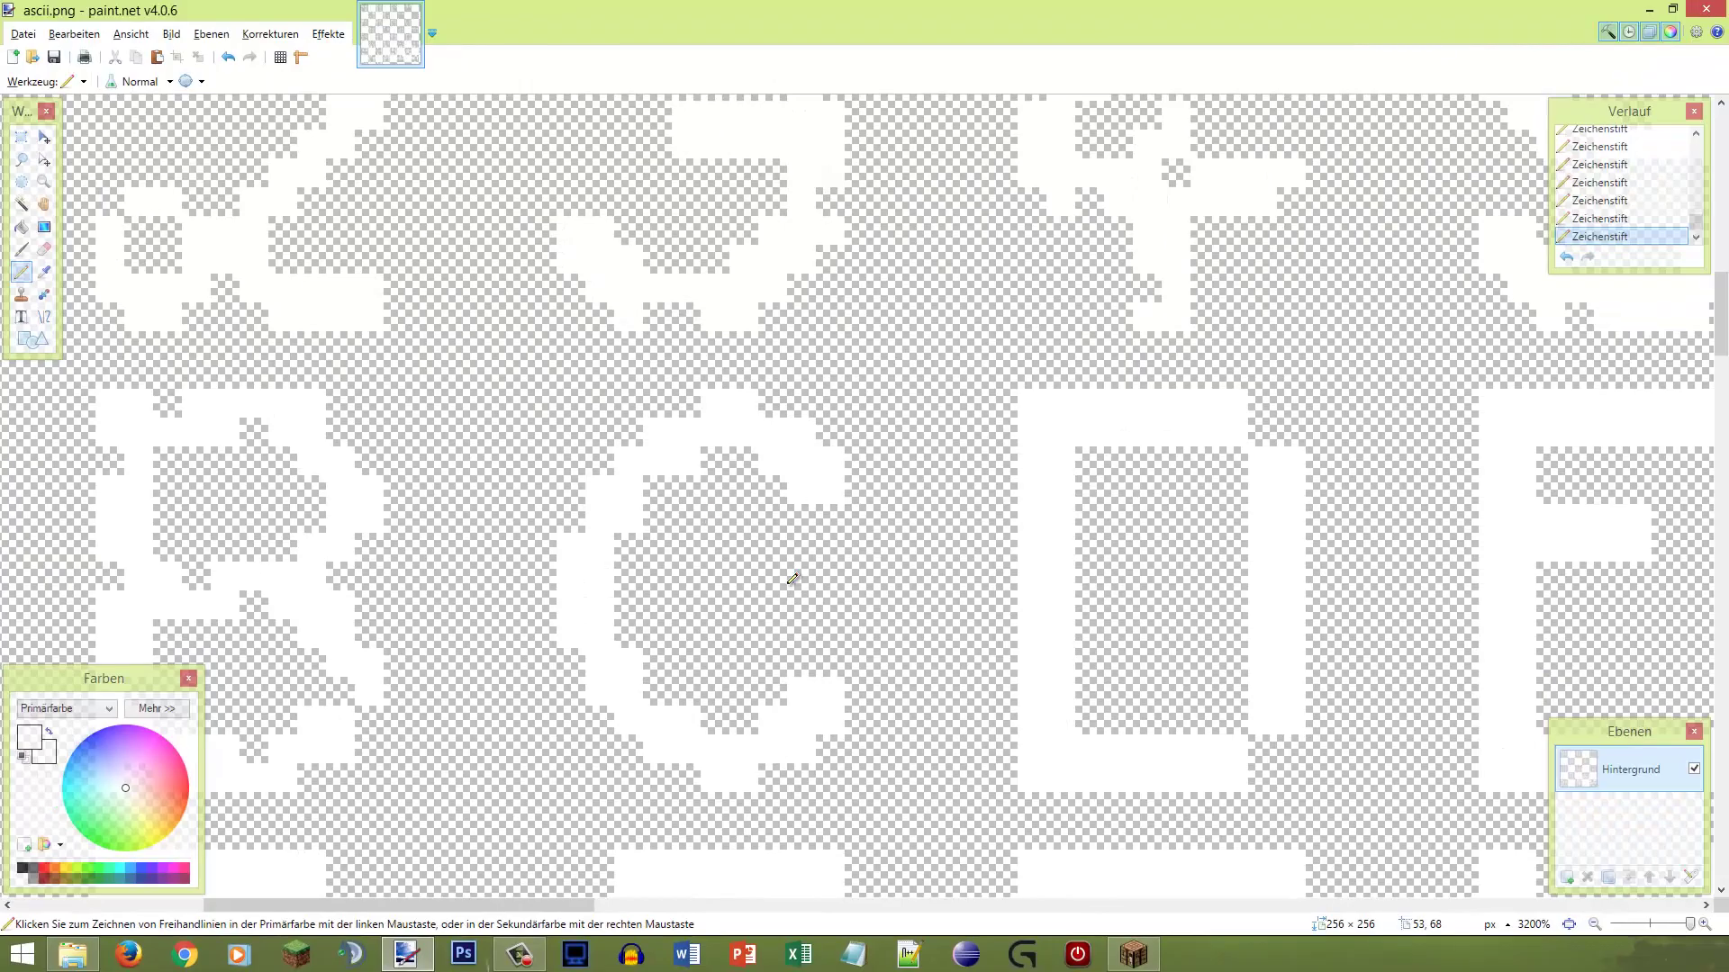
left_click(1133, 953)
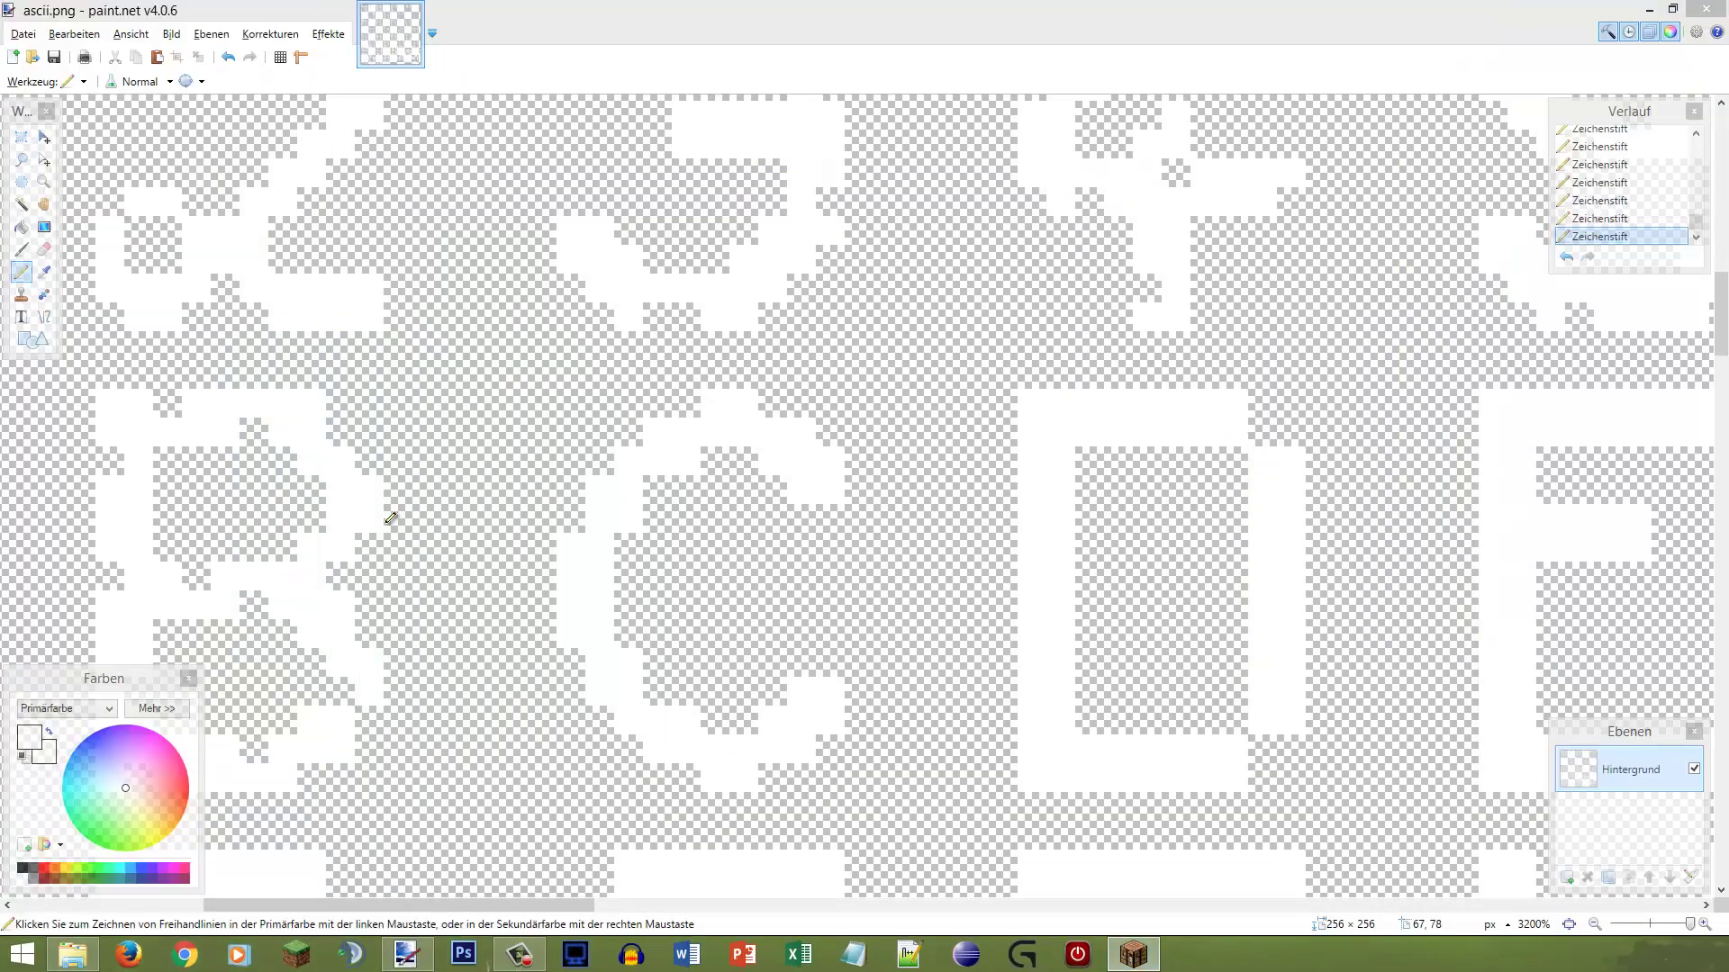
left_click(903, 6)
Step: Select seven small patches along the C's inner and outer outline, mostly 1 × 2 pixels, and erase them to notch its edges
key("s")
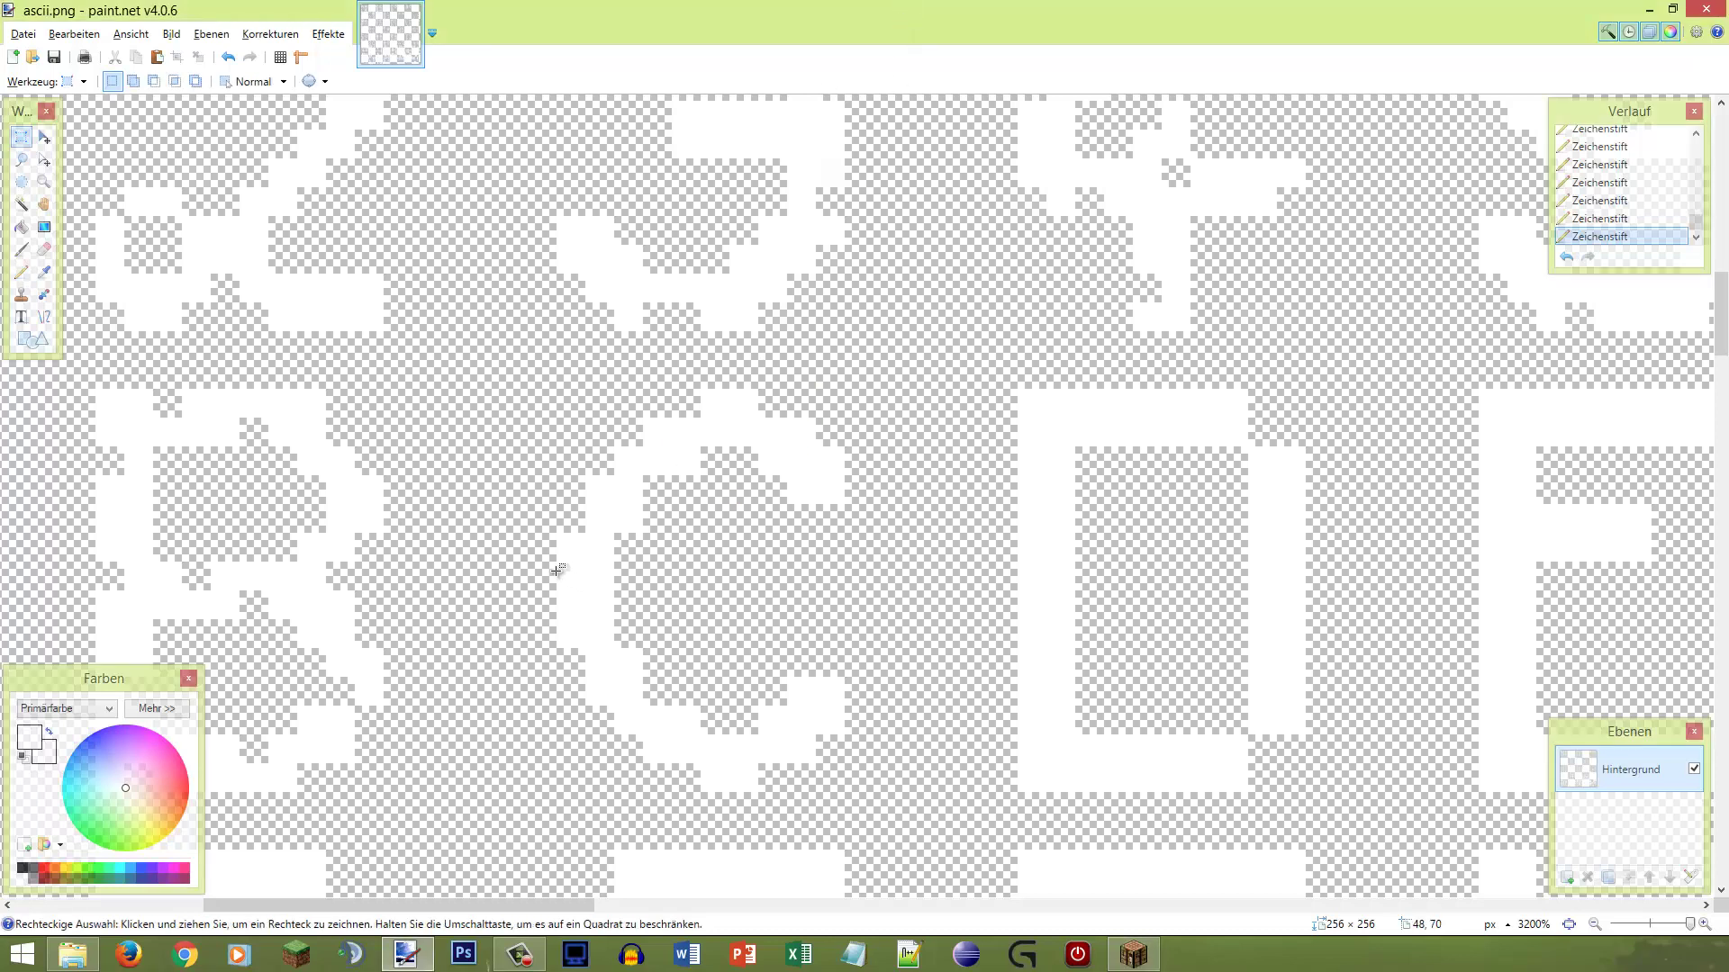
left_click(610, 631)
left_click_drag(610, 630, 641, 596)
mouse_move(548, 539)
left_mouse_down()
mouse_move(603, 545)
mouse_move(577, 543)
left_mouse_up()
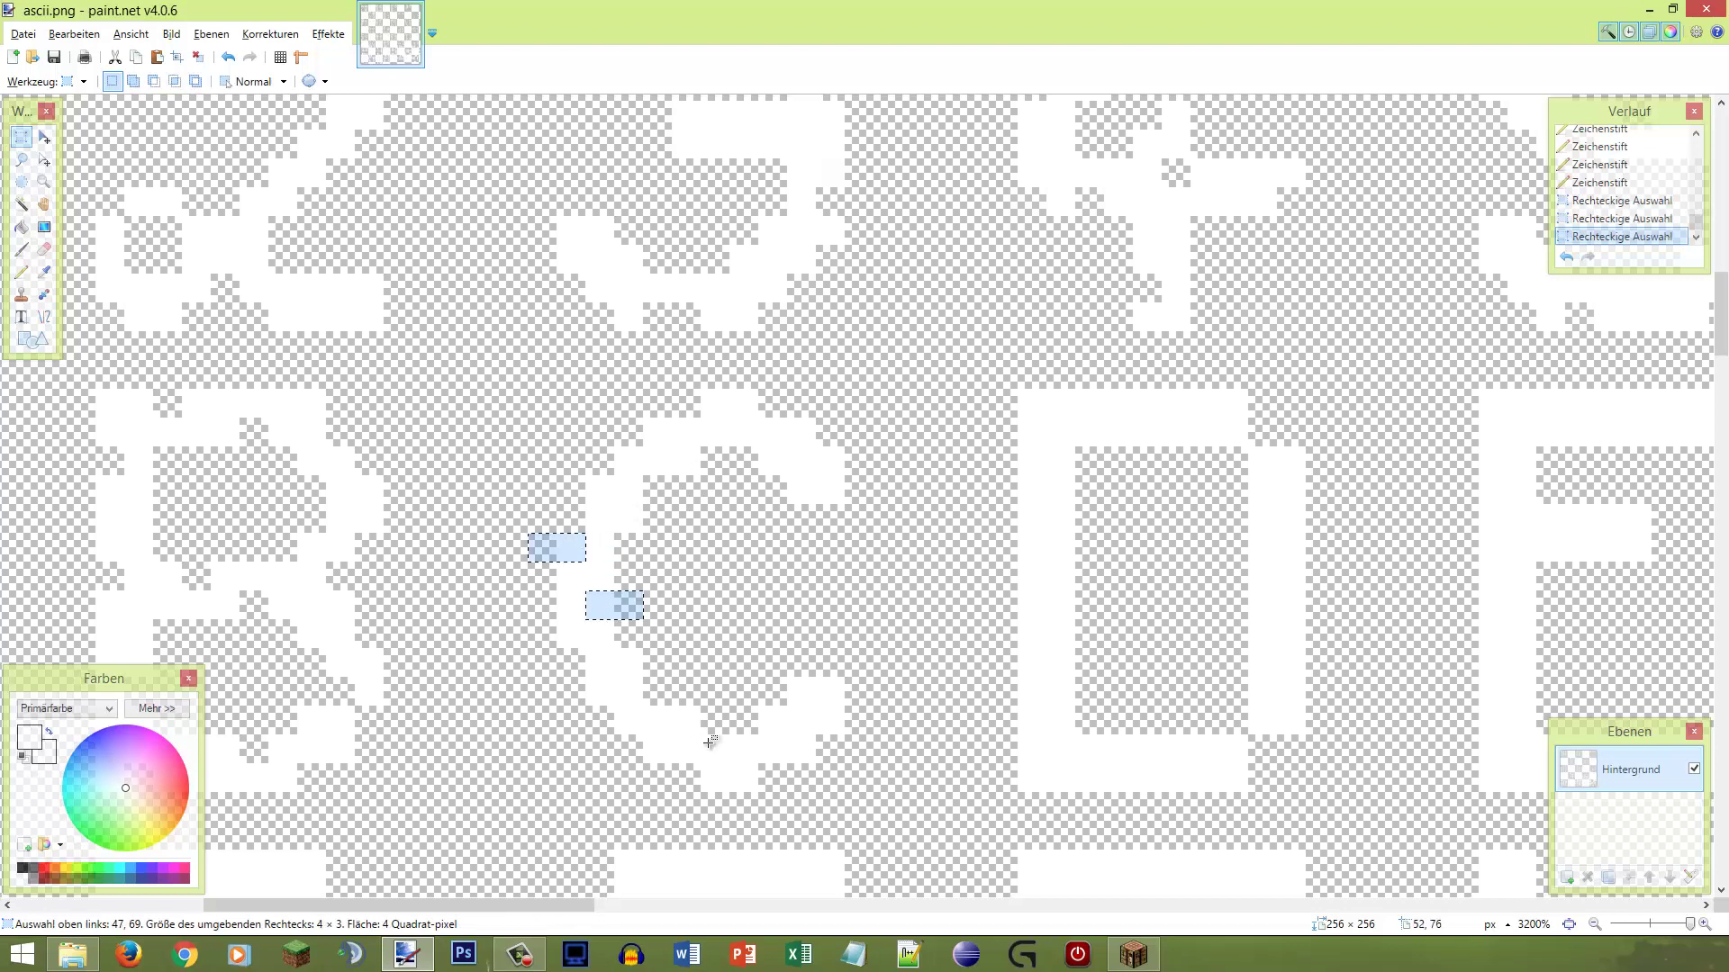
mouse_move(722, 725)
left_mouse_down()
mouse_move(712, 739)
mouse_move(723, 705)
mouse_move(721, 741)
left_mouse_up()
mouse_move(660, 687)
left_mouse_down()
mouse_move(626, 688)
mouse_move(693, 698)
mouse_move(749, 678)
mouse_move(661, 703)
left_mouse_up()
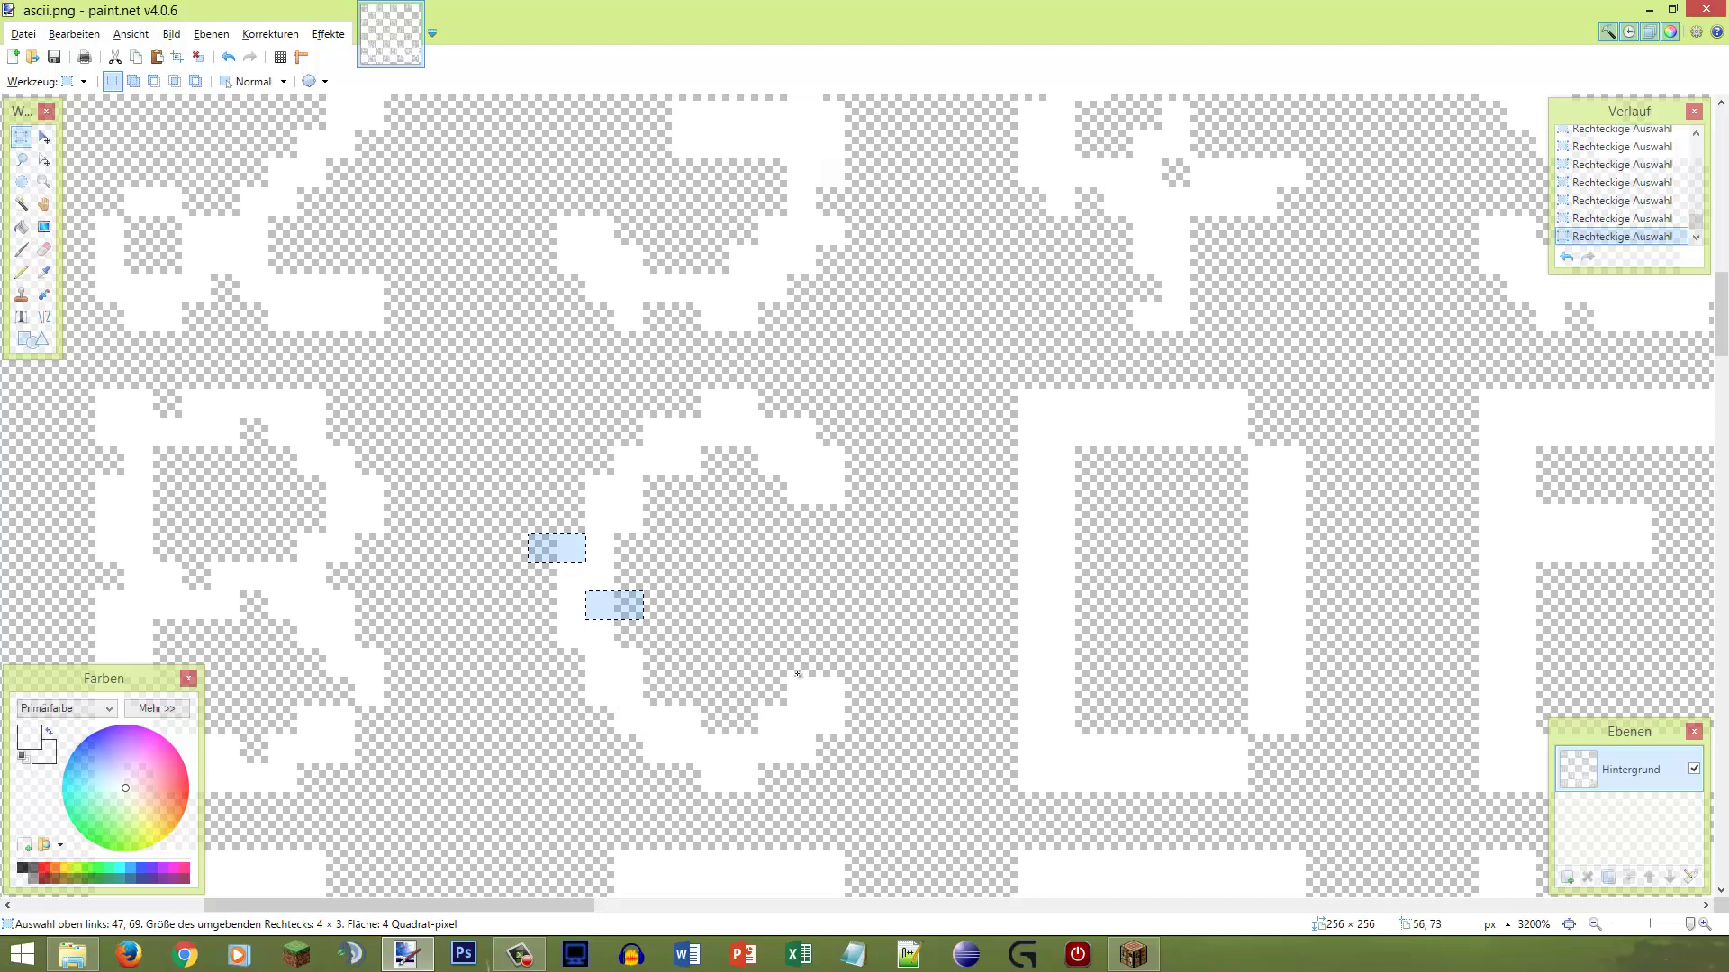
left_click_drag(794, 658, 800, 694)
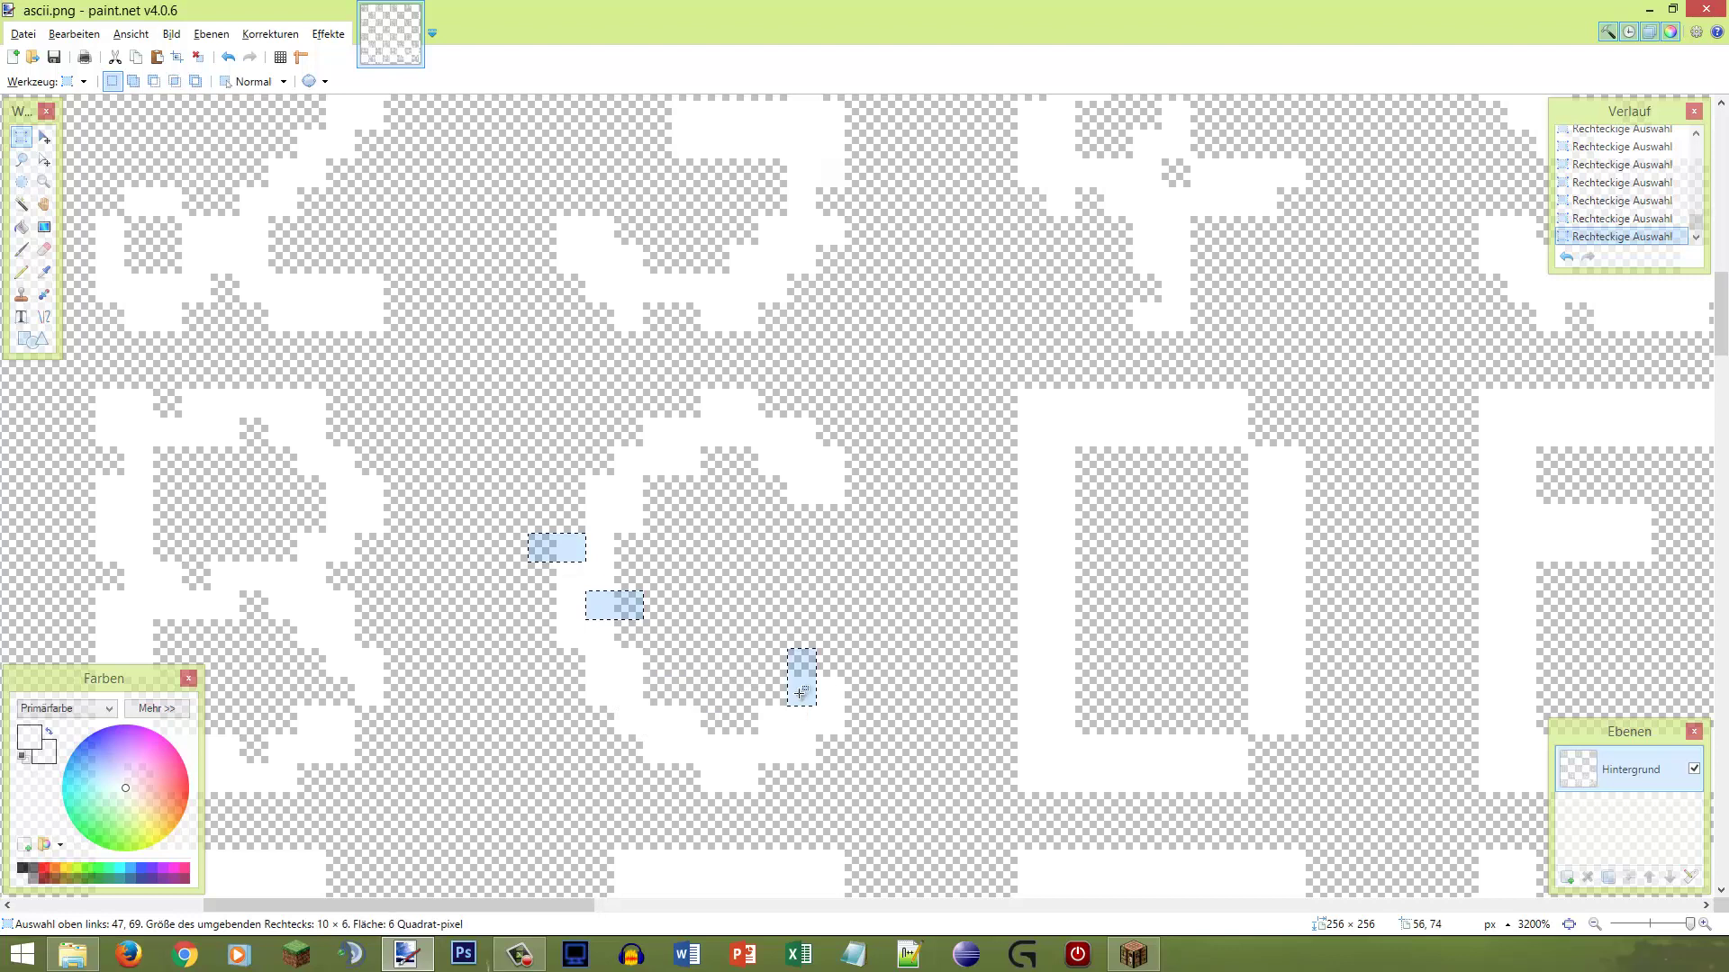
left_click_drag(841, 652, 822, 705)
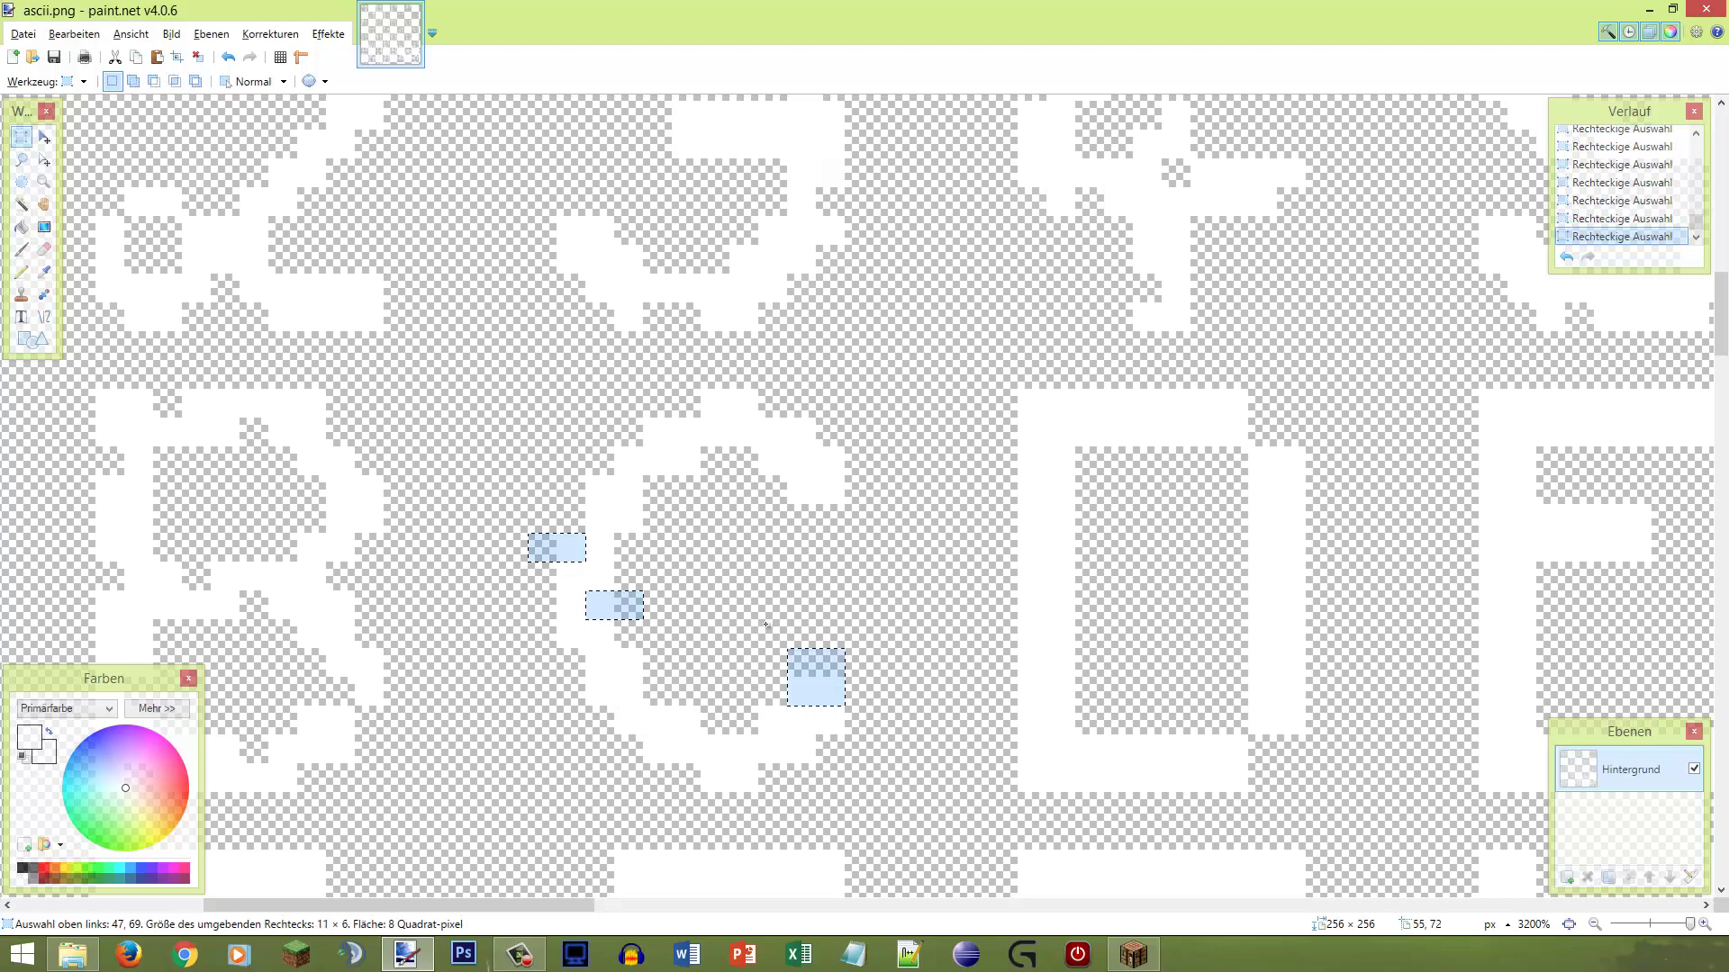
left_click_drag(766, 624, 813, 711)
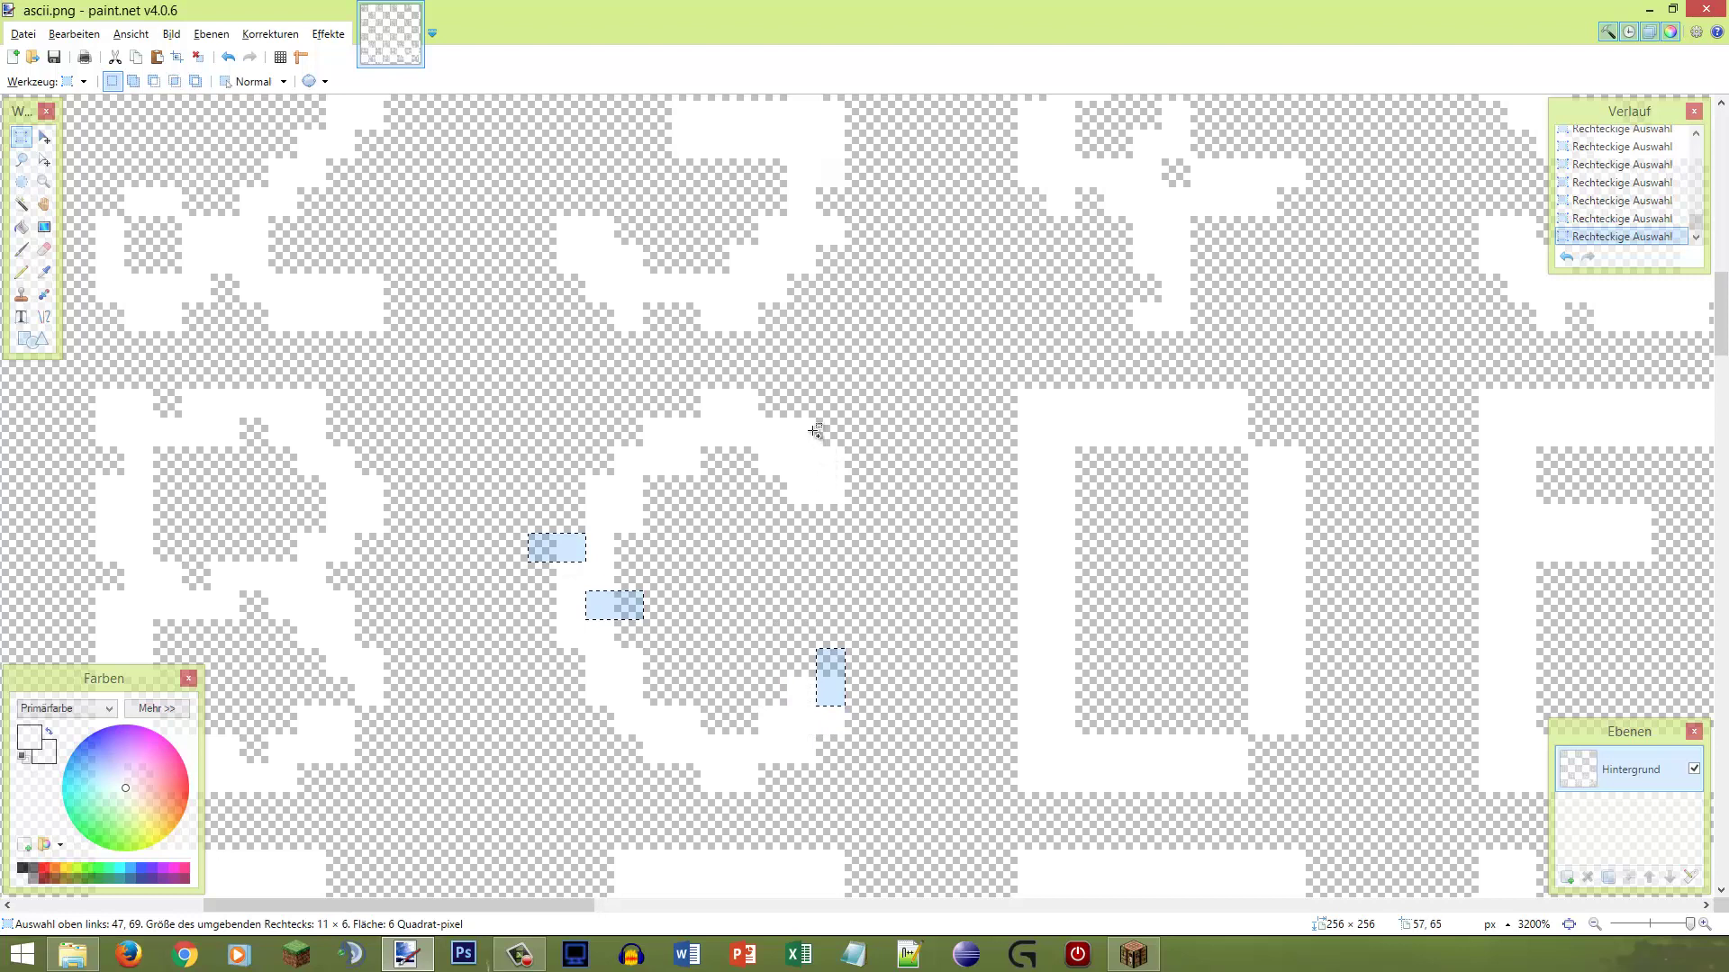
left_click_drag(821, 401, 796, 437)
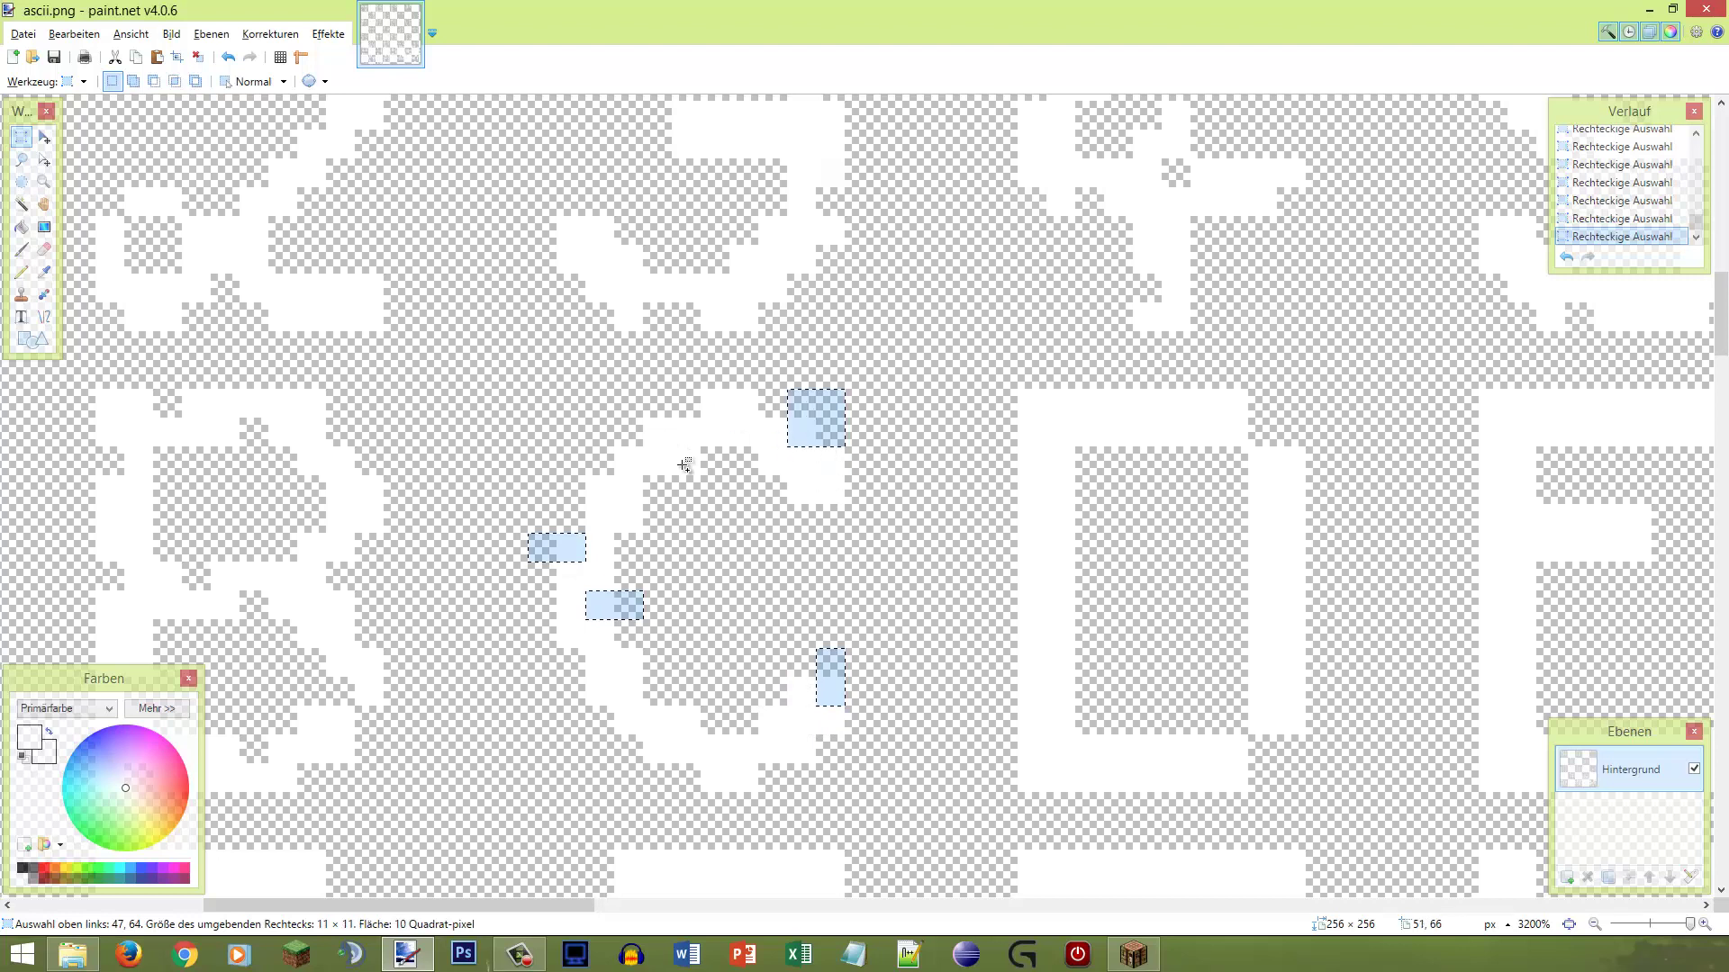
left_click_drag(682, 482, 694, 461)
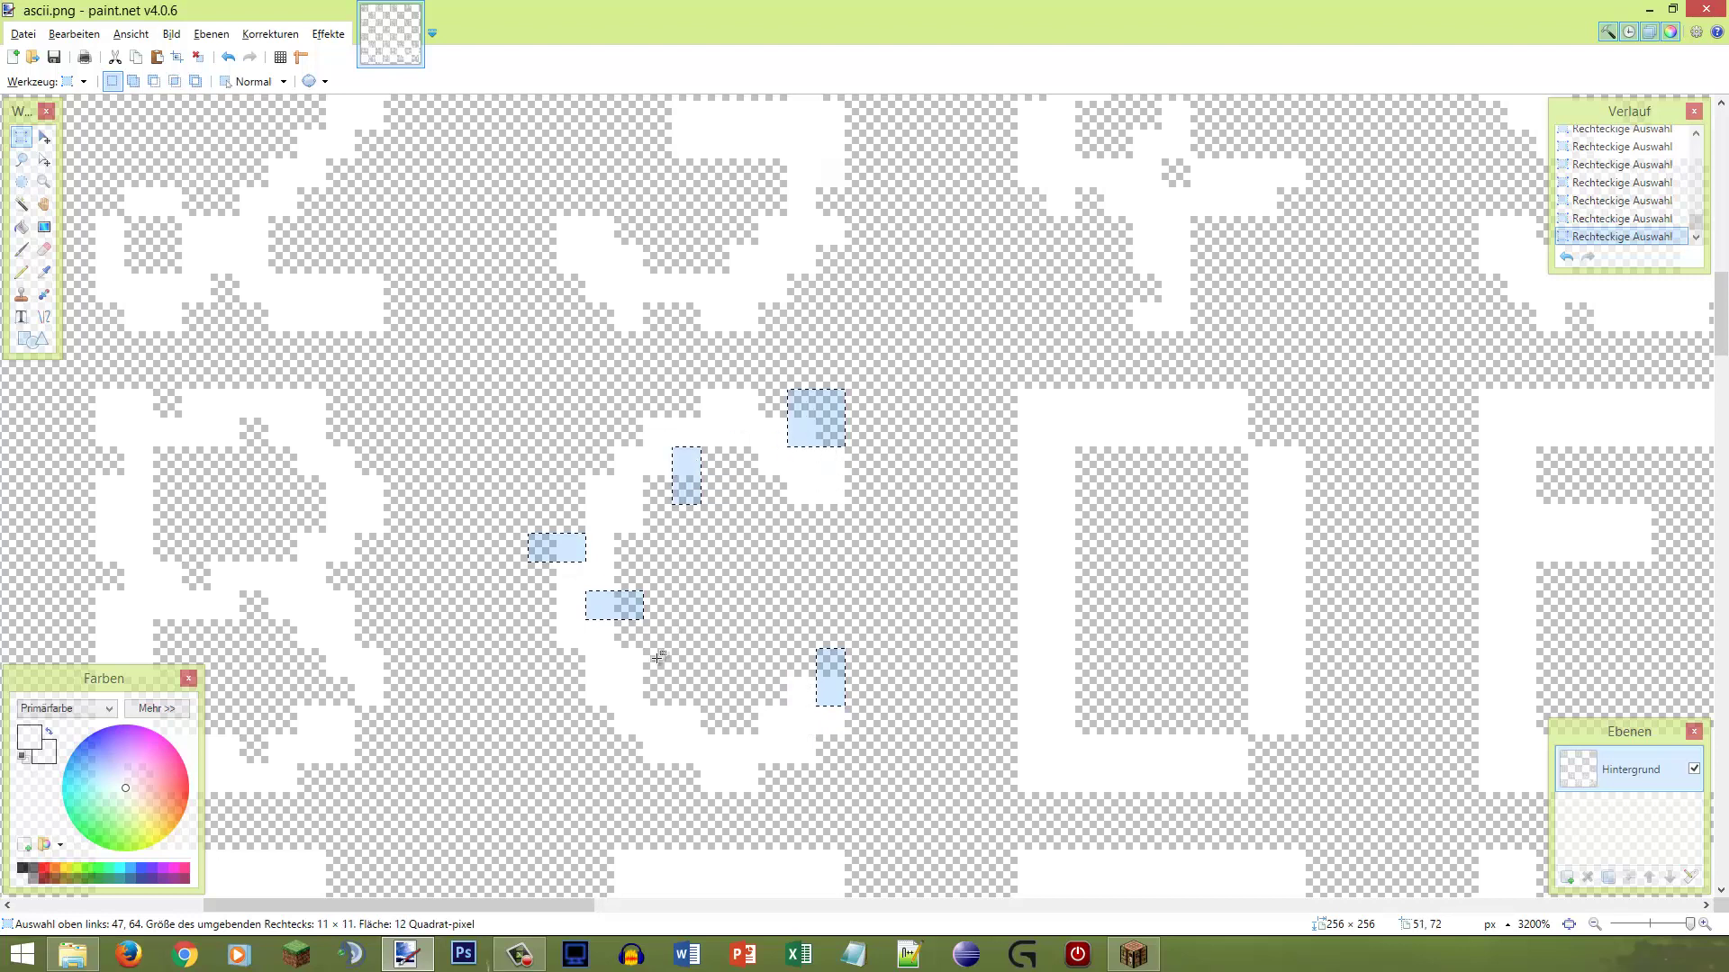
left_click_drag(584, 695, 595, 692)
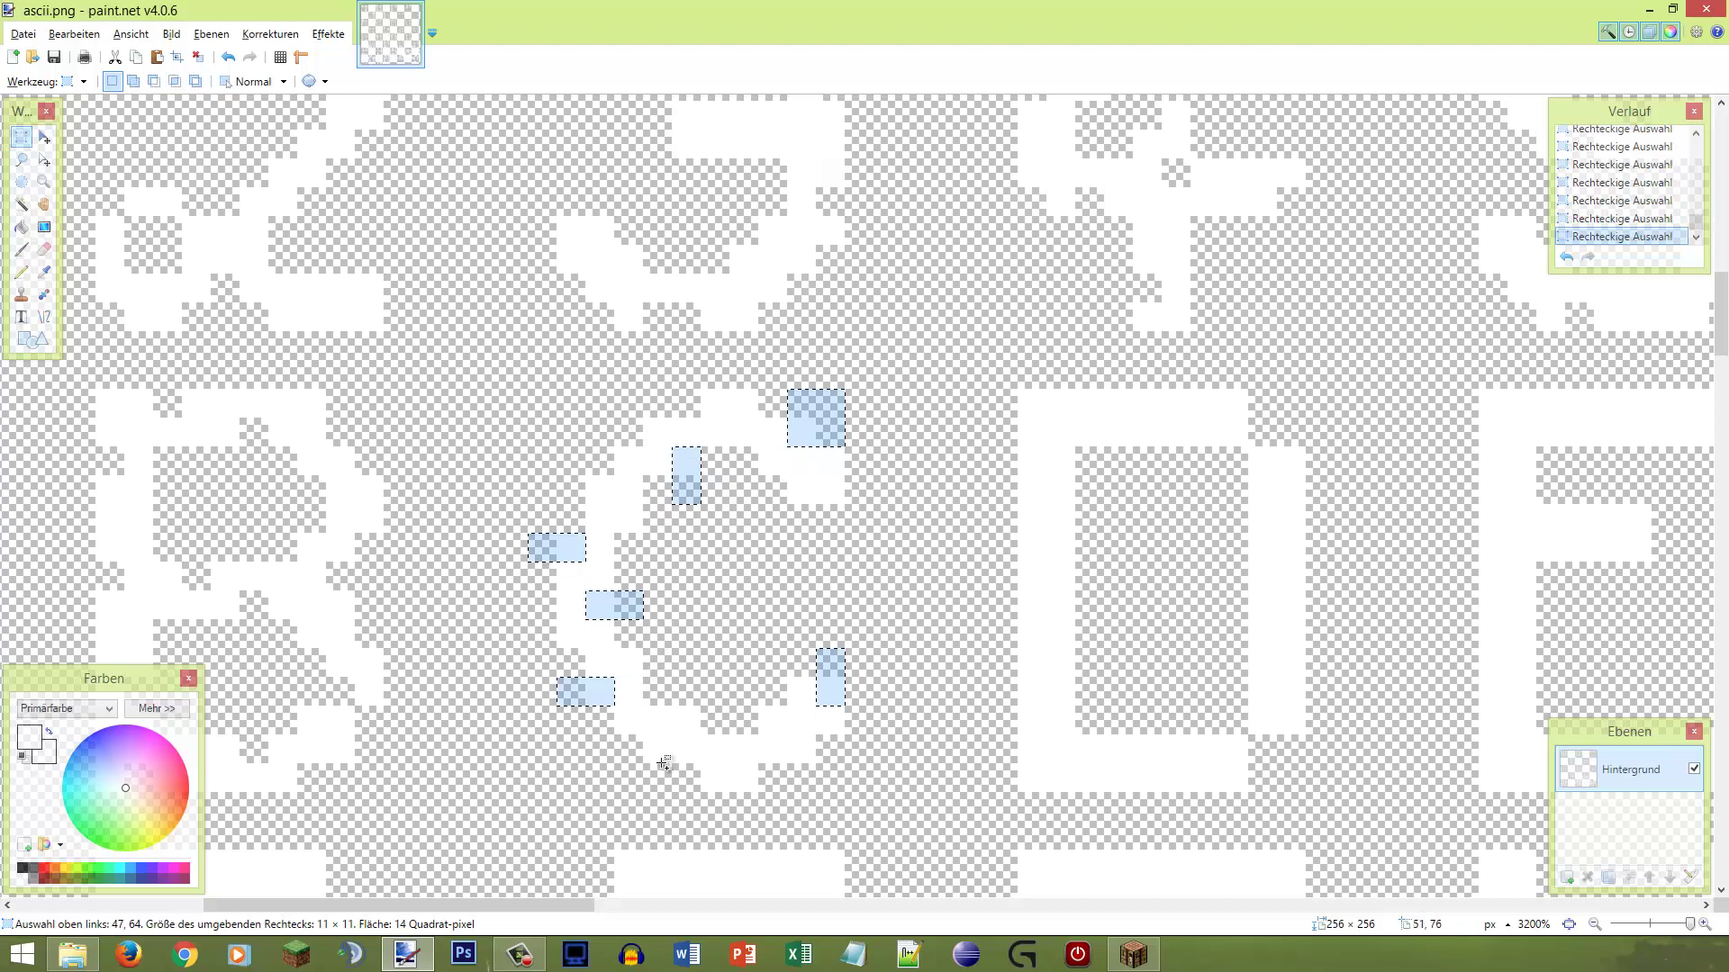
left_click(686, 777)
left_click_drag(661, 807, 750, 774)
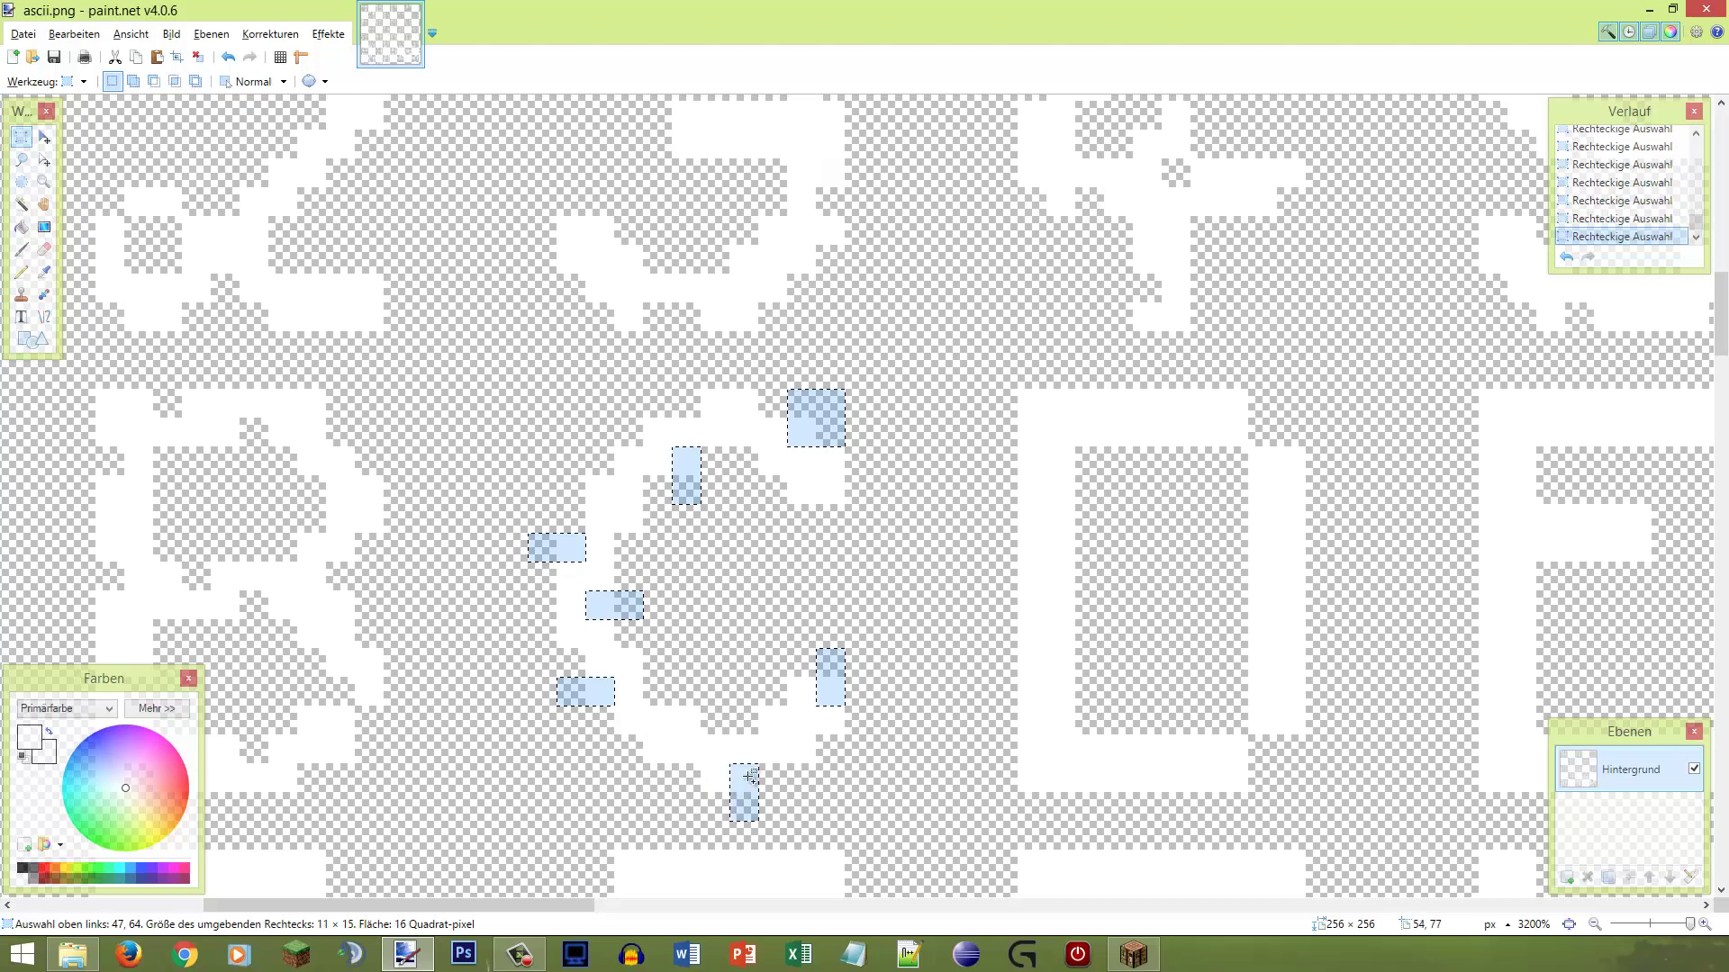
key("e")
left_click(659, 744)
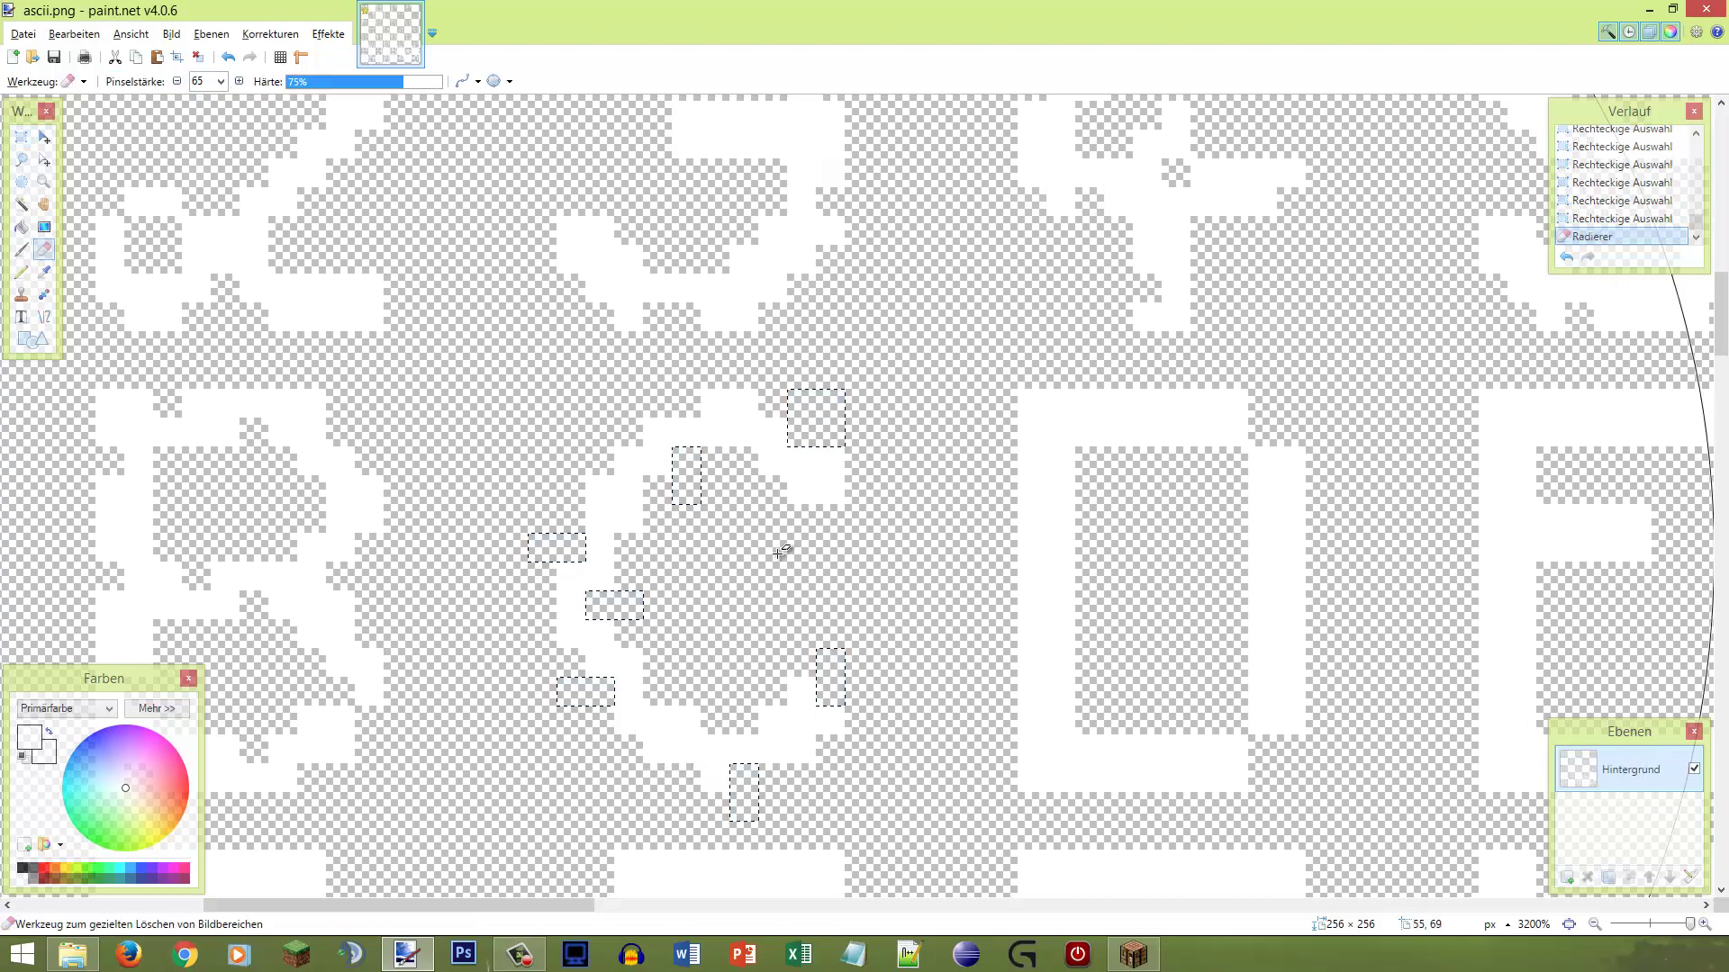
key("s")
left_click(768, 575)
Step: Save ascii.png and test the notched C in the Minecraft chat with ABCC
key("ctrl+s")
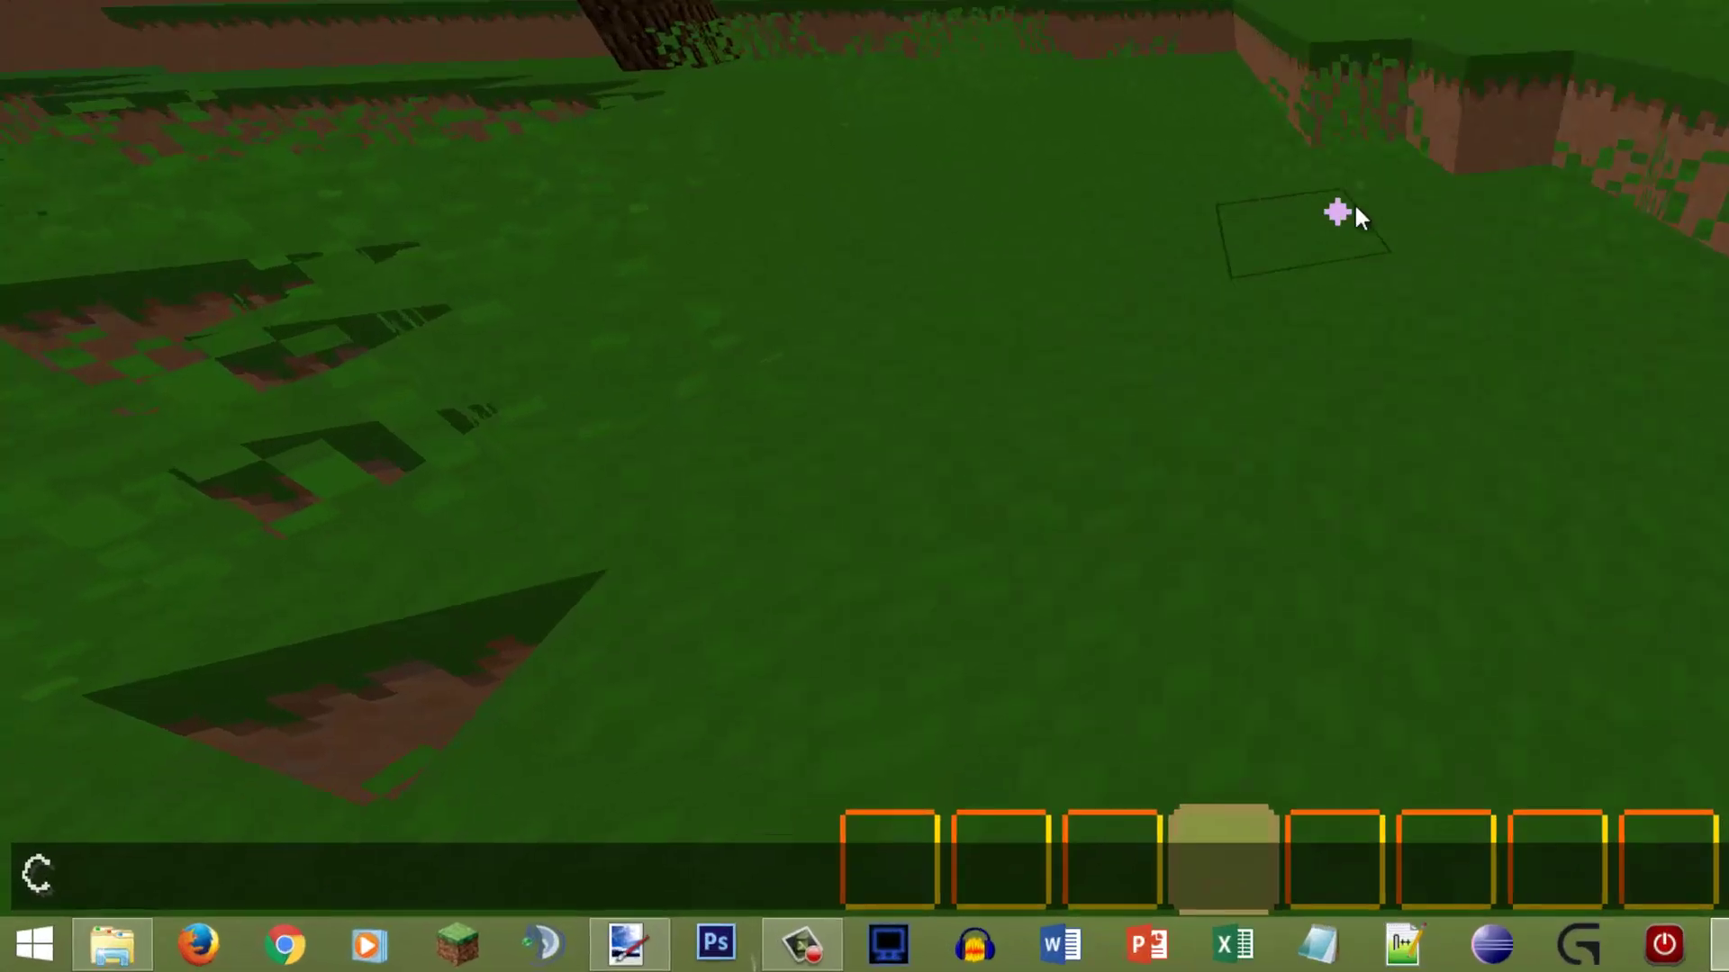
type("ABCC")
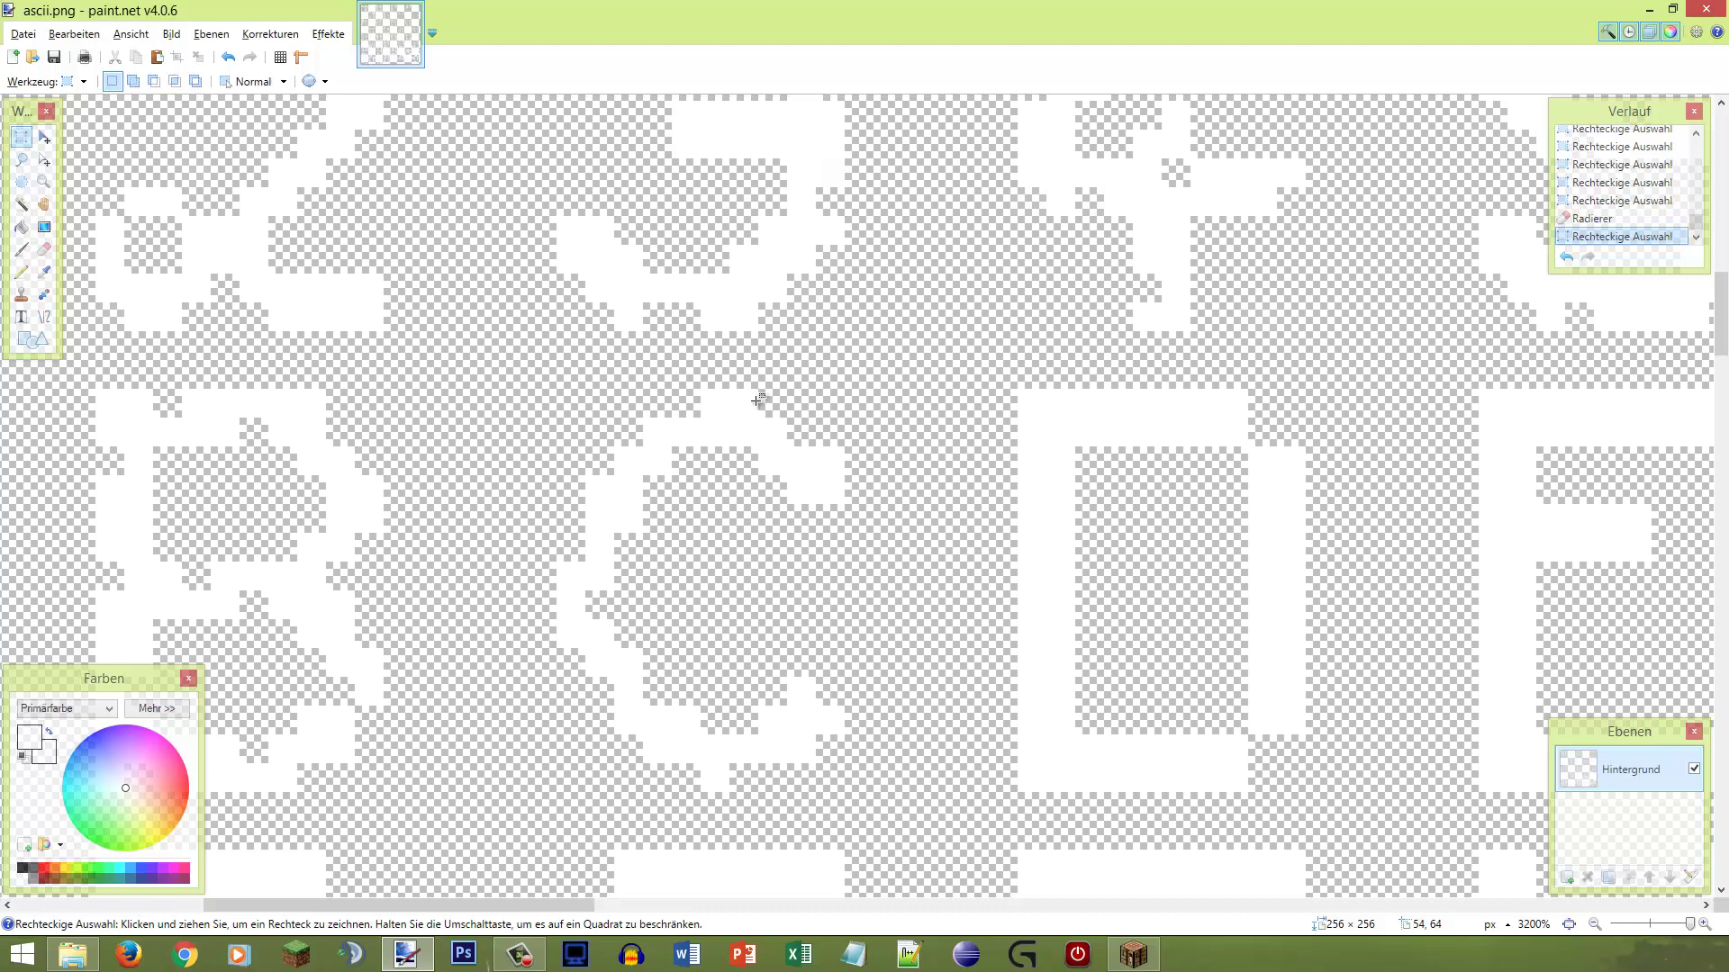
Step: Add one pixel to the outer edge of the C's upper arm, and erase the single pixel directly below it
key("p")
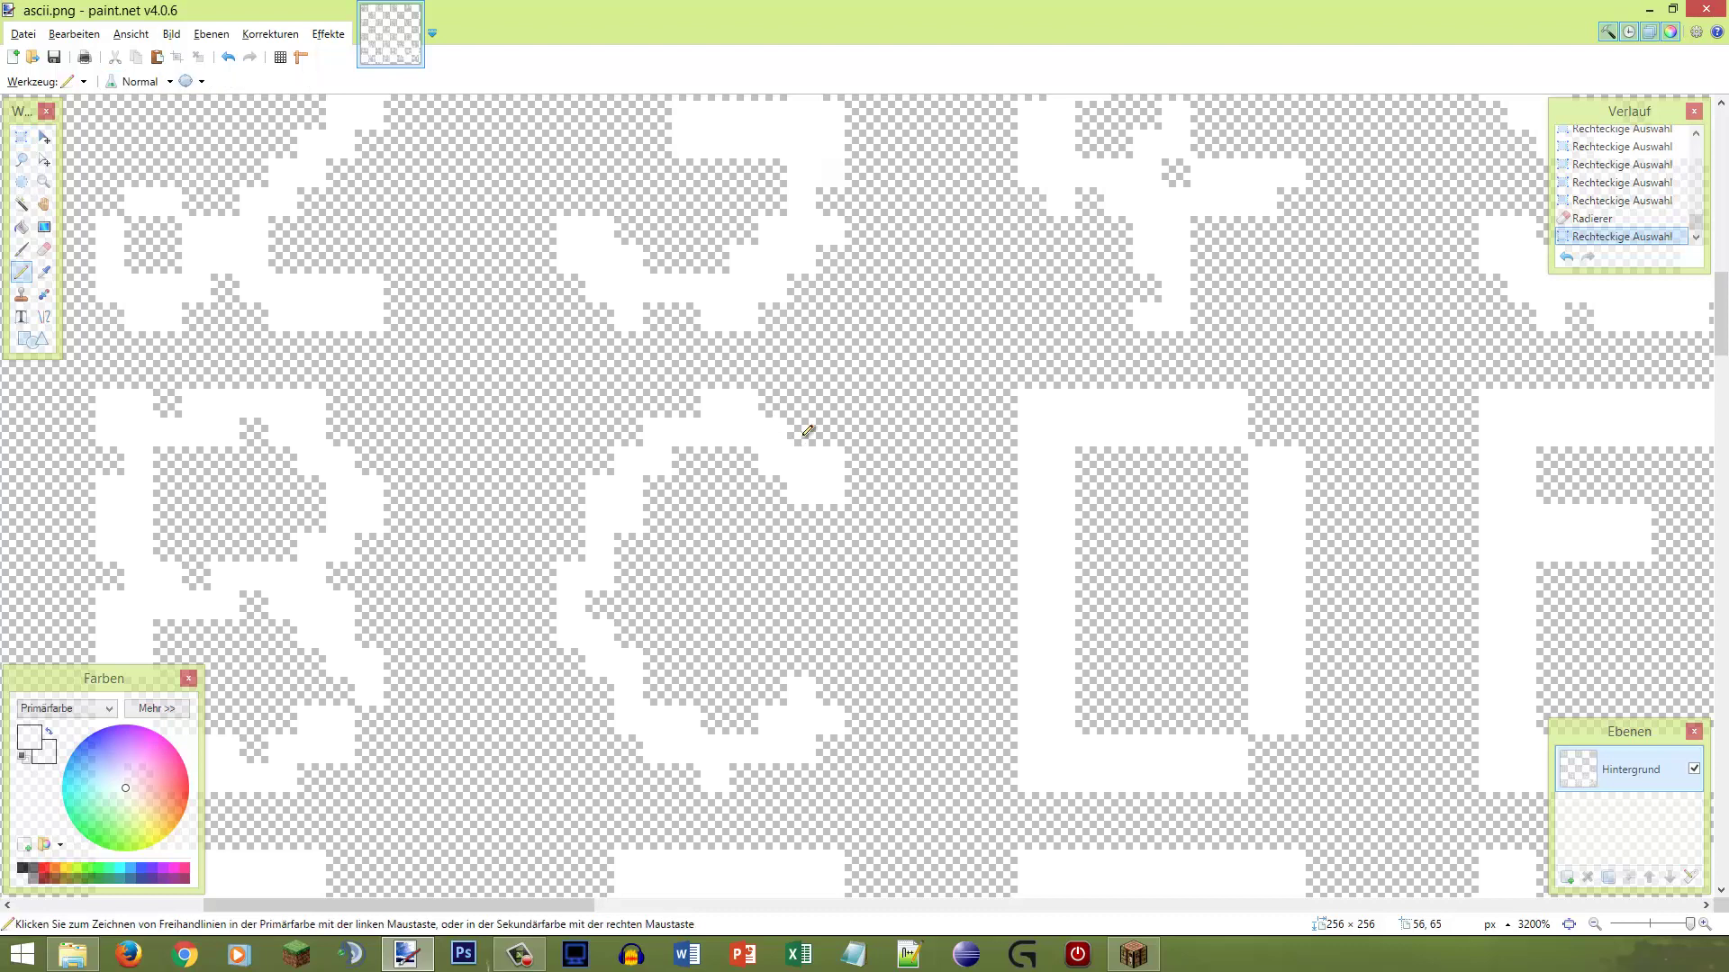
left_click(807, 432)
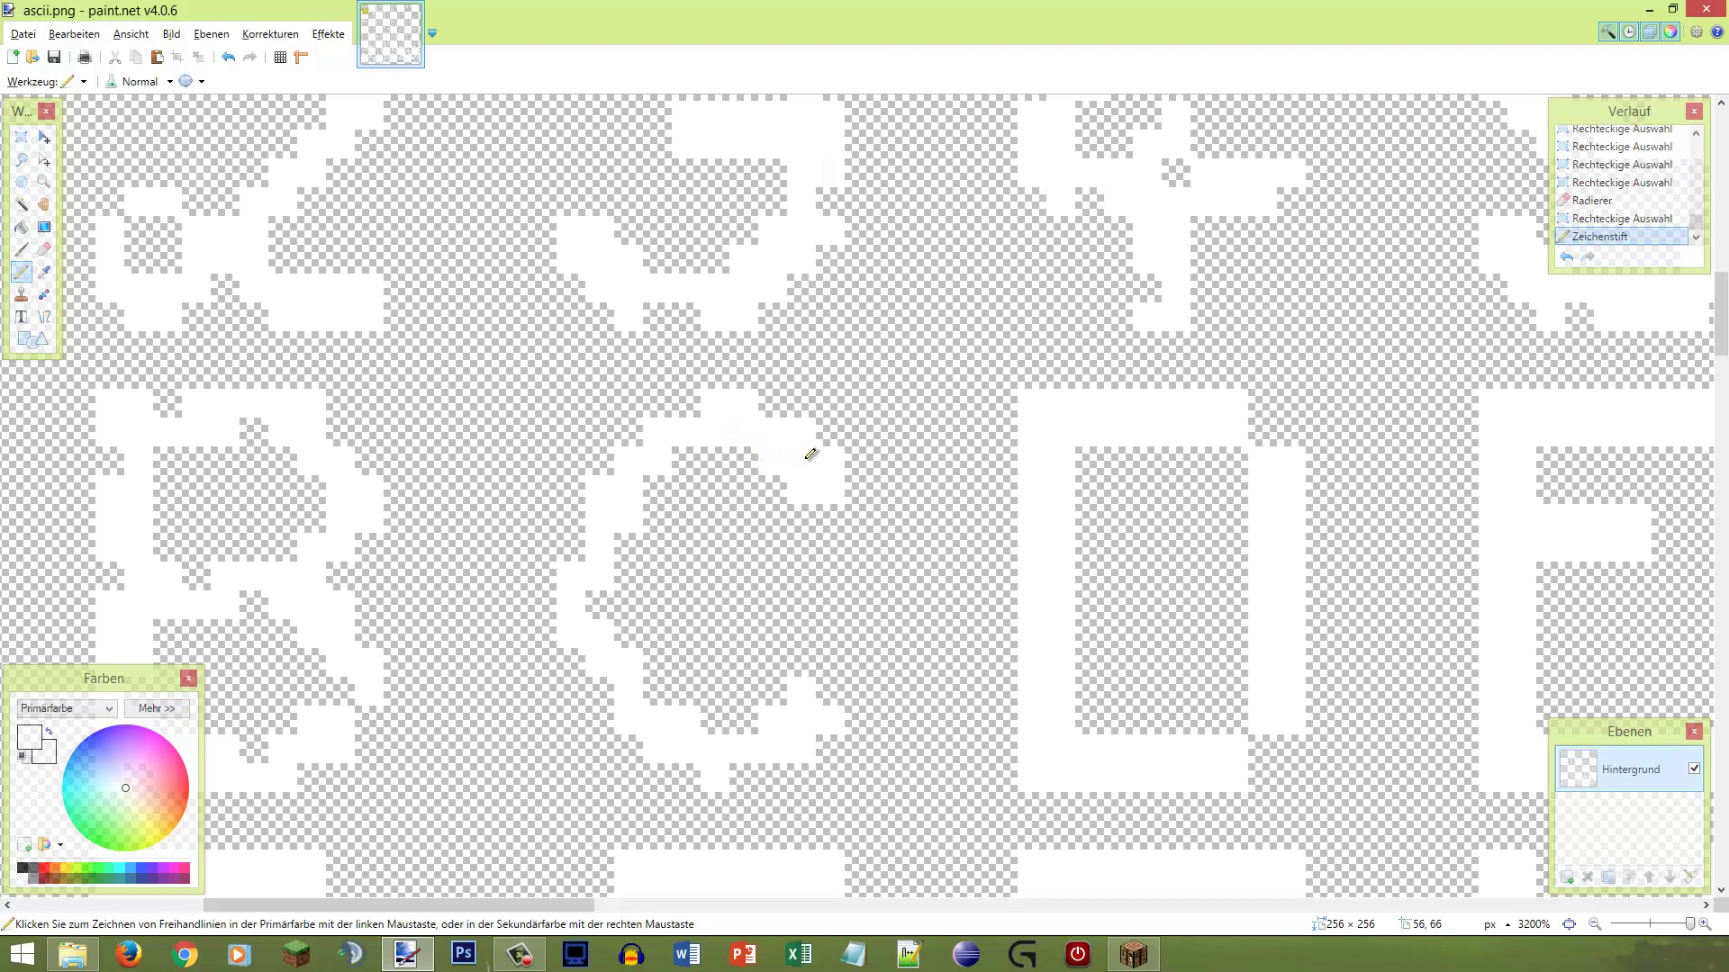
key("s")
left_click_drag(814, 491, 788, 450)
key("e")
left_click(864, 522)
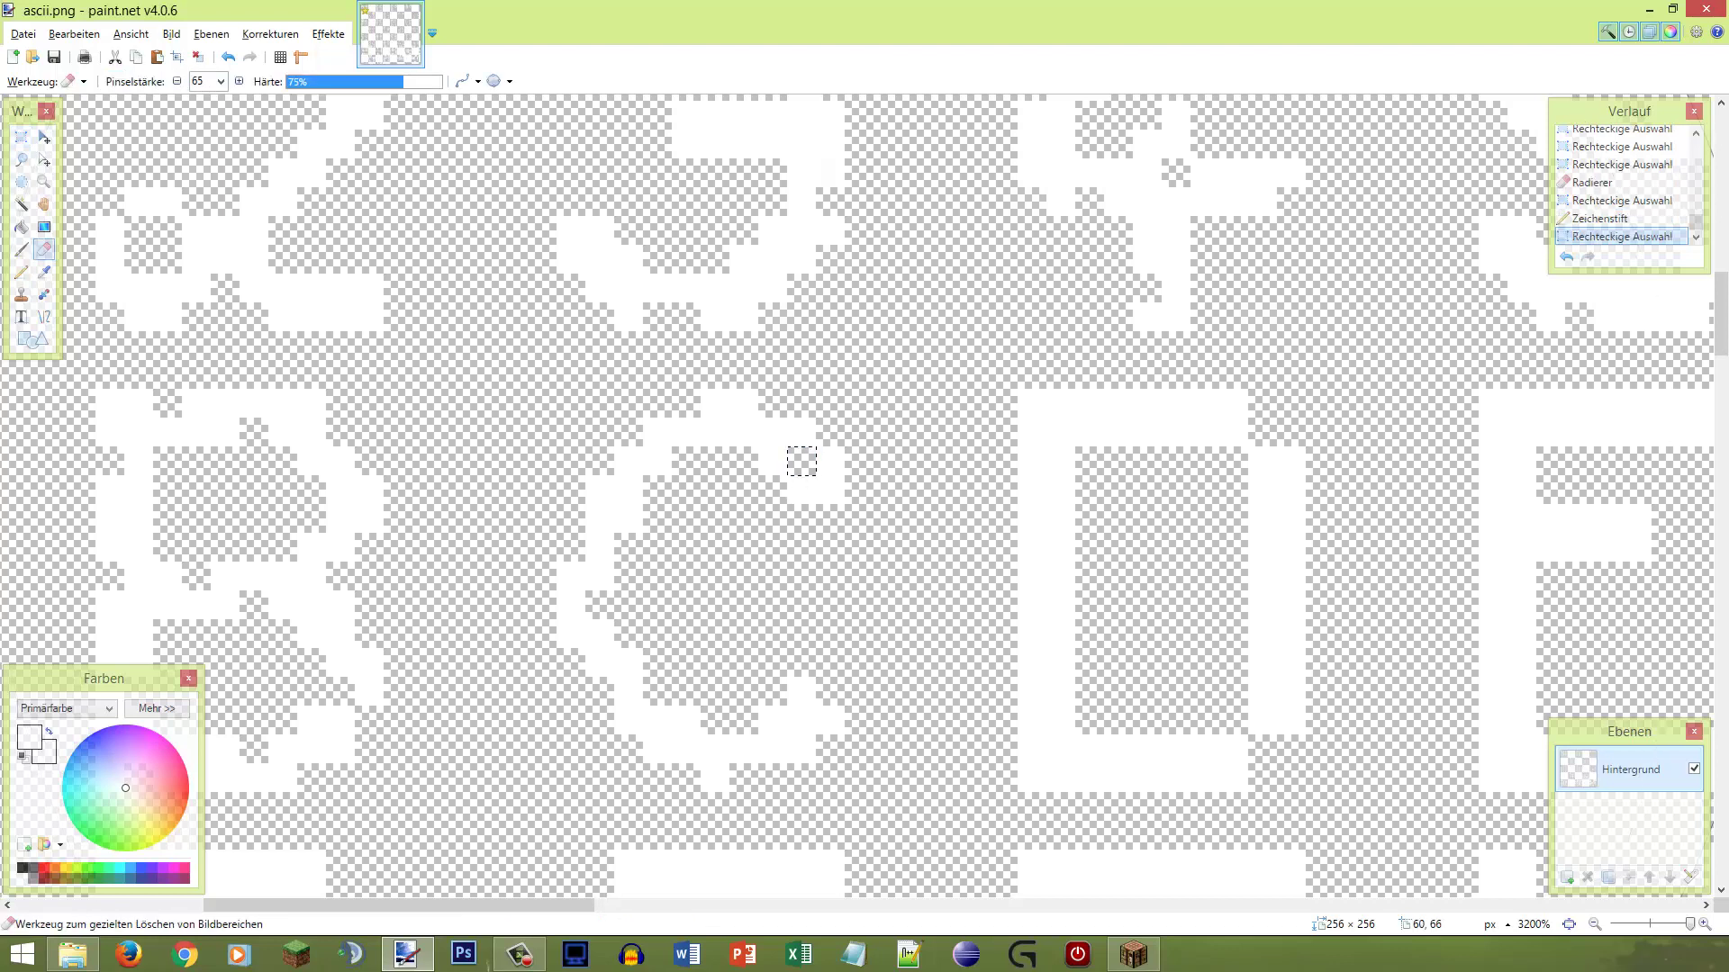
key("s")
left_click(953, 561)
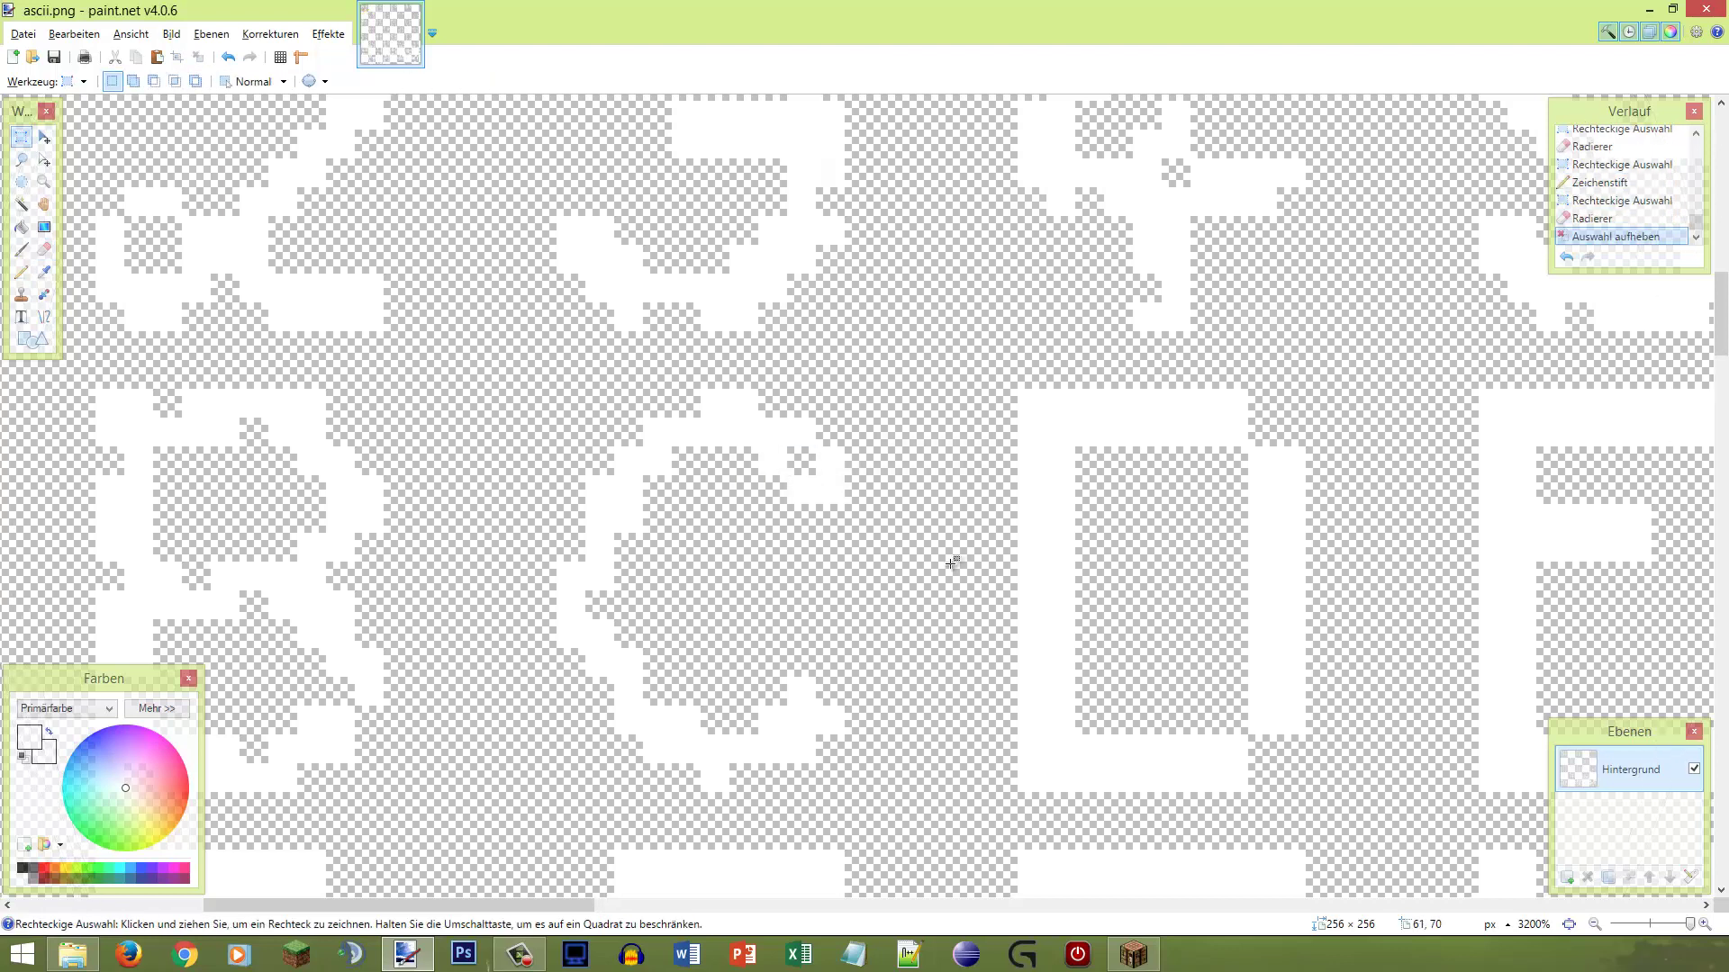
scroll(1086, 858, "down", 2)
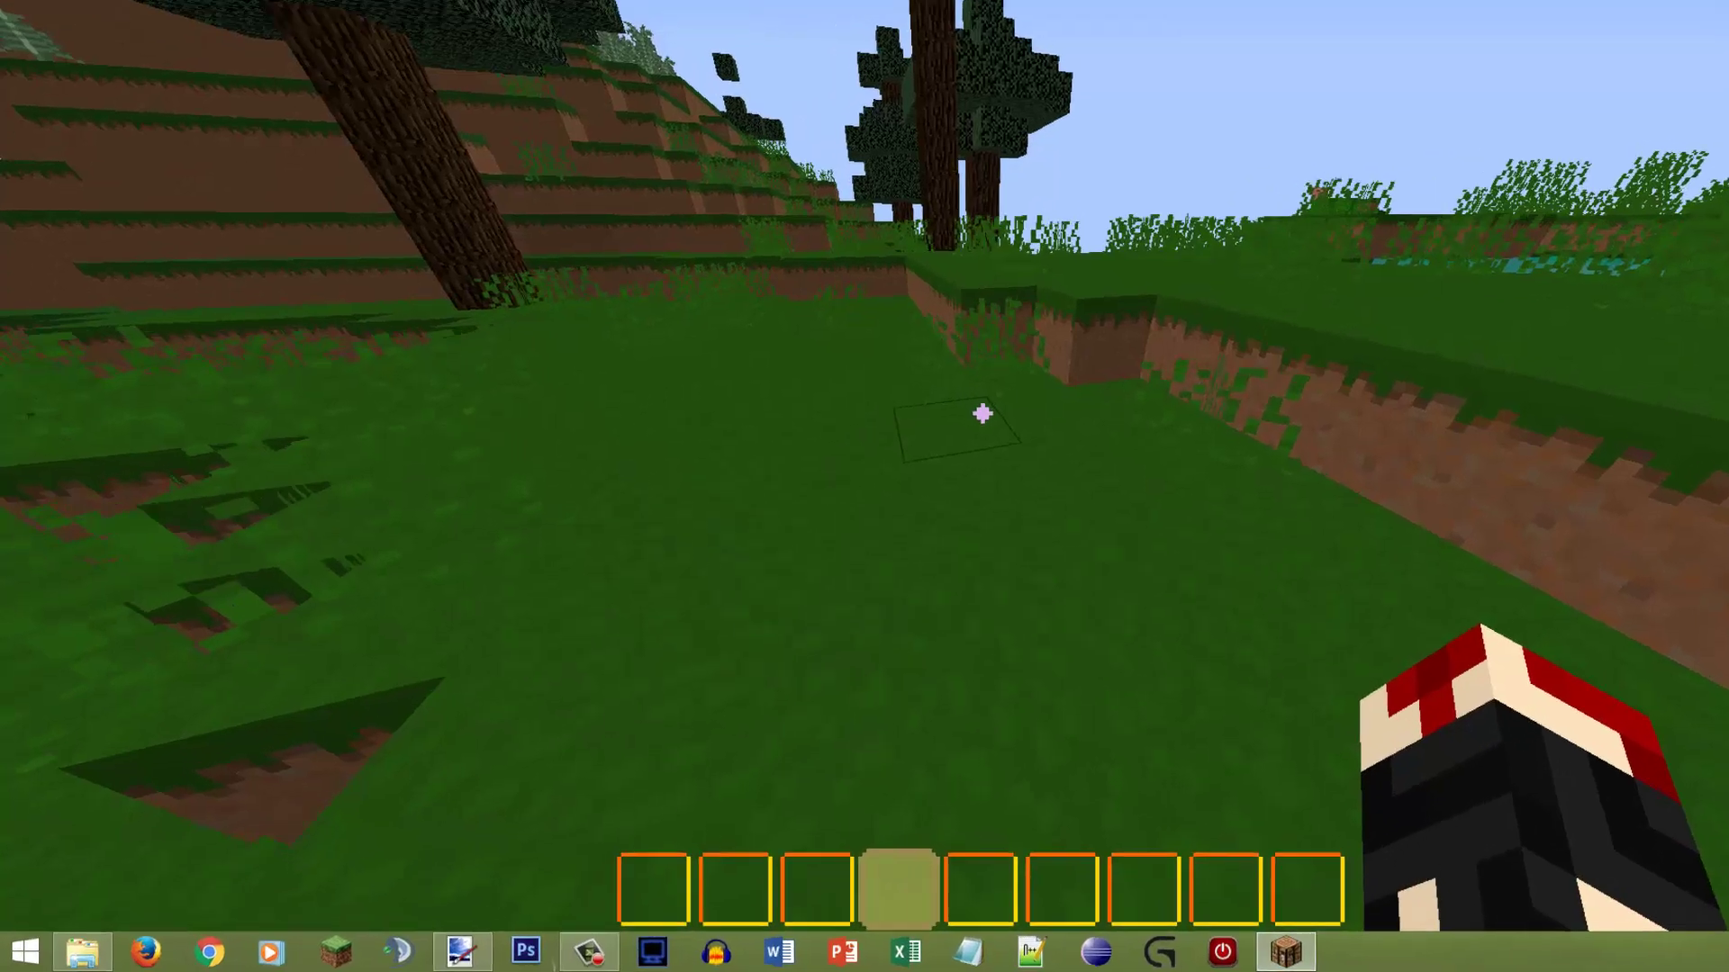
Step: Toggle the debug overlay in Minecraft, and test the reshaped C in chat with ABC followed by several more Cs
key("F3")
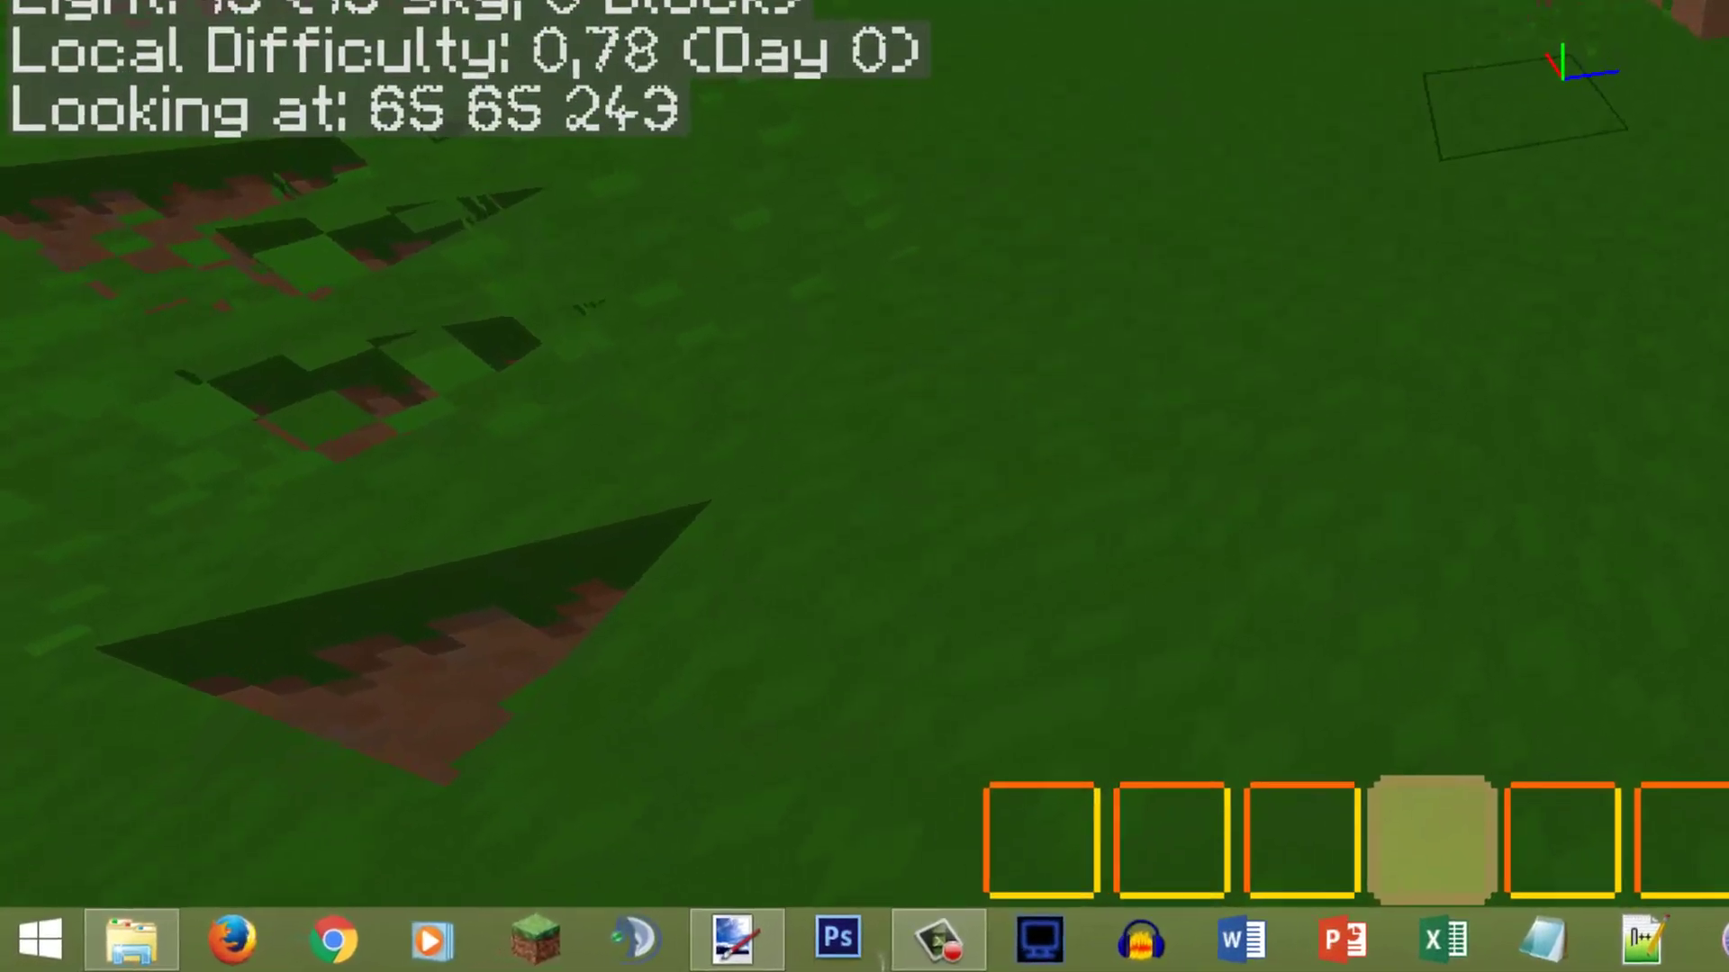
key("F3")
type("t")
type("C")
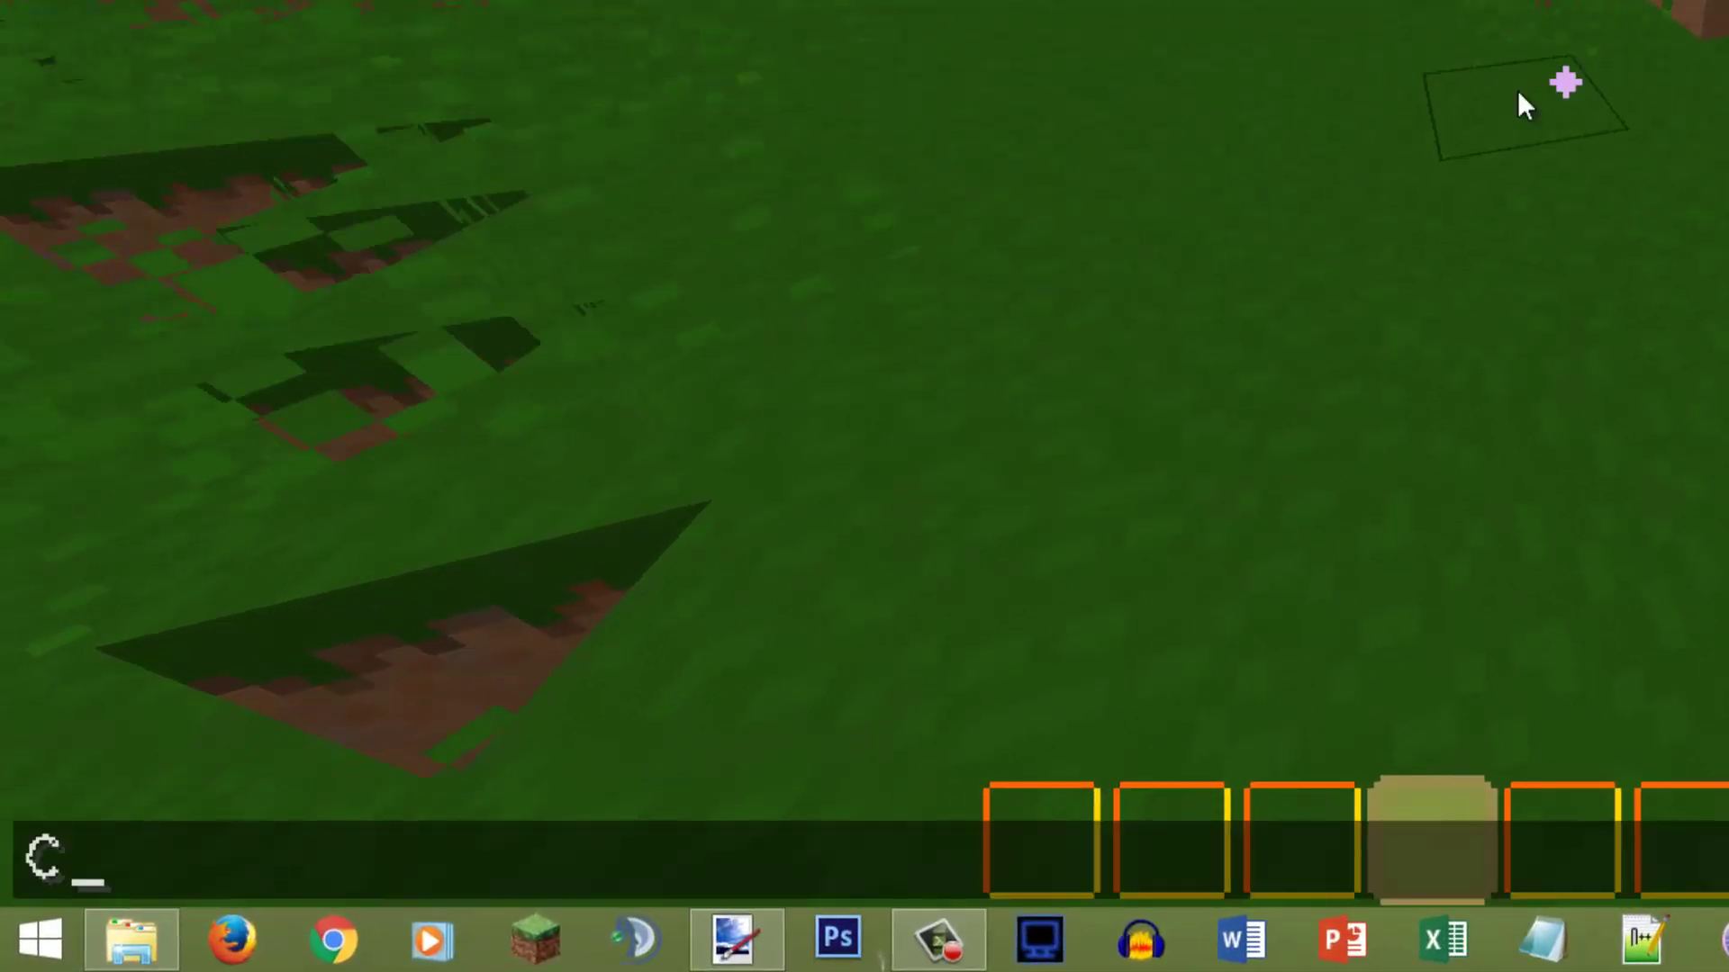
key("Left")
type("AB")
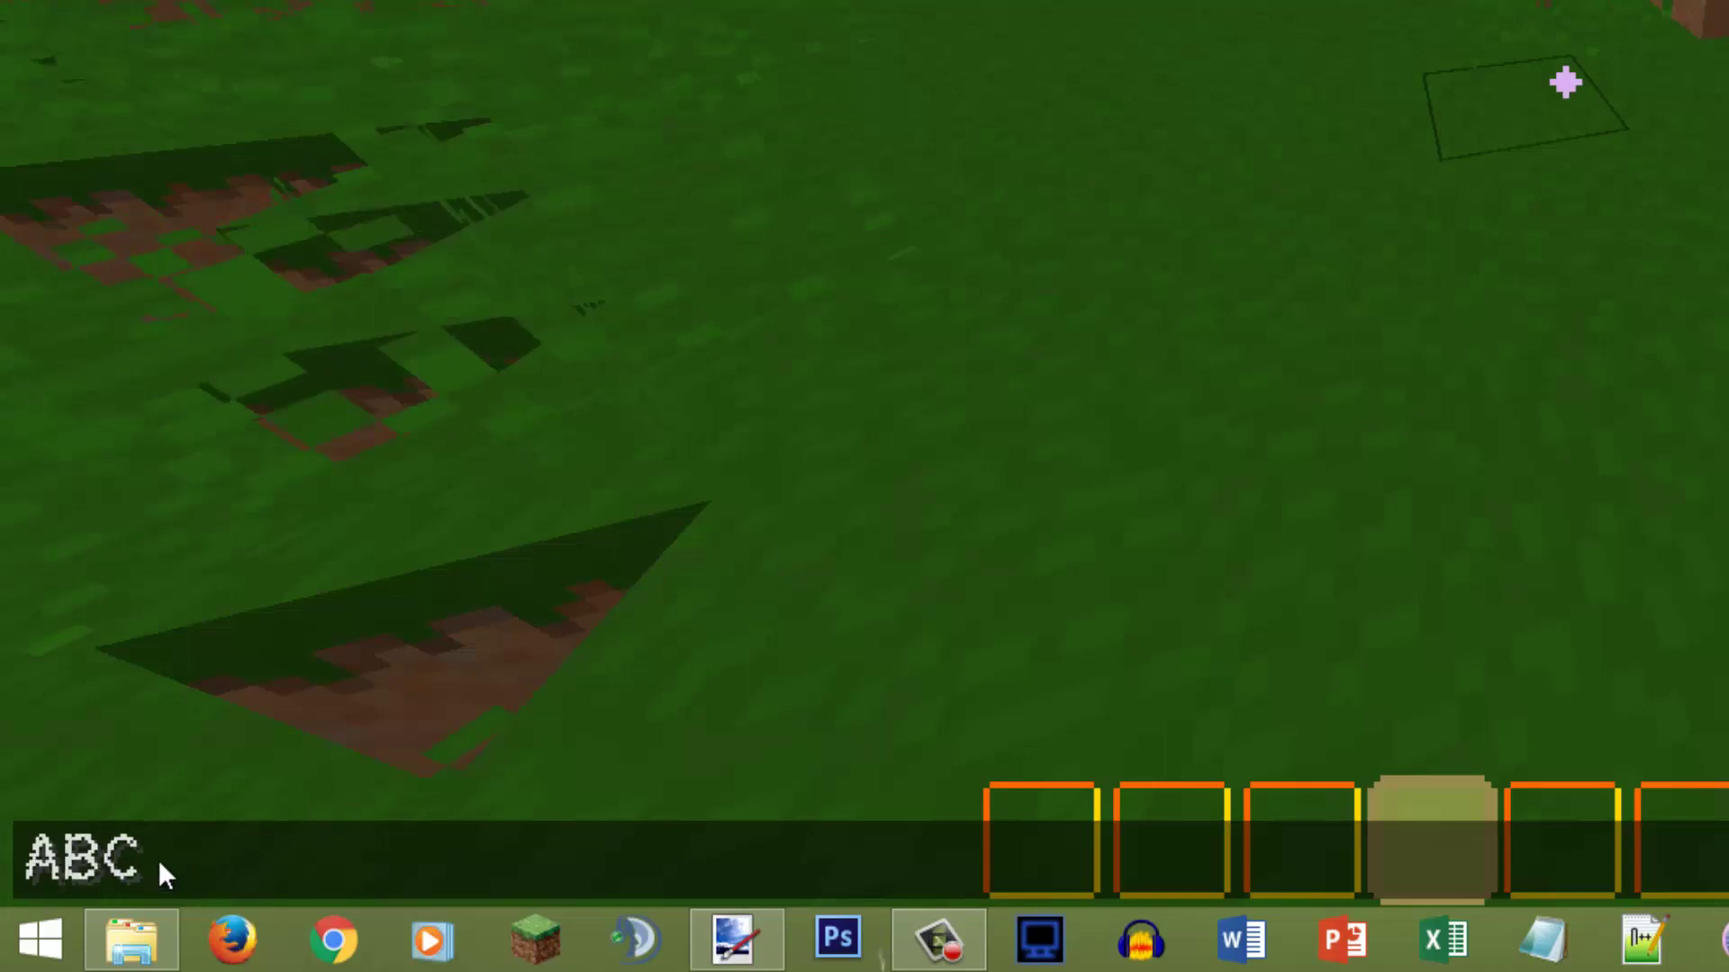
key("Right")
type("CCCCCCC")
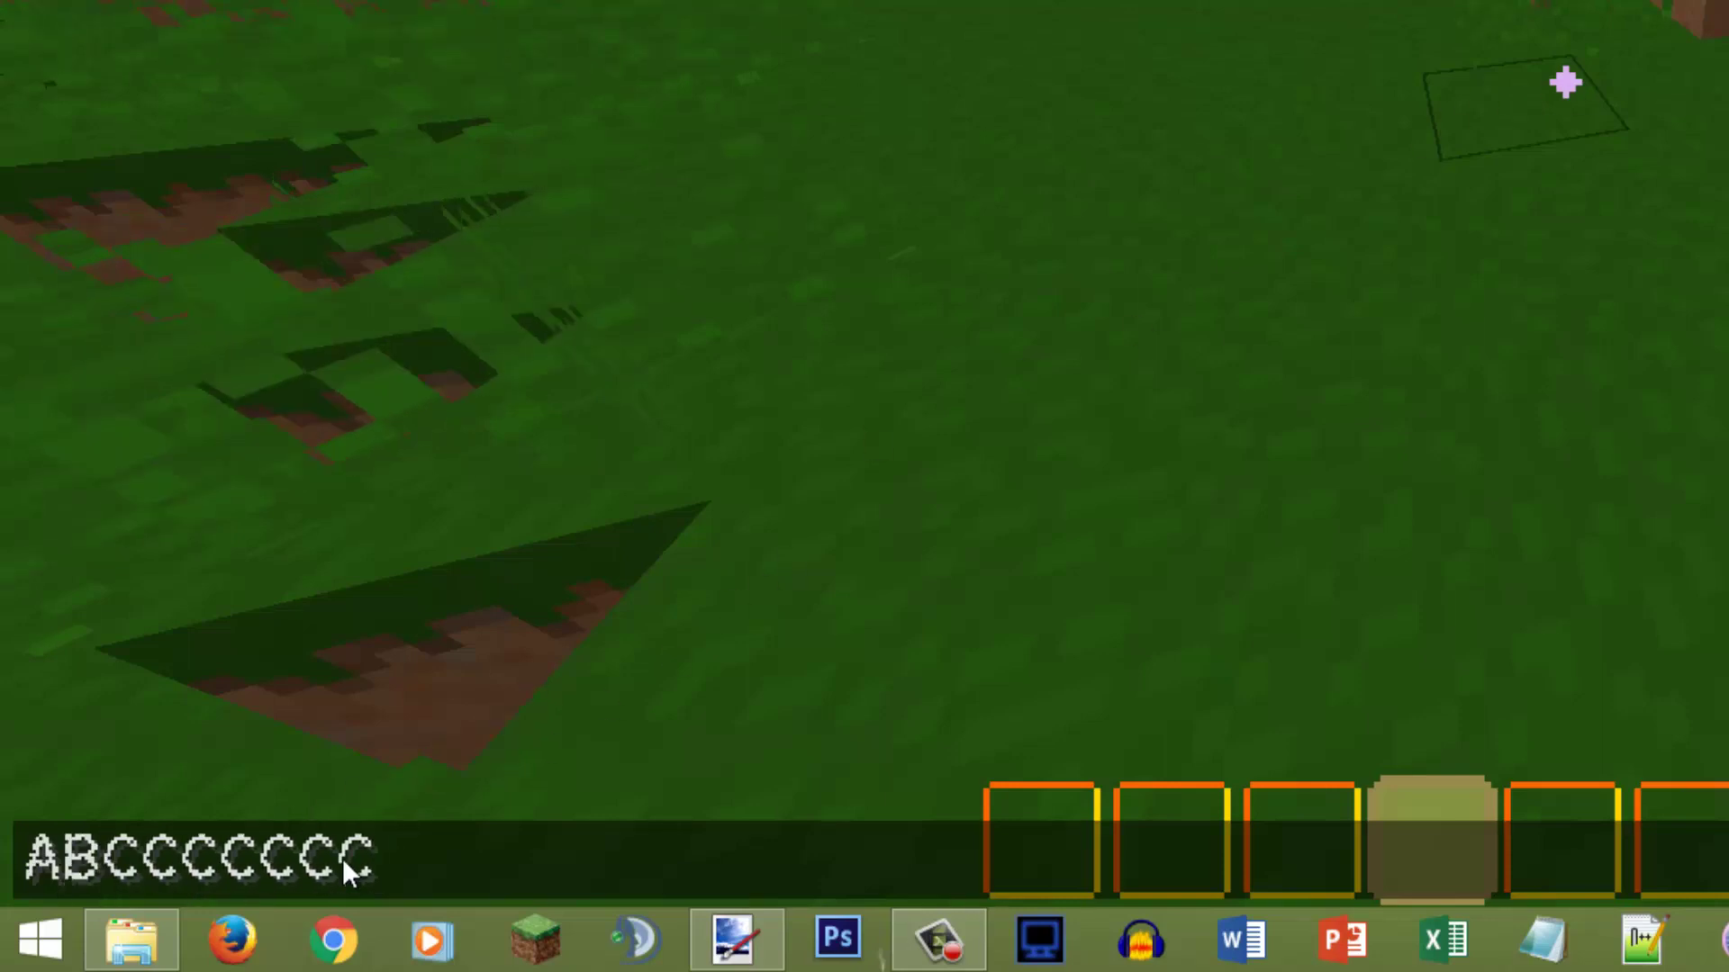
Step: Extend the chat test with more Cs, then insert 436 before the last three Cs and 768 after the first four Cs
type("CCC")
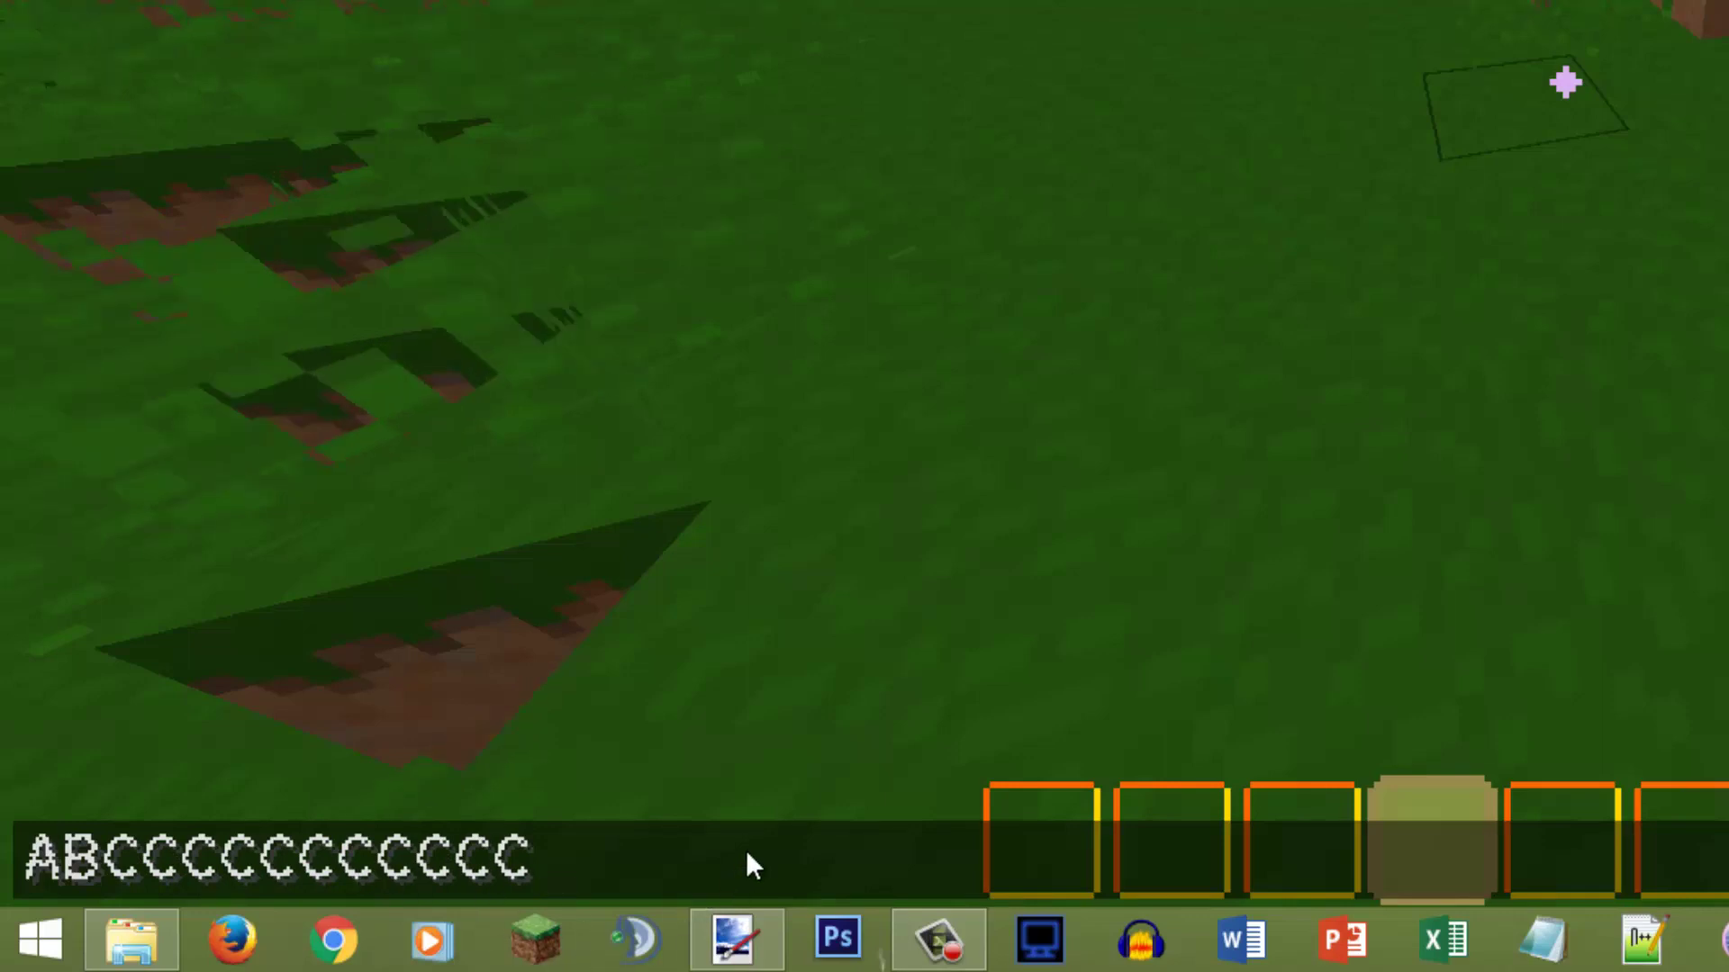
key("Left")
key("Left")
key("Left")
type("436")
key("Left")
key("Left")
key("Left")
key("Left")
key("Left")
key("Left")
key("Left")
type("768")
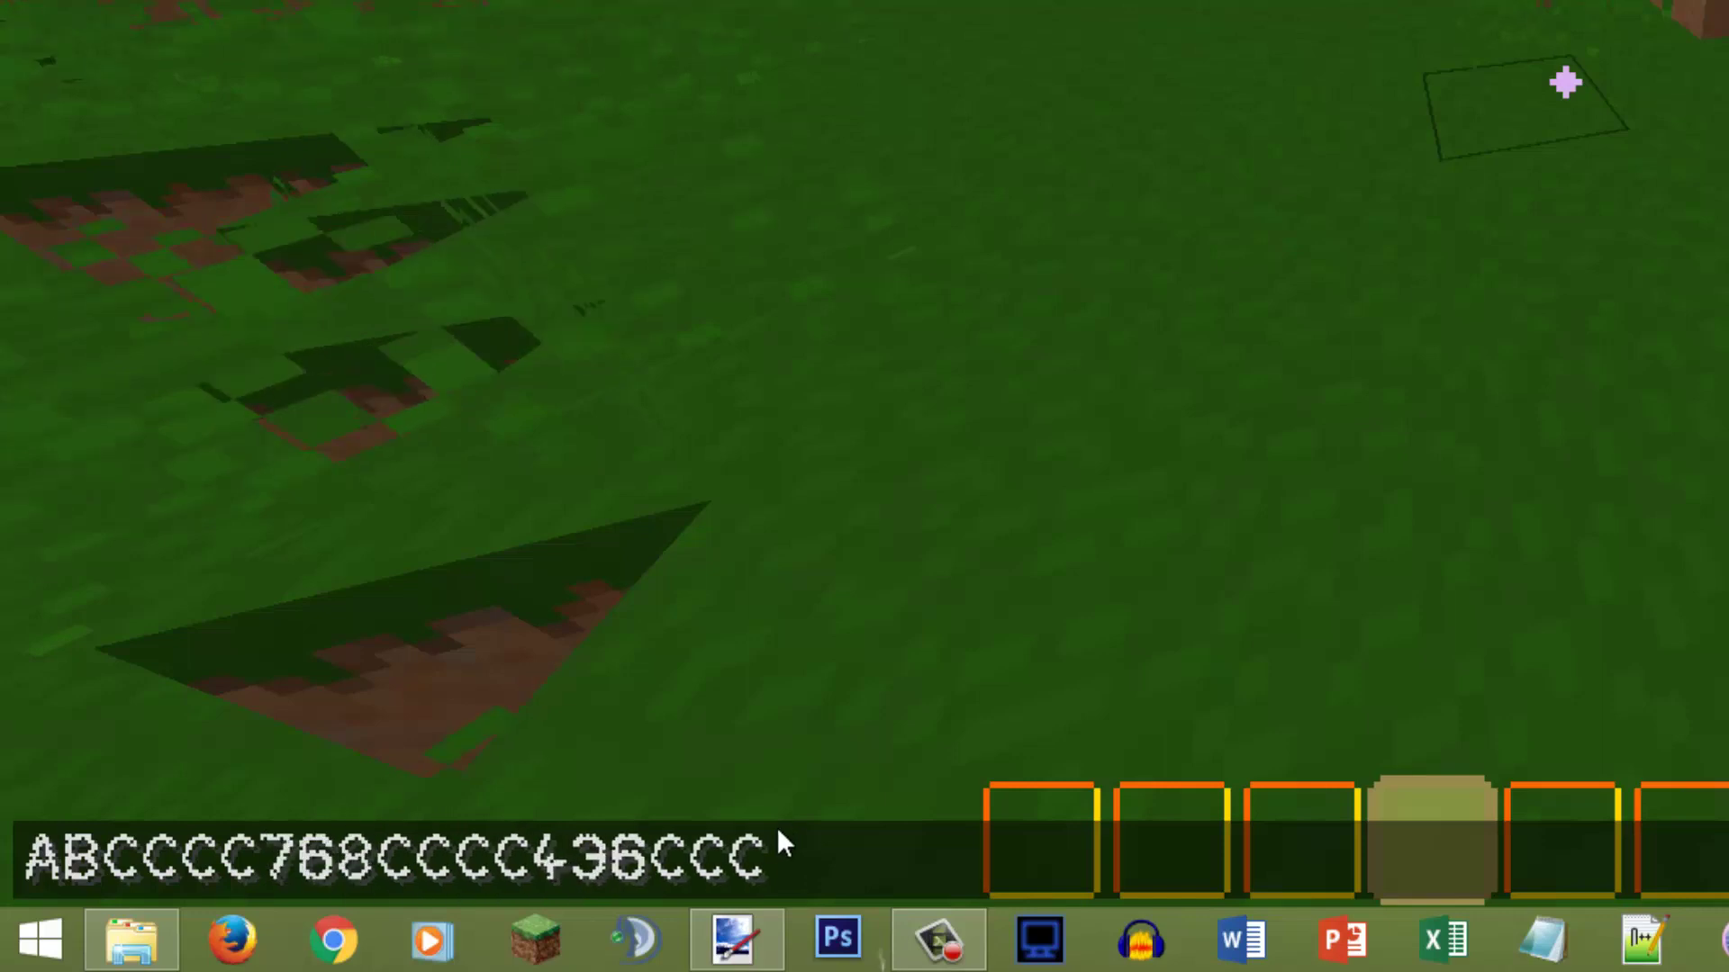
Step: Insert 43 directly before 436 in the chat text, and add a 4 at its end to compare digits with the C
key("Right")
key("Right")
key("Right")
key("Right")
type("43")
key("Right")
key("Right")
key("Right")
key("Right")
key("Left")
key("Right")
key("Right")
key("Right")
type("4")
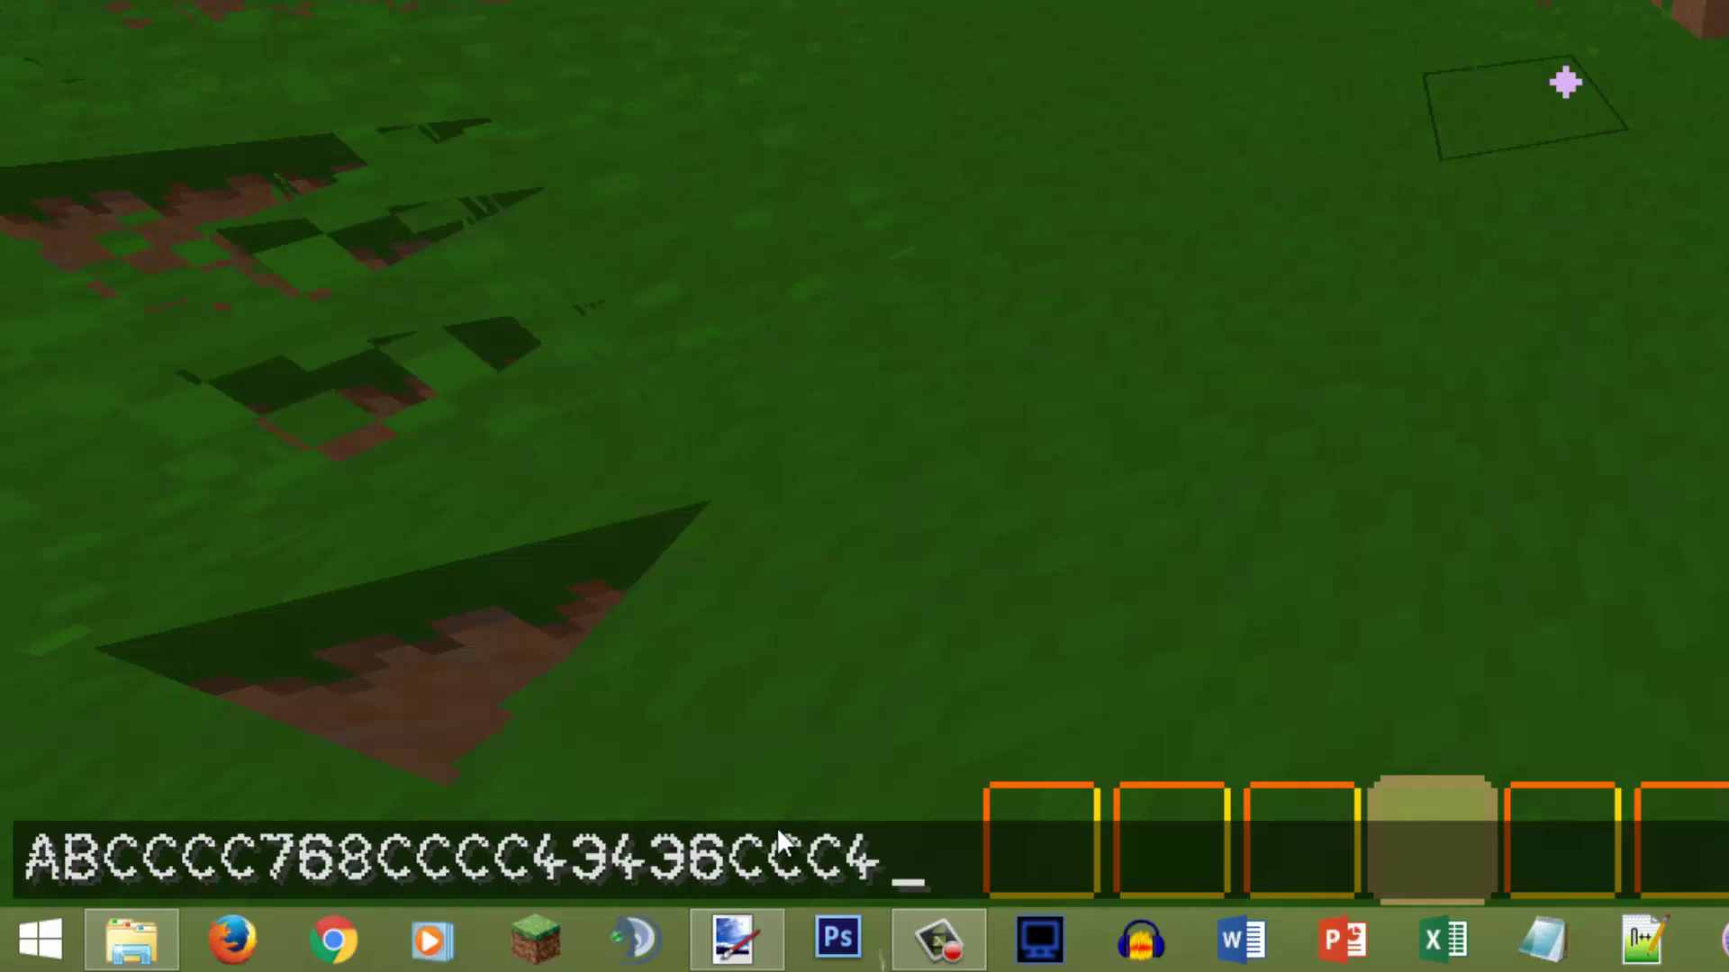
Step: Insert 45 after the first C following 768, and another 45 directly after the opening ABC in the chat text
key("Left")
key("Left")
key("Left")
key("Left")
key("Left")
key("Left")
key("Left")
key("Left")
key("Left")
key("Left")
key("Left")
key("Left")
type("45")
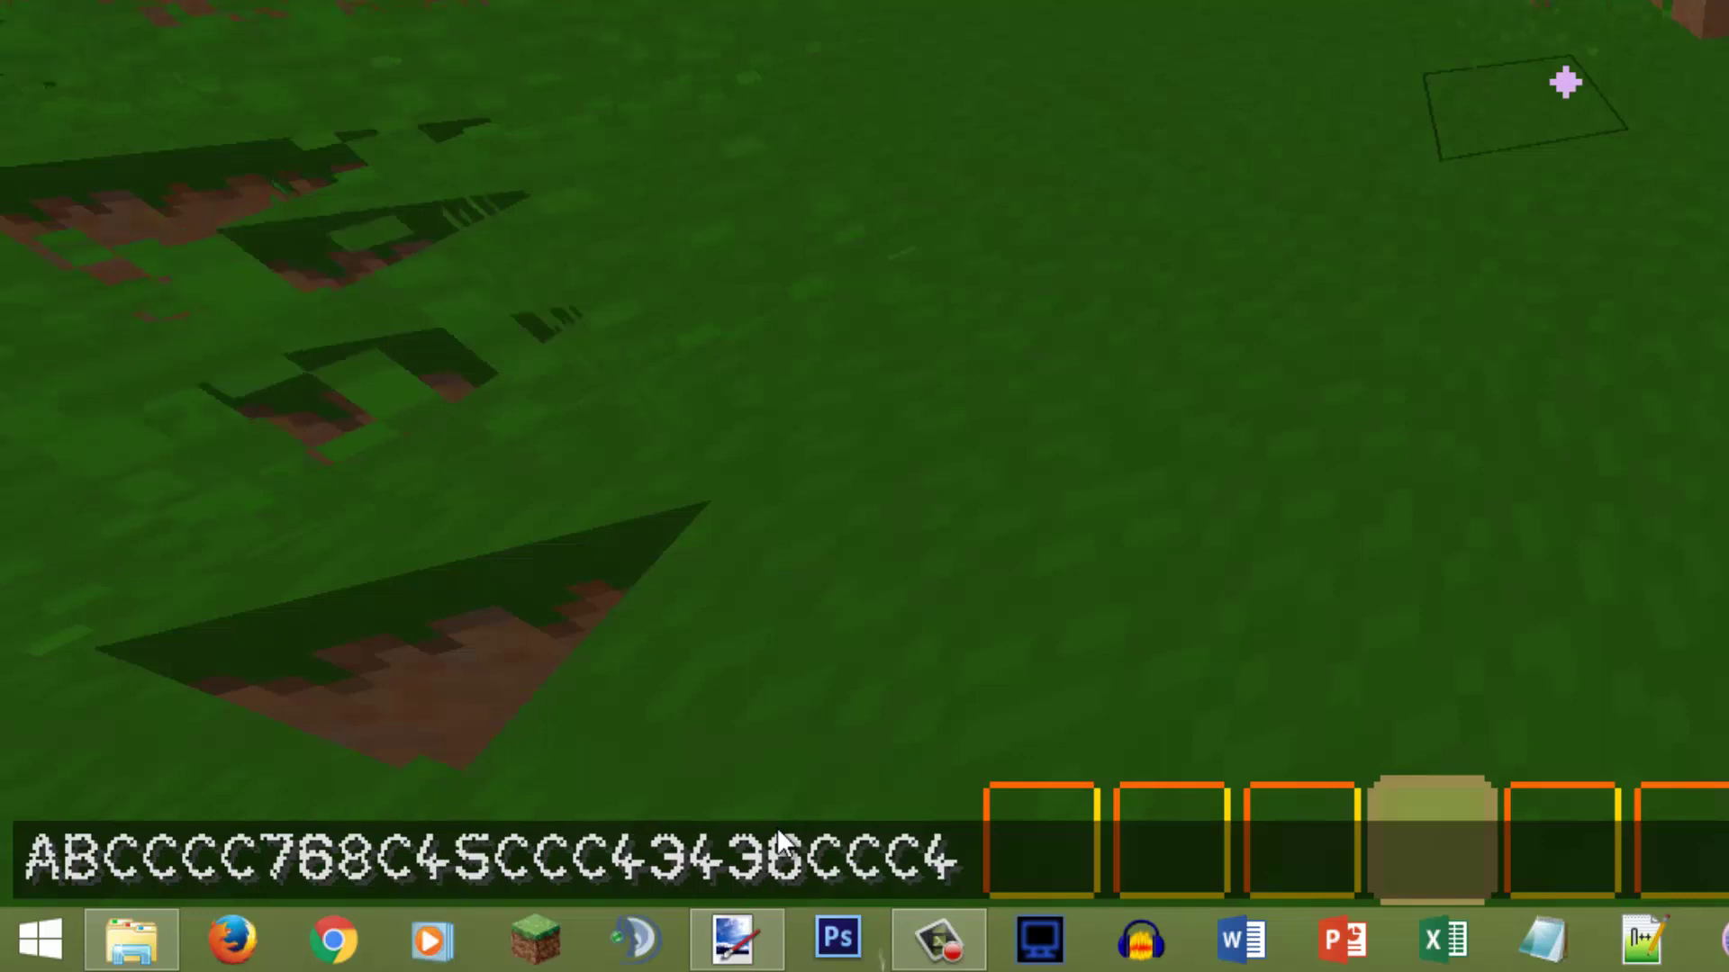
key("Left")
key("Left")
key("Left")
key("Left")
key("Left")
key("Left")
key("Left")
key("Left")
key("Left")
type("45")
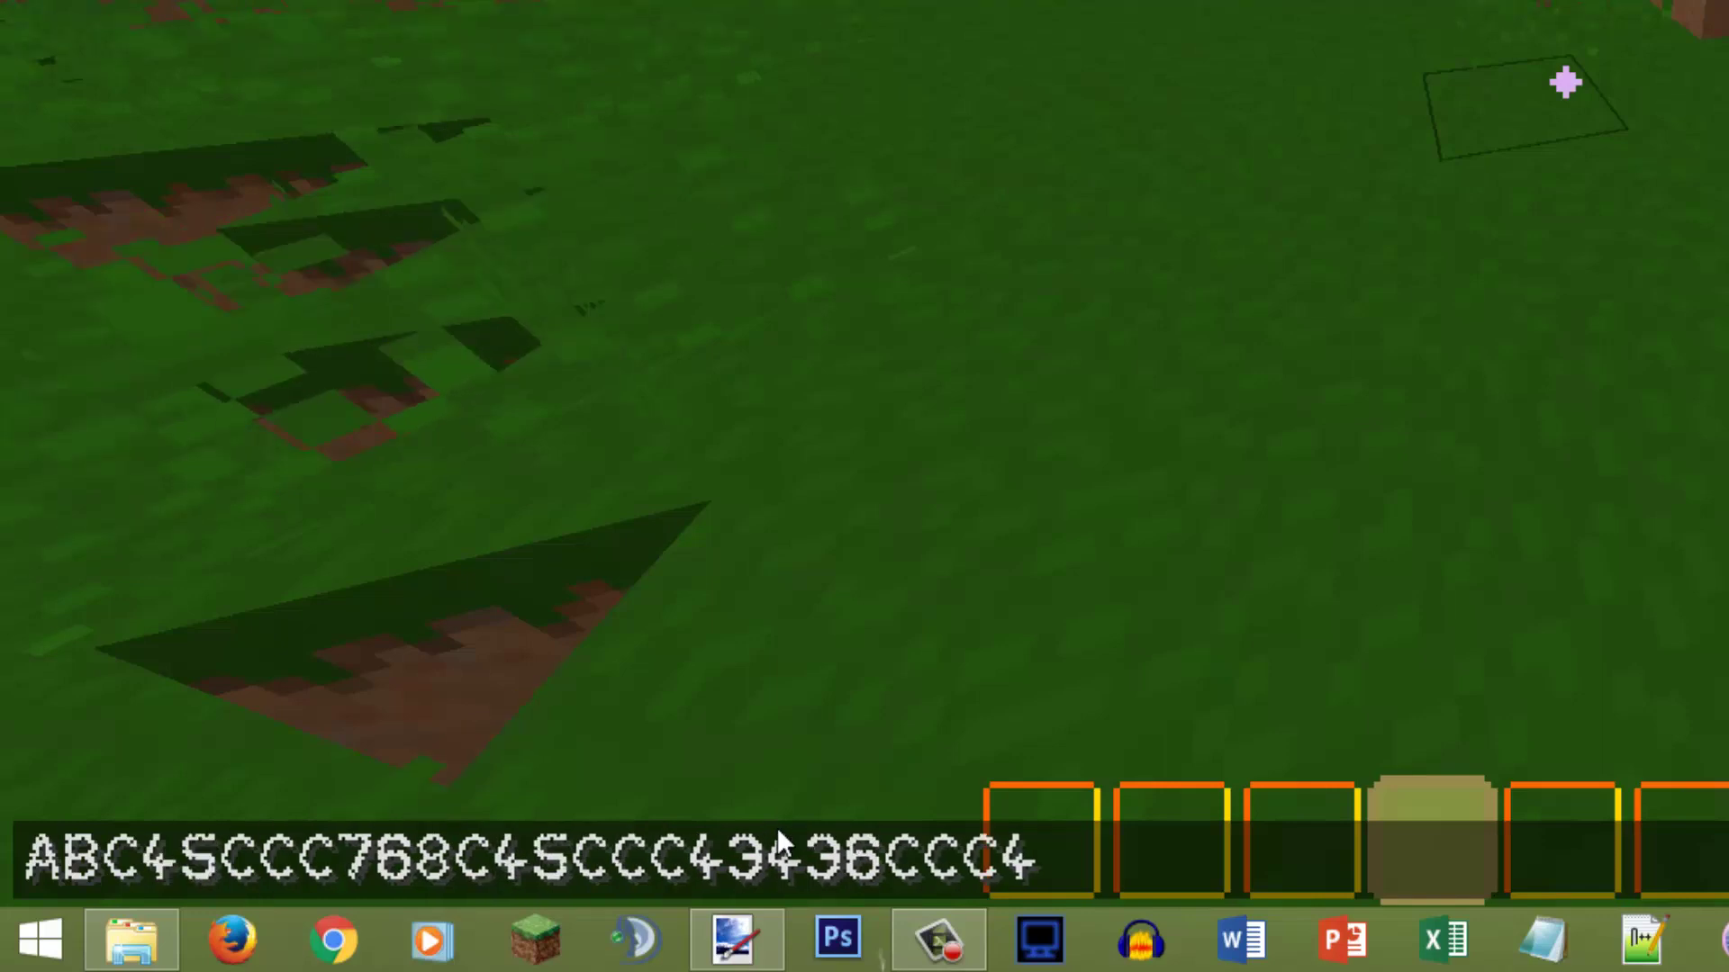
Step: Replace the entire chat text with ABC and check the cursor spacing around the C
key("ctrl+a")
type("ABC")
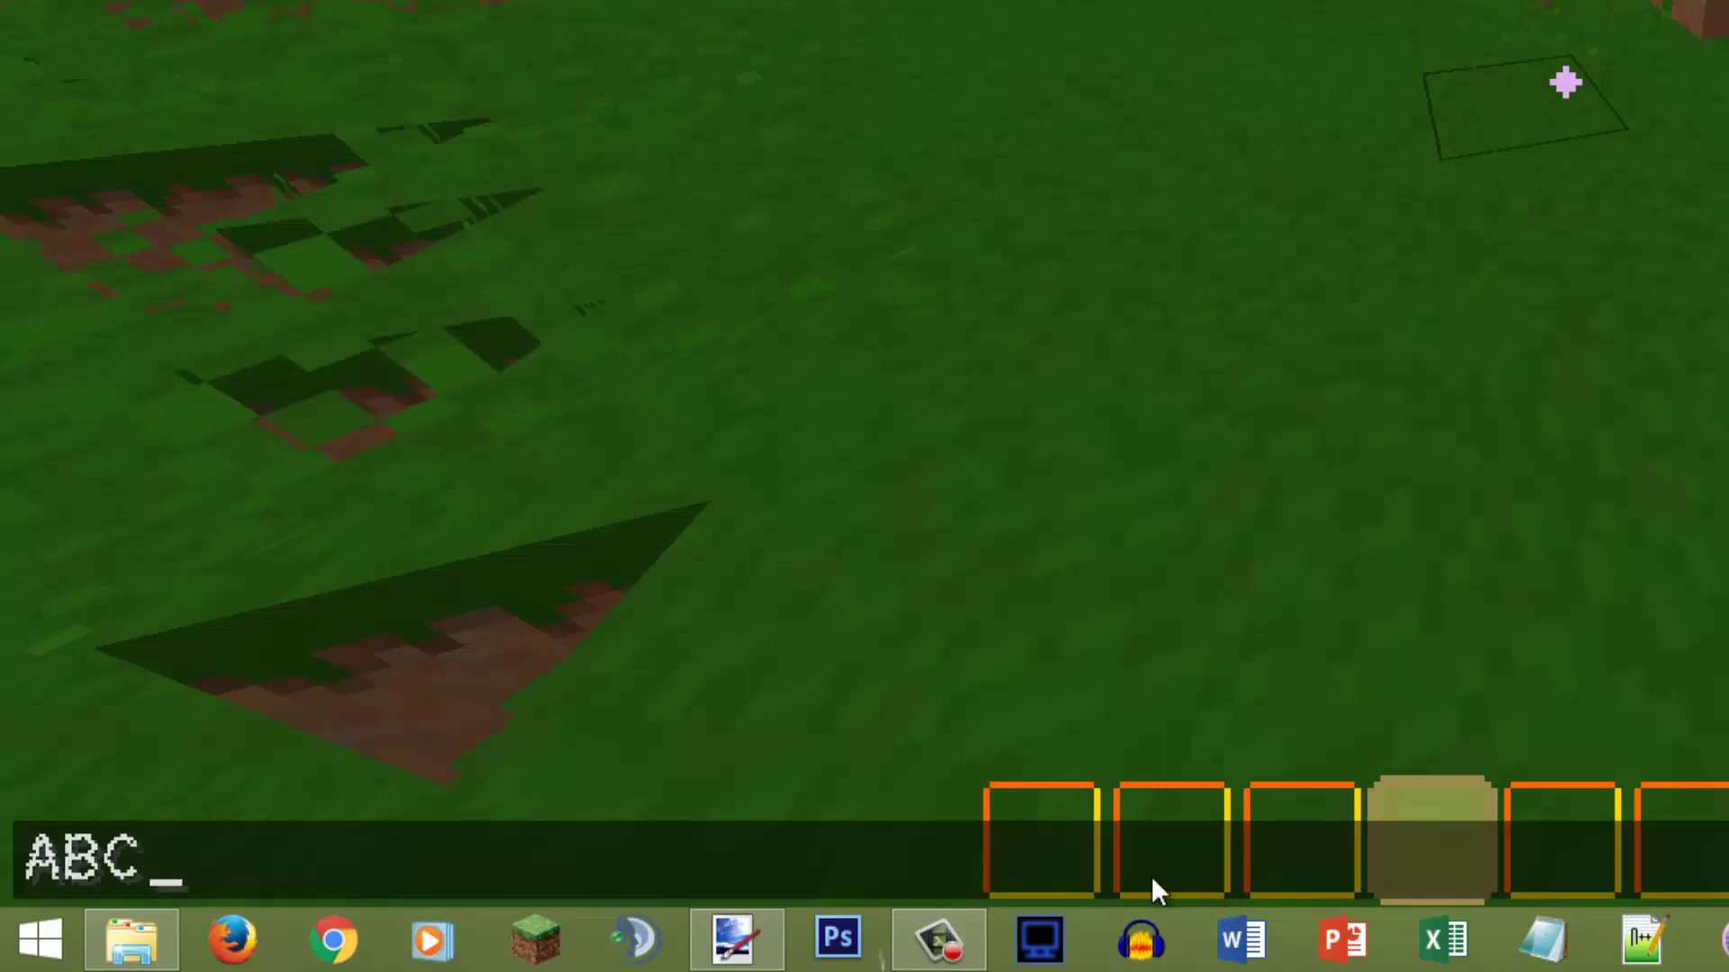
key("Left")
key("Right")
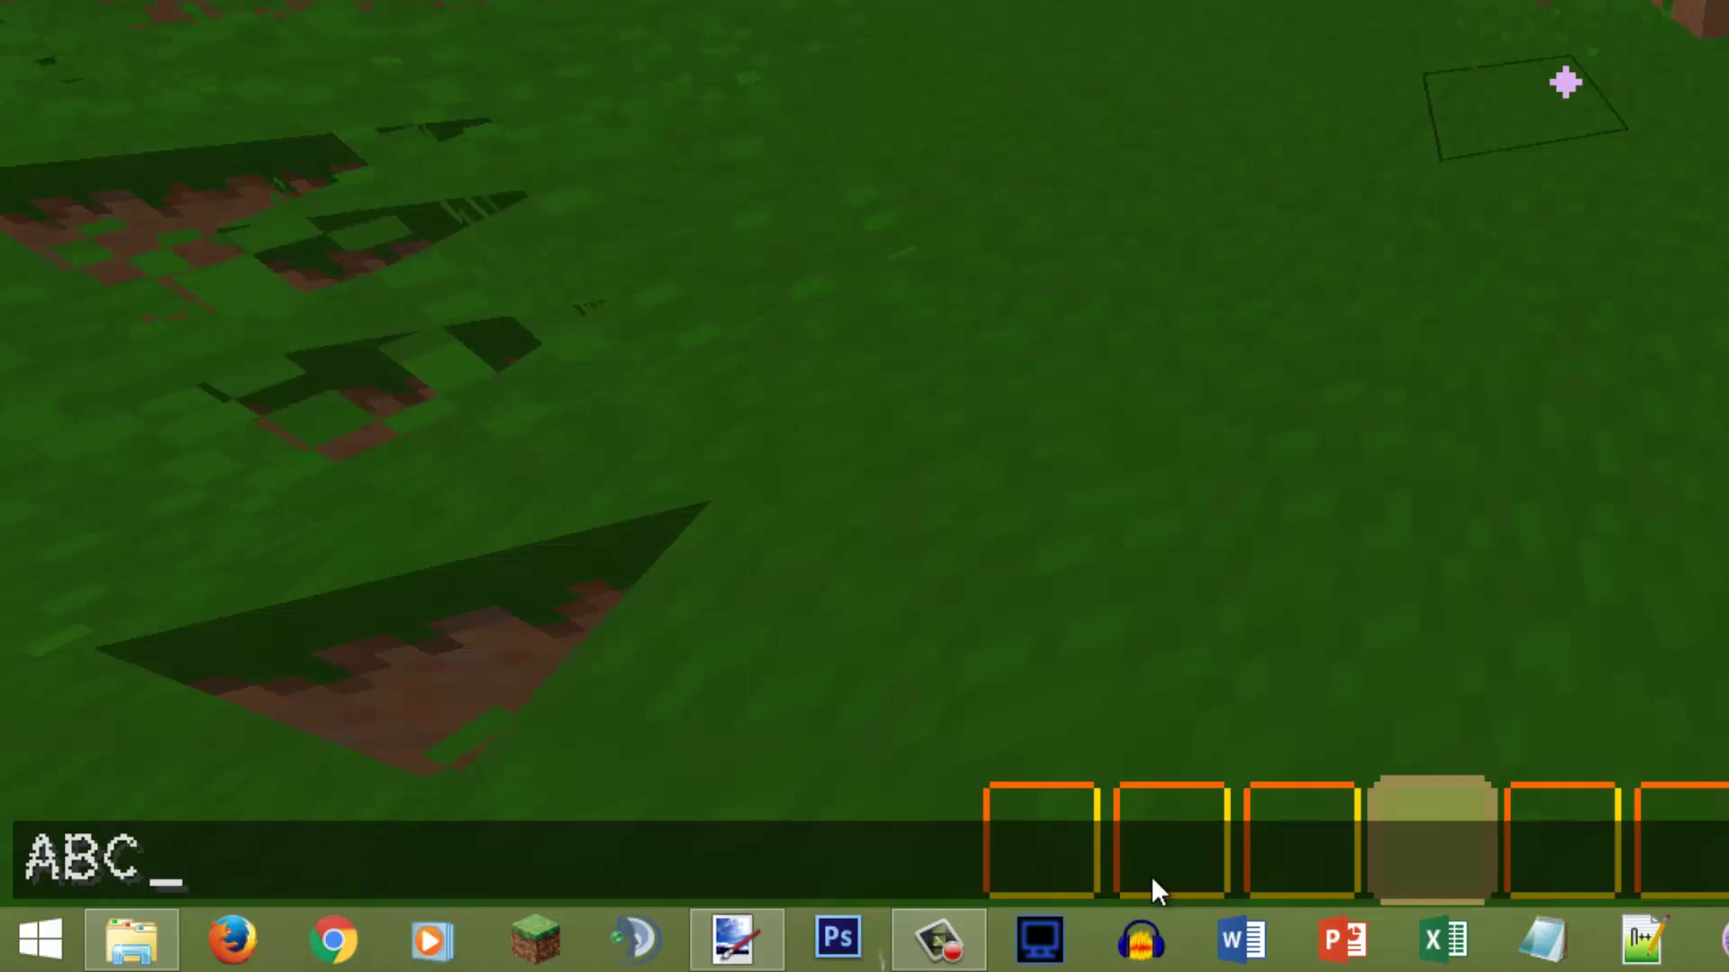